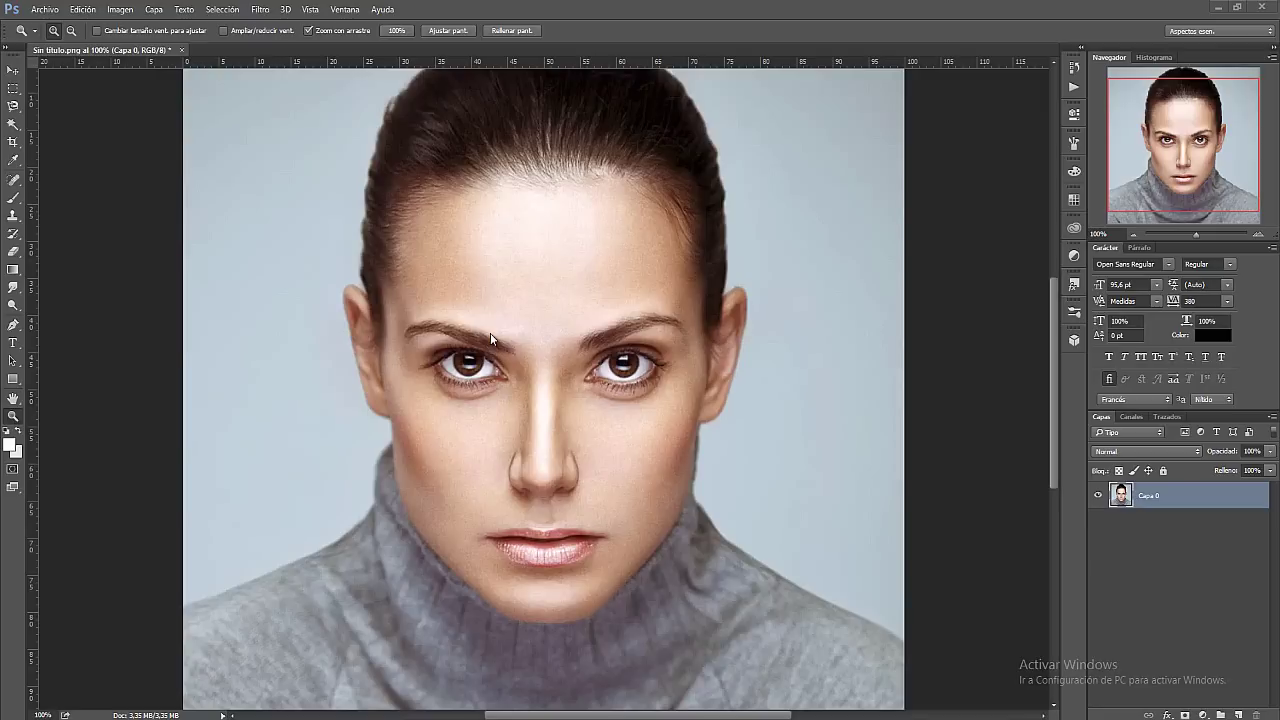
Open tiger.jpg as a second document by dragging it in from the desktop
click(1218, 7)
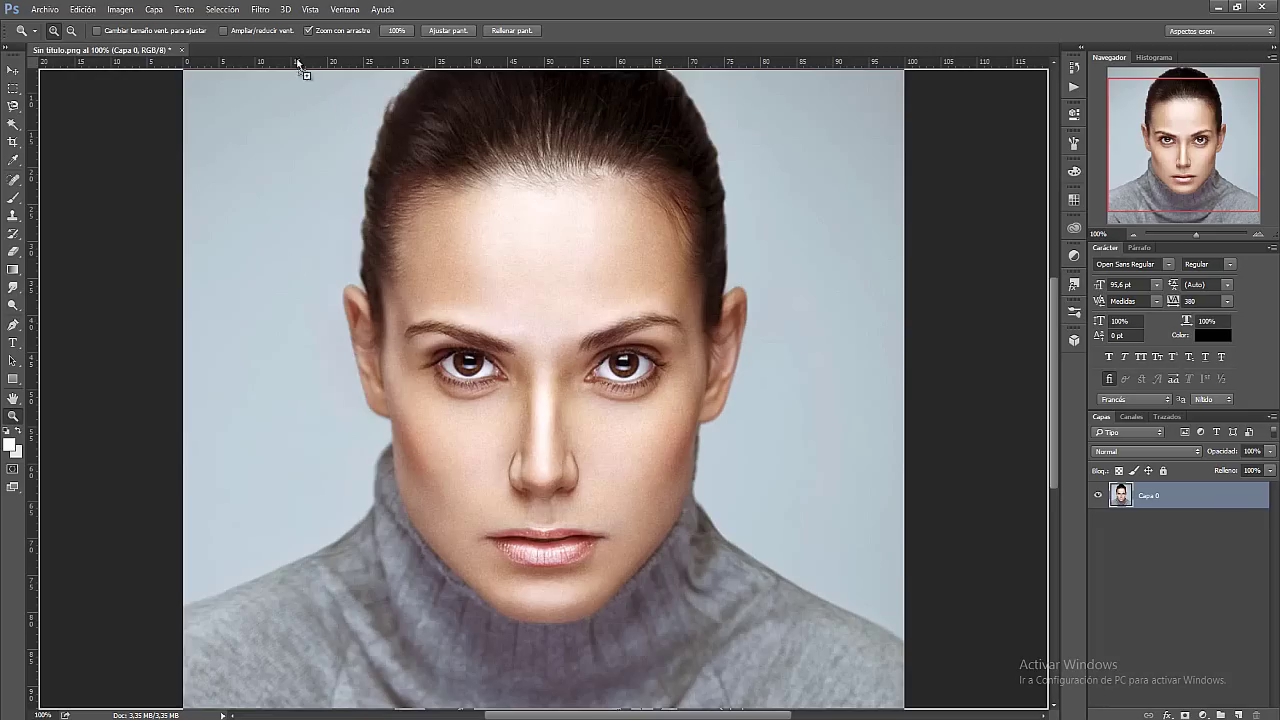
drag(298, 64, 340, 62)
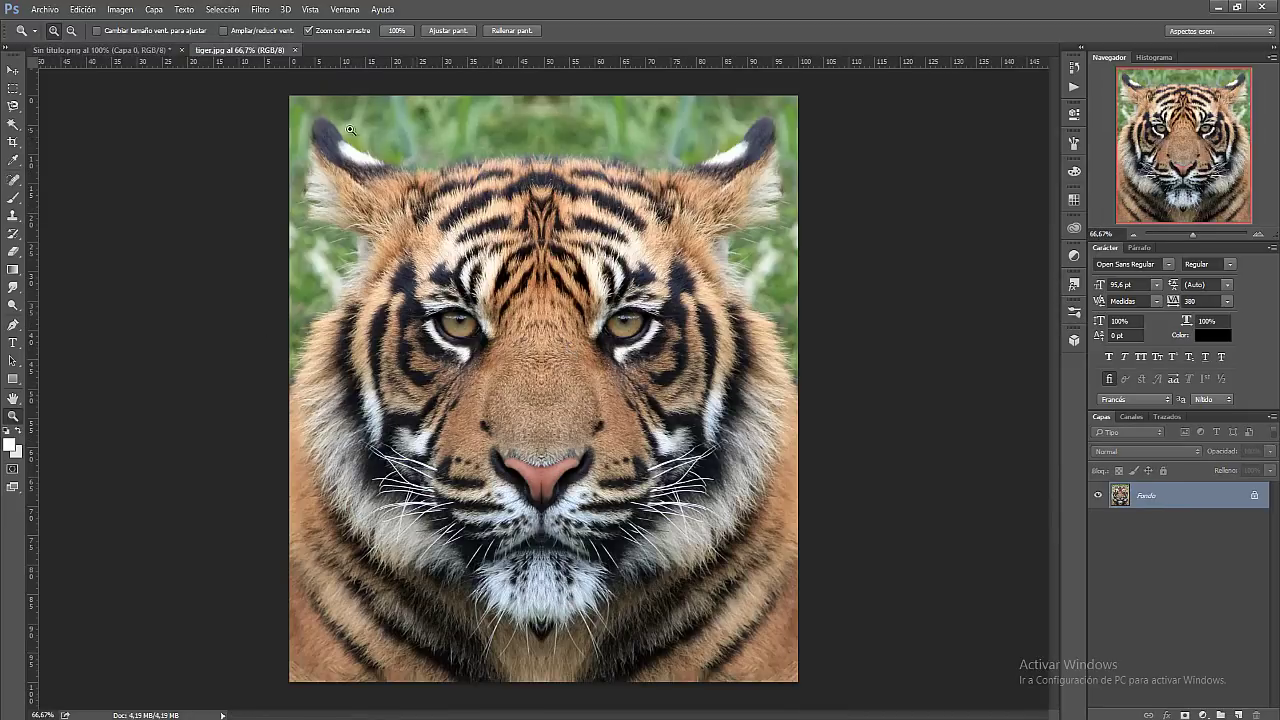
click(130, 50)
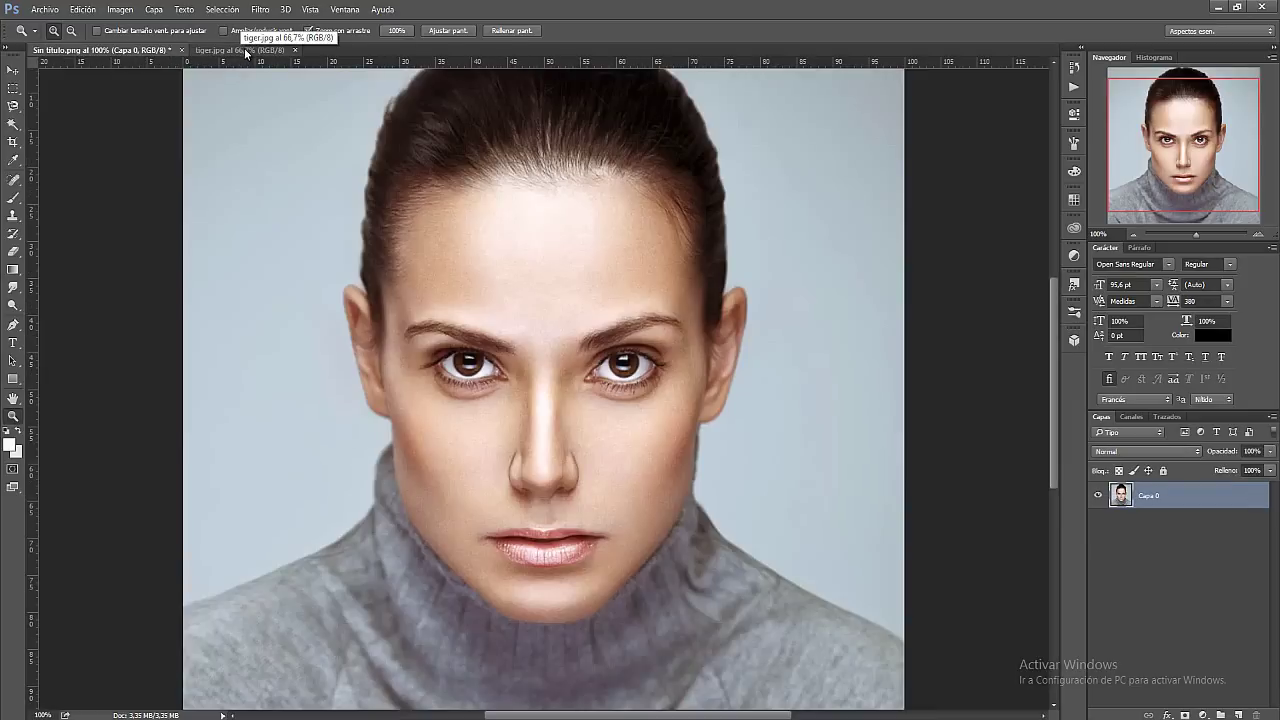
Draw trial rectangular marquee selections around the woman's eyes, then clear them
click(13, 88)
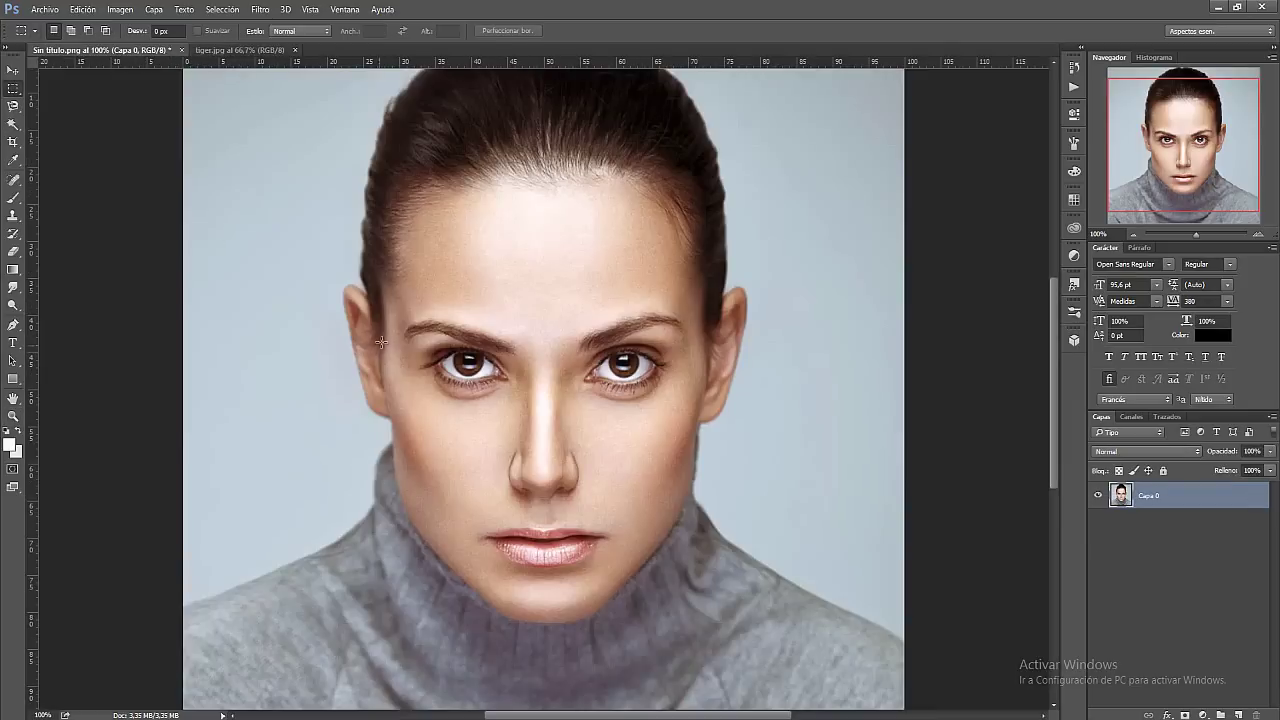
drag(388, 323, 703, 411)
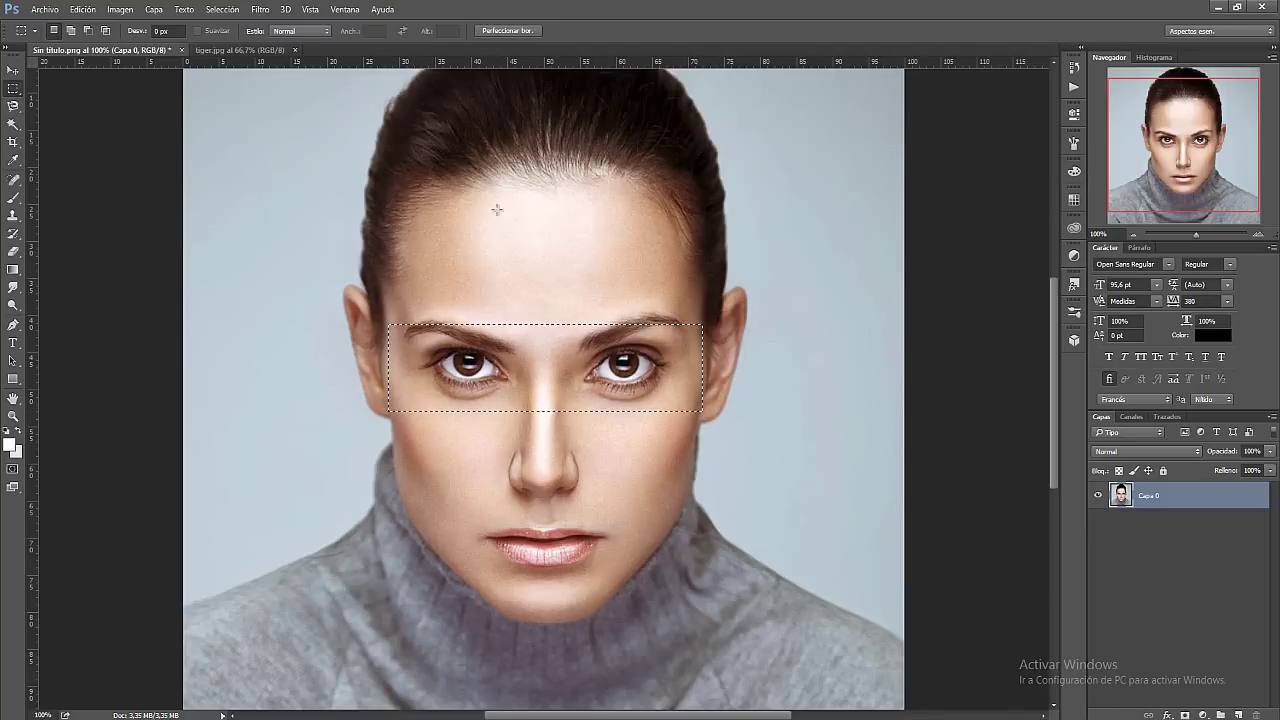
click(238, 49)
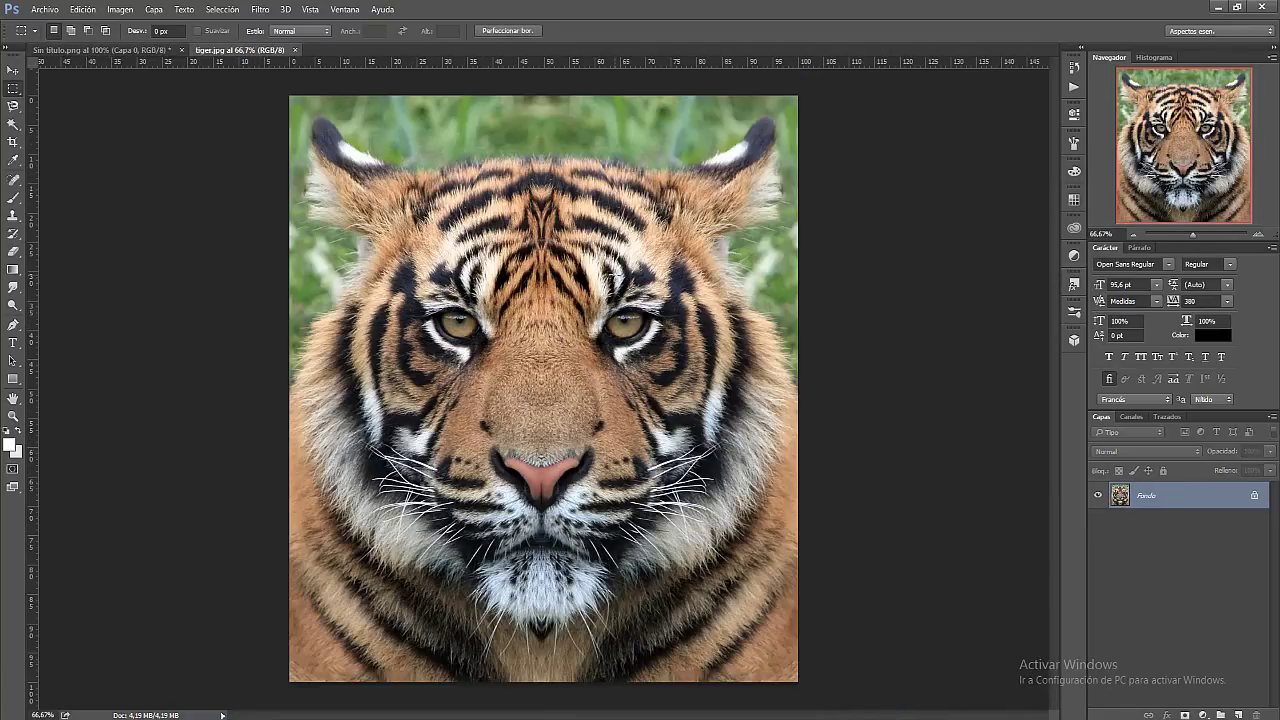
click(134, 50)
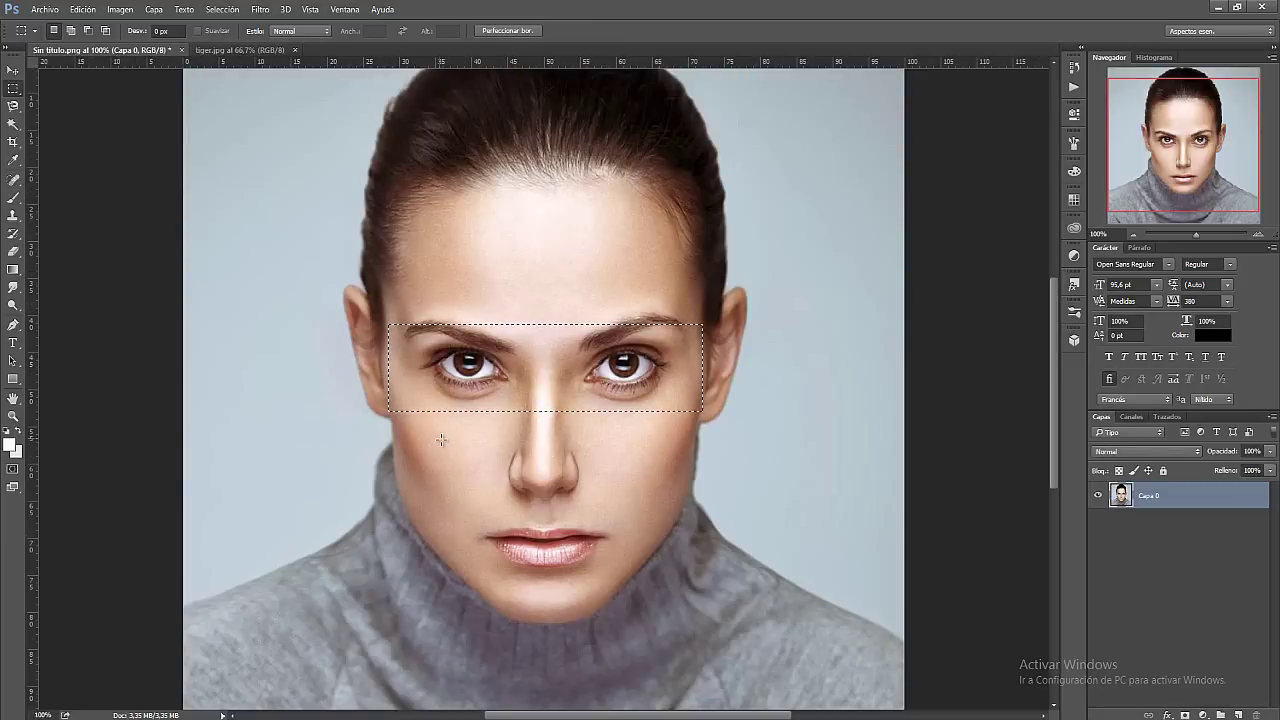
click(504, 428)
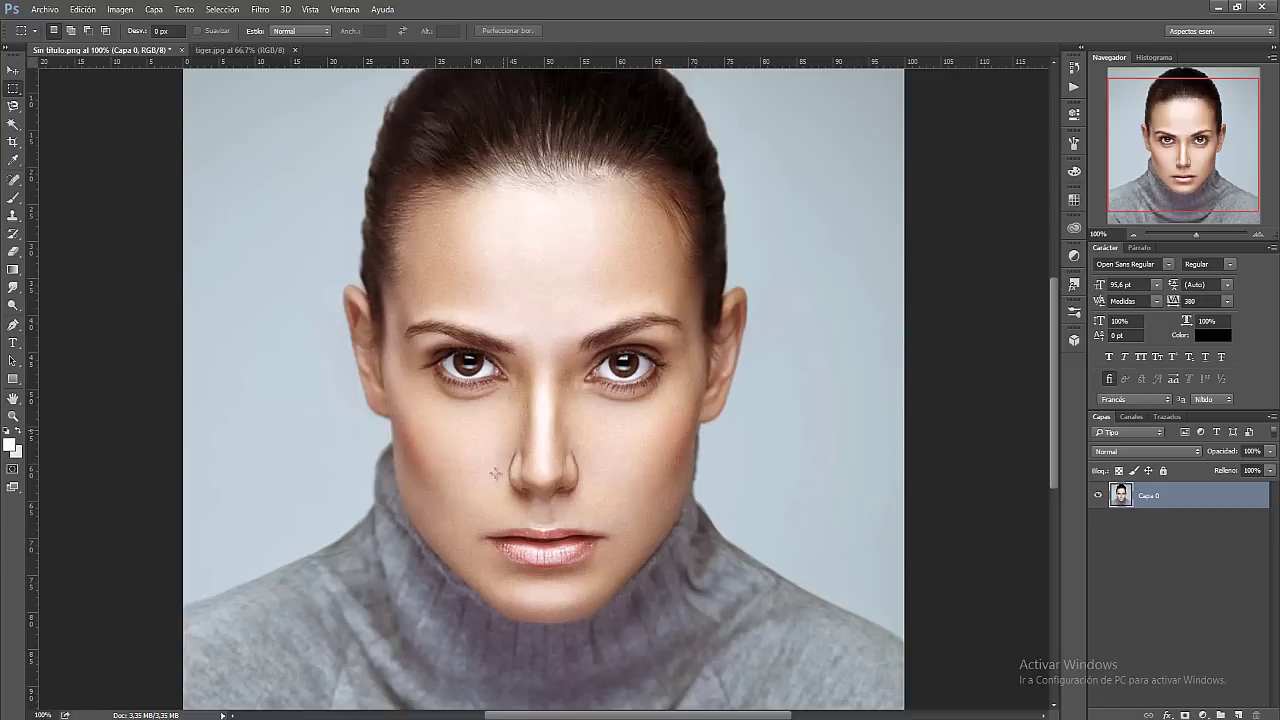
drag(399, 322, 687, 406)
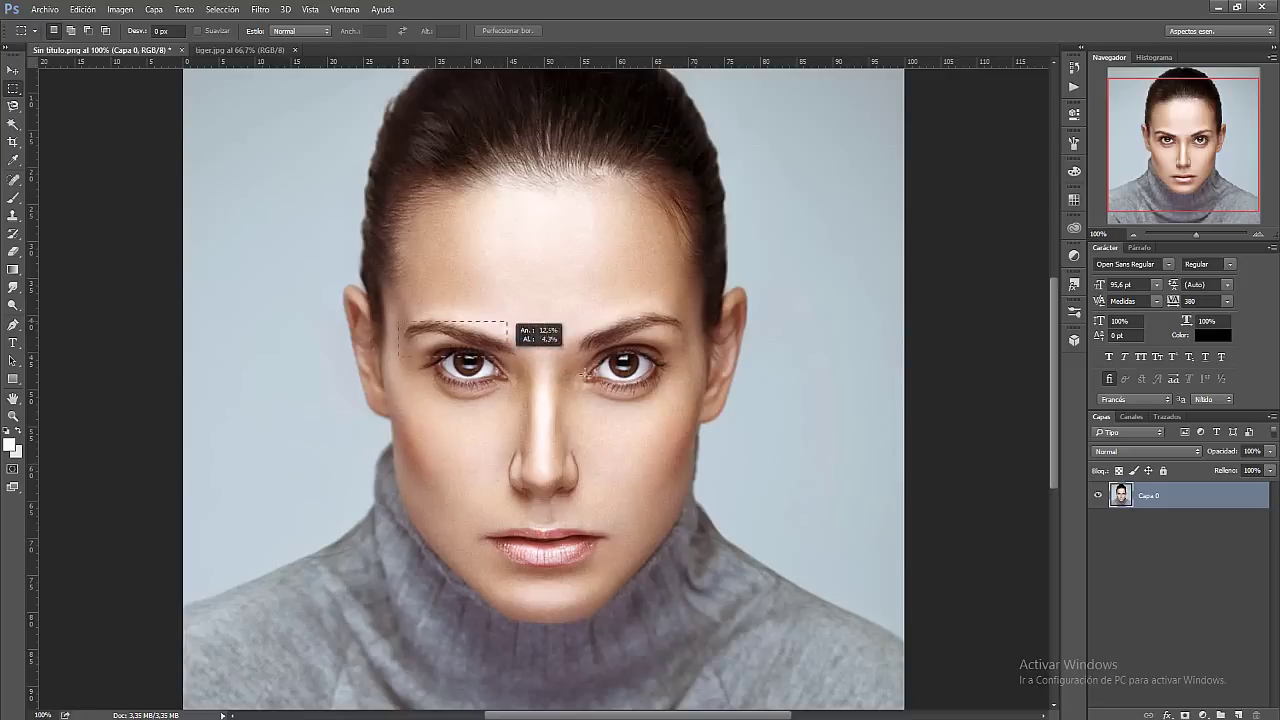
click(684, 440)
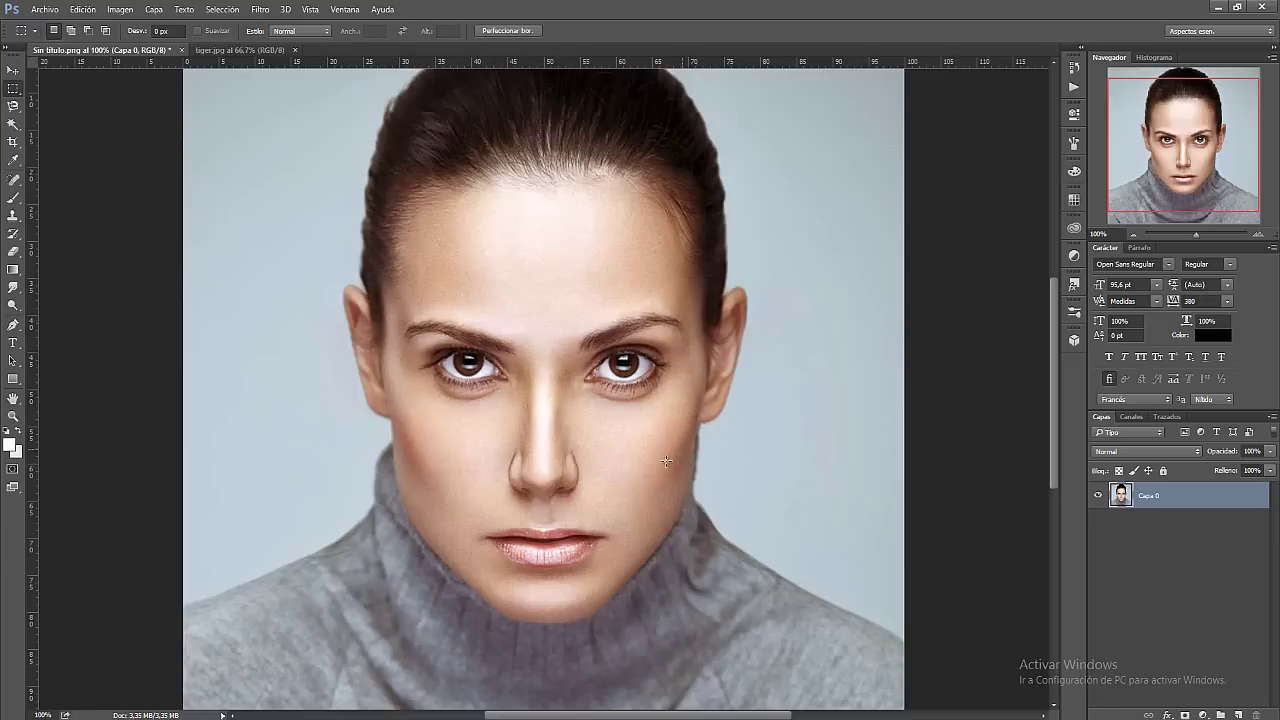
Try marquee selections over her lips, face and the tiger's head, then return to Sin título deselected
drag(628, 562, 472, 526)
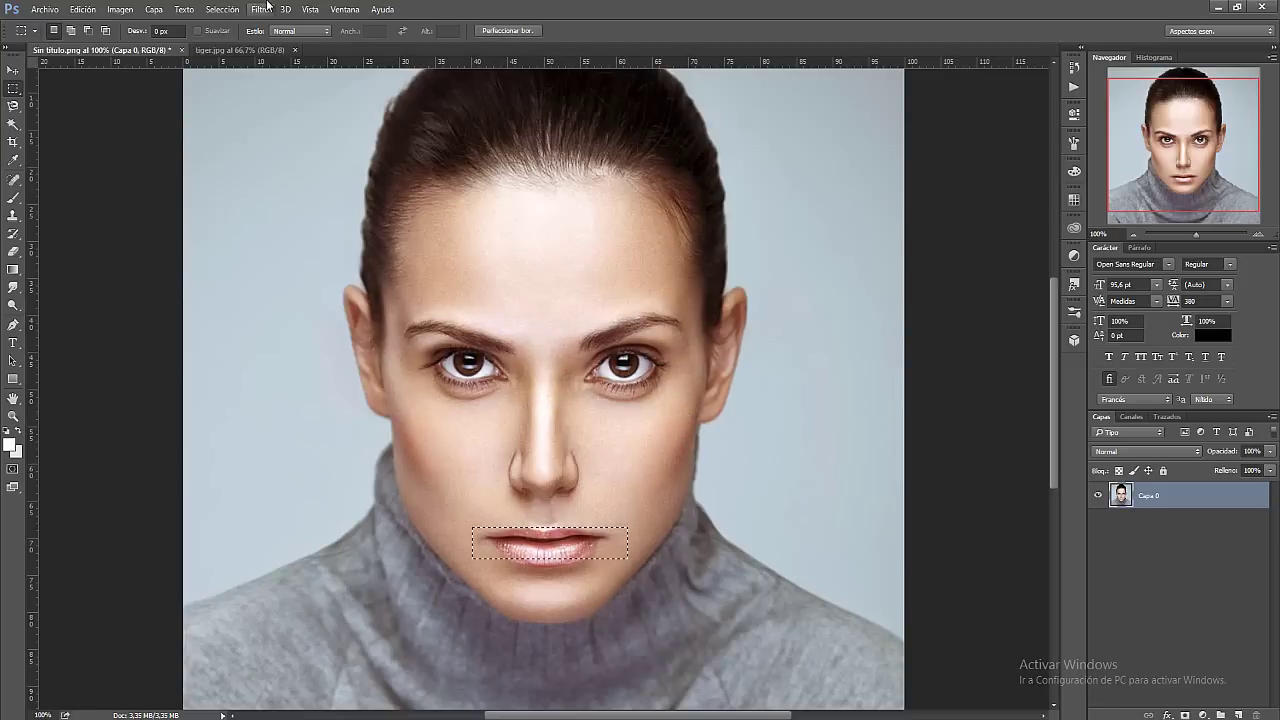
click(238, 50)
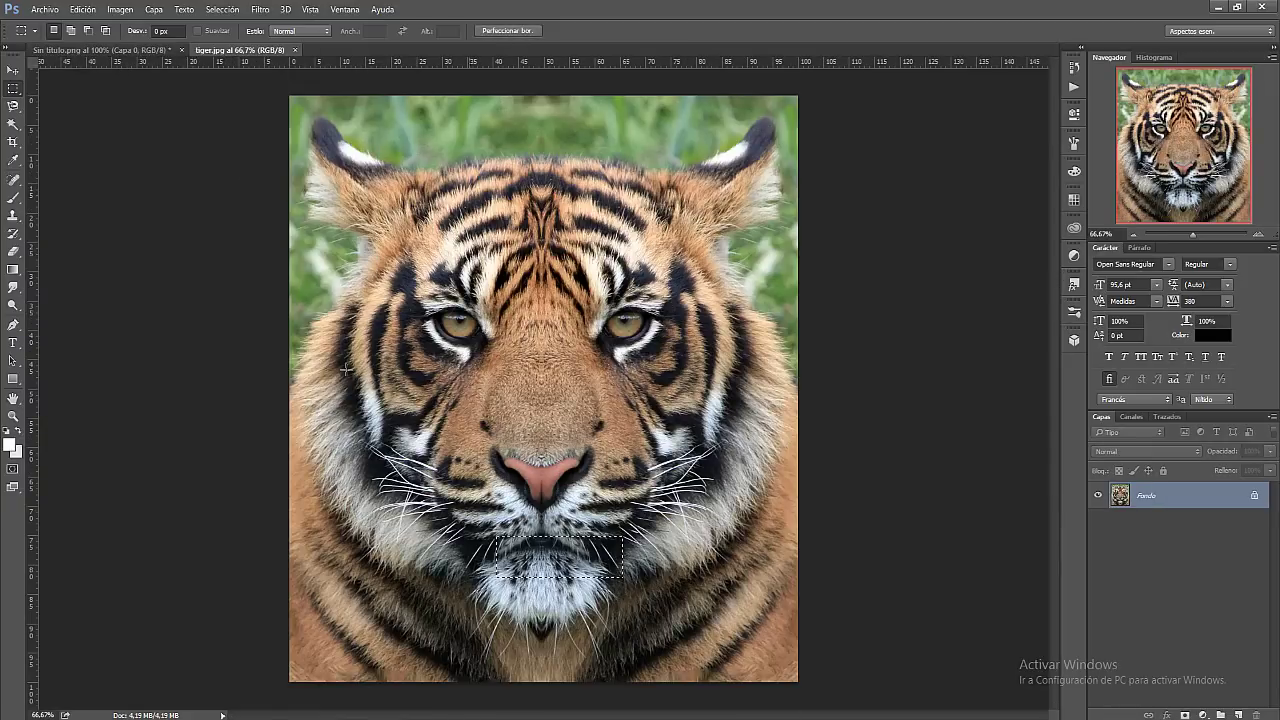
click(156, 50)
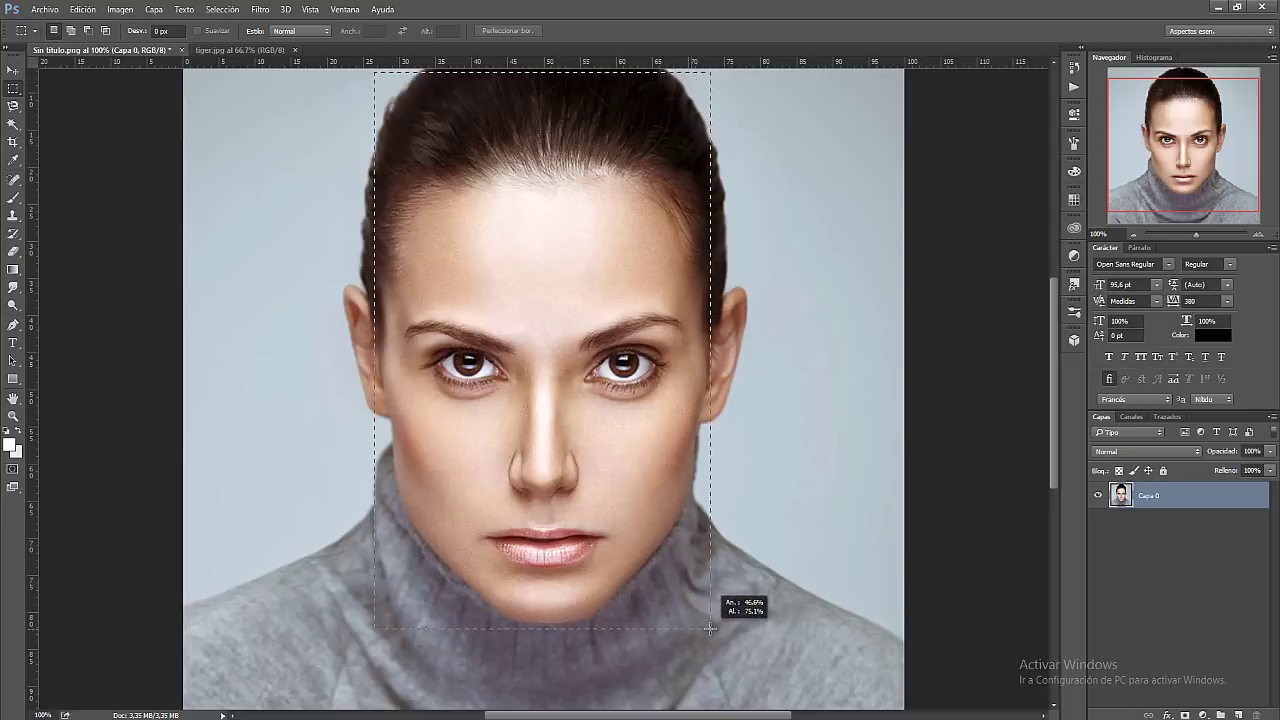
drag(377, 93, 708, 612)
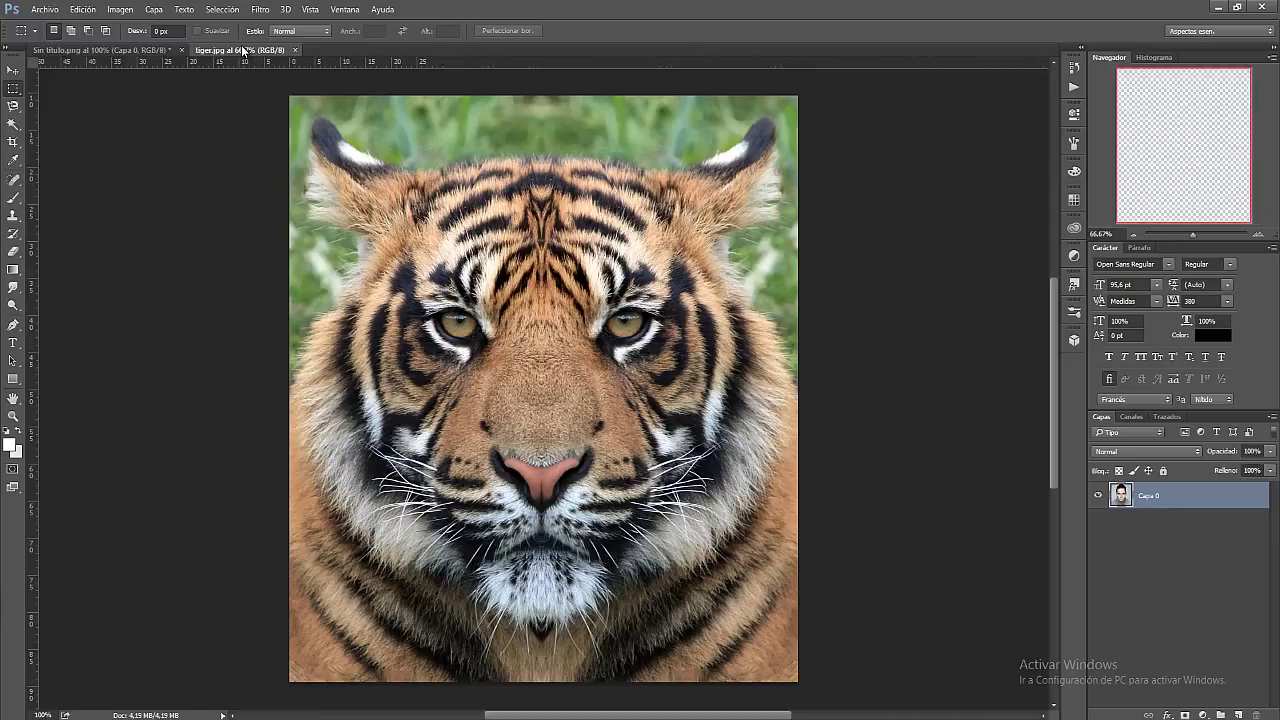
click(240, 50)
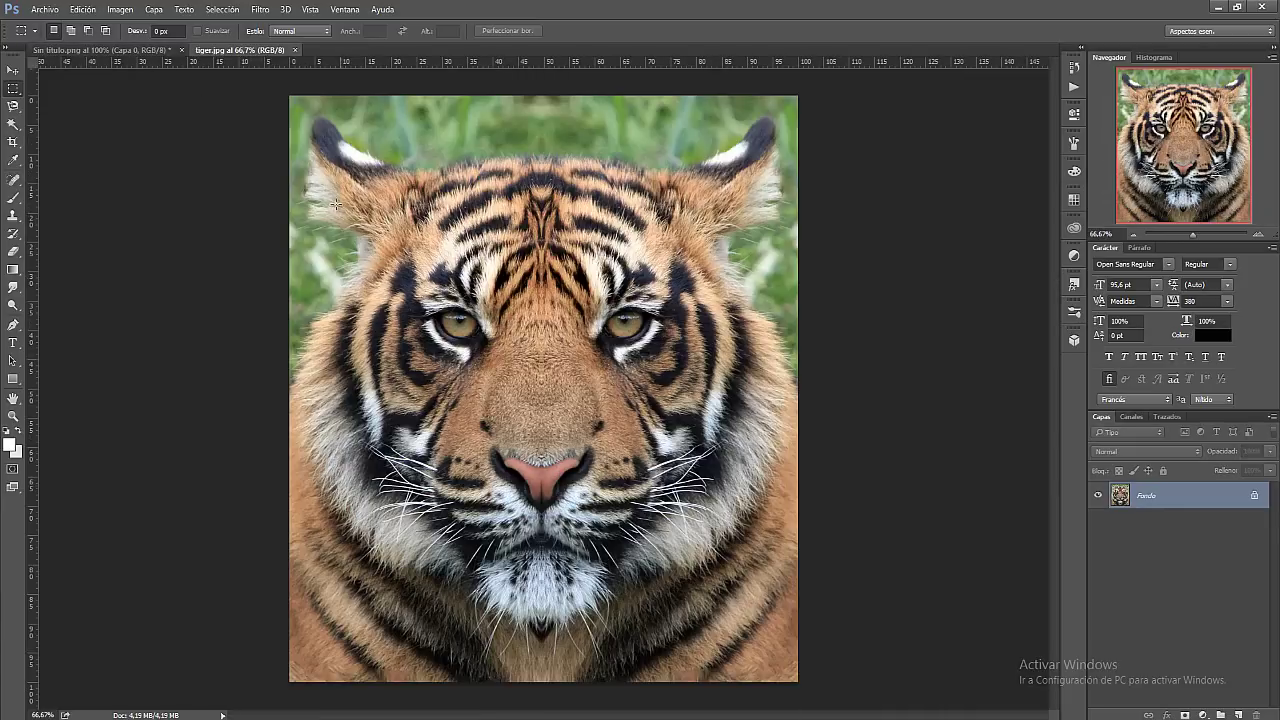
drag(306, 160, 772, 605)
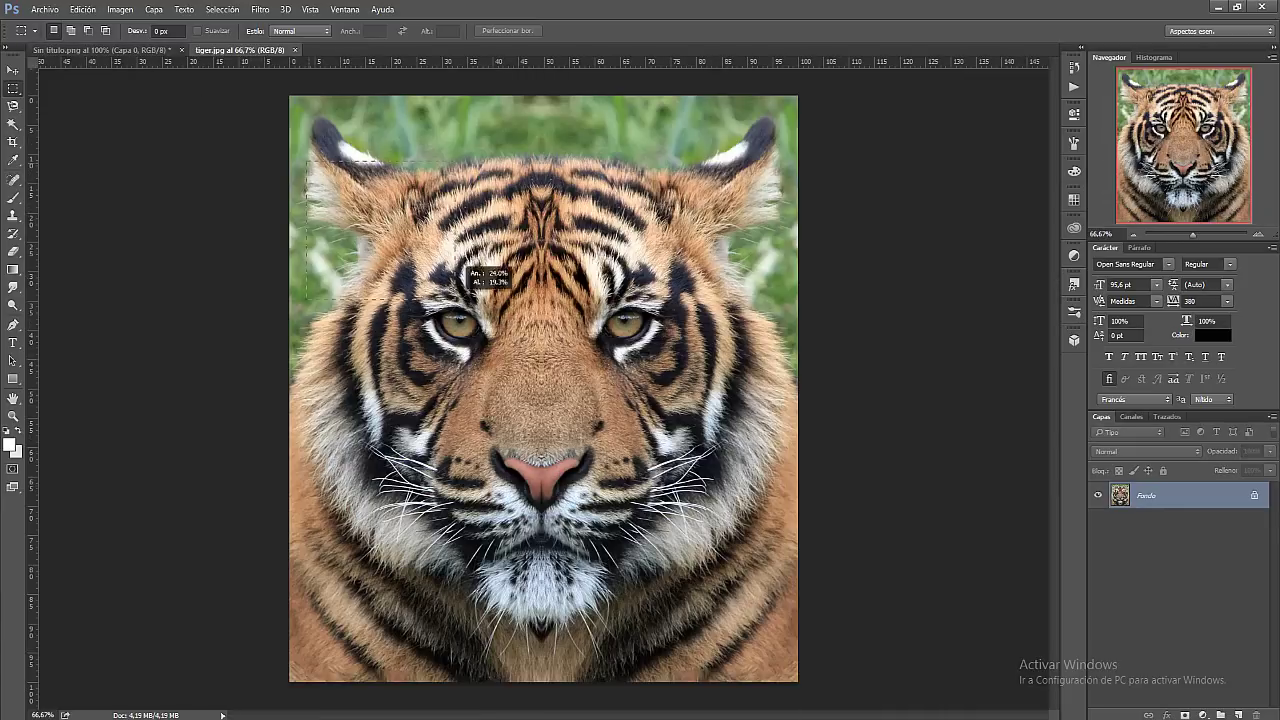
click(772, 605)
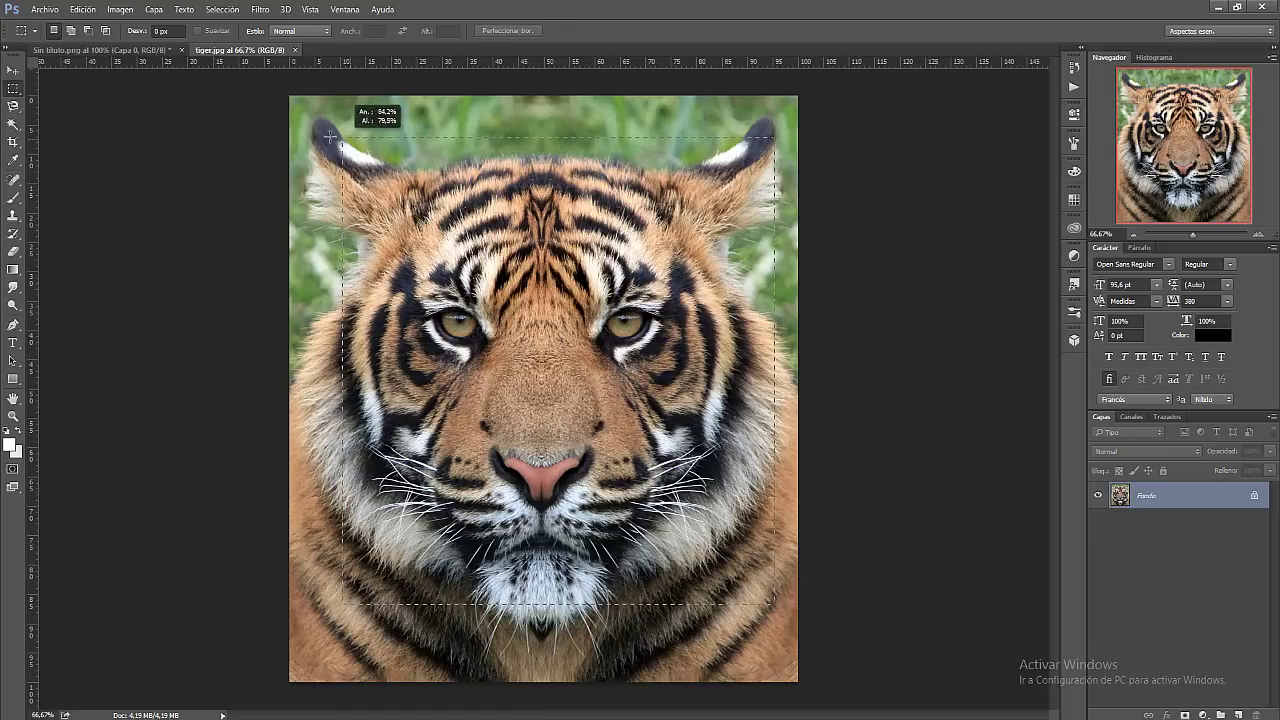
drag(772, 604, 325, 108)
click(321, 190)
click(165, 51)
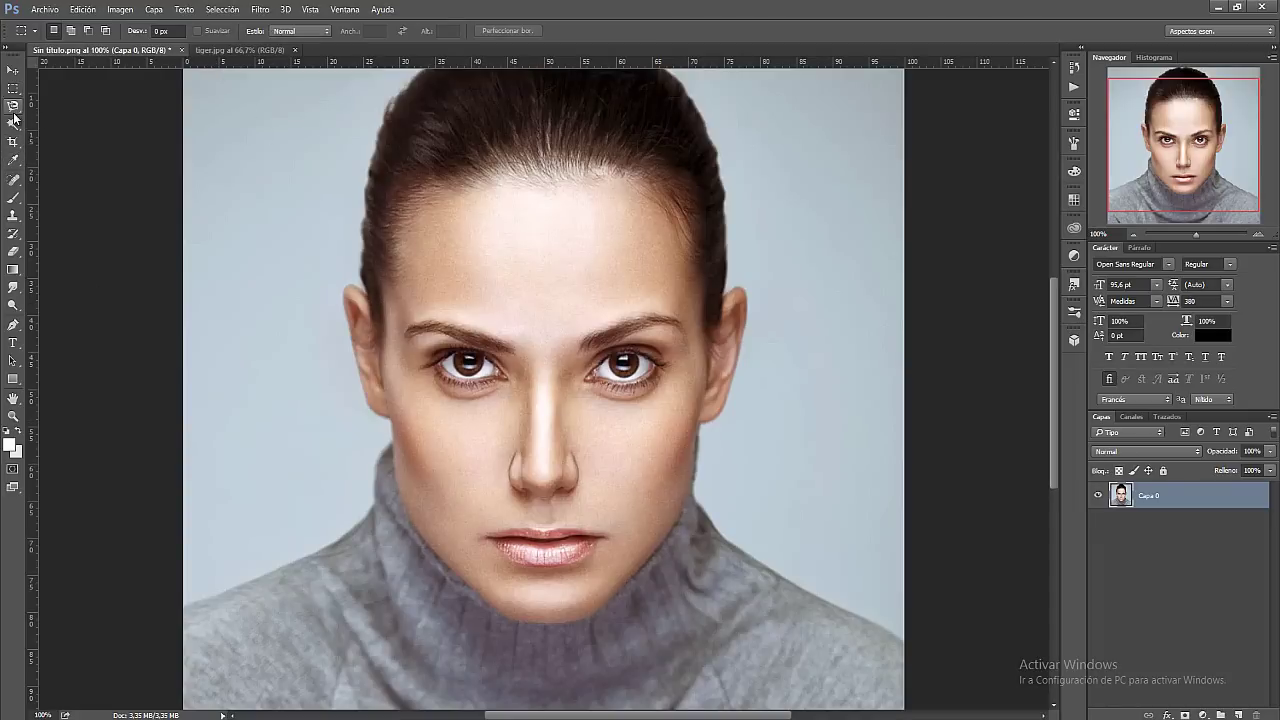
Trace the woman's face with the Magnetic Lasso and close the outline
drag(14, 112, 74, 135)
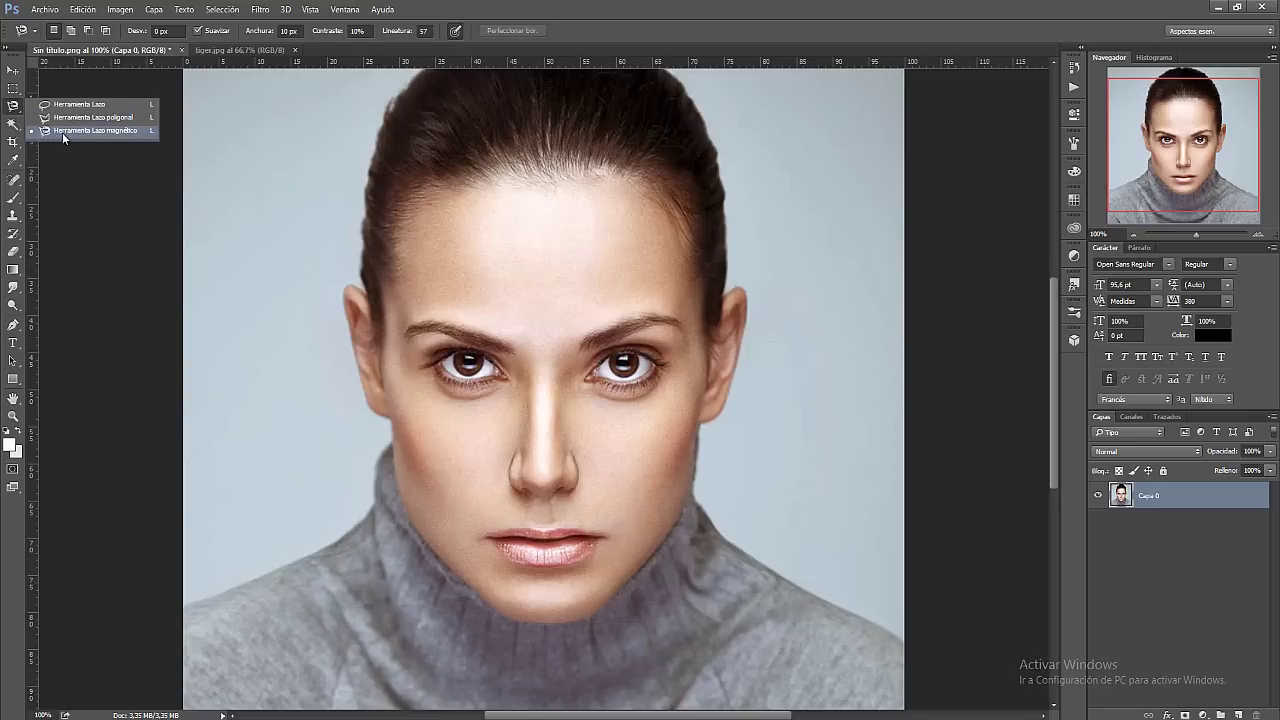
click(62, 132)
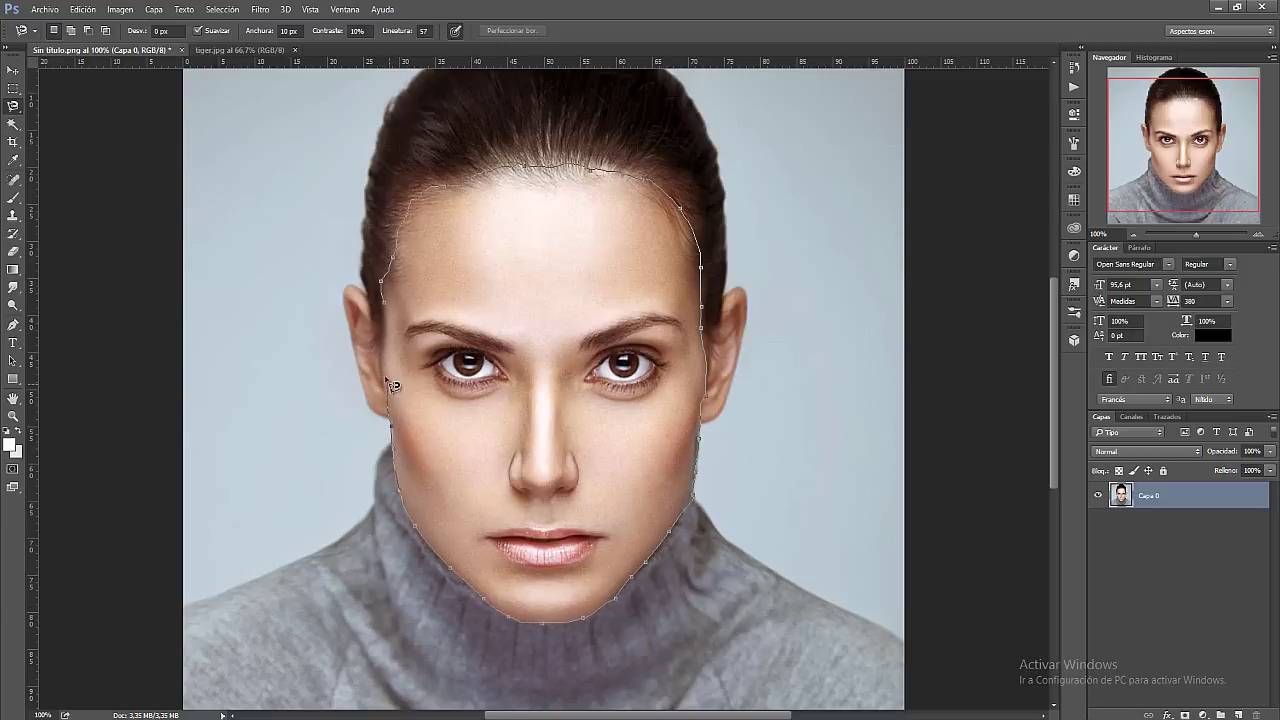
double_click(383, 303)
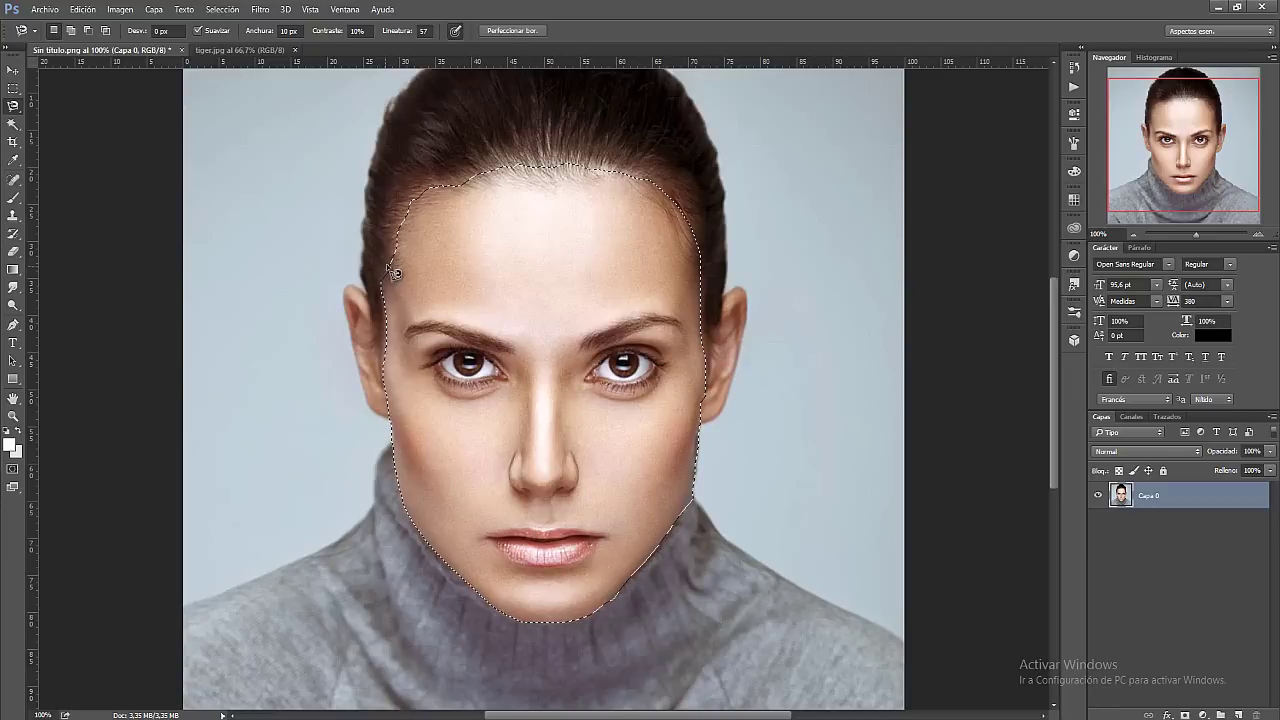
Refine the face selection edge with Smart Radius at 7,5 px, output to Selección
click(224, 10)
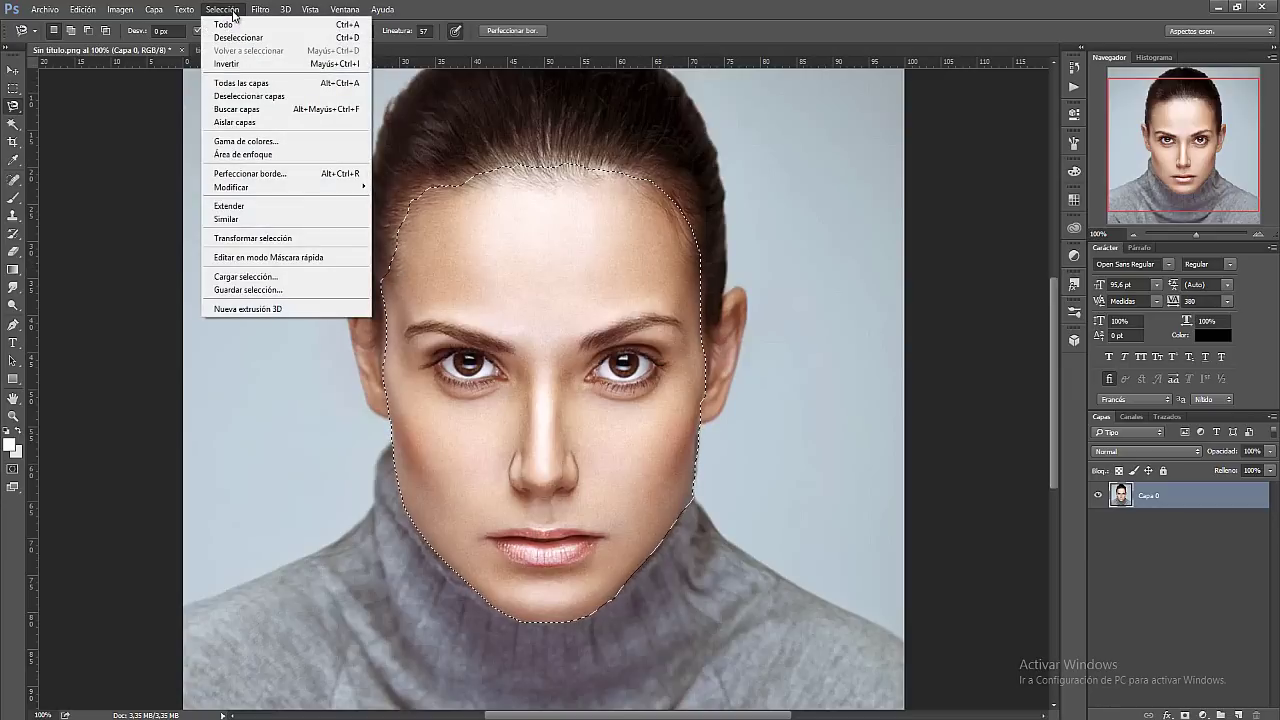
click(252, 173)
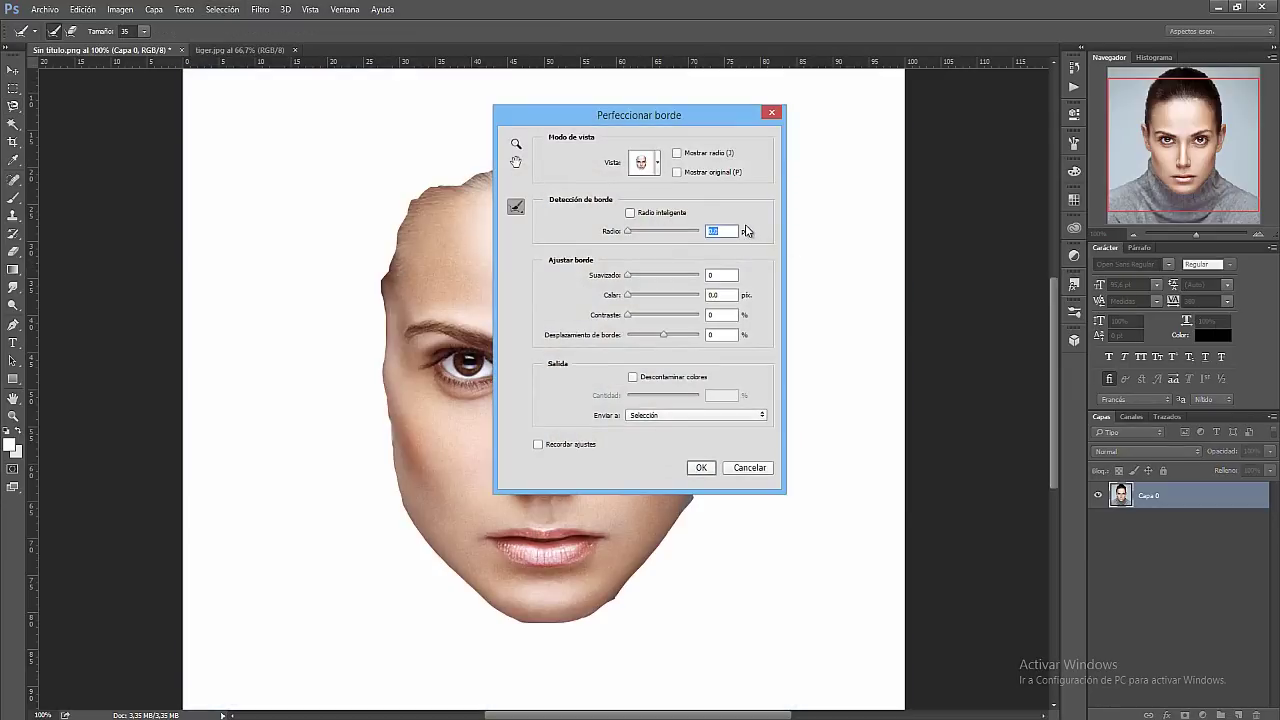
mouse_move(663, 124)
mouse_down()
mouse_move(858, 157)
mouse_move(921, 209)
mouse_up()
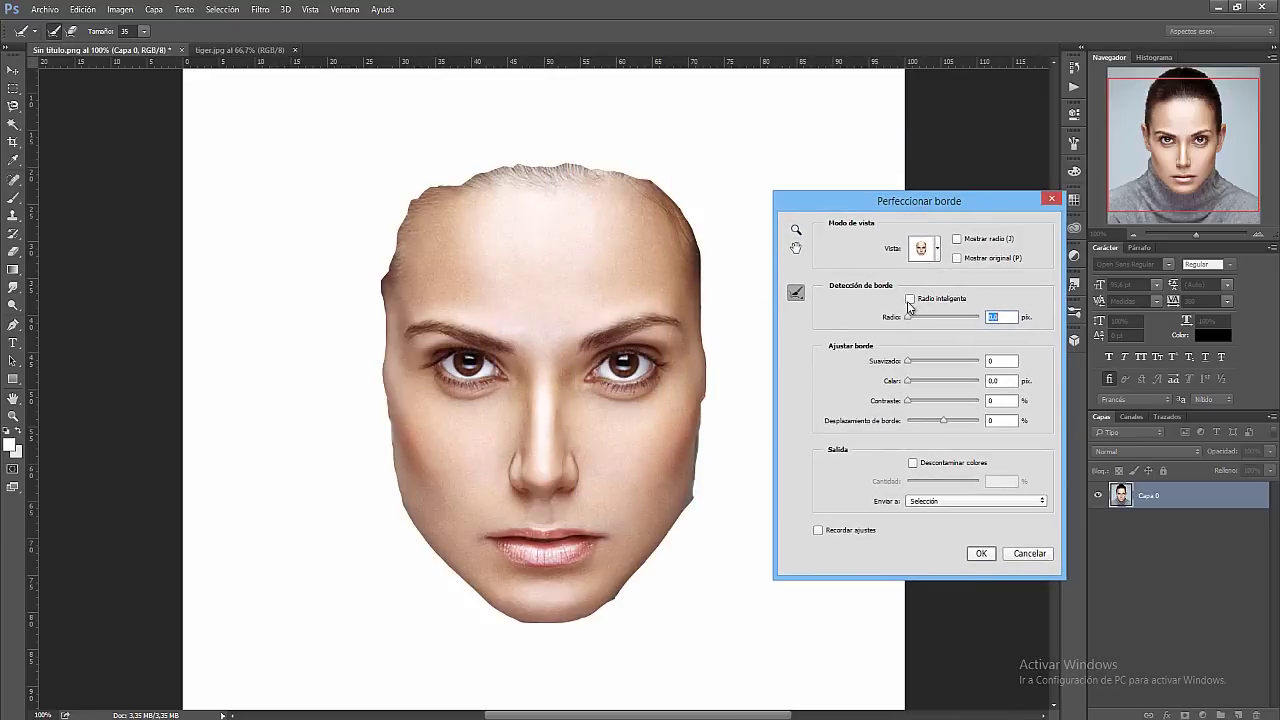
click(910, 299)
click(958, 317)
text(,5)
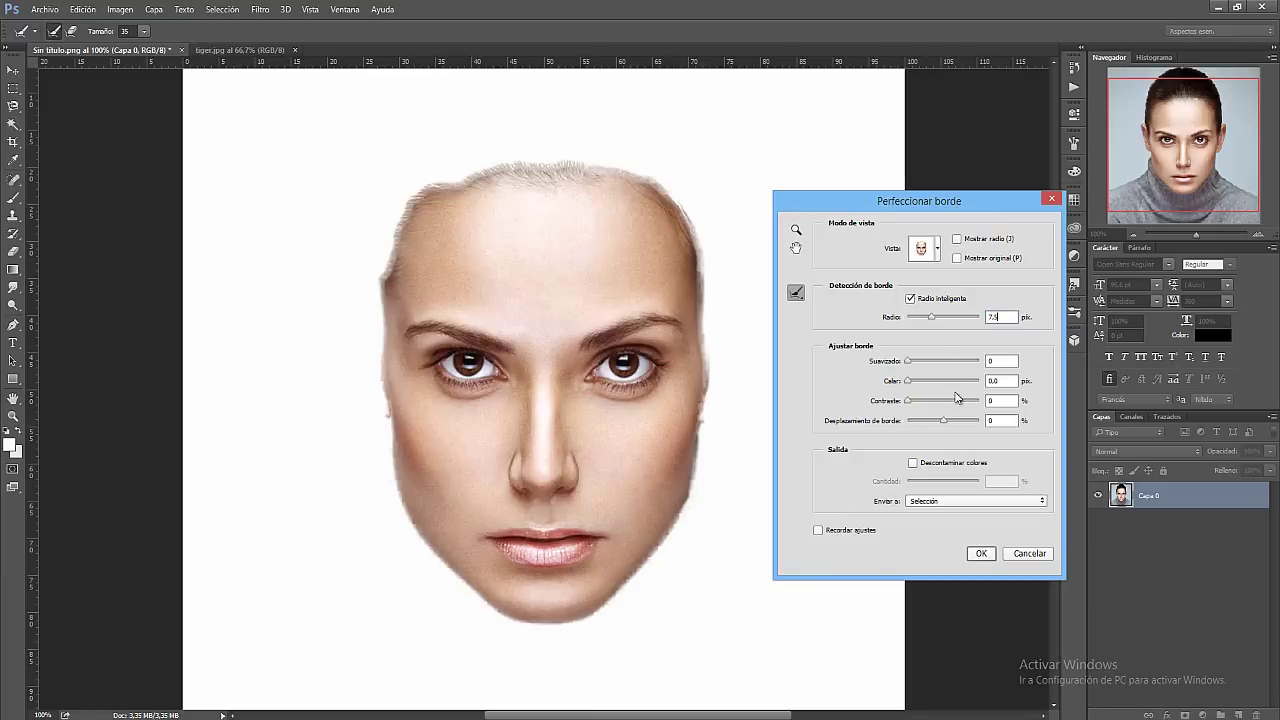
click(934, 502)
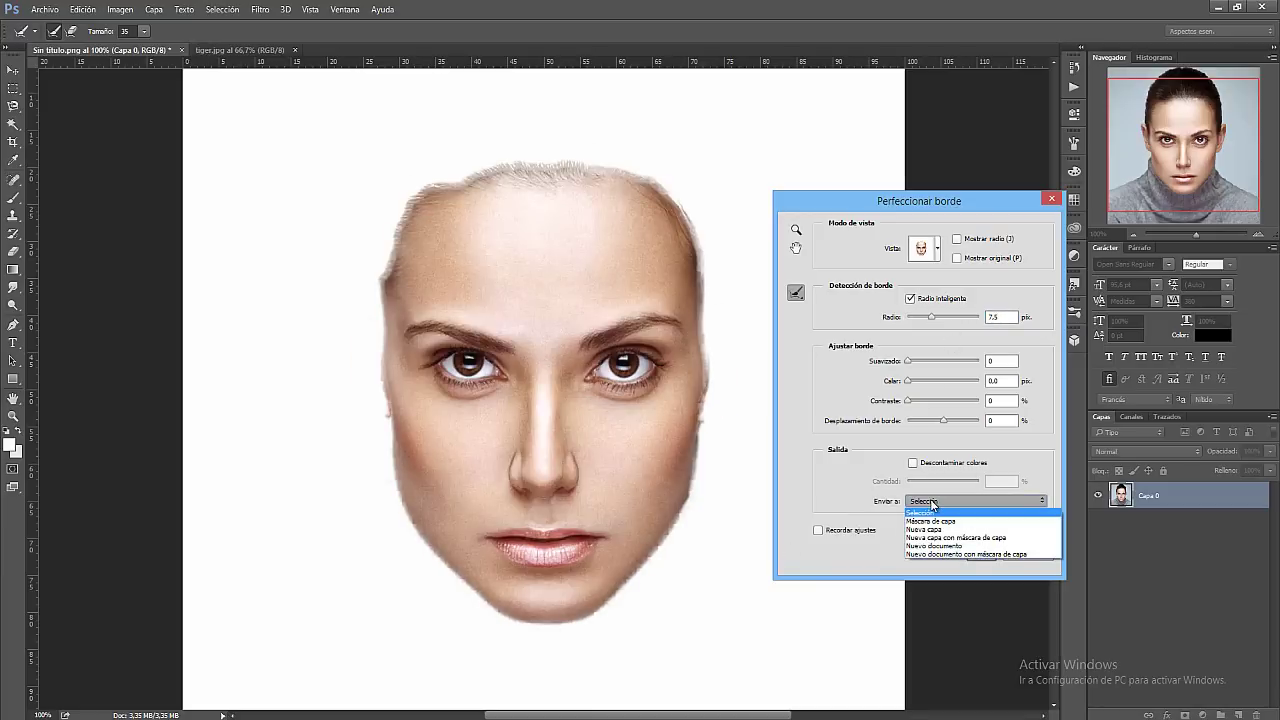
click(930, 512)
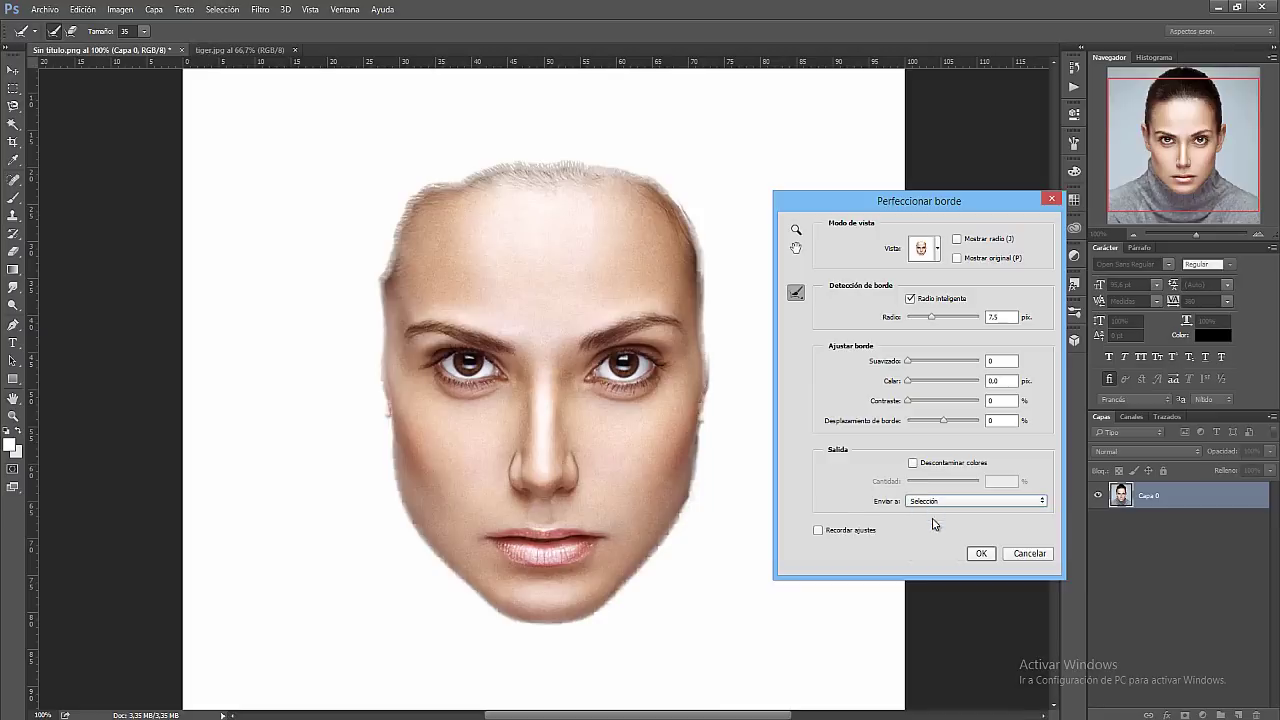
click(978, 556)
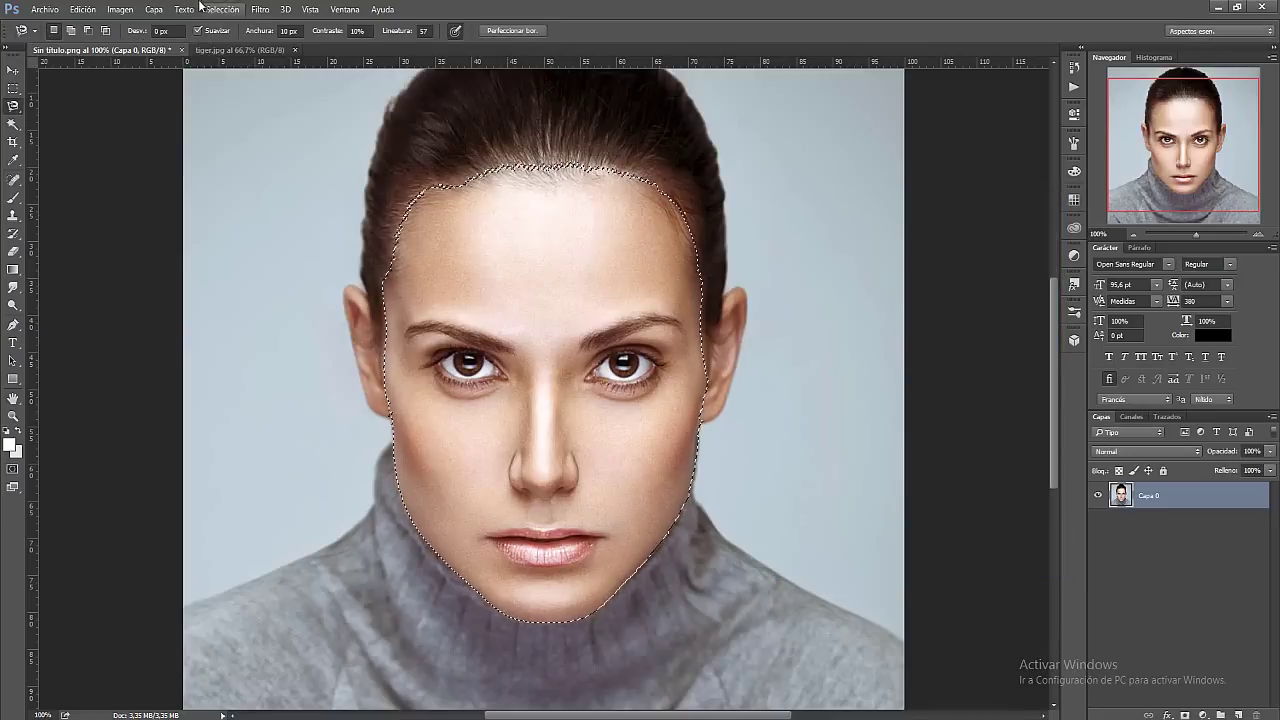
Save the face selection as an alpha channel named Cara
click(153, 9)
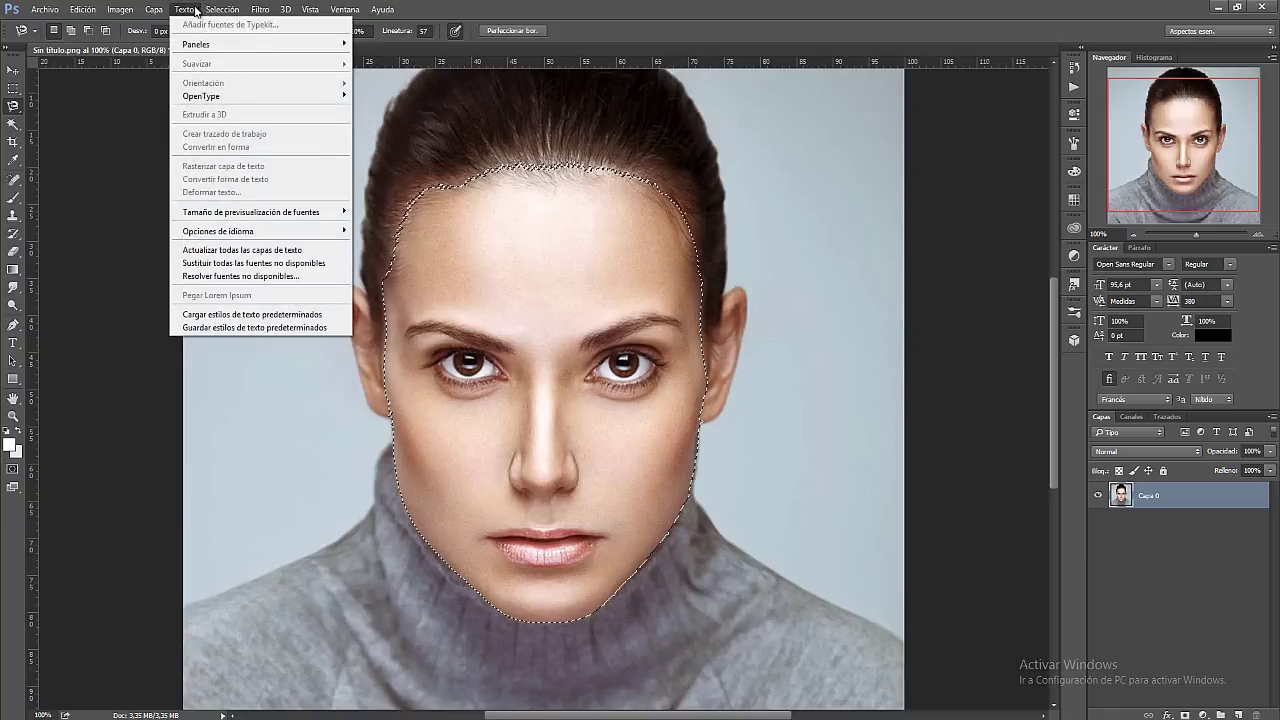
click(248, 290)
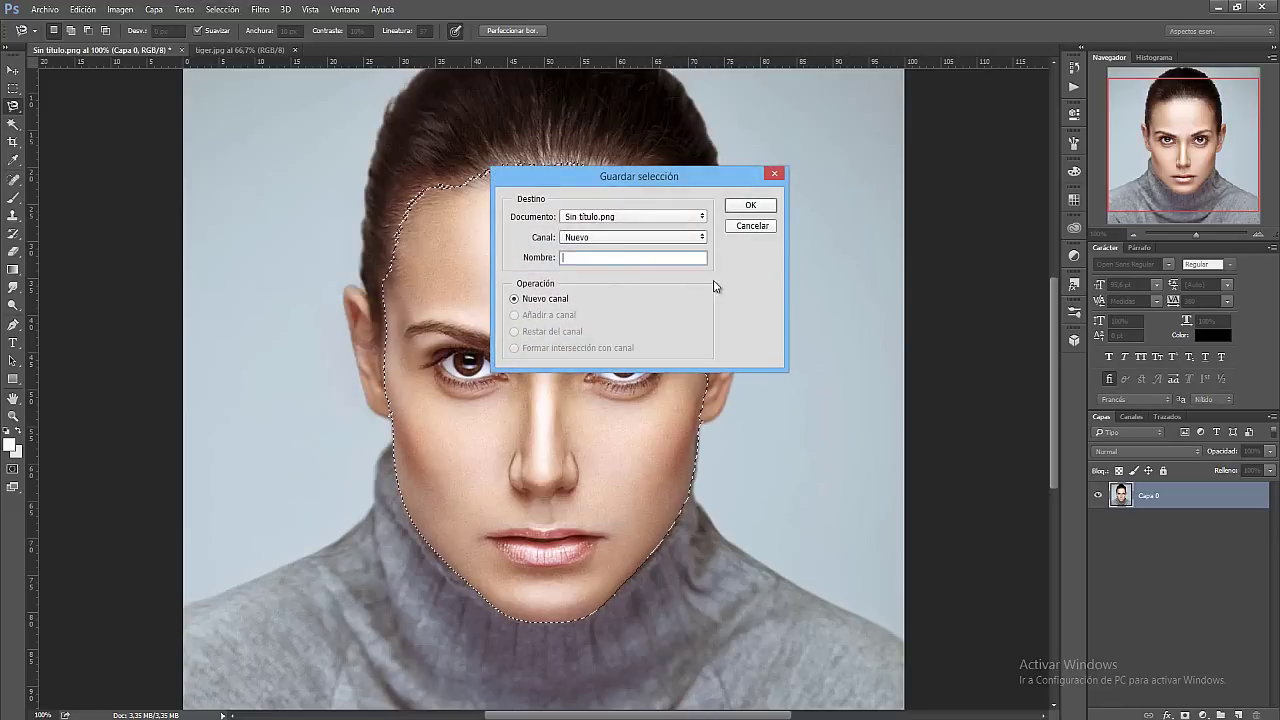
text(Fac)
click(758, 208)
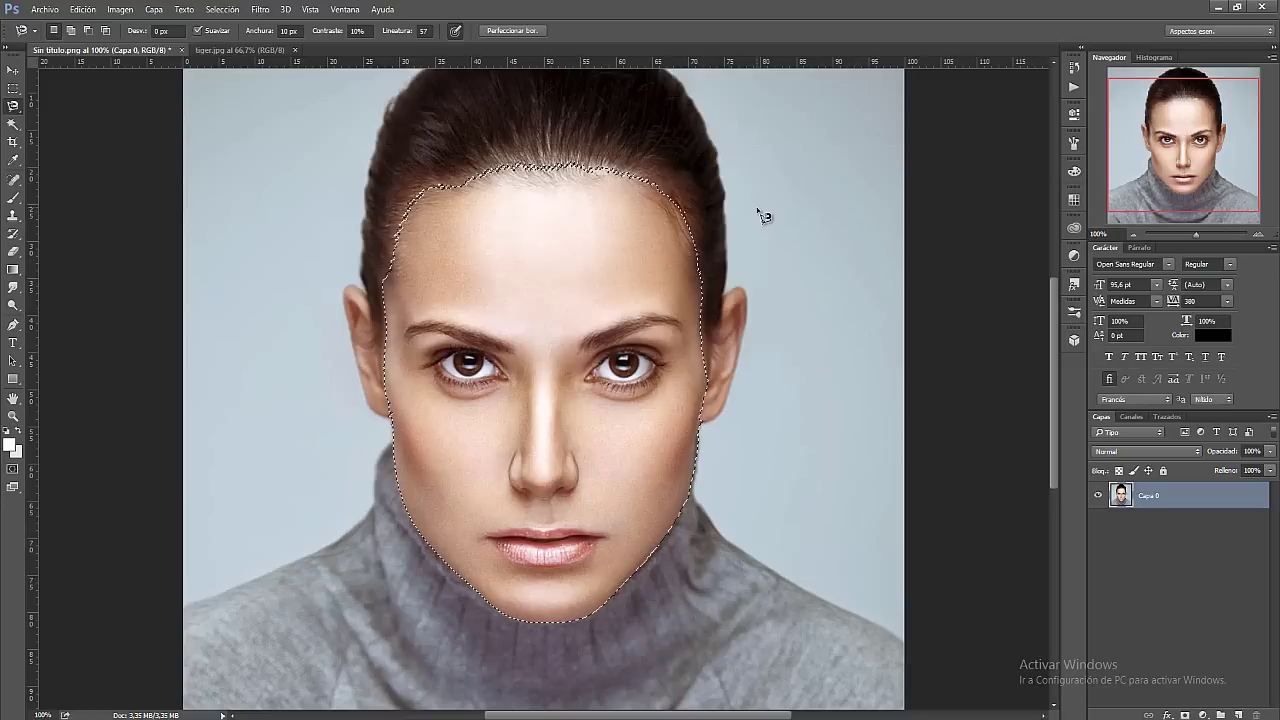
Inspect the Cara channel in Canales, then go back to the Capas panel
click(1130, 418)
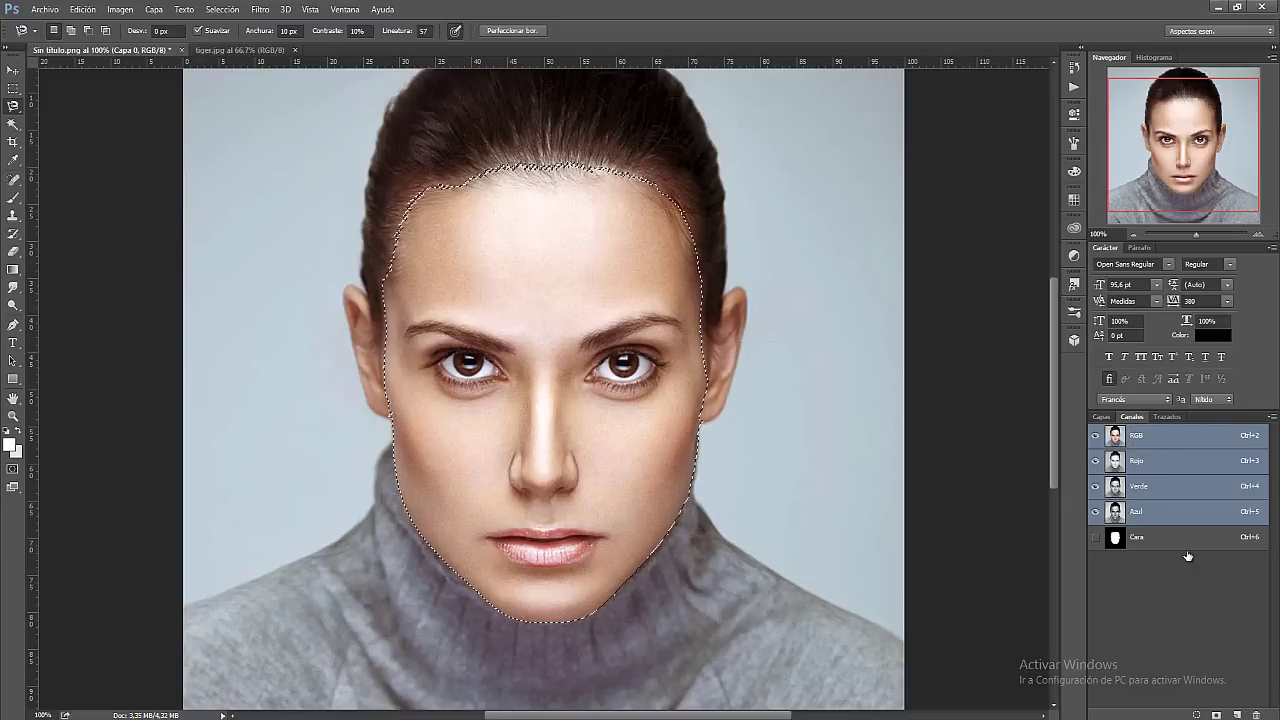
click(1103, 541)
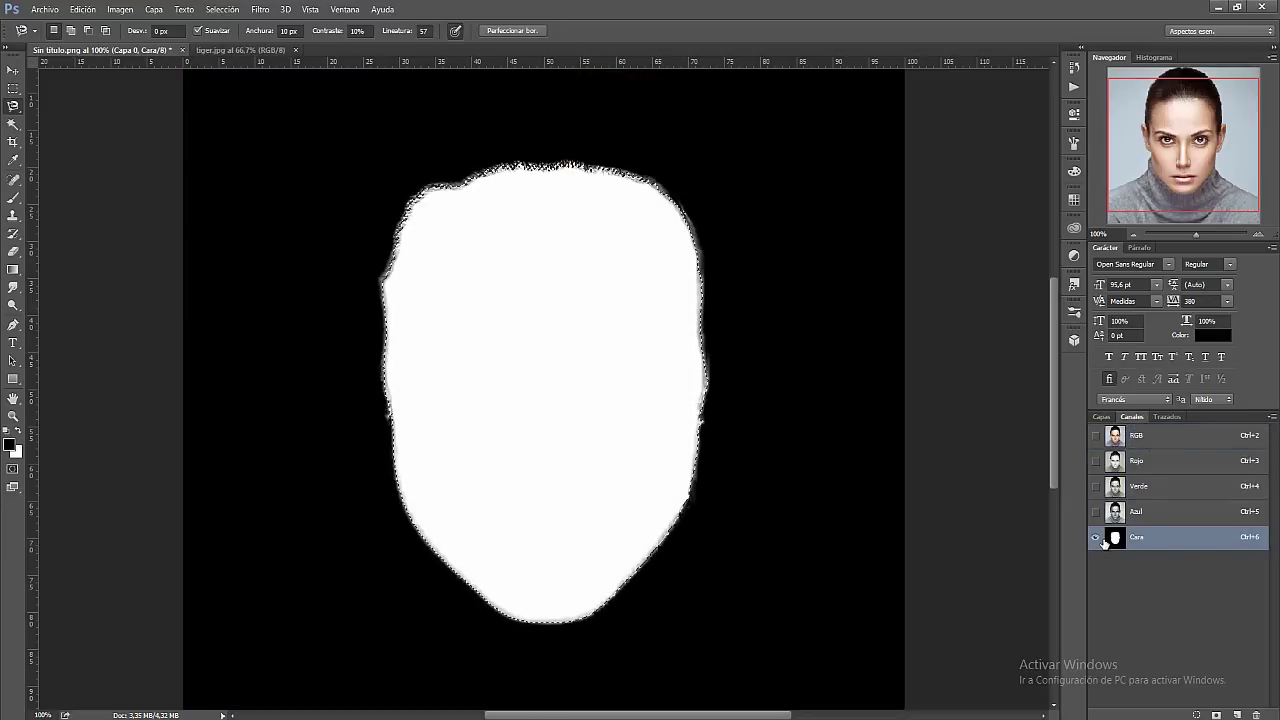
click(1095, 511)
click(1095, 486)
click(1095, 460)
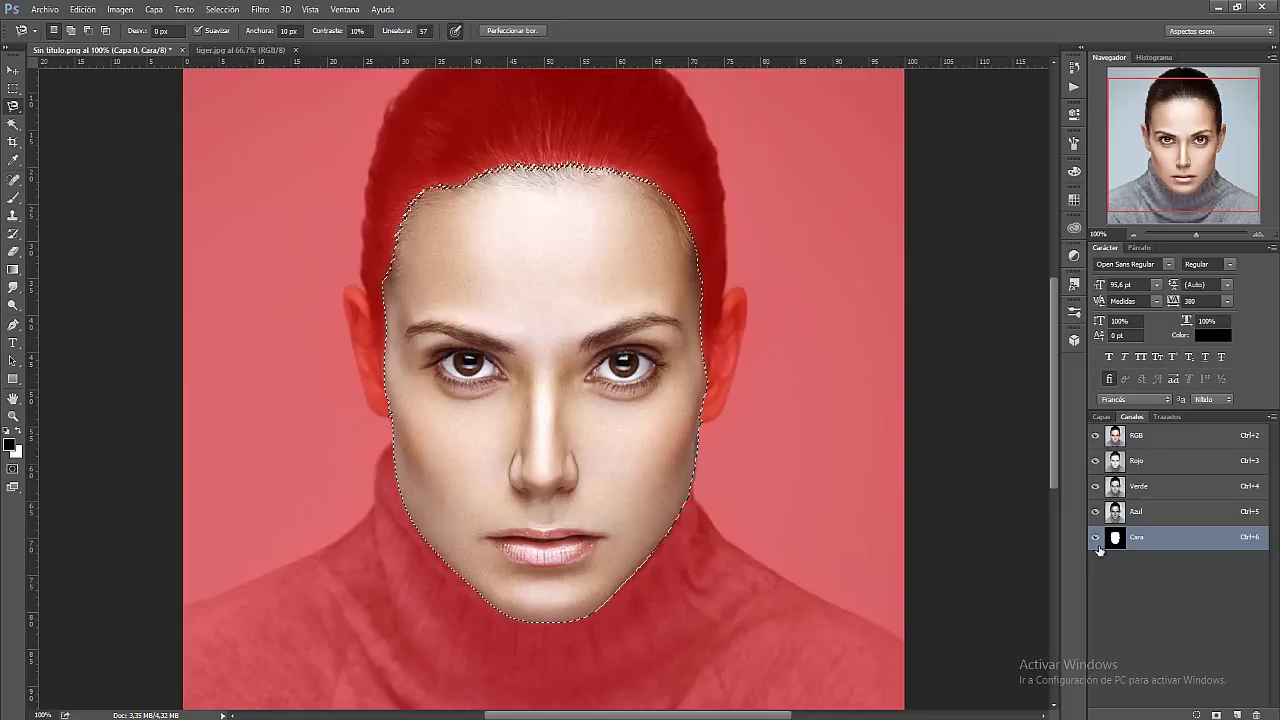
click(1095, 537)
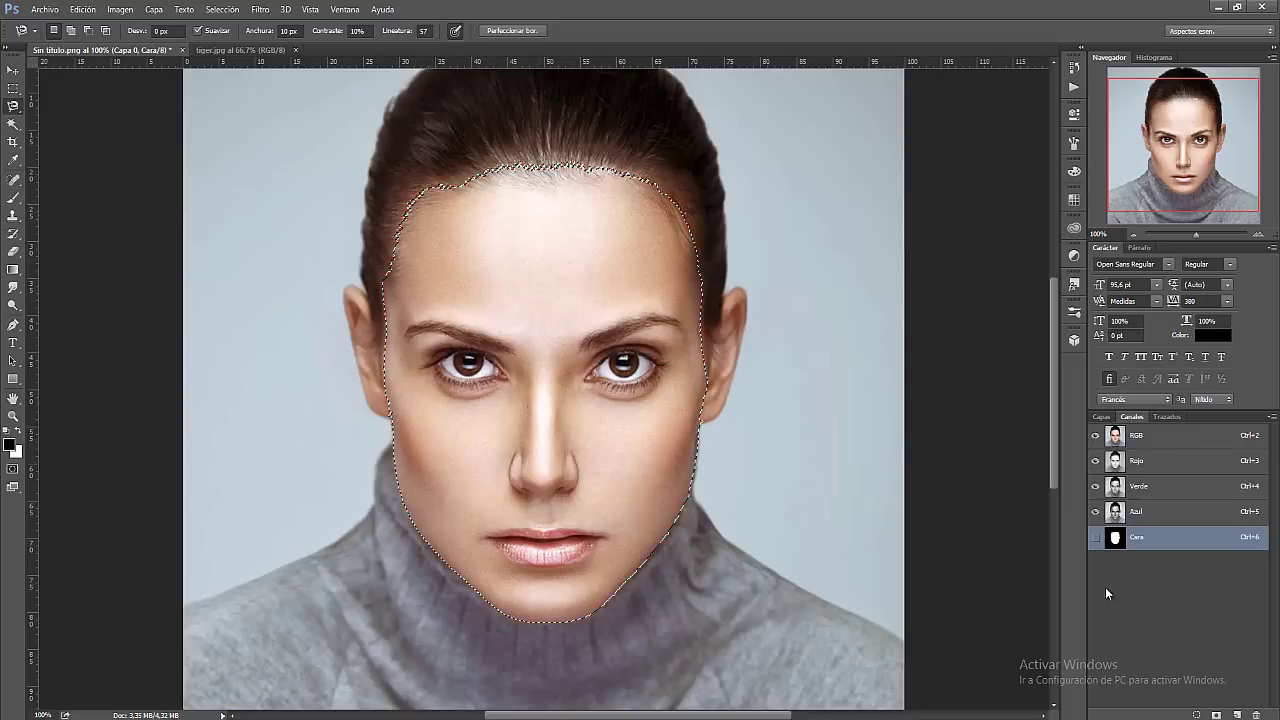
click(1103, 417)
click(13, 88)
Clear the face selection, unlock the tiger's Fondo layer and pick the Magnetic Lasso
click(283, 182)
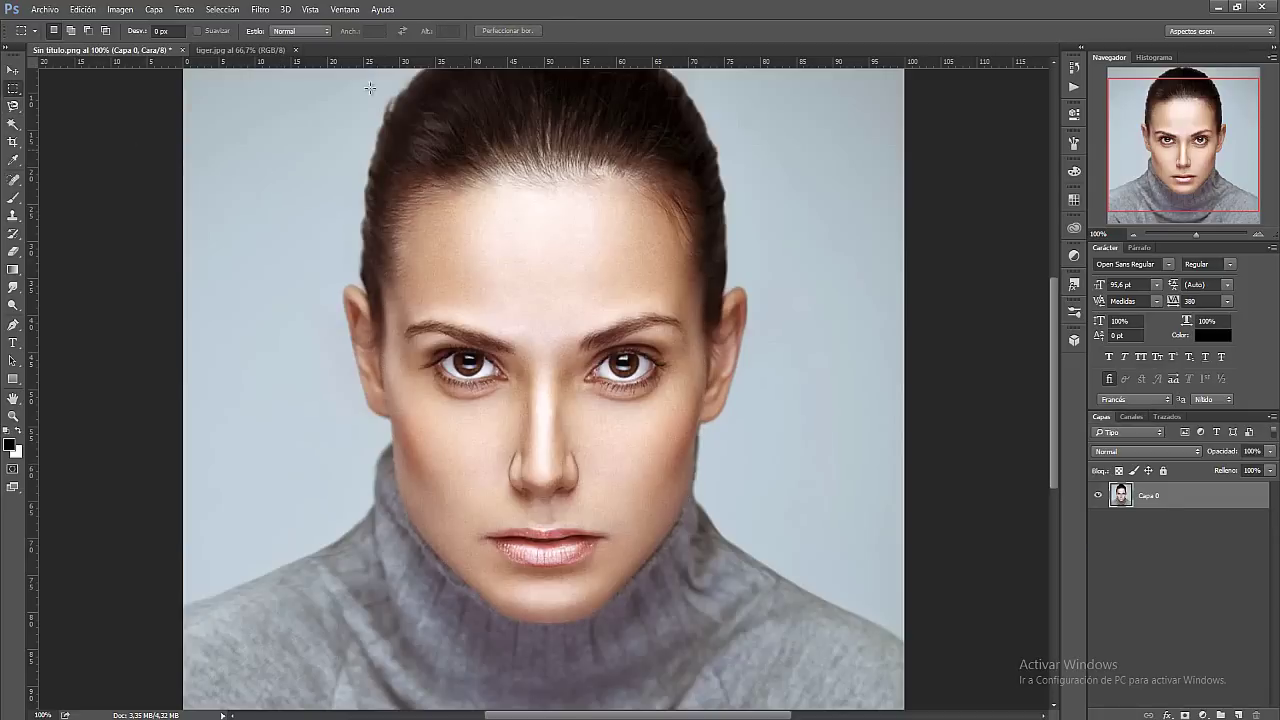
click(235, 50)
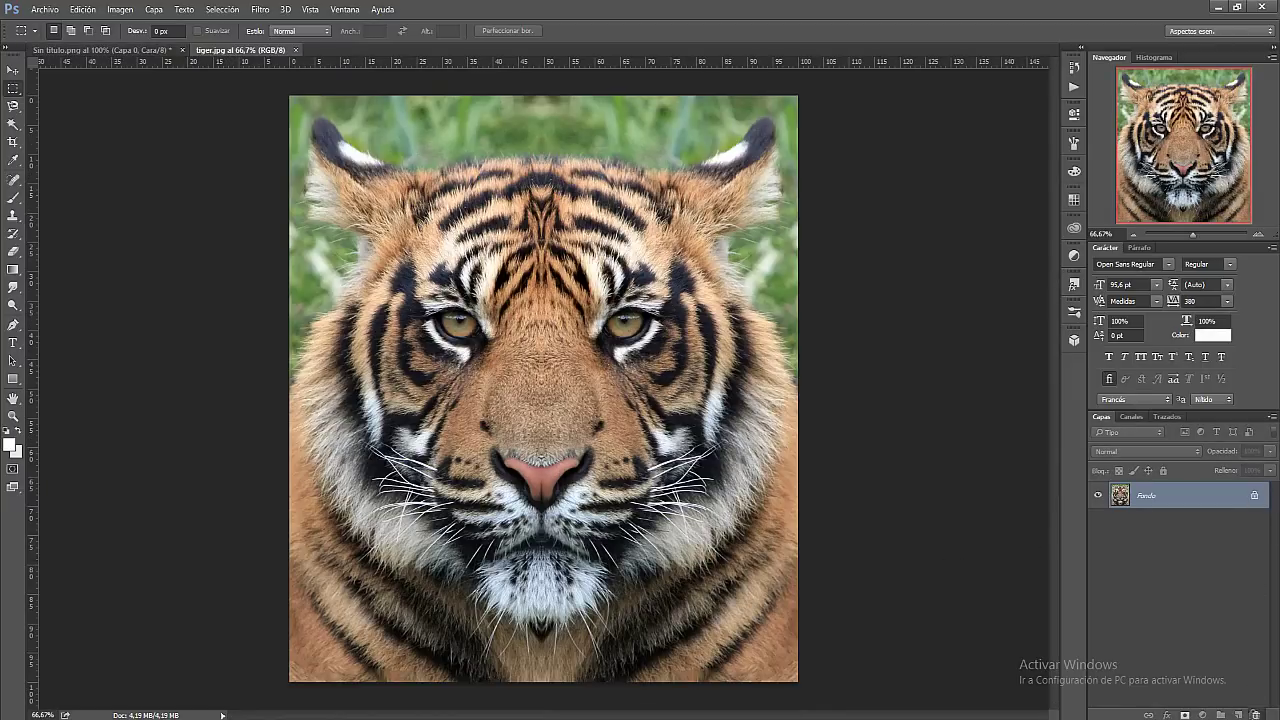
drag(1254, 495, 1254, 714)
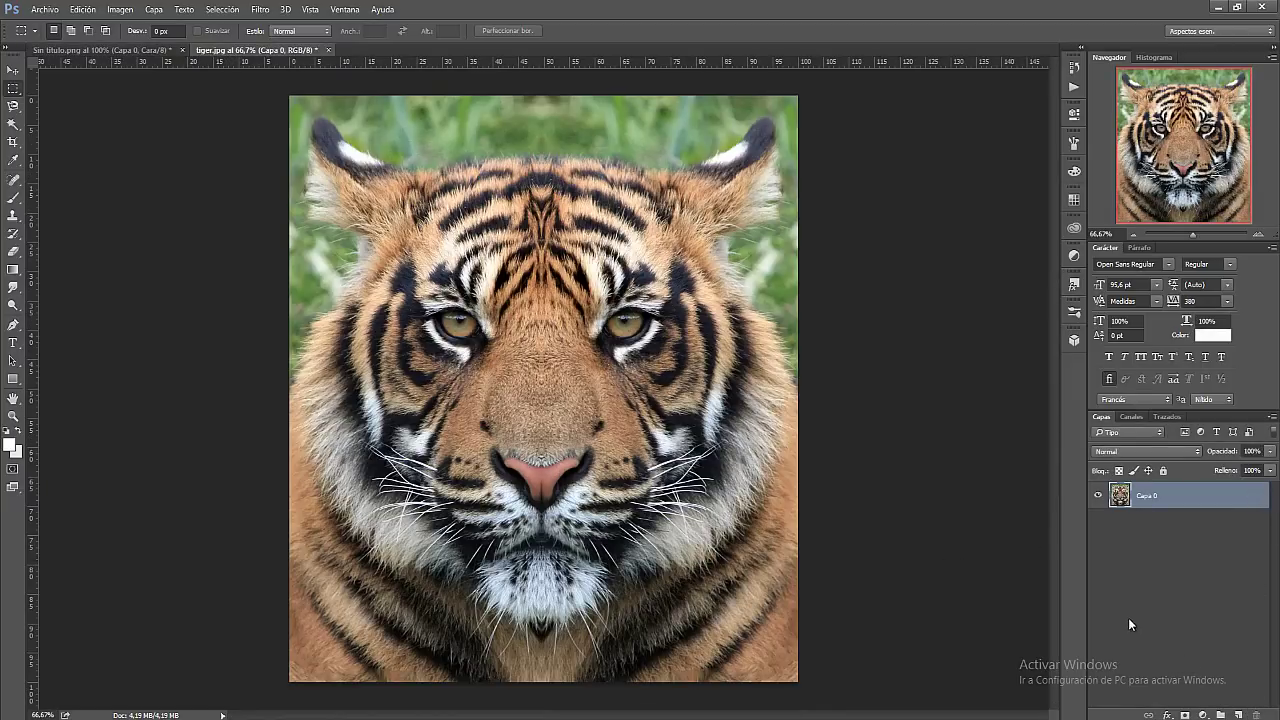
right_click(13, 105)
click(56, 131)
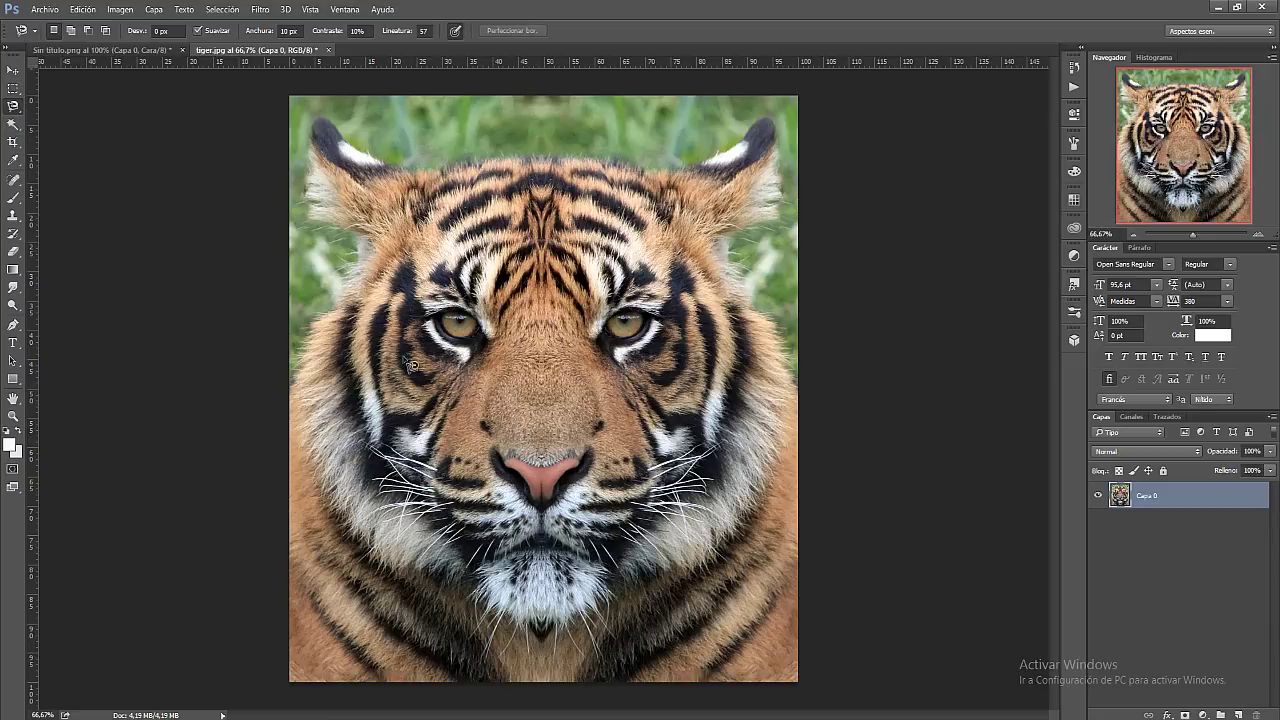
right_click(11, 110)
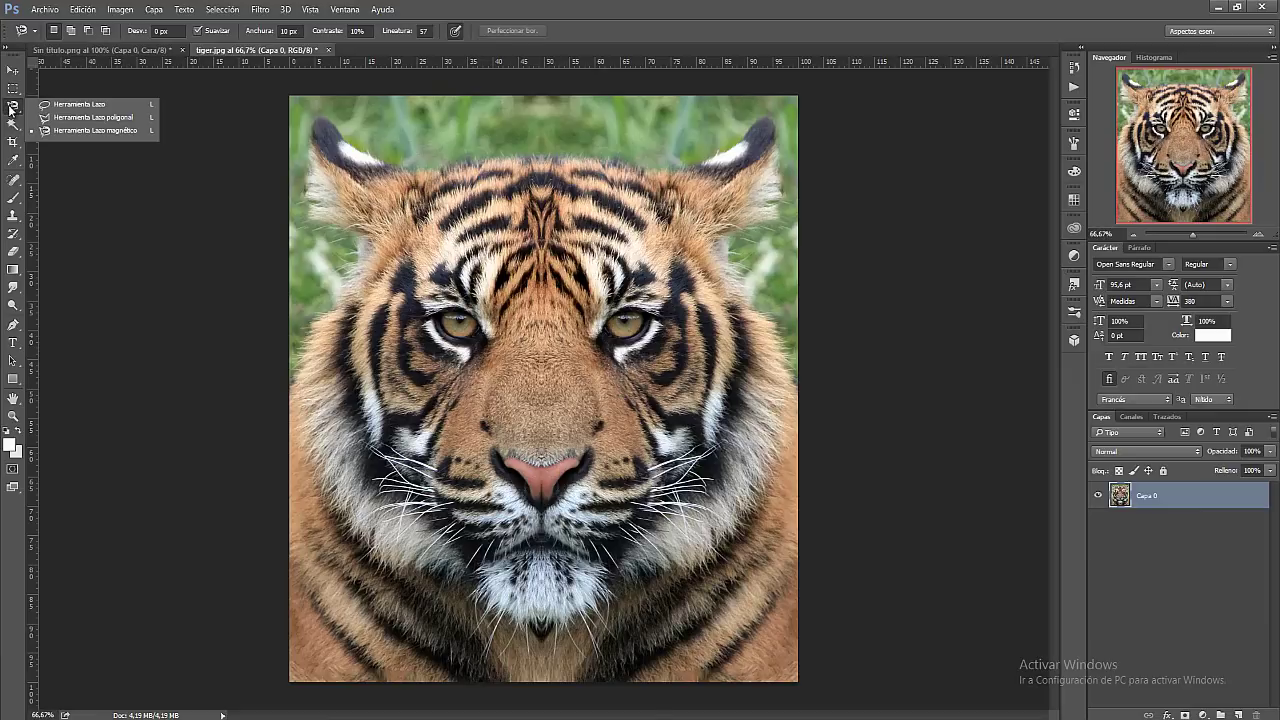
click(68, 131)
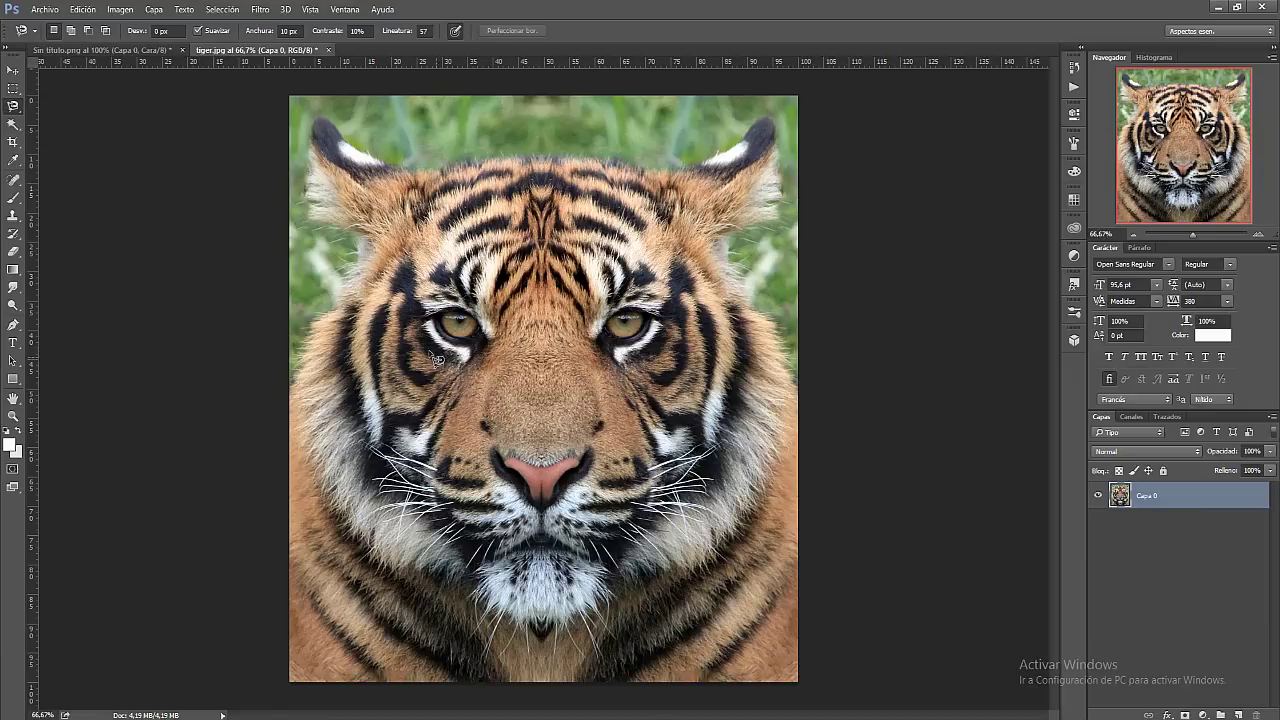
Trace the tiger's face with the Magnetic Lasso, redoing the outline once
click(345, 308)
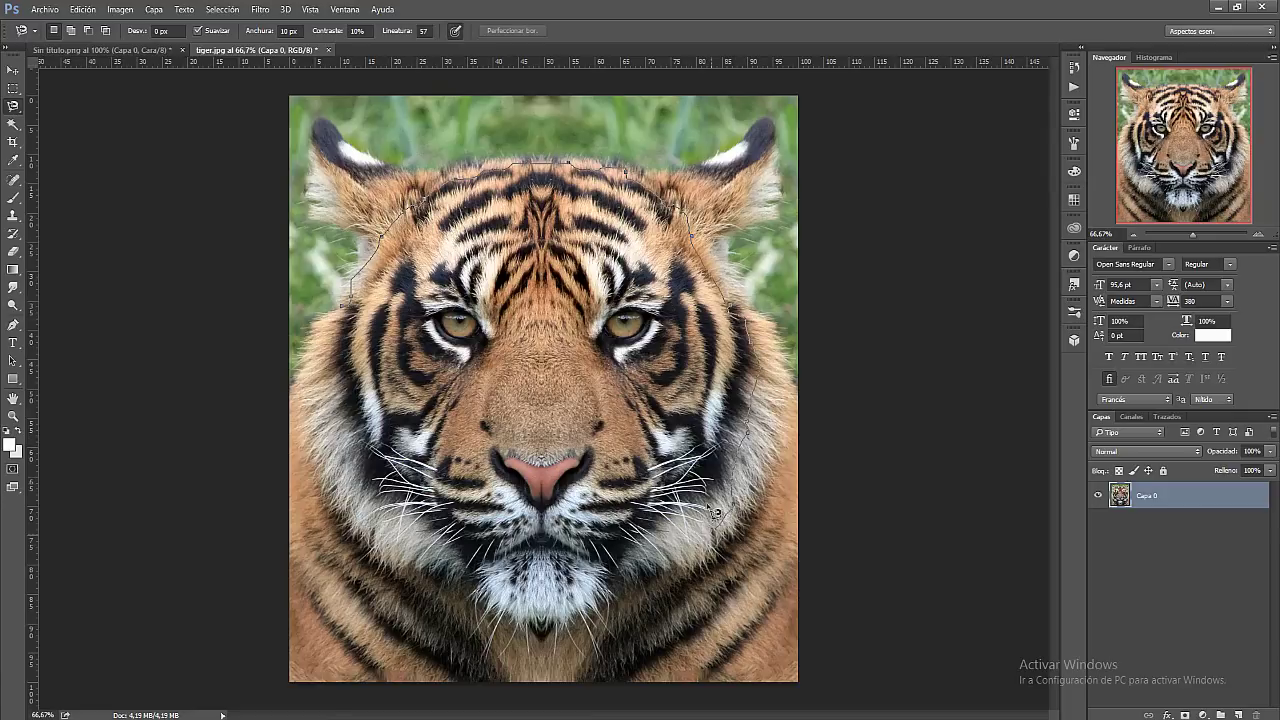
click(345, 307)
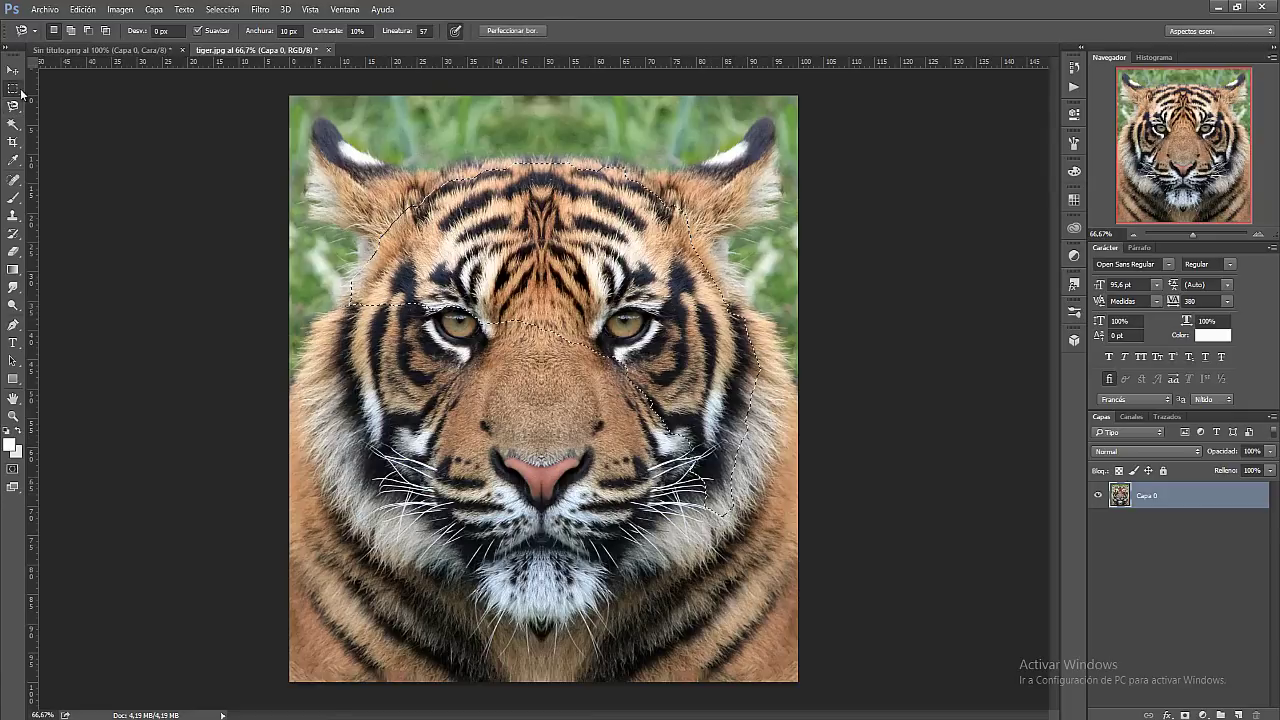
click(14, 89)
click(264, 167)
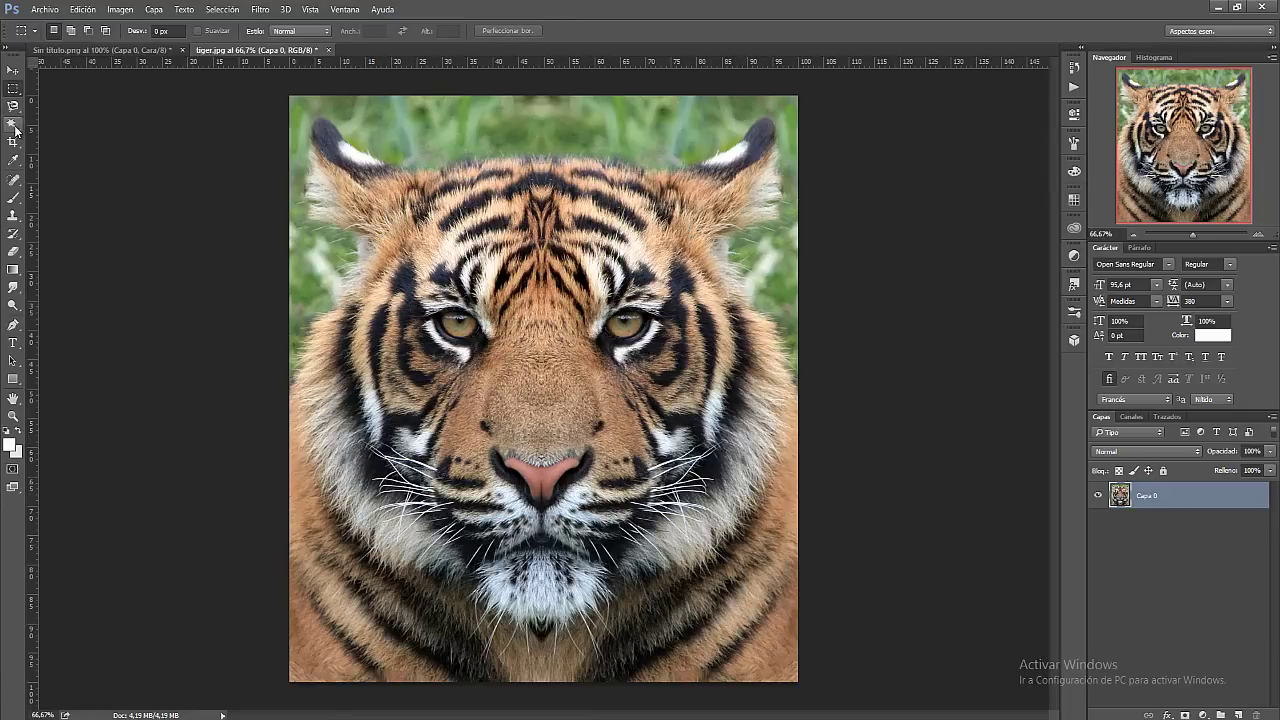
key(l)
click(306, 370)
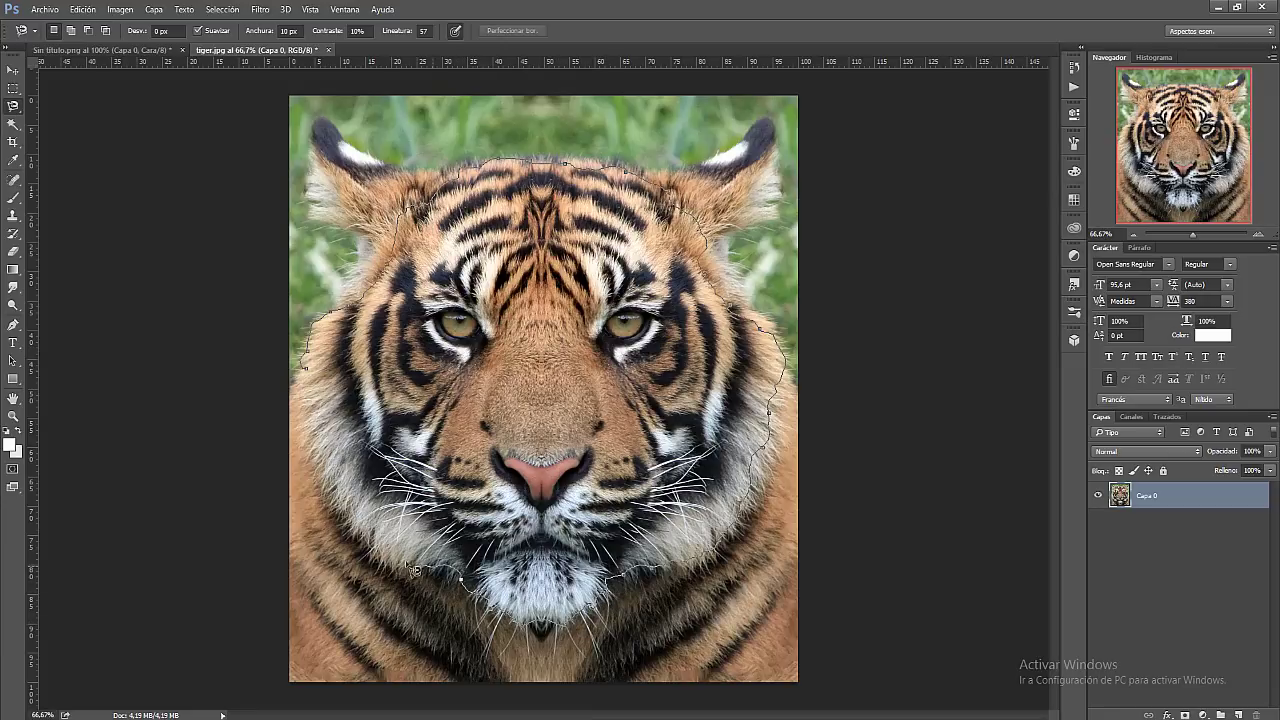
click(311, 377)
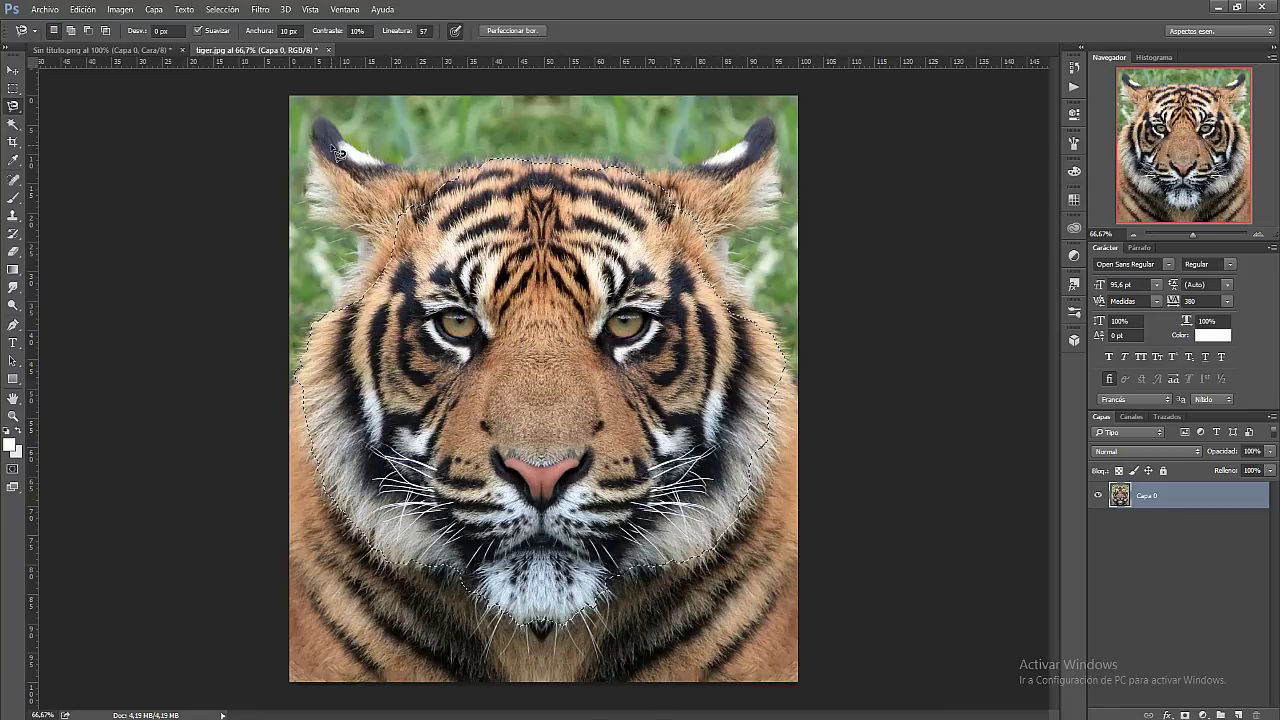
click(222, 9)
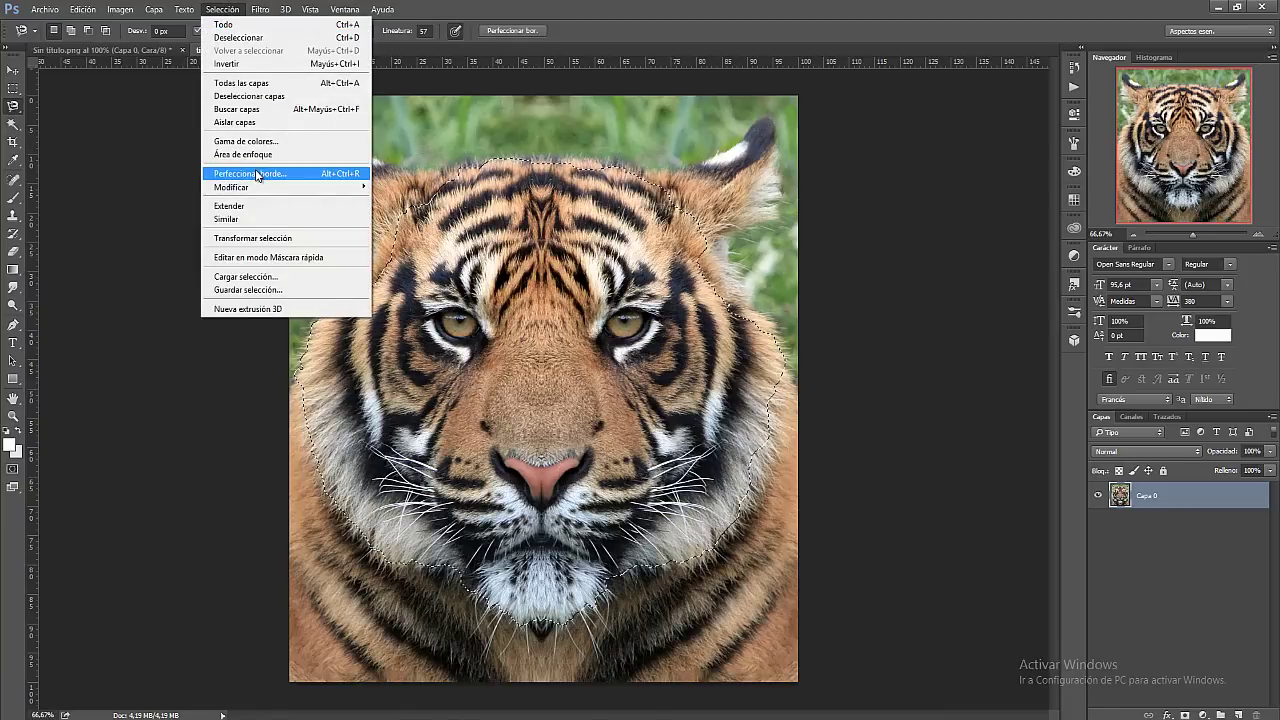
Refine the tiger face edge with 20% contrast and send it to a new layer
click(255, 174)
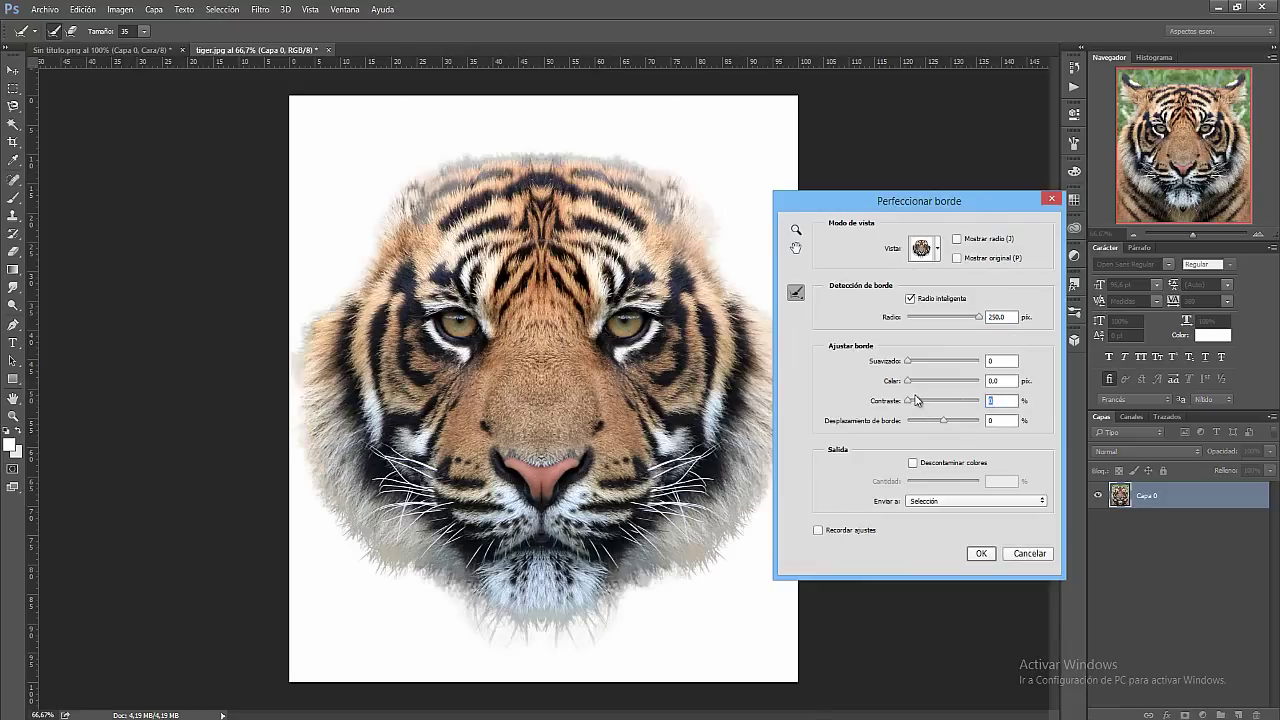
text(2)
click(928, 501)
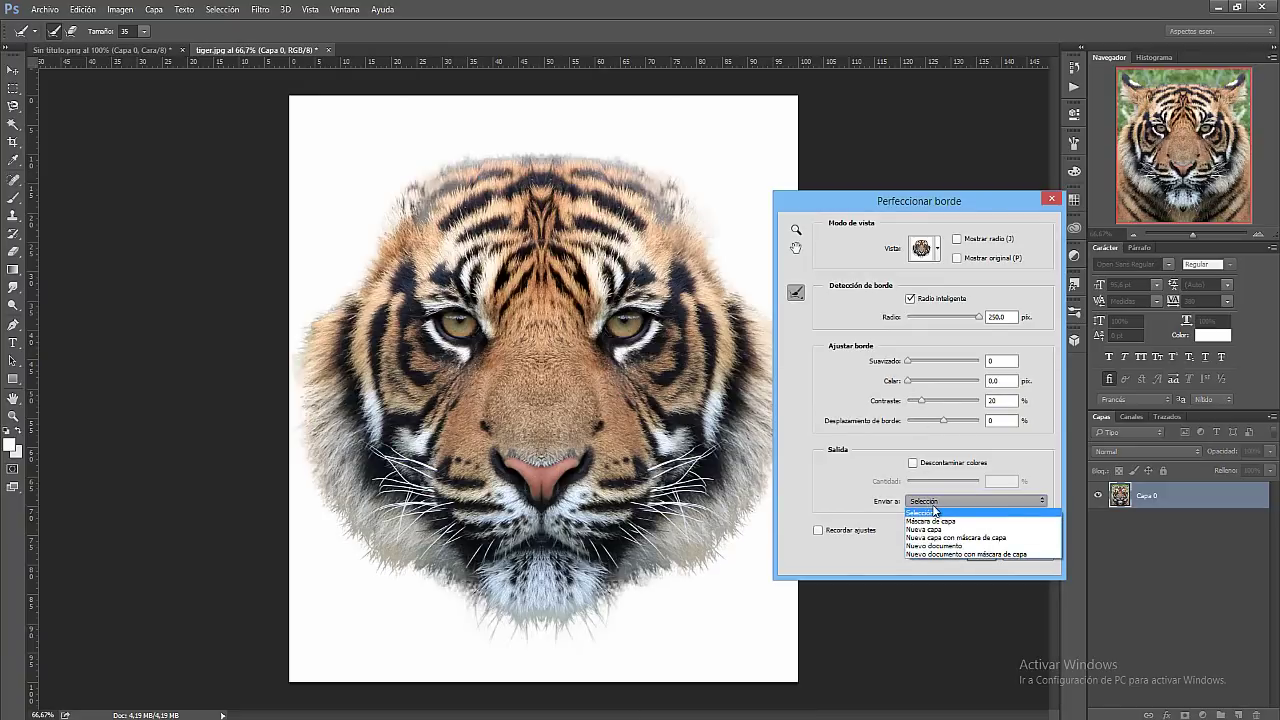
click(918, 529)
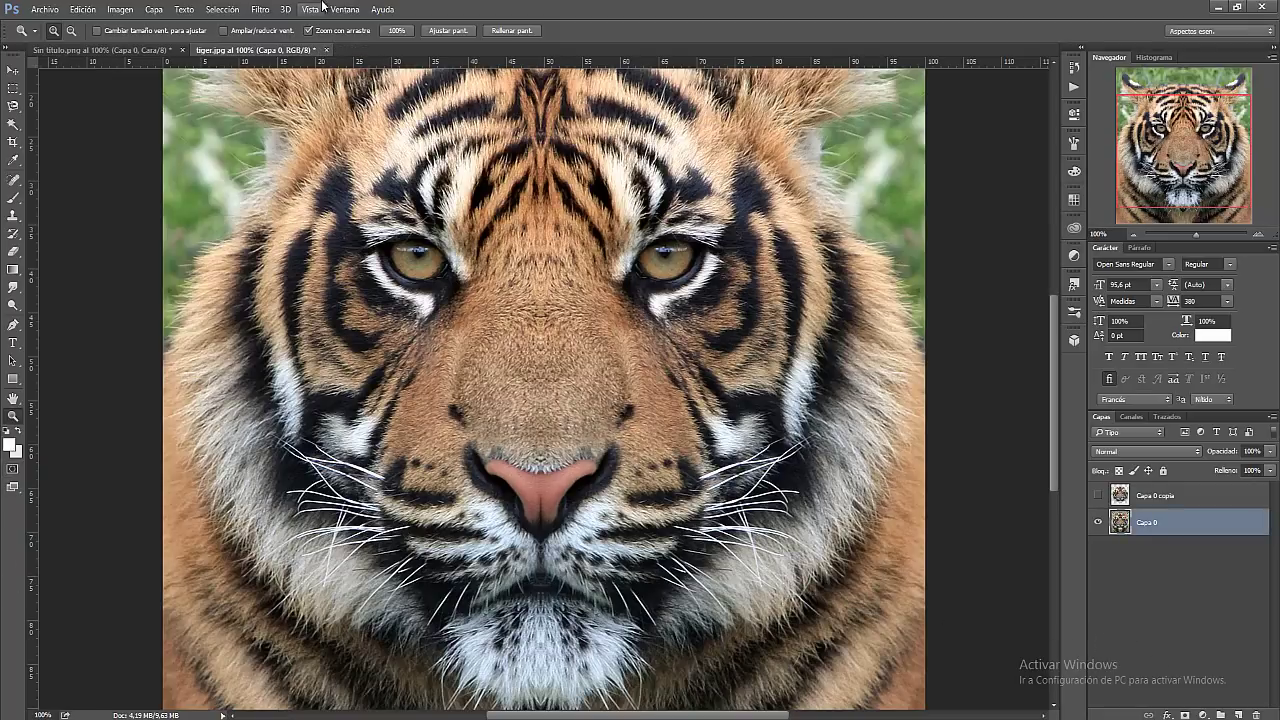
Select the tiger's highlights via Gama de colores Iluminaciones, tolerance 20, range 190
click(222, 9)
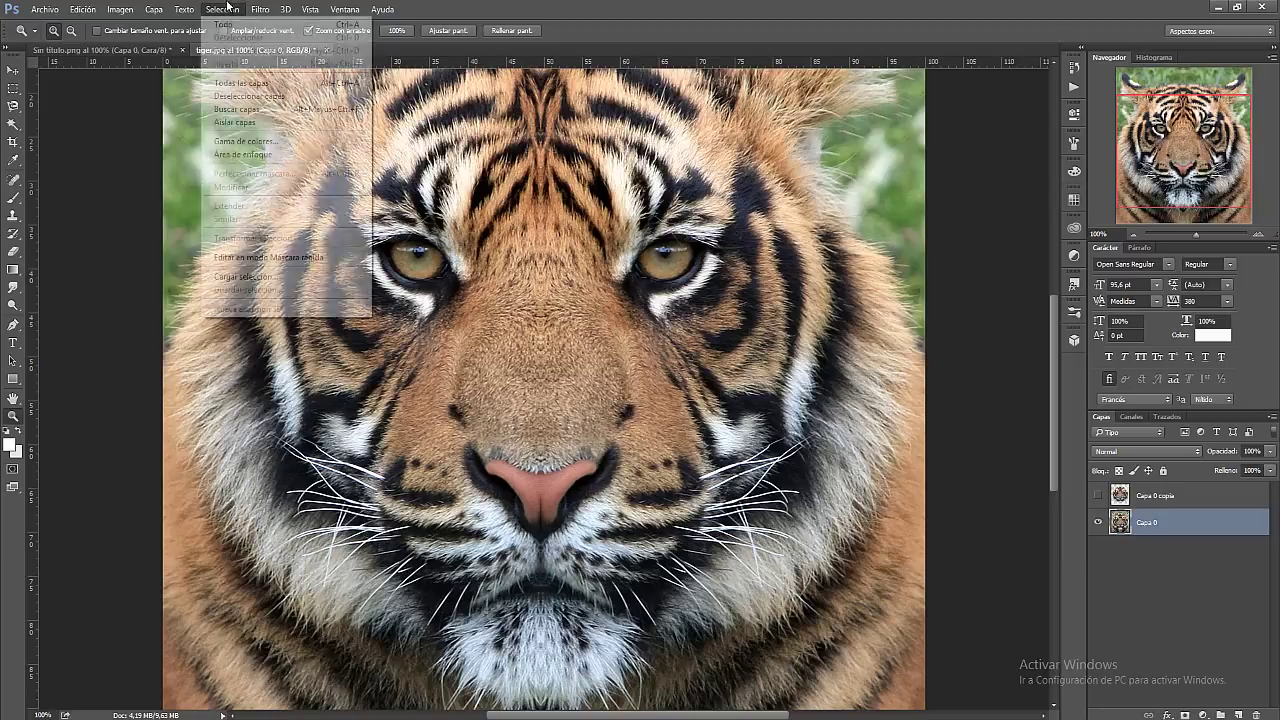
click(288, 146)
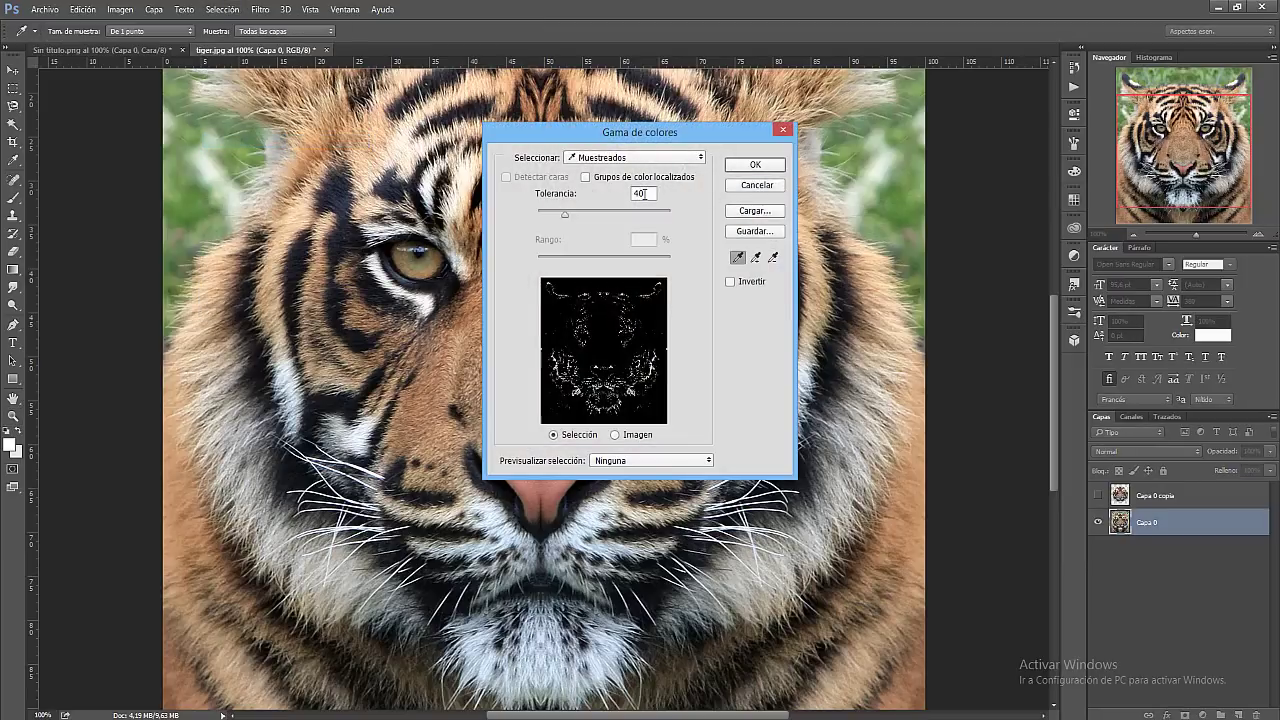
text(16)
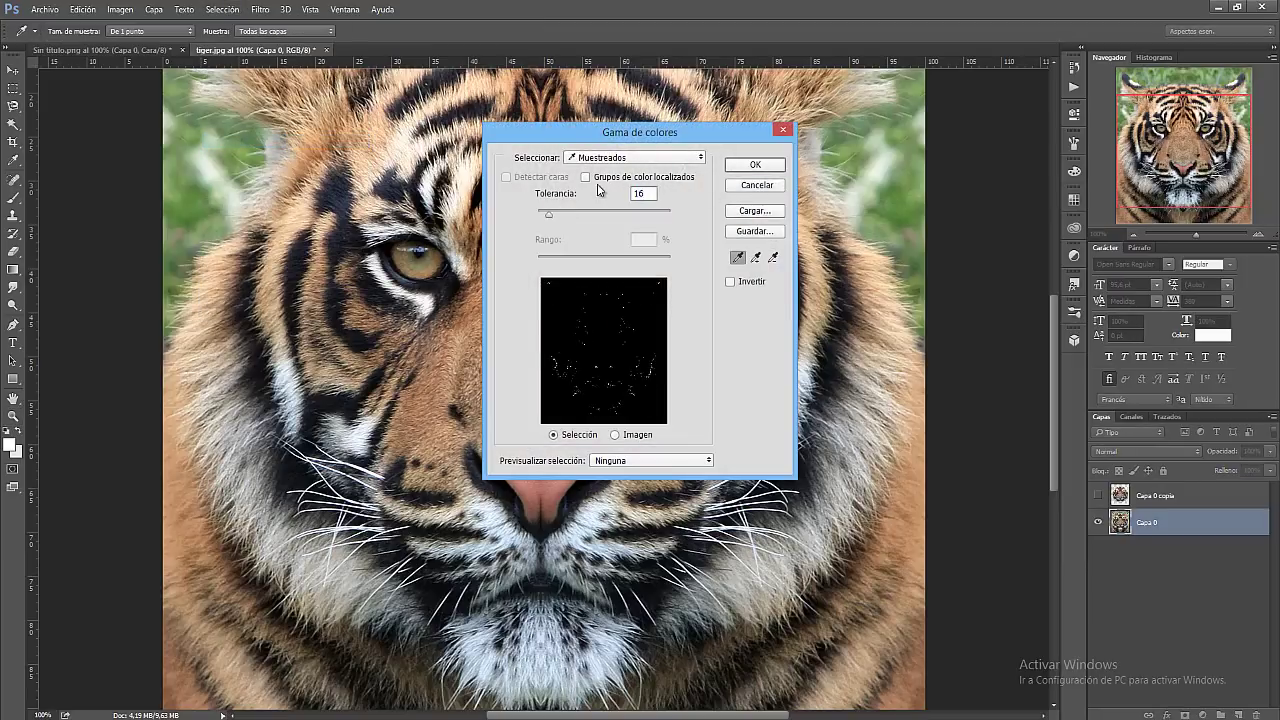
click(585, 177)
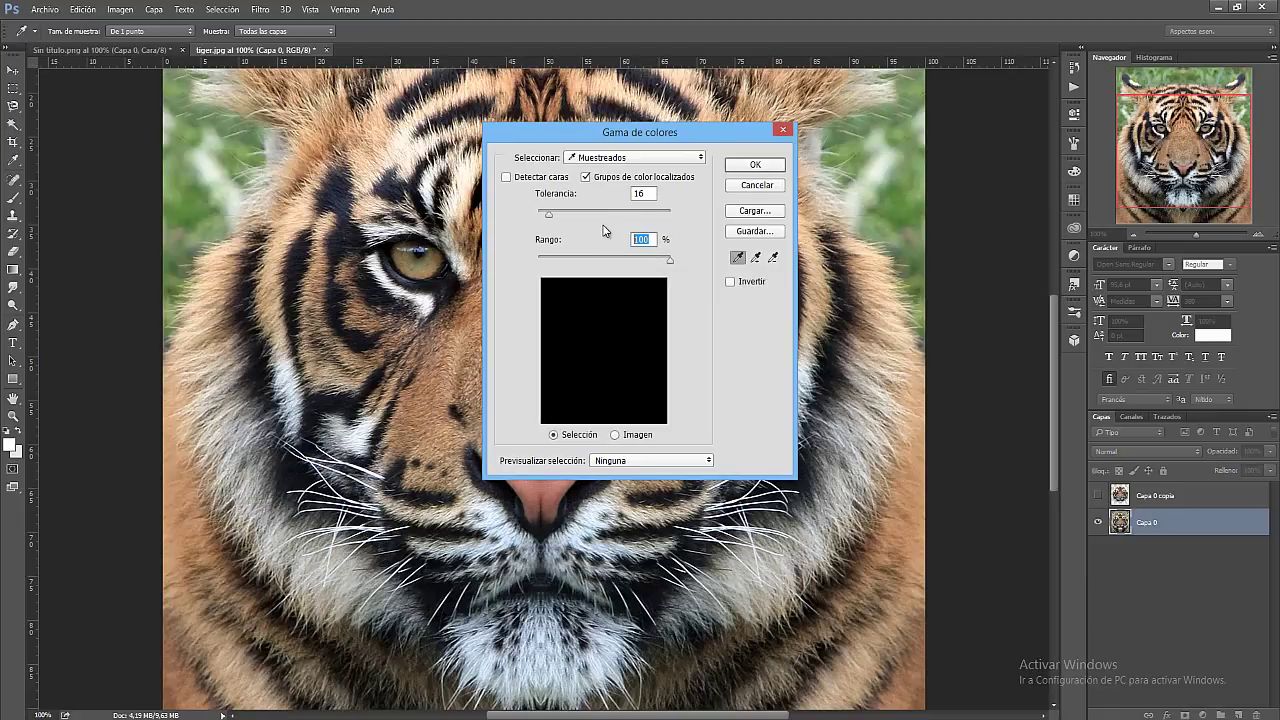
click(586, 158)
click(637, 277)
click(641, 158)
click(640, 290)
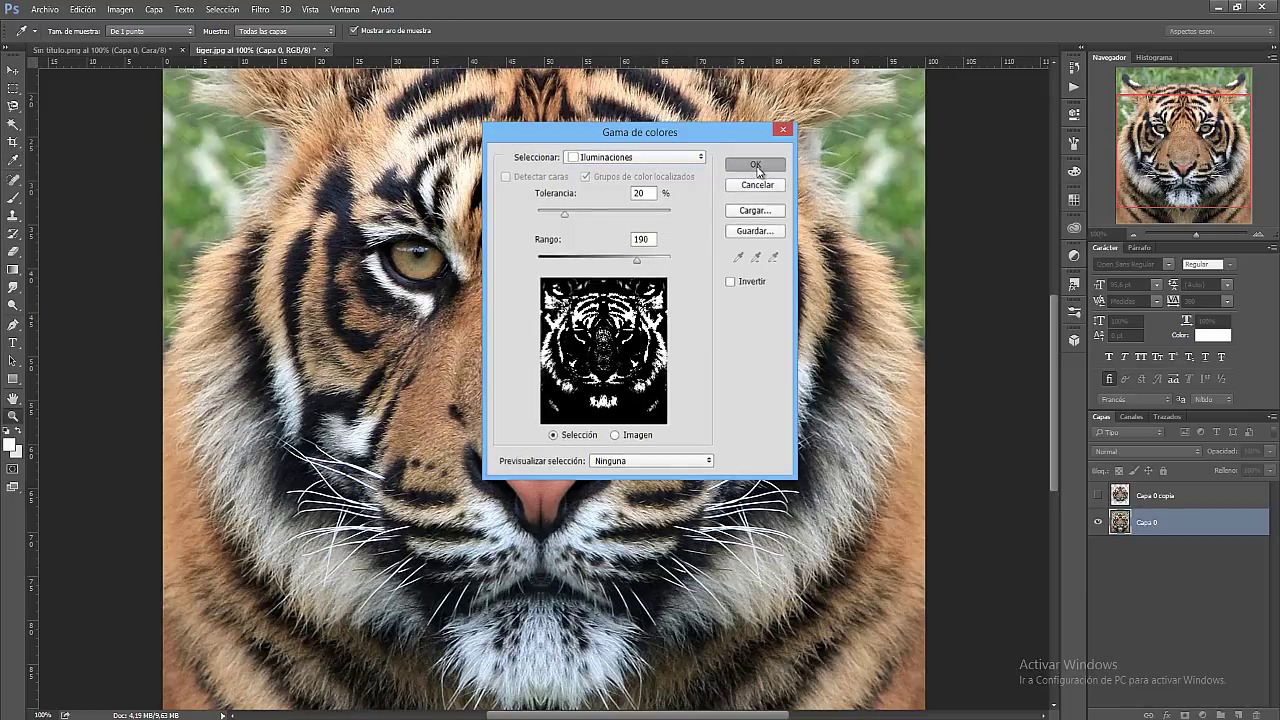
click(756, 165)
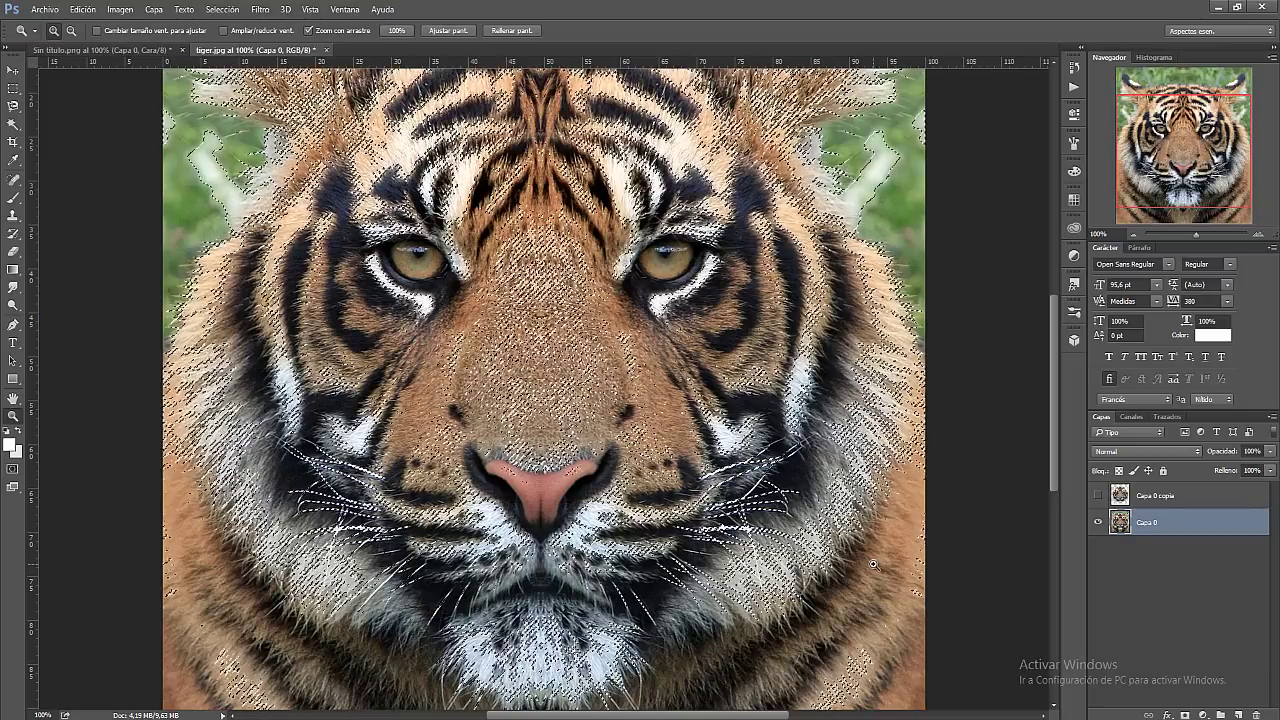
Enter Quick Mask, zoom to the nose, and set a 40 px, 0% hardness brush
key(q)
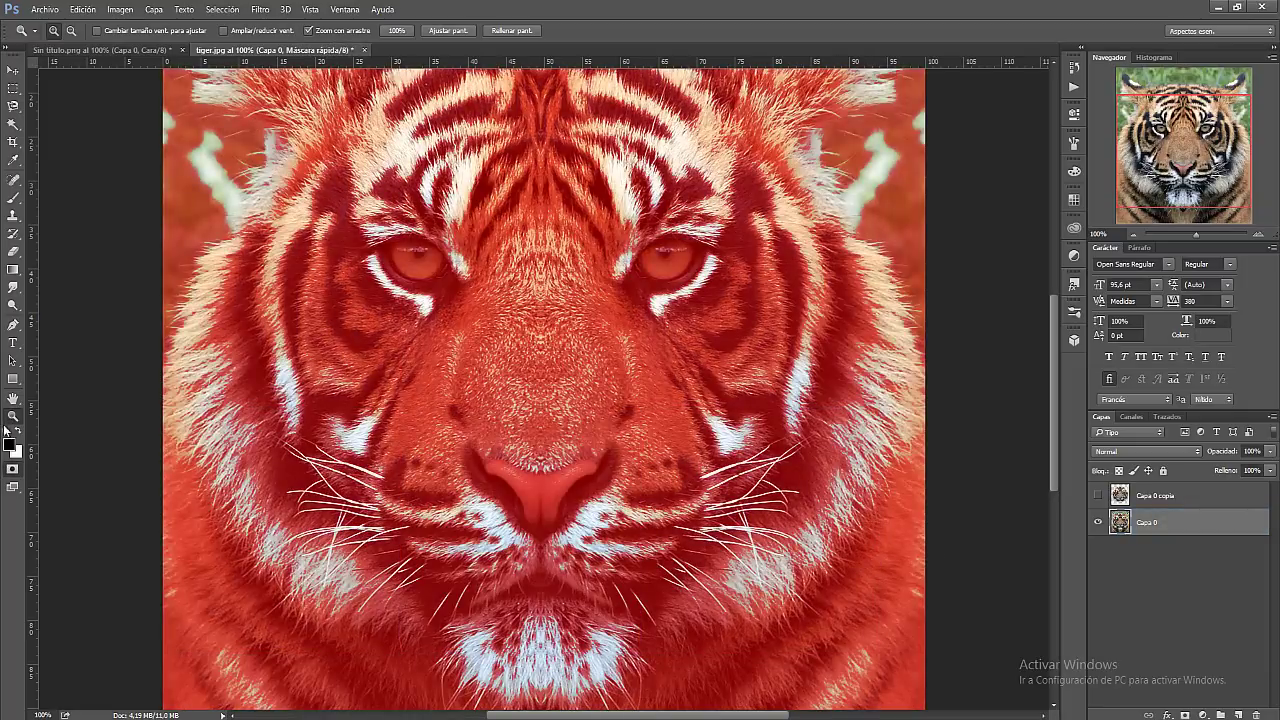
click(826, 531)
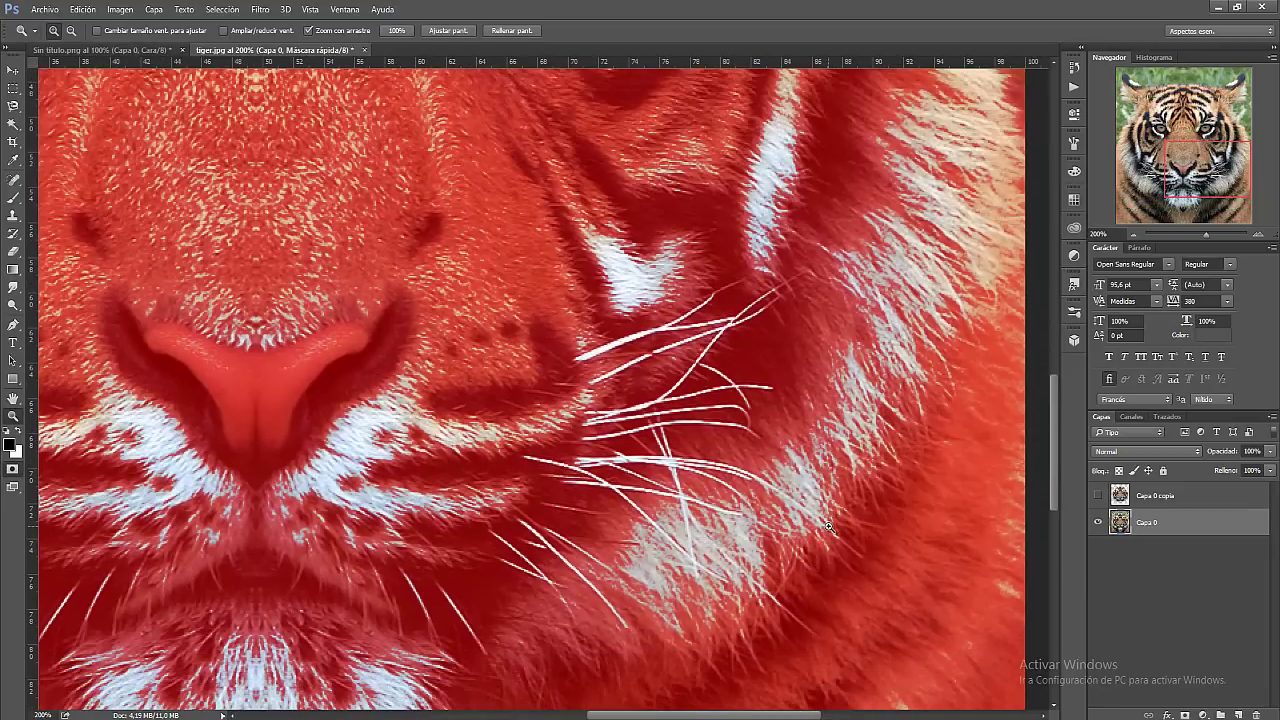
click(828, 527)
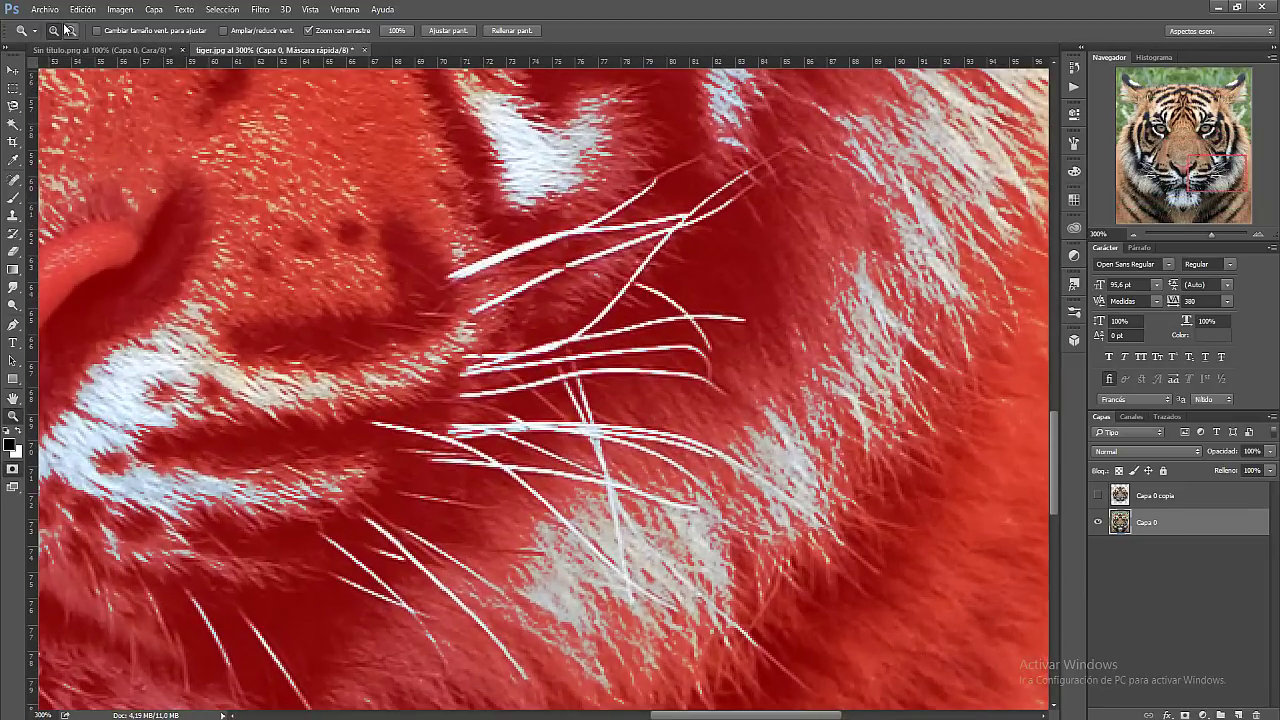
alt+click(150, 206)
mouse_move(1210, 150)
mouse_down()
mouse_move(1185, 178)
mouse_move(1196, 179)
mouse_up()
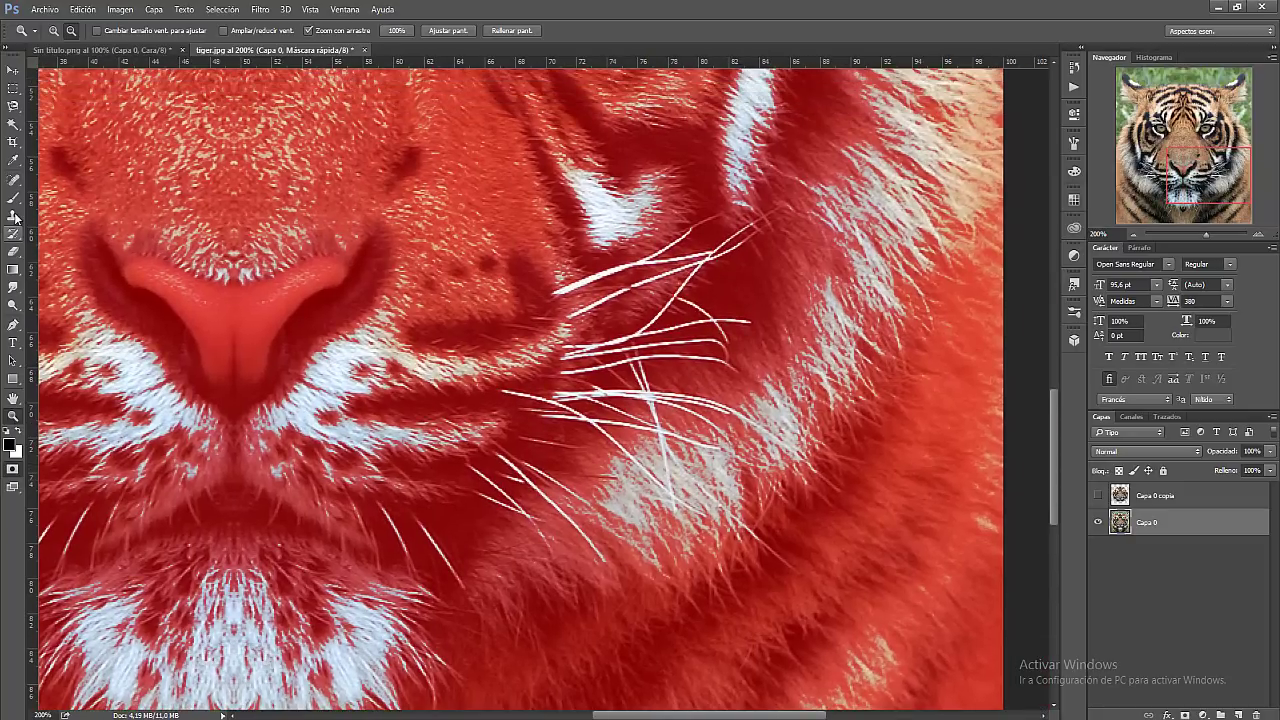
click(13, 197)
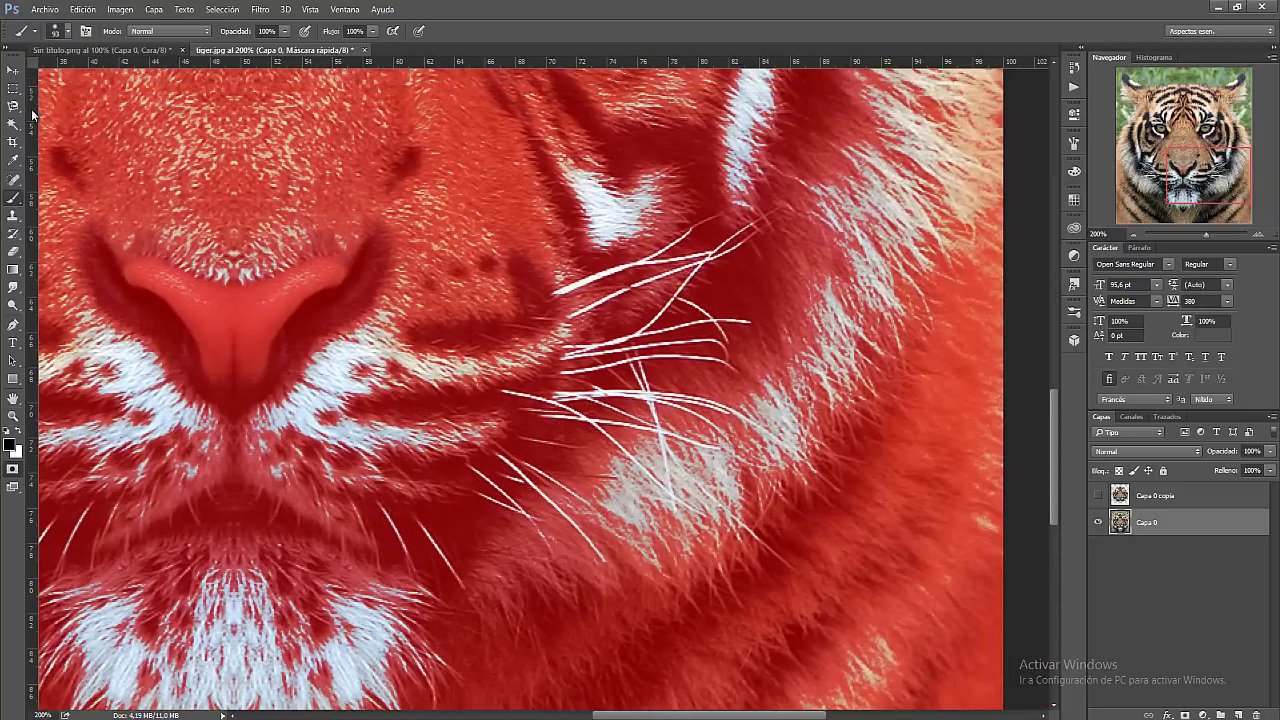
click(68, 36)
double_click(13, 215)
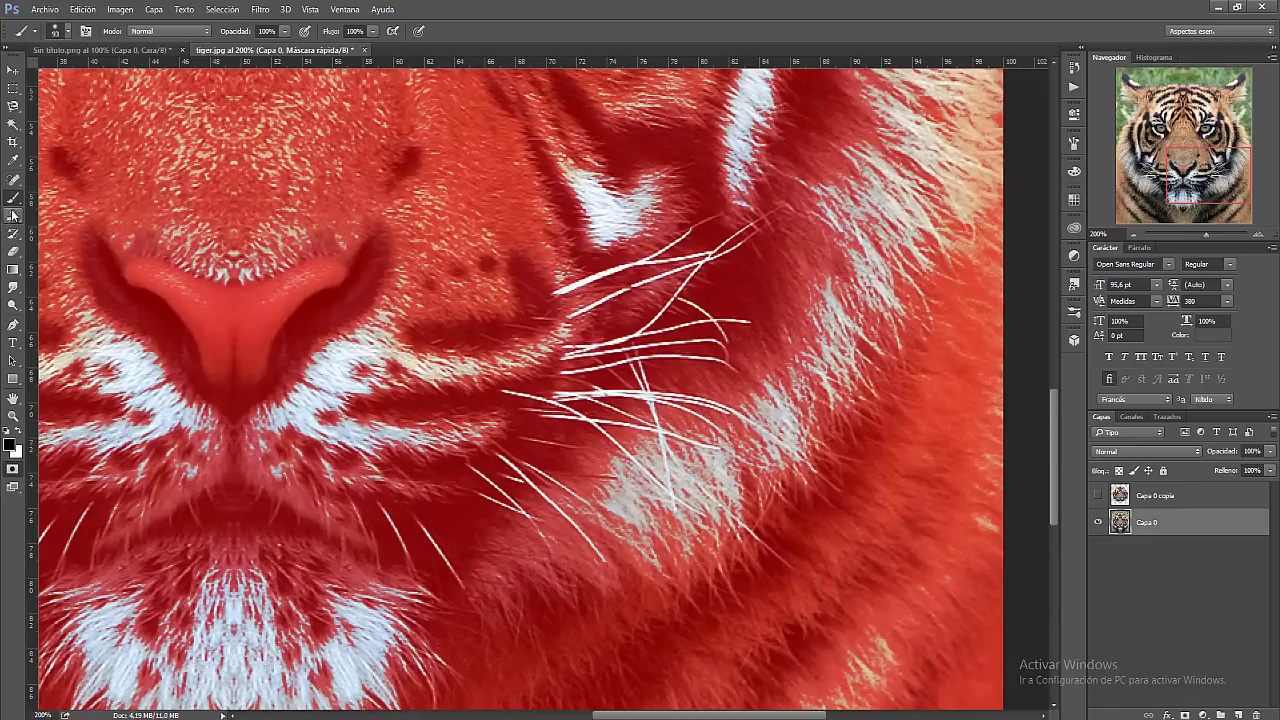
click(68, 31)
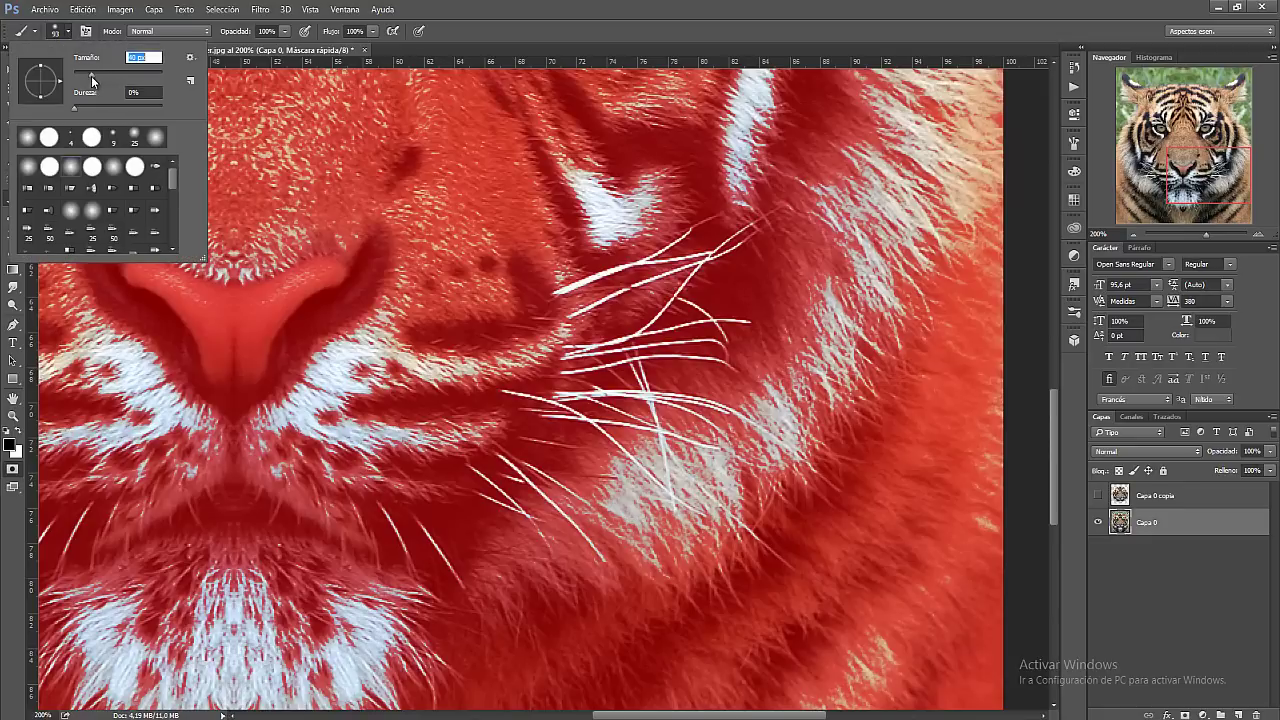
drag(91, 76, 91, 76)
Paint the quick mask over the nose, mouth and white cheek fur, sparing the whiskers
drag(445, 314, 372, 328)
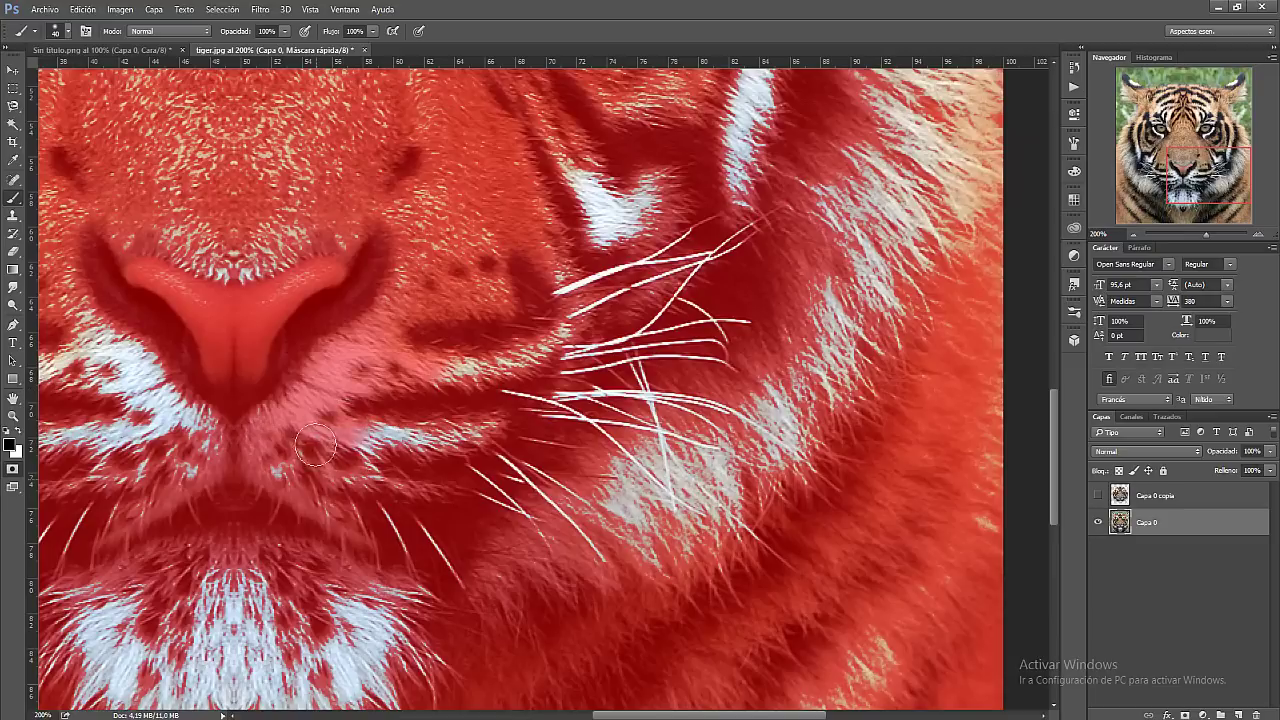
mouse_move(330, 450)
mouse_down()
mouse_move(390, 534)
mouse_move(380, 700)
mouse_move(60, 700)
mouse_move(200, 610)
mouse_move(246, 478)
mouse_move(214, 391)
mouse_move(250, 254)
mouse_move(185, 172)
mouse_move(244, 49)
mouse_up()
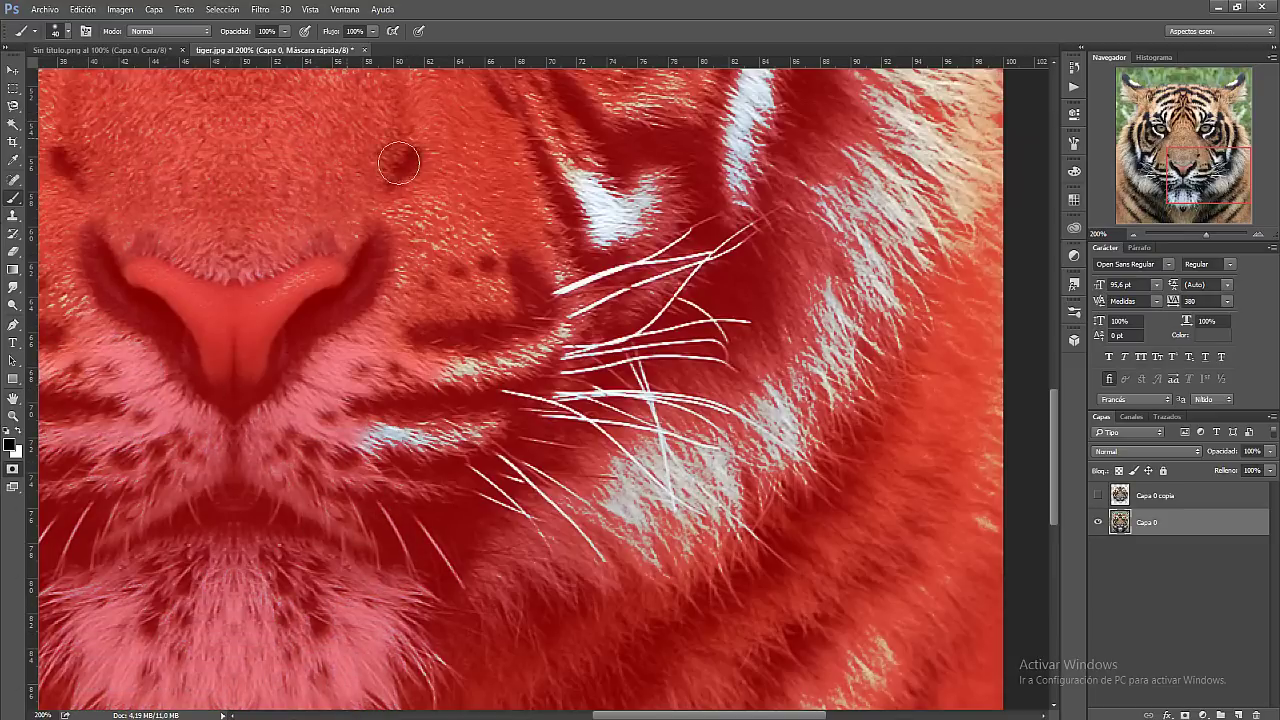
mouse_move(649, 140)
mouse_down()
mouse_move(614, 157)
mouse_move(610, 225)
mouse_move(653, 207)
mouse_move(720, 100)
mouse_move(924, 72)
mouse_move(992, 308)
mouse_move(996, 454)
mouse_up()
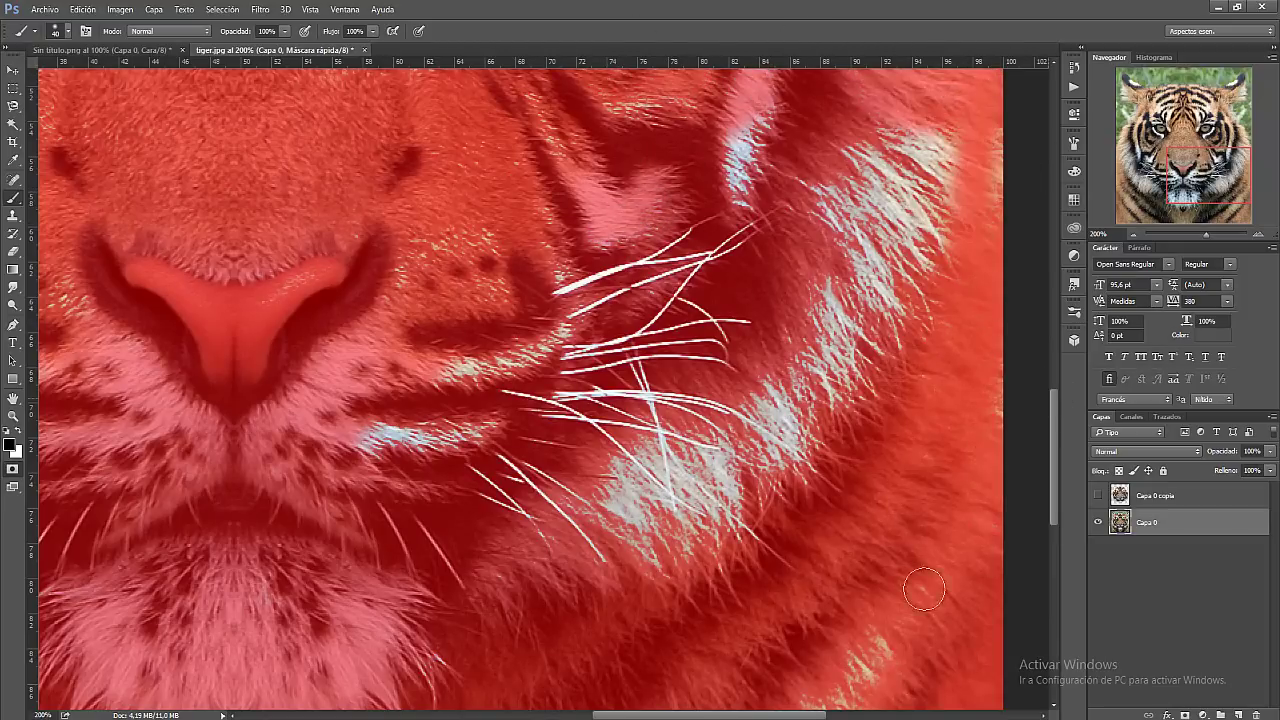
mouse_move(912, 300)
mouse_down()
mouse_move(954, 187)
mouse_move(862, 260)
mouse_move(832, 190)
mouse_move(740, 140)
mouse_move(752, 194)
mouse_up()
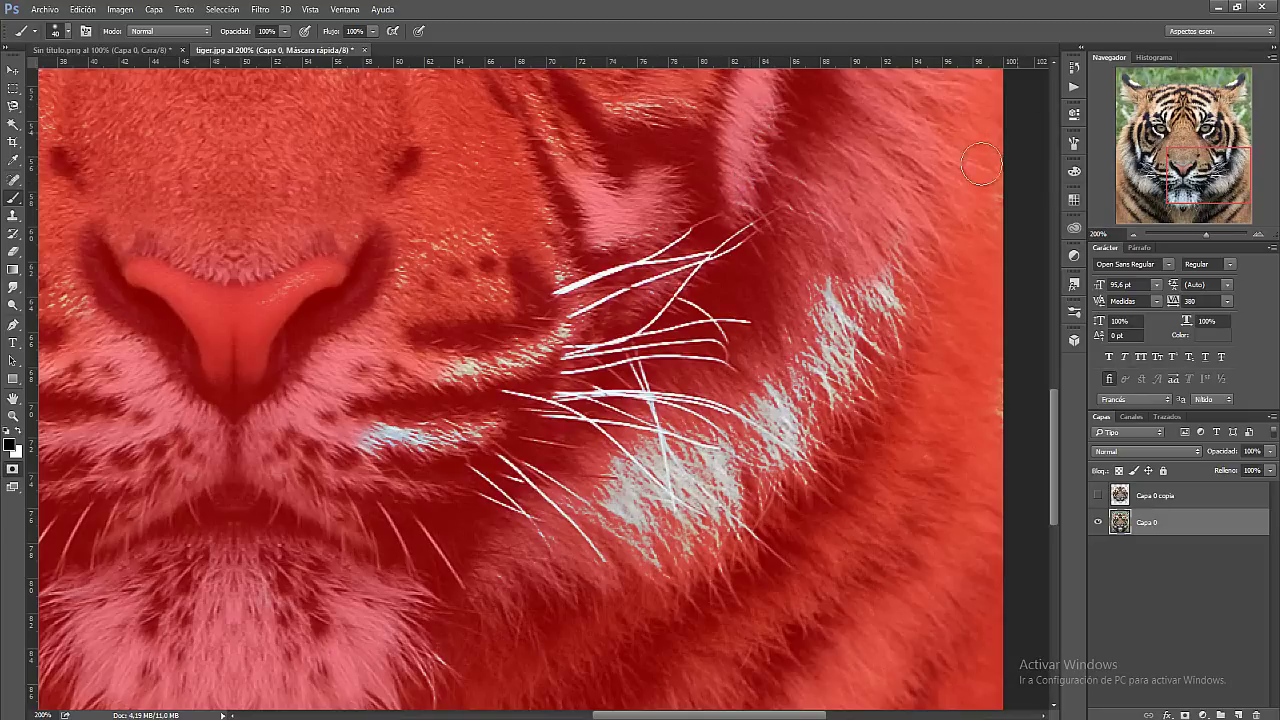
mouse_move(848, 400)
mouse_down()
mouse_move(886, 290)
mouse_move(850, 435)
mouse_move(803, 412)
mouse_up()
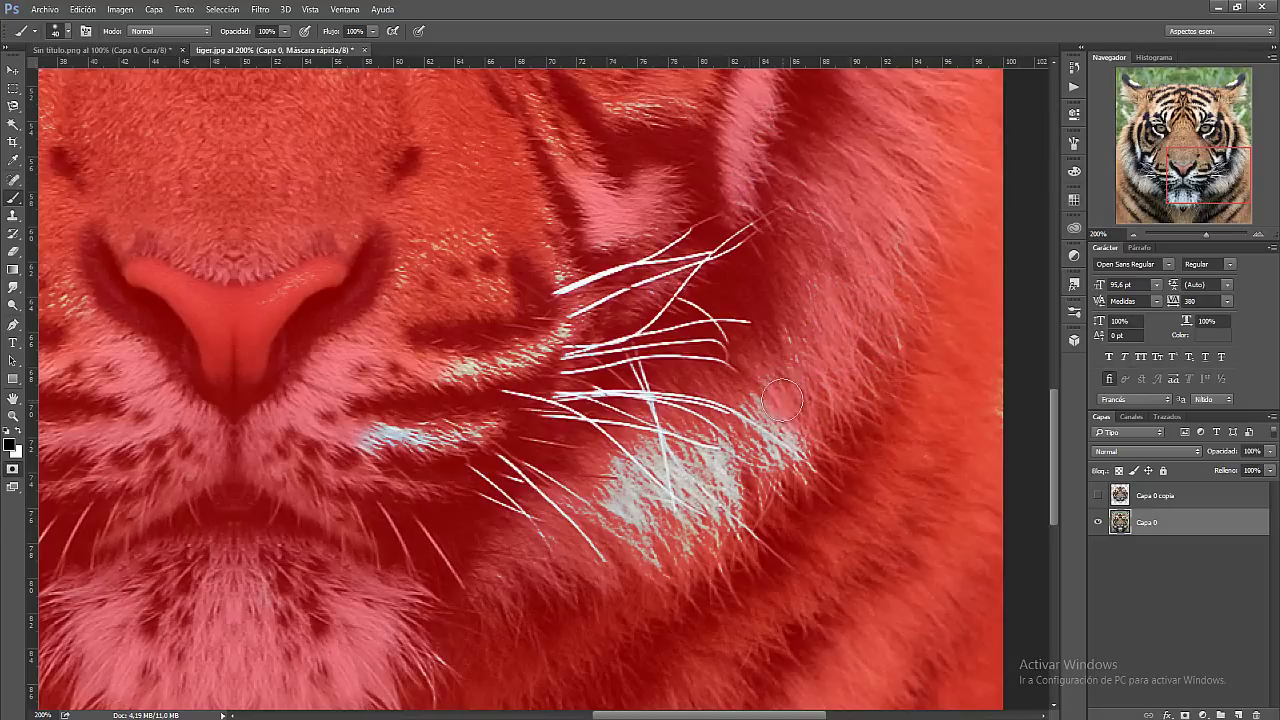
mouse_move(428, 440)
mouse_down()
mouse_move(460, 425)
mouse_move(510, 235)
mouse_up()
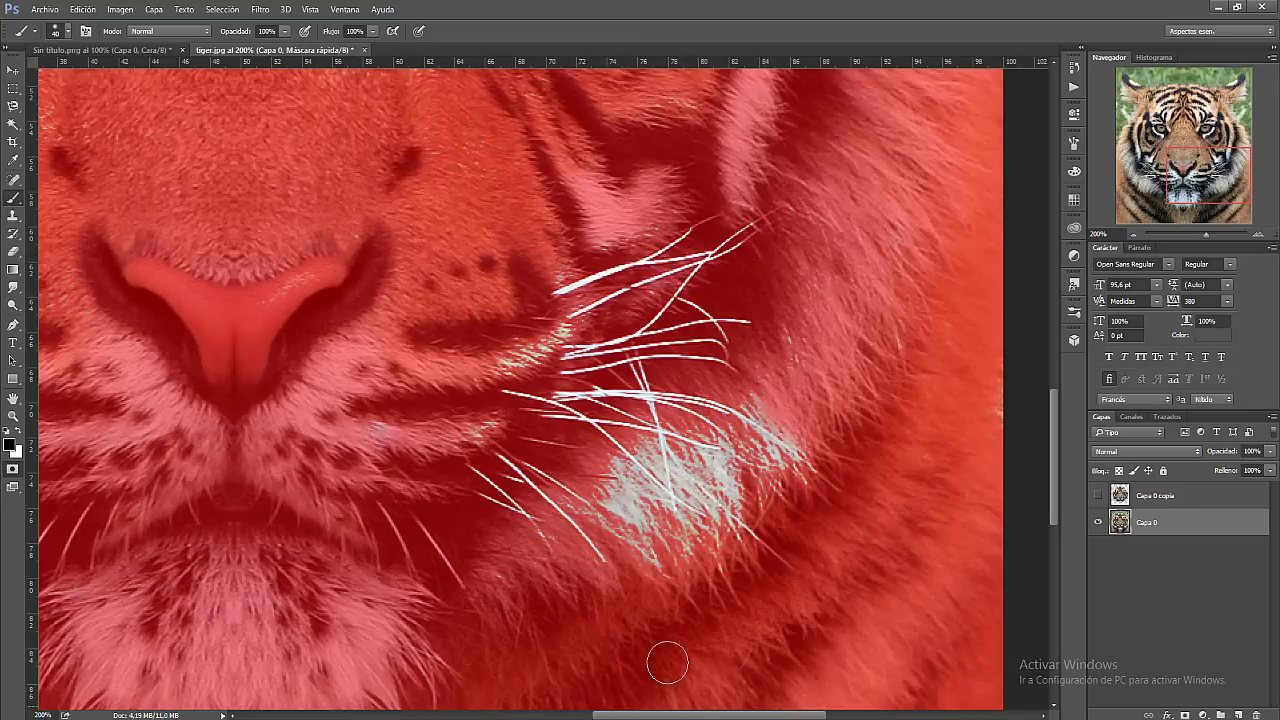
click(13, 414)
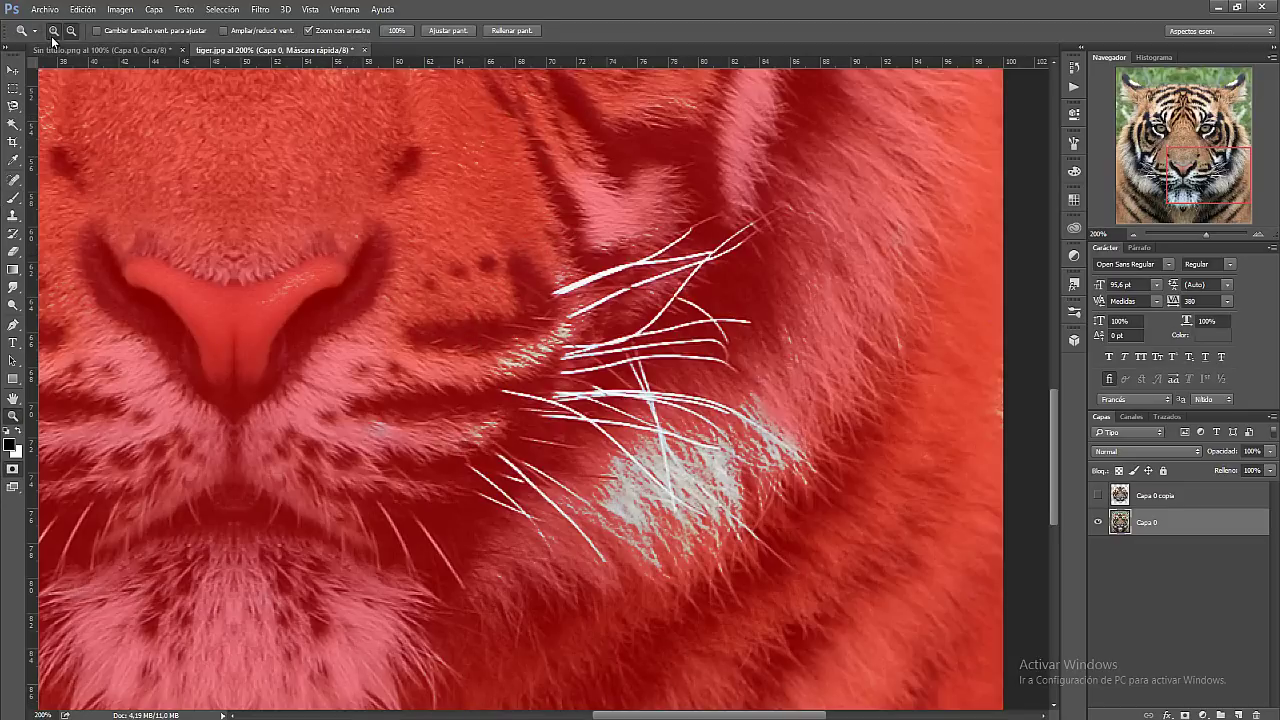
Zoom in and mask pale fur near the whisker roots and below the nose with a 37 px brush
click(649, 419)
click(539, 344)
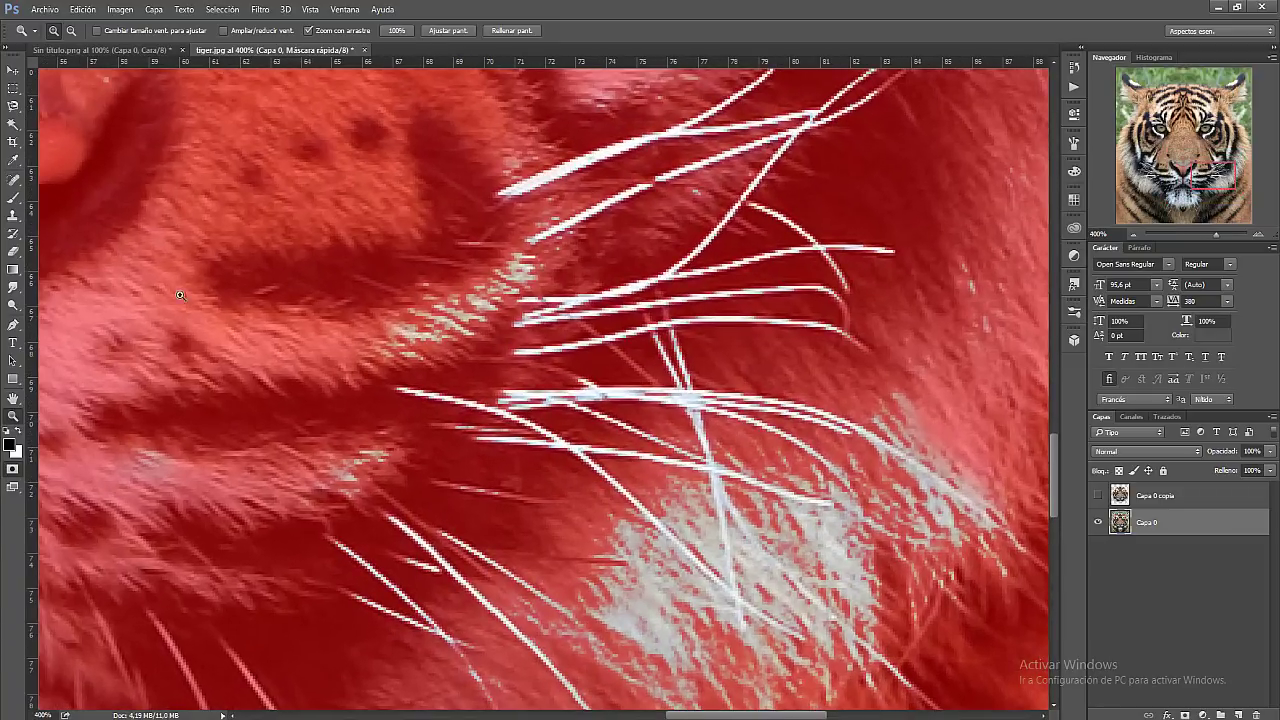
click(13, 196)
click(57, 31)
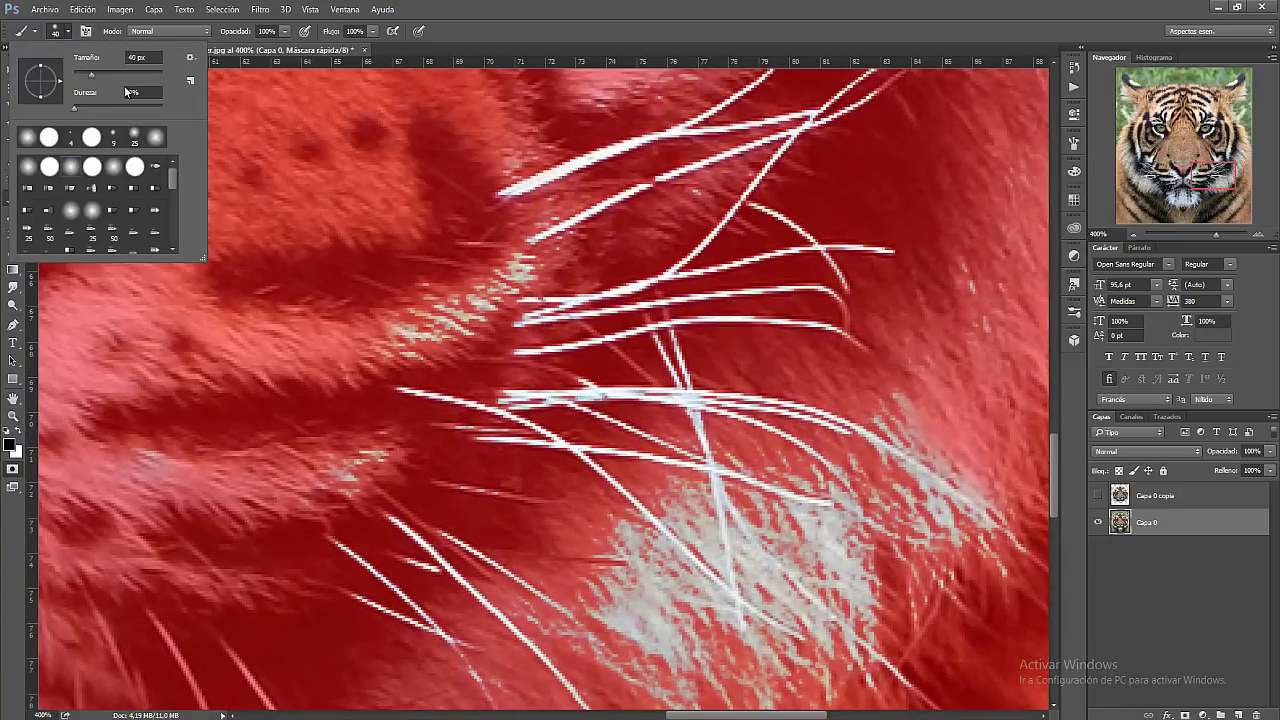
drag(90, 76, 86, 76)
click(405, 338)
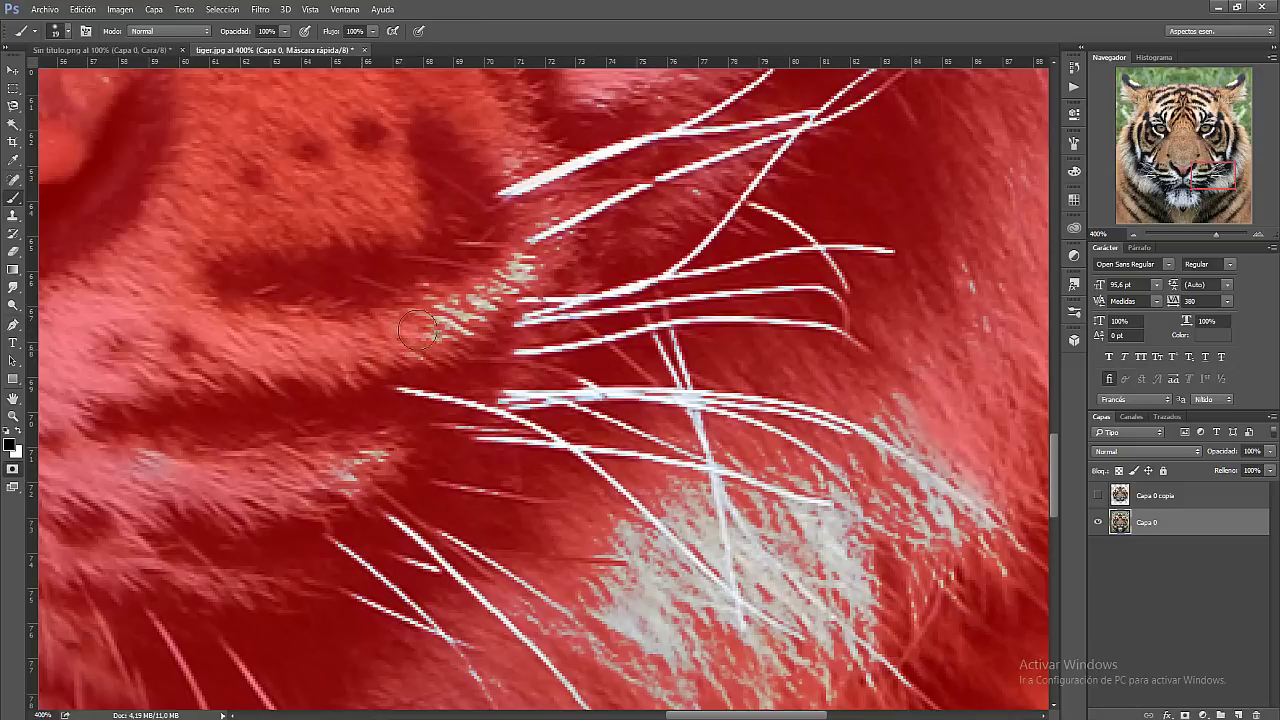
drag(446, 307, 525, 270)
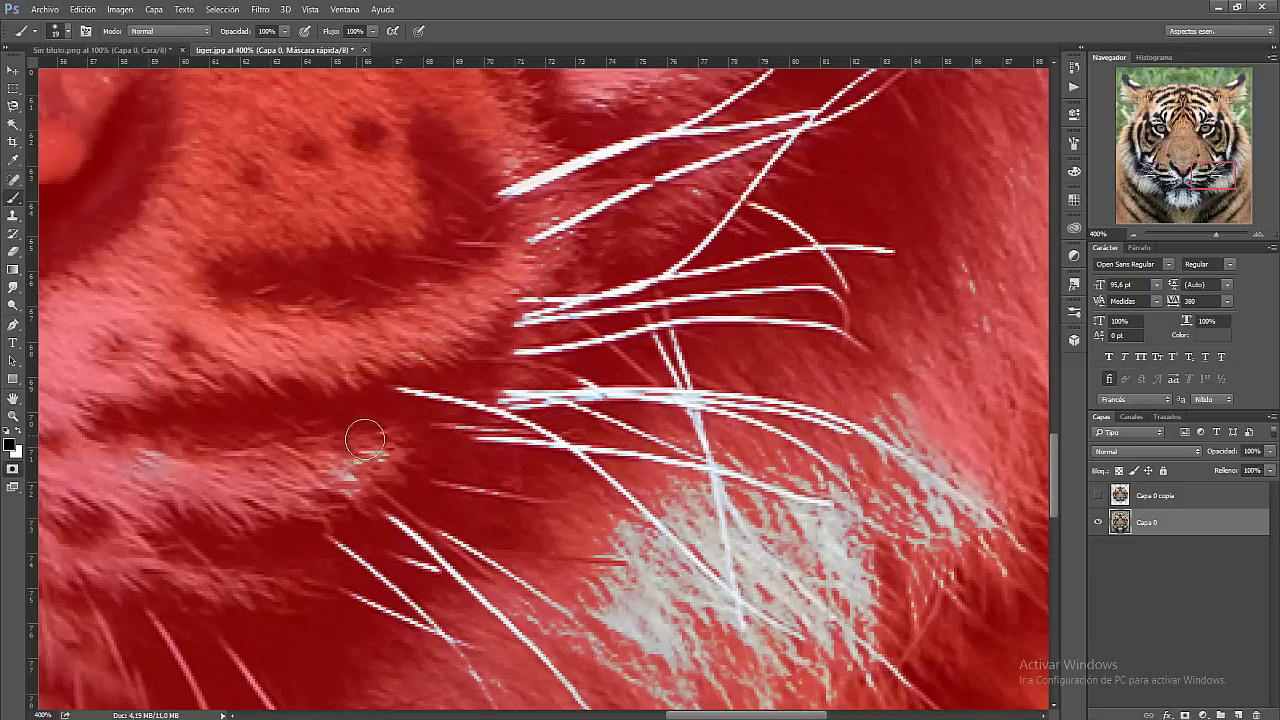
drag(366, 443, 345, 470)
drag(170, 450, 135, 460)
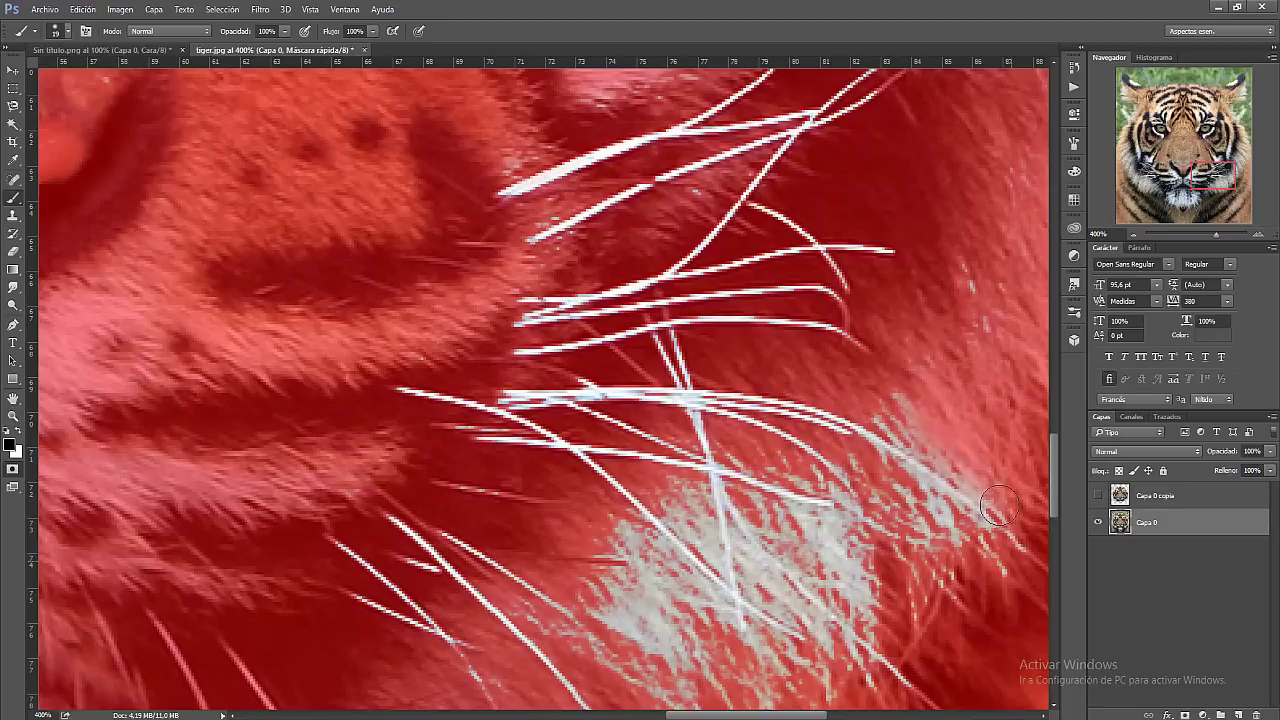
drag(1213, 168, 1217, 164)
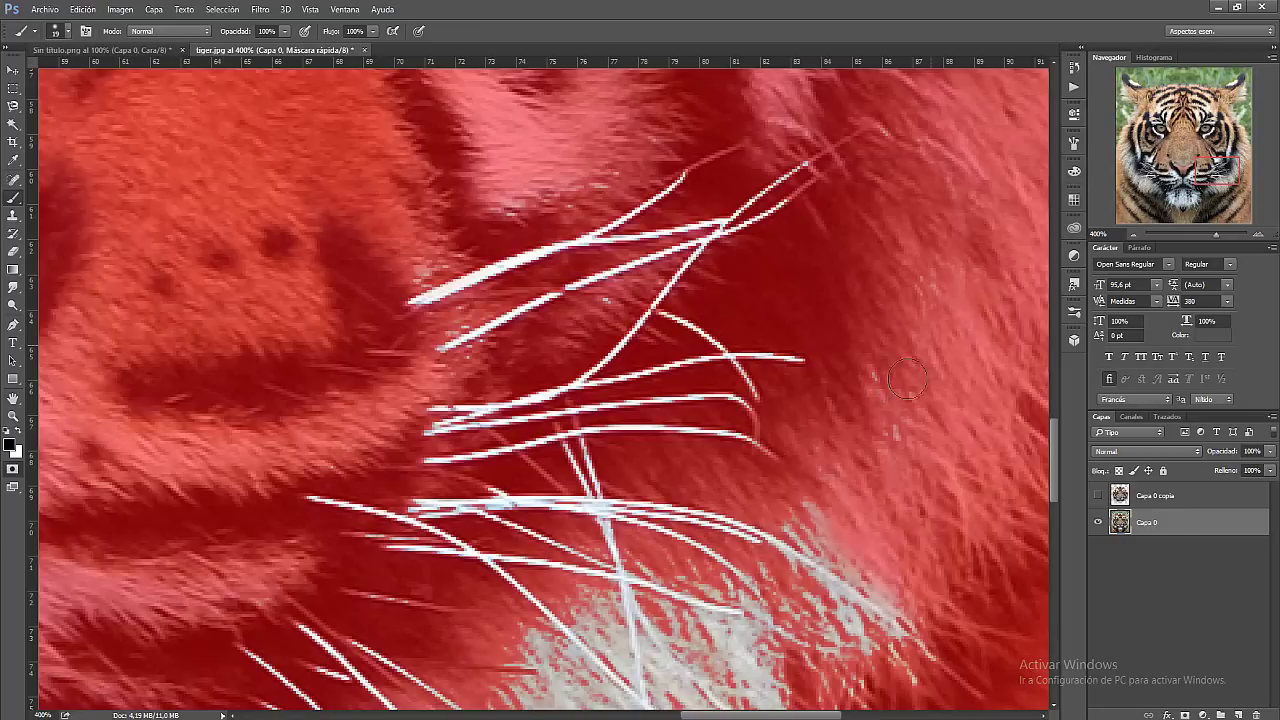
click(503, 205)
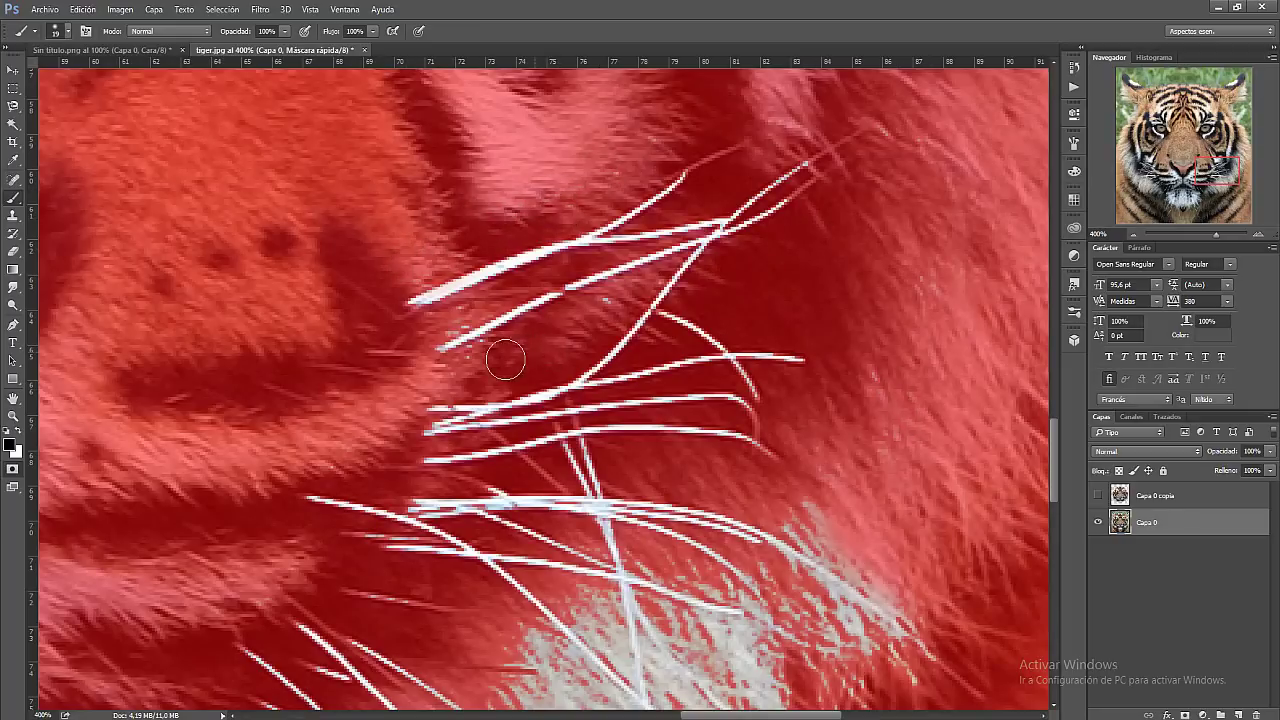
With a much smaller brush, mask the light fur streaks along the white fur edge
click(67, 32)
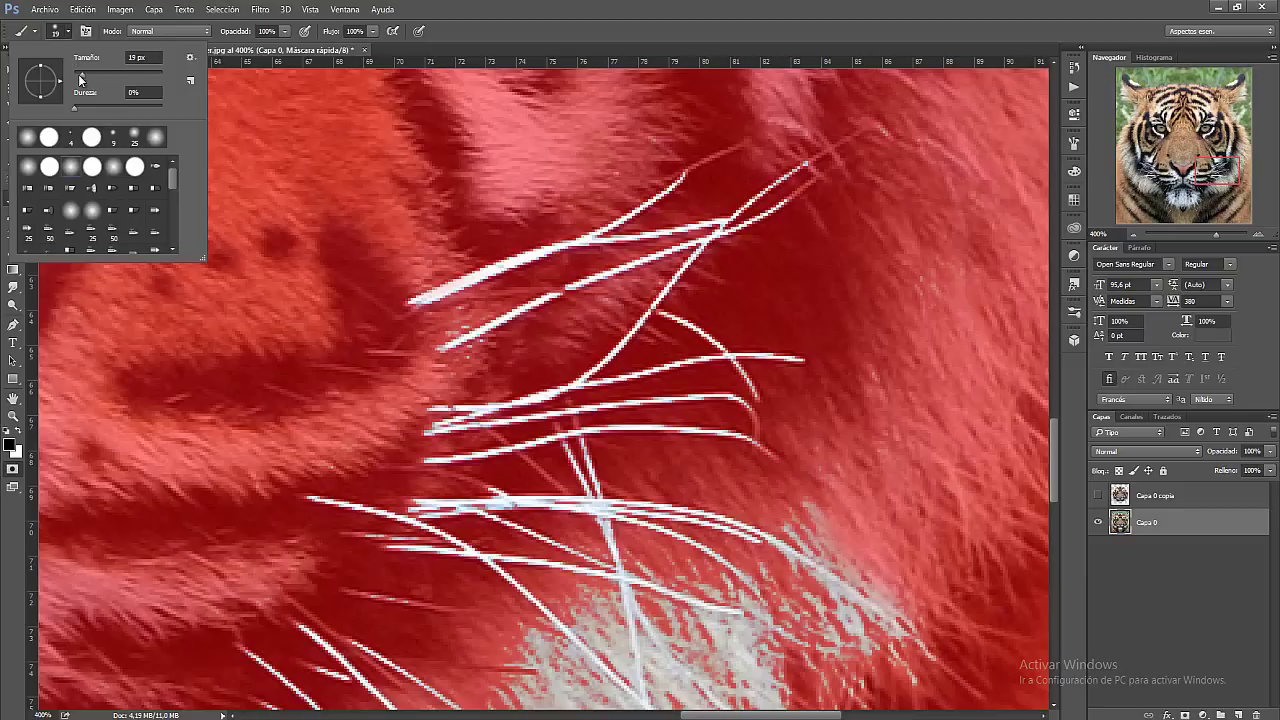
click(77, 75)
key(Return)
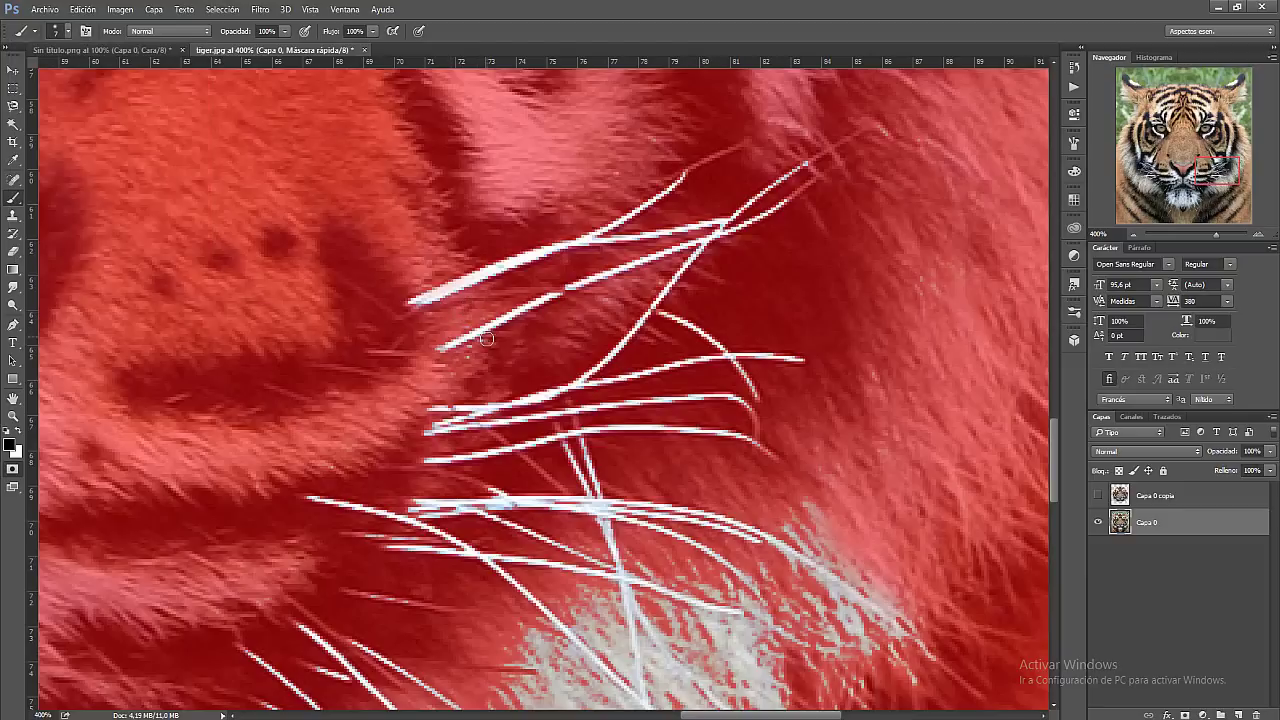
scroll(464, 358, down, 2)
scroll(649, 380, down, 3)
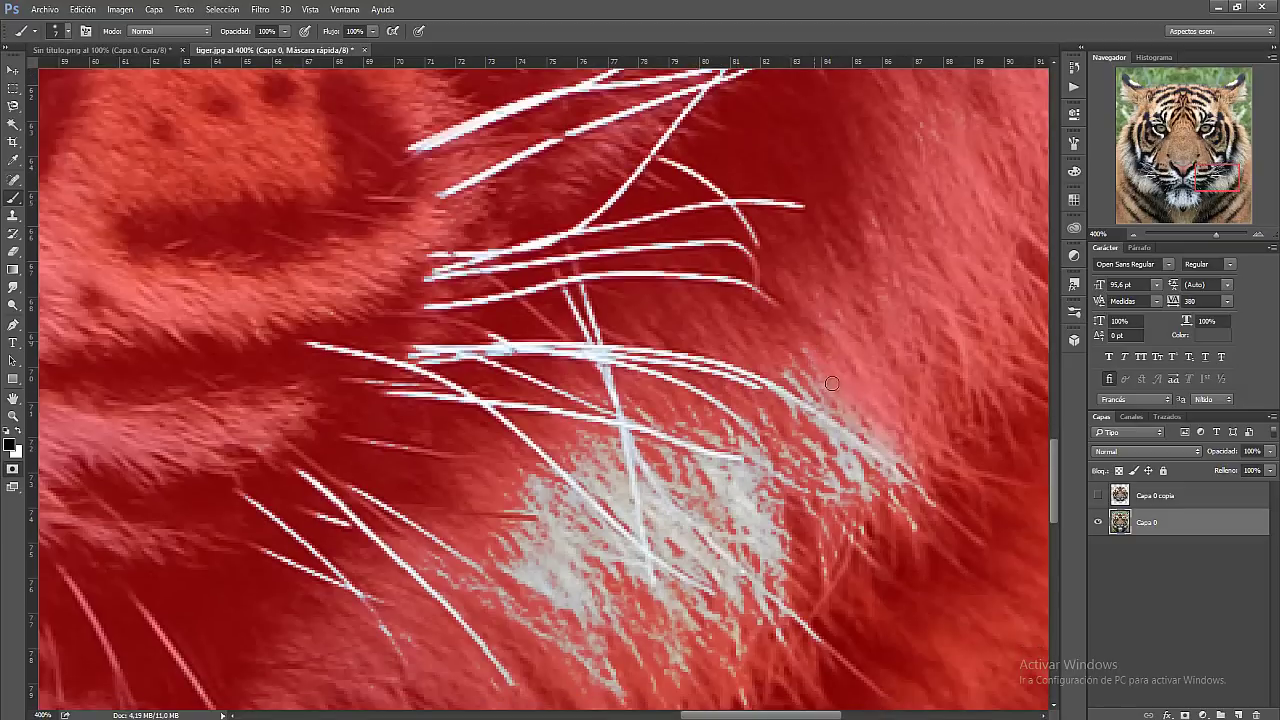
drag(802, 371, 899, 456)
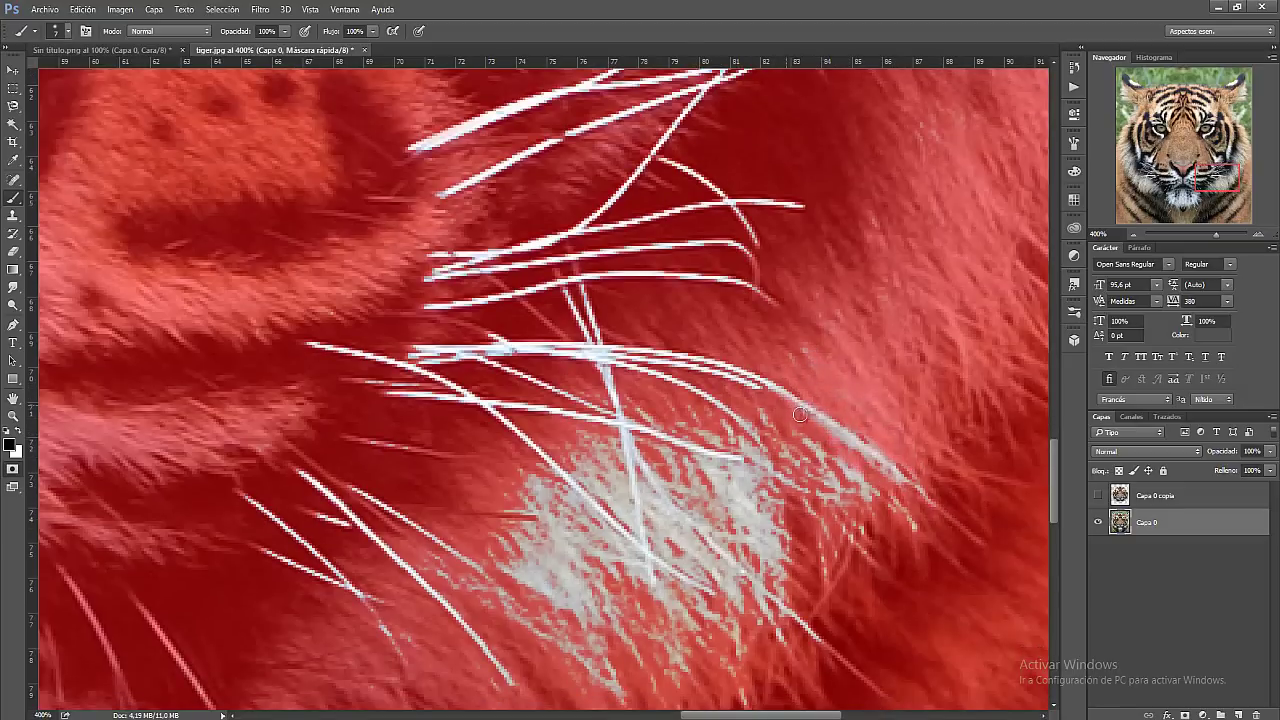
drag(800, 413, 909, 491)
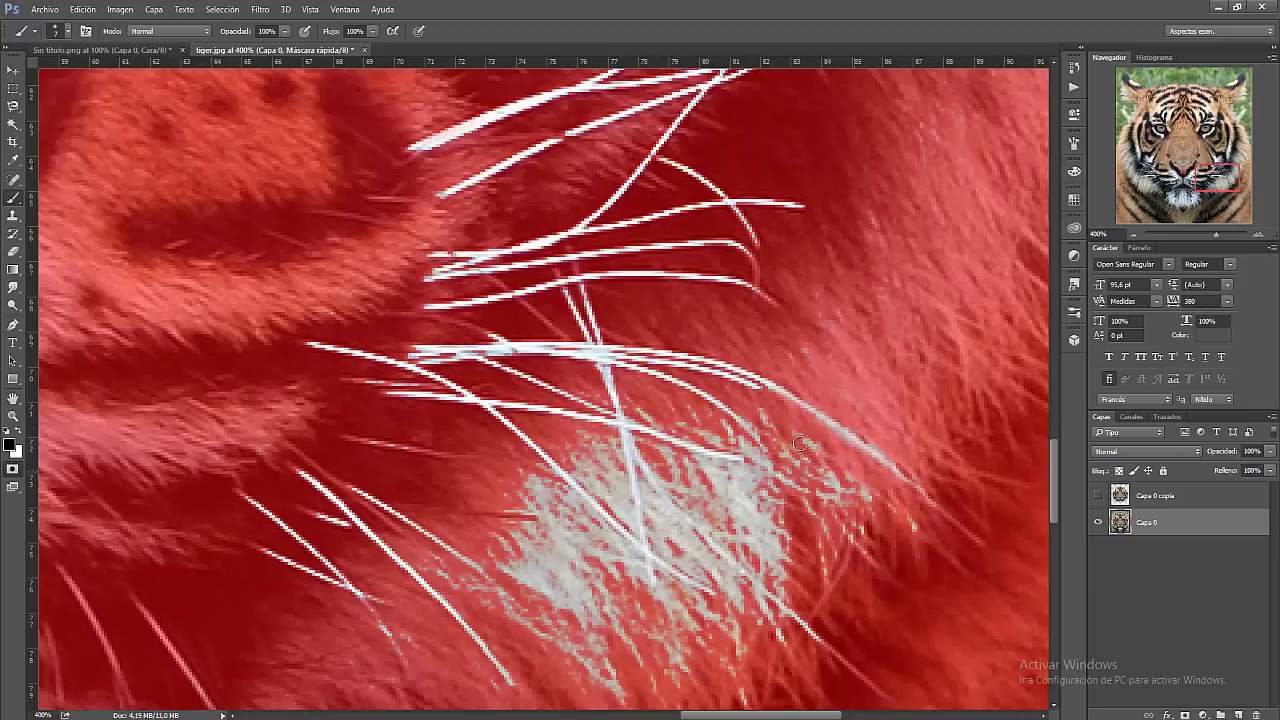
mouse_move(755, 412)
mouse_down()
mouse_move(881, 505)
mouse_move(793, 452)
mouse_up()
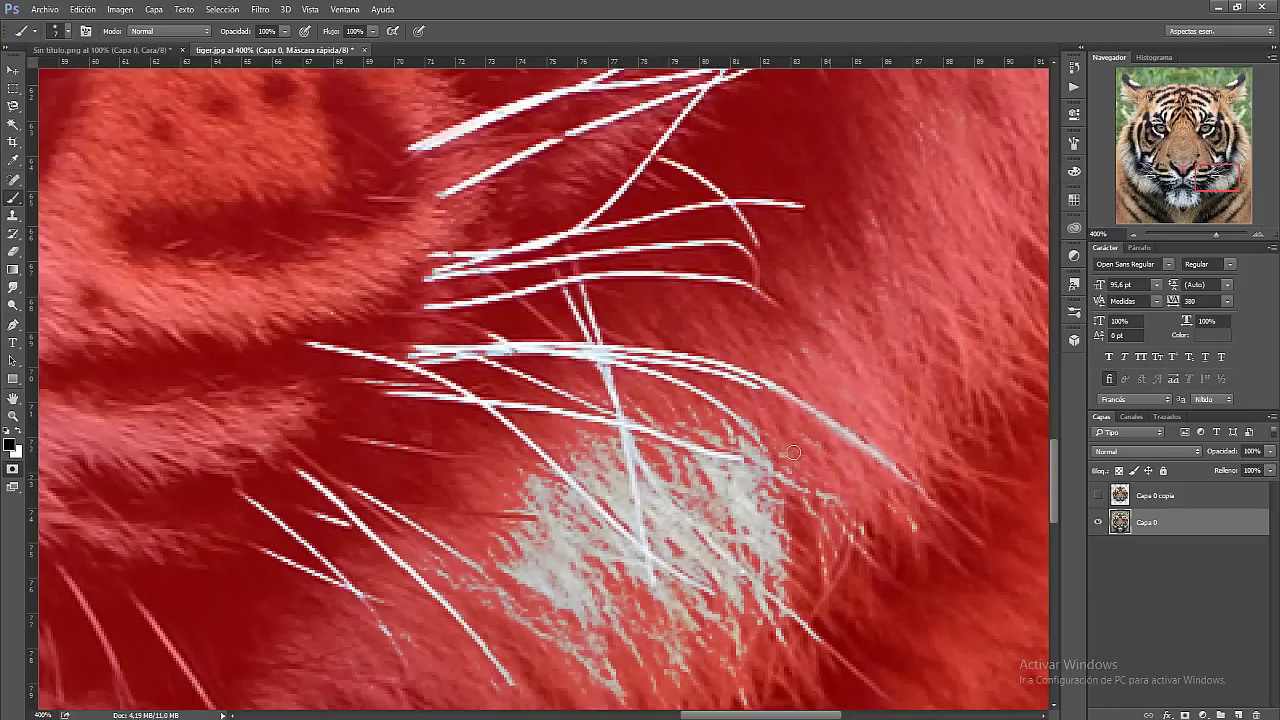
mouse_move(939, 534)
mouse_down()
mouse_move(665, 465)
mouse_move(770, 480)
mouse_move(728, 440)
mouse_move(667, 418)
mouse_move(765, 435)
mouse_move(780, 530)
mouse_move(655, 410)
mouse_move(590, 415)
mouse_move(620, 465)
mouse_move(665, 447)
mouse_move(690, 500)
mouse_move(630, 485)
mouse_move(735, 490)
mouse_move(763, 563)
mouse_move(580, 530)
mouse_move(520, 450)
mouse_move(545, 570)
mouse_move(635, 615)
mouse_up()
scroll(765, 435, down, 1)
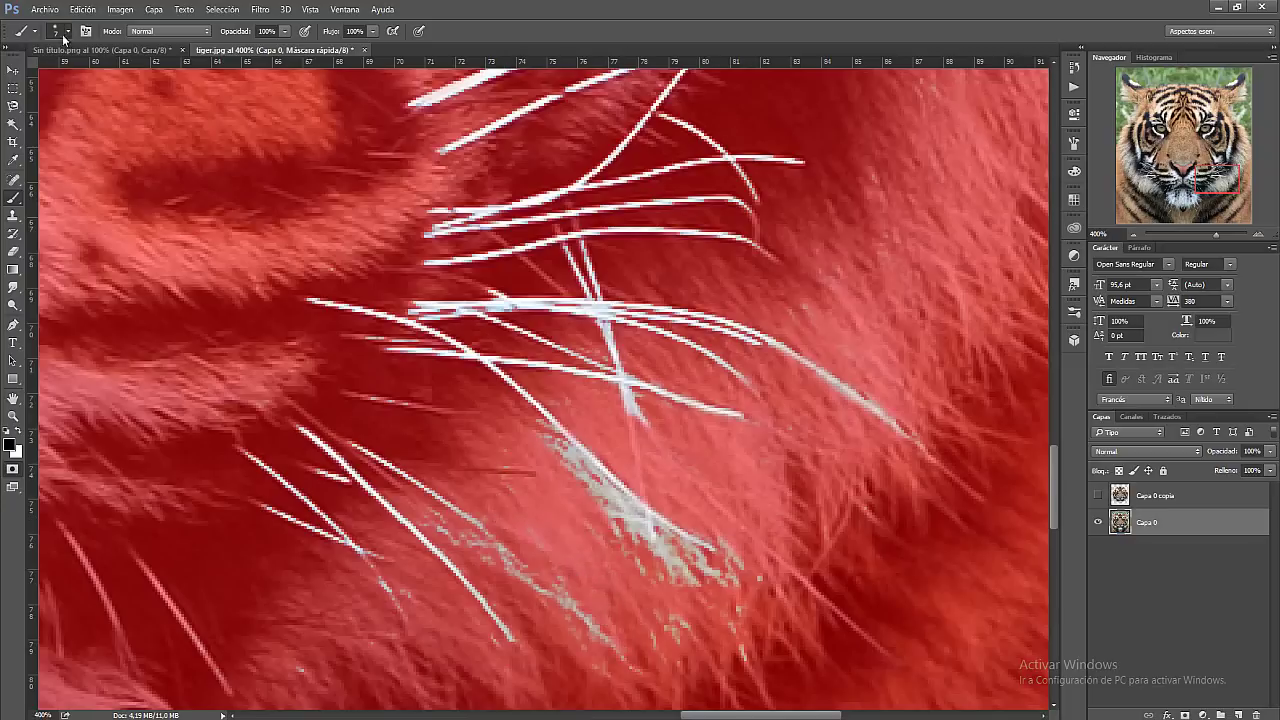
Switch to a 3 px brush and mask the grey fur strands between the whiskers
click(58, 31)
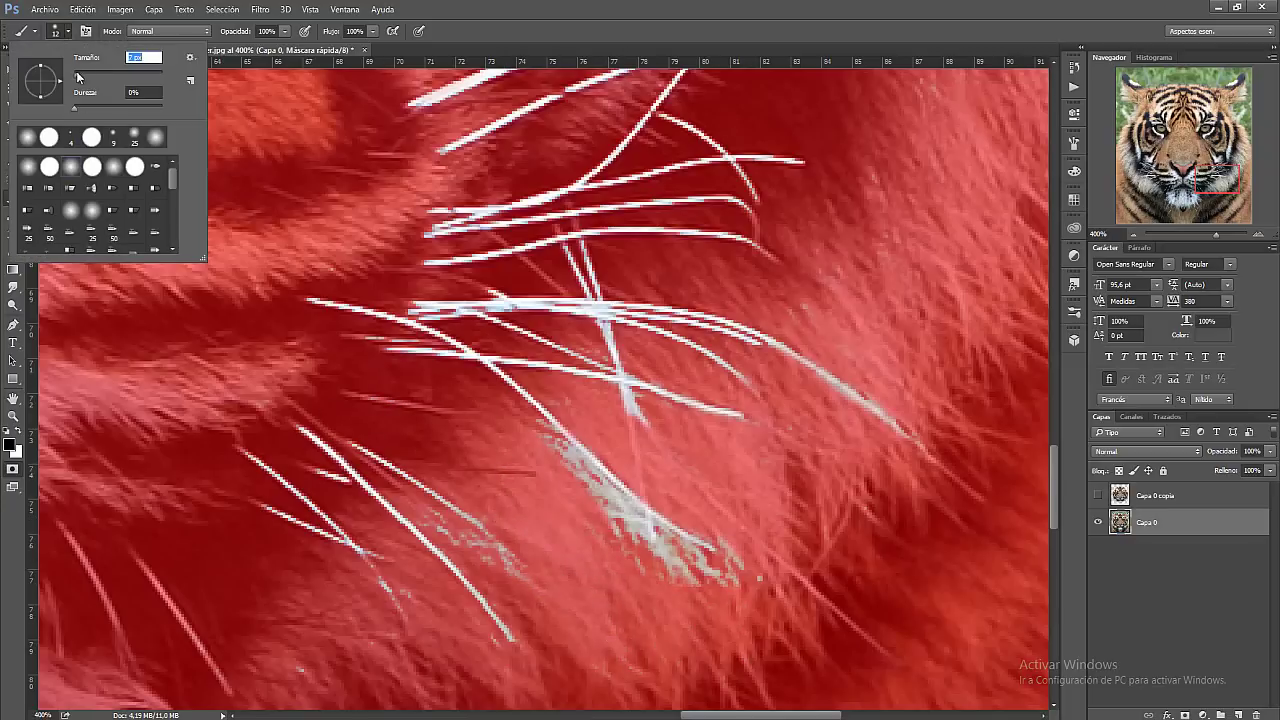
text(3)
key(Return)
scroll(420, 600, up, 2)
scroll(400, 590, up, 1)
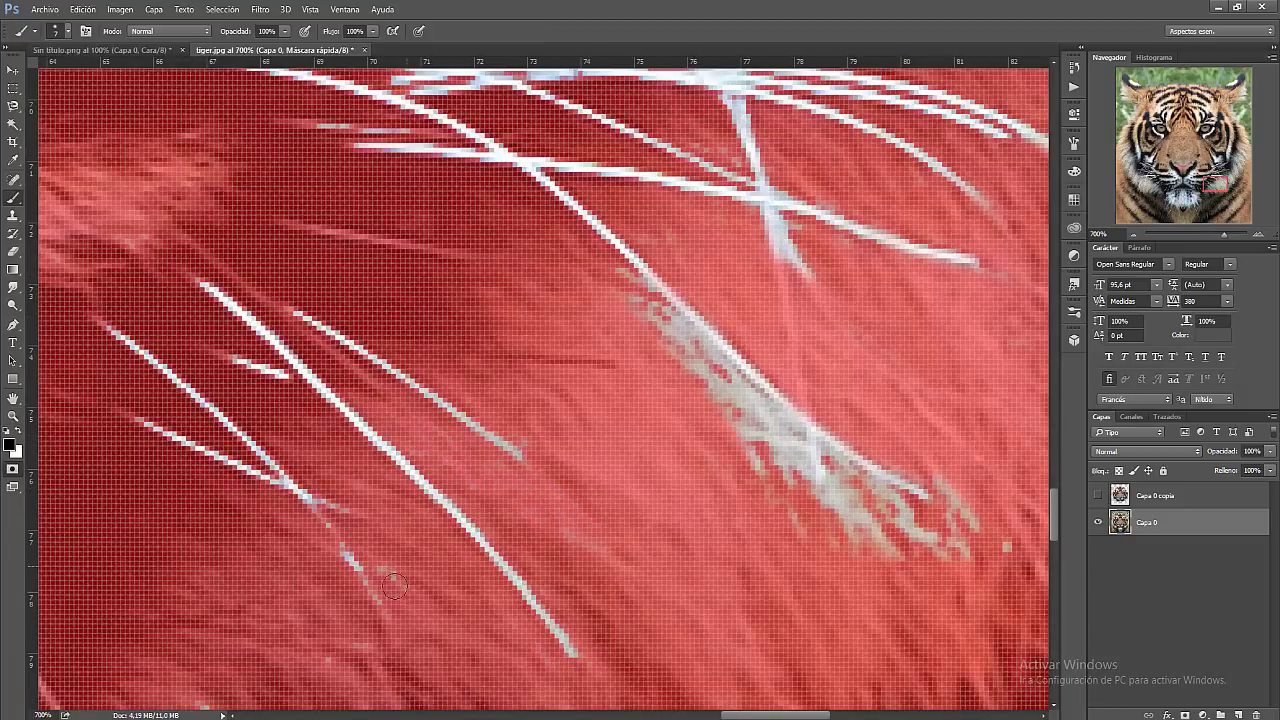
scroll(1011, 291, right, 3)
drag(660, 520, 410, 300)
mouse_move(720, 540)
mouse_down()
mouse_move(410, 314)
mouse_move(608, 460)
mouse_move(735, 522)
mouse_up()
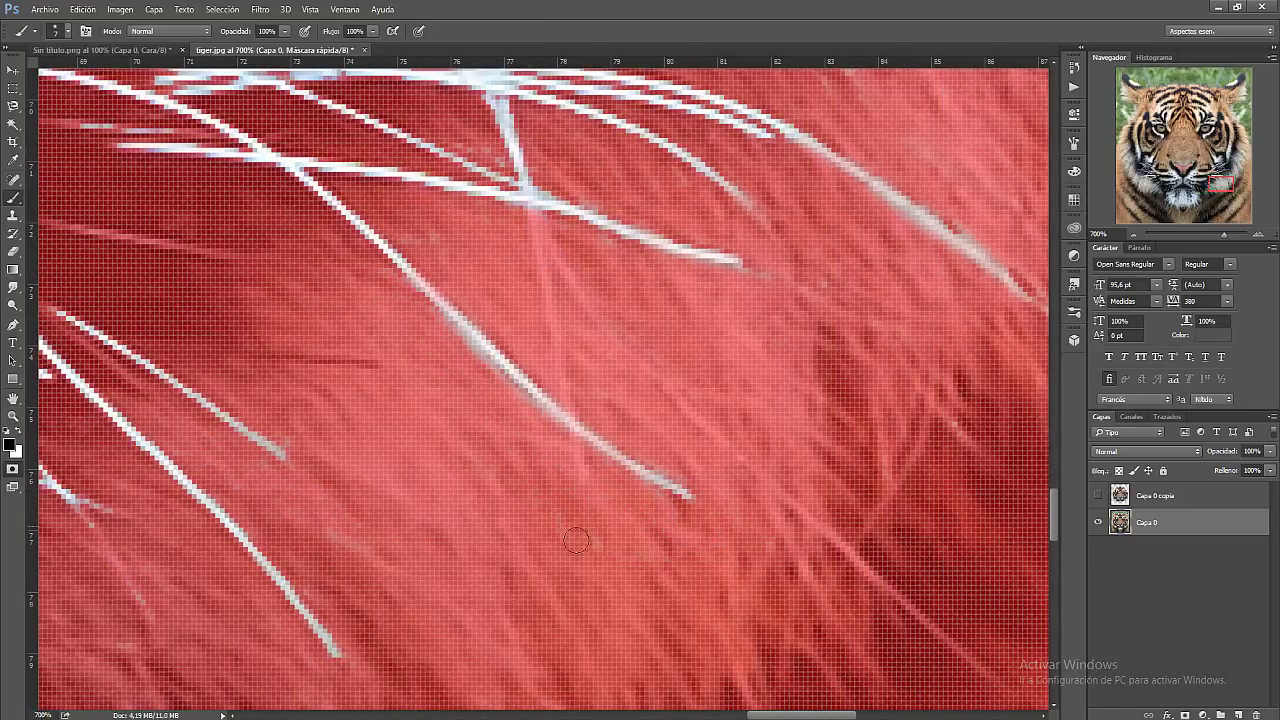
scroll(574, 537, up, 1)
scroll(571, 366, up, 2)
scroll(500, 307, up, 2)
scroll(495, 300, up, 2)
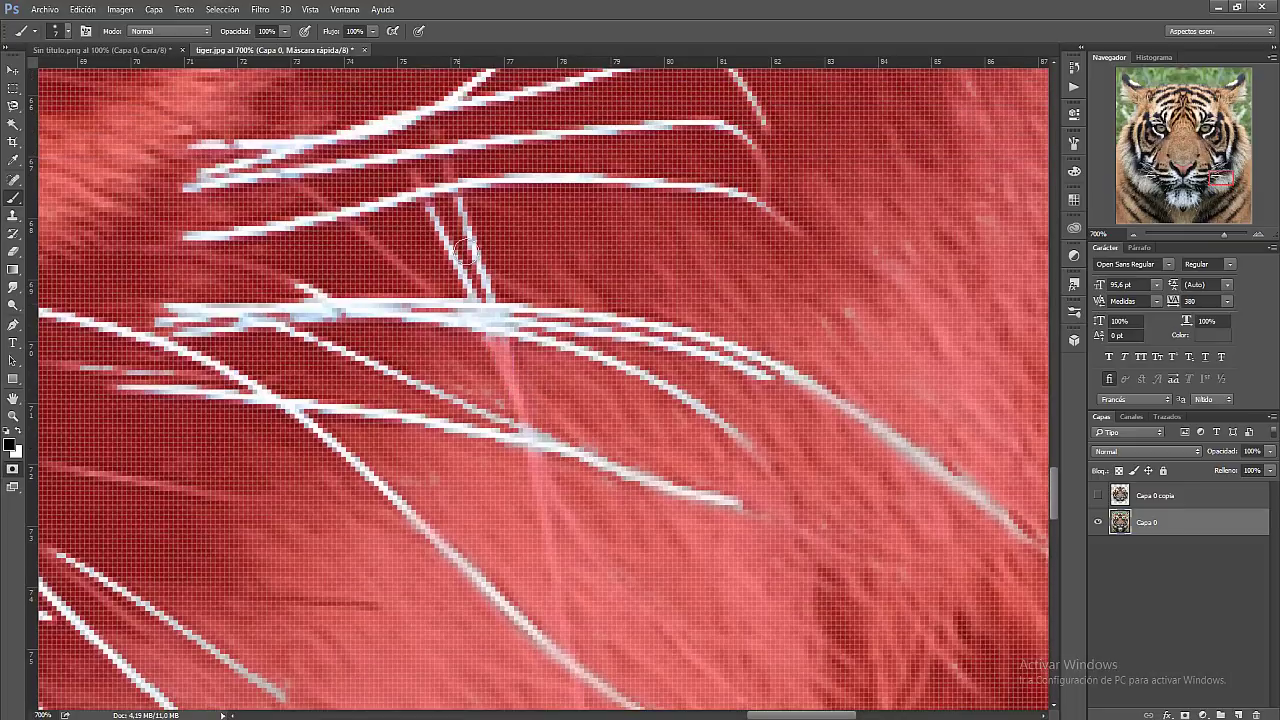
scroll(420, 290, up, 5)
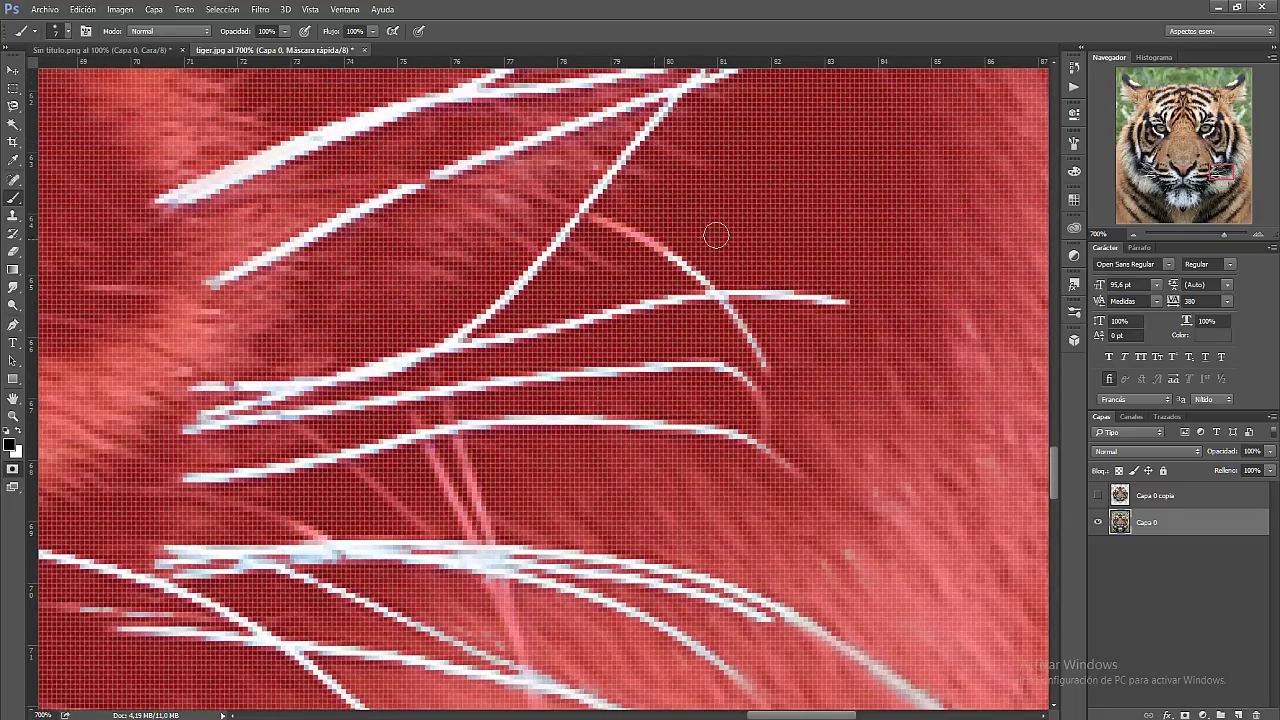
scroll(700, 280, down, 1)
Review the whisker mask at 100% and 200%, then exit Quick Mask to load the whisker selection
double_click(12, 413)
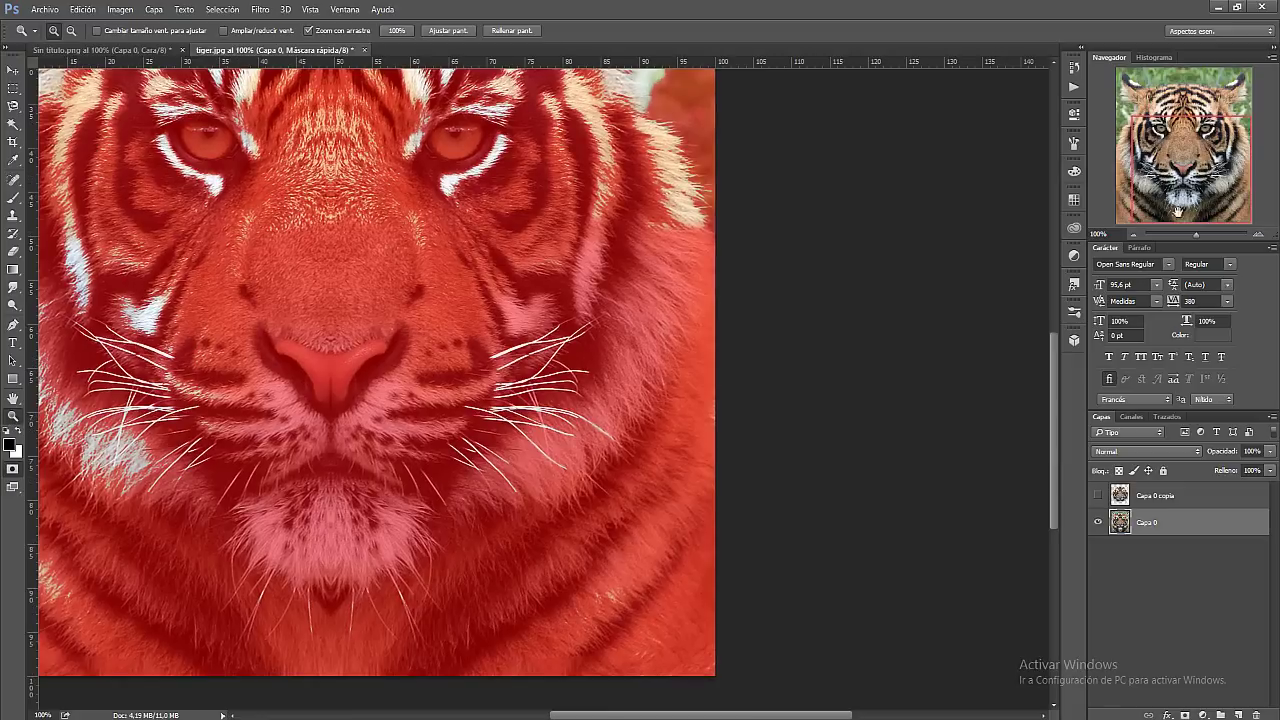
click(13, 88)
key(q)
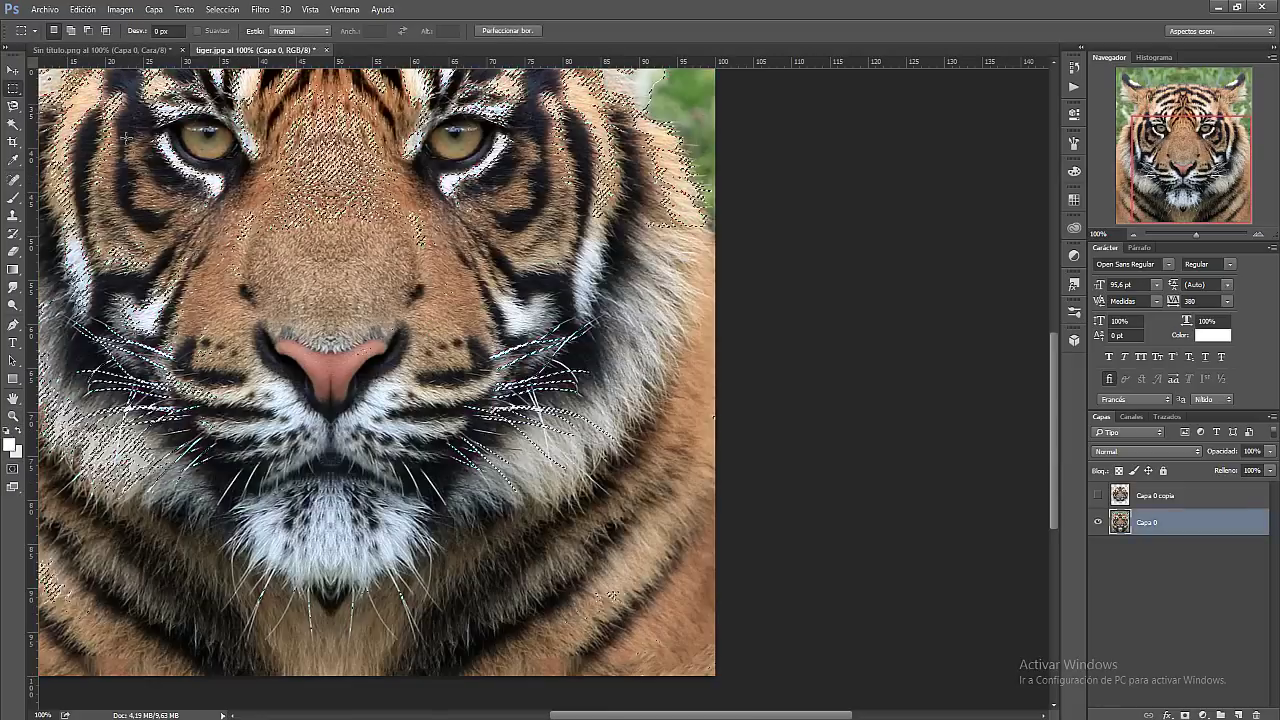
key(q)
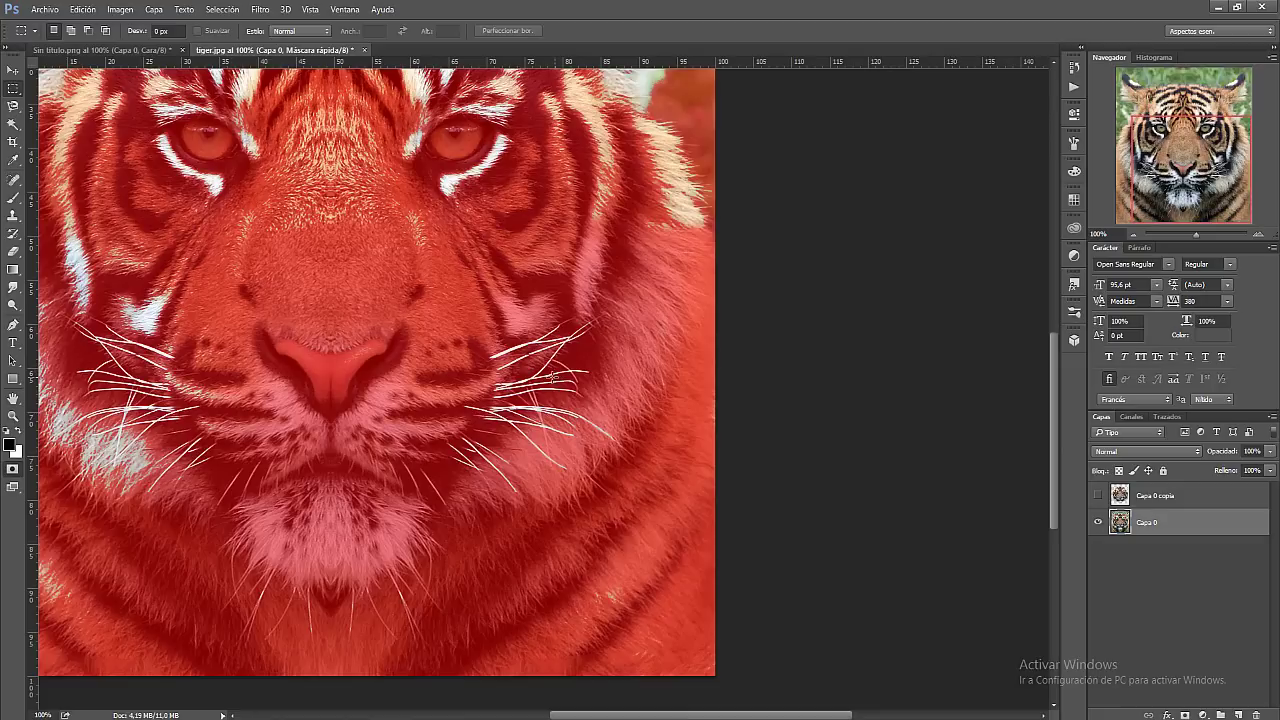
click(12, 415)
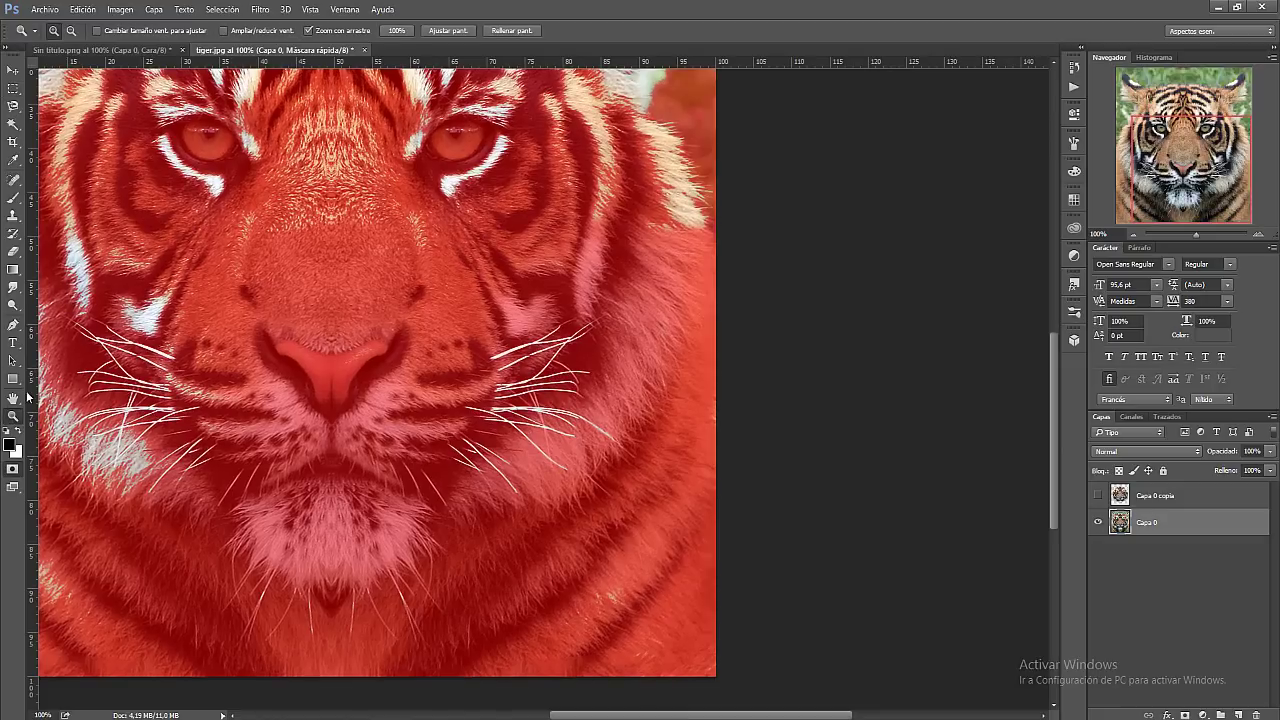
click(566, 444)
click(413, 354)
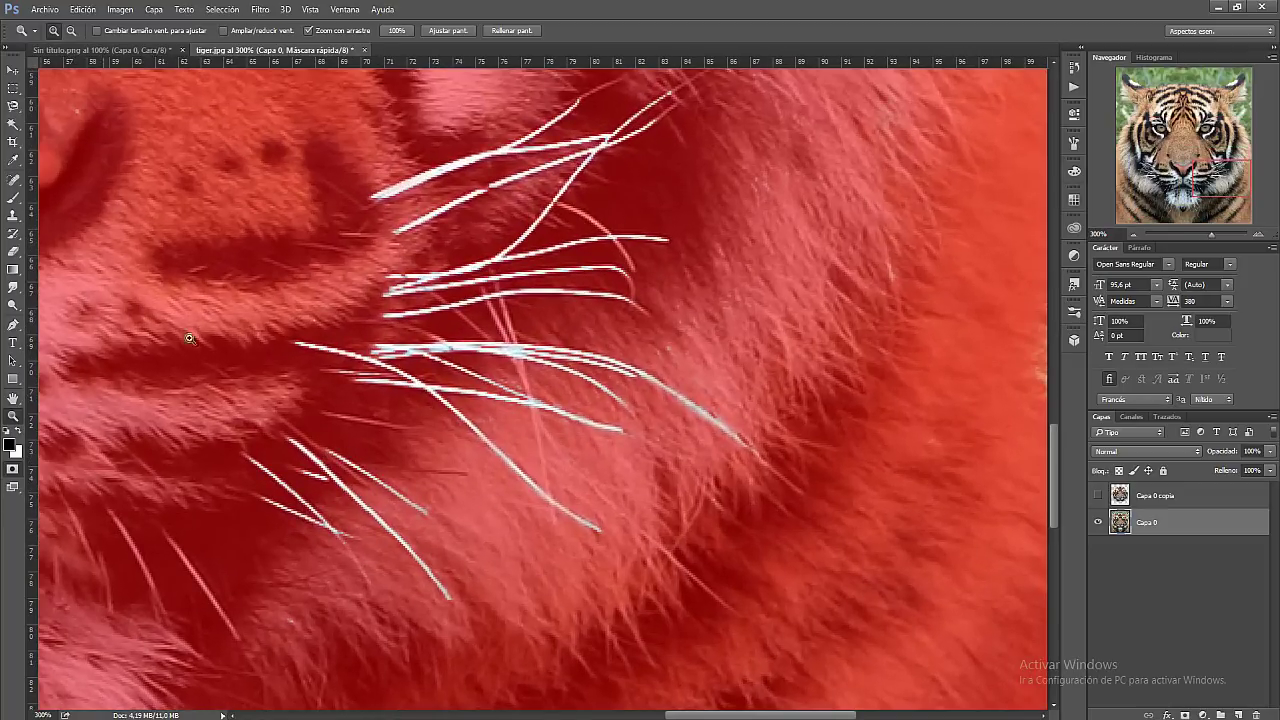
key(alt)
alt+click(219, 262)
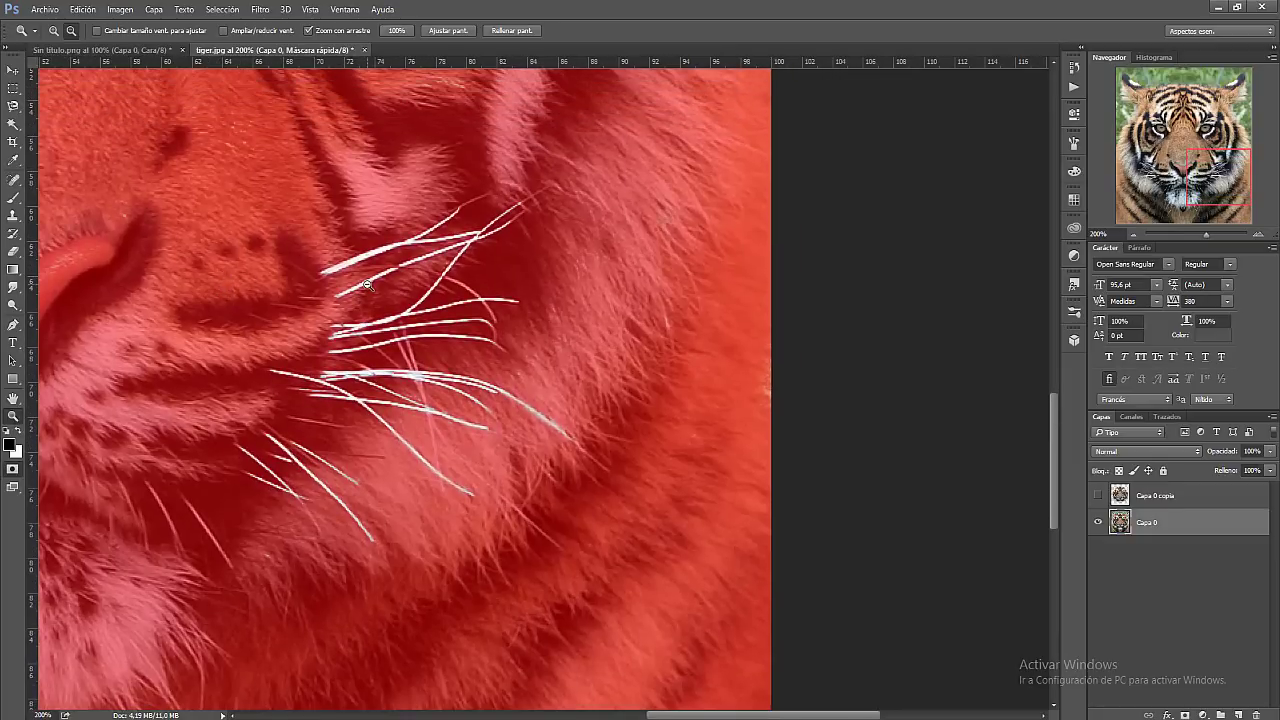
key(q)
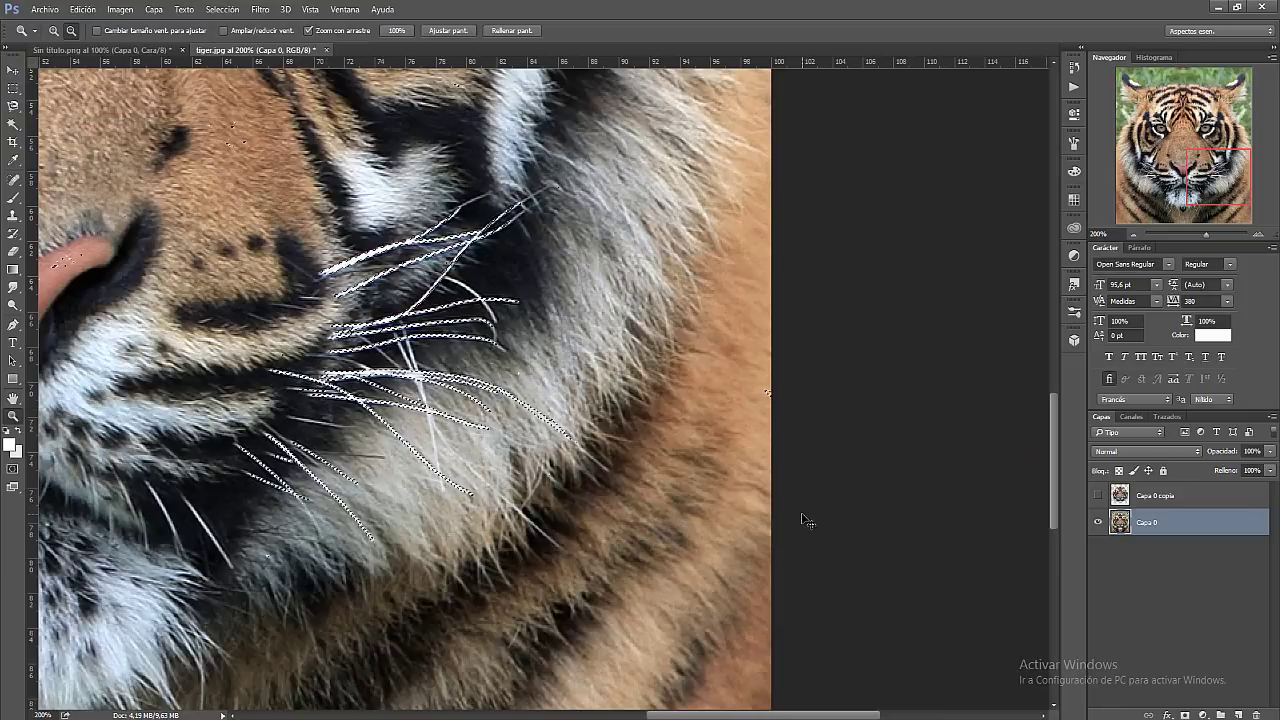
Copy the selected whiskers onto a new layer named 'Bigotes'
key(ctrl+j)
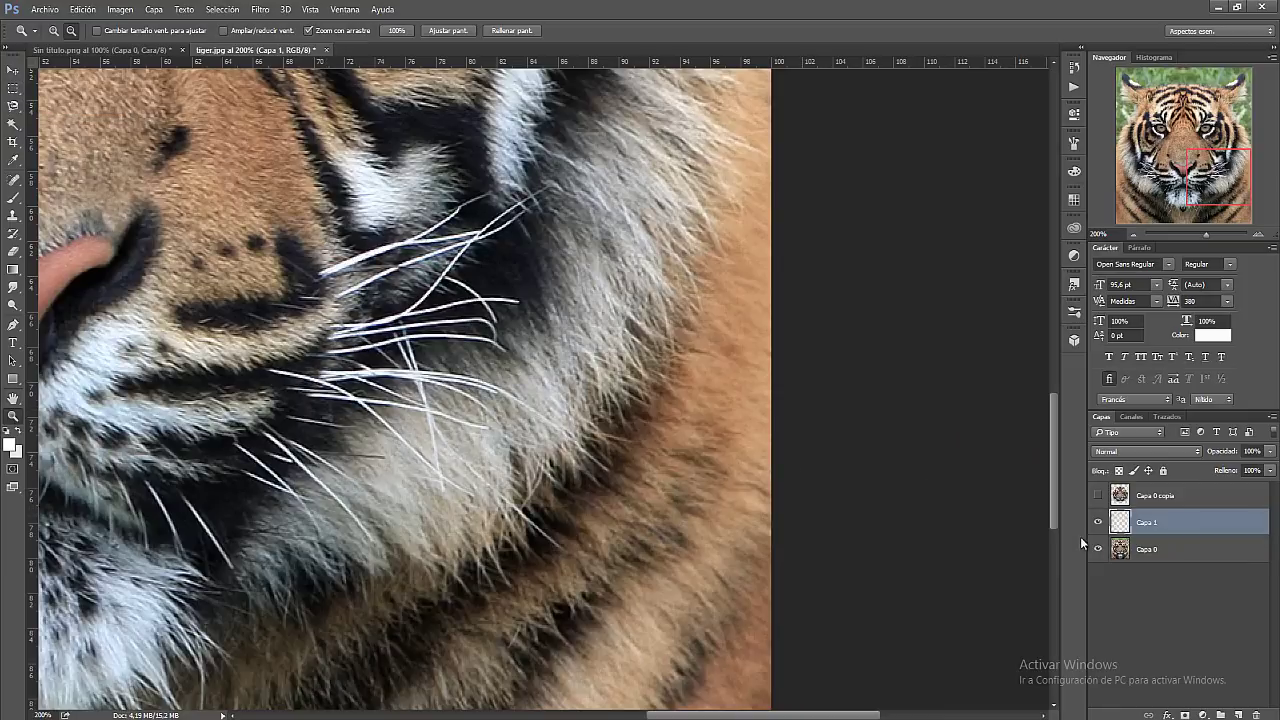
click(1095, 548)
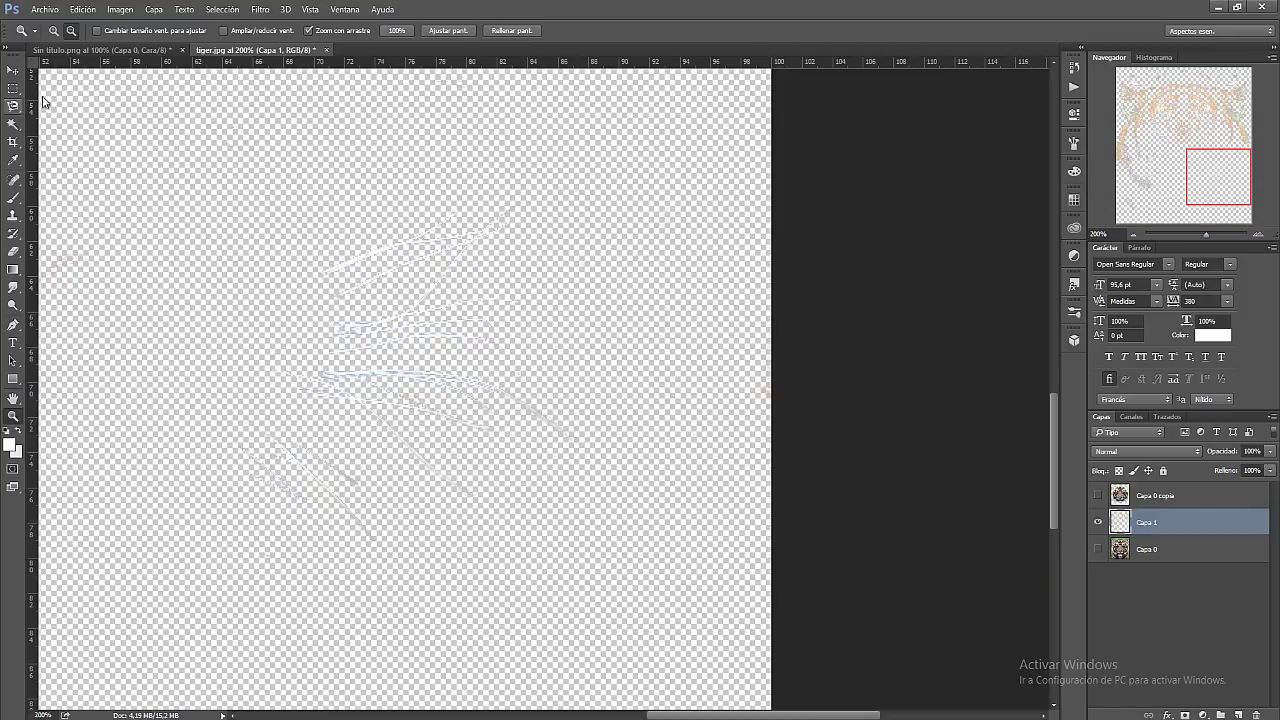
click(1096, 549)
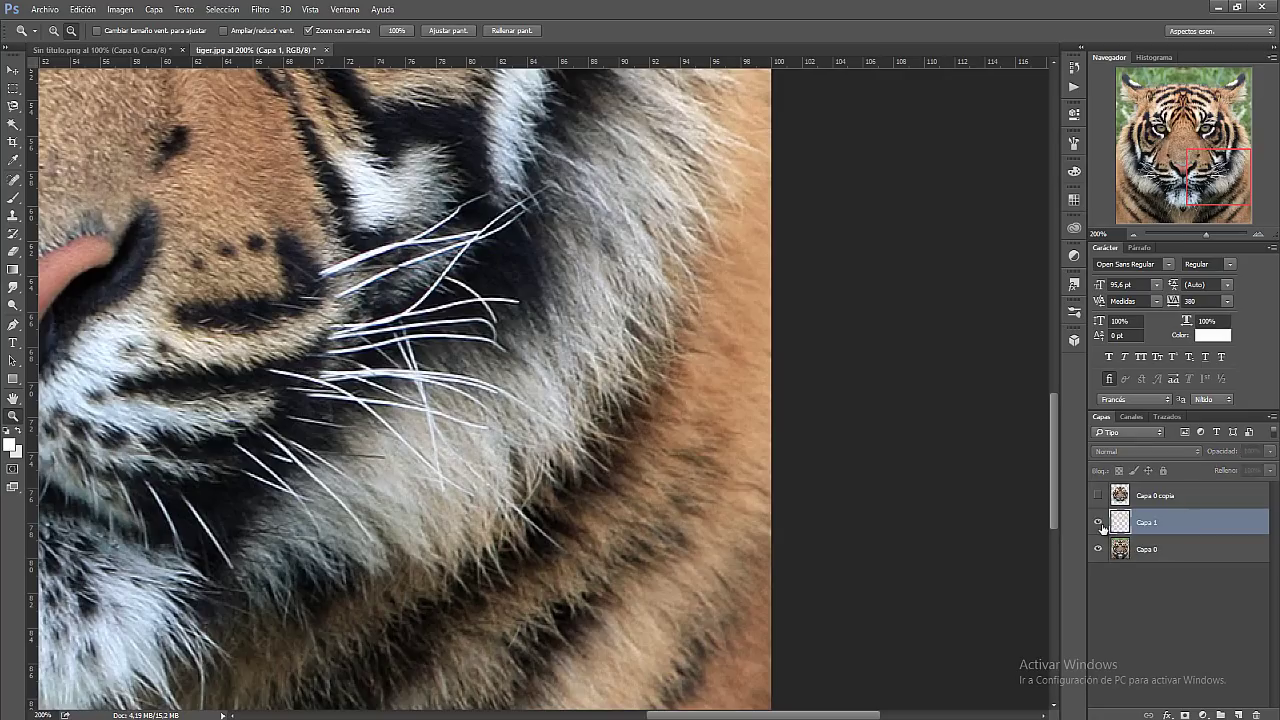
click(14, 88)
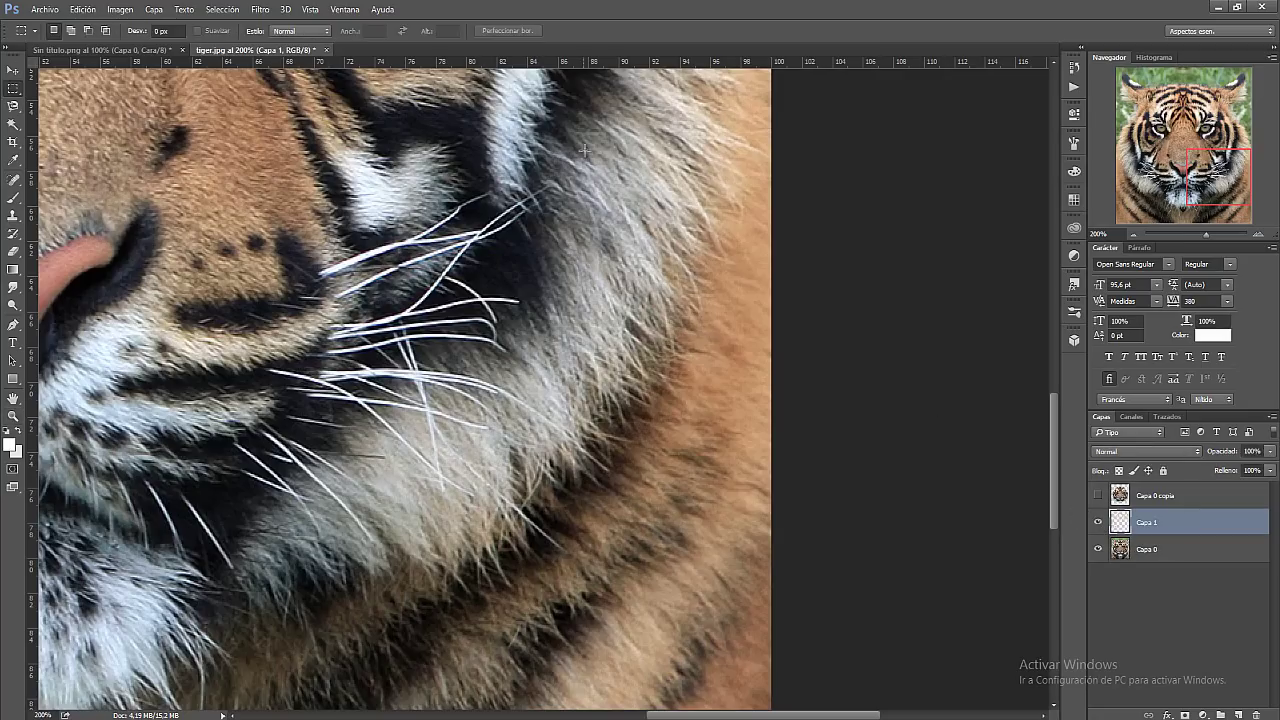
mouse_move(585, 148)
mouse_down()
mouse_move(232, 545)
mouse_move(214, 527)
mouse_up()
double_click(1145, 522)
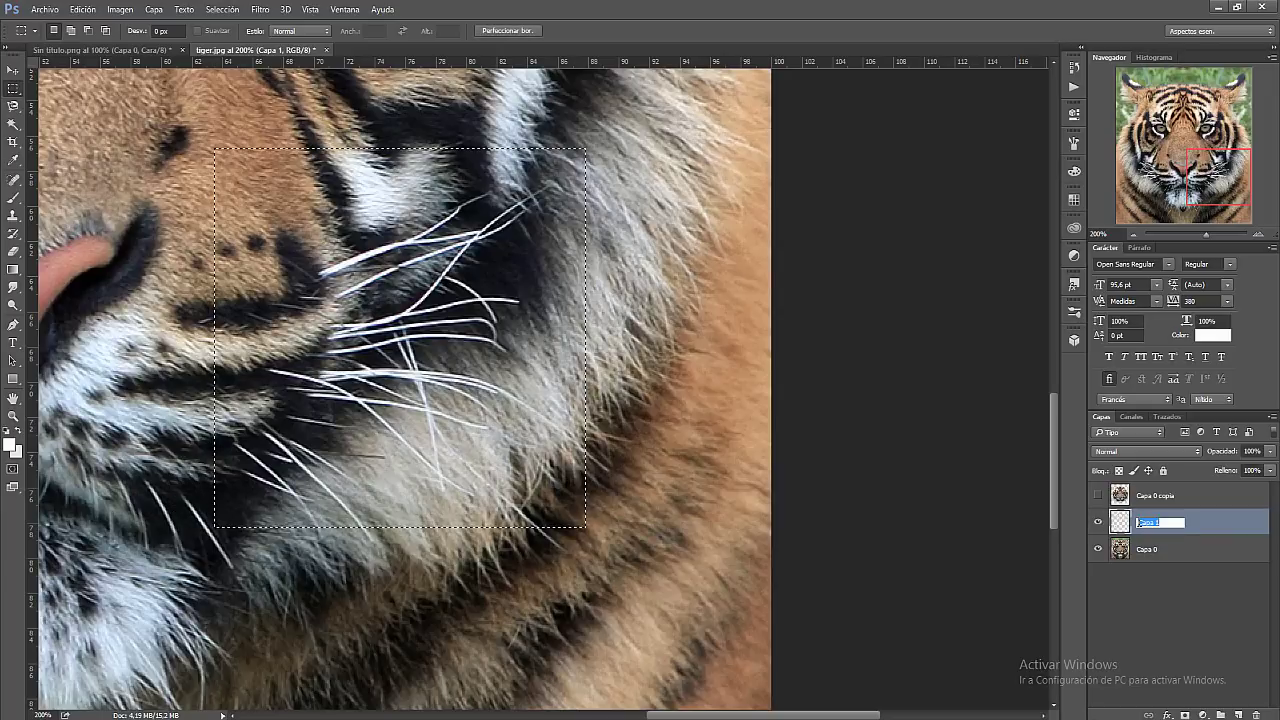
text(Bigotes)
key(Return)
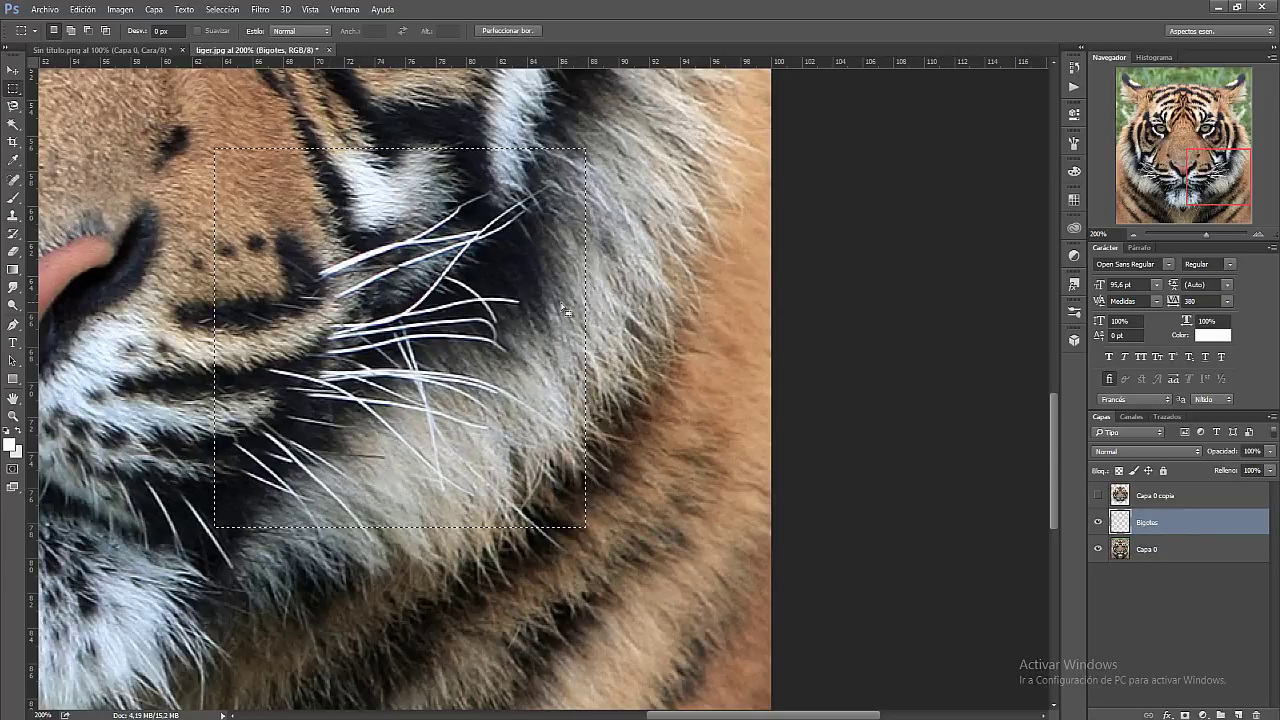
Merge the extra layer into the whiskers layer, keeping the name 'Bigotes'
key(ctrl+j)
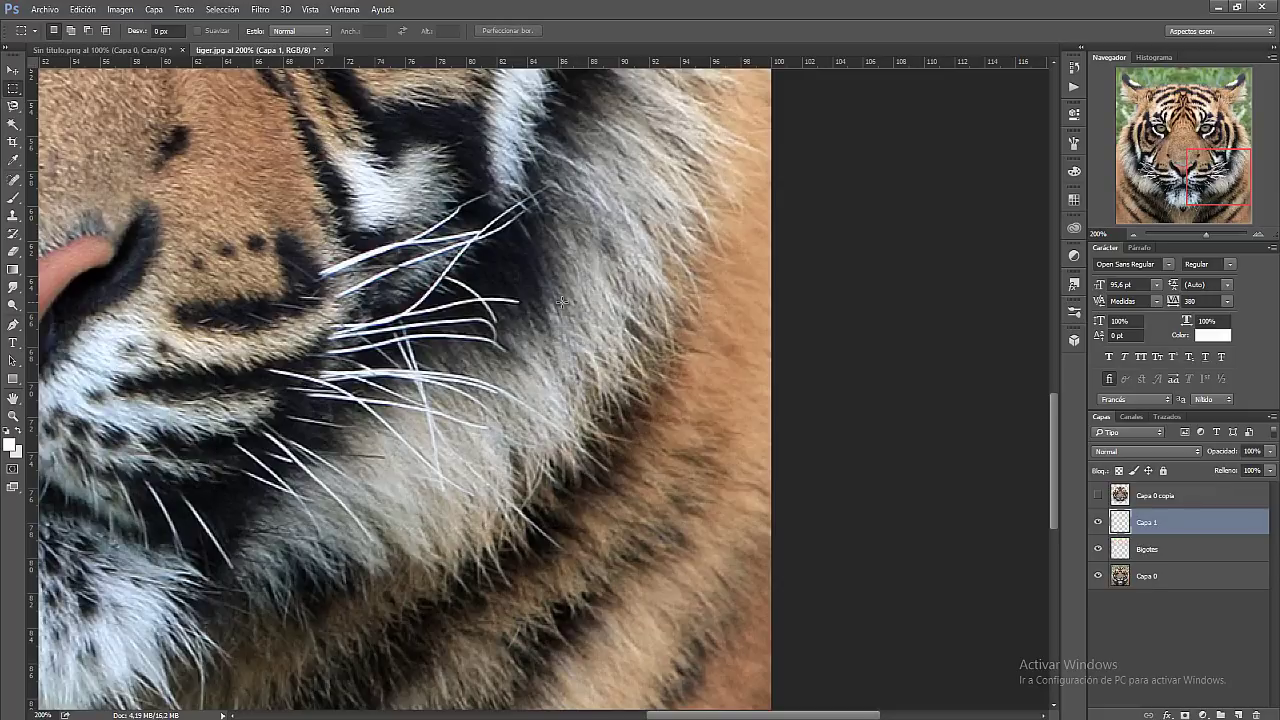
shift+click(1145, 549)
key(ctrl+e)
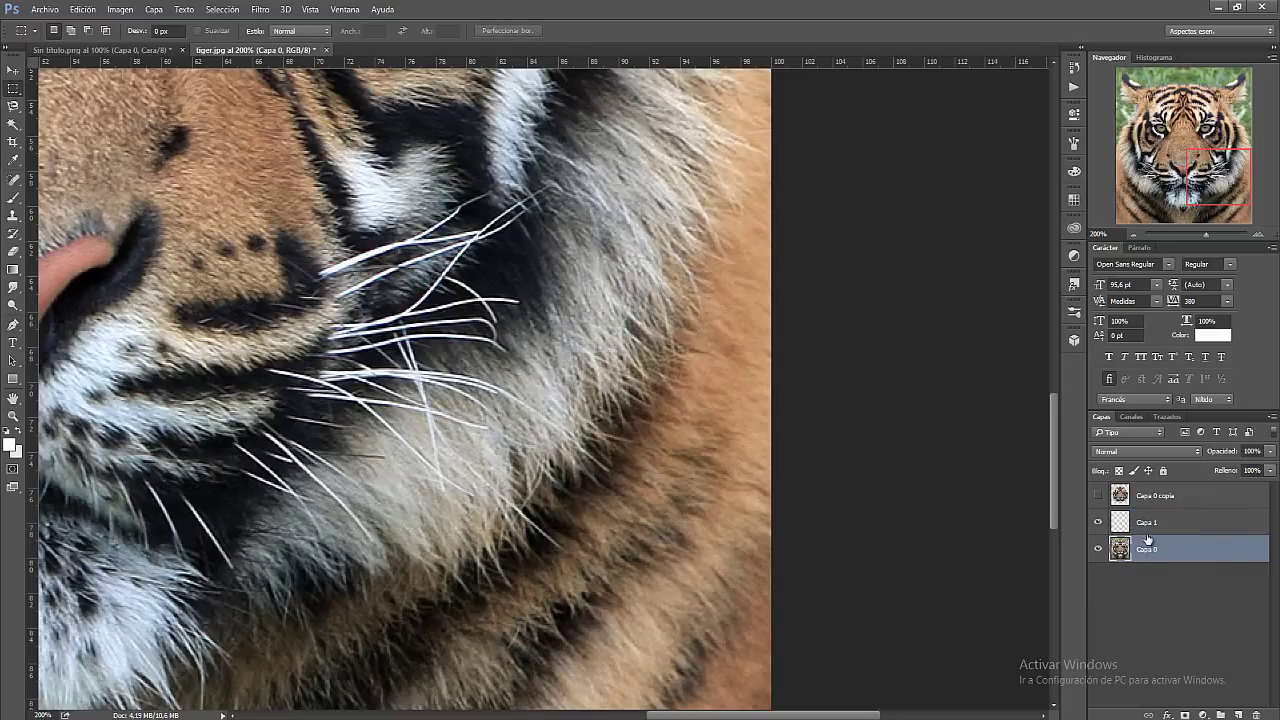
double_click(1147, 522)
text(Bigote)
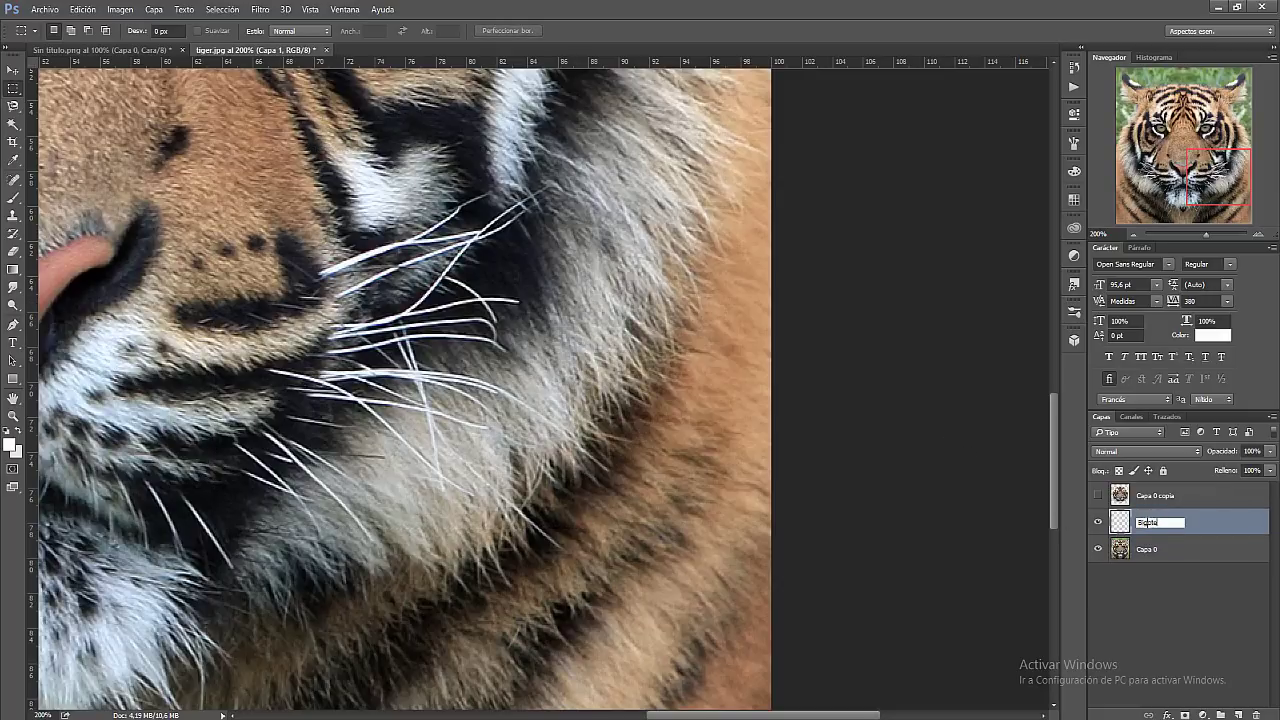
text(s)
key(Return)
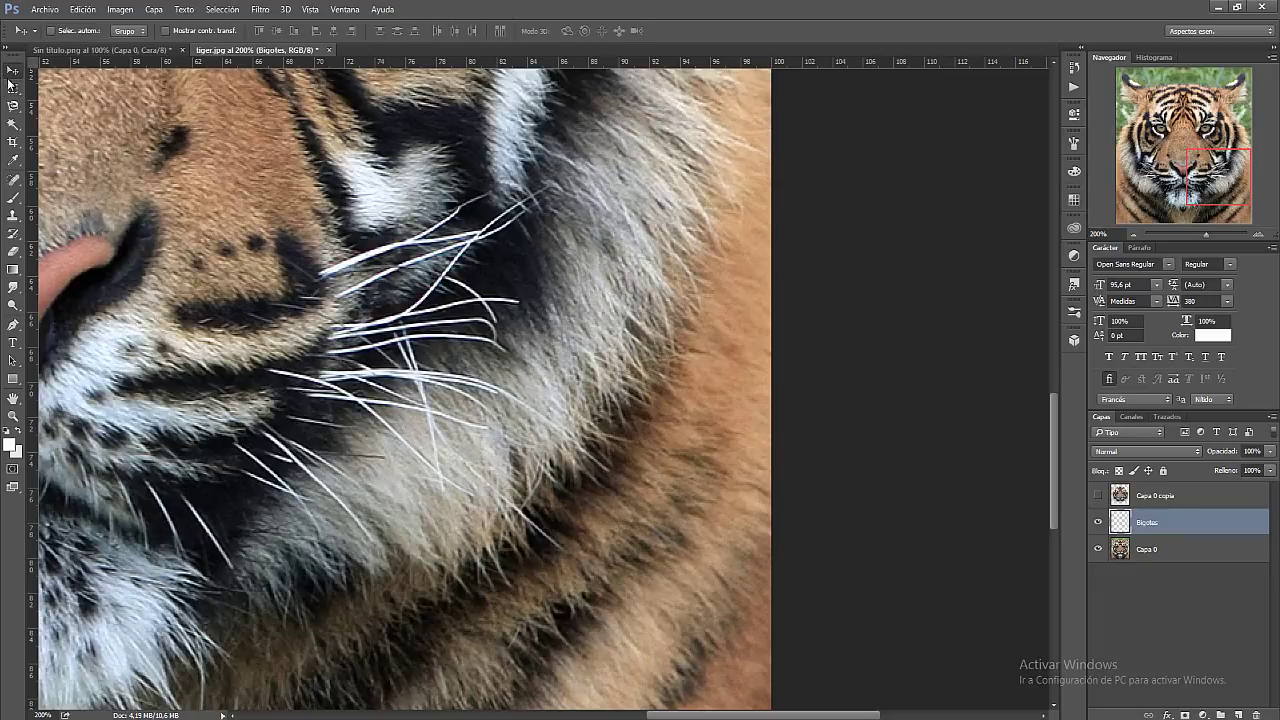
Marquee areas around the cheek whiskers, nose and mouth of the tiger
drag(203, 184, 552, 509)
key(ctrl+d)
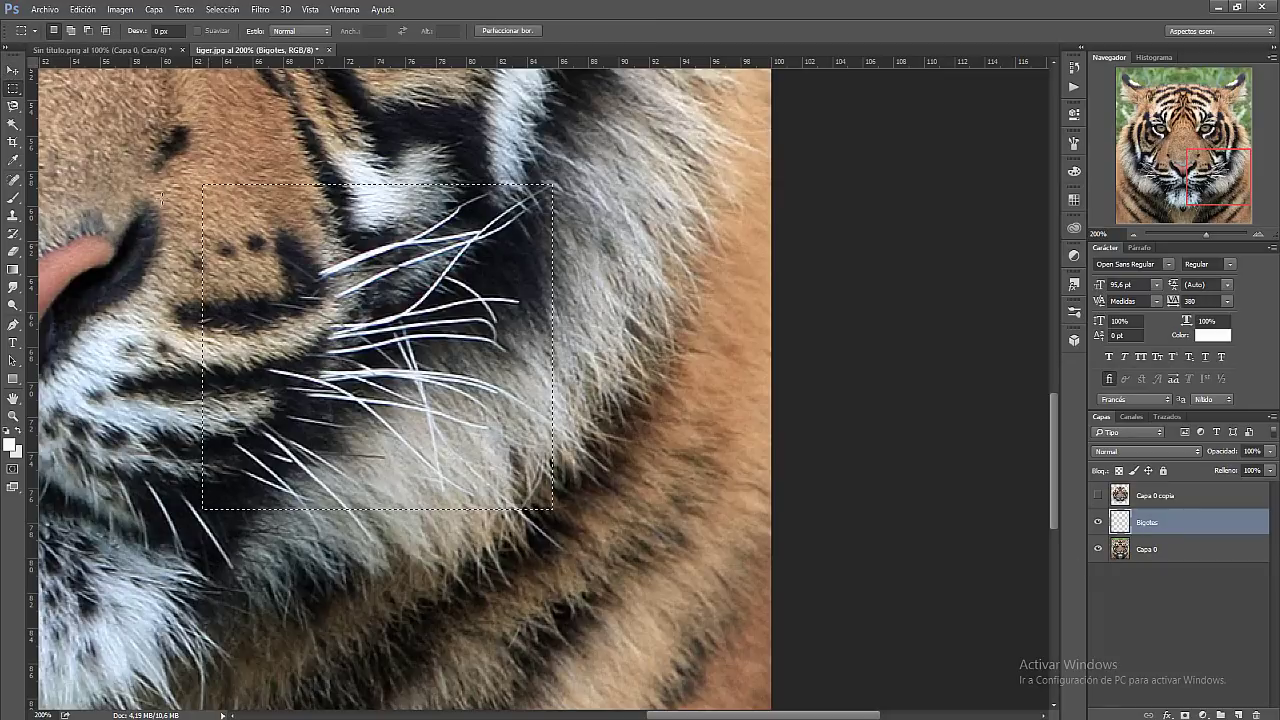
drag(1184, 172, 1142, 178)
drag(331, 330, 502, 450)
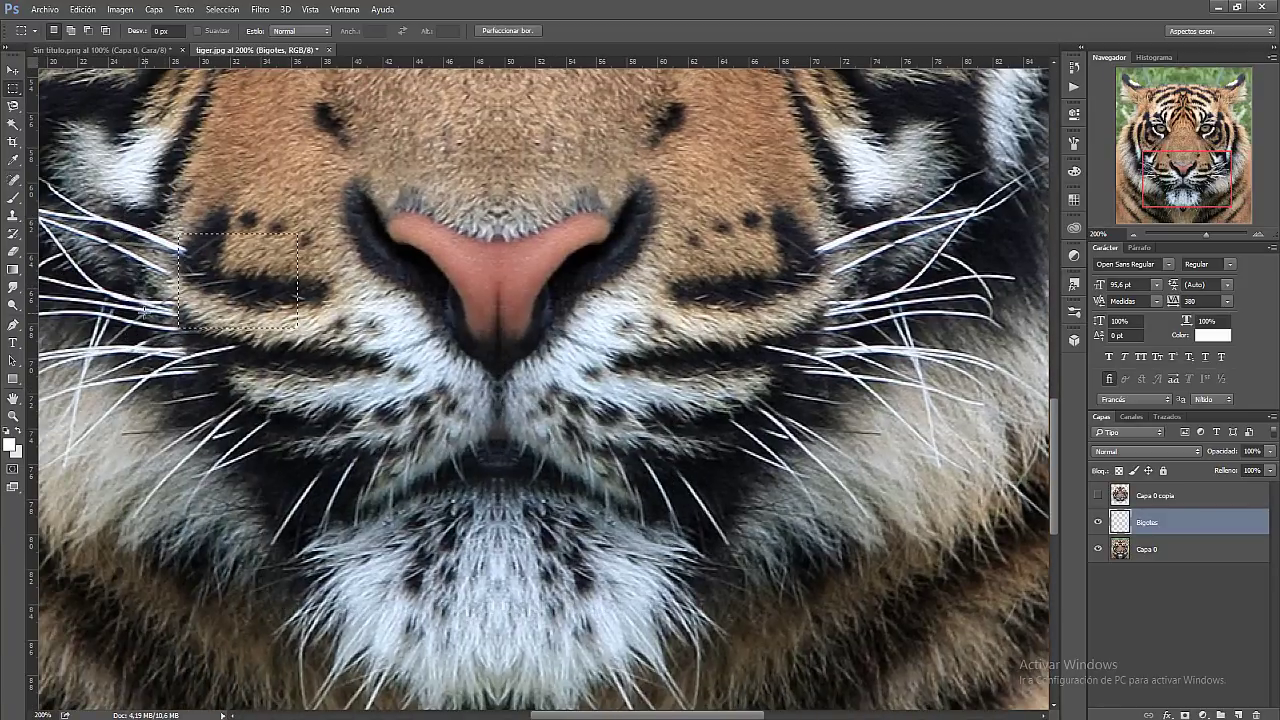
drag(271, 296, 389, 388)
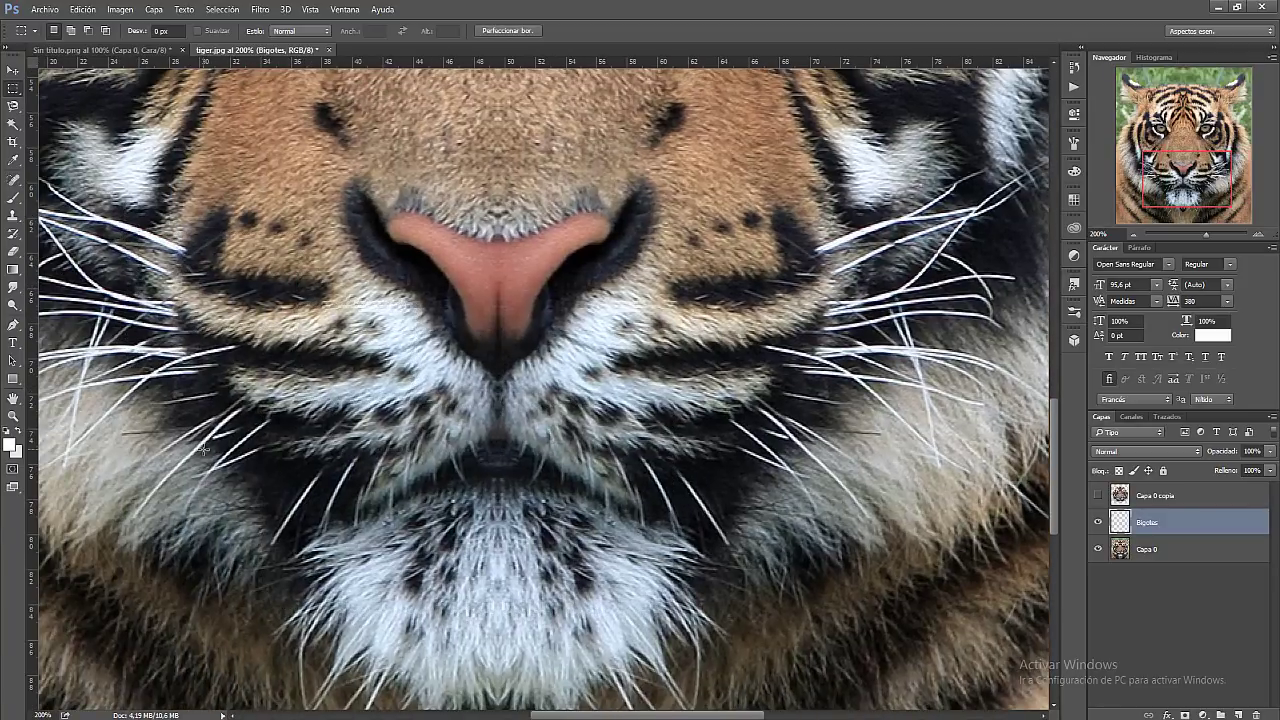
Zoom out to the whole tiger face and shift the layer with the Move tool
key(z)
key(ctrl+1)
scroll(276, 164, up, 1)
scroll(476, 328, up, 1)
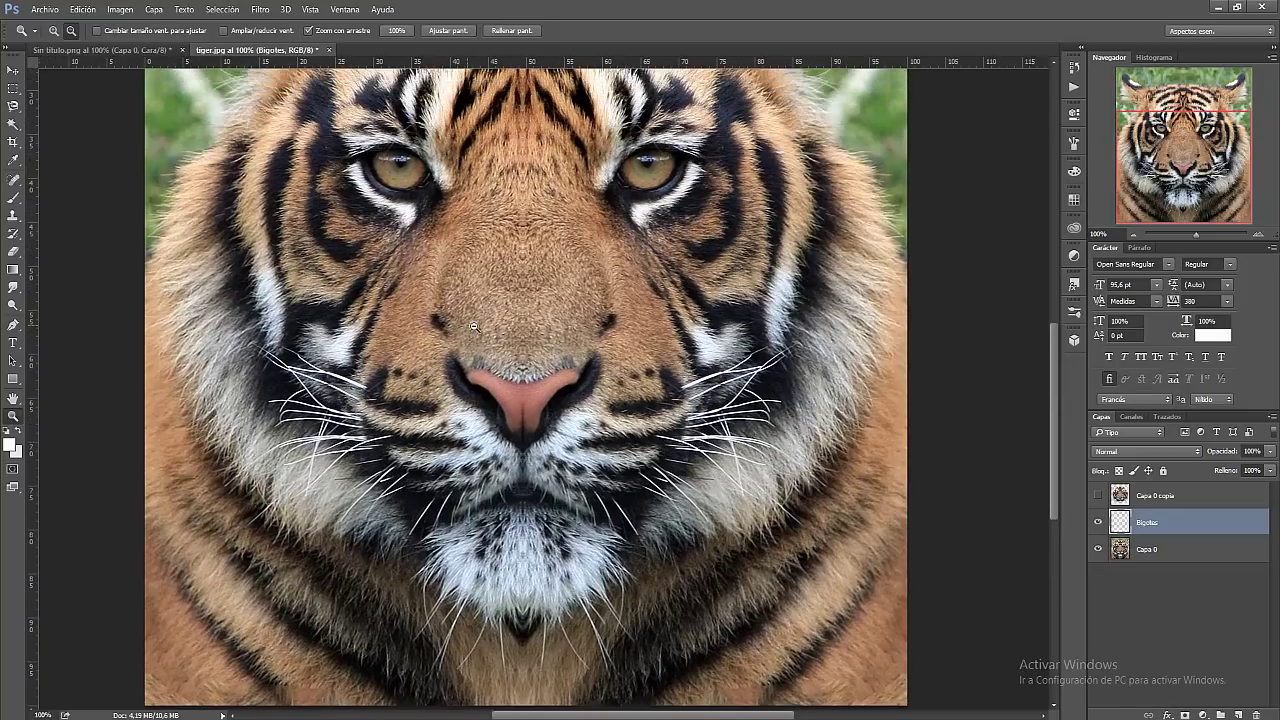
scroll(476, 326, up, 1)
scroll(598, 285, up, 2)
scroll(604, 332, up, 1)
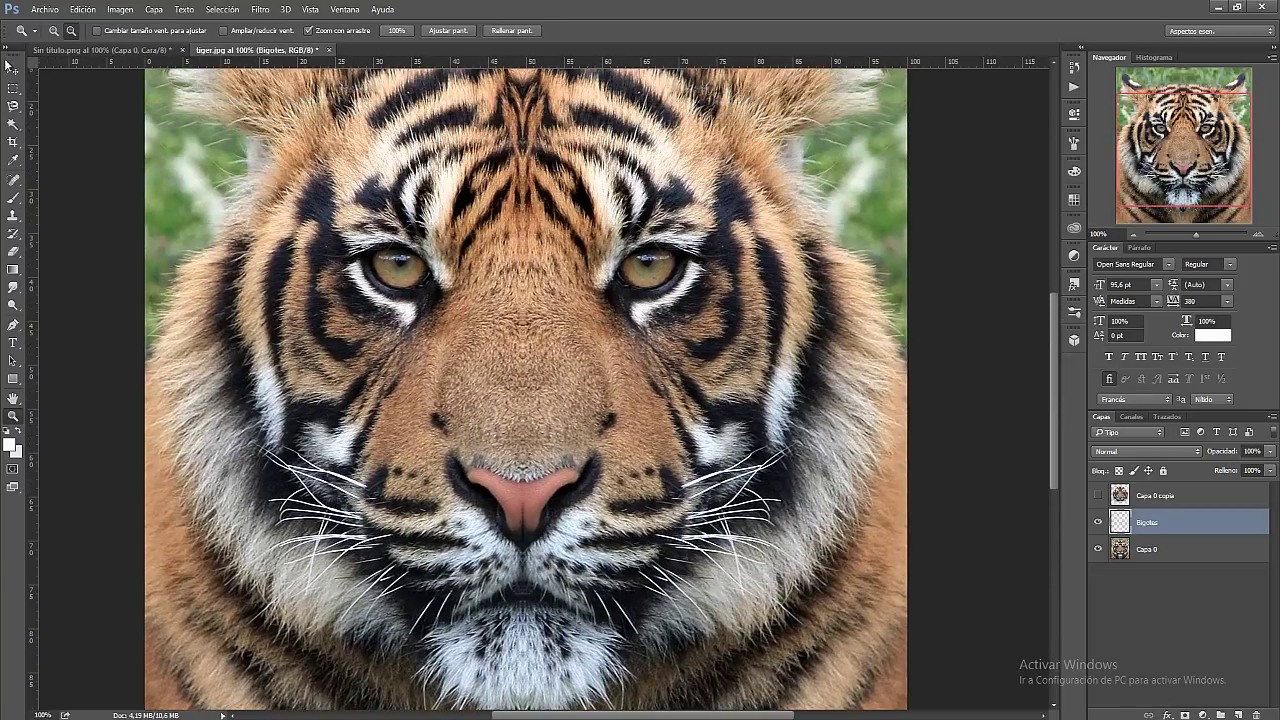
click(12, 68)
drag(283, 188, 363, 134)
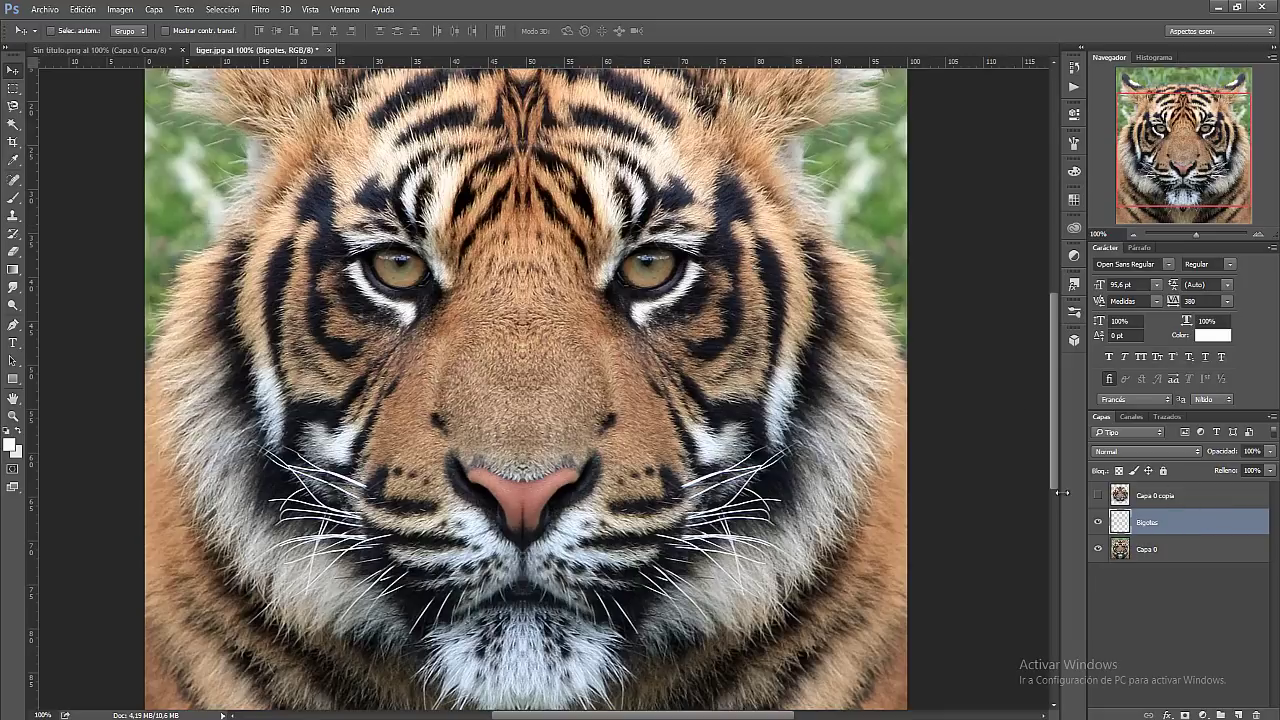
Rename the tiger face copy layer to 'Rostro Tigre'
click(1128, 495)
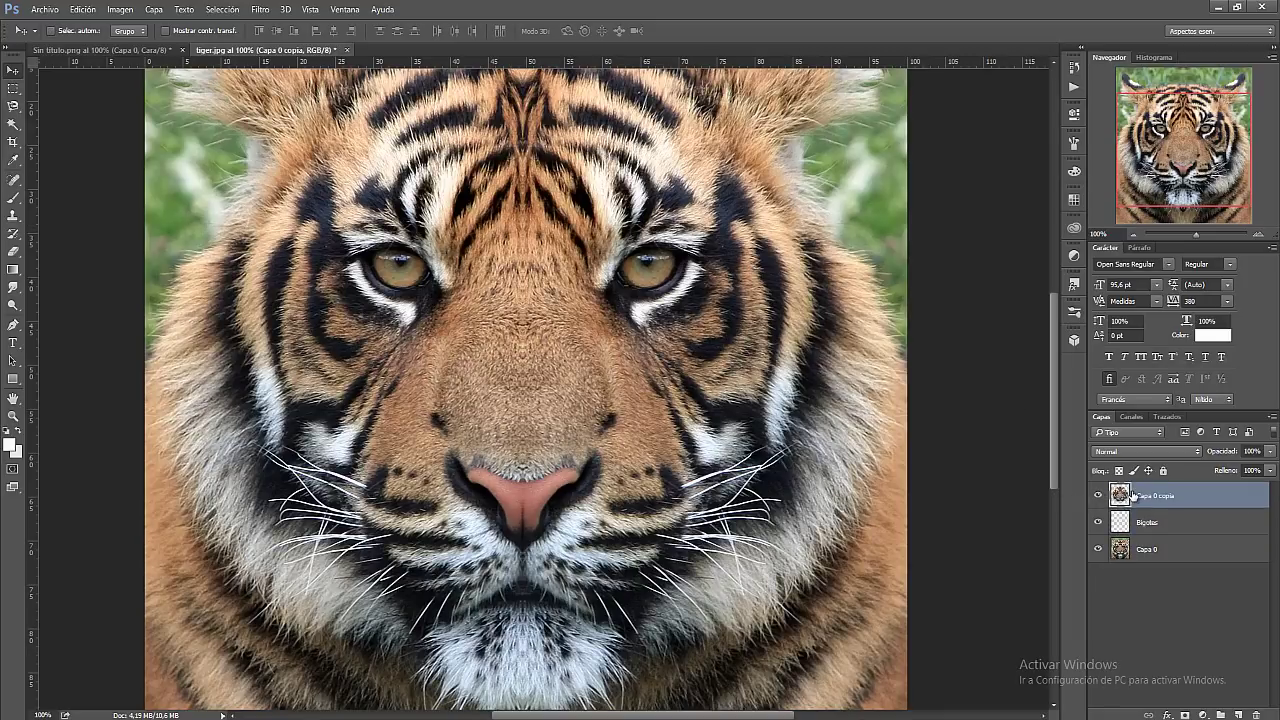
double_click(1142, 494)
text(Ra)
text( Tigre)
key(Return)
mouse_move(530, 388)
mouse_down()
mouse_move(143, 50)
mouse_move(560, 392)
mouse_up()
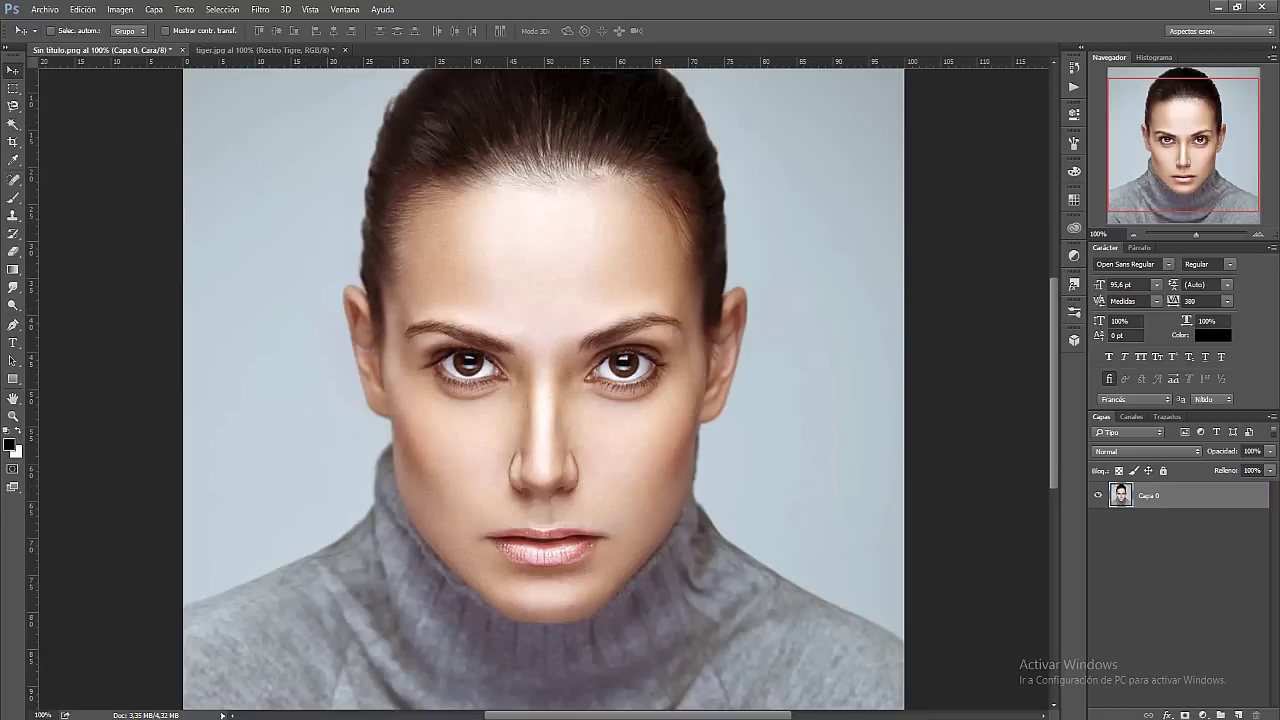
Drag the Rostro Tigre layer from tiger.jpg into the woman's portrait
click(493, 282)
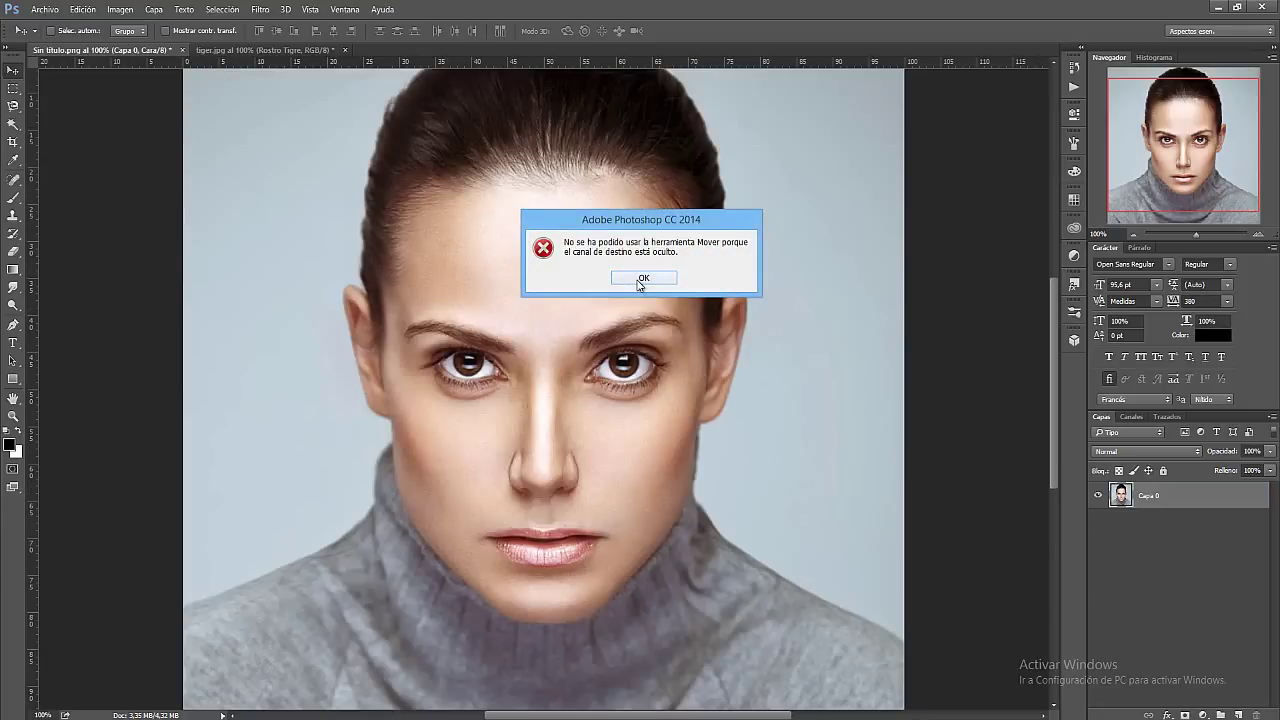
click(642, 279)
click(1129, 417)
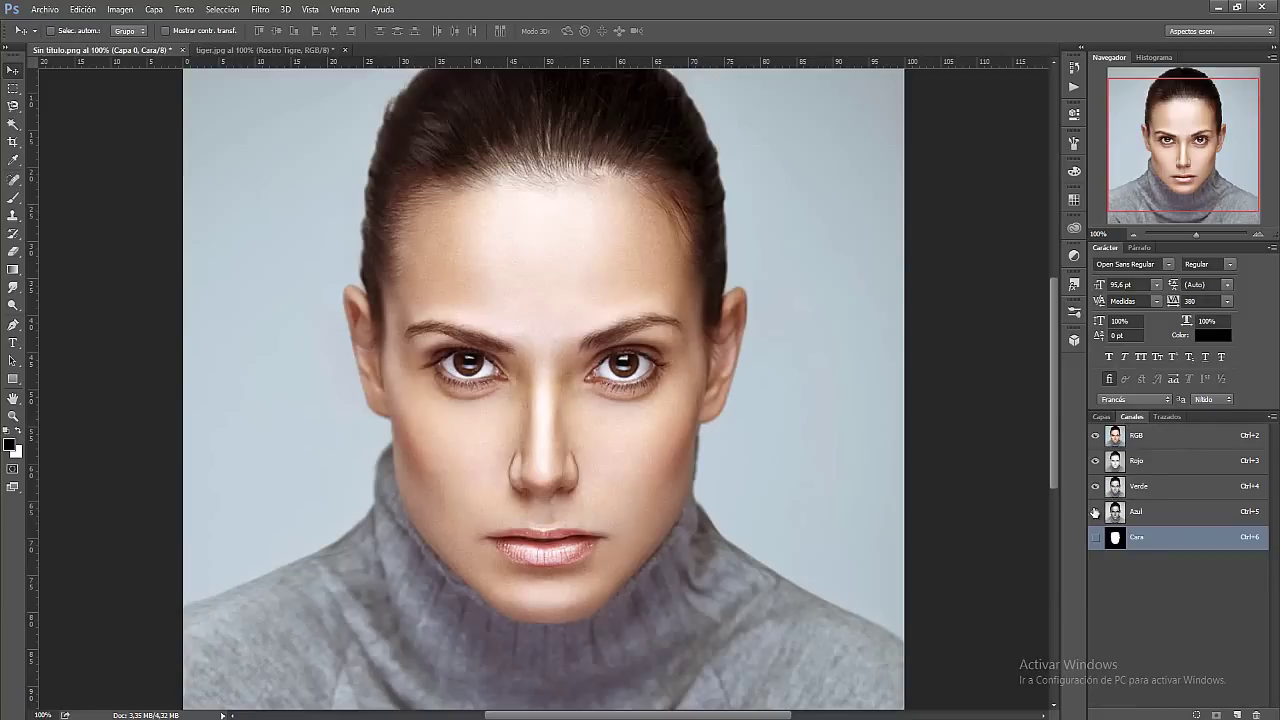
click(1125, 437)
click(1101, 416)
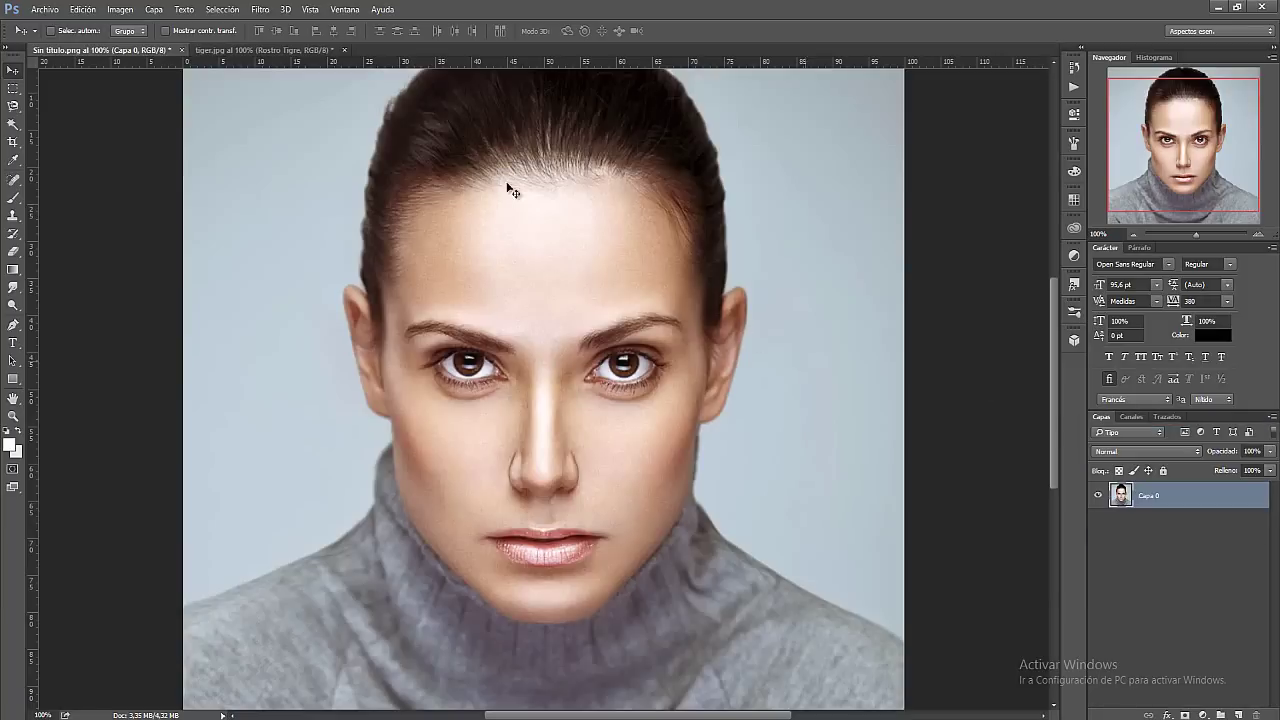
click(234, 49)
drag(683, 374, 137, 57)
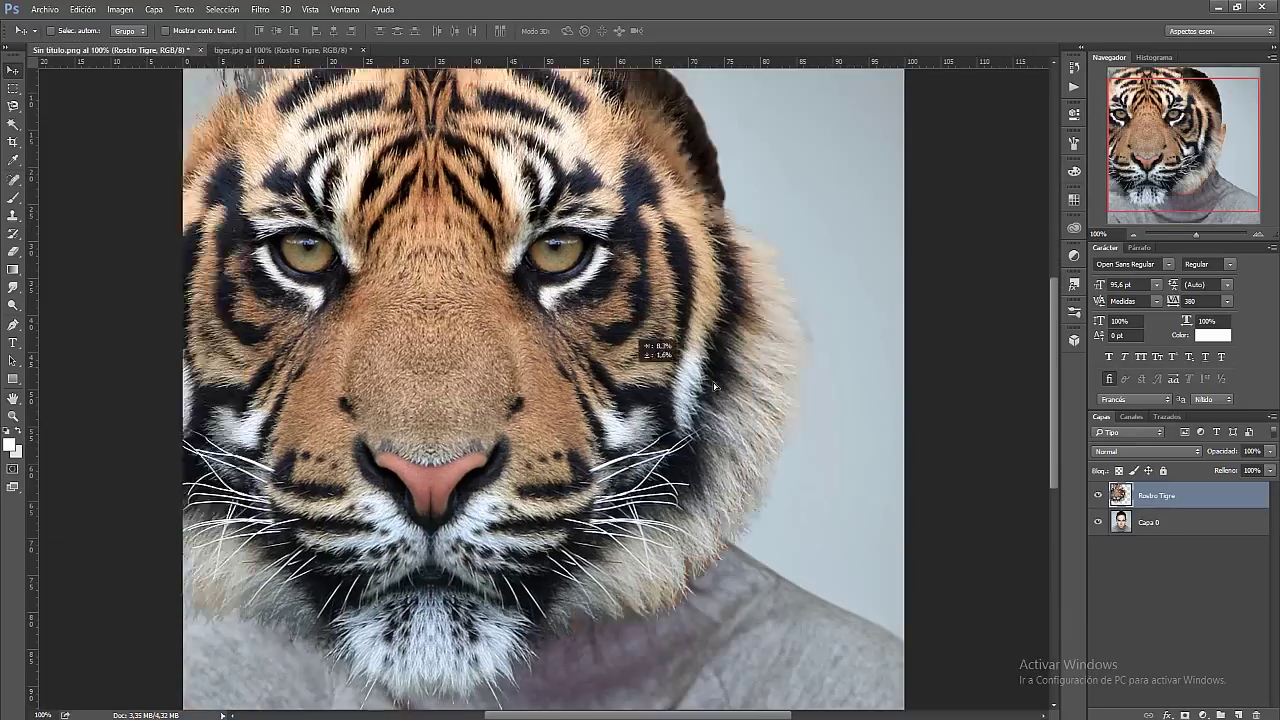
drag(137, 57, 990, 430)
Inspect the Cara mask and blue channel, then return to the composite
click(1121, 418)
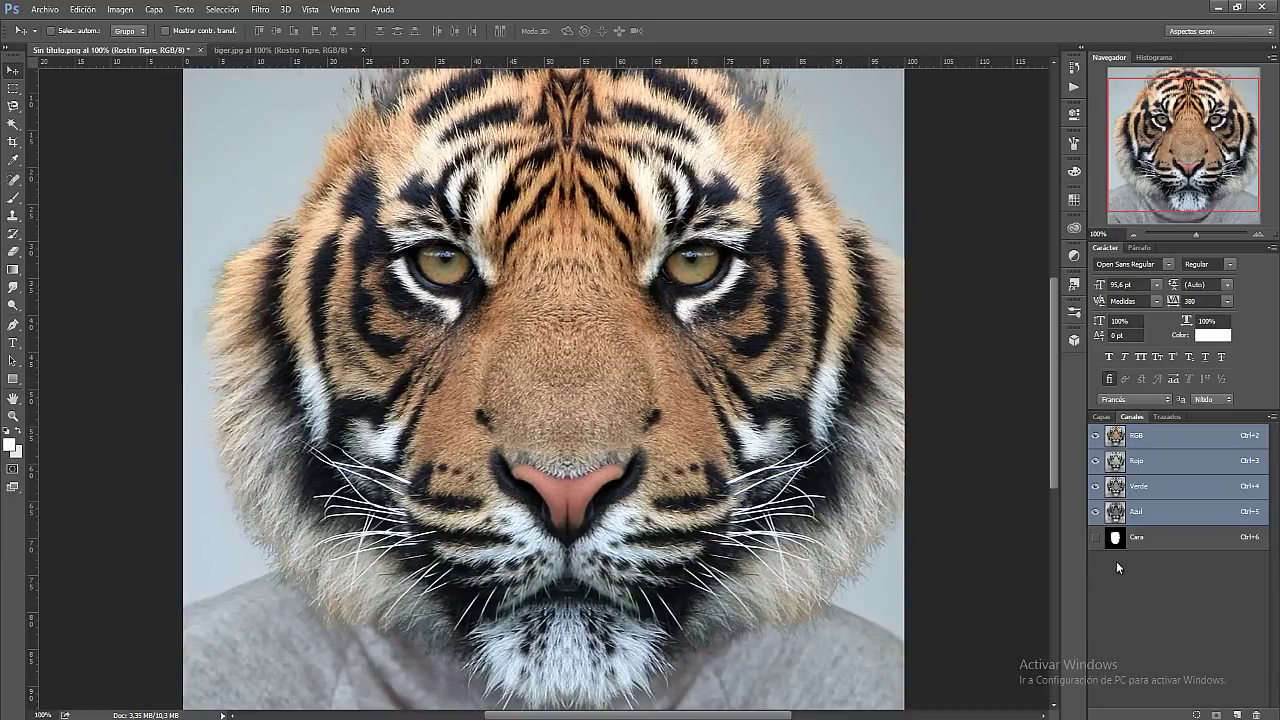
click(1138, 543)
click(1133, 516)
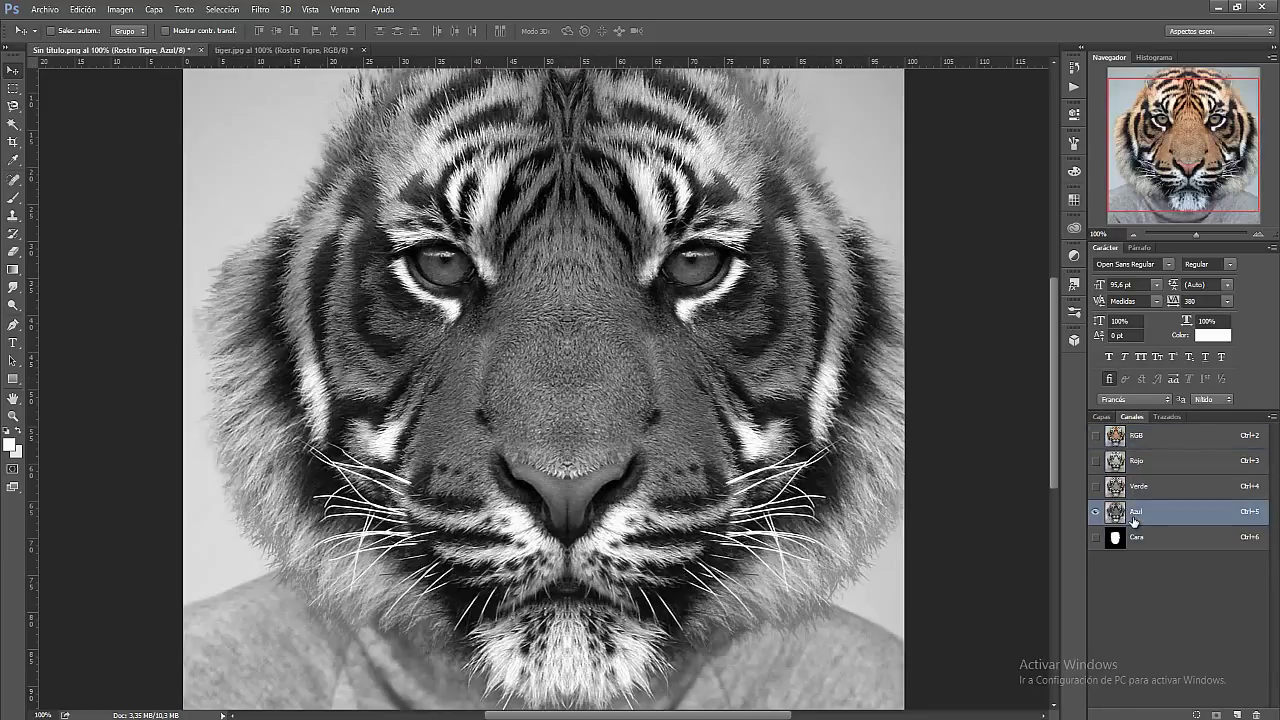
click(1096, 435)
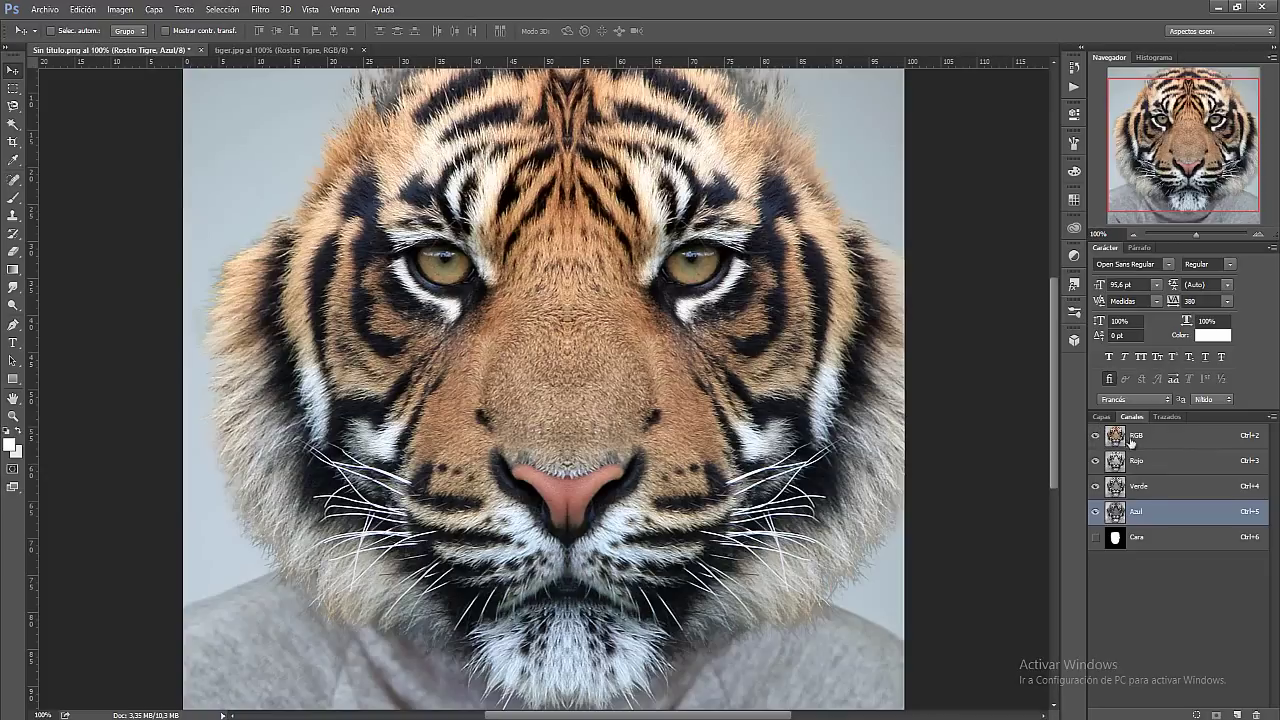
click(1133, 438)
click(1101, 416)
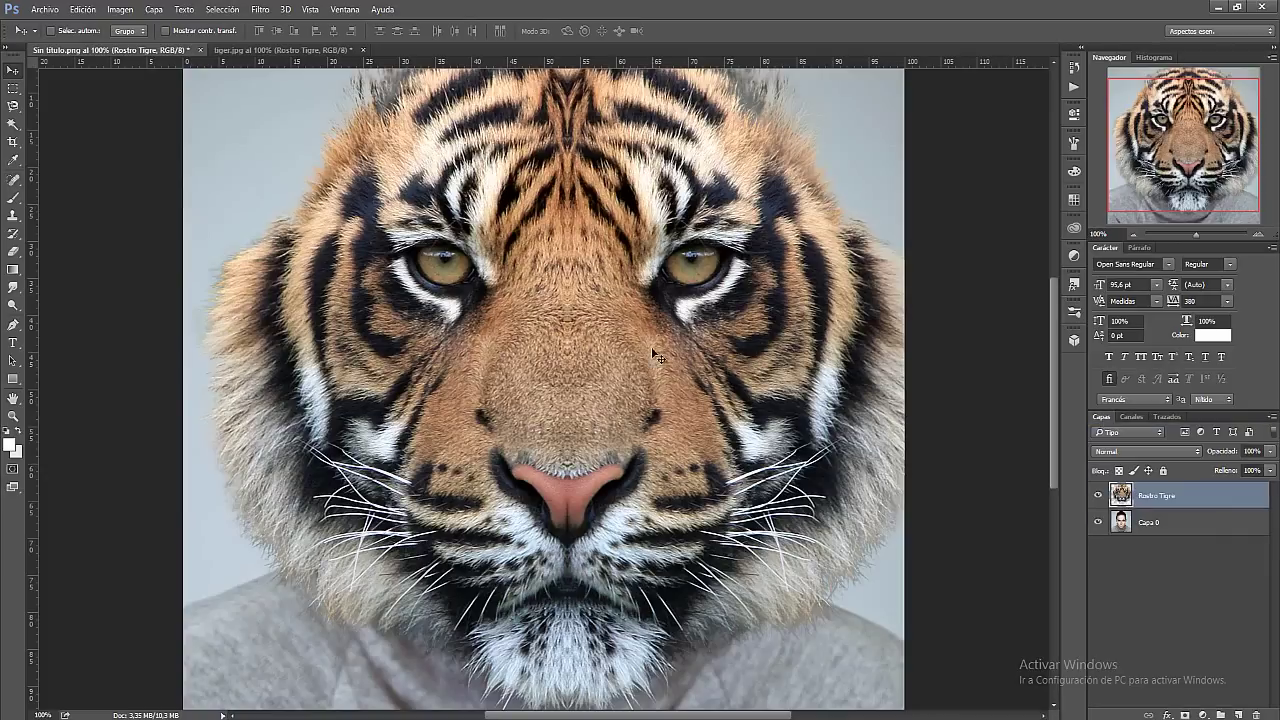
Move the tiger face up and left over her face and zoom out
drag(575, 347, 542, 302)
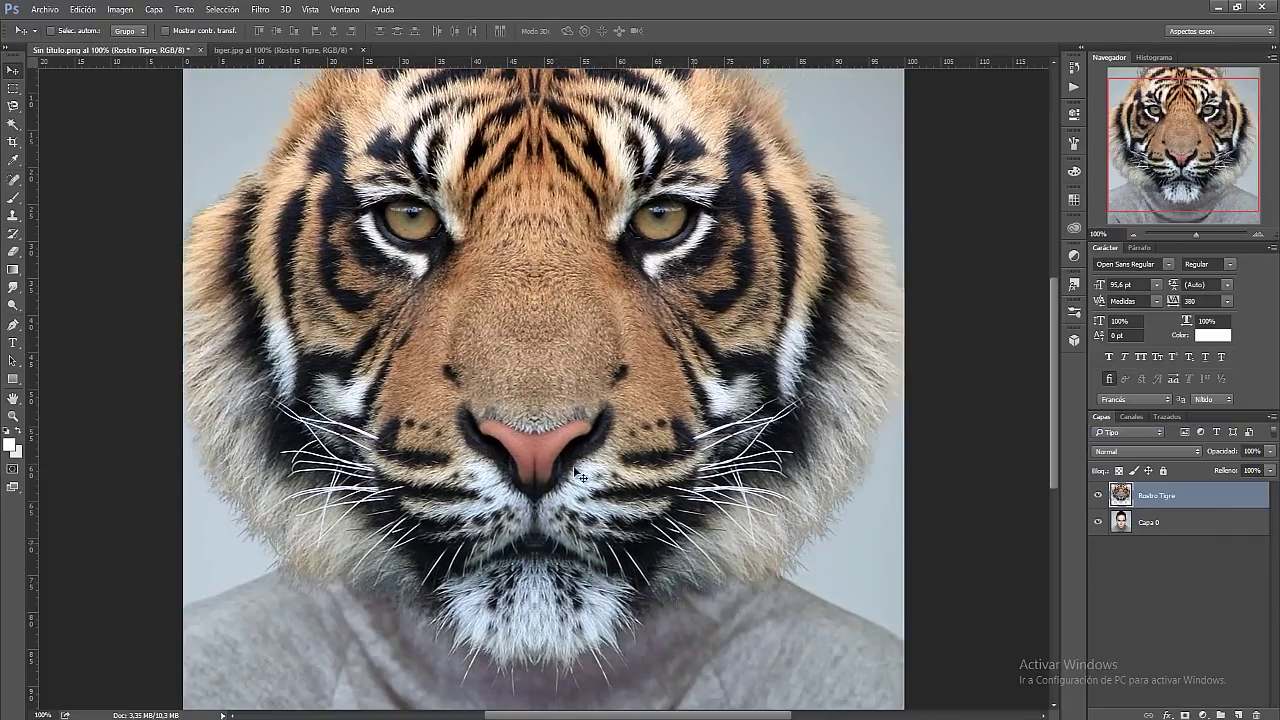
click(13, 415)
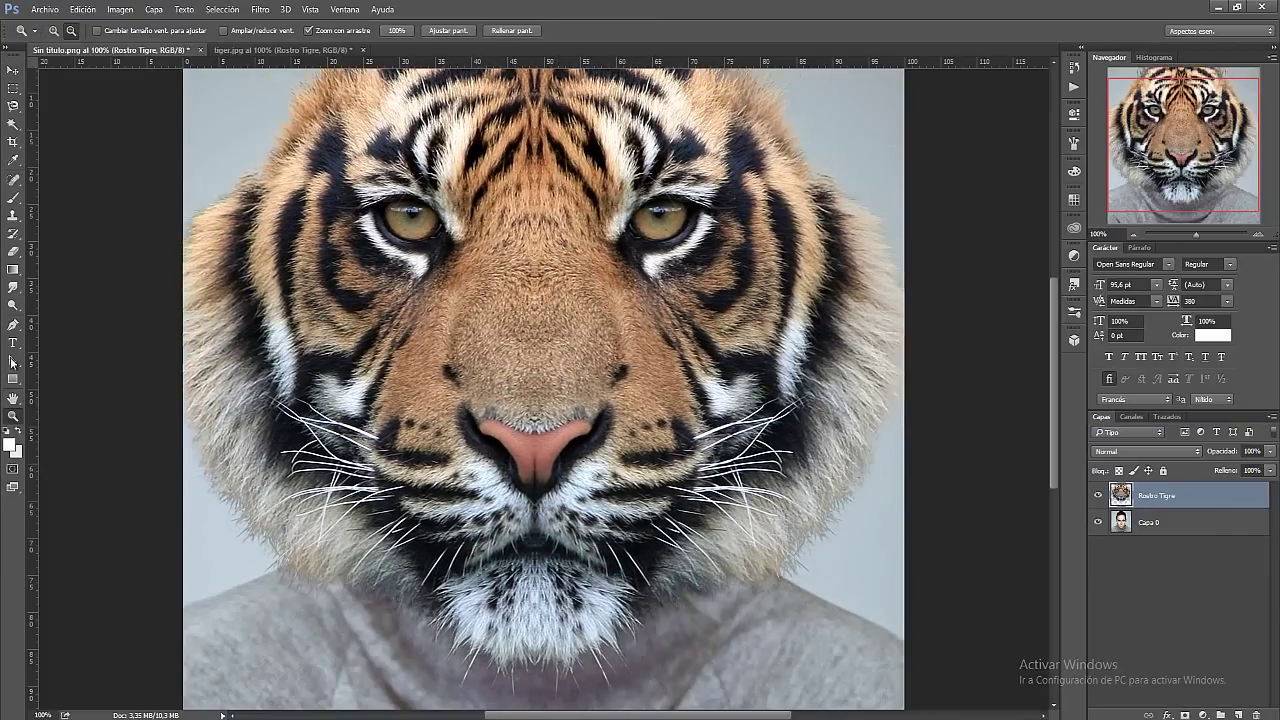
click(566, 253)
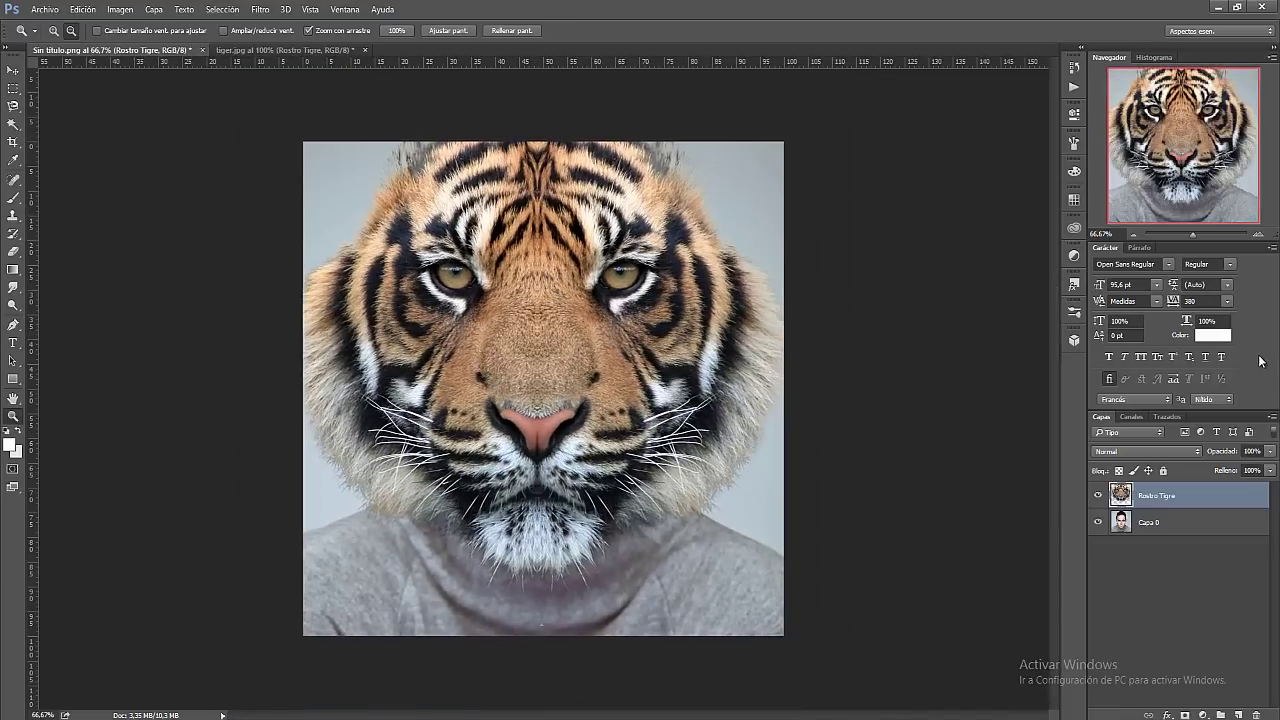
Lower the Rostro Tigre layer opacity to about 40% and view at 100%
click(1252, 452)
drag(1227, 451, 1215, 446)
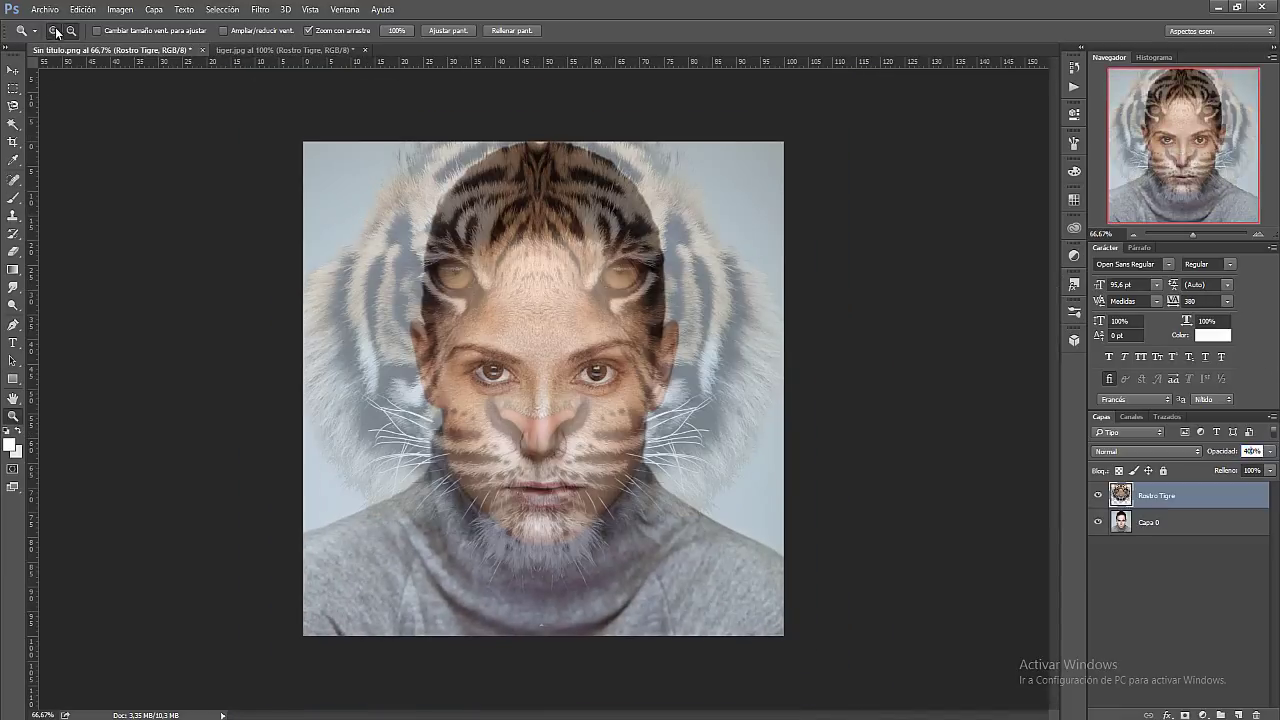
text(1000)
key(Return)
click(643, 276)
key(ctrl+1)
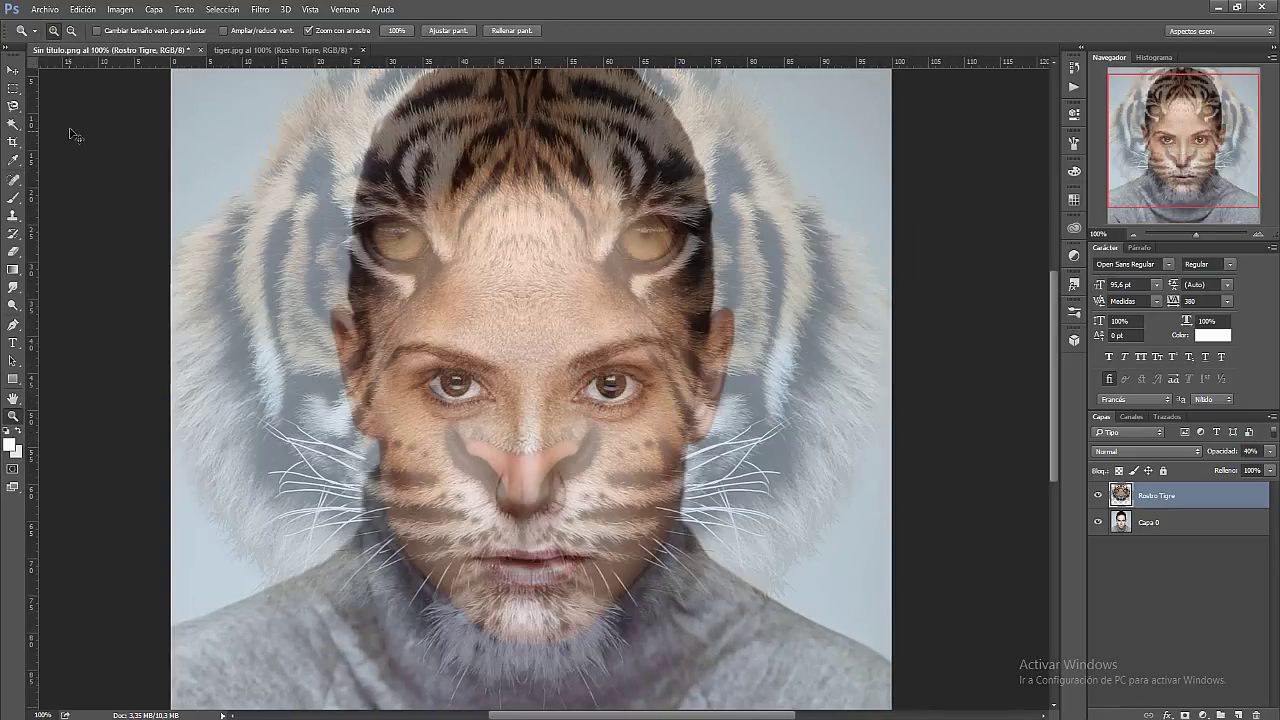
Scale the tiger face to about 73.5% and position it over her features
key(ctrl+t)
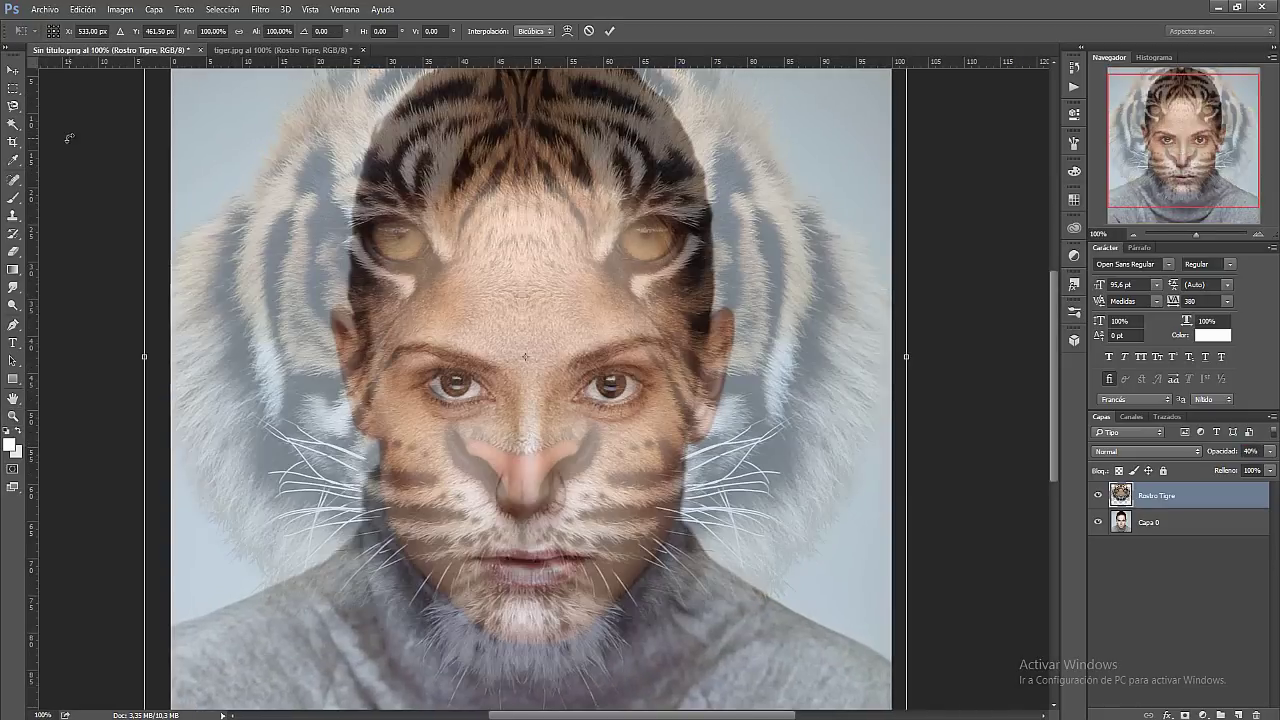
drag(408, 193, 459, 291)
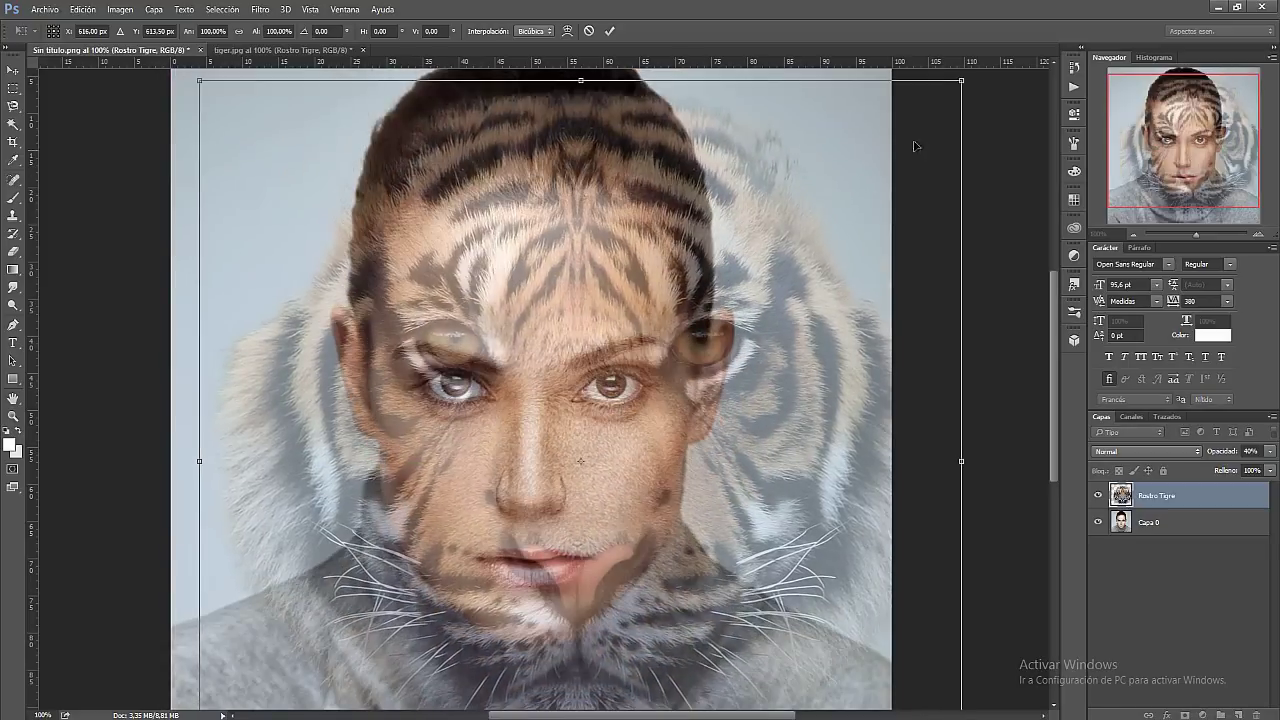
drag(961, 83, 757, 286)
mouse_move(542, 404)
mouse_down()
mouse_move(591, 275)
mouse_move(601, 289)
mouse_up()
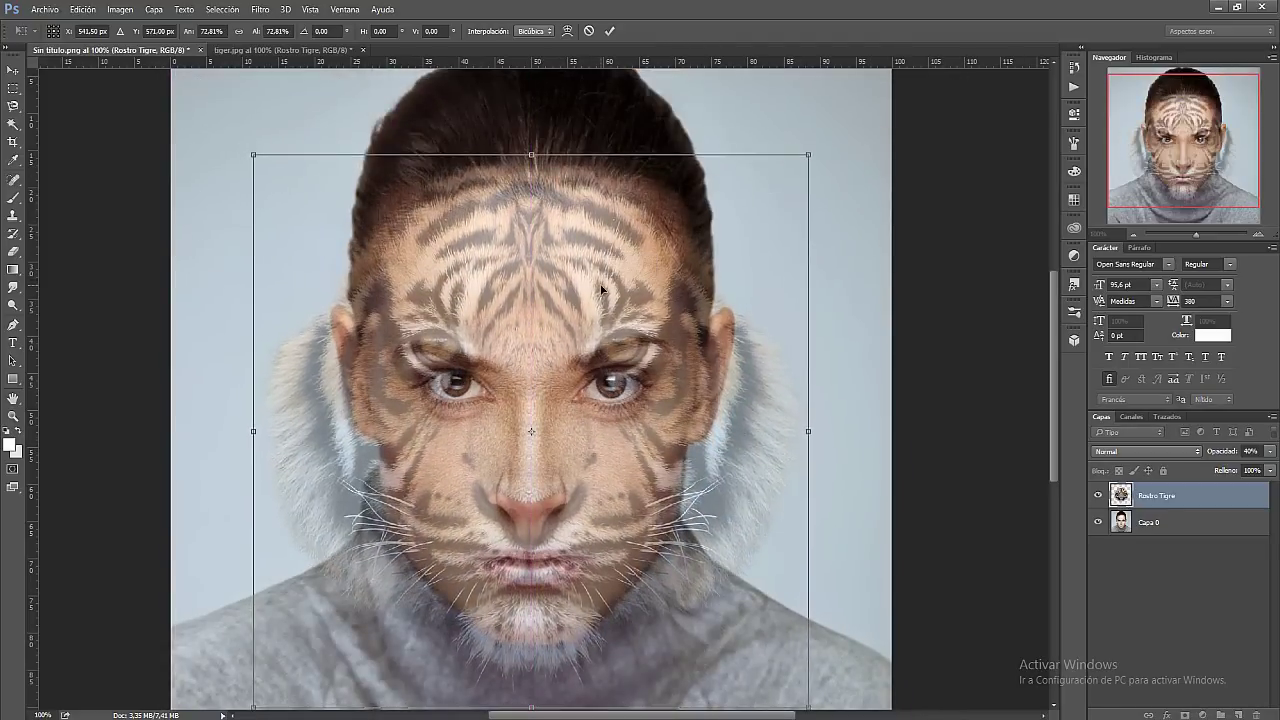
key(Up)
key(Up)
key(Up)
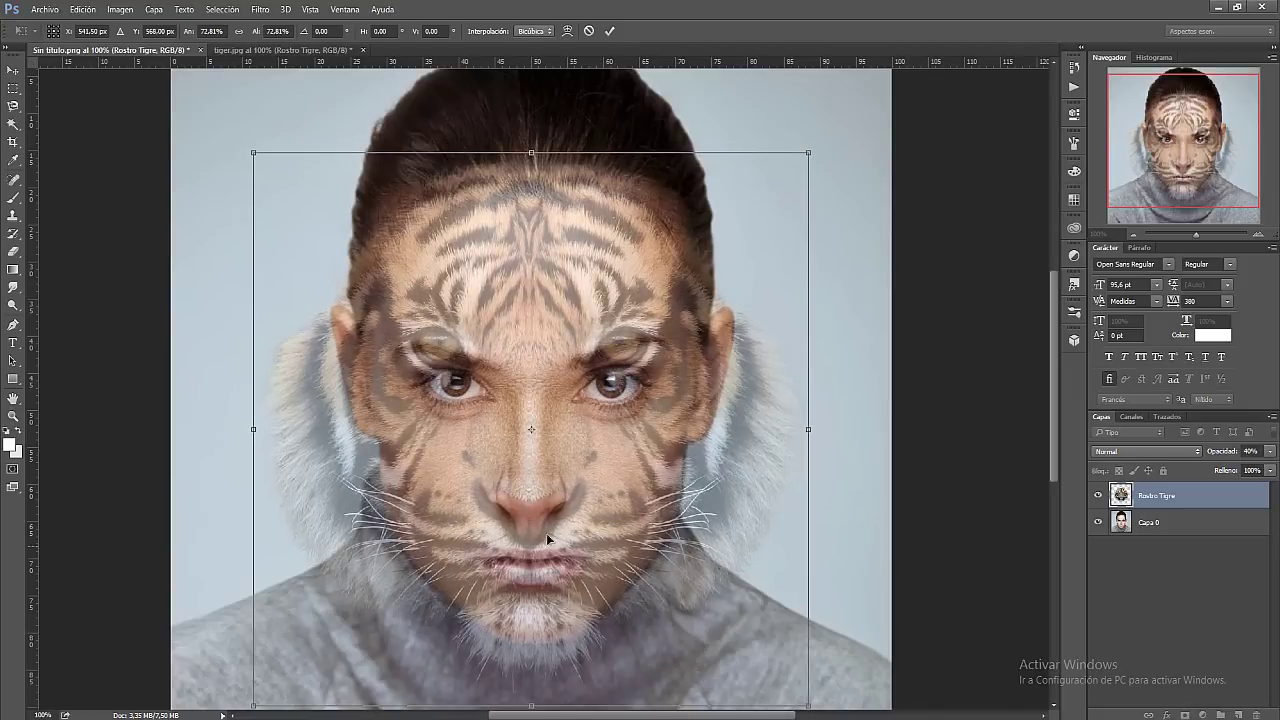
drag(538, 517, 538, 522)
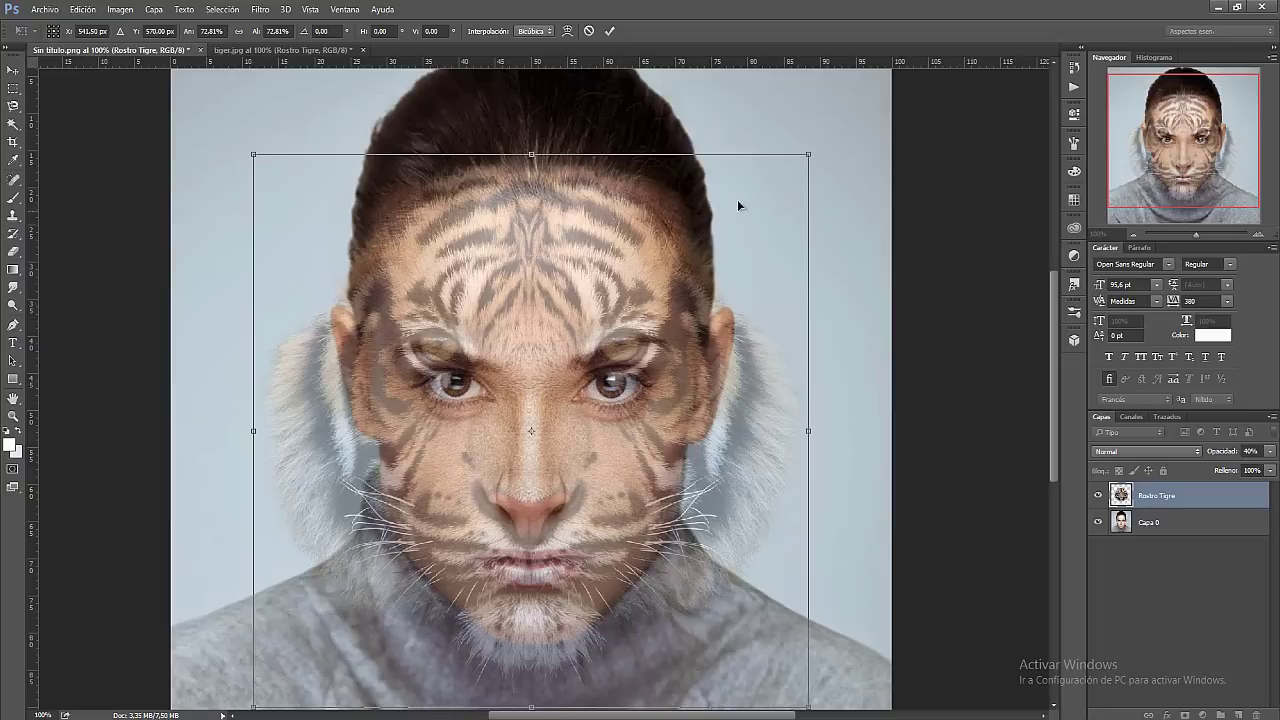
drag(811, 150, 818, 143)
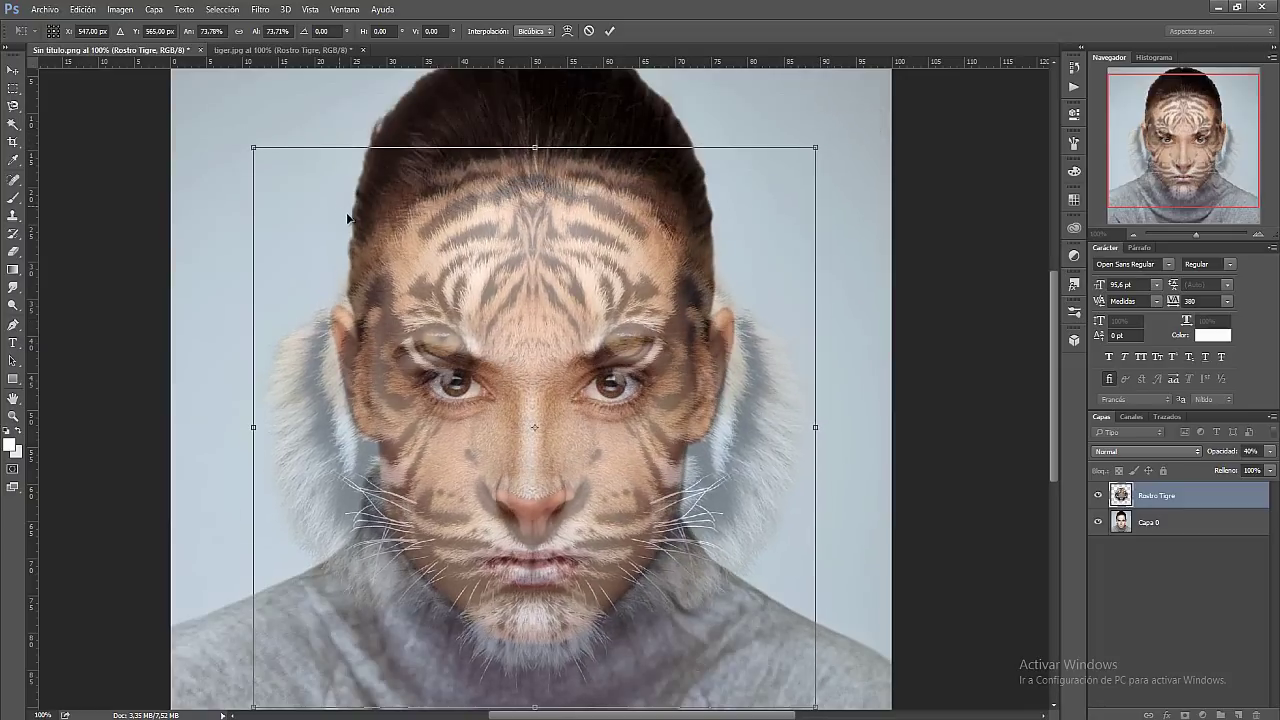
drag(254, 148, 256, 151)
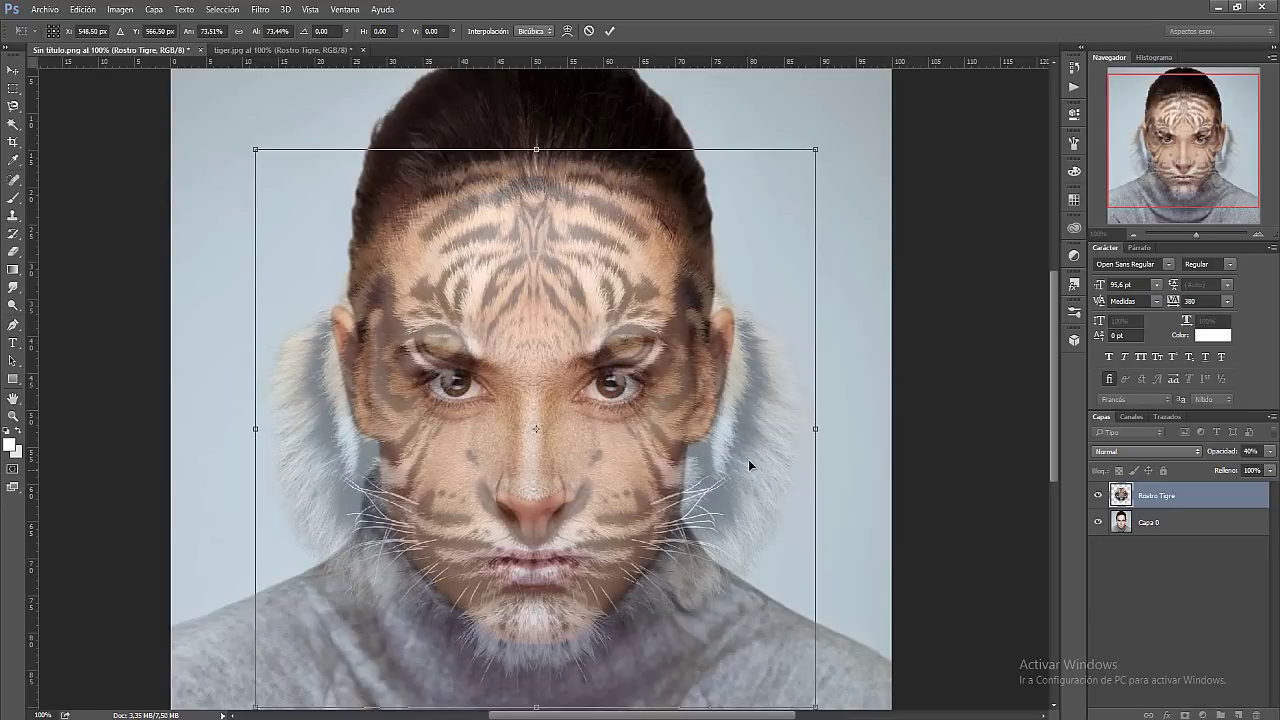
key(Up)
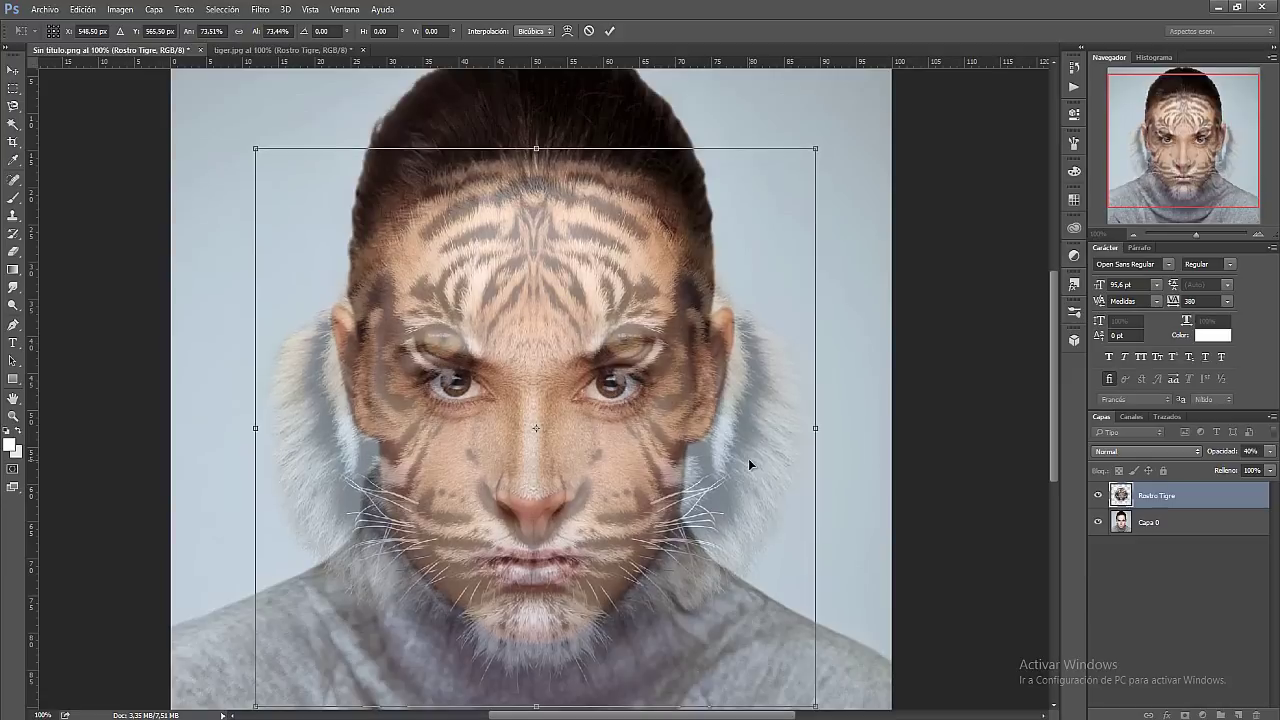
key(Up)
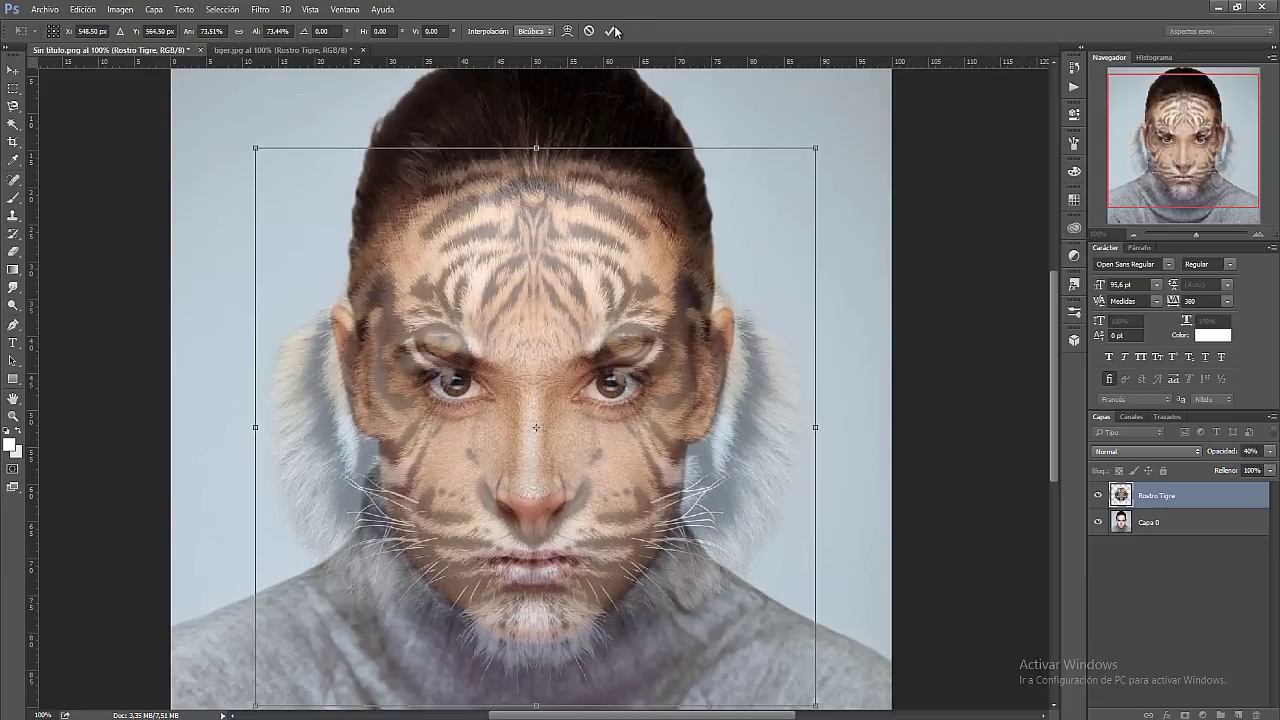
click(612, 31)
click(1272, 453)
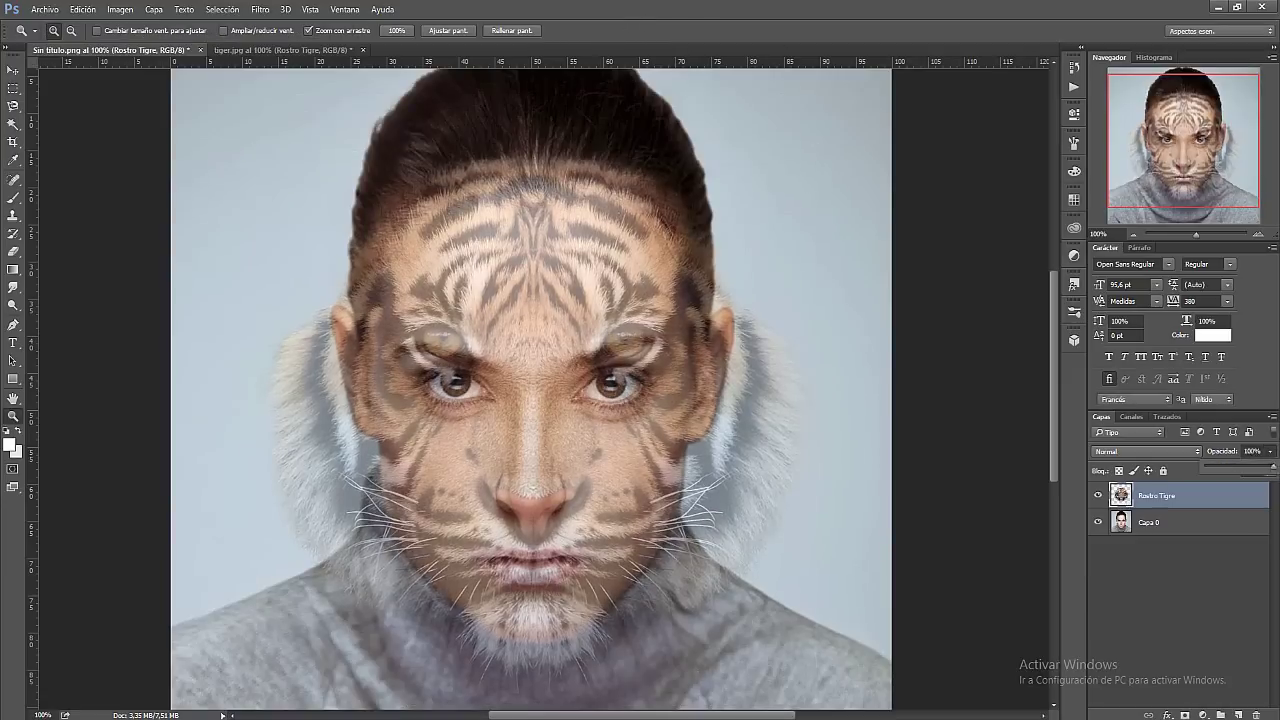
Fine-tune the tiger layer opacity to 41% and briefly preview Warp mode
drag(1272, 468, 1231, 468)
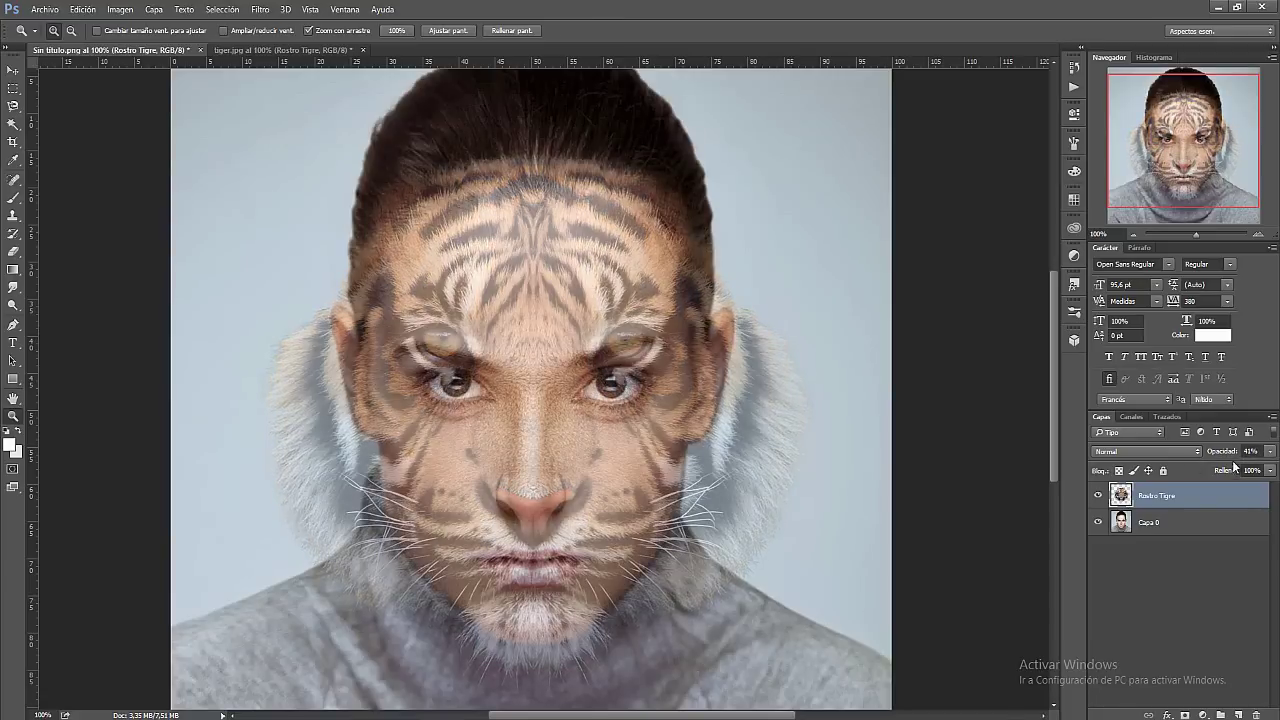
key(ctrl+t)
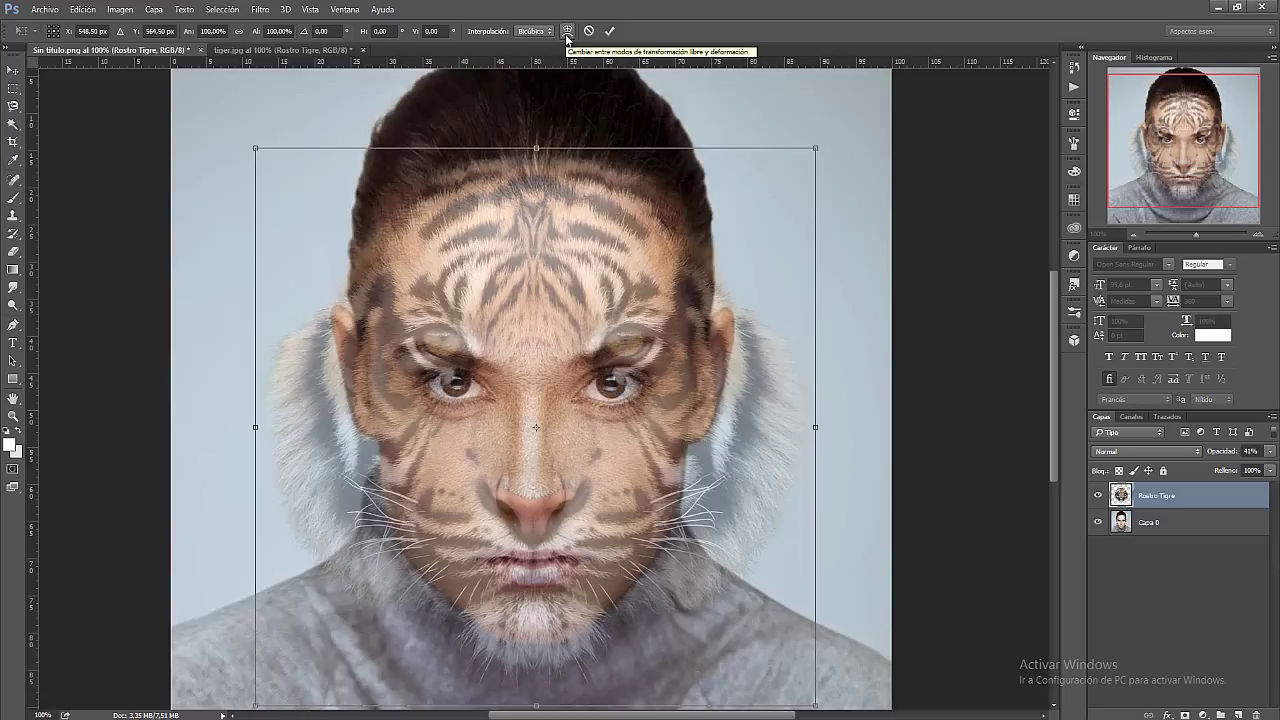
click(567, 31)
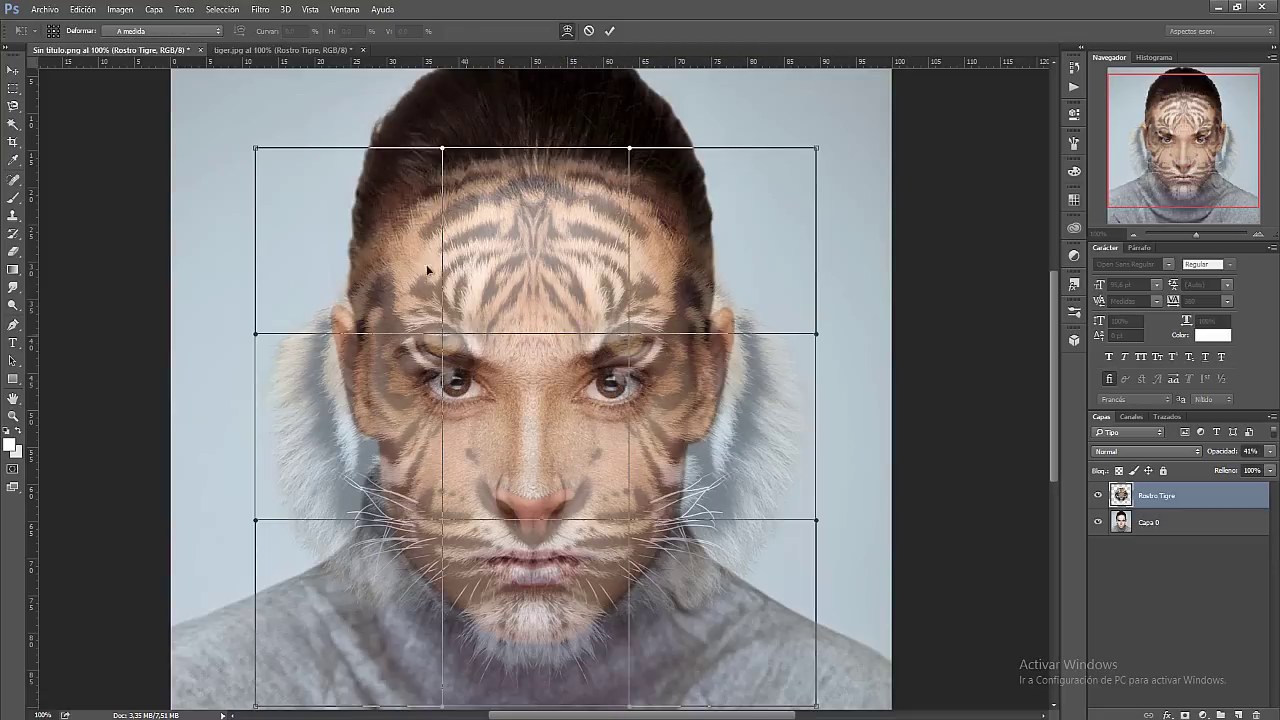
key(Return)
click(13, 416)
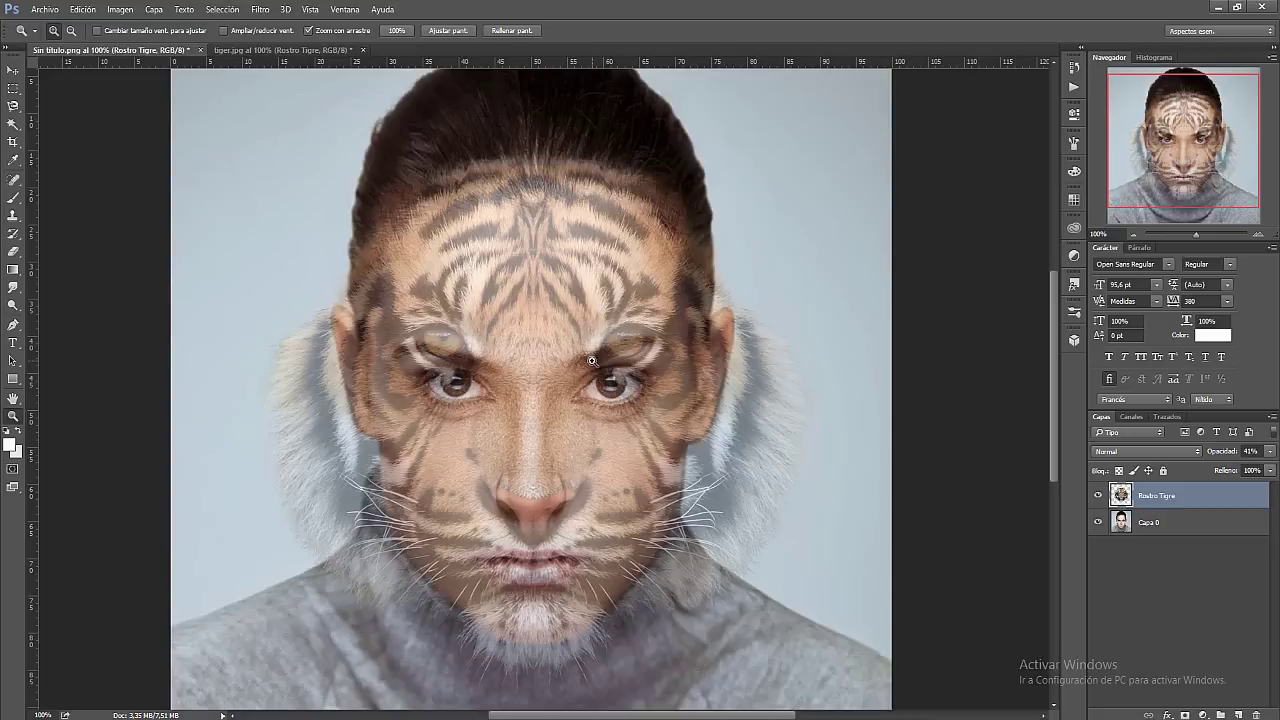
Zoom in to check the eyes, then return to 100% and recentre the image
click(592, 361)
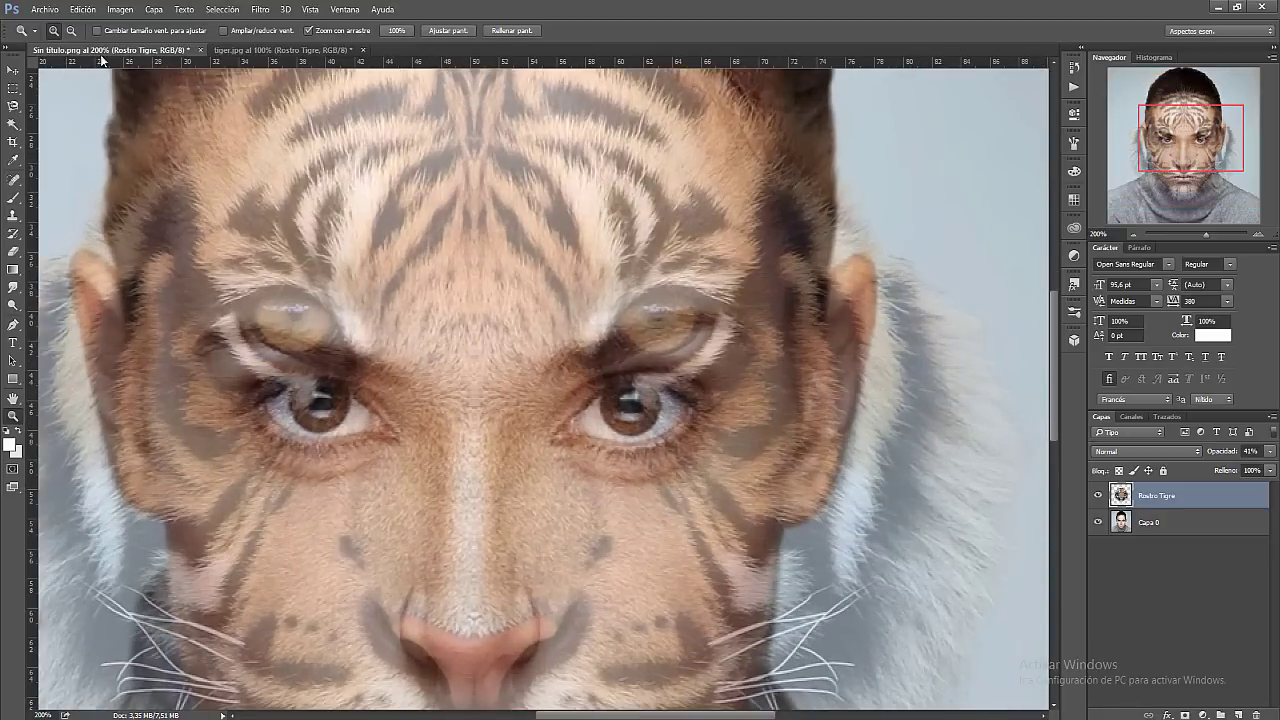
click(71, 30)
click(144, 120)
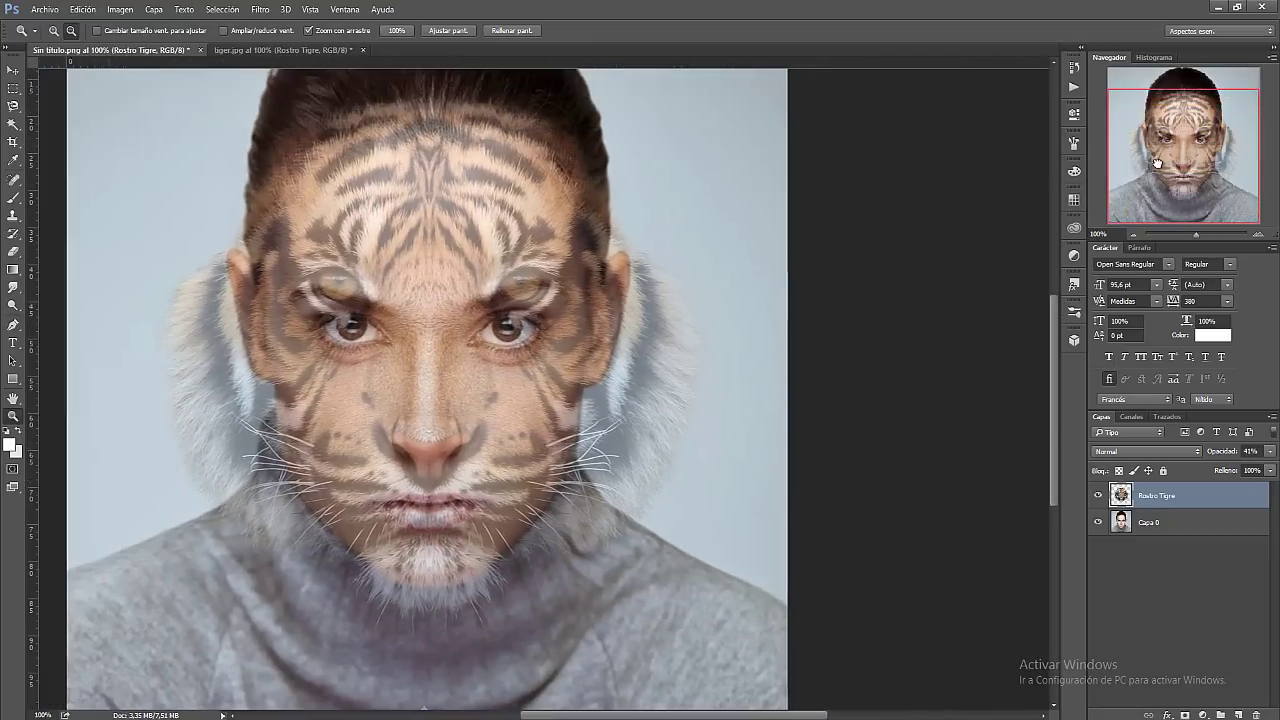
drag(1157, 162, 1137, 163)
key(ctrl+t)
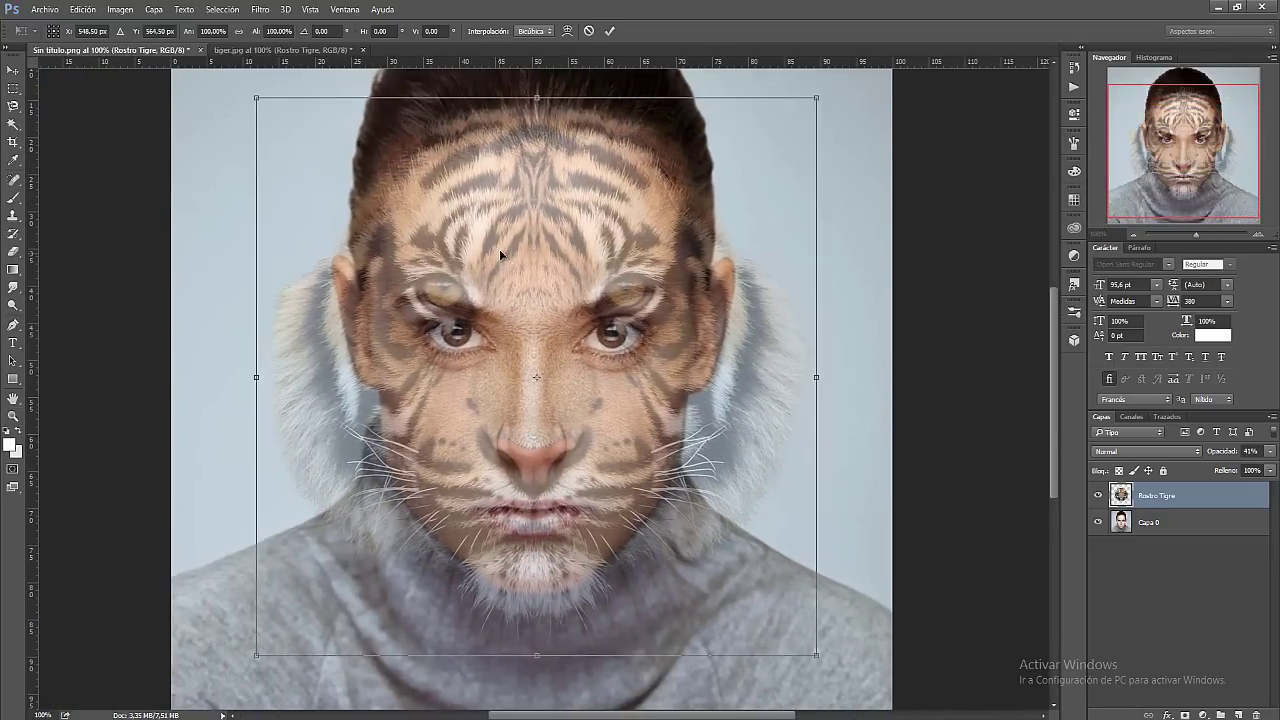
Warp the tiger face so its eyes and mouth start matching hers
click(567, 31)
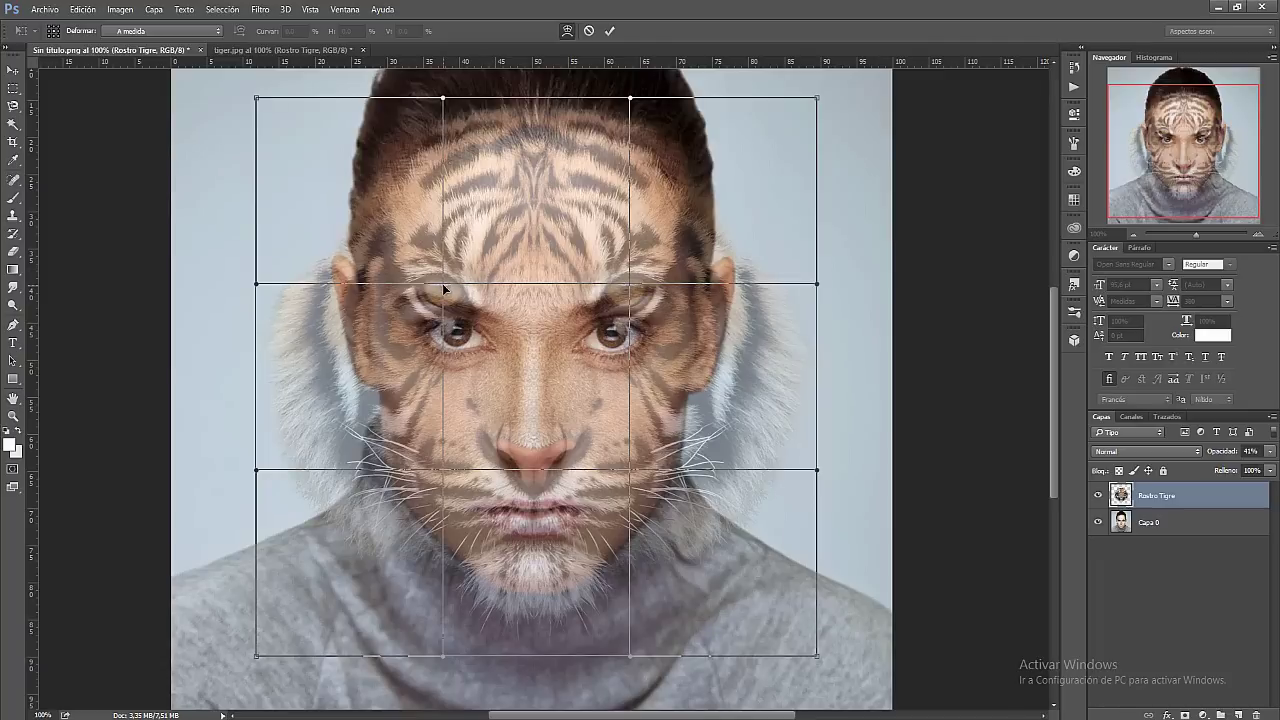
drag(444, 285, 458, 330)
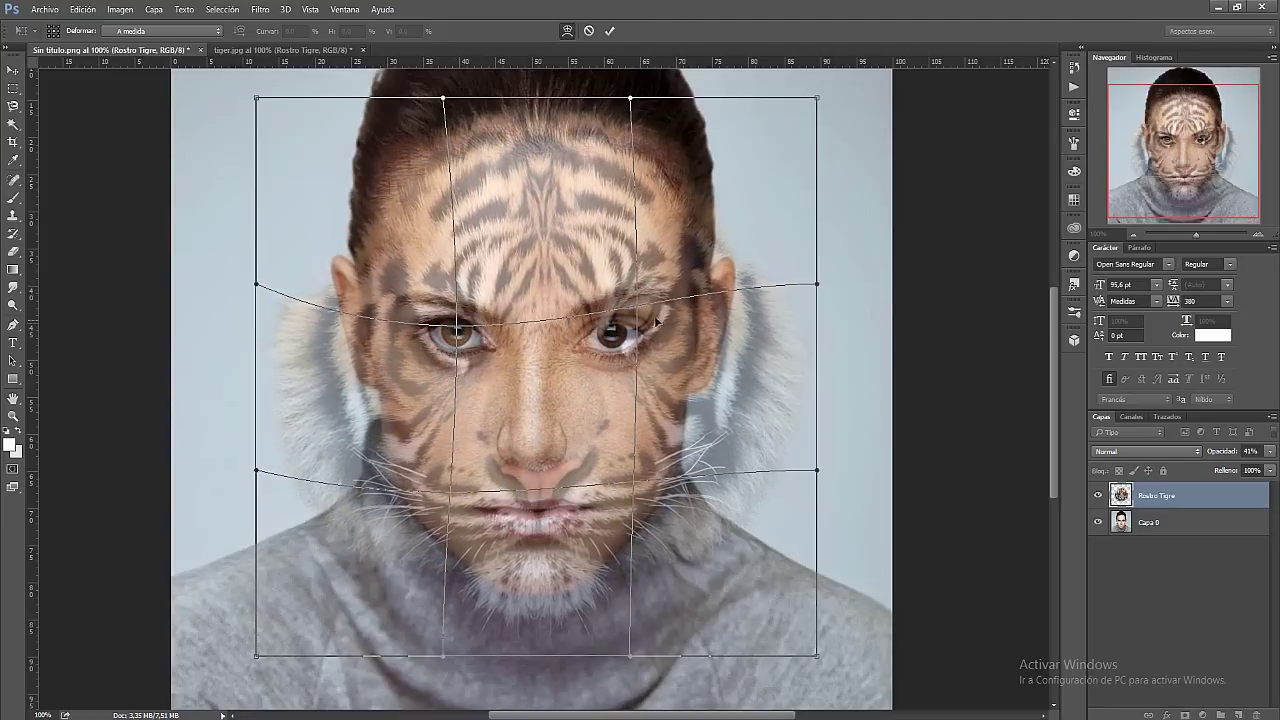
drag(650, 318, 634, 333)
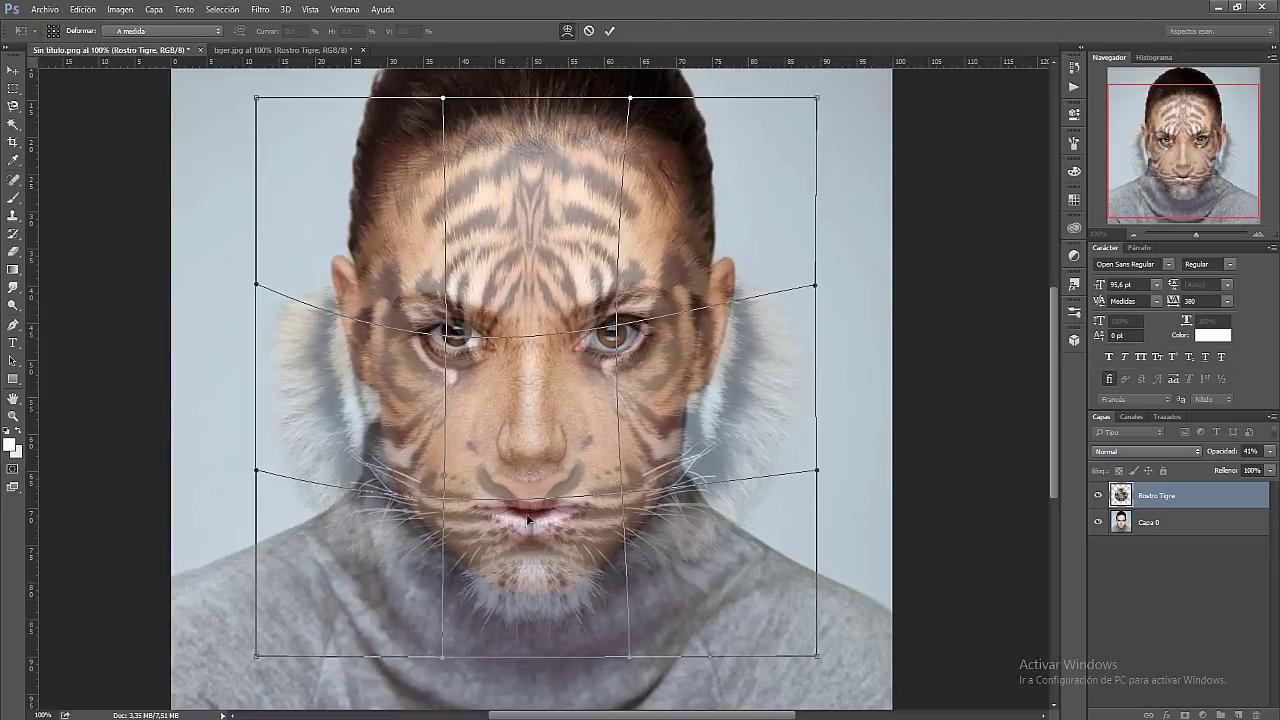
drag(526, 513, 530, 486)
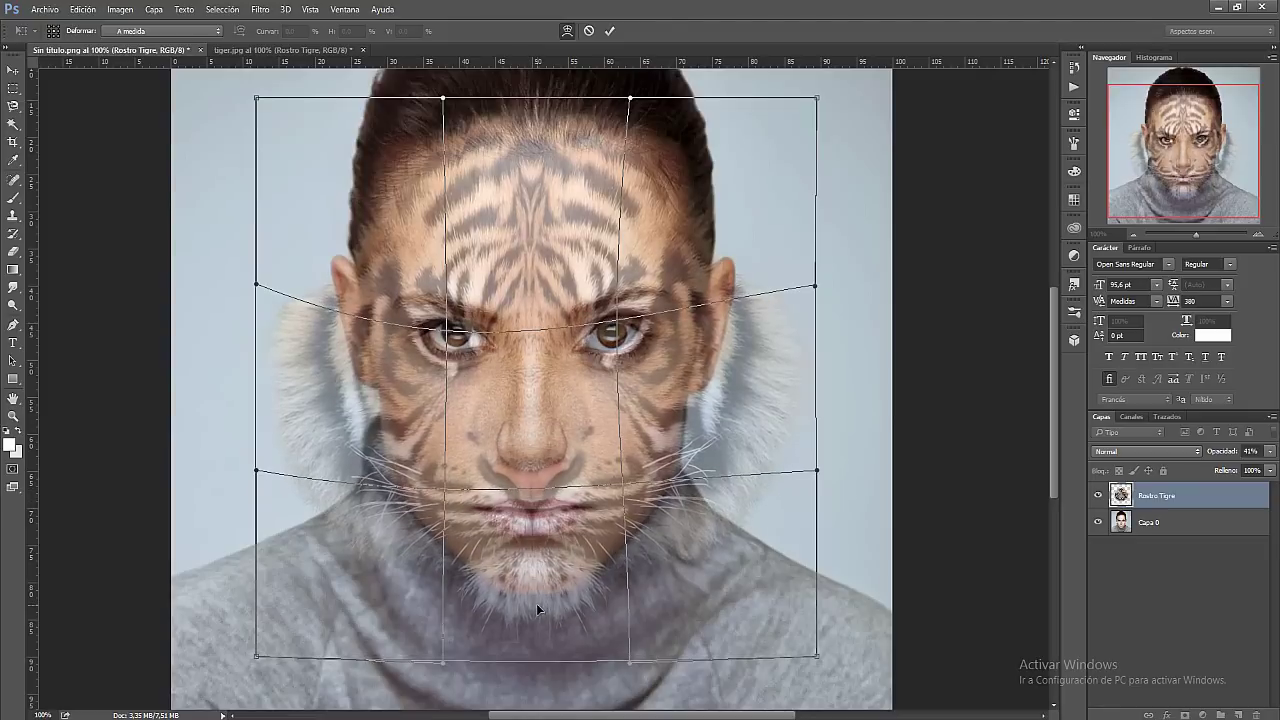
drag(536, 599, 532, 486)
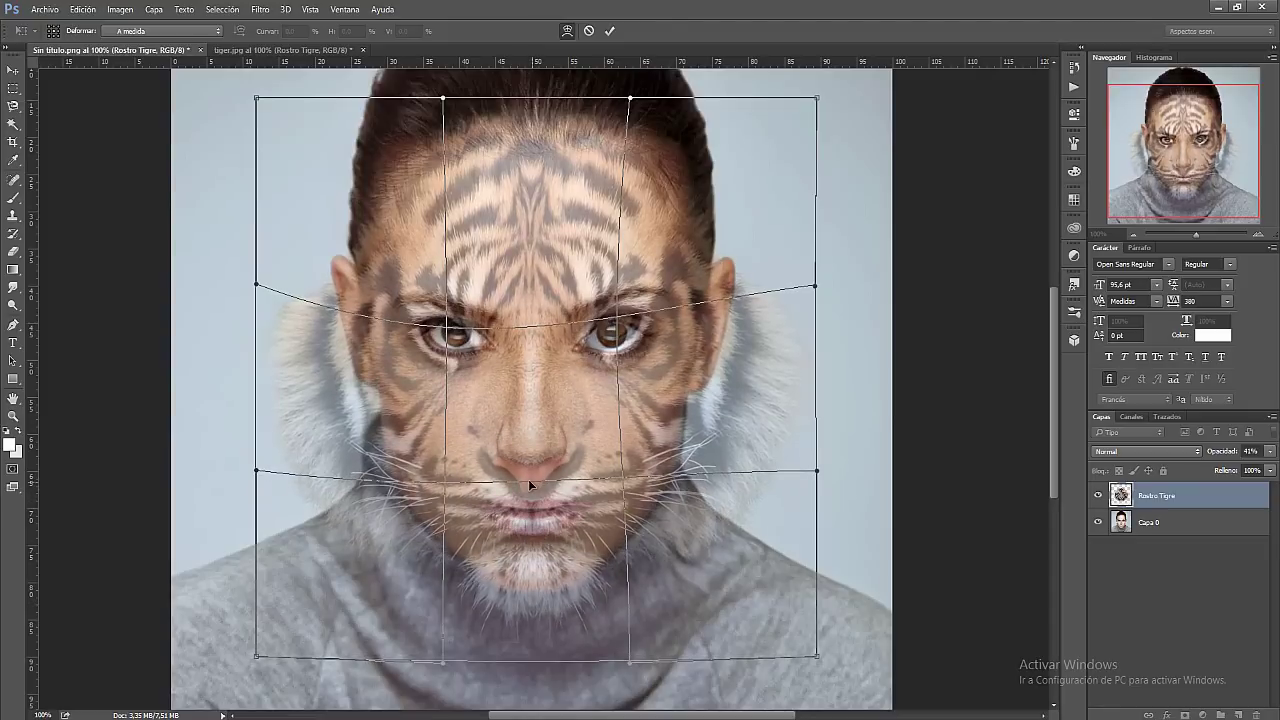
Refine the warp to align the eyes and mouth and narrow the cheeks
scroll(720, 193, up, 2)
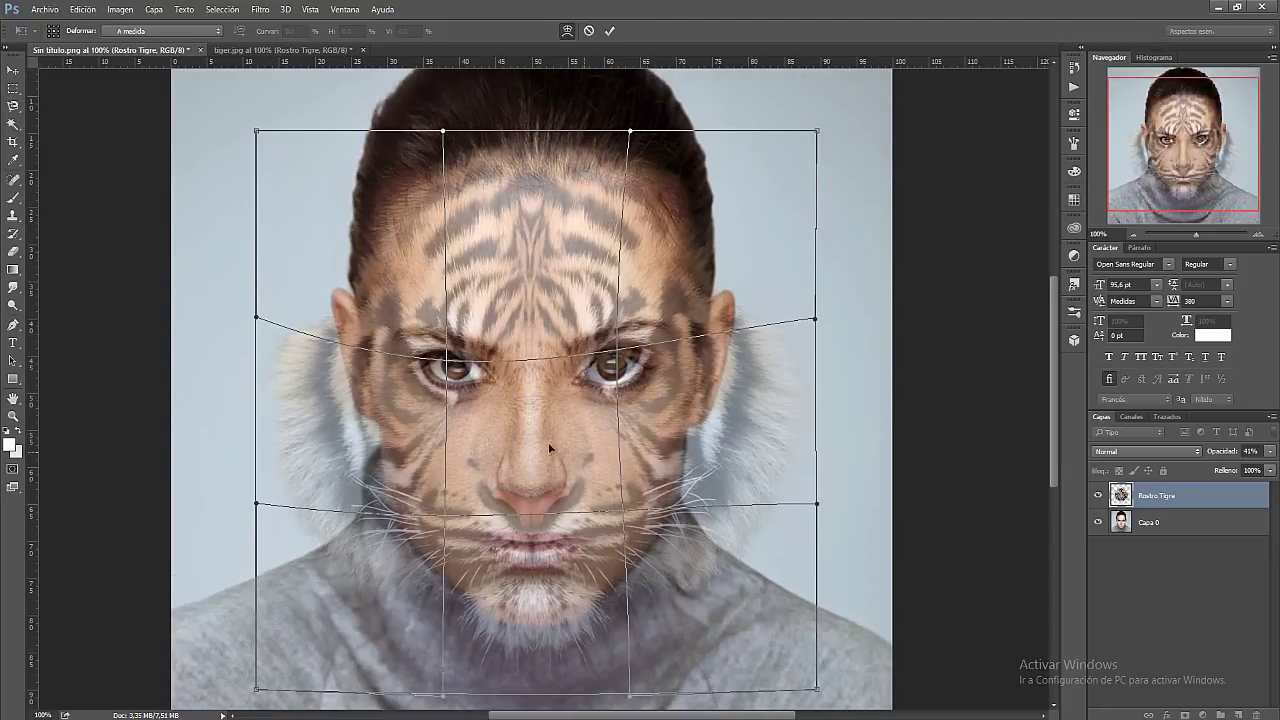
drag(463, 373, 462, 372)
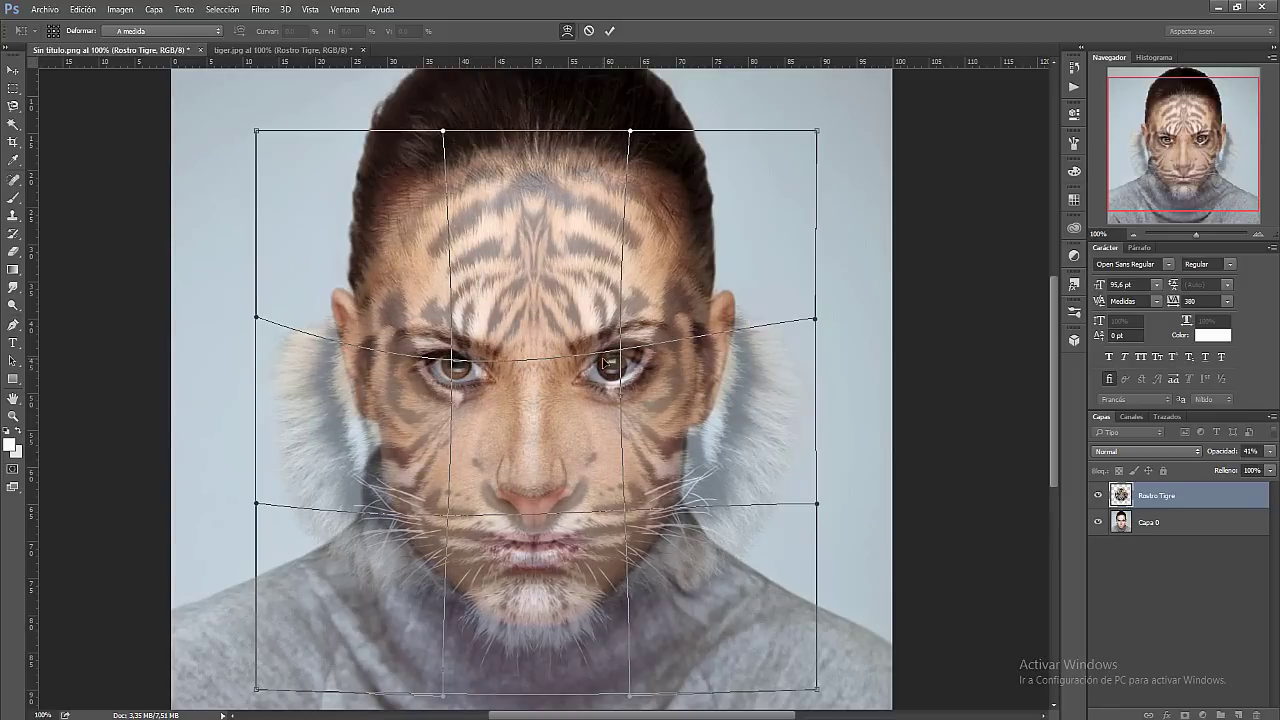
drag(625, 370, 624, 378)
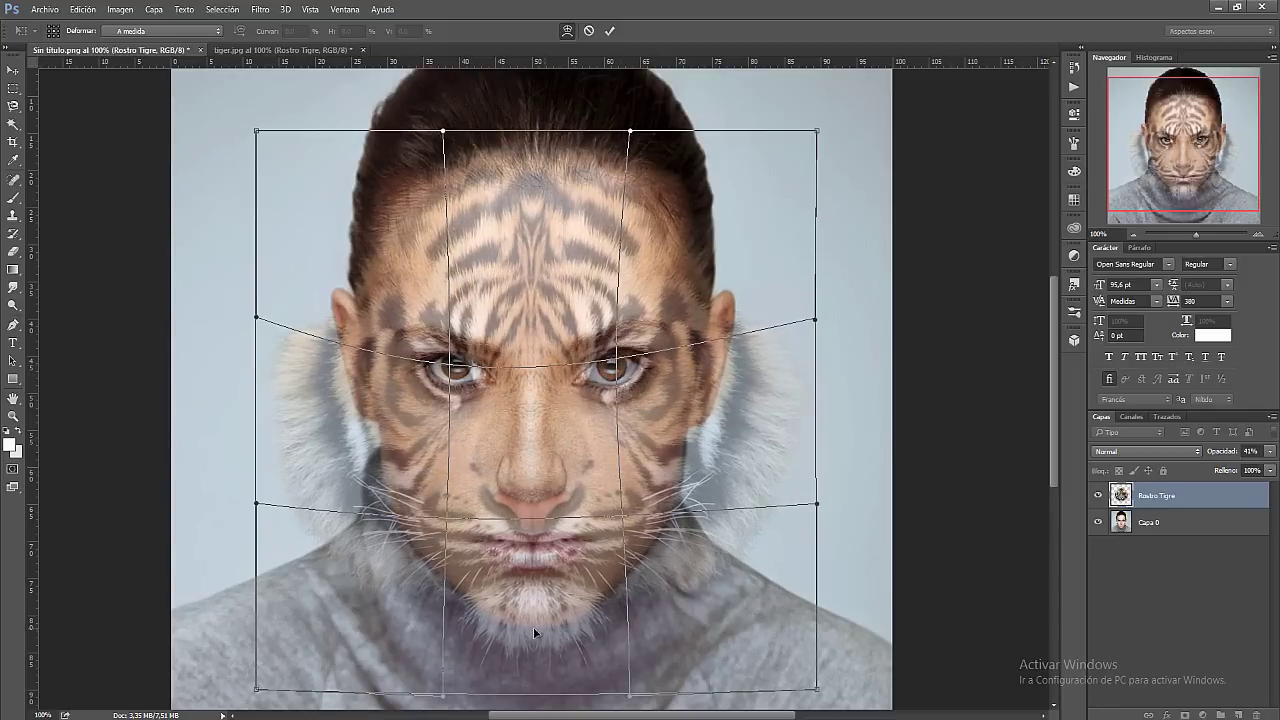
drag(531, 546, 529, 507)
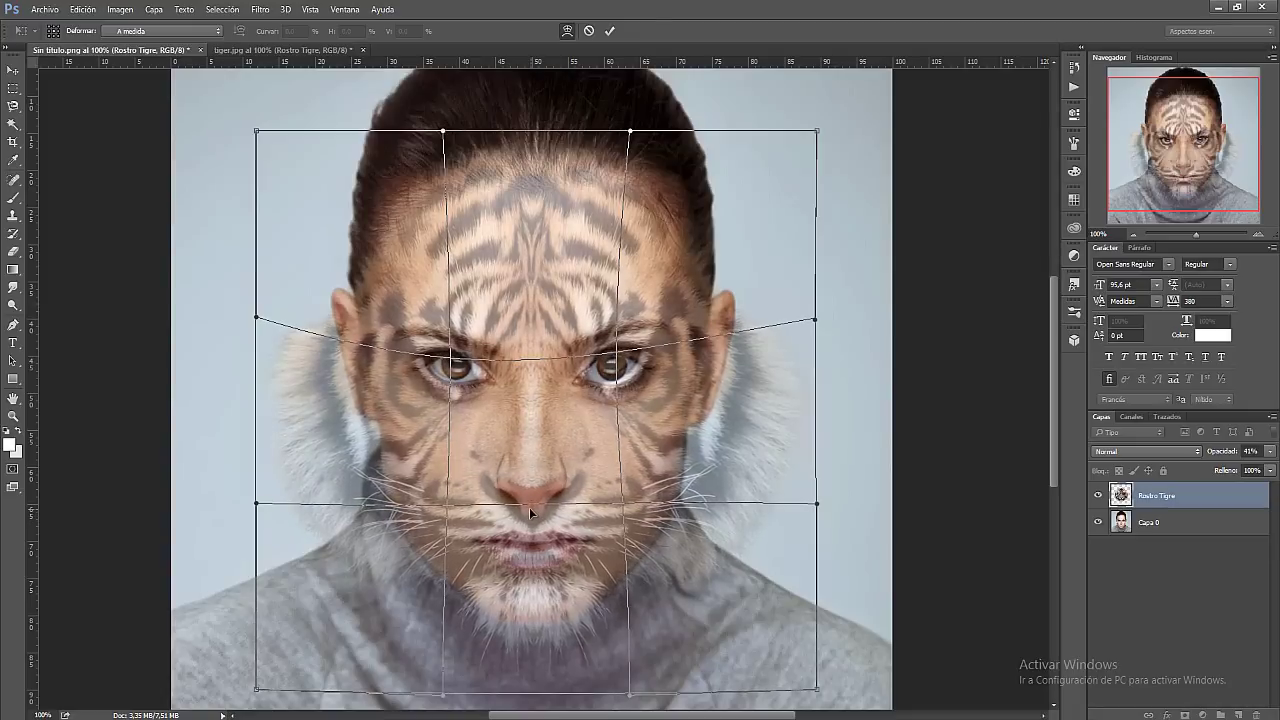
drag(531, 516, 529, 511)
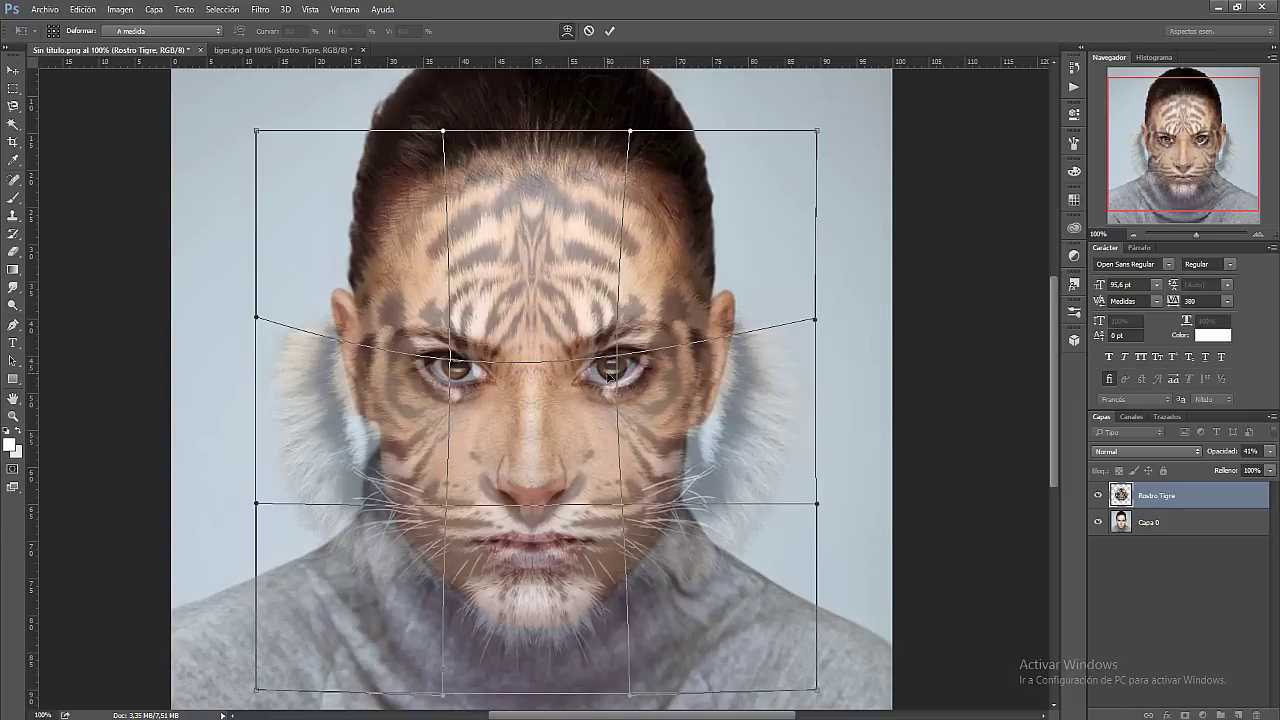
drag(606, 376, 610, 380)
drag(462, 376, 460, 374)
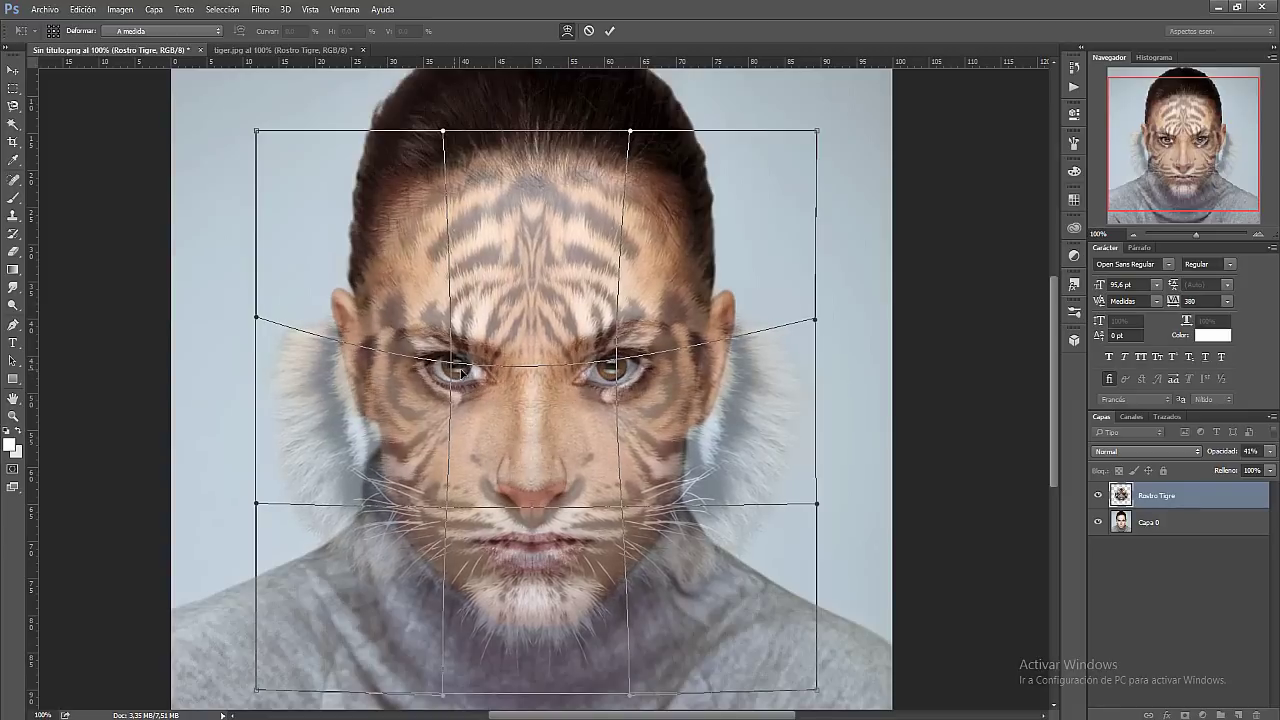
drag(375, 404, 385, 404)
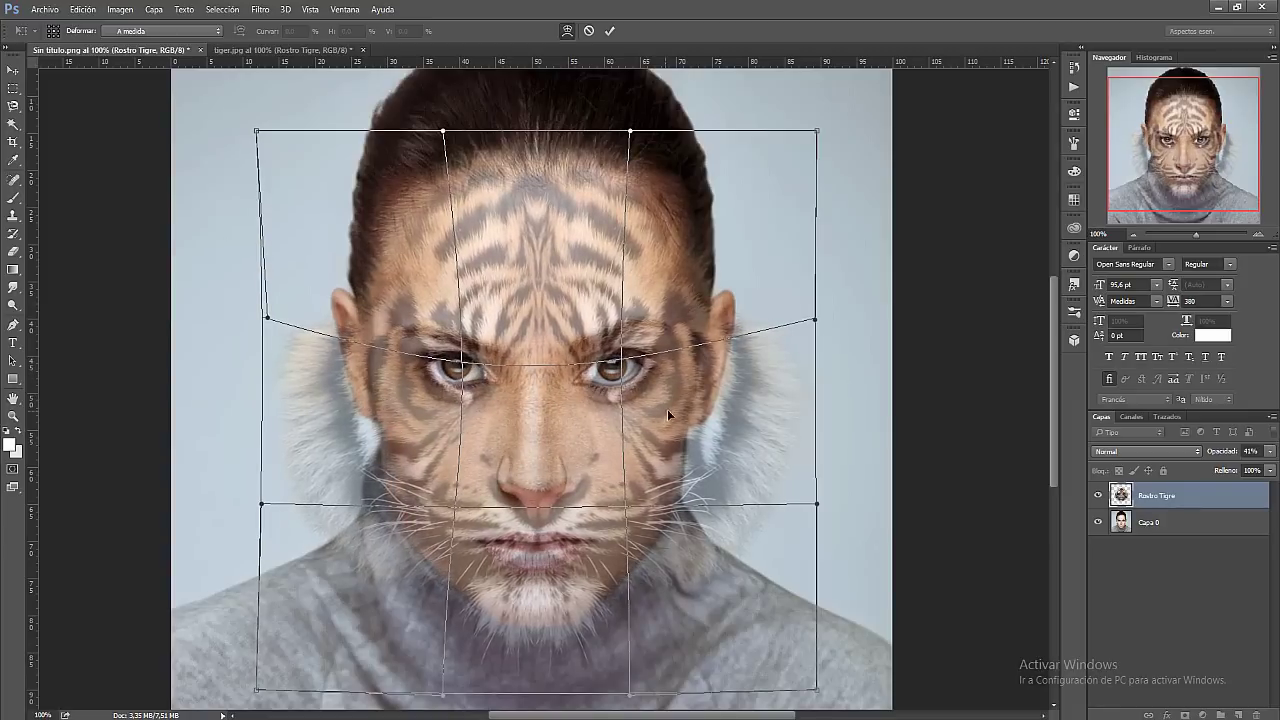
drag(704, 402, 694, 399)
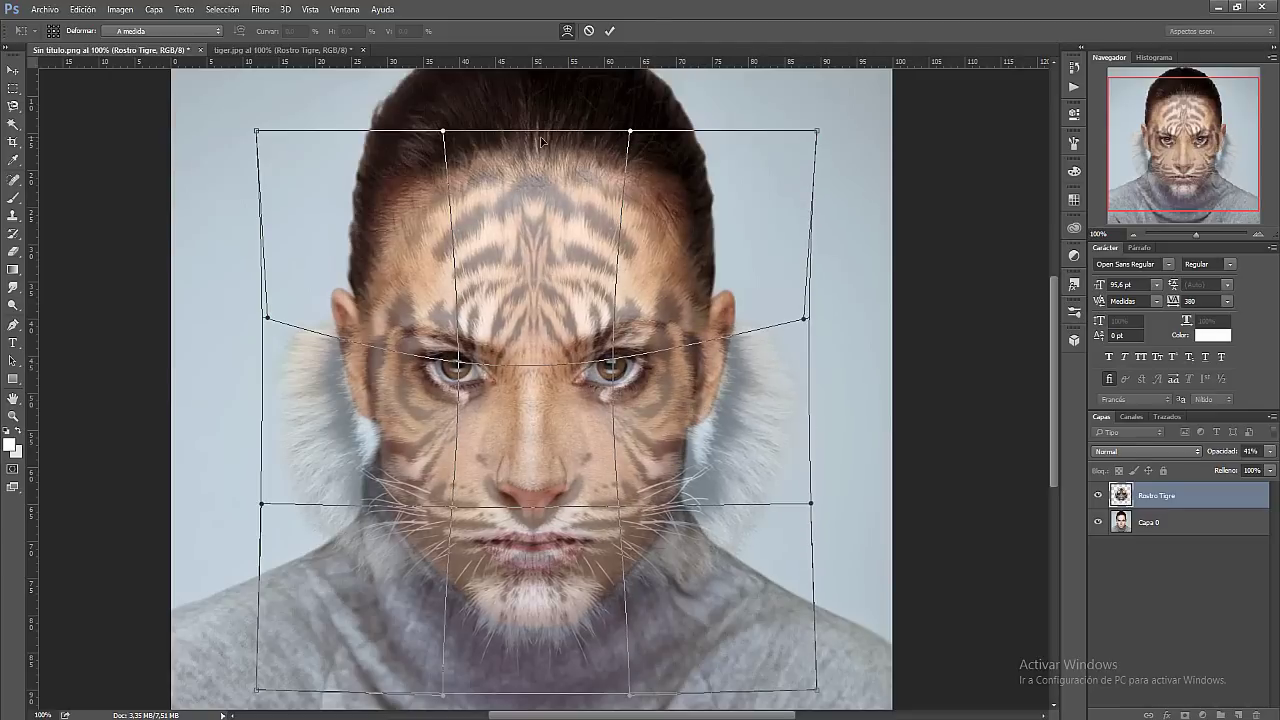
Stretch the tiger forehead upward on both sides
scroll(537, 139, up, 2)
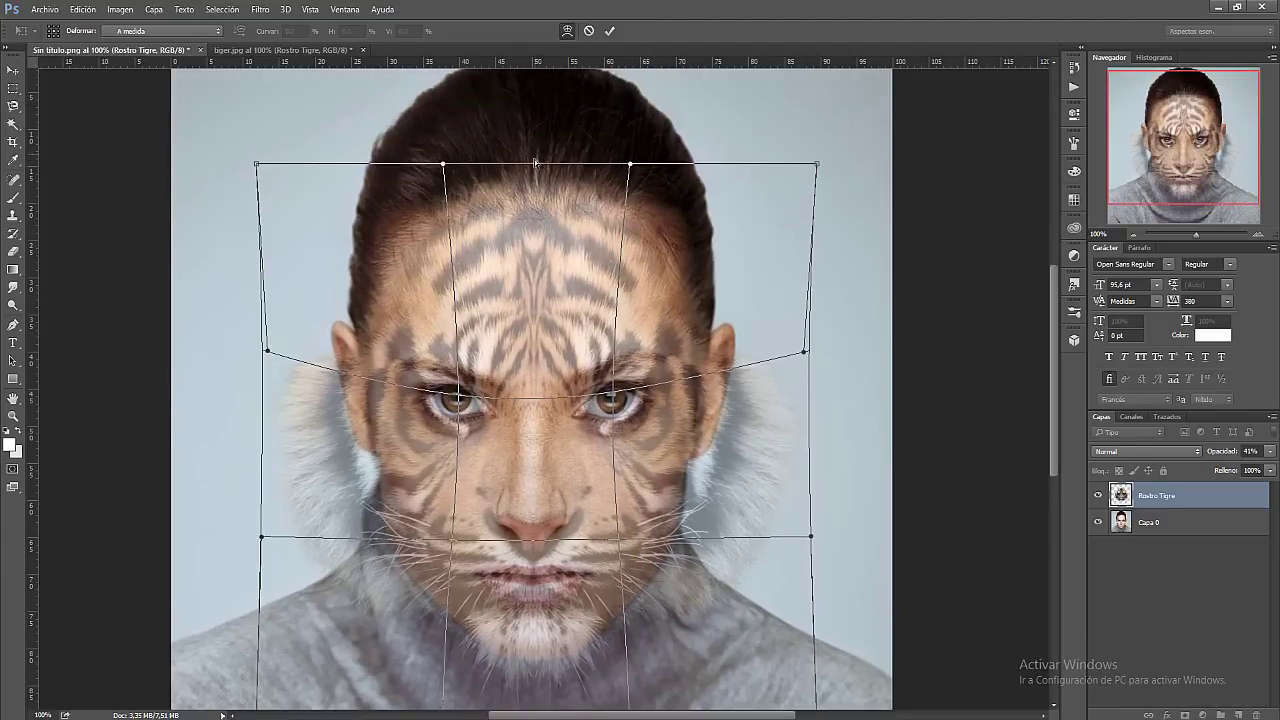
drag(537, 168, 537, 151)
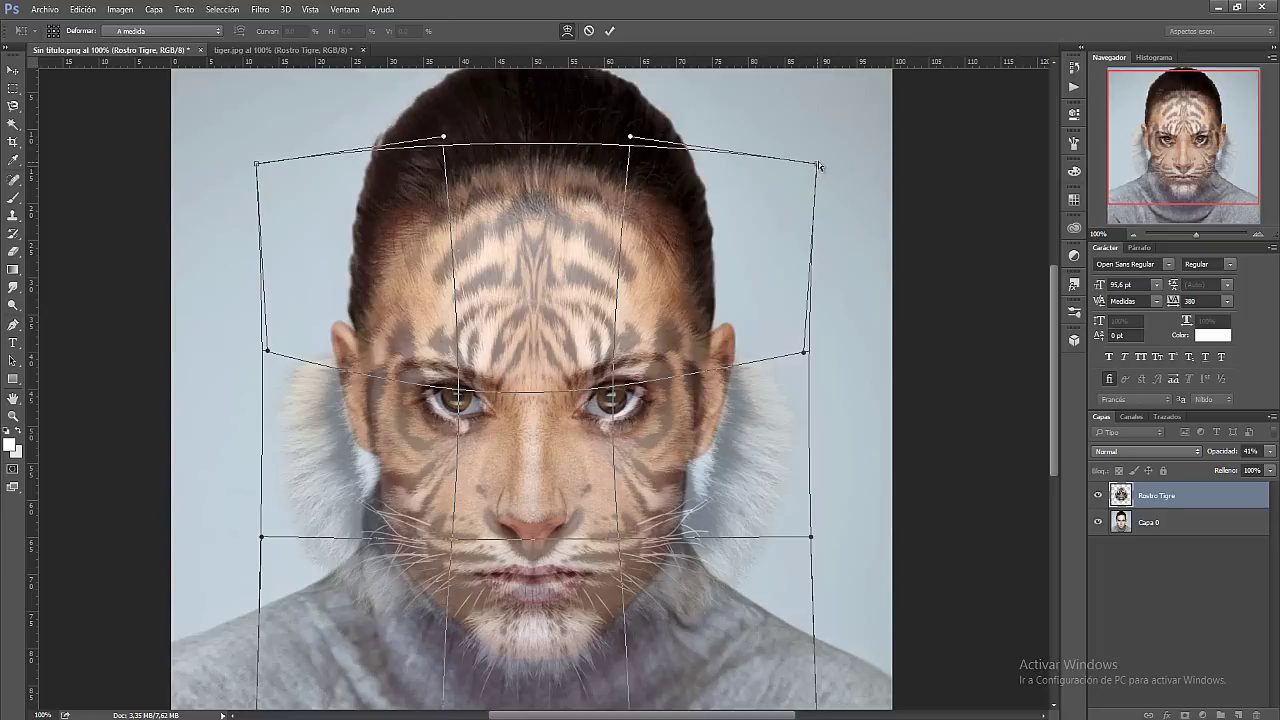
drag(819, 165, 841, 144)
drag(256, 167, 240, 140)
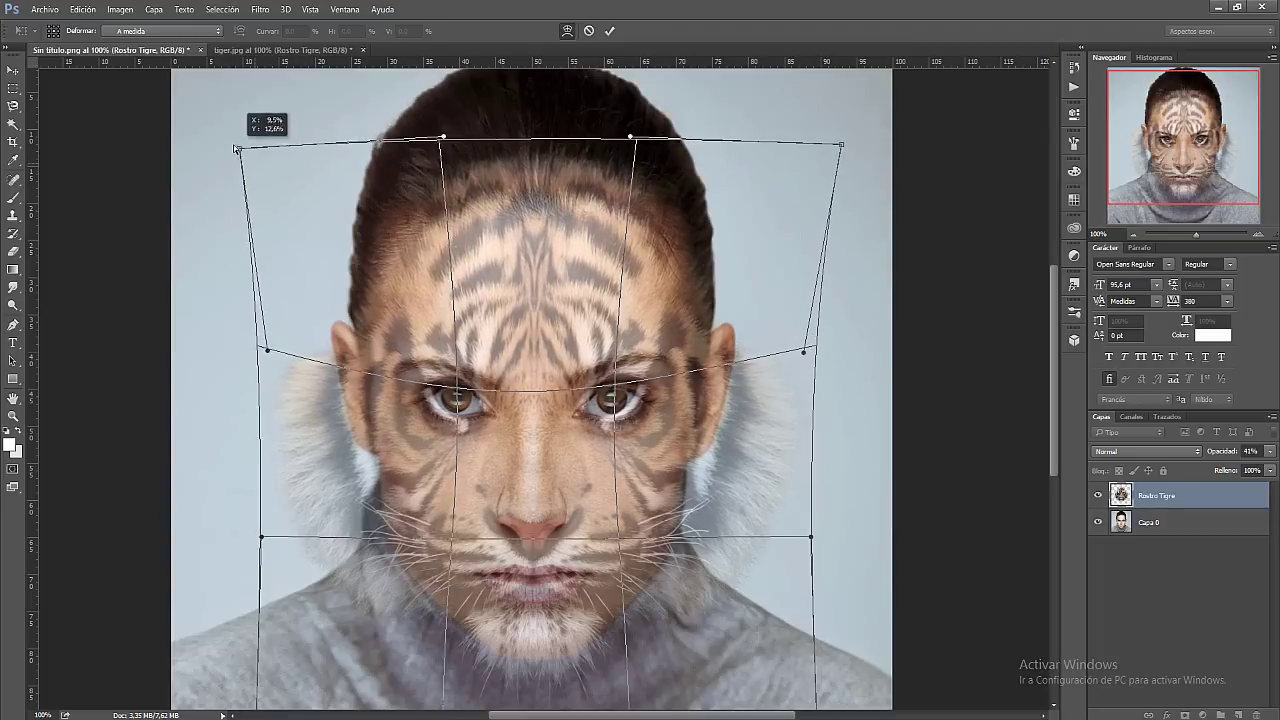
scroll(527, 528, down, 3)
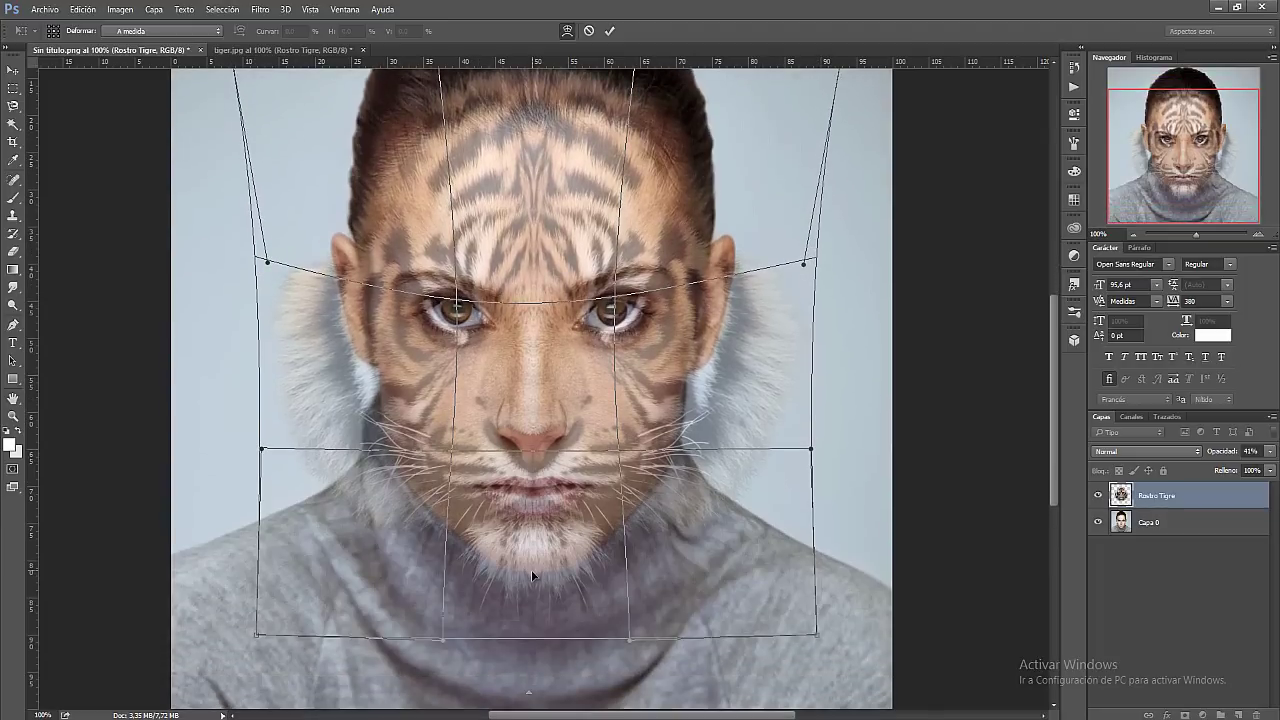
Reshape the tiger's nose line, bottom edge and chin fur under her chin
drag(533, 576, 531, 586)
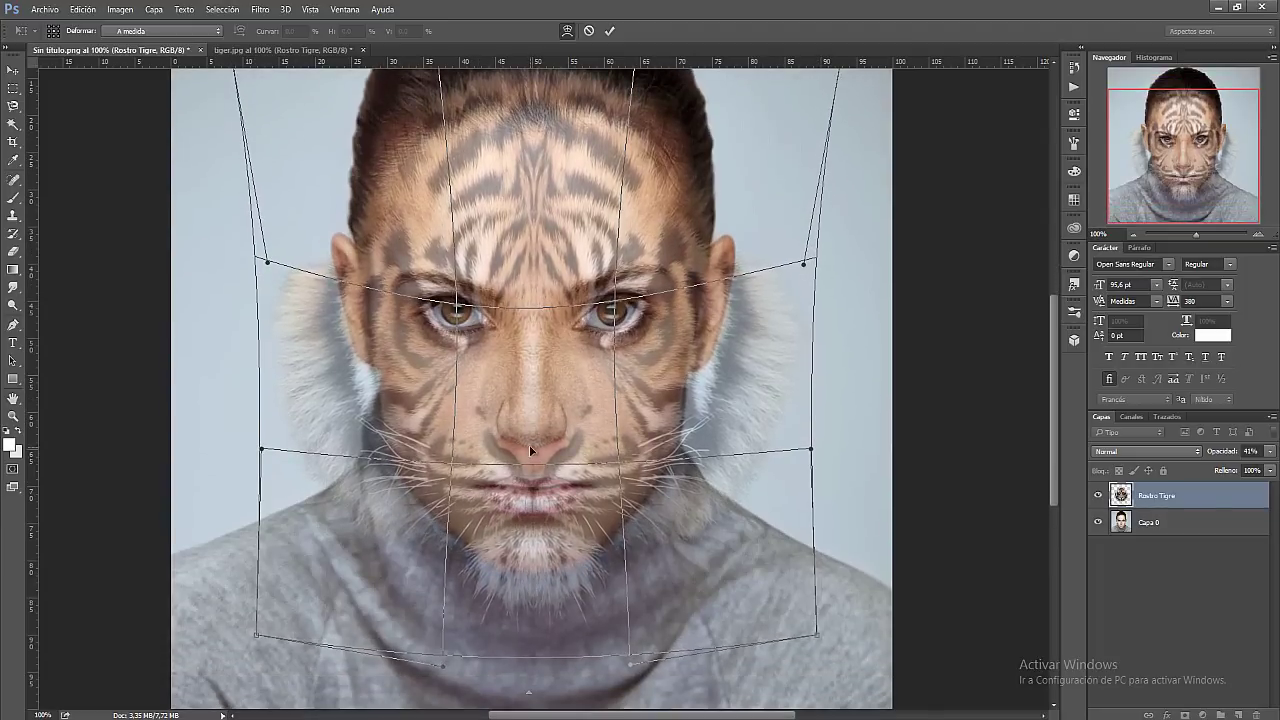
drag(529, 445, 527, 420)
drag(535, 523, 532, 590)
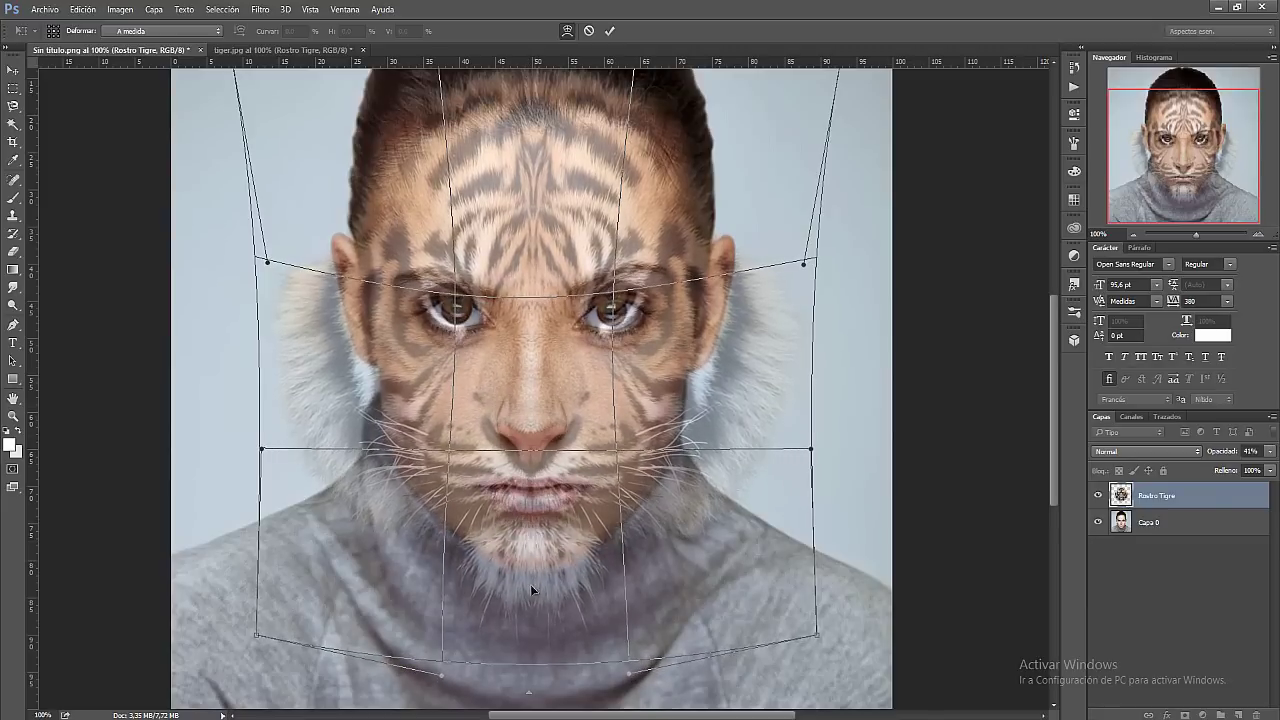
drag(540, 668, 535, 638)
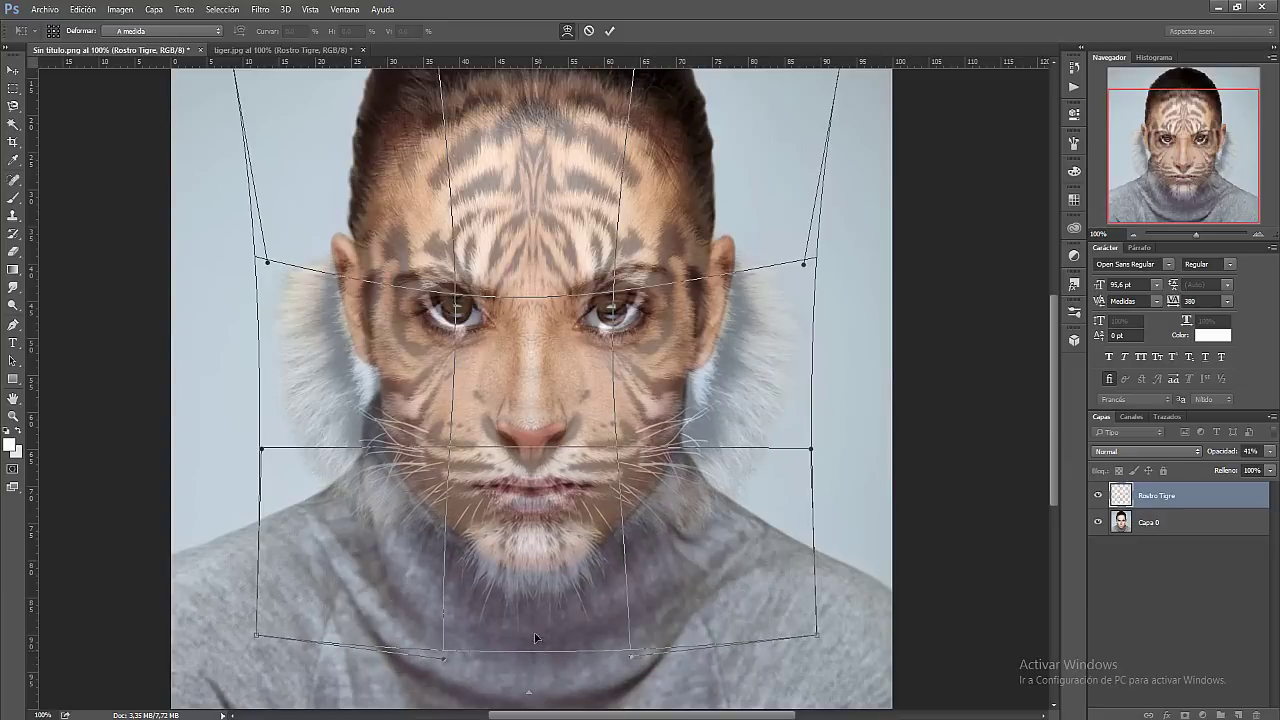
drag(528, 572, 536, 531)
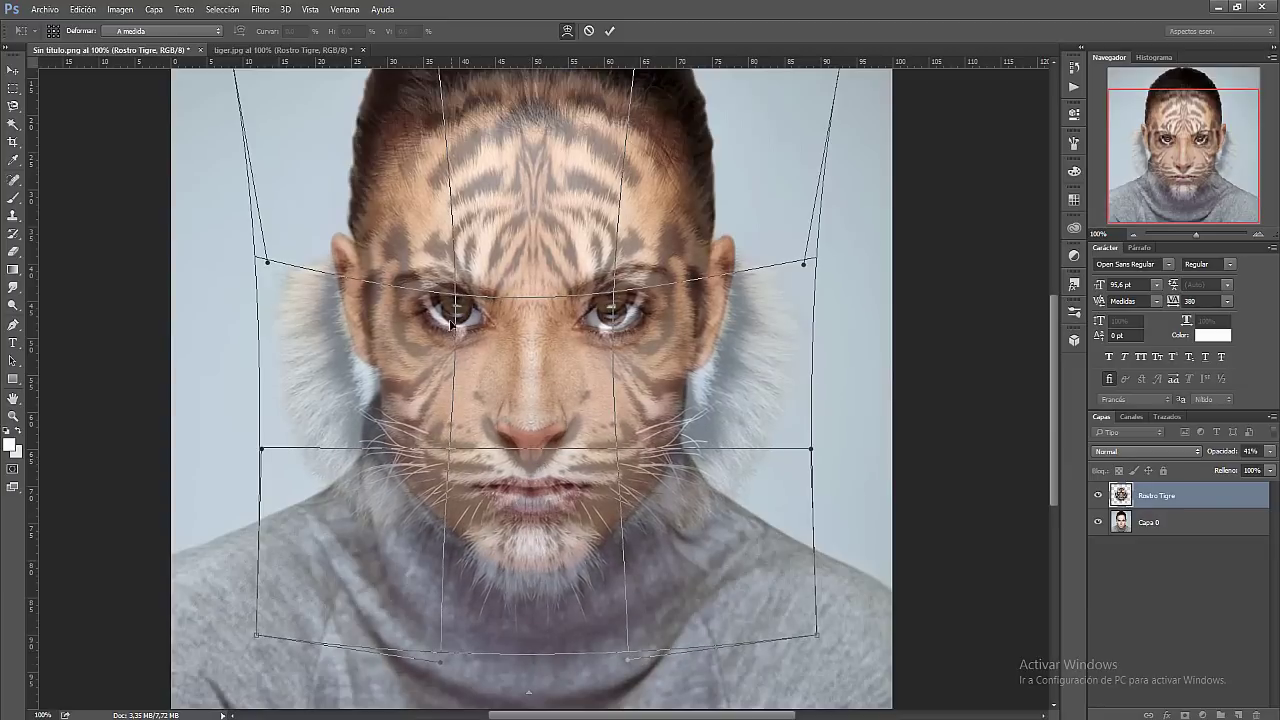
Fine-tune the warp around the tiger's eyes and brows
drag(455, 305, 458, 300)
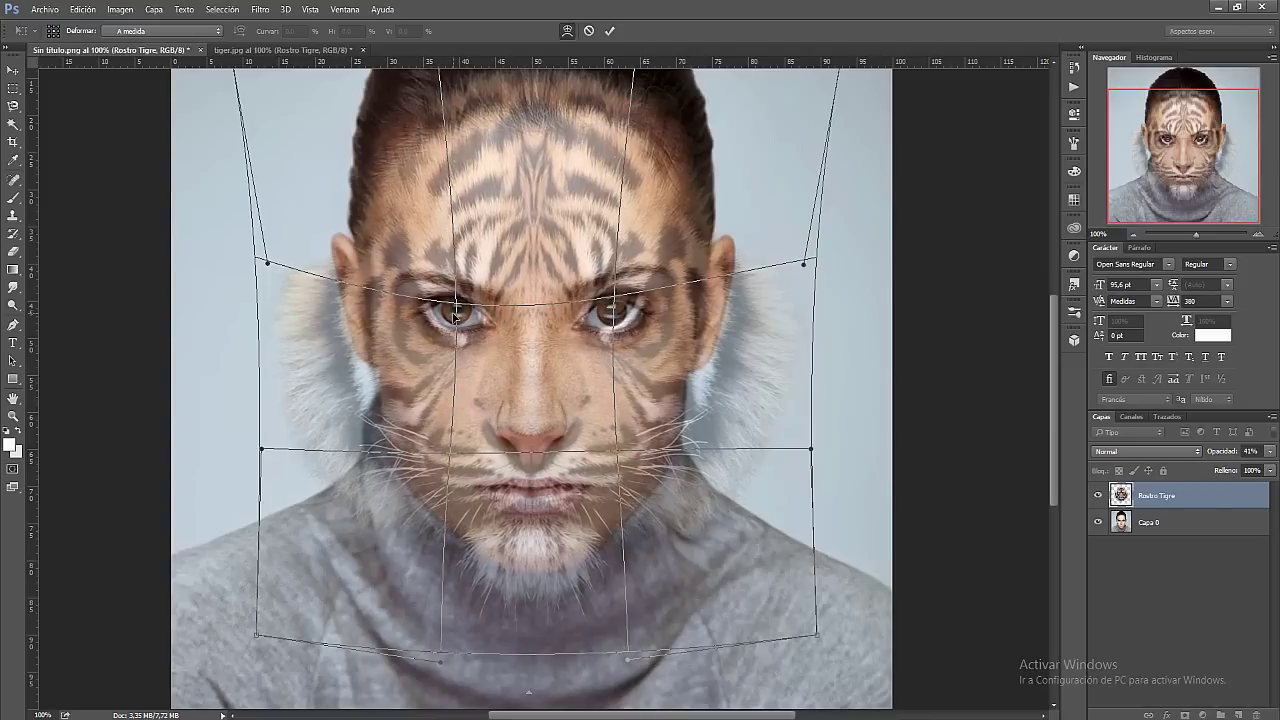
drag(617, 311, 630, 325)
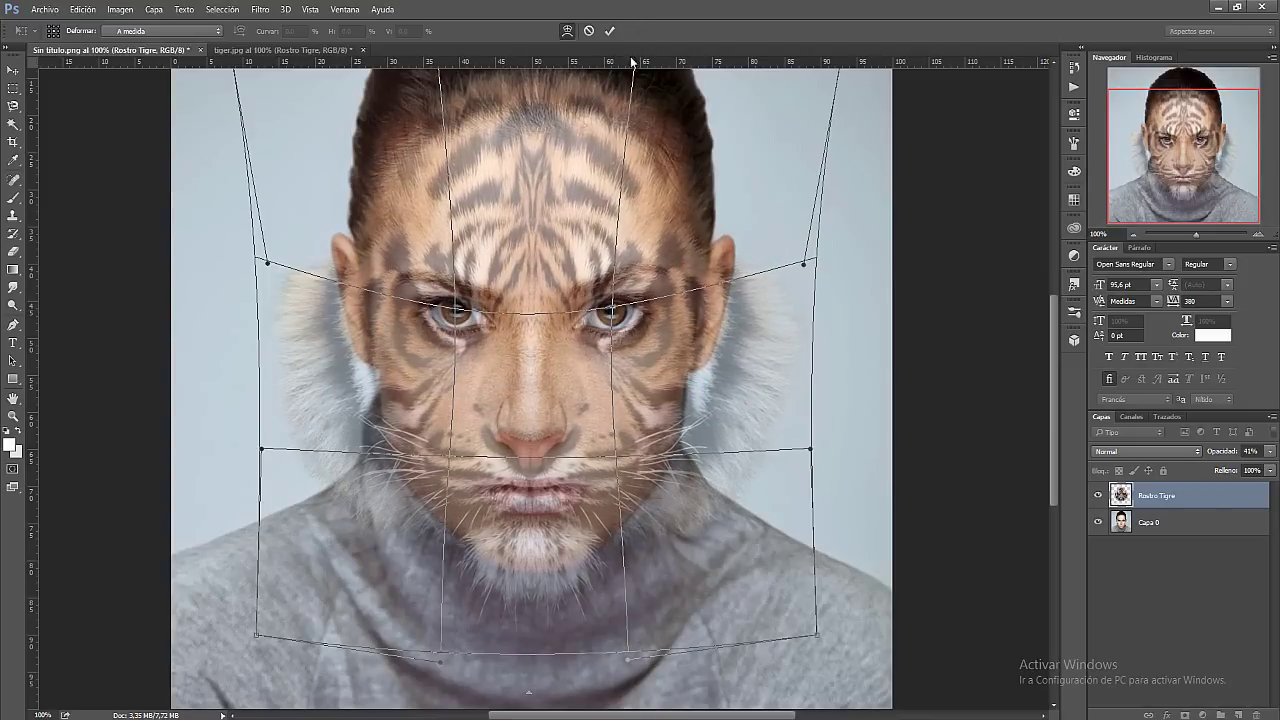
drag(430, 309, 482, 328)
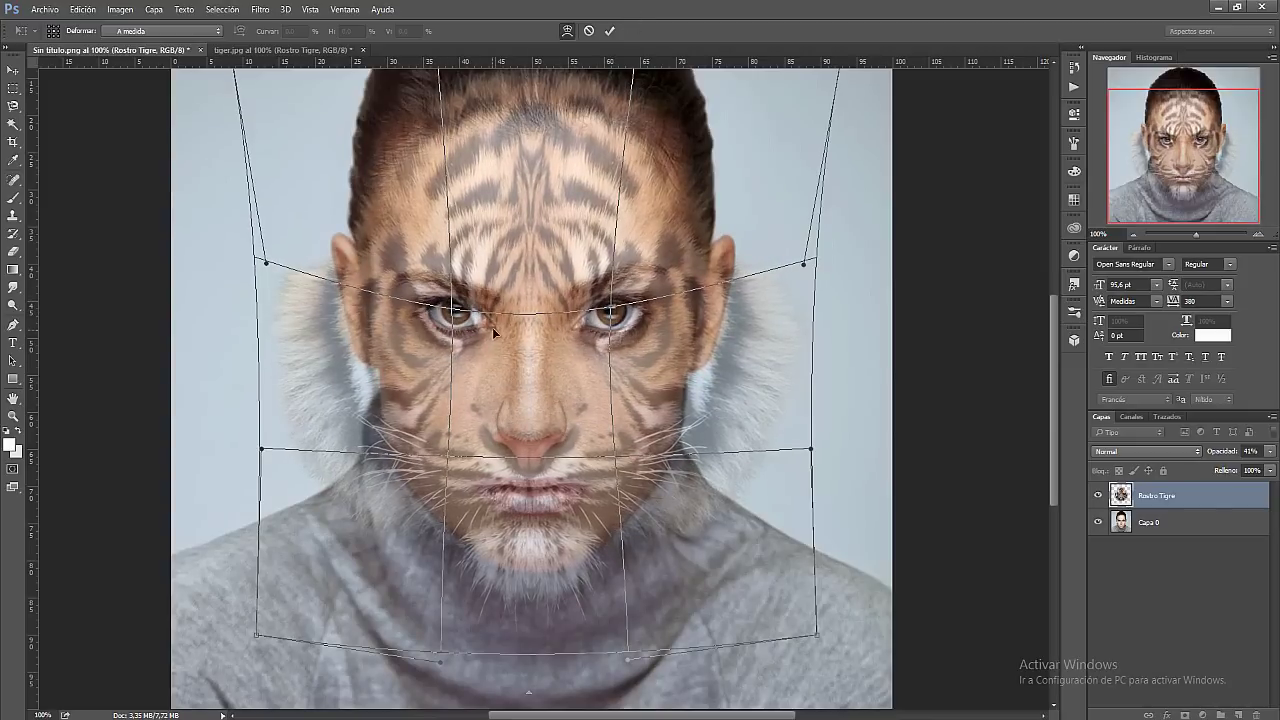
drag(652, 298, 636, 314)
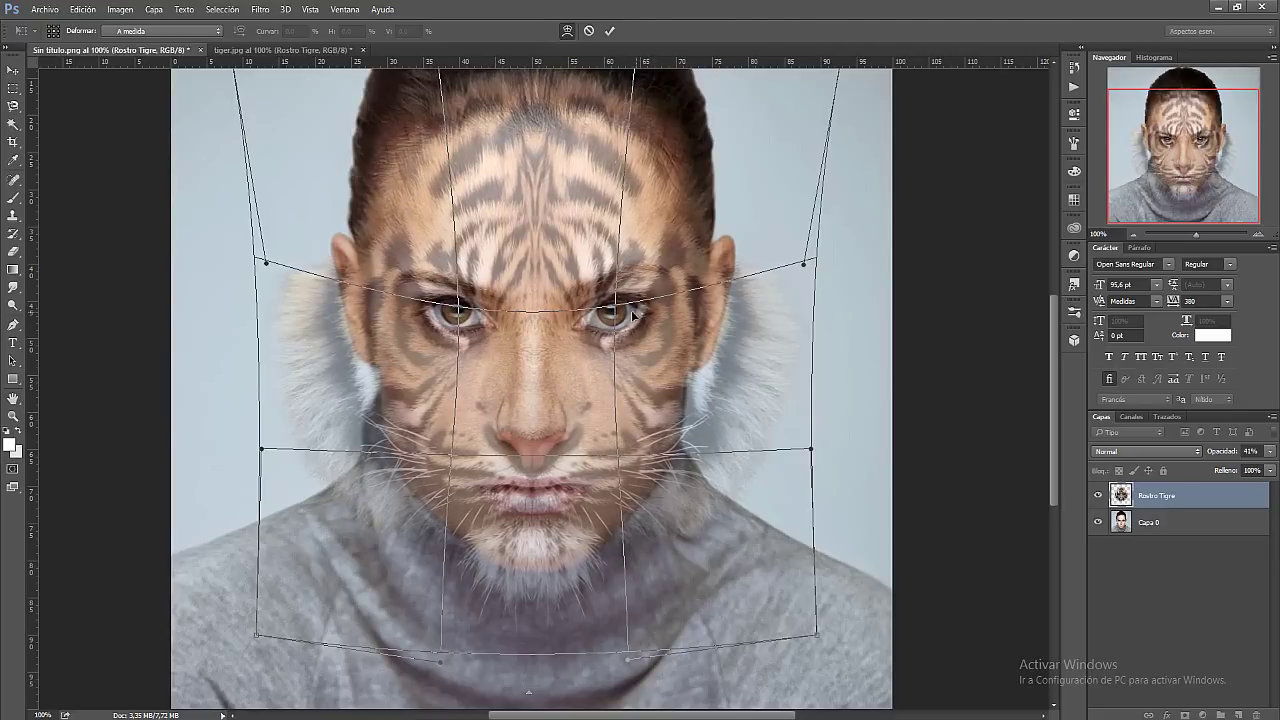
Commit the warp and make the tiger face layer 100% opaque
click(612, 31)
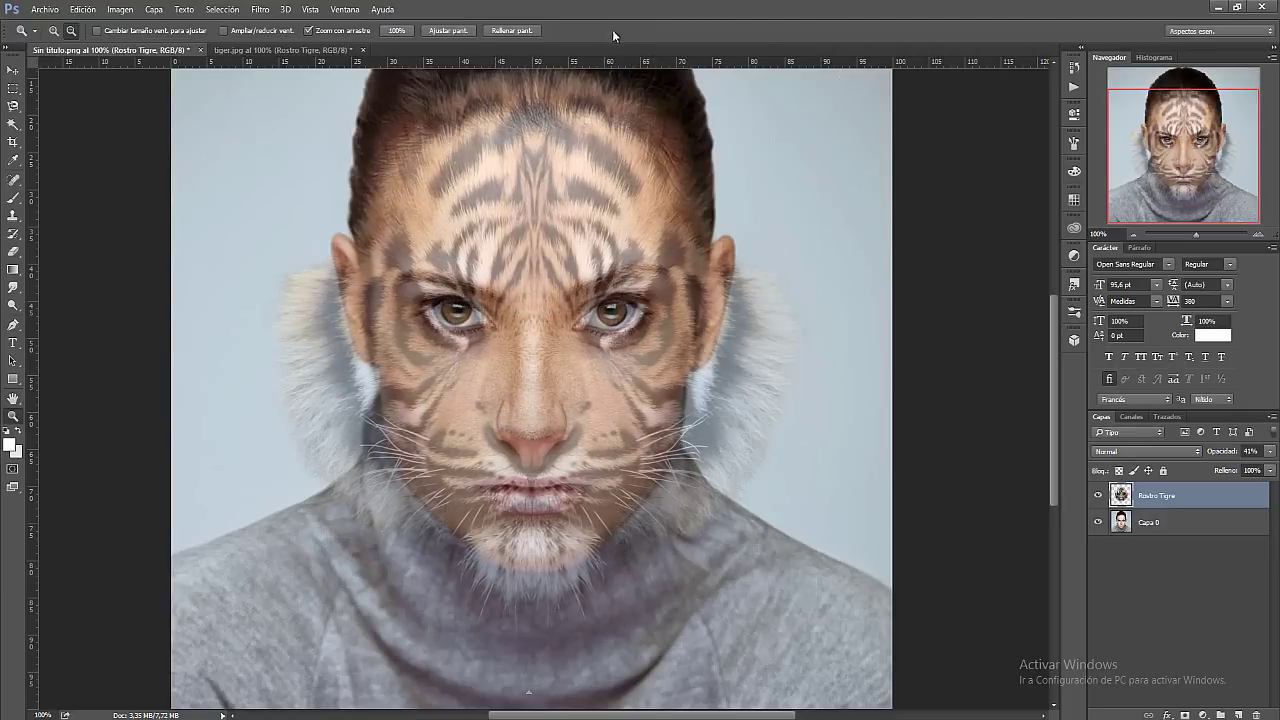
key(z)
scroll(969, 325, up, 1)
click(1270, 451)
drag(1232, 467, 1272, 467)
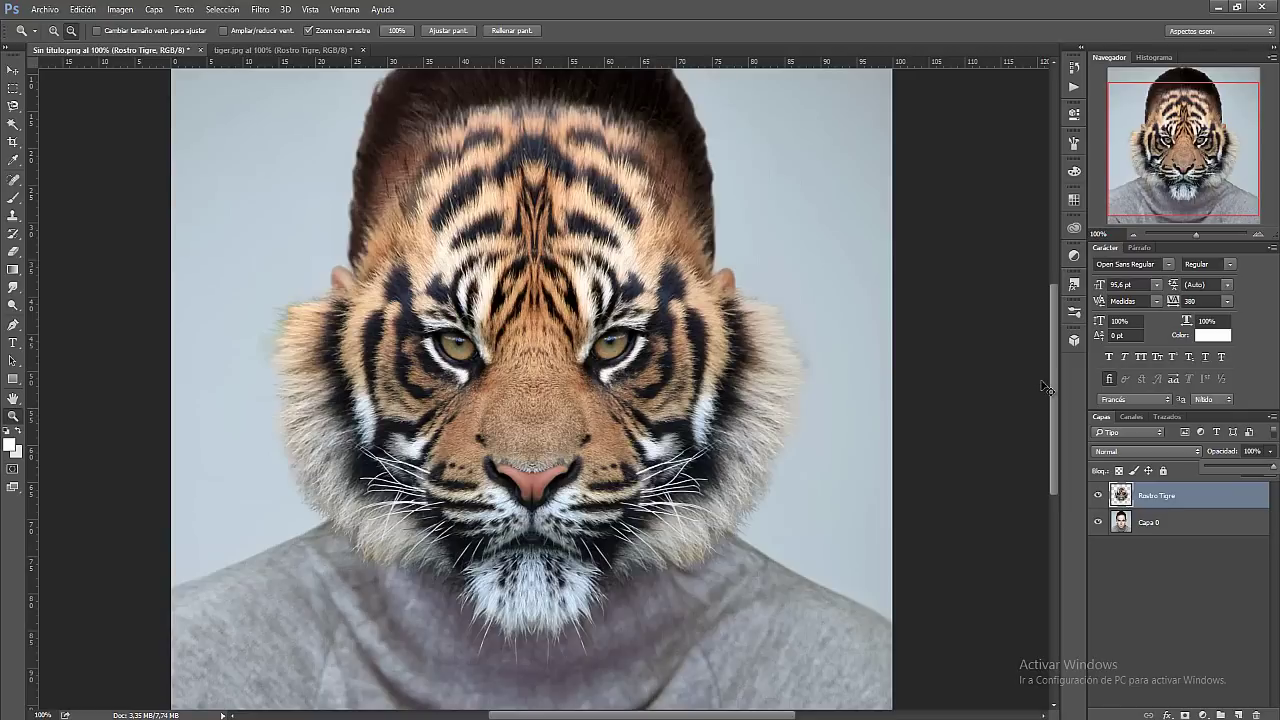
Duplicate the tiger face layer and rename the original to 'defect'
key(ctrl+j)
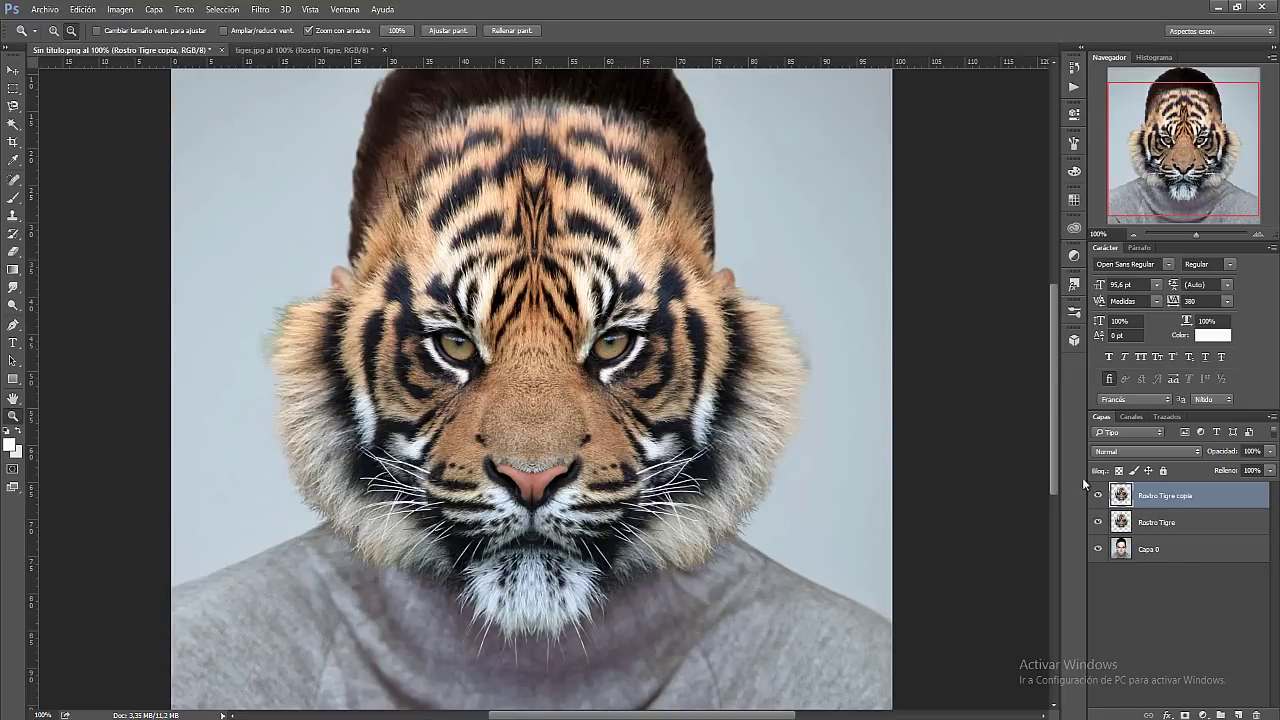
double_click(1160, 522)
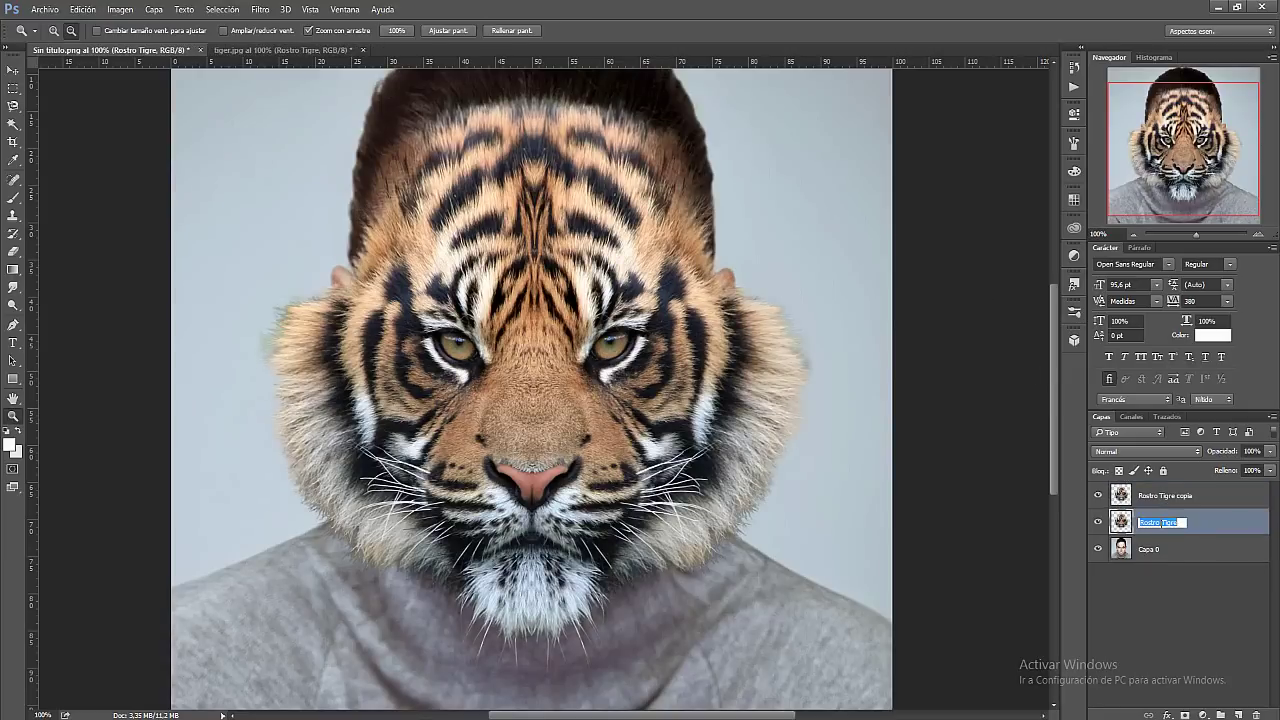
text(defec)
text(ct)
key(Return)
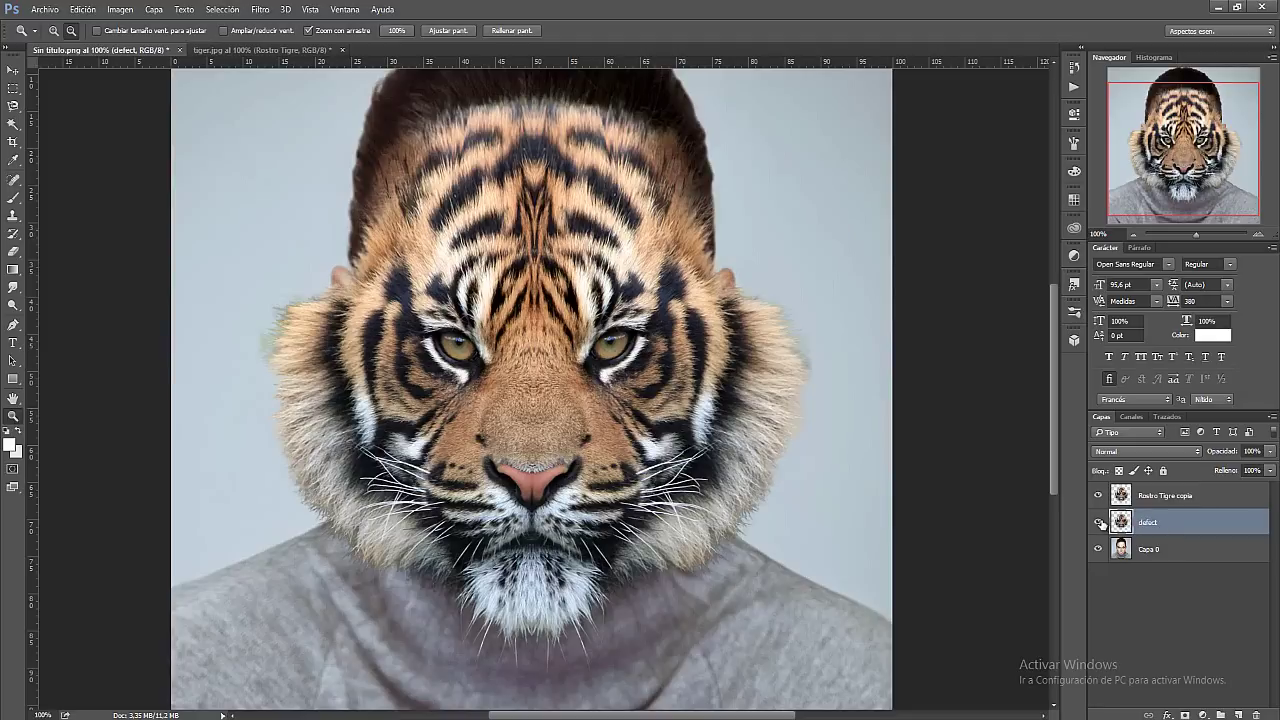
Hide the defect layer and make Rostro Tigre copia the active layer
click(1099, 522)
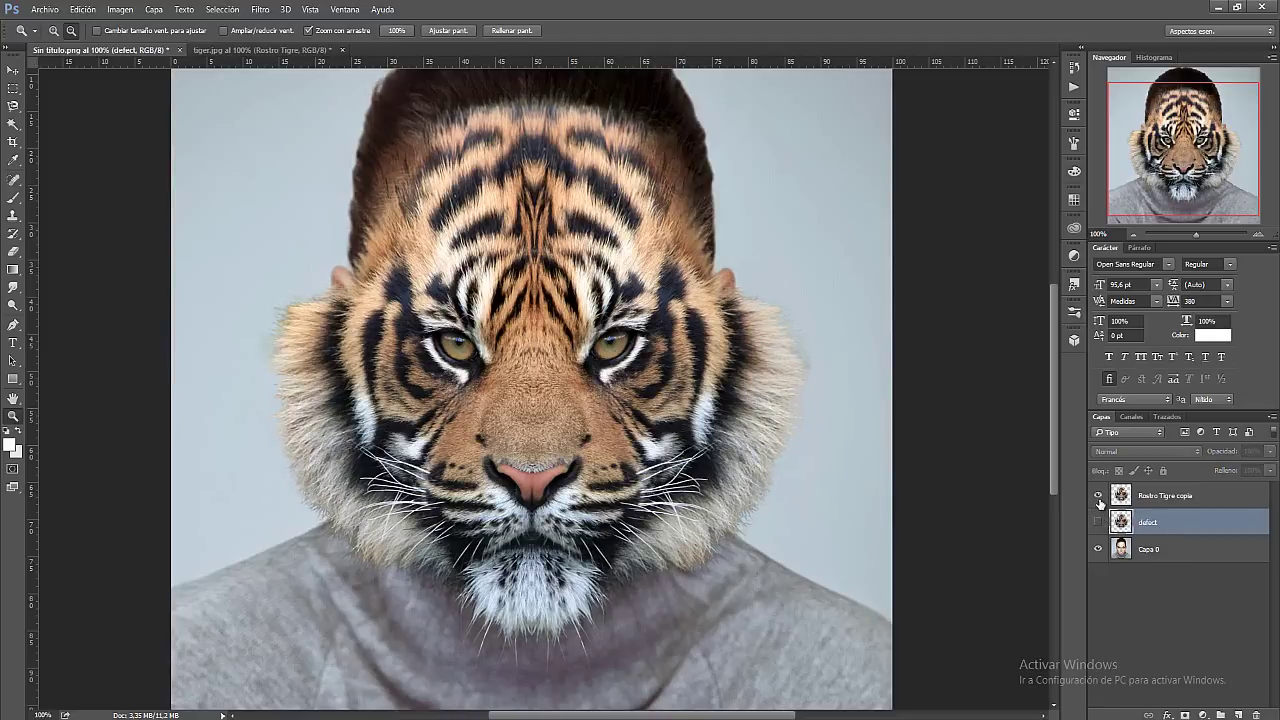
click(1099, 497)
click(1133, 503)
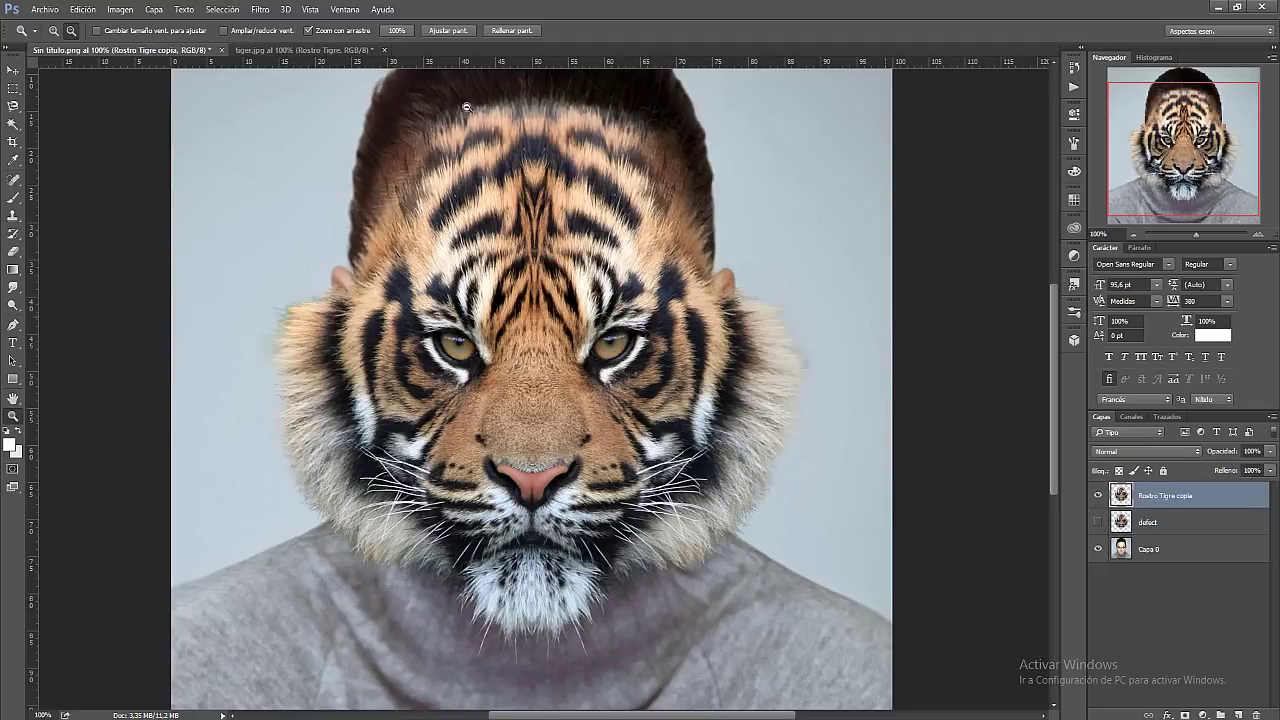
click(285, 8)
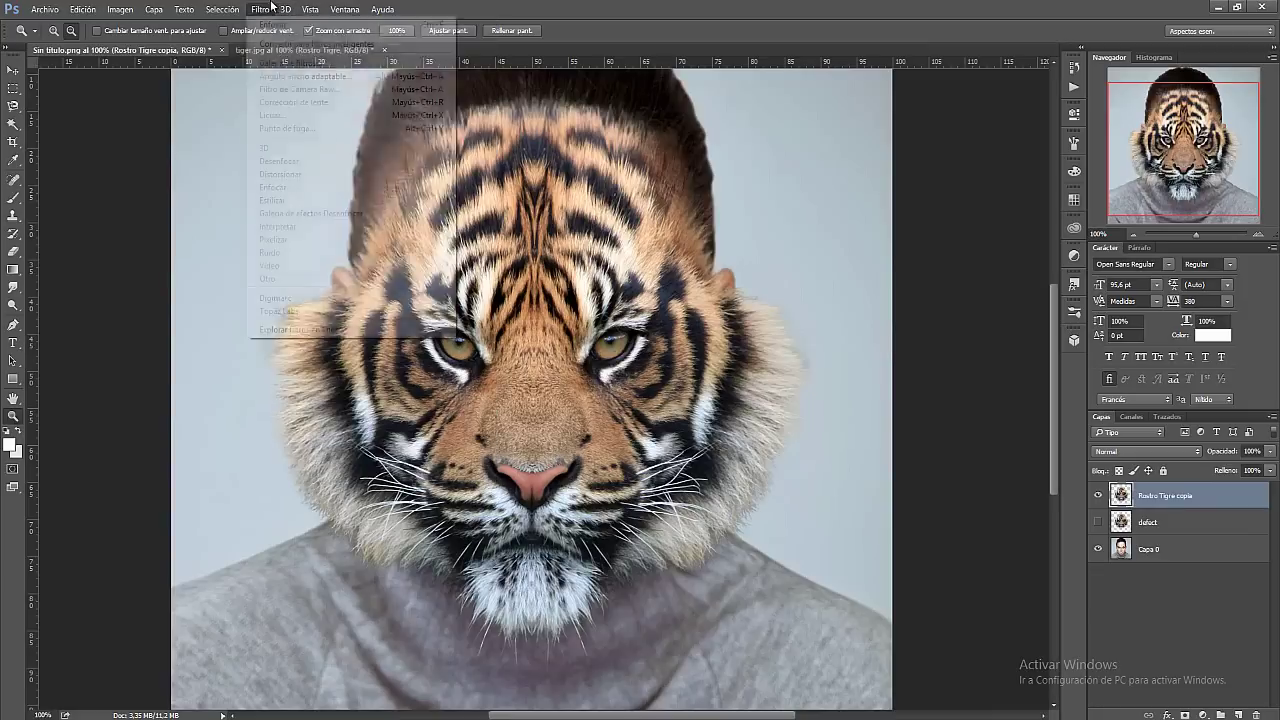
mouse_move(281, 174)
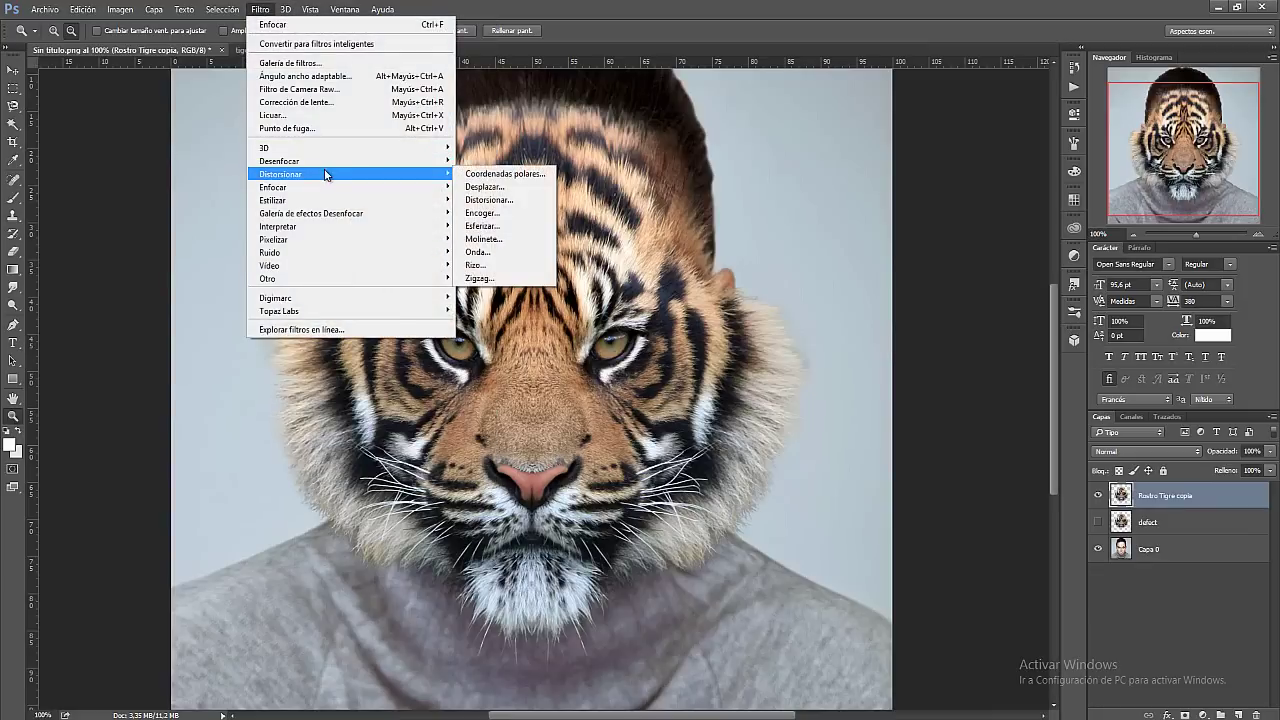
Apply Desplazar at scale 5 using save as.psd as the displacement map
click(484, 187)
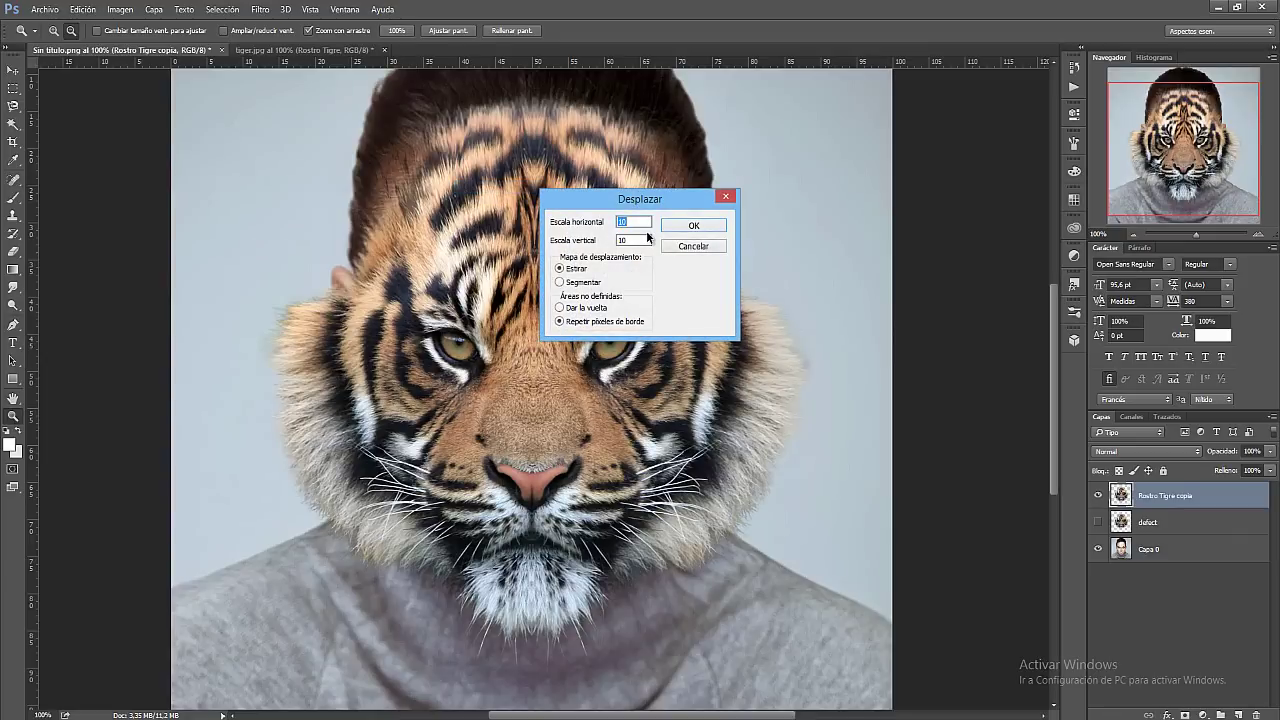
double_click(649, 240)
click(690, 226)
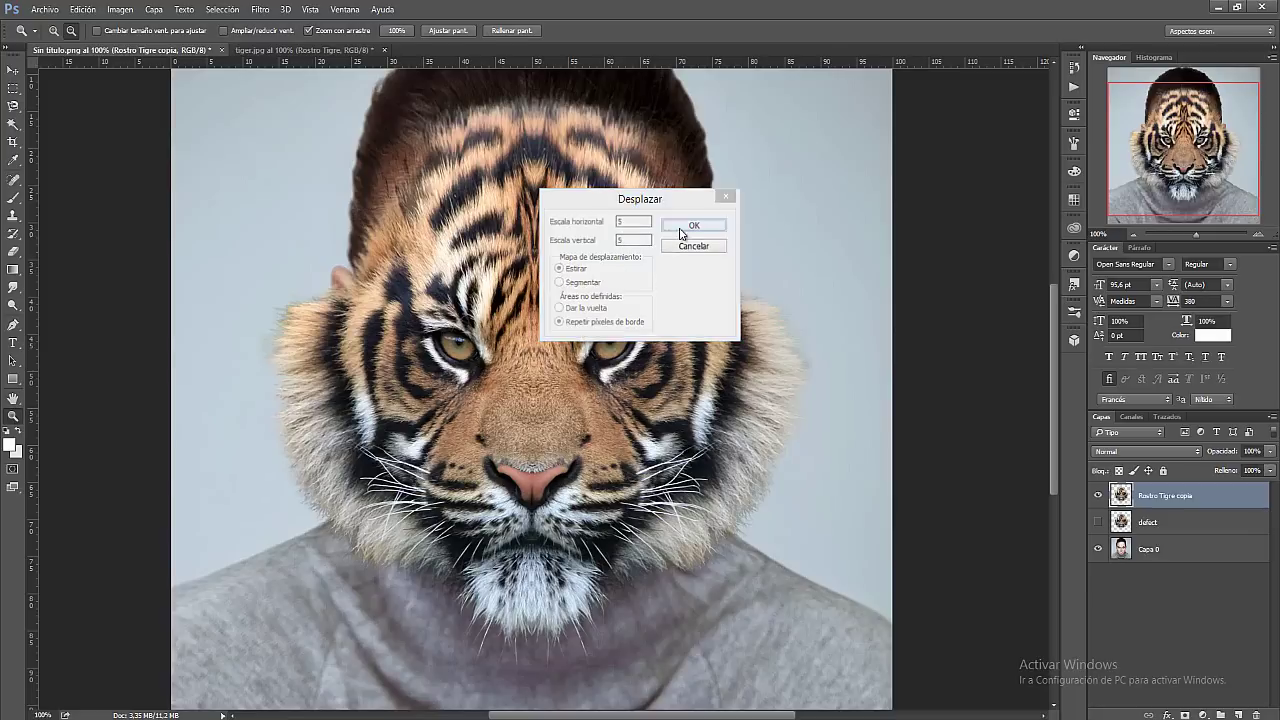
drag(509, 100, 509, 290)
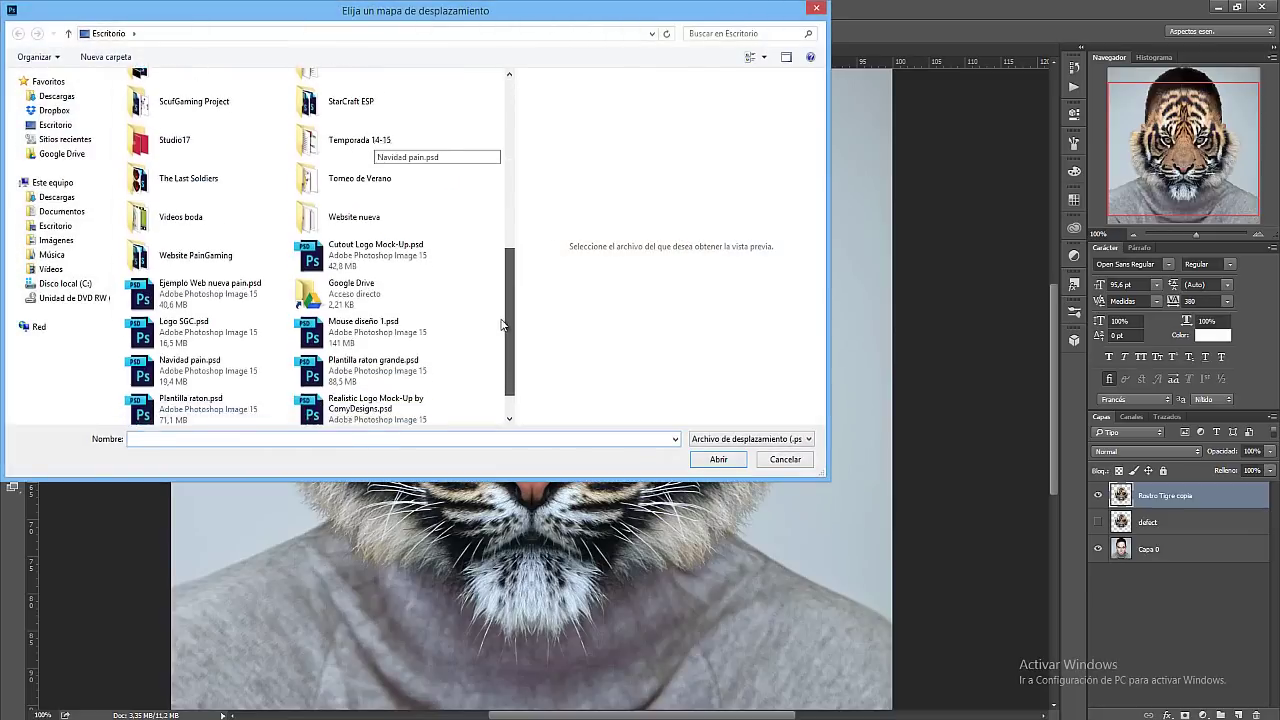
click(245, 410)
double_click(245, 410)
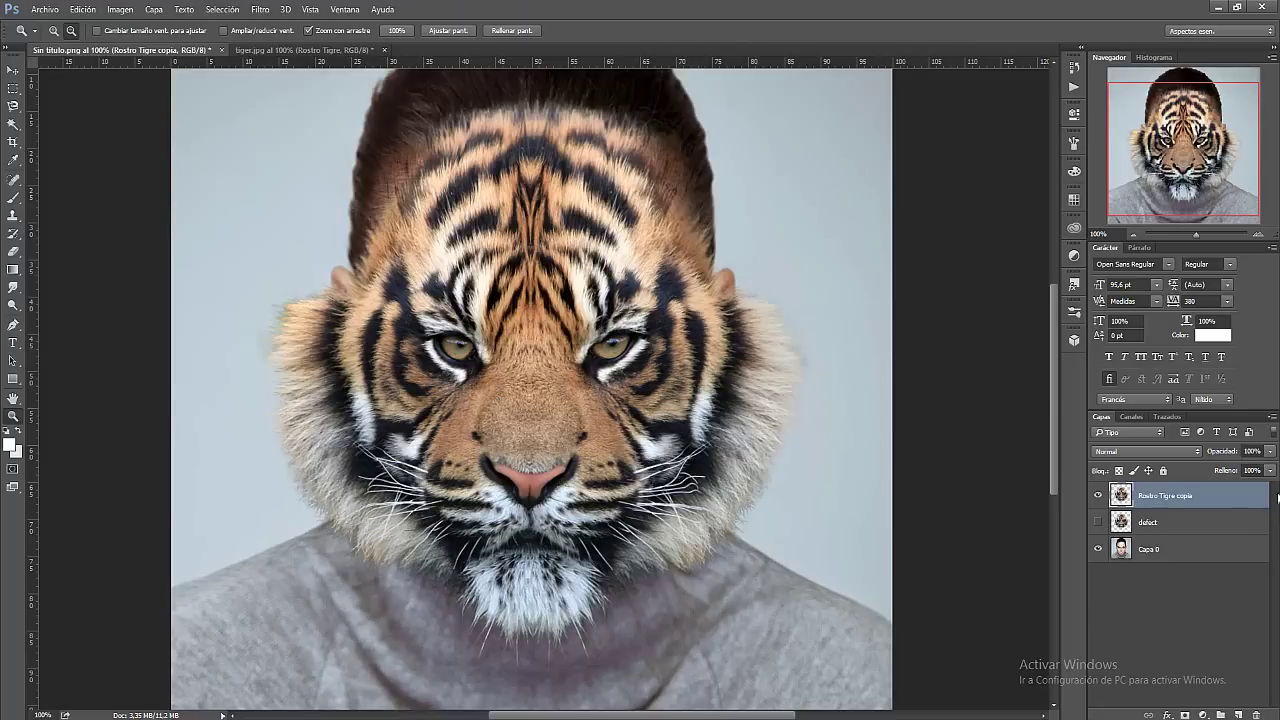
Set the Rostro Tigre copia blend mode to Multiplicar
click(1164, 457)
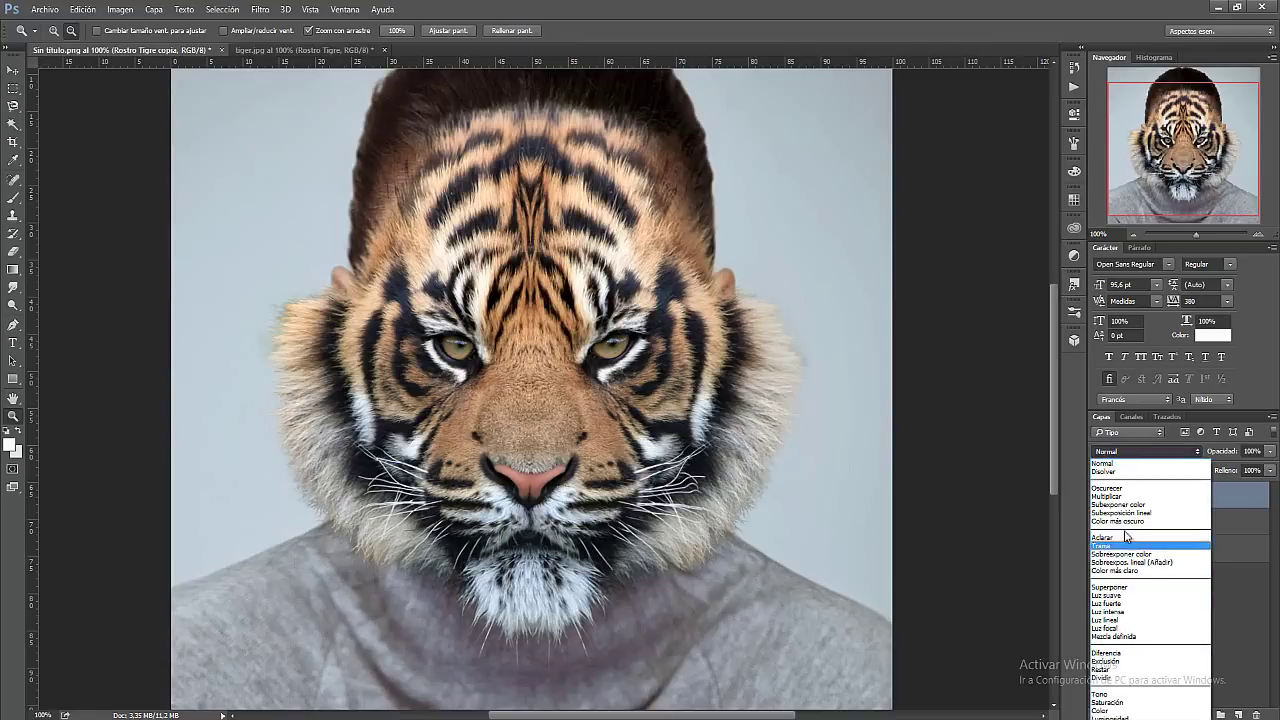
key(Escape)
key(shift+alt+m)
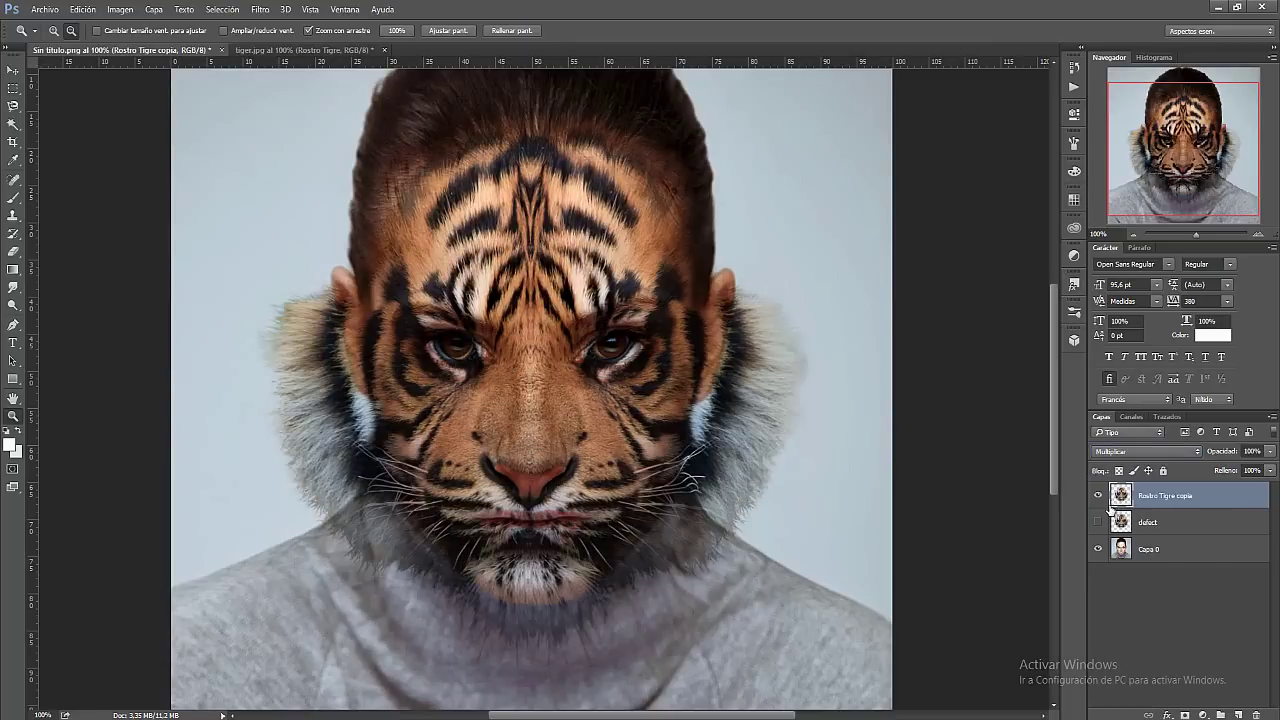
click(1160, 550)
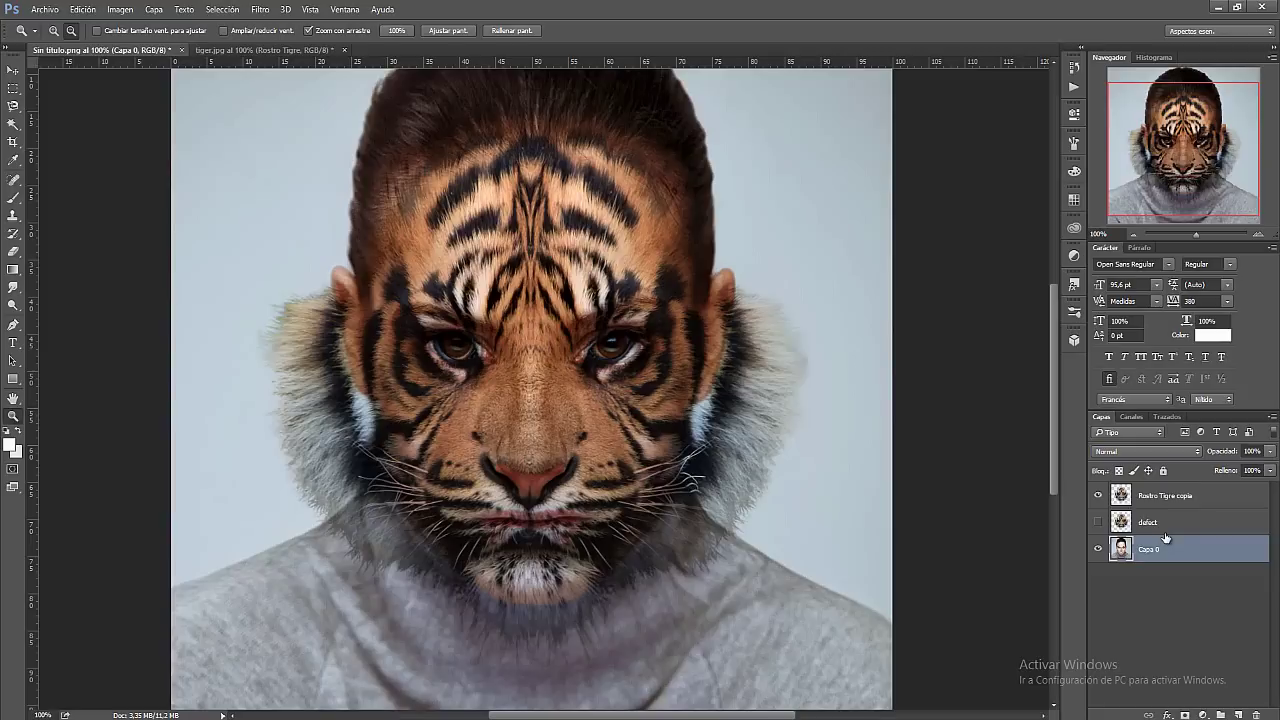
Load the Cara selection, show only defect, and add a face-shaped layer mask
click(1131, 416)
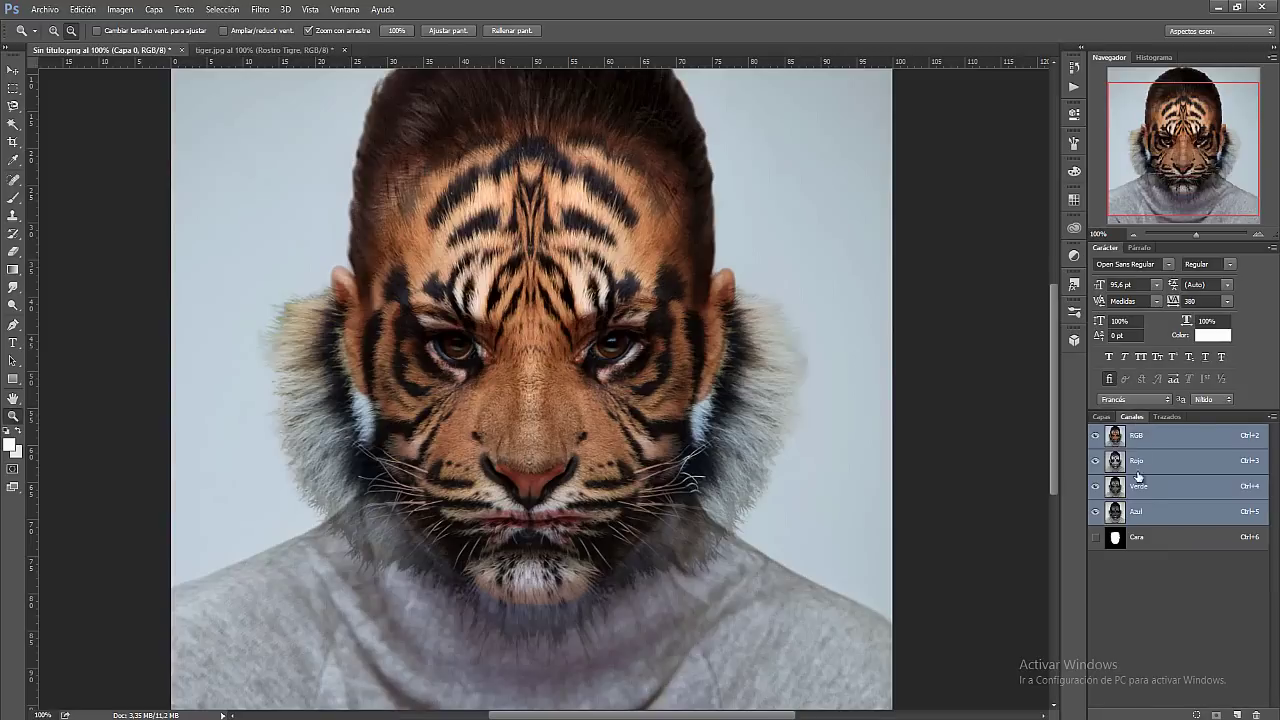
ctrl+click(1118, 546)
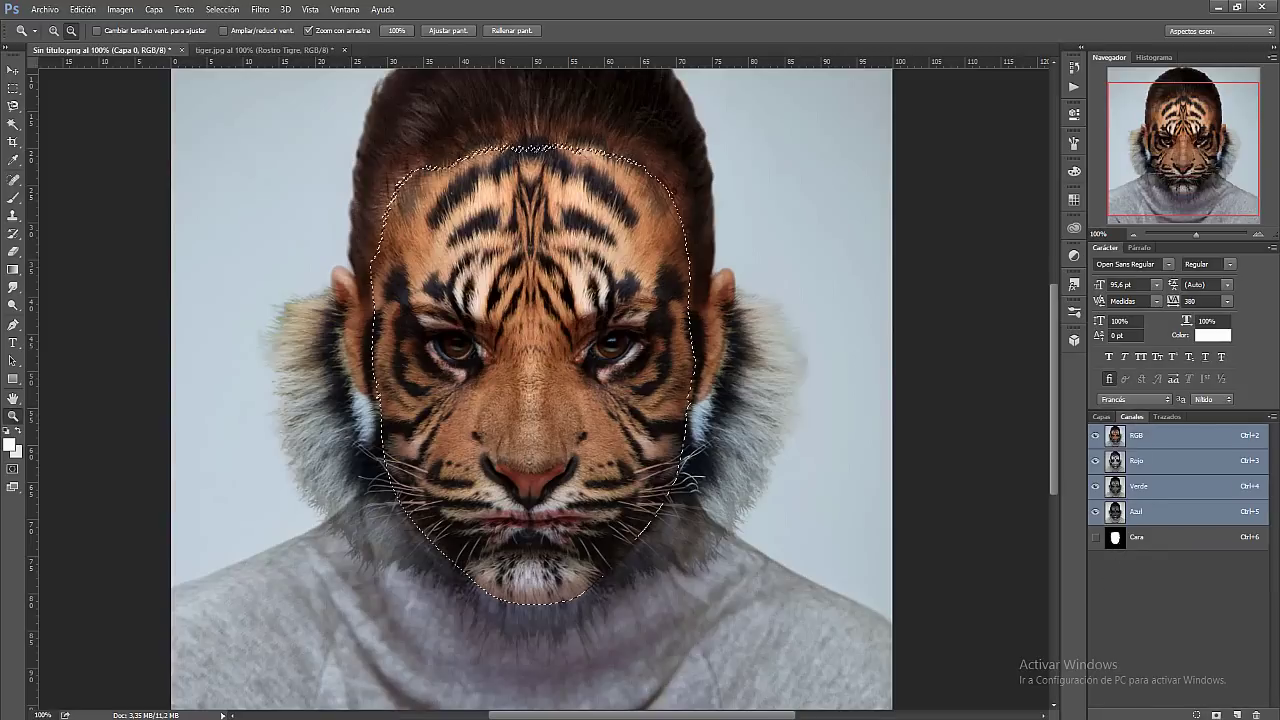
click(1101, 416)
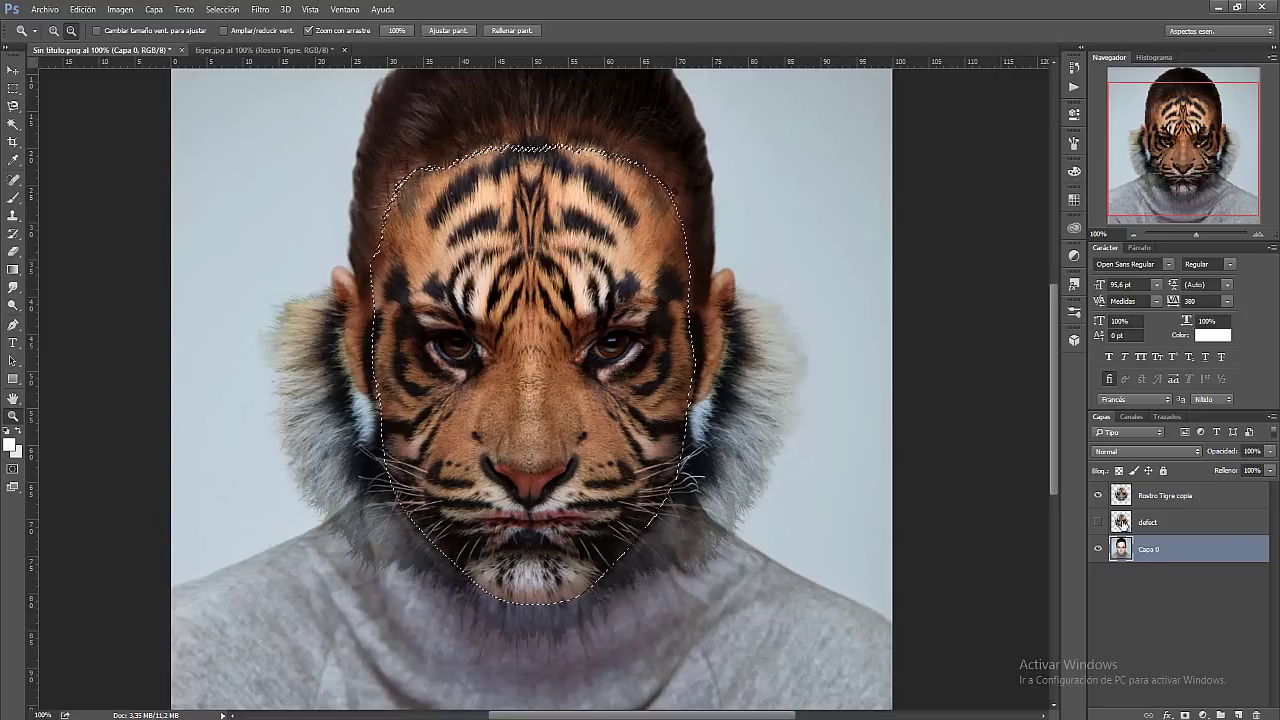
click(1098, 522)
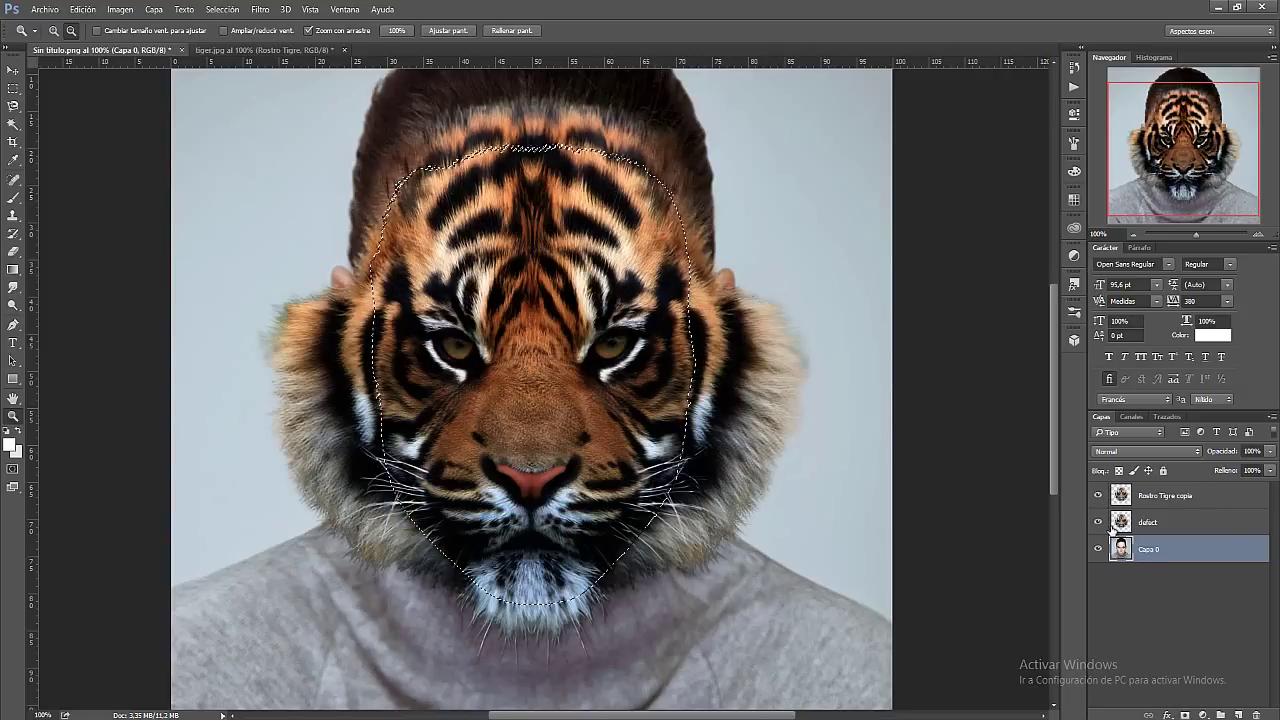
click(1098, 495)
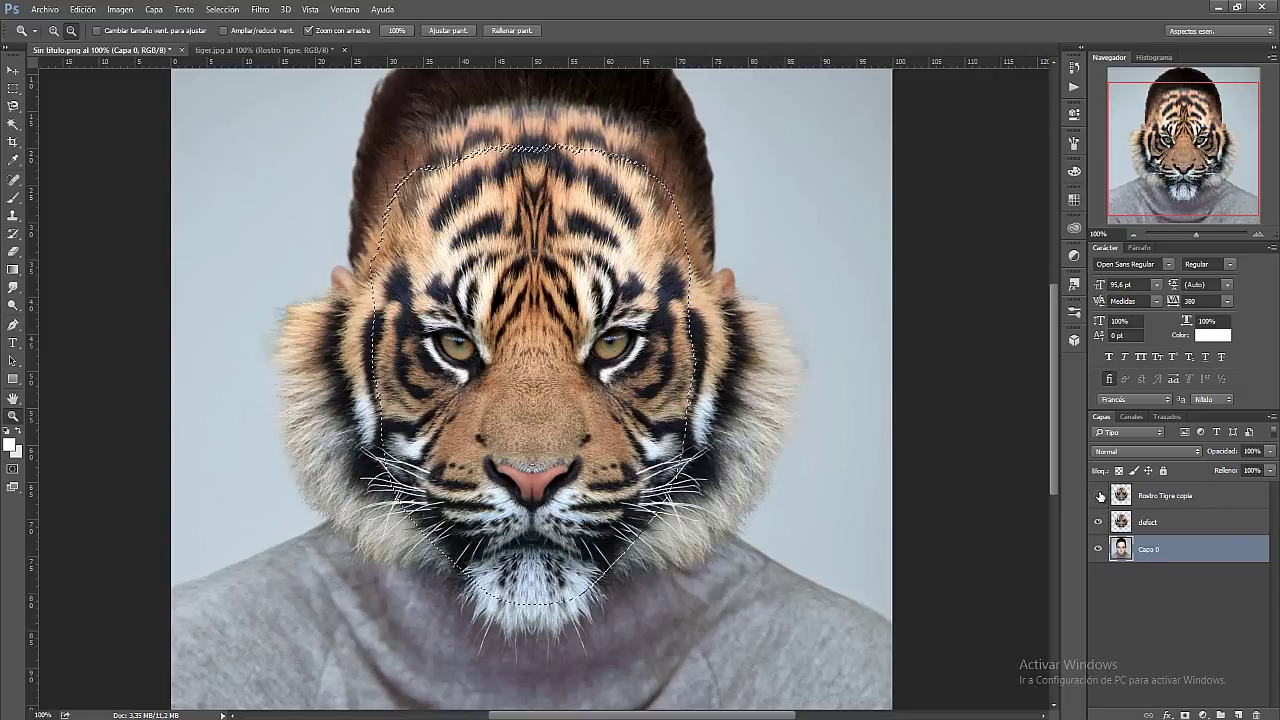
click(1150, 522)
click(1185, 716)
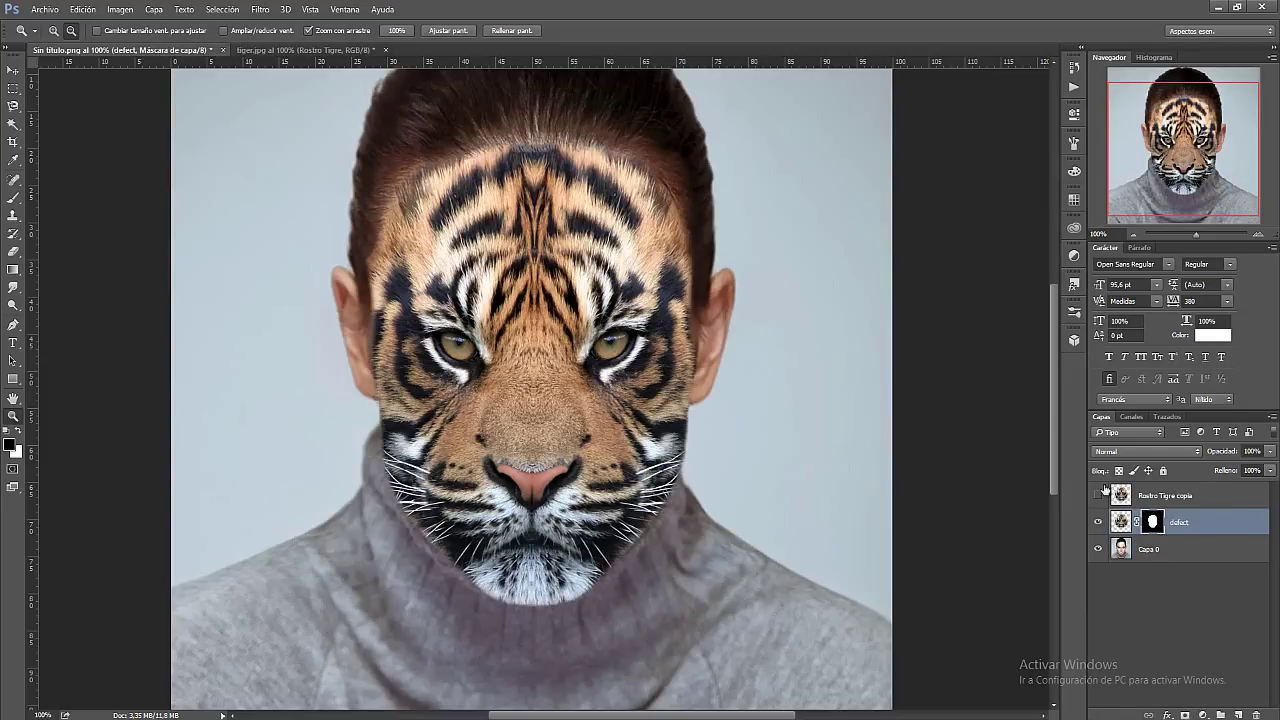
Load the defect layer mask as a selection from the Channels panel
click(1131, 416)
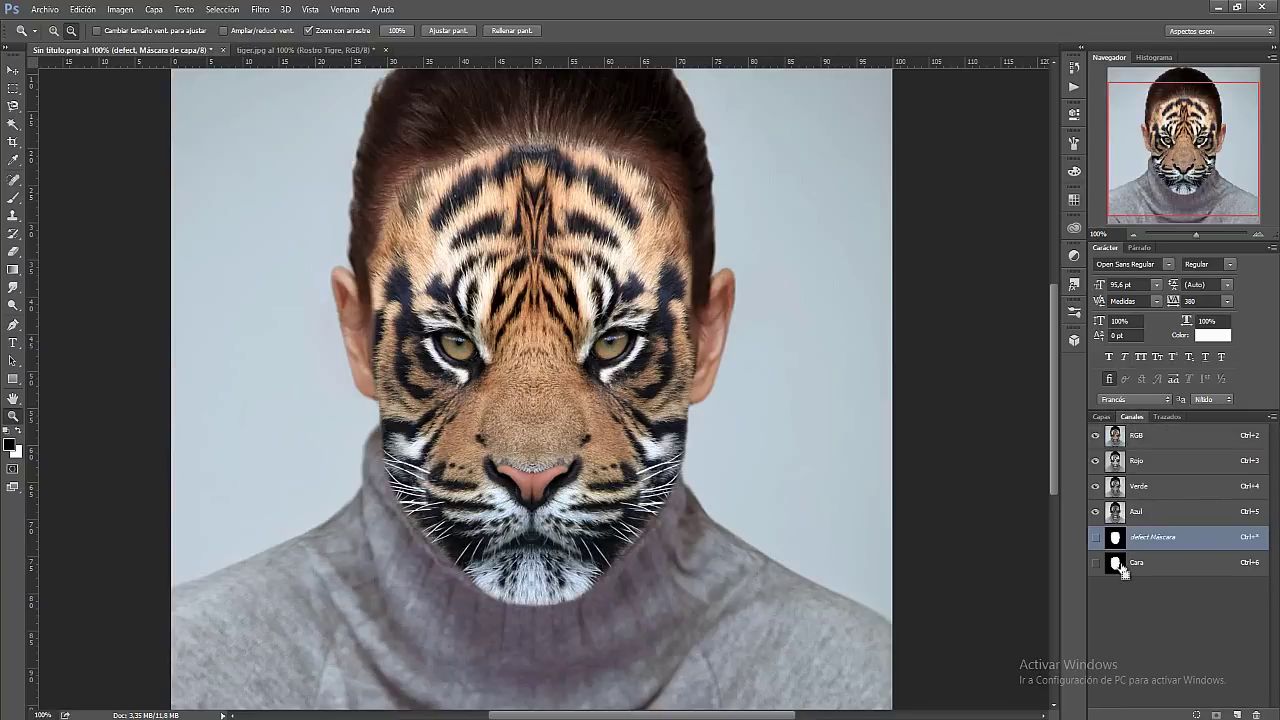
ctrl+click(1120, 565)
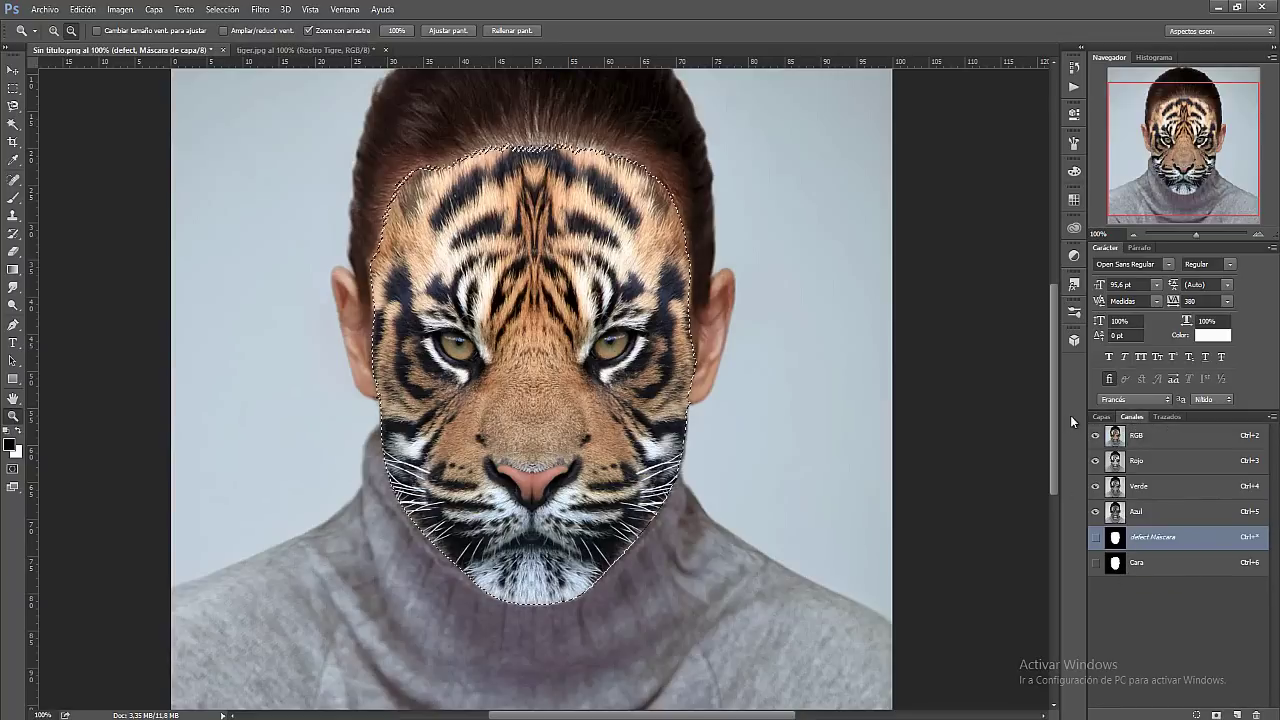
click(1103, 417)
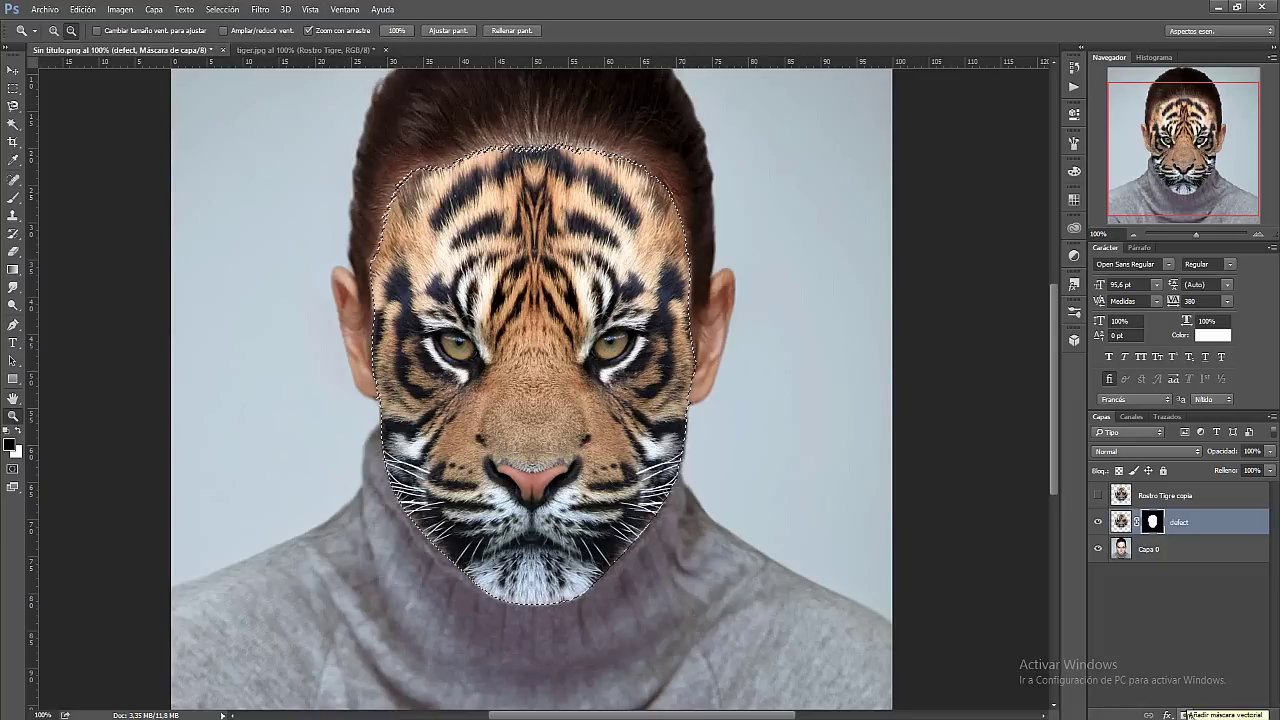
click(13, 88)
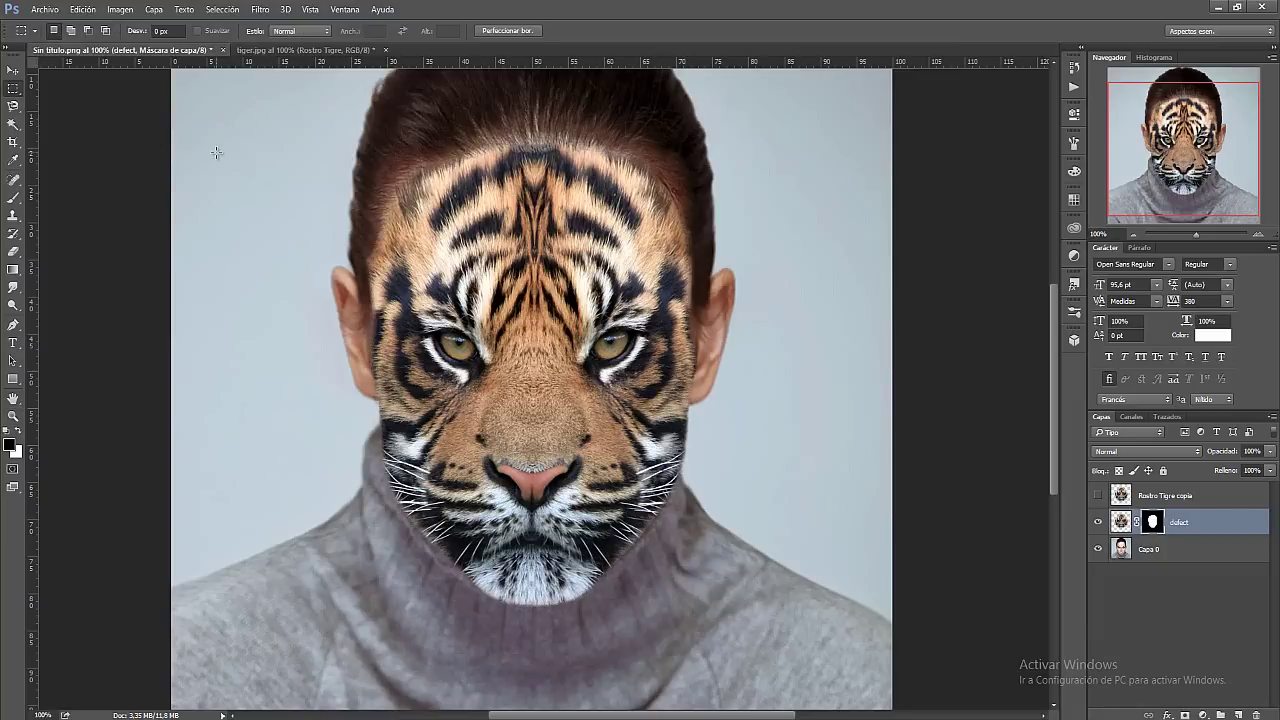
Deselect the face, zoom to 200%, fade the tiger layer to about 28% opacity and resize the brush
key(ctrl+d)
click(13, 415)
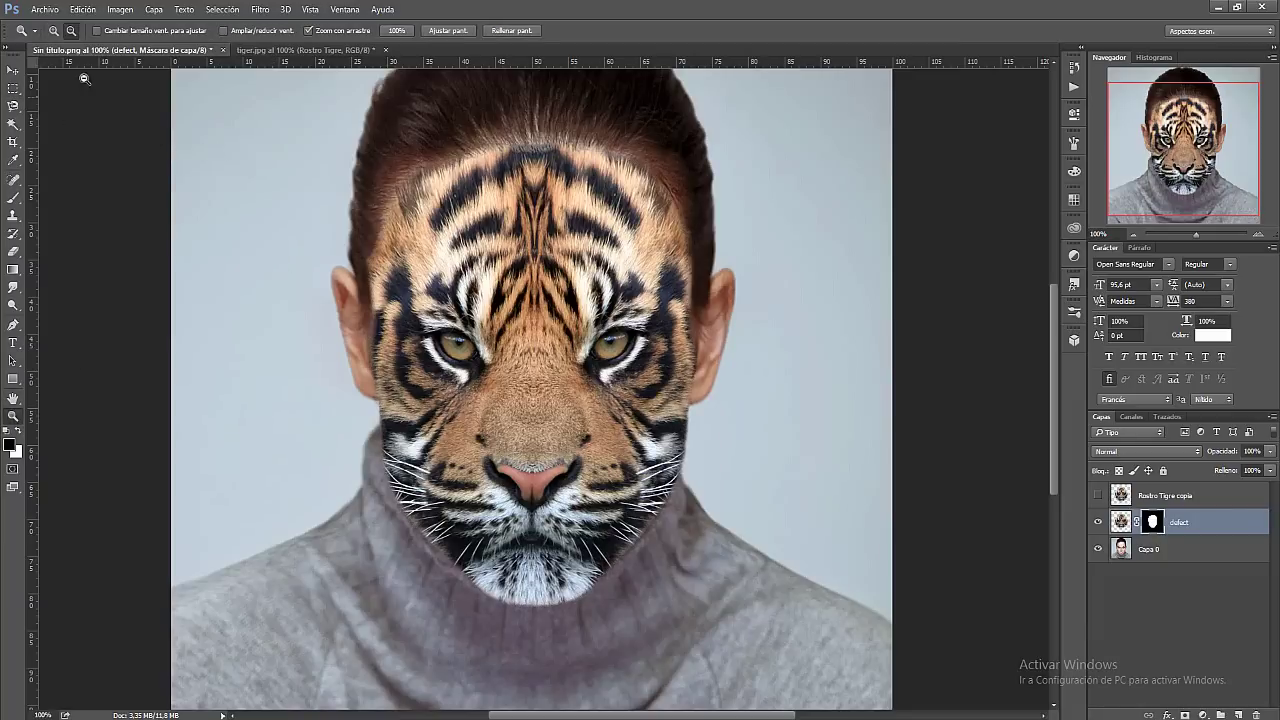
click(53, 30)
click(519, 345)
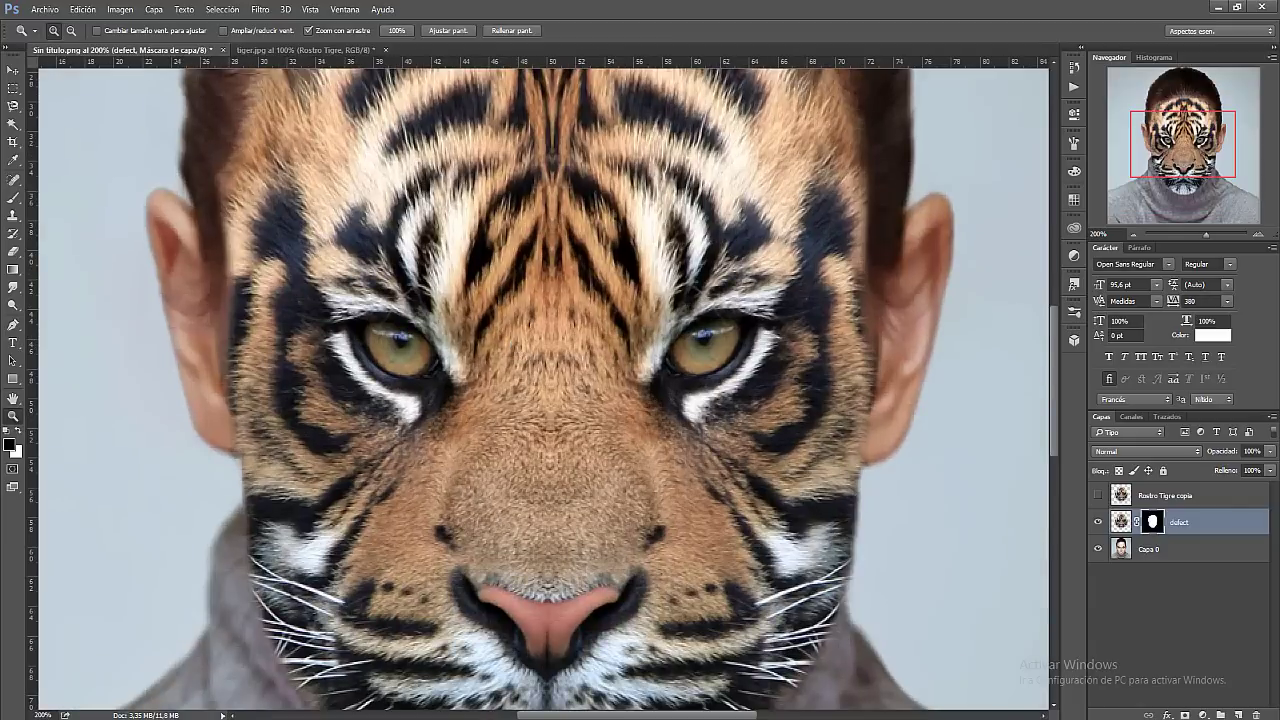
click(1270, 451)
drag(1268, 466, 1218, 464)
click(12, 197)
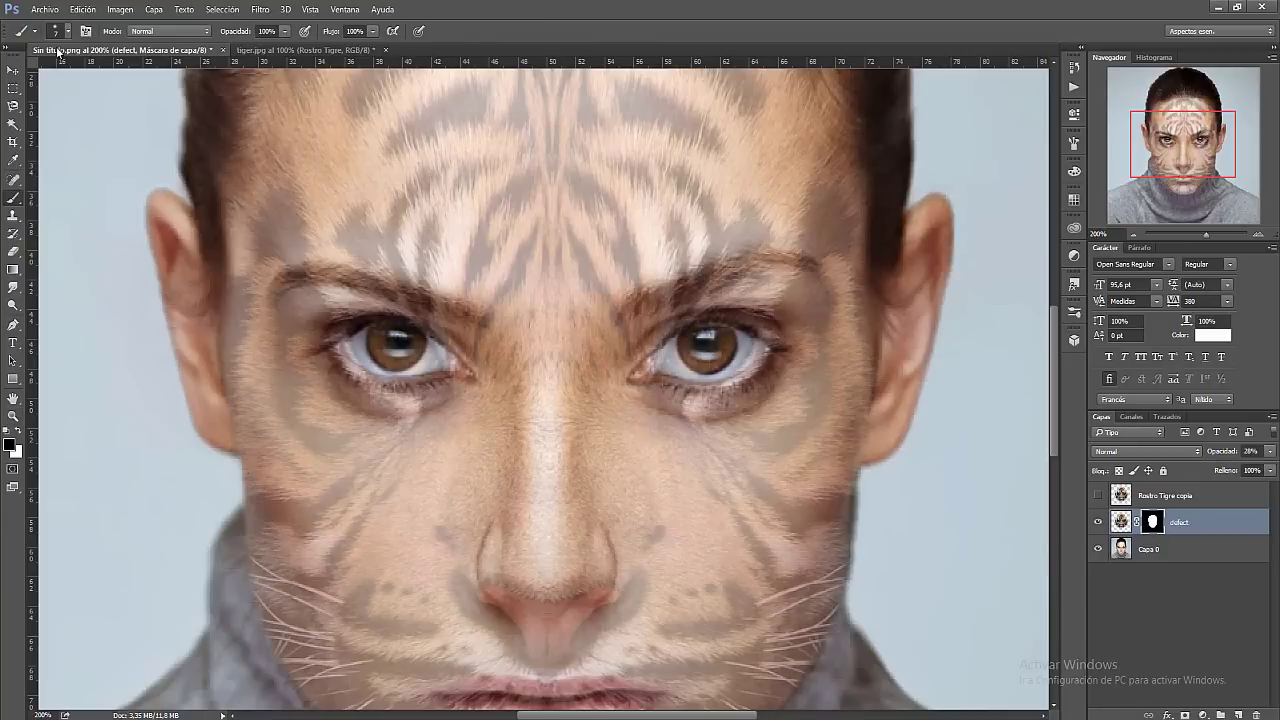
click(60, 31)
drag(77, 74, 84, 78)
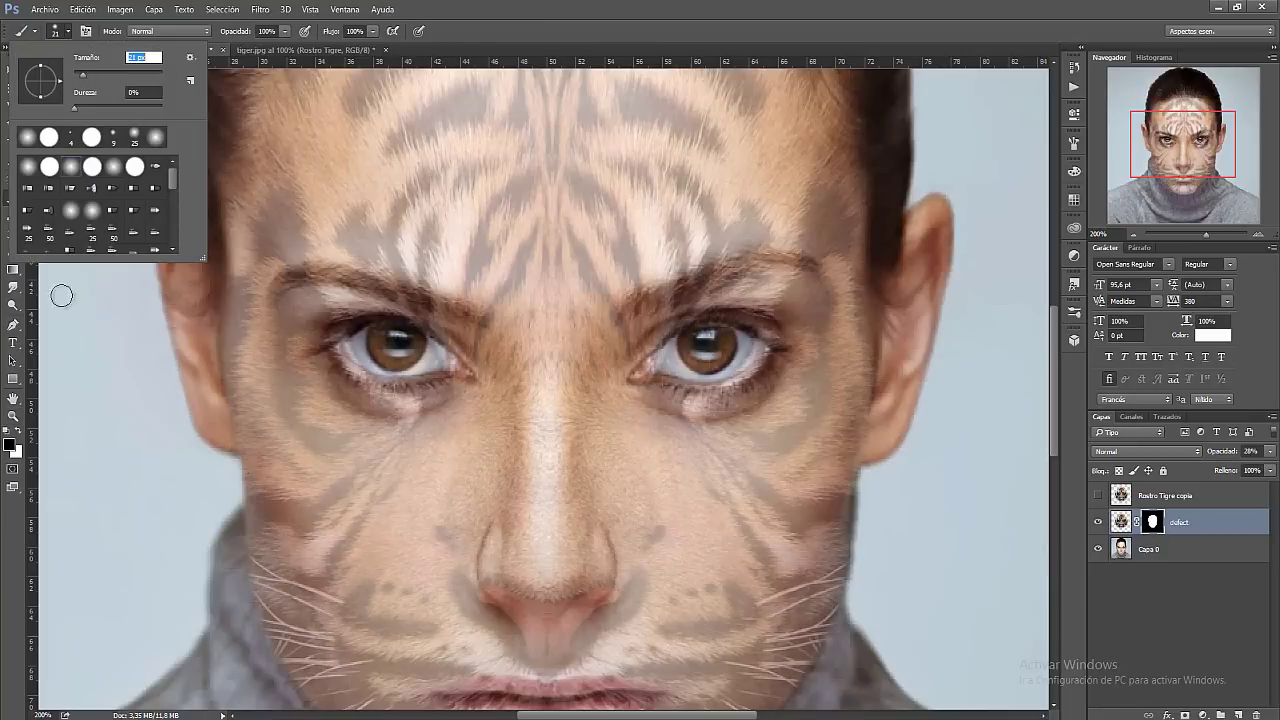
Zoom to 500% on the left eye and mask away fur from its white, iris and pupil
click(13, 415)
drag(371, 380, 420, 382)
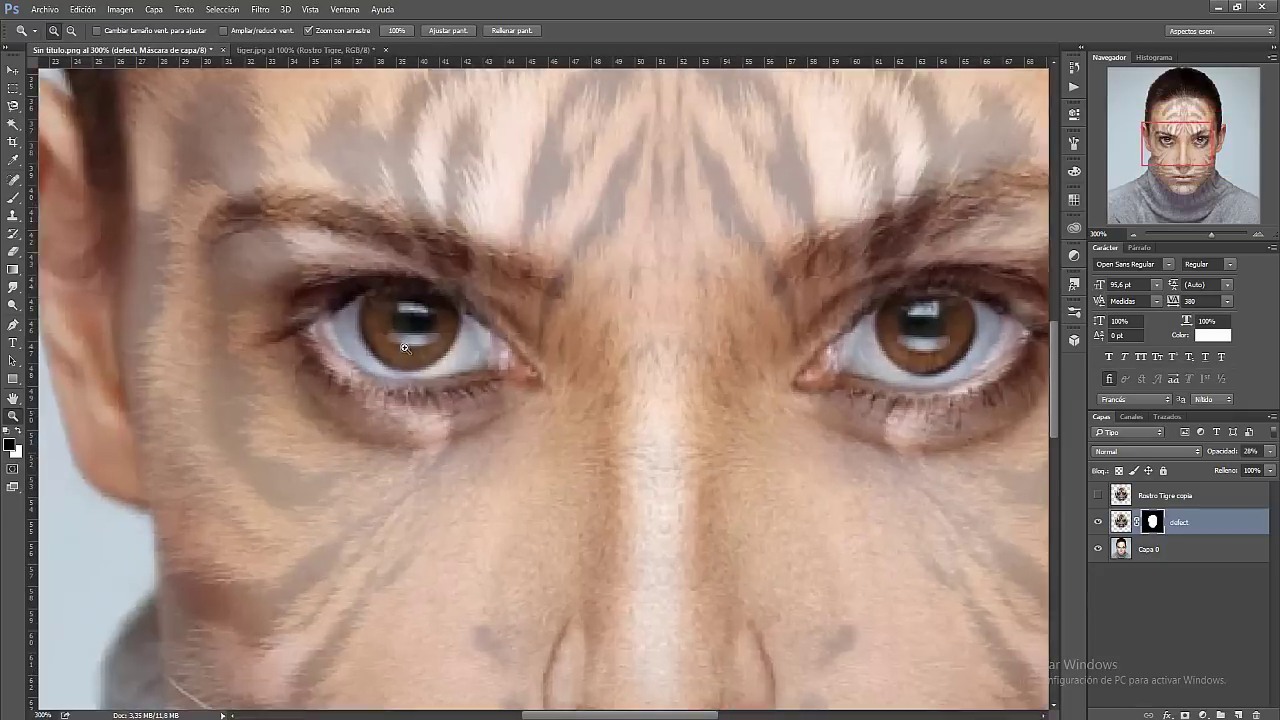
key(b)
drag(303, 320, 540, 355)
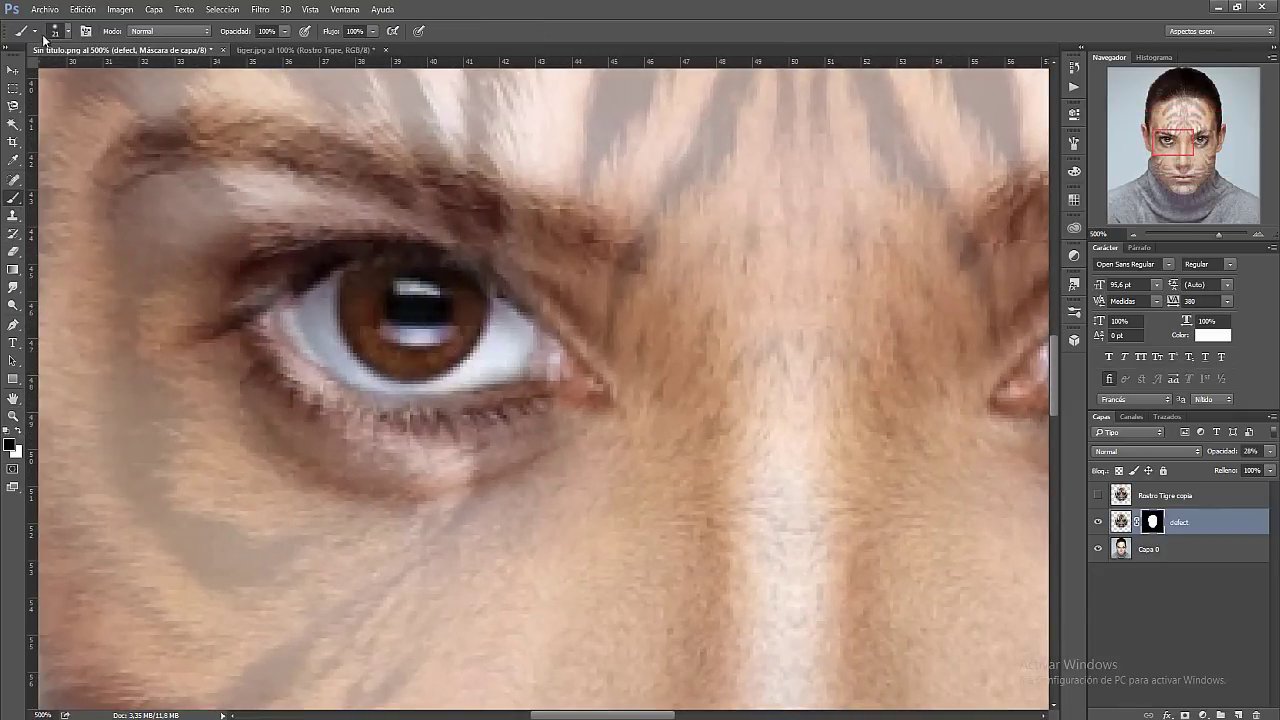
click(56, 33)
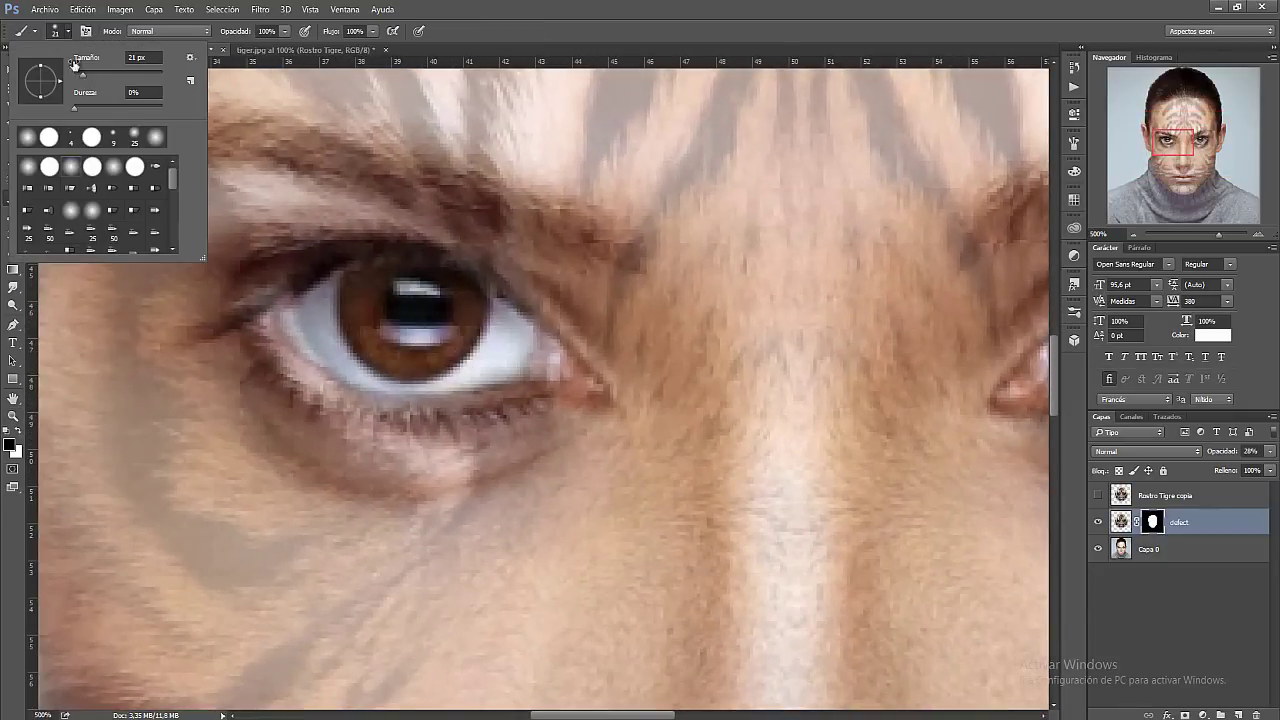
click(314, 318)
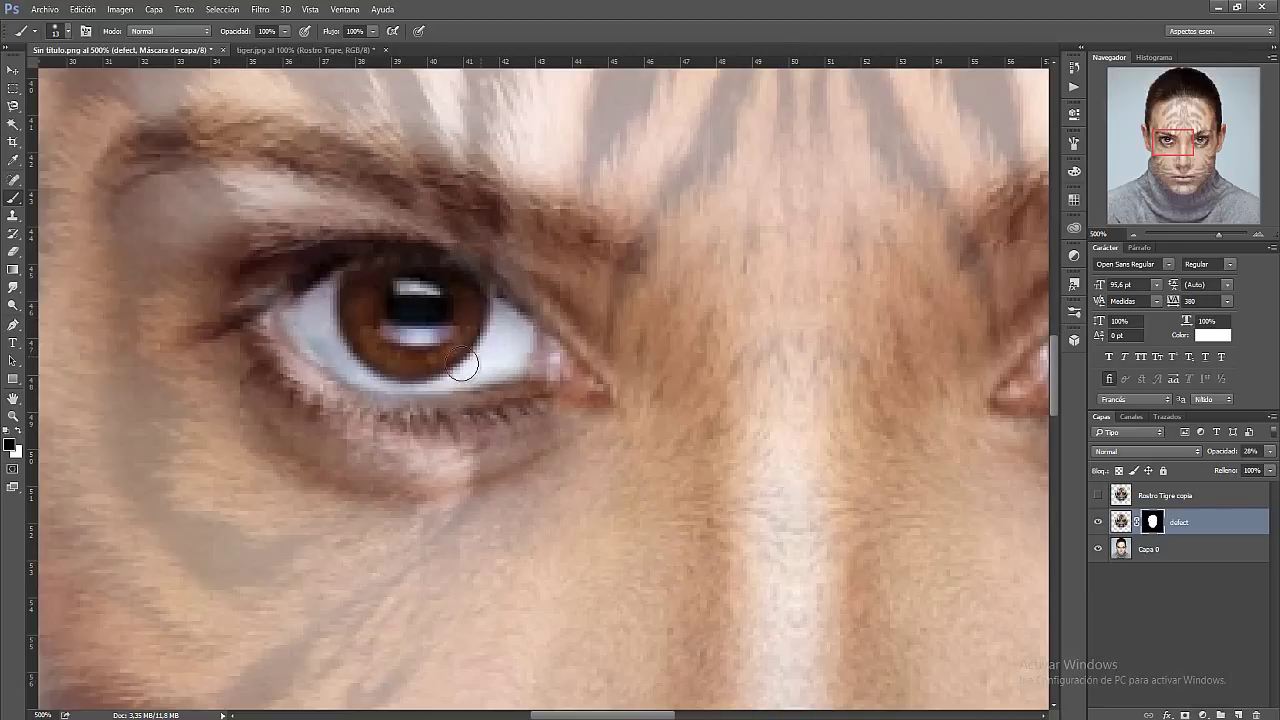
drag(343, 349, 508, 357)
mouse_move(412, 294)
mouse_down()
mouse_move(325, 300)
mouse_move(355, 350)
mouse_move(488, 365)
mouse_move(451, 298)
mouse_up()
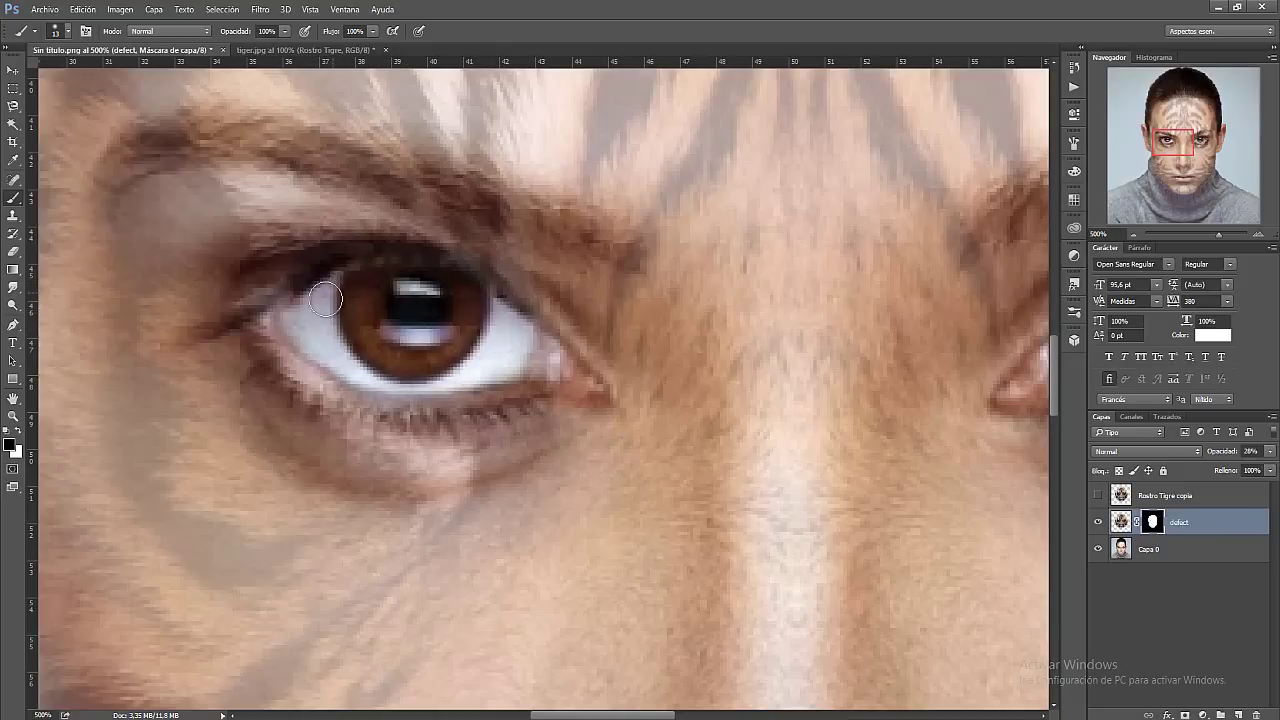
Pan to her other eye and uncover its eye white and iris edge on the mask
drag(1165, 146, 1198, 143)
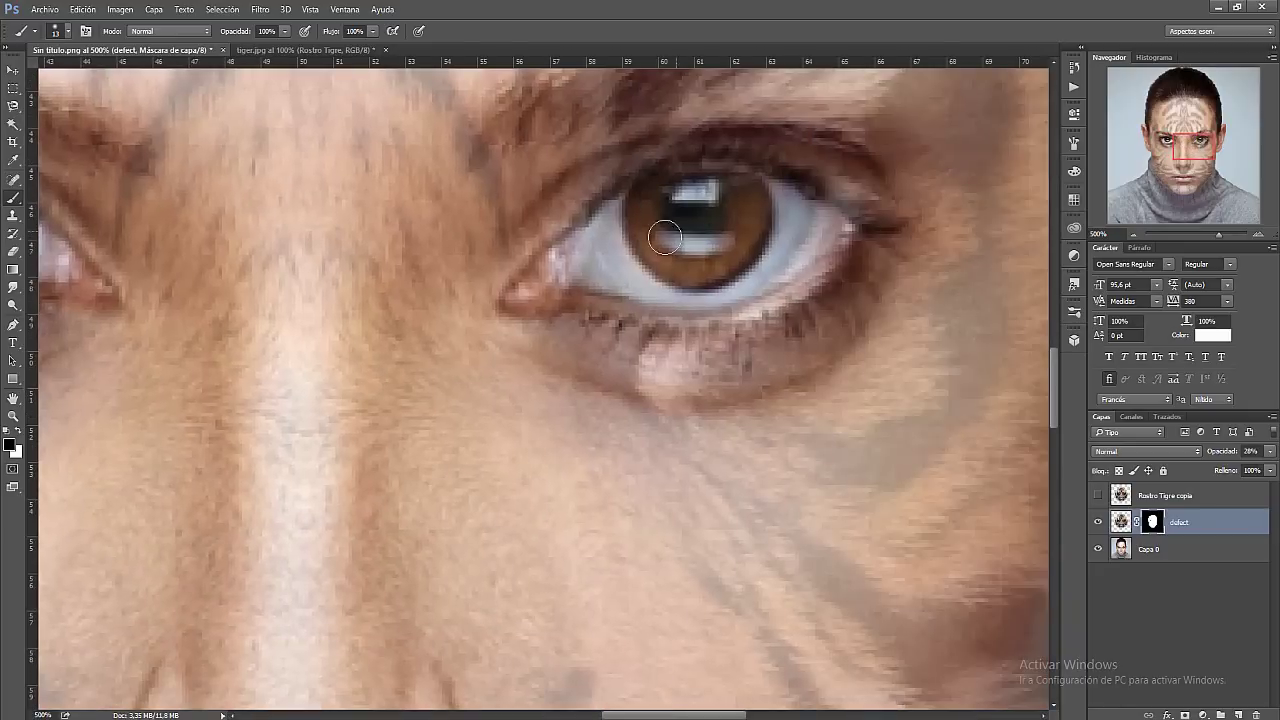
drag(665, 240, 590, 255)
mouse_move(711, 193)
mouse_down()
mouse_move(778, 205)
mouse_move(785, 250)
mouse_move(735, 285)
mouse_move(673, 288)
mouse_move(593, 255)
mouse_move(625, 213)
mouse_move(746, 192)
mouse_move(665, 245)
mouse_move(800, 210)
mouse_move(775, 258)
mouse_move(808, 232)
mouse_move(780, 200)
mouse_move(705, 200)
mouse_move(614, 233)
mouse_move(590, 262)
mouse_move(700, 285)
mouse_move(790, 242)
mouse_move(800, 223)
mouse_move(780, 215)
mouse_move(790, 245)
mouse_move(812, 225)
mouse_up()
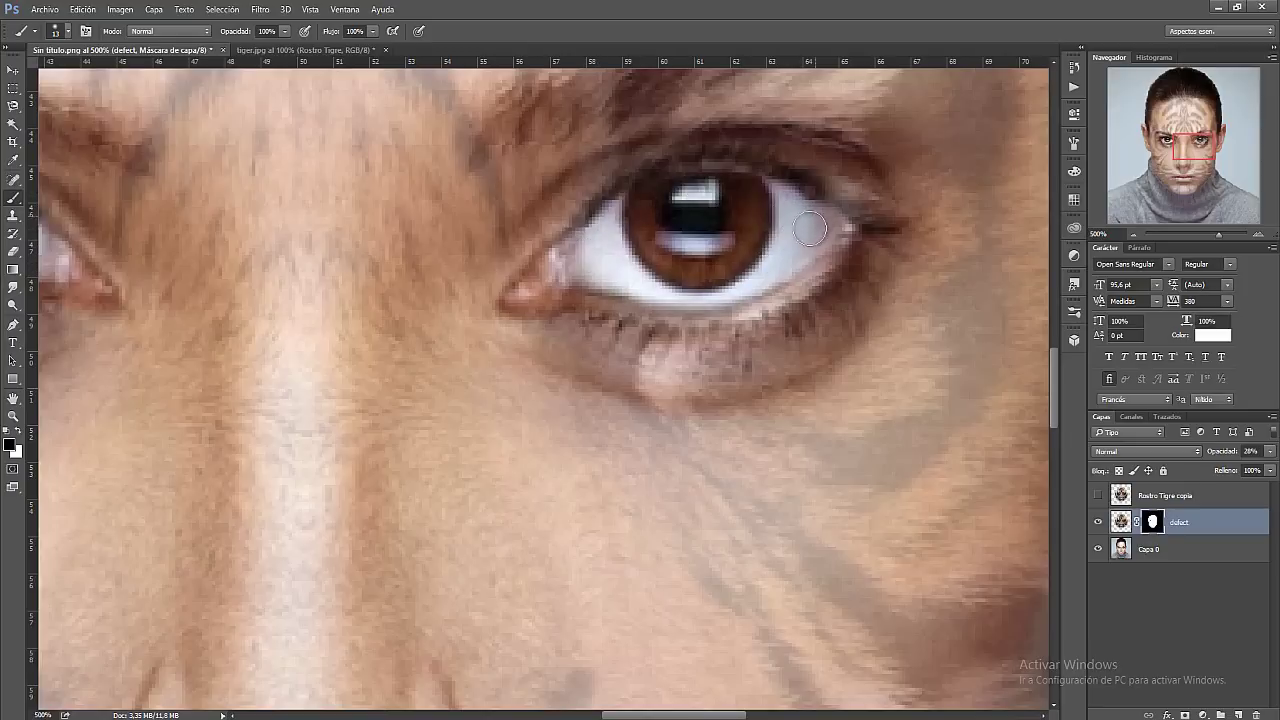
Pan the view down to her nose and mouth and set the tiger layer to 32% opacity
click(1270, 451)
drag(1248, 468, 1251, 468)
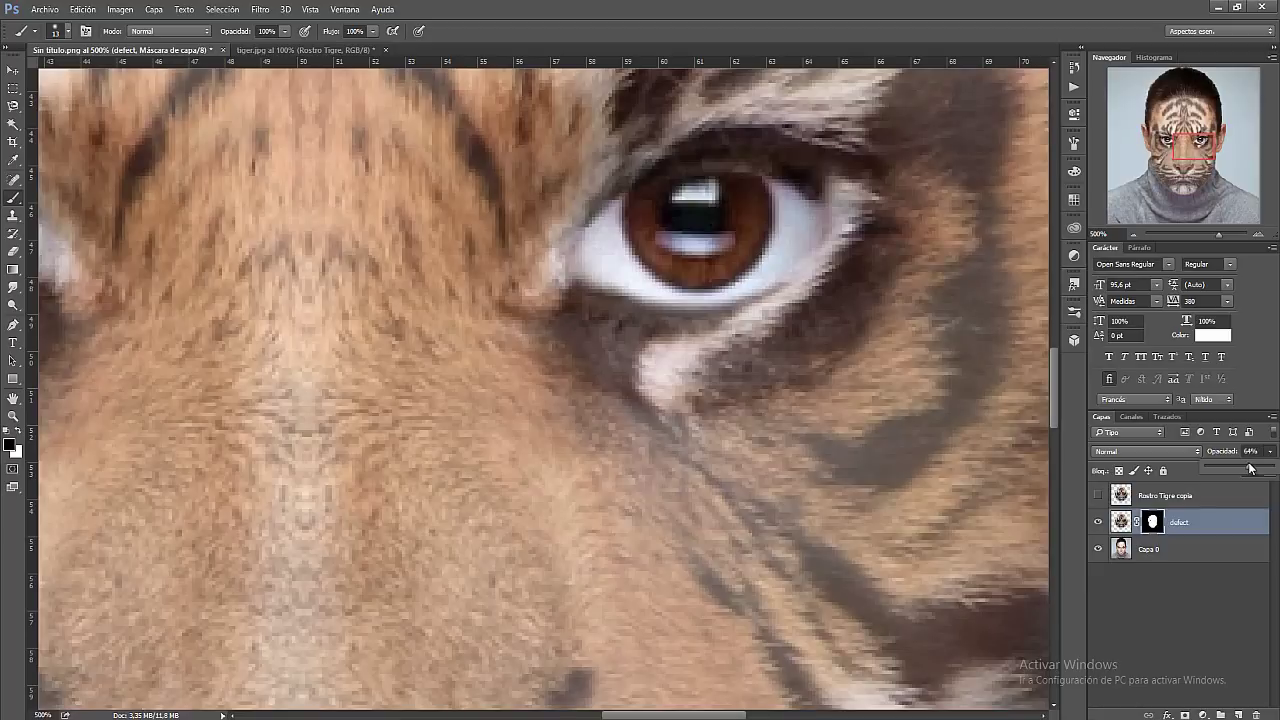
click(668, 268)
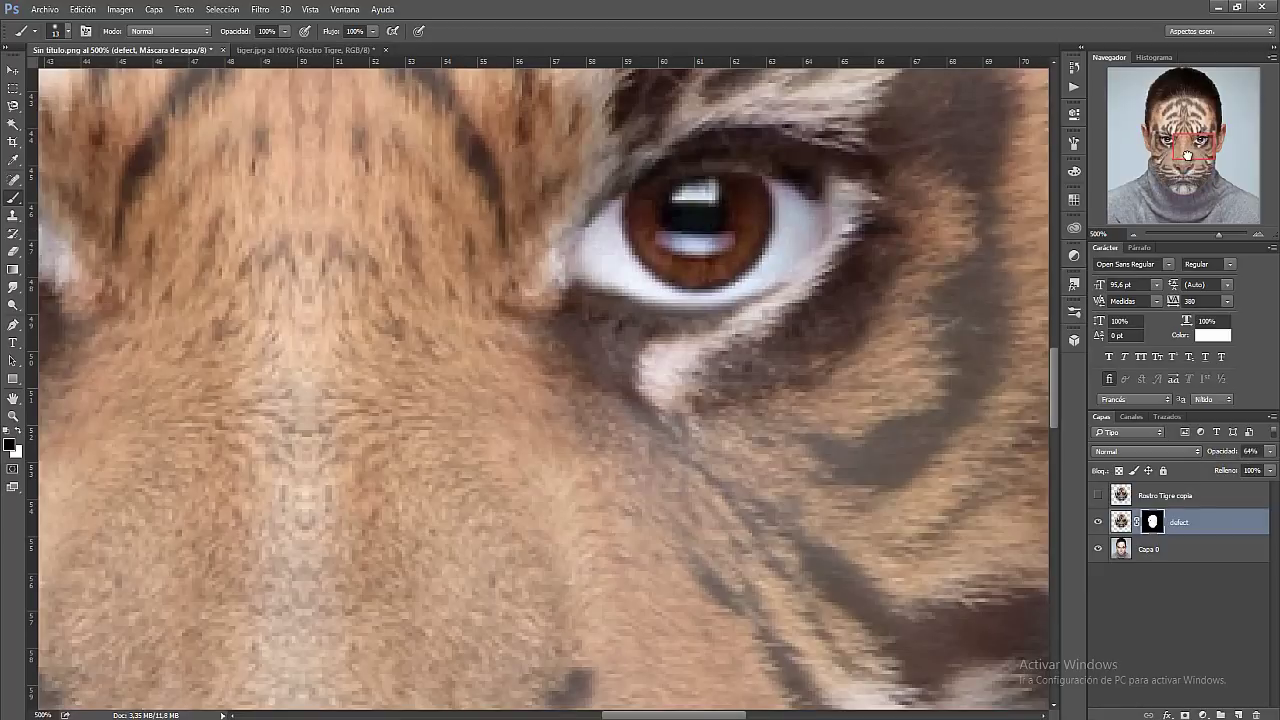
mouse_move(1187, 155)
mouse_down()
mouse_move(1171, 153)
mouse_move(1194, 152)
mouse_move(1195, 183)
mouse_up()
drag(1240, 470, 1227, 465)
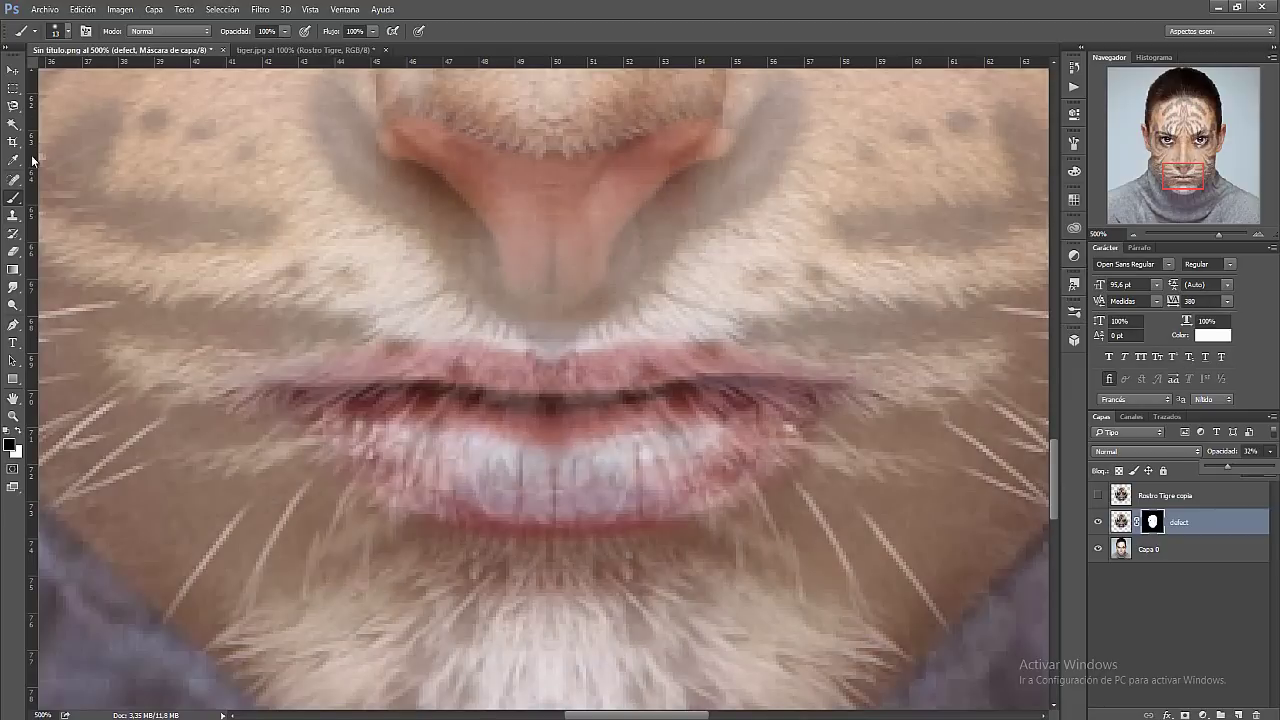
Choose a soft round 16 px brush at 50% opacity
click(64, 33)
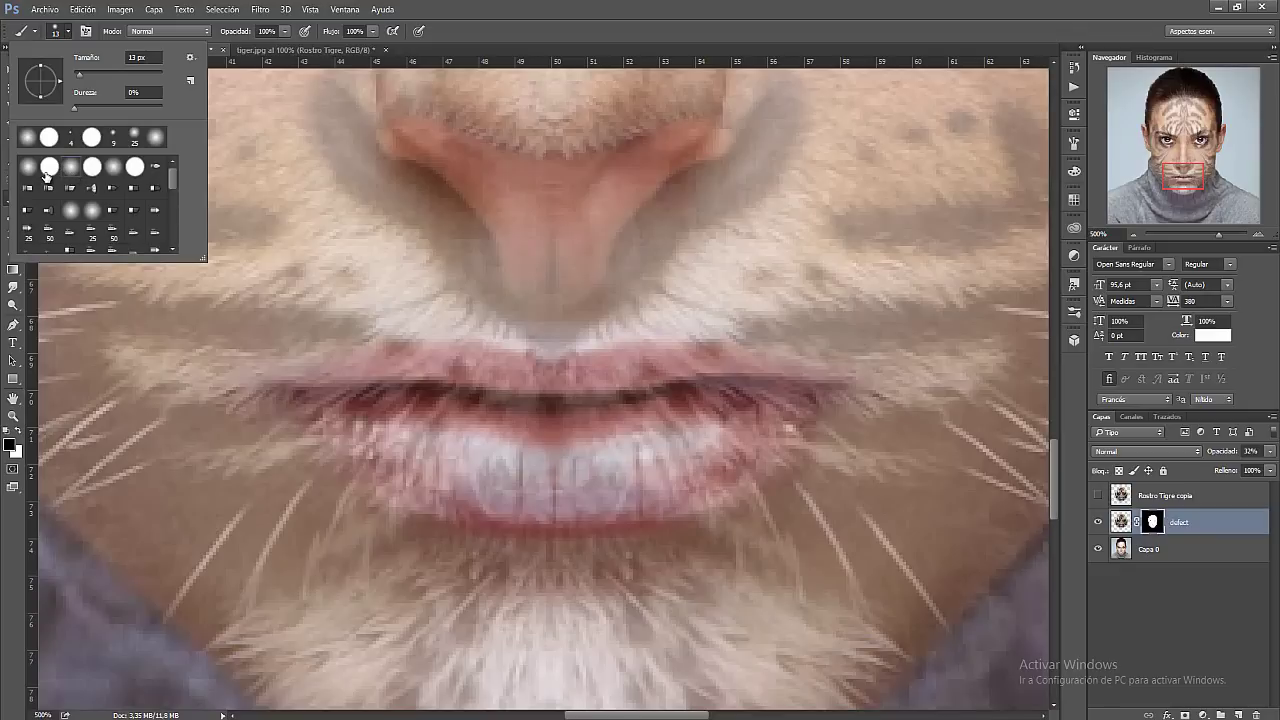
click(49, 137)
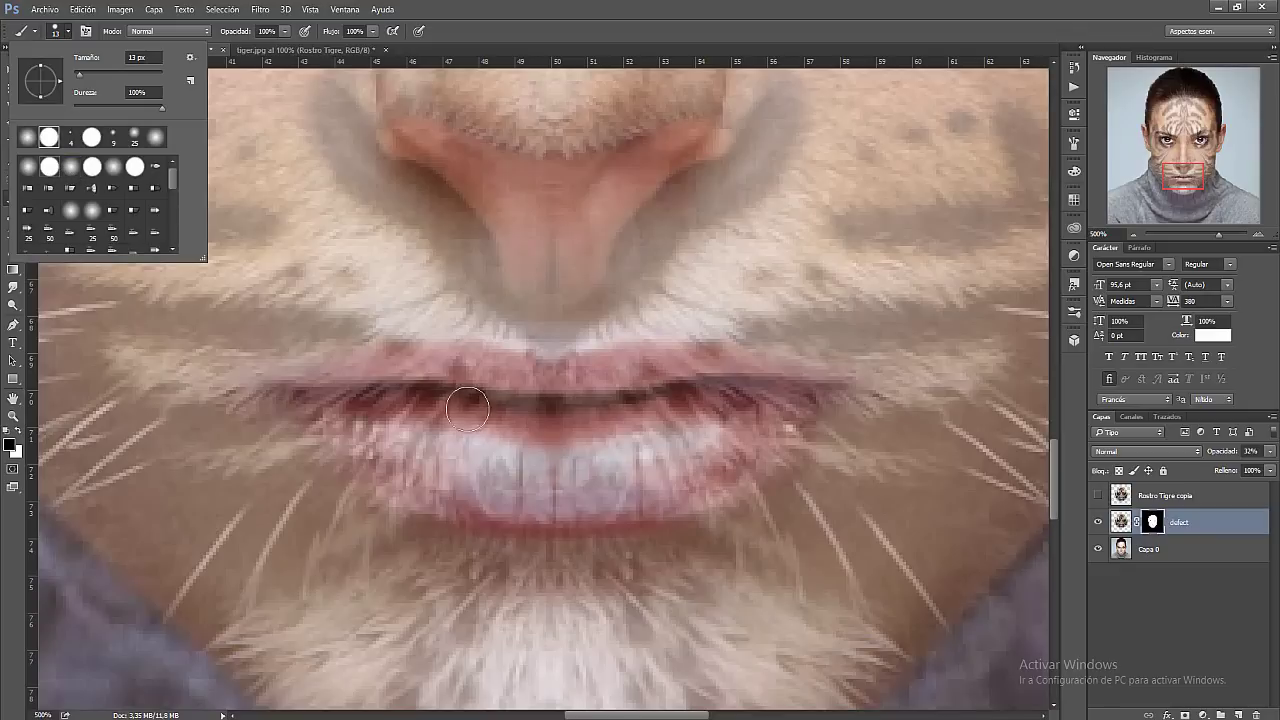
click(72, 166)
click(81, 74)
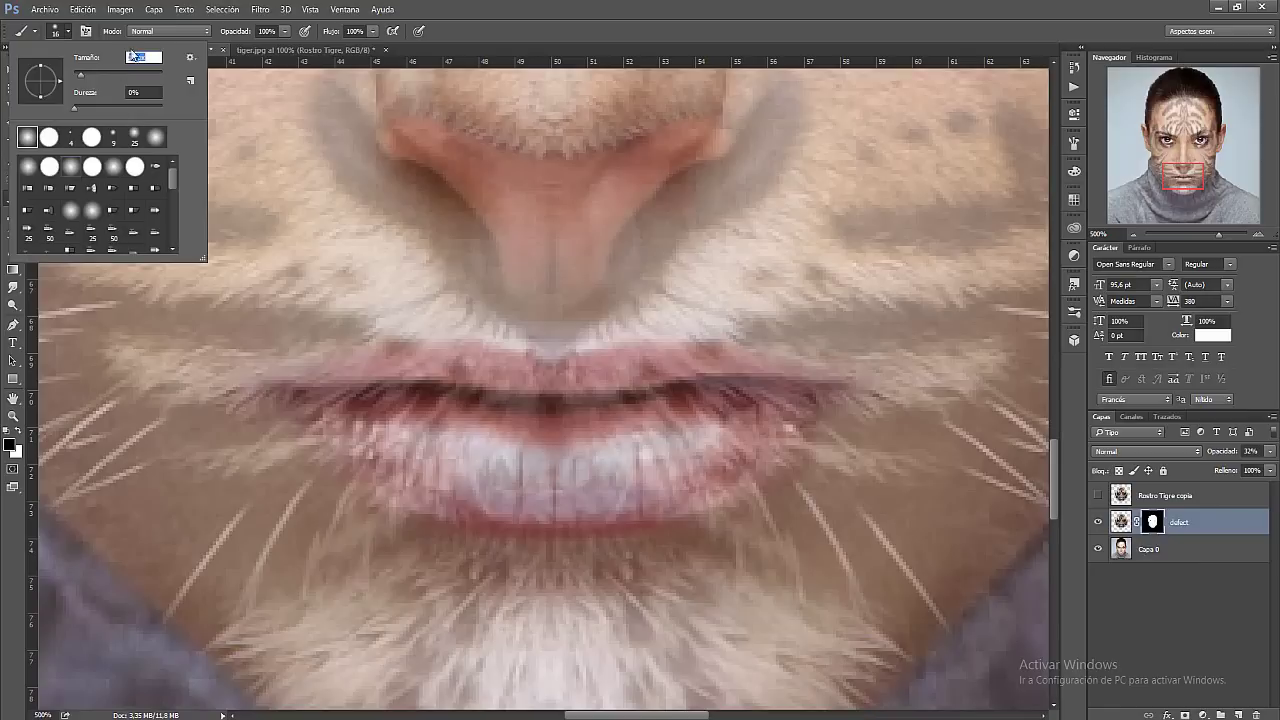
click(284, 32)
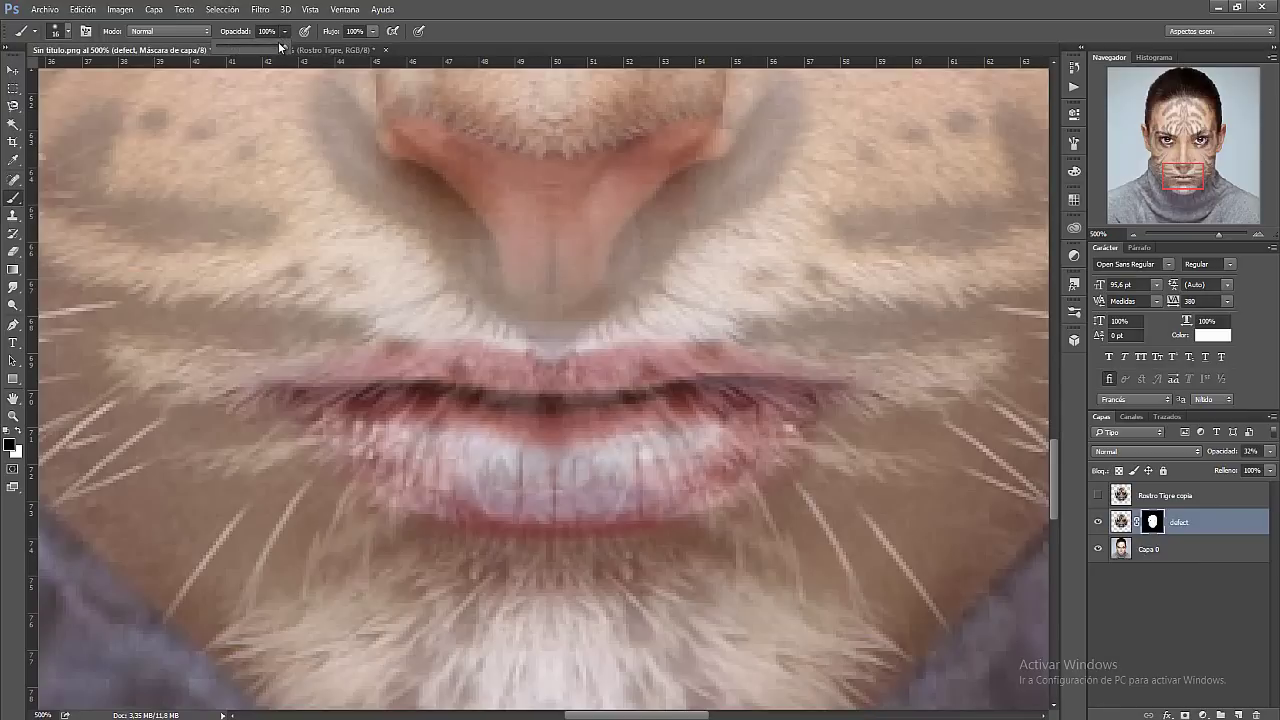
click(66, 33)
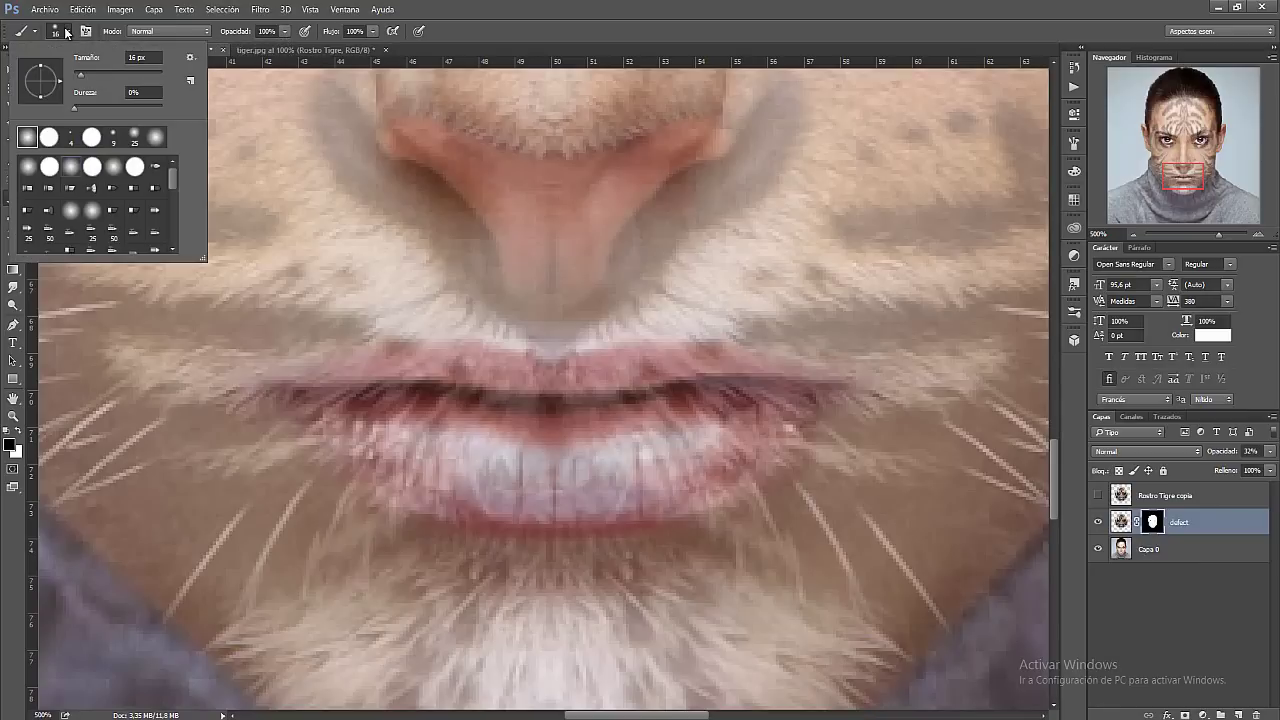
click(284, 34)
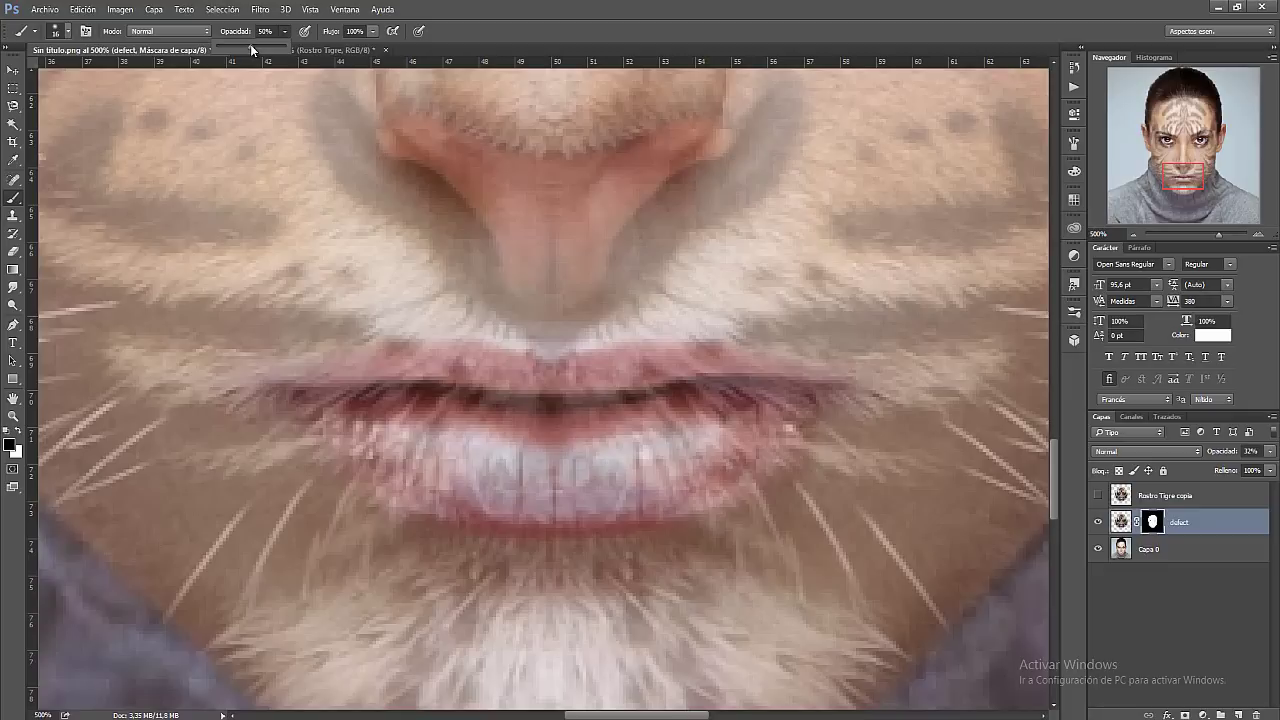
Mask away fur over her upper lip, teeth and lower lip, using a smaller brush at the corner
drag(500, 432, 400, 420)
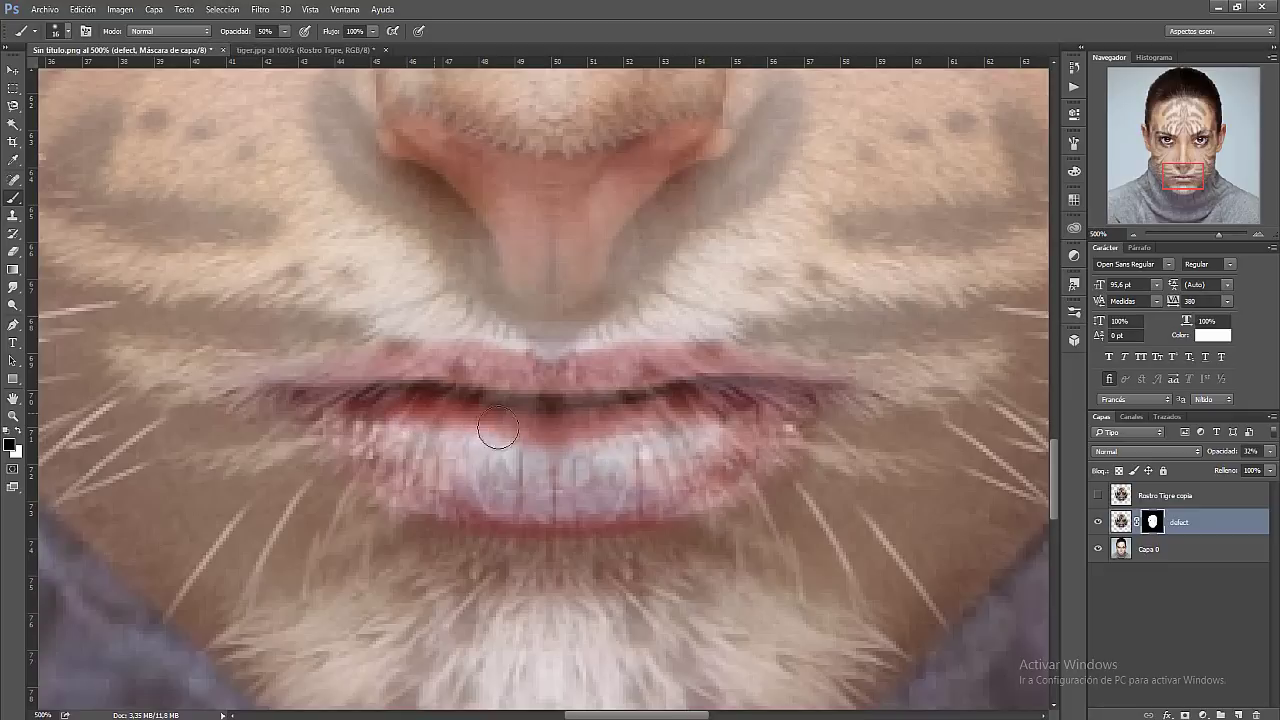
mouse_move(562, 467)
mouse_down()
mouse_move(509, 480)
mouse_move(686, 451)
mouse_move(780, 415)
mouse_move(627, 383)
mouse_move(663, 434)
mouse_move(406, 424)
mouse_move(428, 366)
mouse_move(734, 396)
mouse_move(749, 451)
mouse_move(457, 471)
mouse_move(337, 413)
mouse_move(432, 373)
mouse_move(775, 425)
mouse_move(631, 489)
mouse_move(400, 449)
mouse_move(350, 421)
mouse_move(571, 491)
mouse_move(754, 464)
mouse_move(780, 414)
mouse_move(765, 375)
mouse_move(343, 387)
mouse_move(384, 471)
mouse_move(375, 442)
mouse_move(670, 487)
mouse_move(771, 400)
mouse_move(726, 380)
mouse_move(338, 381)
mouse_move(785, 395)
mouse_up()
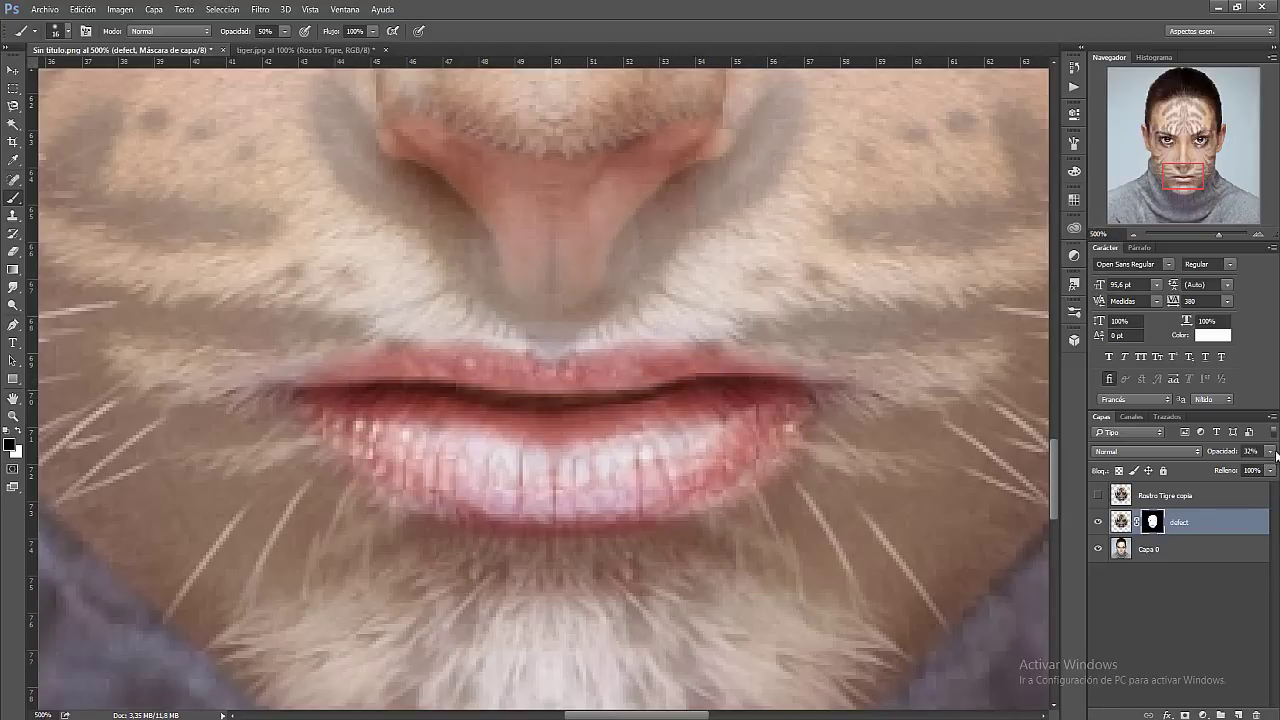
click(1270, 452)
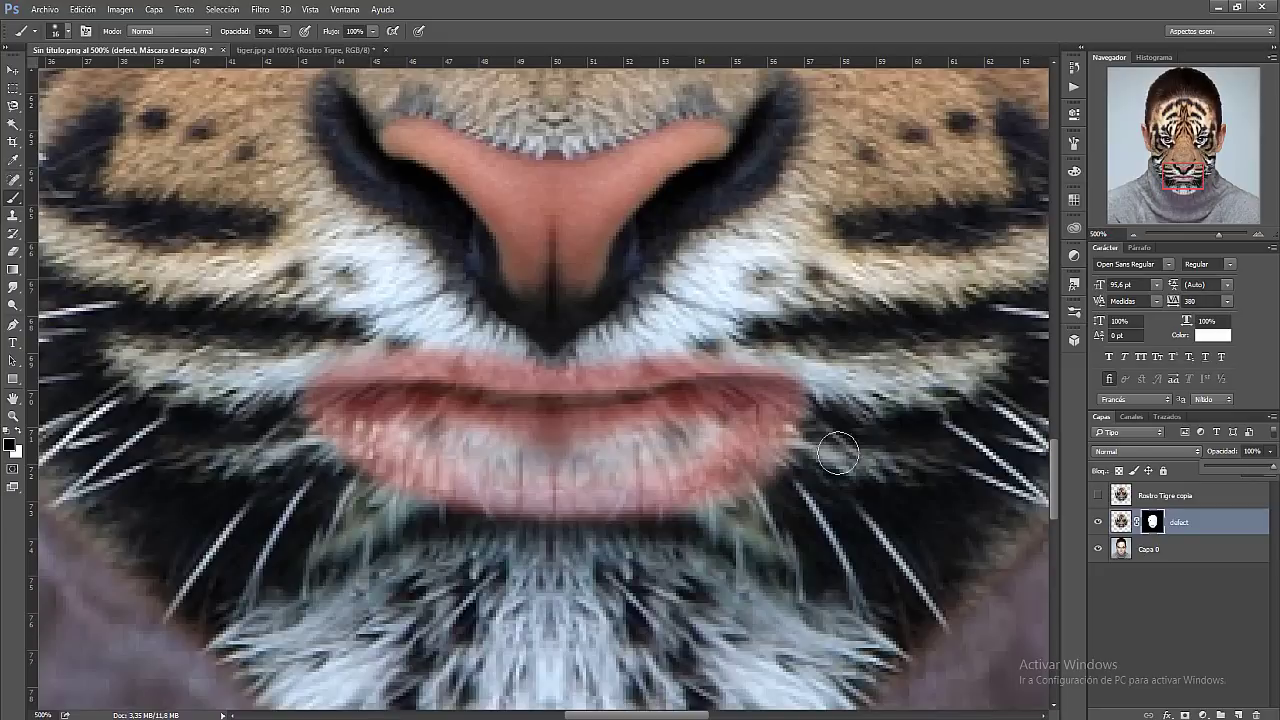
drag(1222, 463, 1215, 463)
click(62, 32)
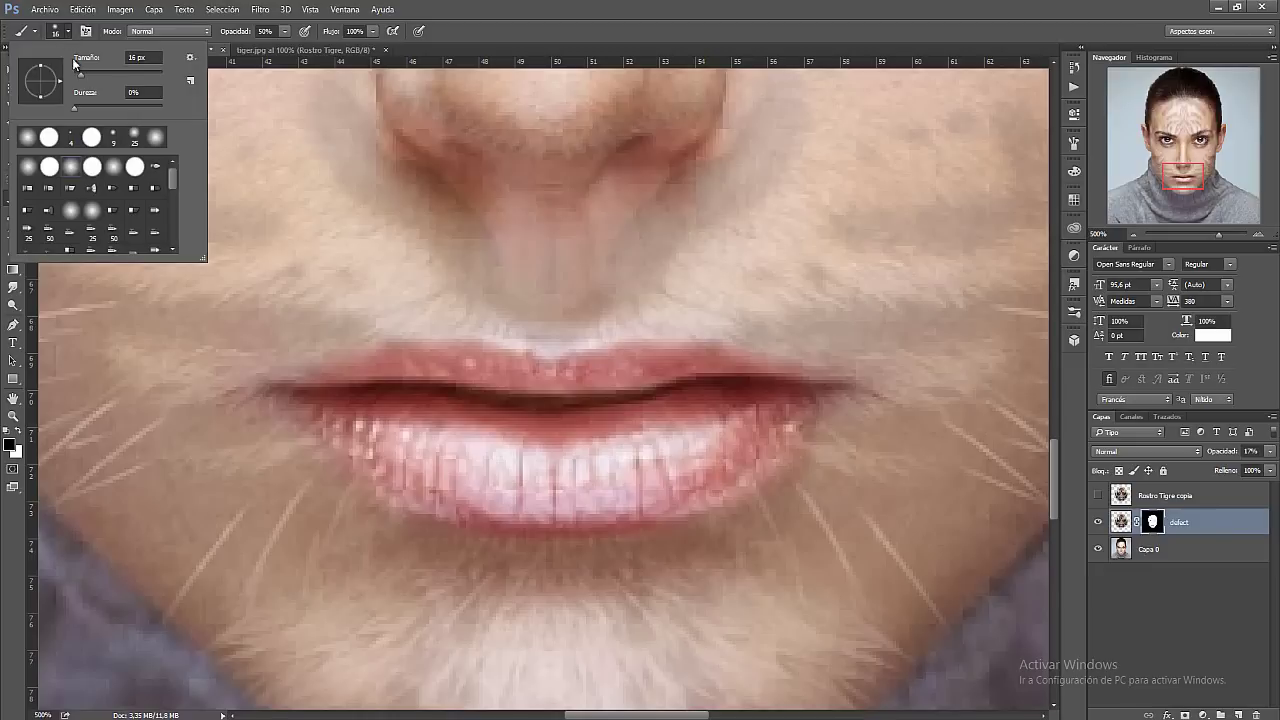
drag(80, 71, 77, 73)
click(324, 390)
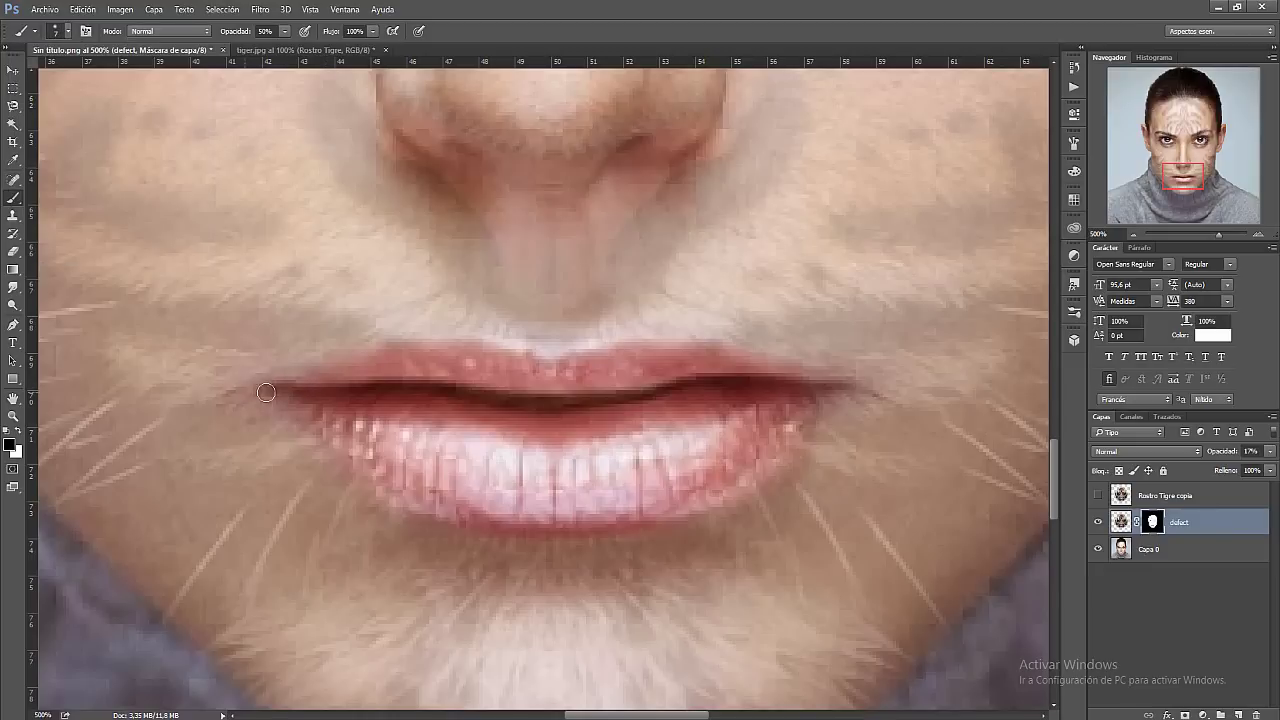
drag(402, 494, 707, 492)
drag(783, 444, 834, 387)
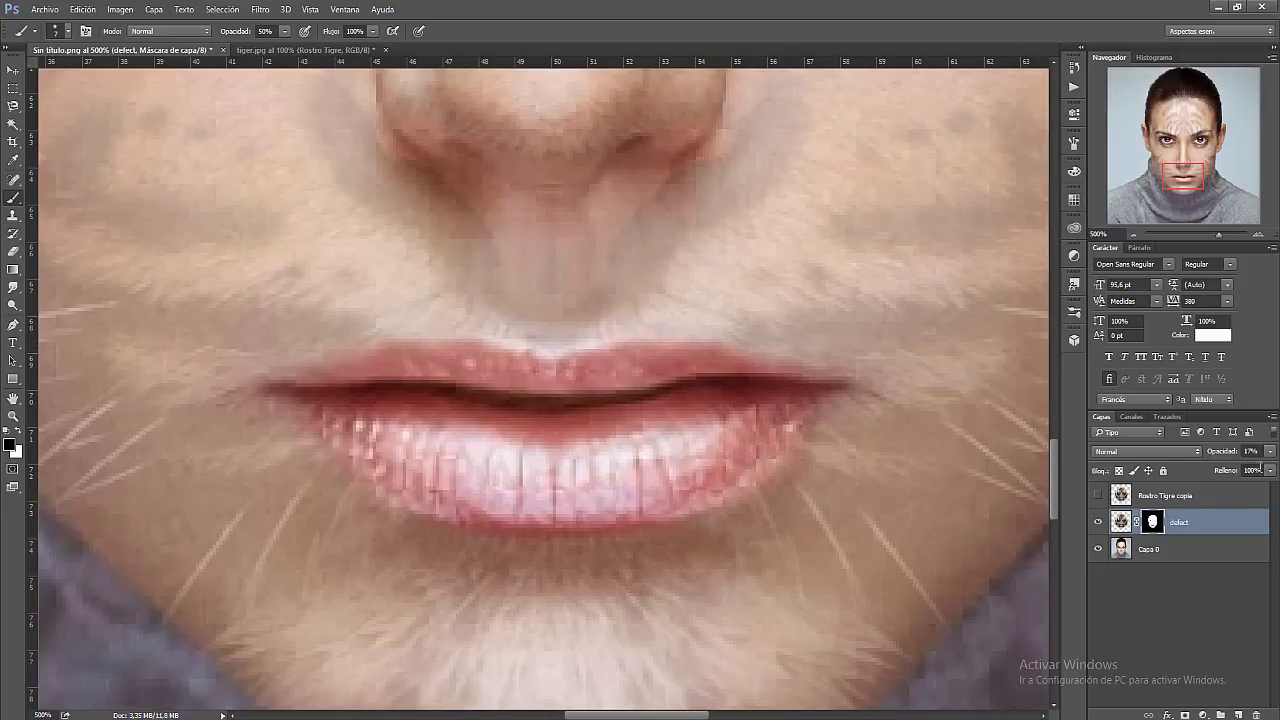
Return the tiger layer to 100% opacity and reveal more of the lips with a 21 px brush
click(1267, 455)
drag(1276, 473, 1279, 470)
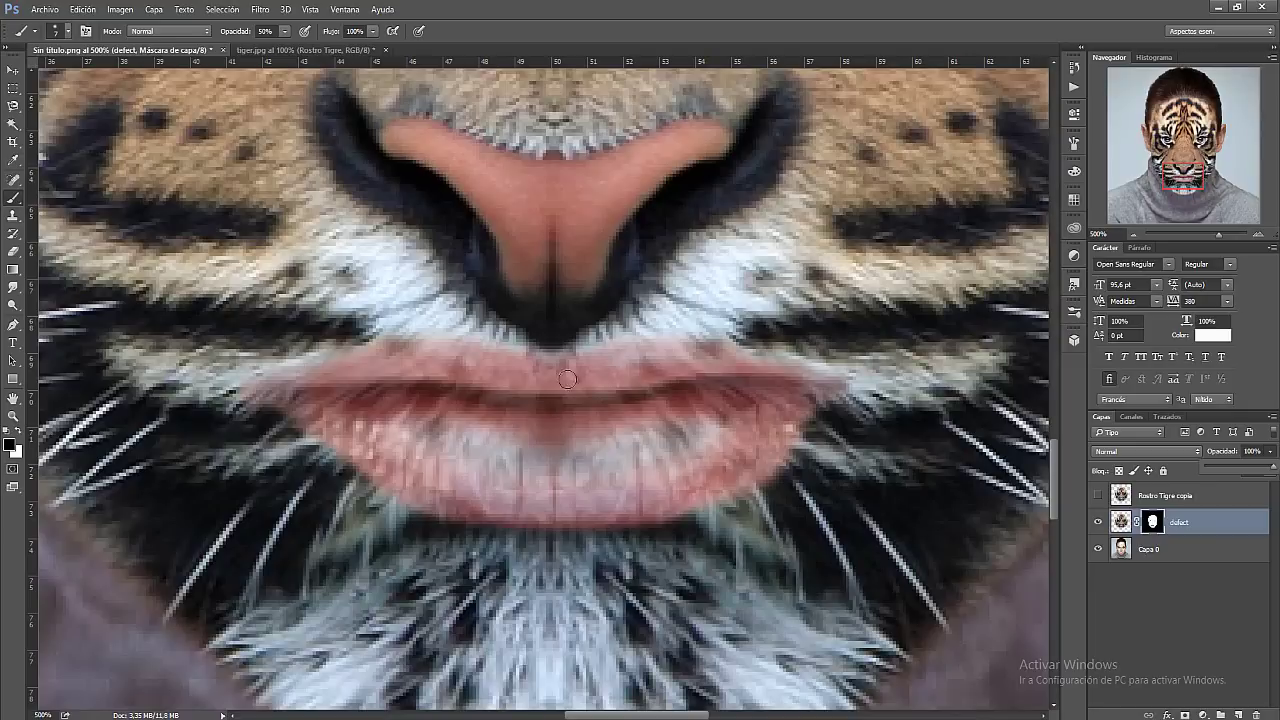
click(62, 31)
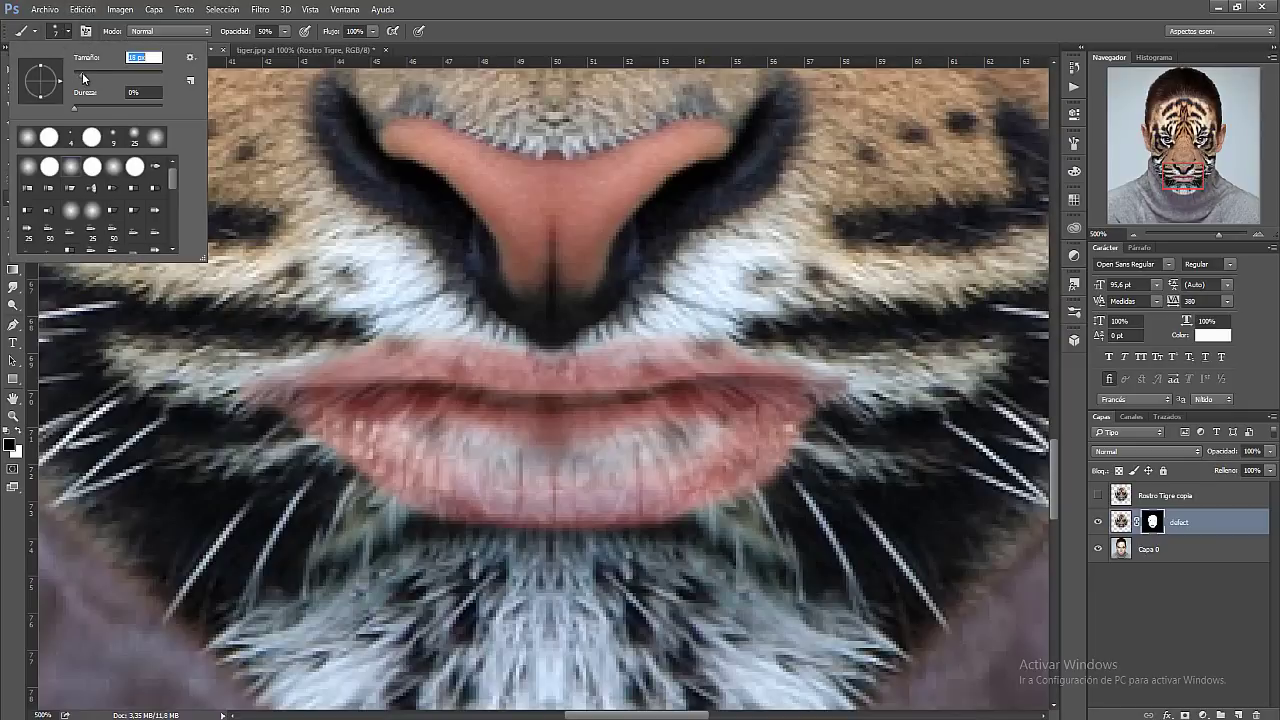
click(409, 424)
drag(409, 424, 700, 423)
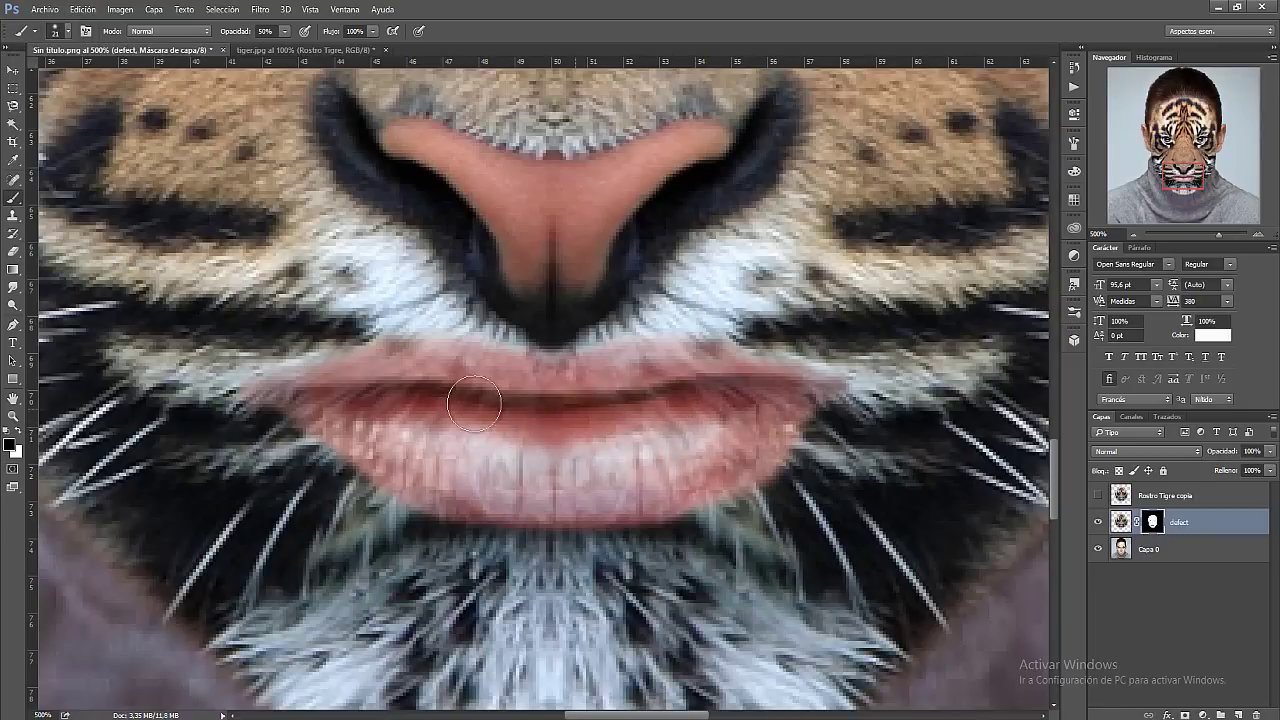
mouse_move(450, 405)
mouse_down()
mouse_move(721, 412)
mouse_move(413, 419)
mouse_move(543, 439)
mouse_move(770, 404)
mouse_up()
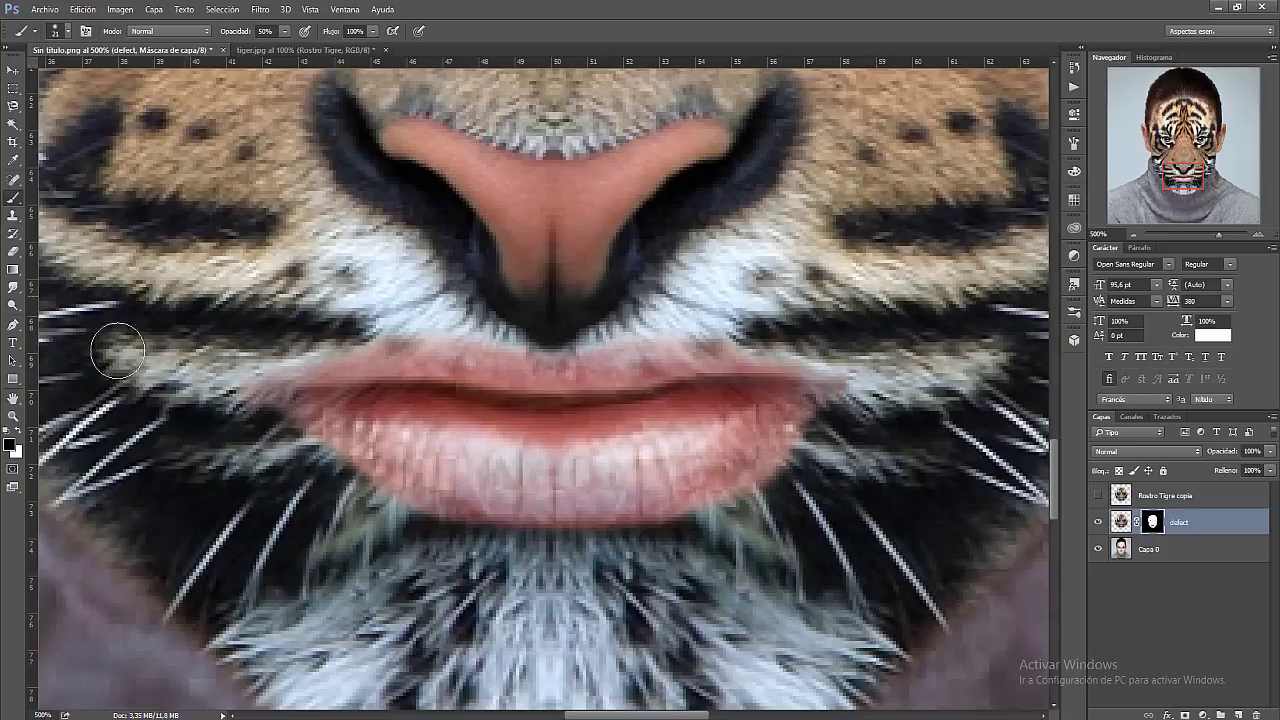
Alternate white and black on the mask to clean the lip edges and restore fur below the lower lip
key(x)
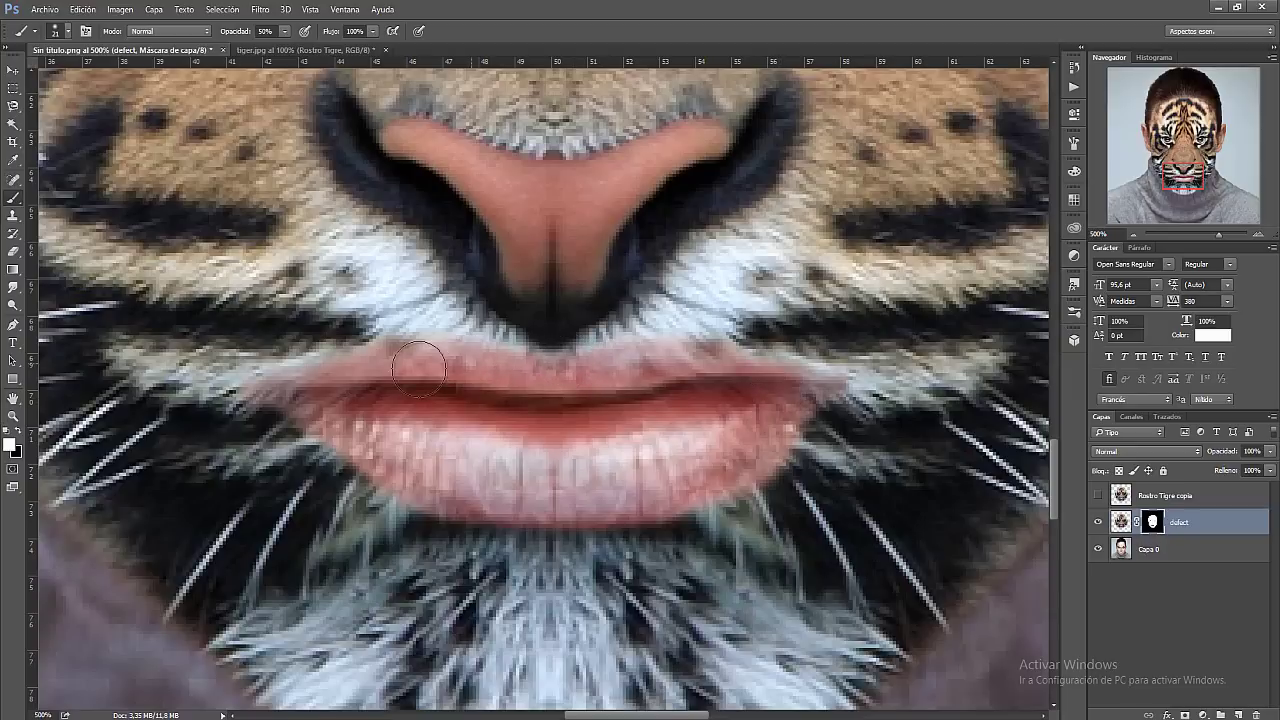
click(18, 433)
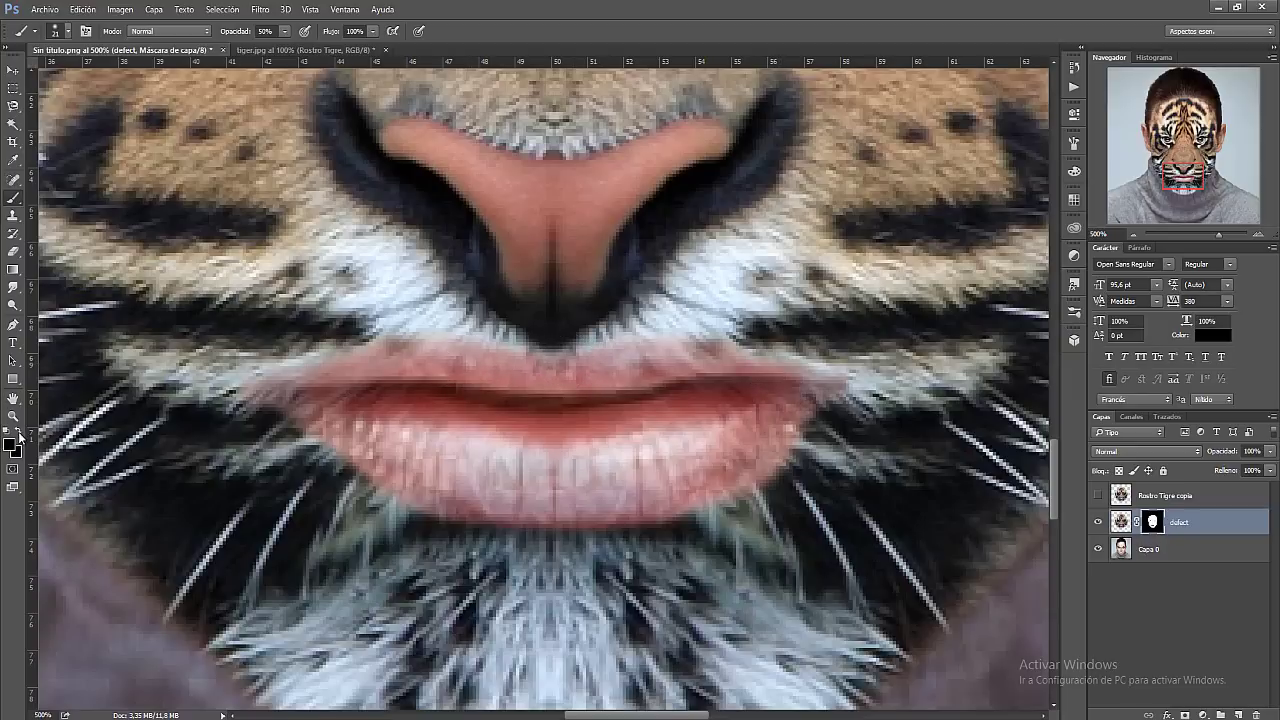
click(18, 433)
click(19, 433)
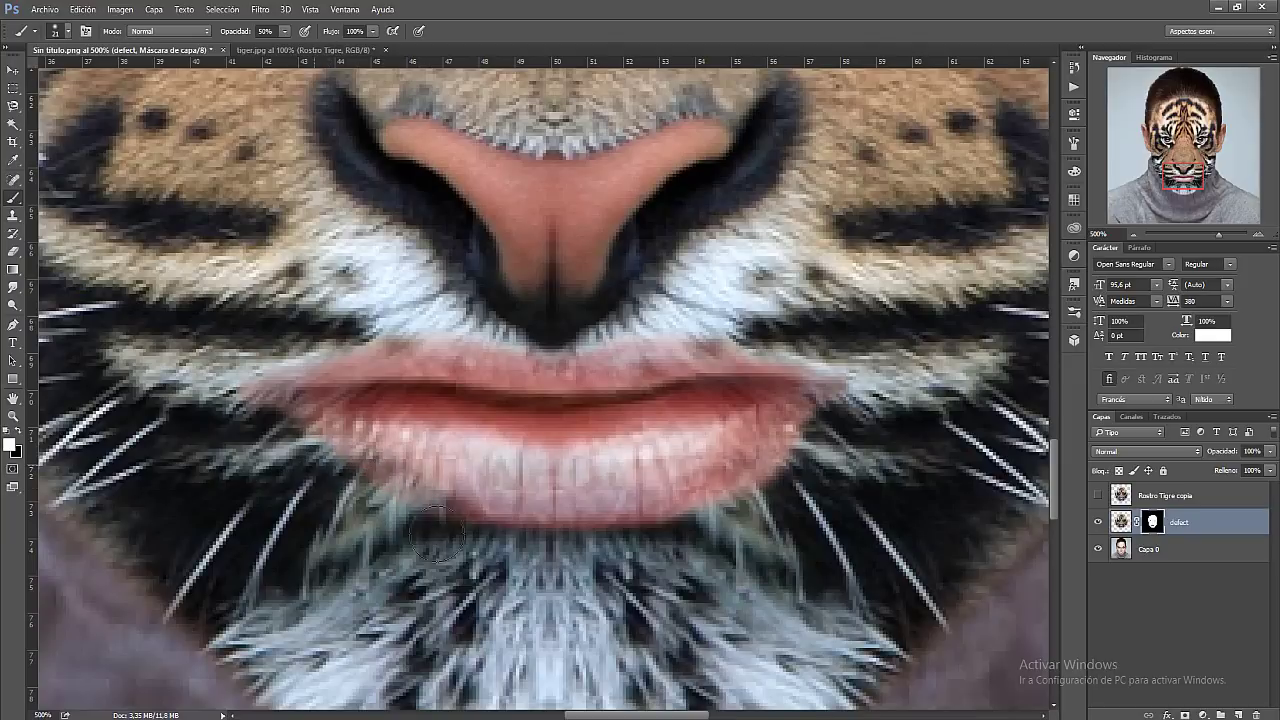
mouse_move(337, 478)
mouse_down()
mouse_move(493, 538)
mouse_move(700, 520)
mouse_move(705, 560)
mouse_move(775, 485)
mouse_move(858, 438)
mouse_move(851, 386)
mouse_move(766, 350)
mouse_move(565, 355)
mouse_move(330, 325)
mouse_move(255, 375)
mouse_move(247, 399)
mouse_move(271, 443)
mouse_move(343, 330)
mouse_move(390, 320)
mouse_up()
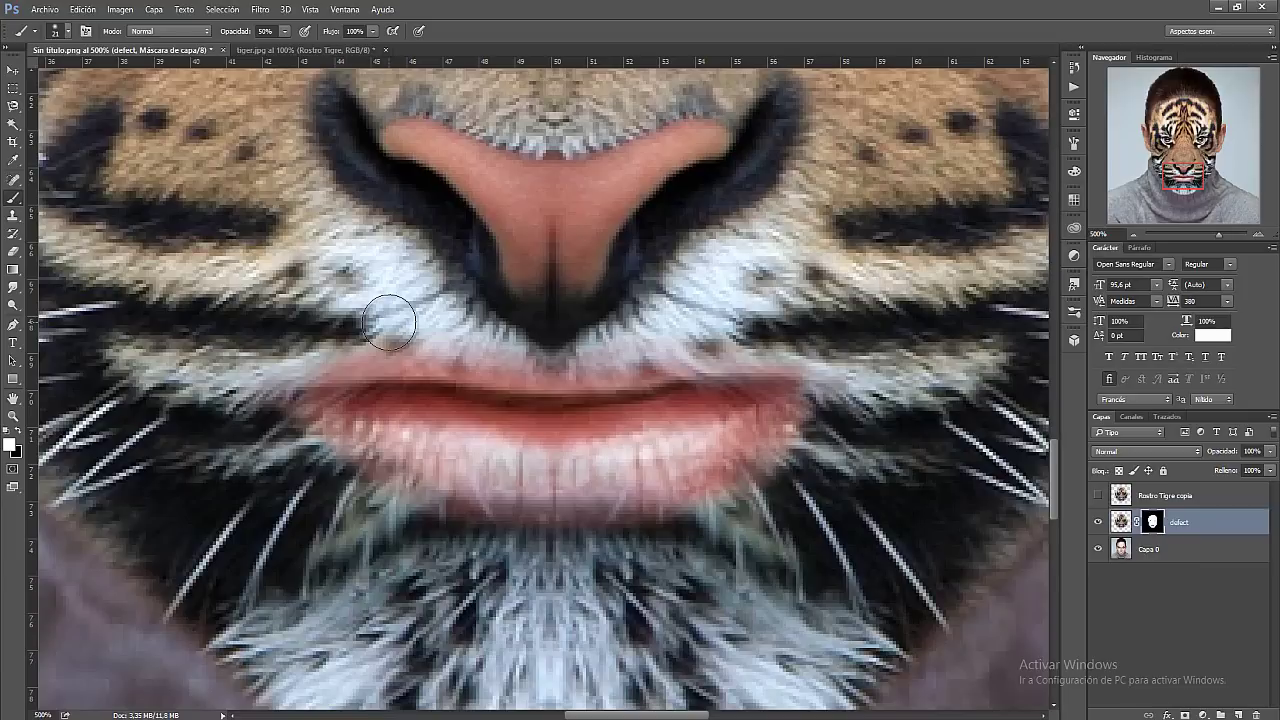
key(x)
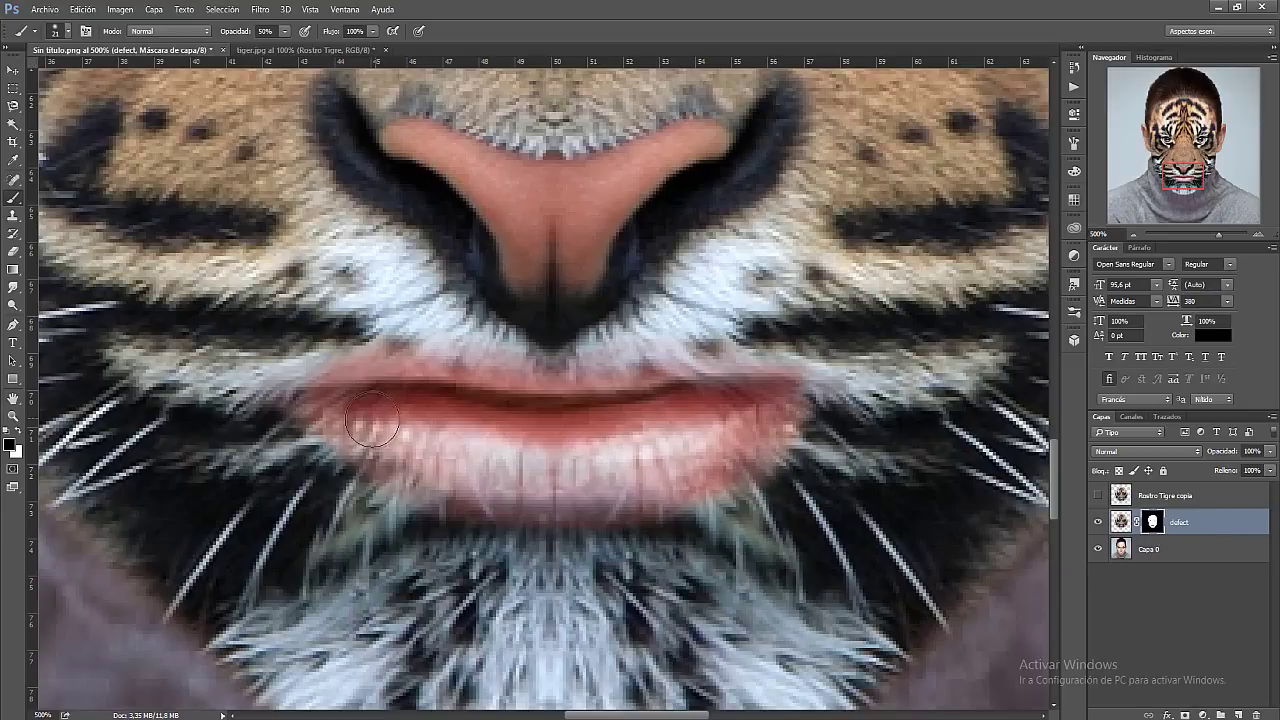
mouse_move(366, 427)
mouse_down()
mouse_move(668, 466)
mouse_move(510, 485)
mouse_up()
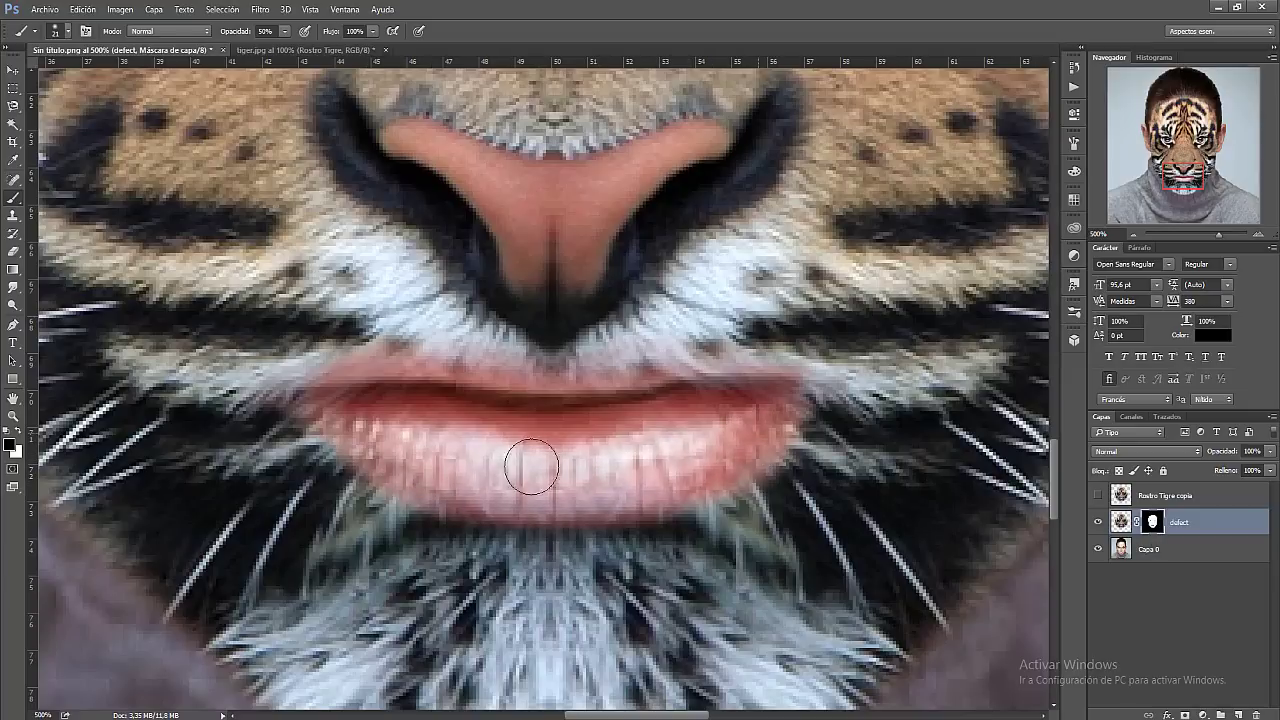
click(19, 430)
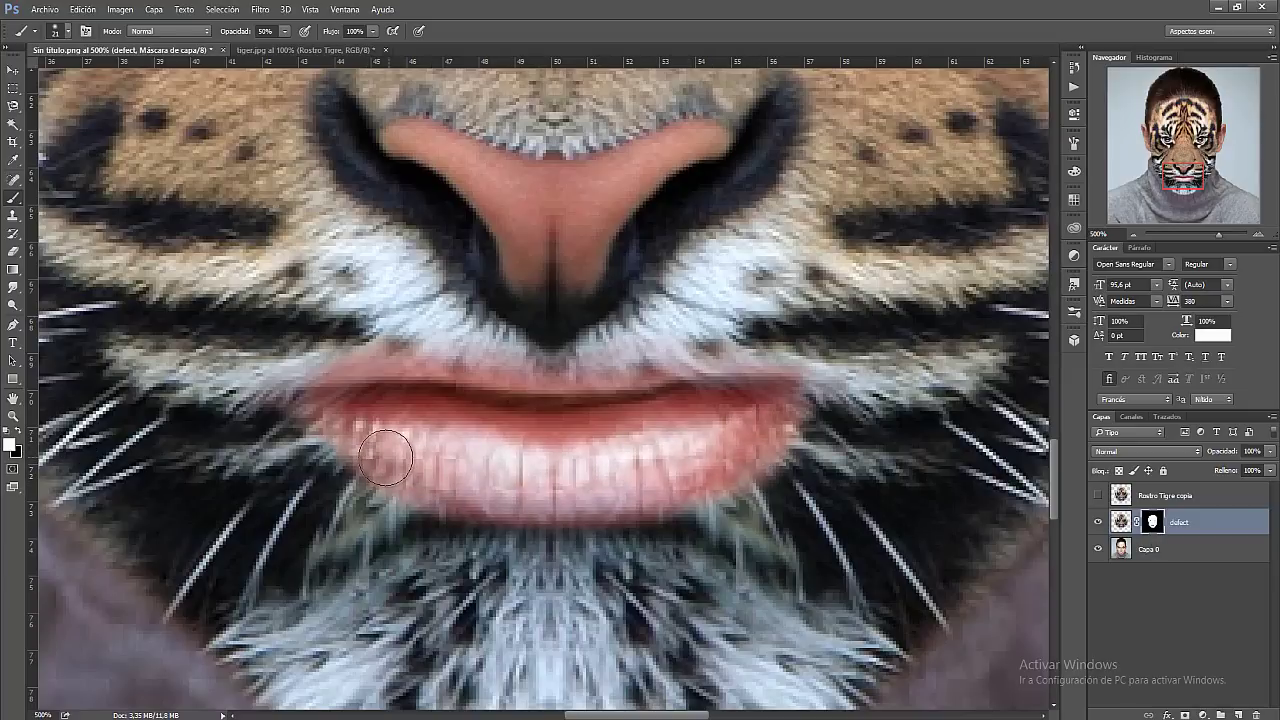
mouse_move(350, 450)
mouse_down()
mouse_move(380, 483)
mouse_move(790, 455)
mouse_move(740, 490)
mouse_move(390, 520)
mouse_up()
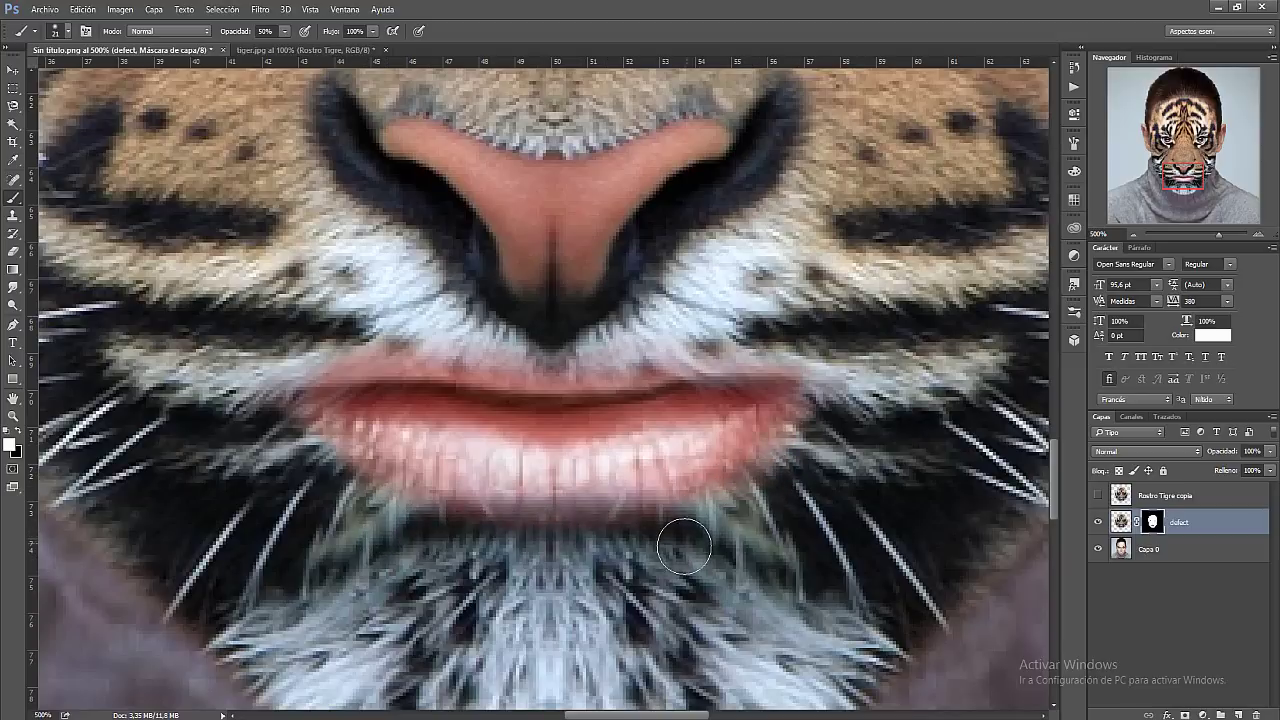
key(ctrl+z)
mouse_move(680, 538)
mouse_down()
mouse_move(775, 492)
mouse_move(824, 425)
mouse_move(655, 508)
mouse_move(427, 524)
mouse_move(344, 480)
mouse_move(310, 435)
mouse_up()
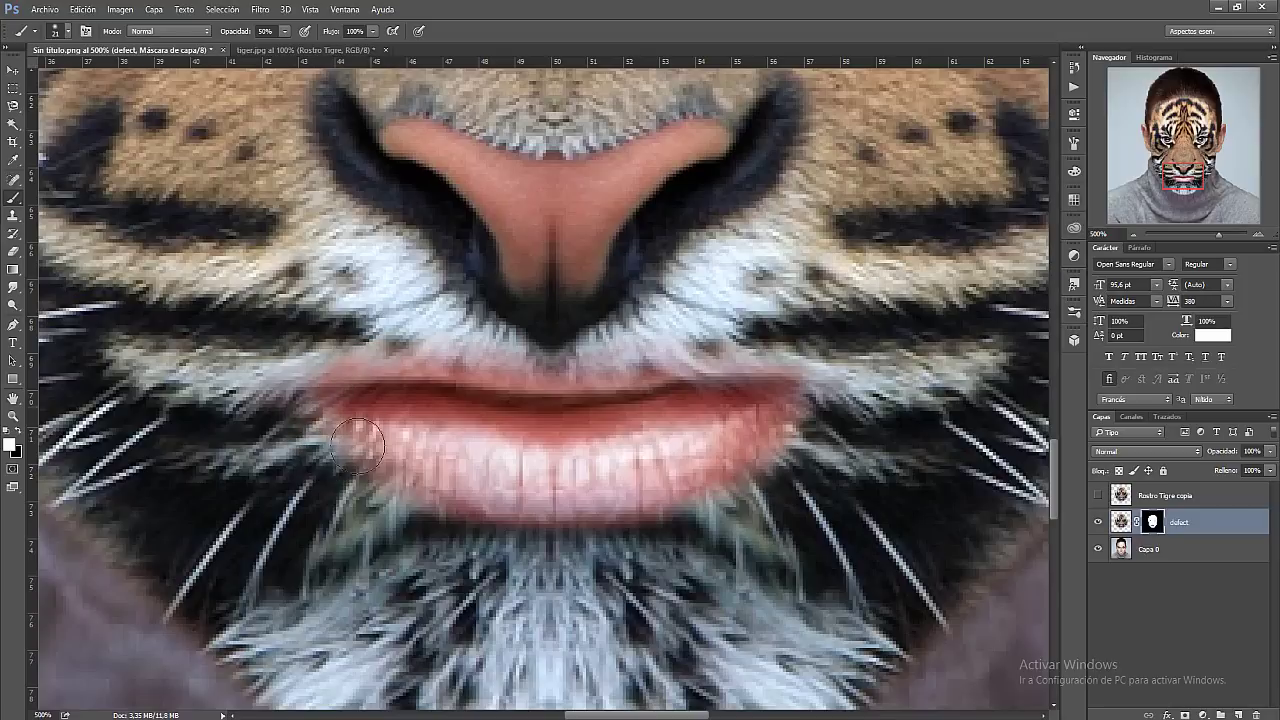
mouse_move(501, 540)
mouse_down()
mouse_move(703, 526)
mouse_move(741, 515)
mouse_move(806, 452)
mouse_up()
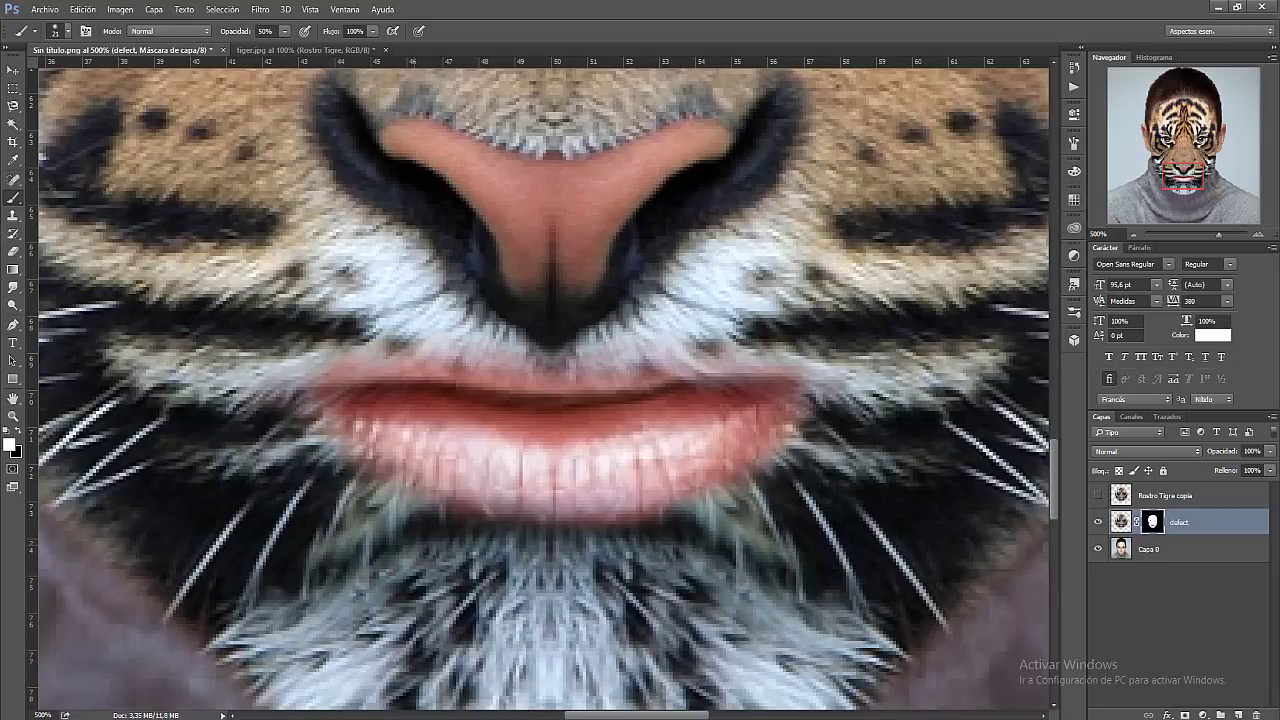
Zoom closely into the lips and toggle the tiger face layer to compare
double_click(15, 419)
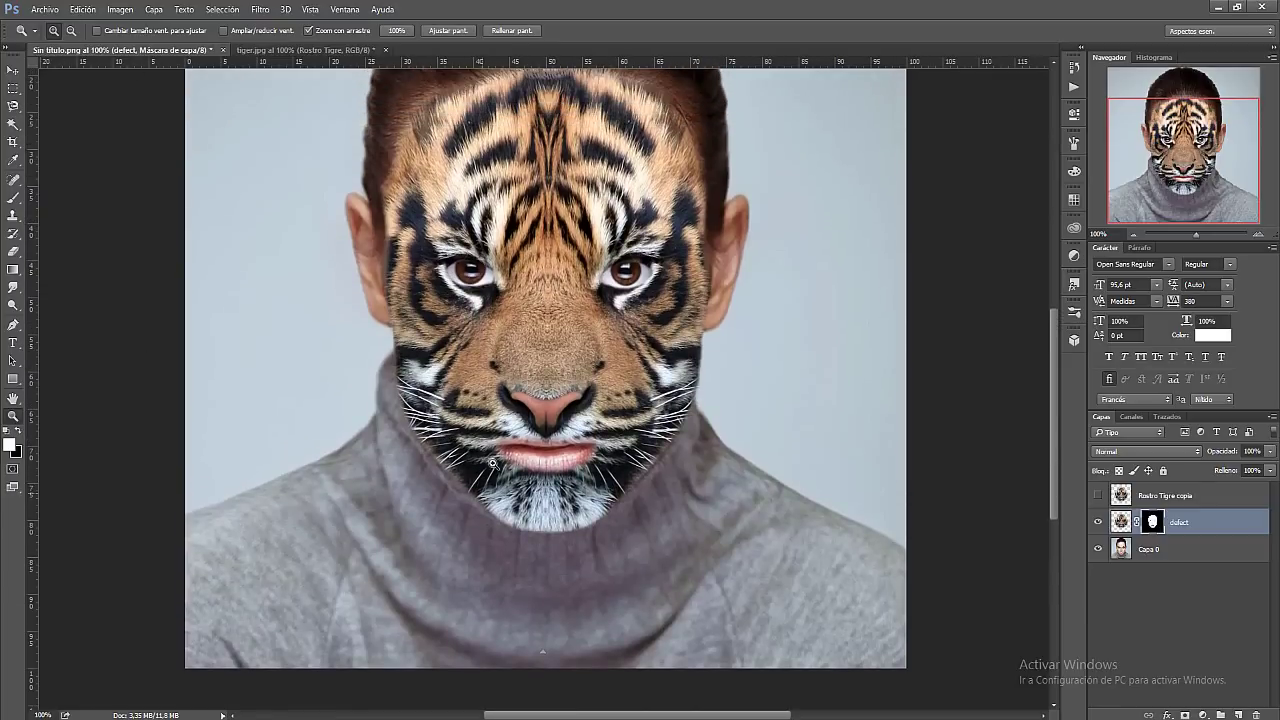
drag(500, 456, 784, 451)
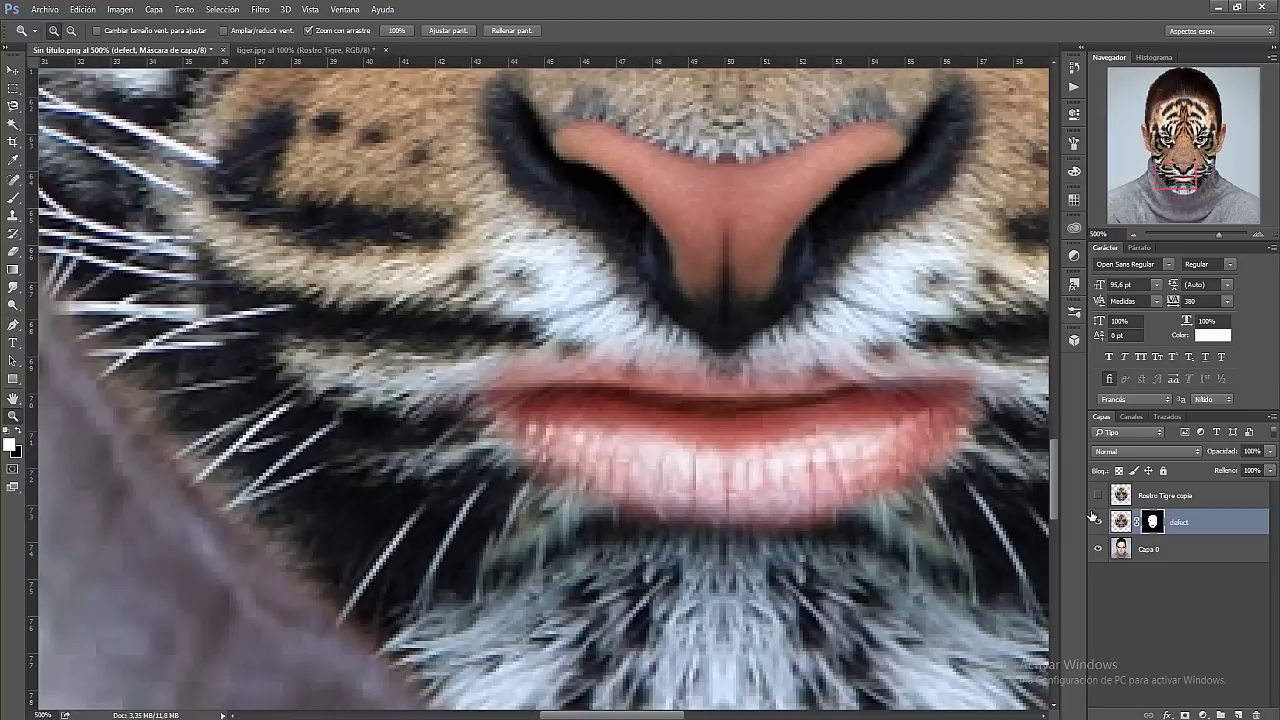
click(1099, 522)
click(1099, 522)
With a 9 px black brush, mask fur away along the upper lip, then zoom out
click(13, 197)
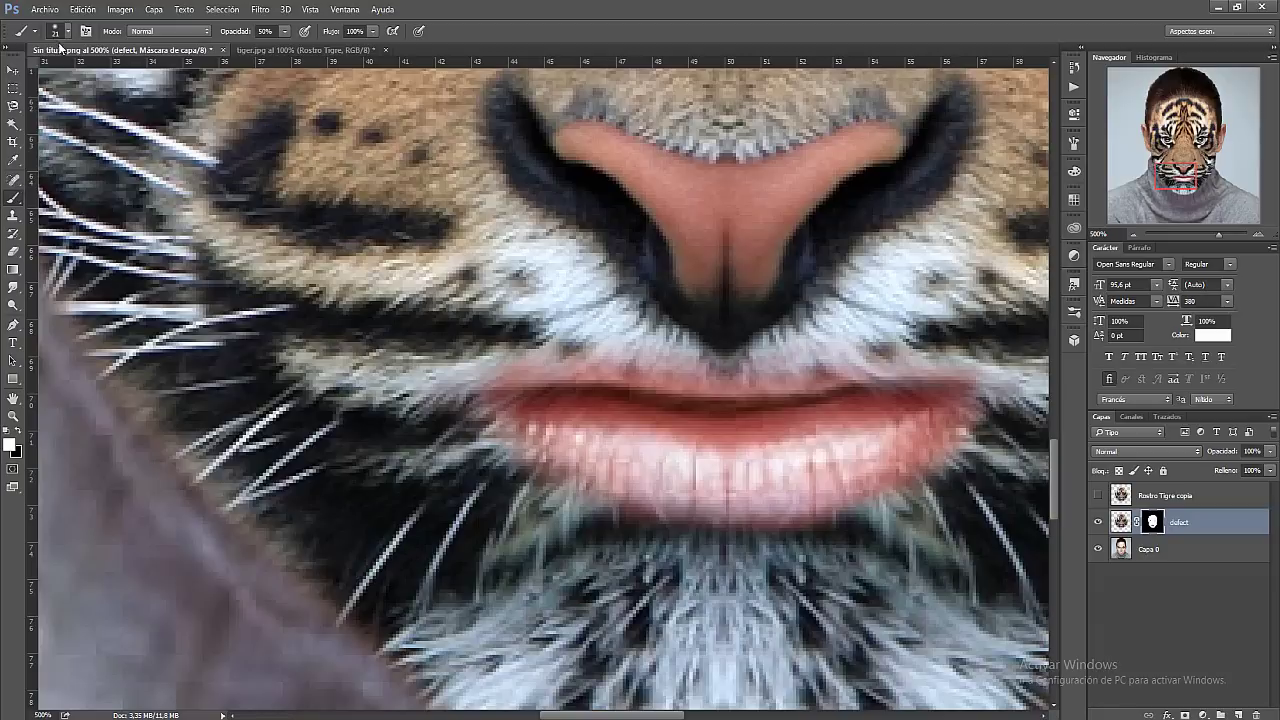
click(65, 31)
drag(79, 73, 77, 73)
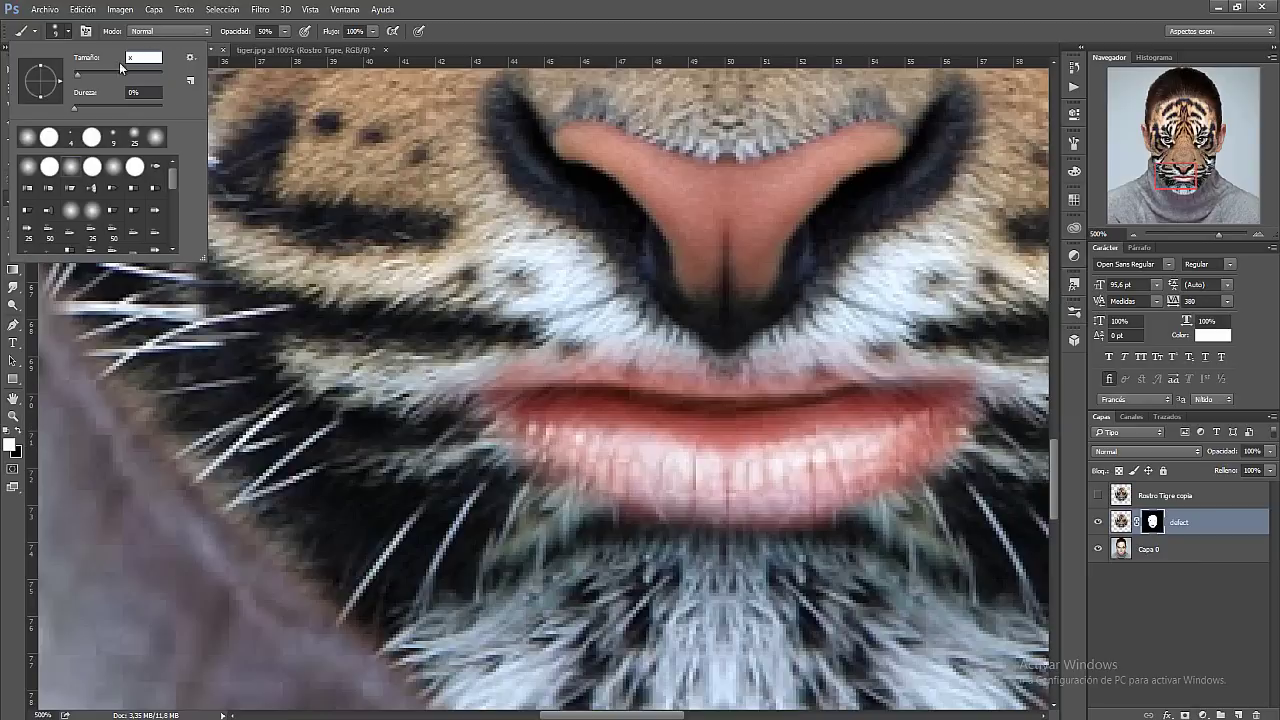
click(4, 401)
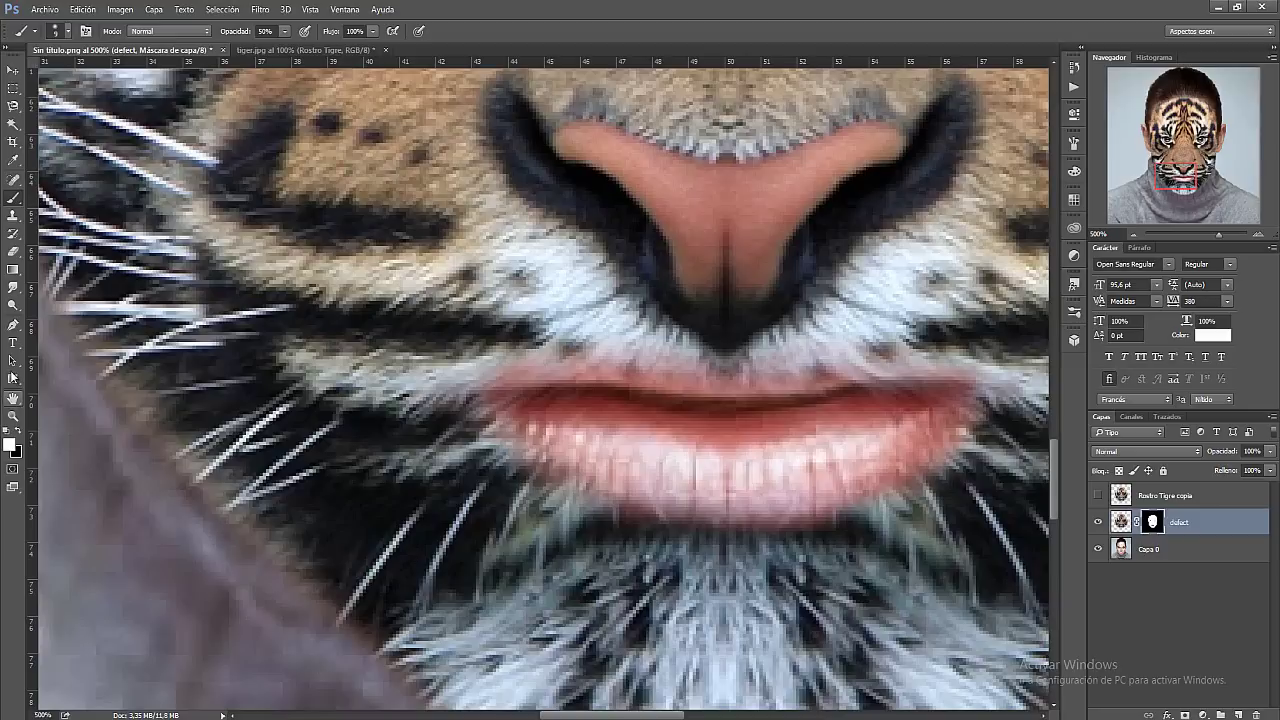
click(17, 430)
mouse_move(443, 397)
mouse_down()
mouse_move(975, 396)
mouse_move(995, 408)
mouse_up()
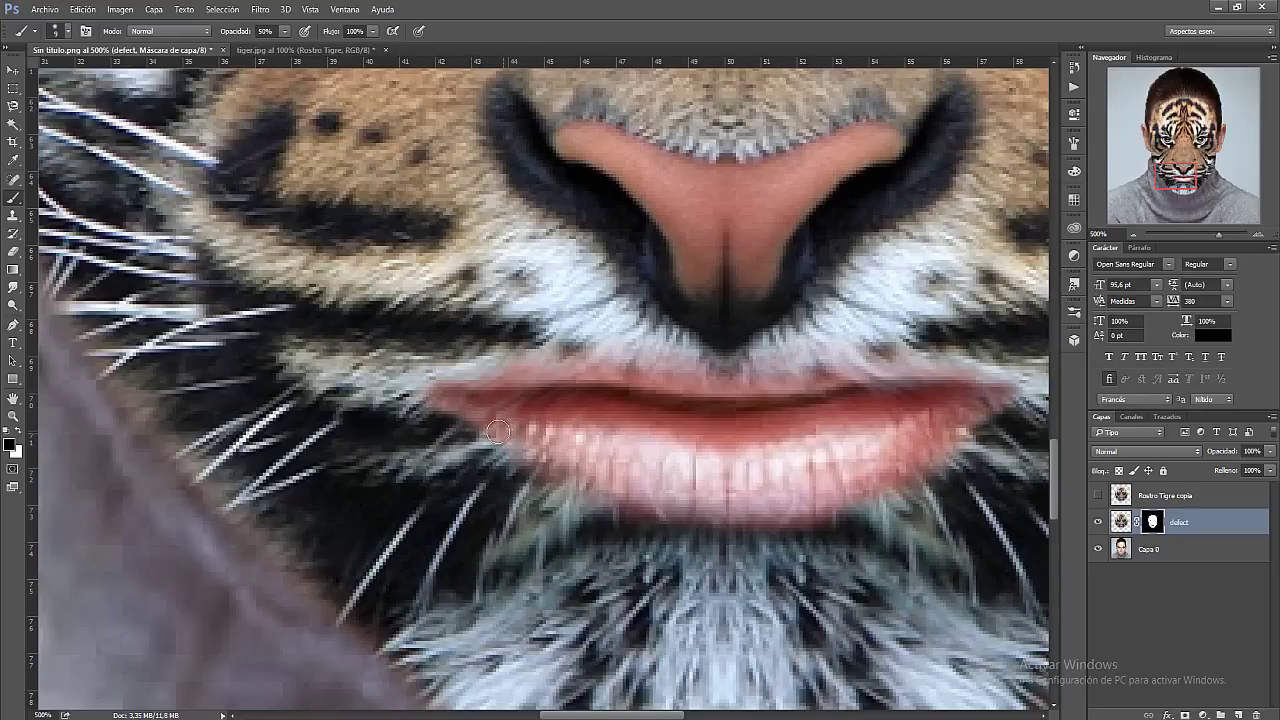
double_click(20, 416)
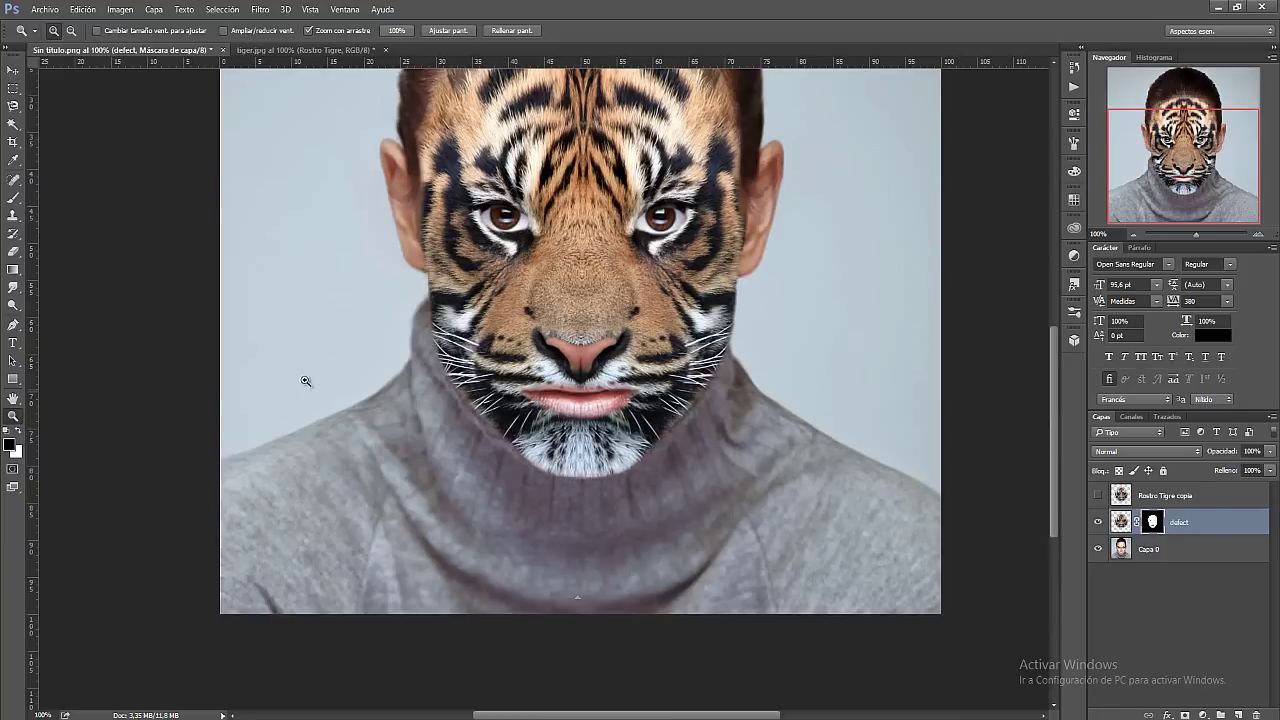
Zoom to the mouth, set a white 16 px brush for the lip edges, then return to 100% view
click(565, 336)
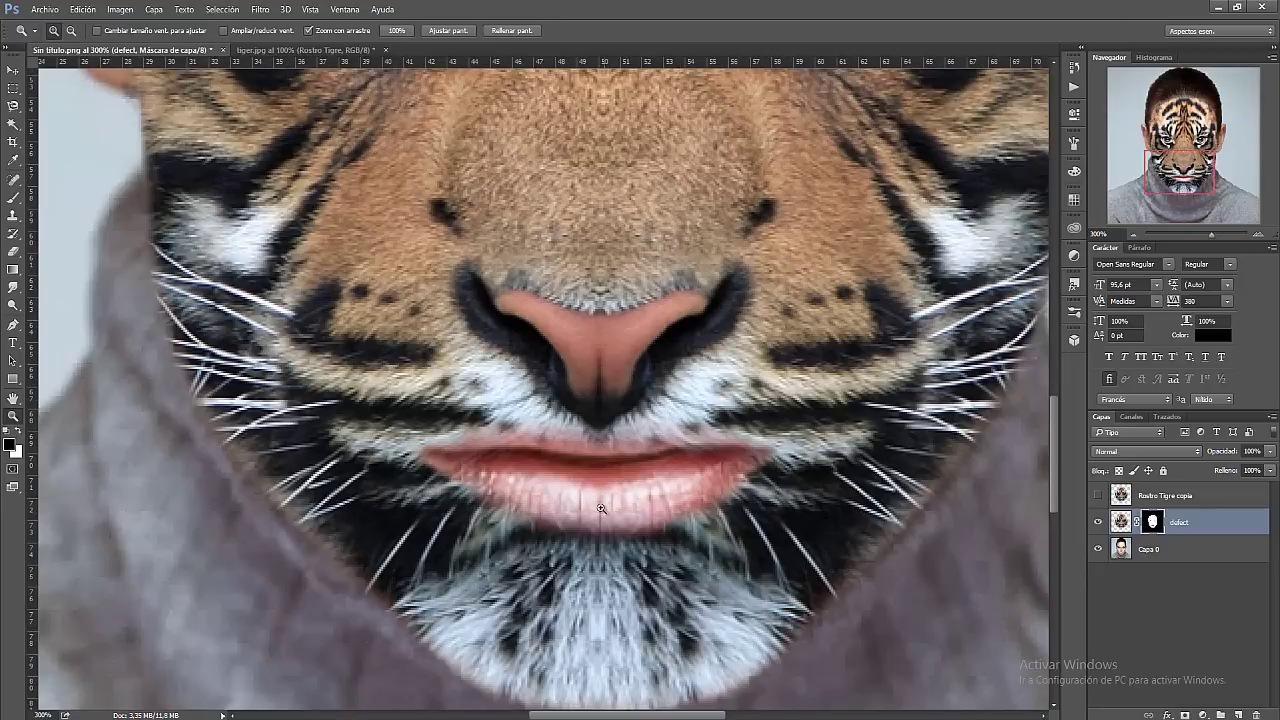
key(x)
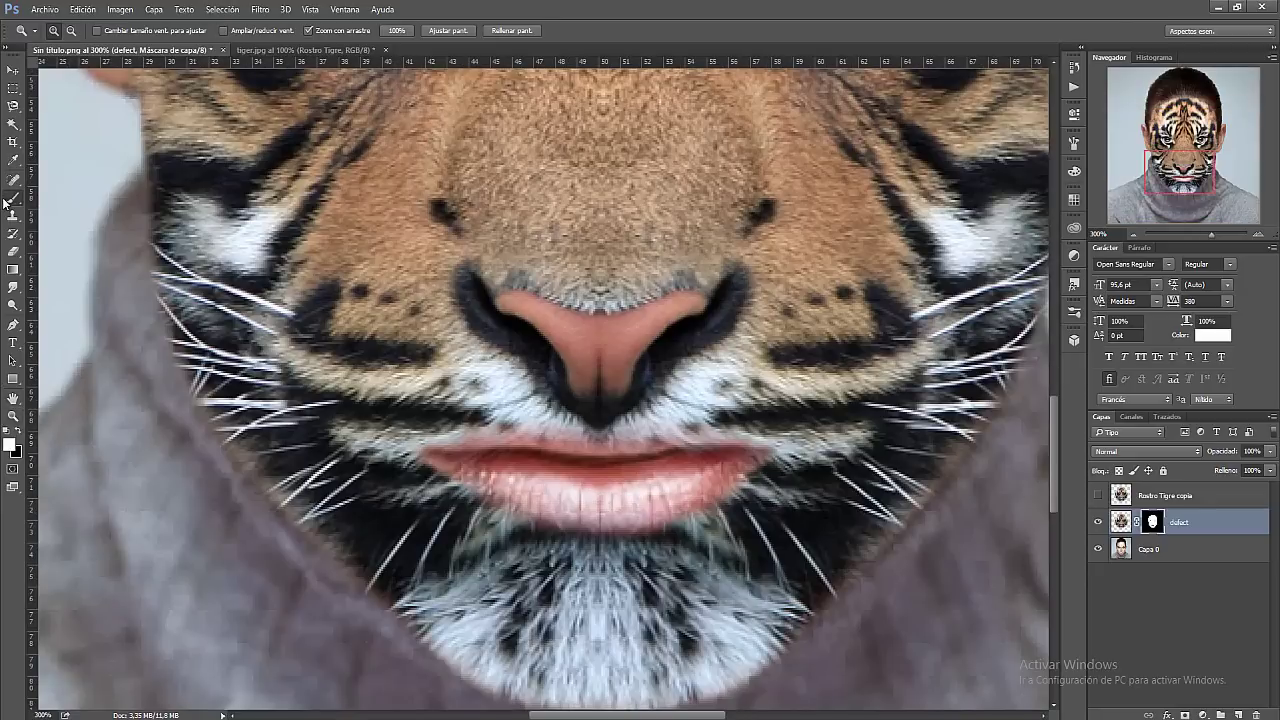
click(14, 197)
click(57, 31)
drag(75, 76, 88, 76)
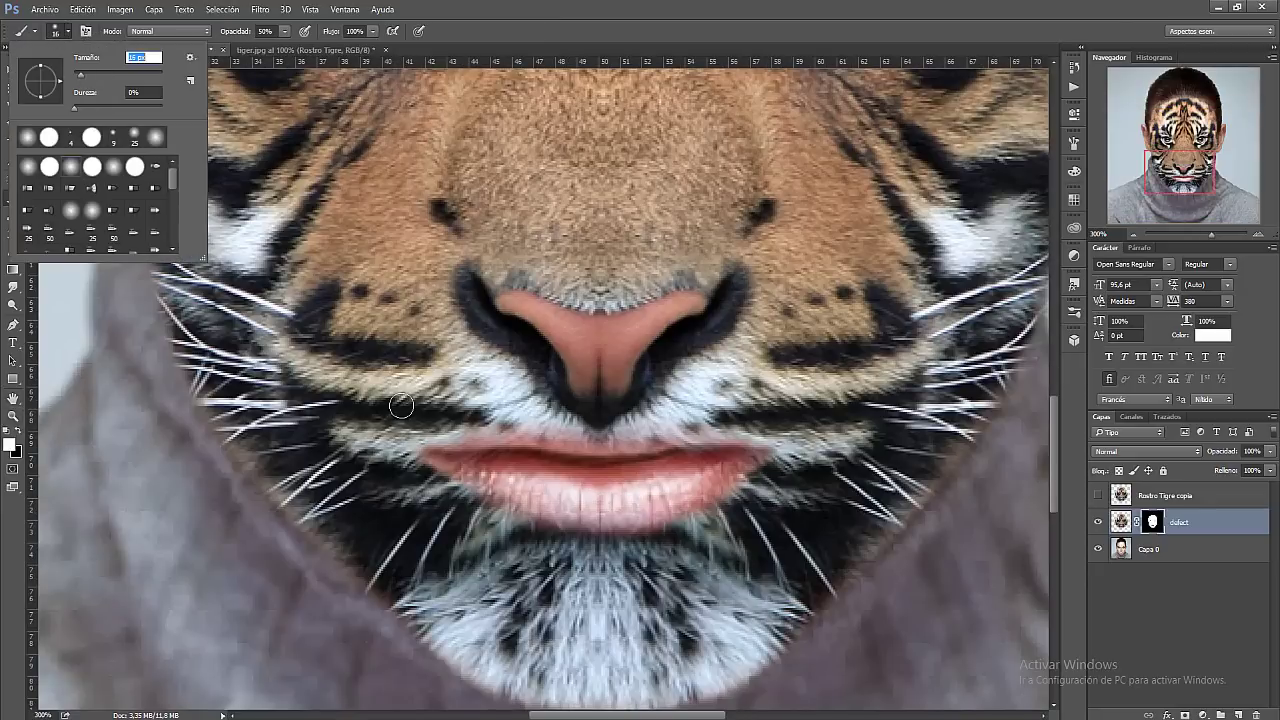
click(425, 452)
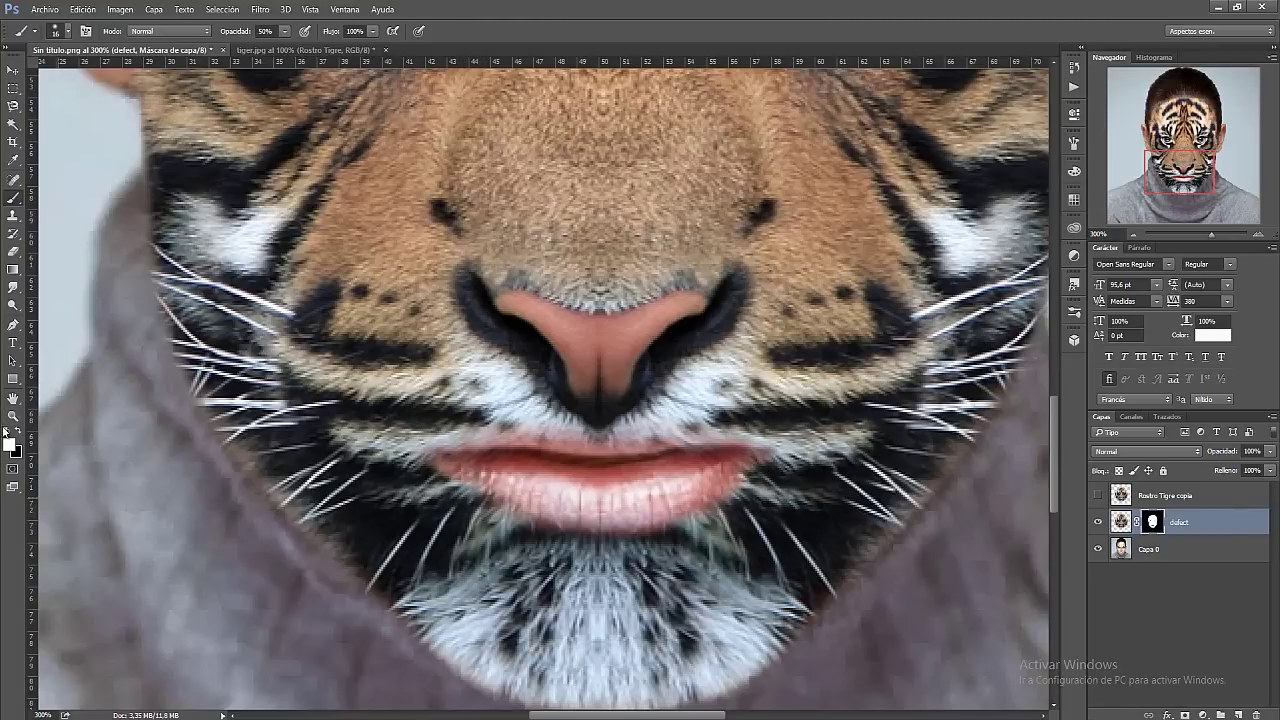
double_click(13, 418)
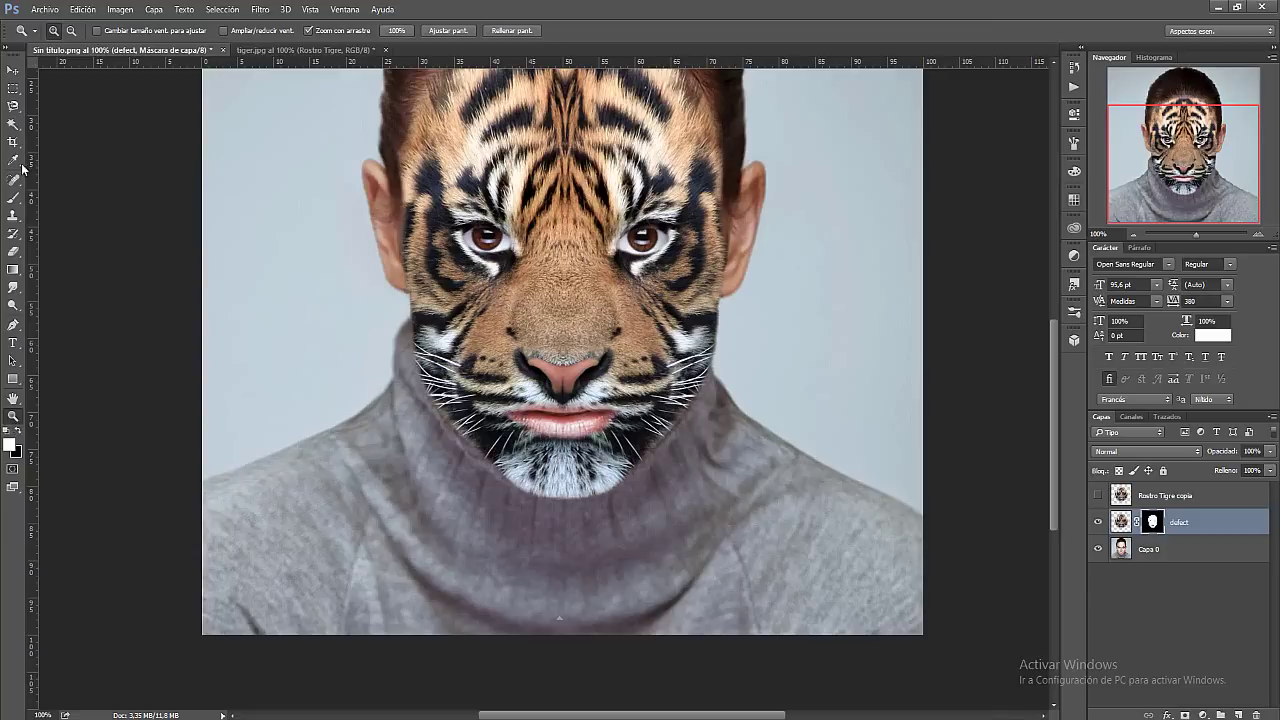
Show and select Rostro Tigre copia, add a layer mask and invert it to black with Ctrl+I
click(1096, 494)
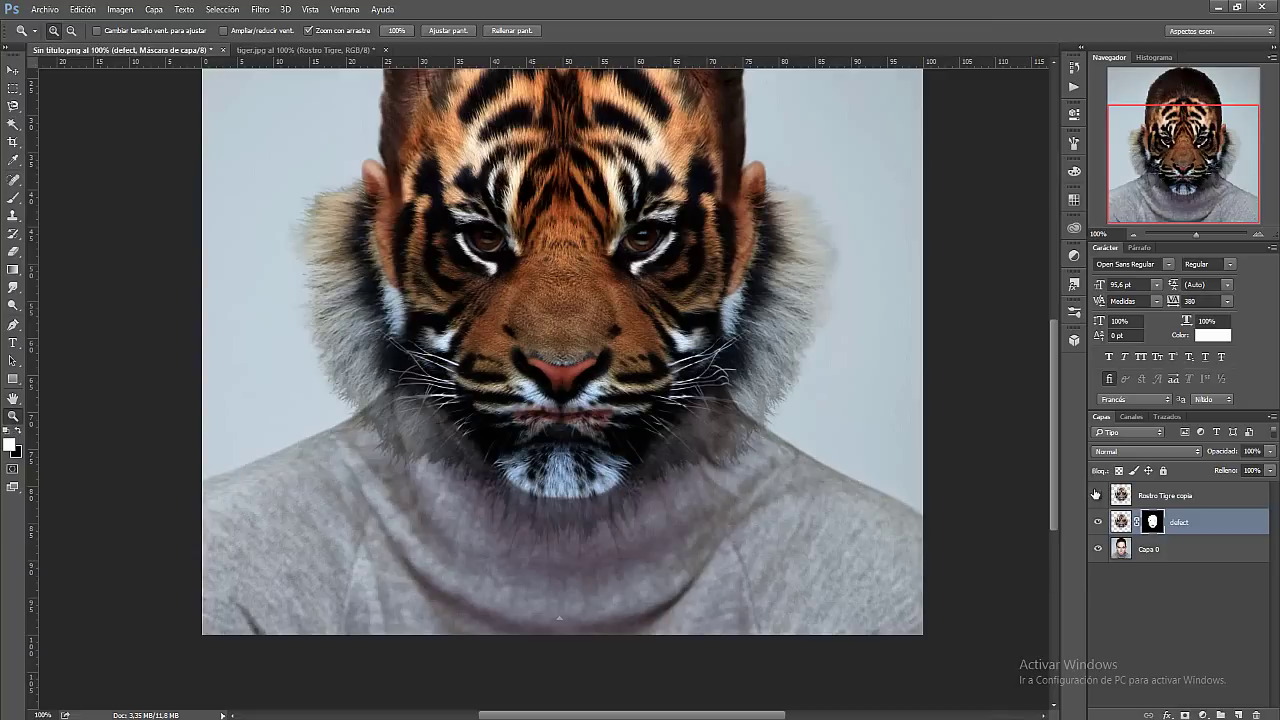
click(1096, 494)
click(1165, 495)
click(1126, 451)
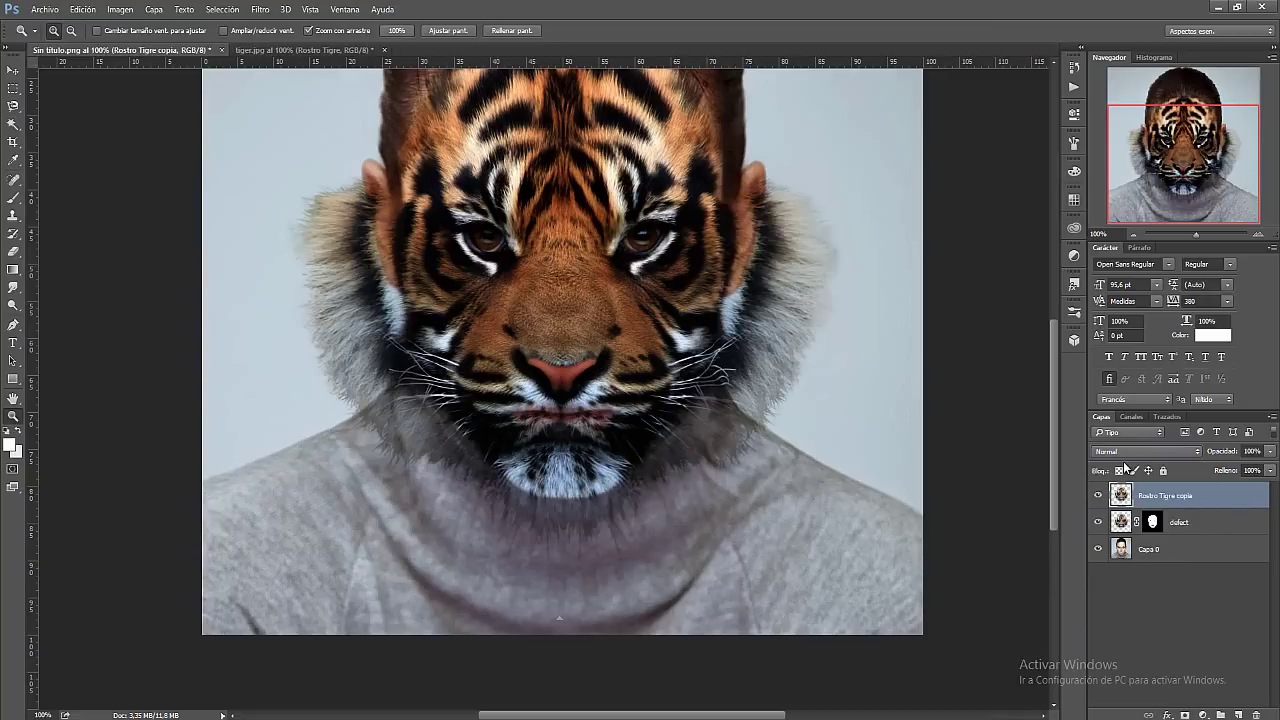
click(1184, 714)
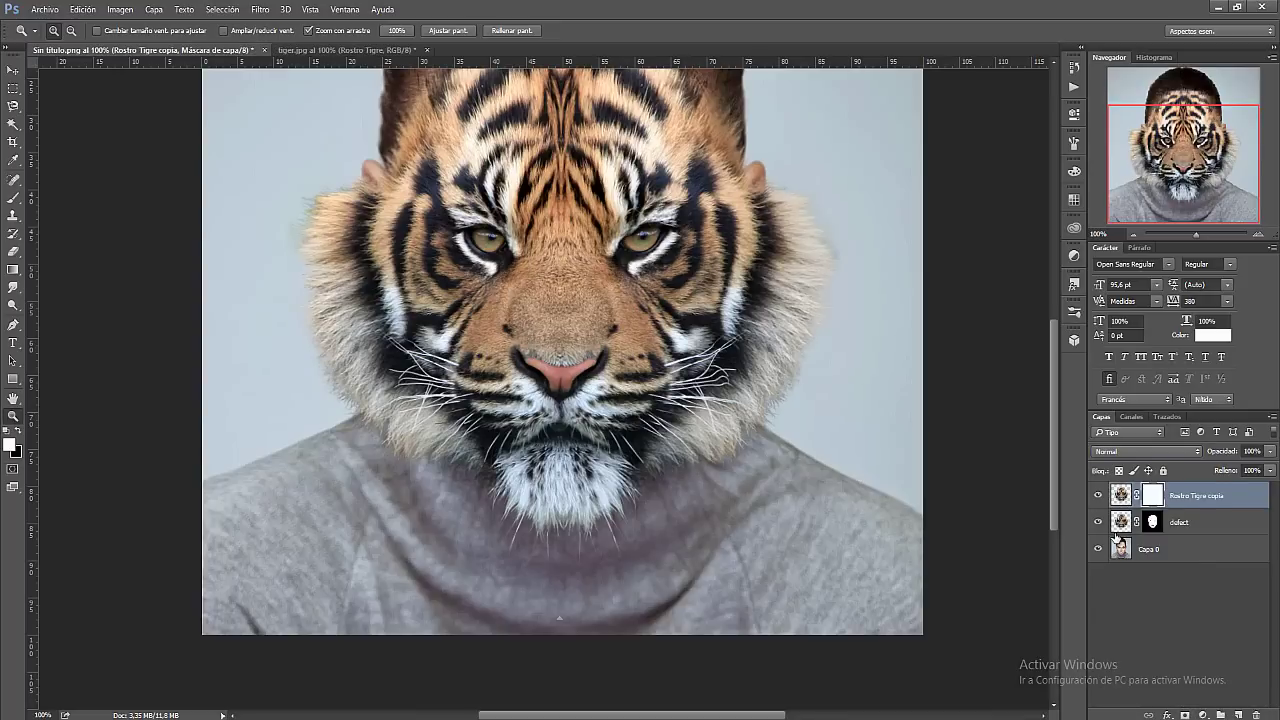
key(ctrl+i)
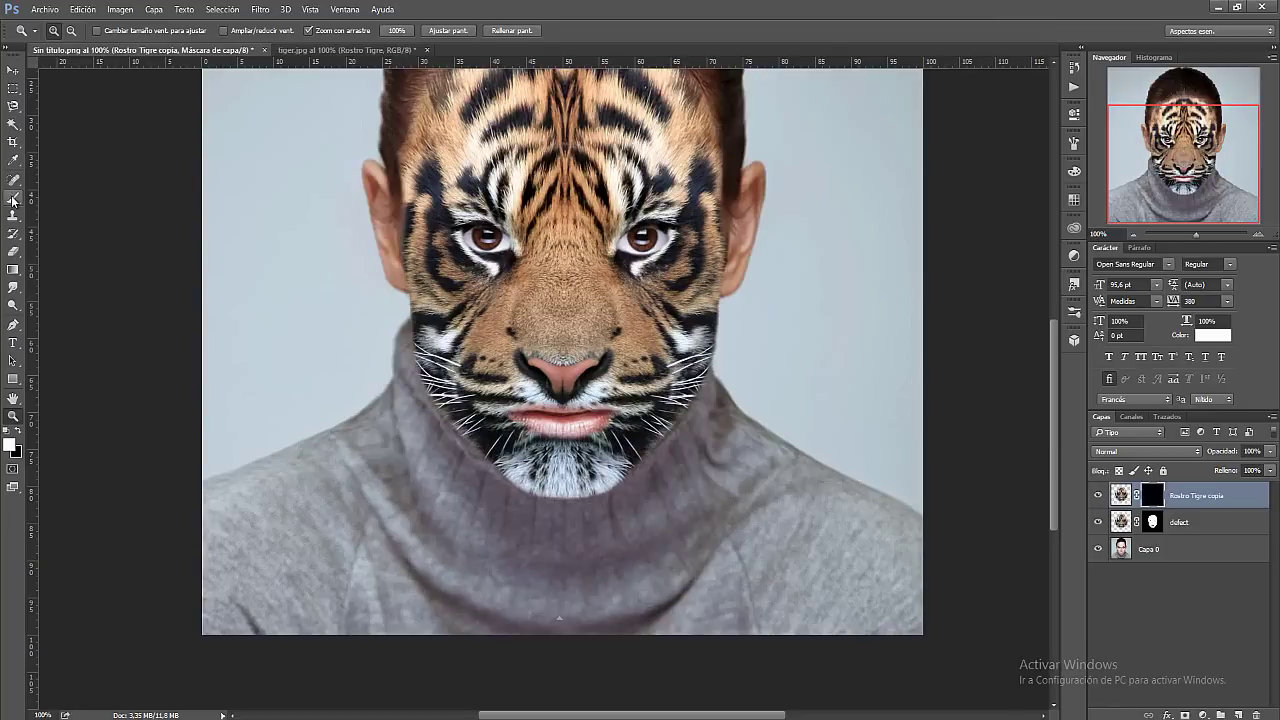
Set a 49 px brush at 100% opacity and paint white on the mask below the chin
click(12, 200)
click(64, 31)
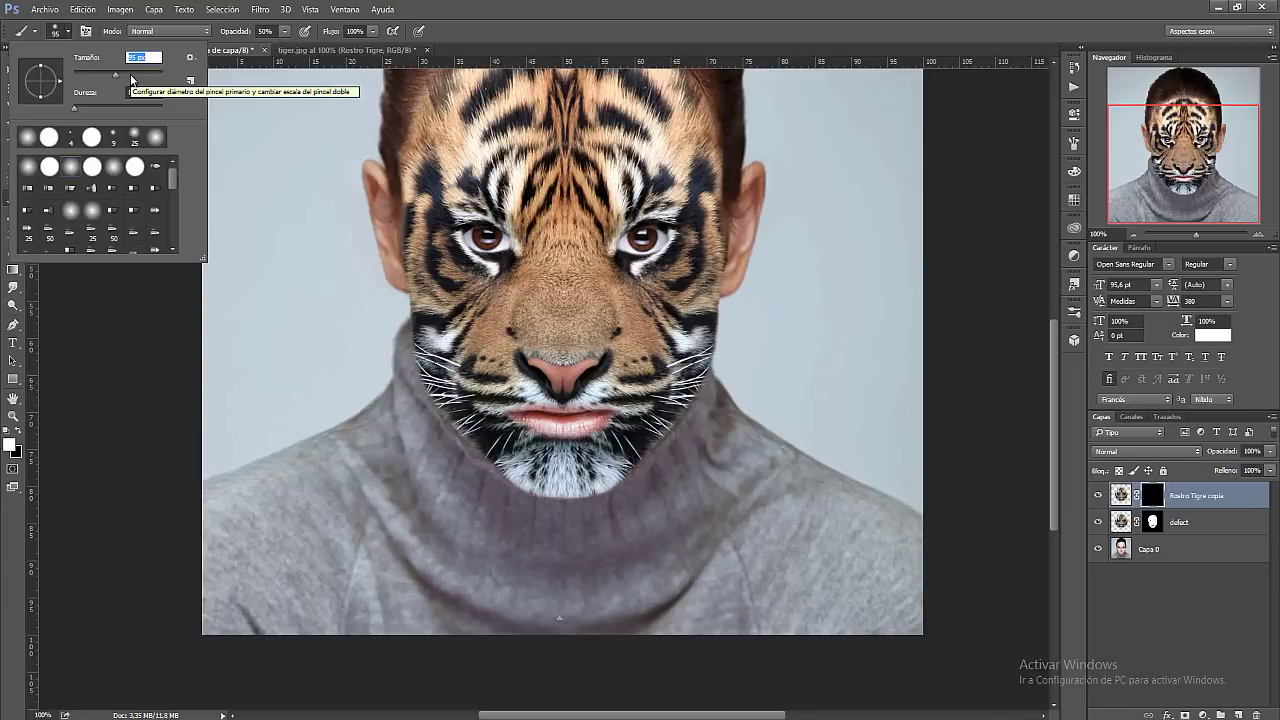
text(161)
key(Return)
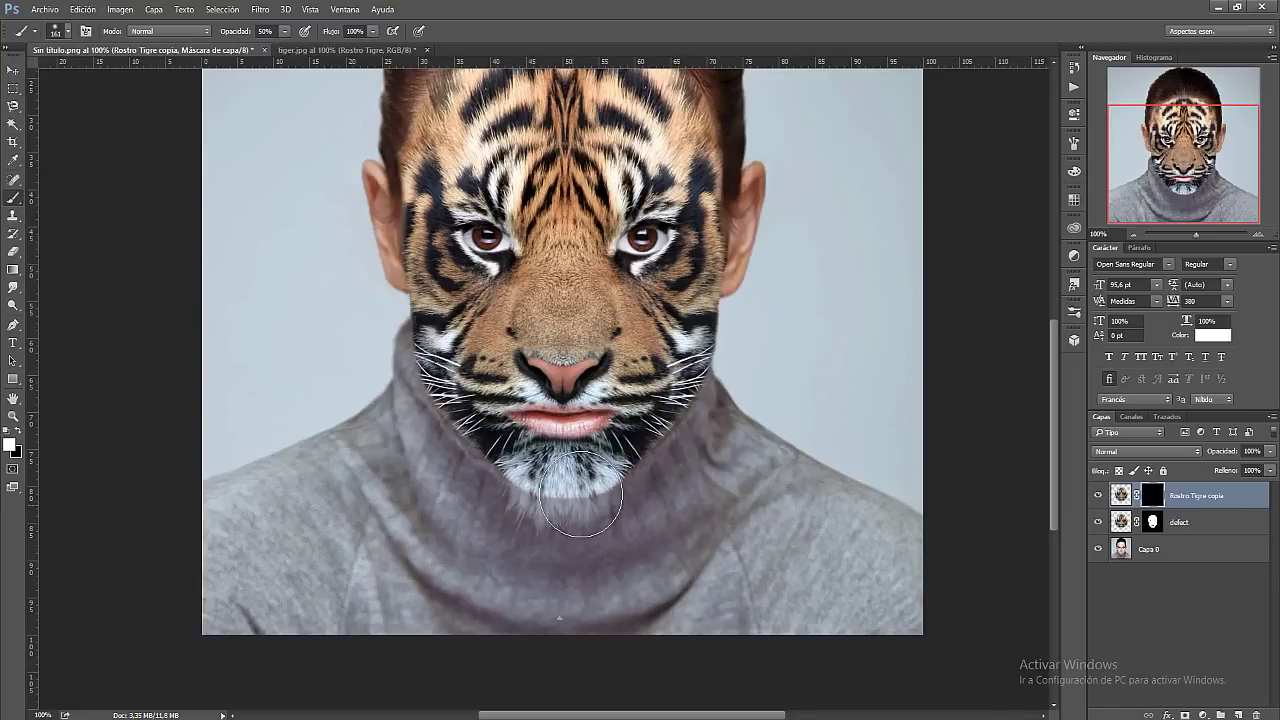
click(284, 32)
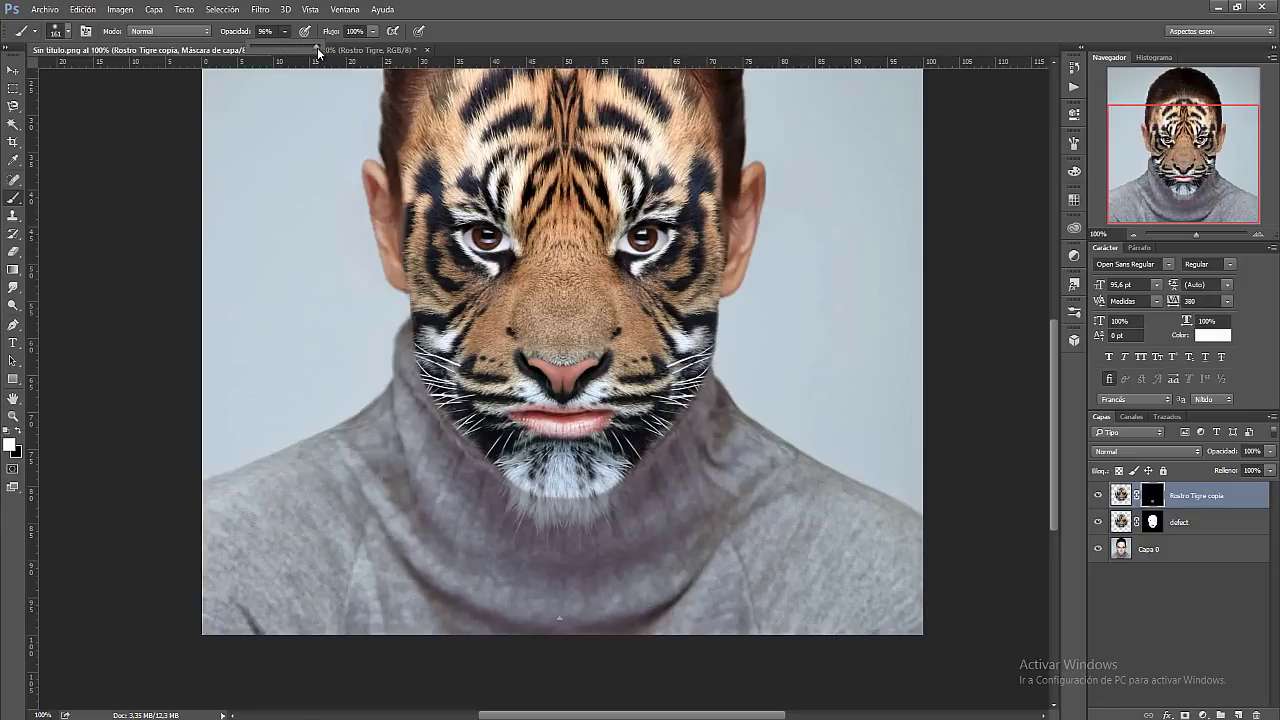
click(68, 31)
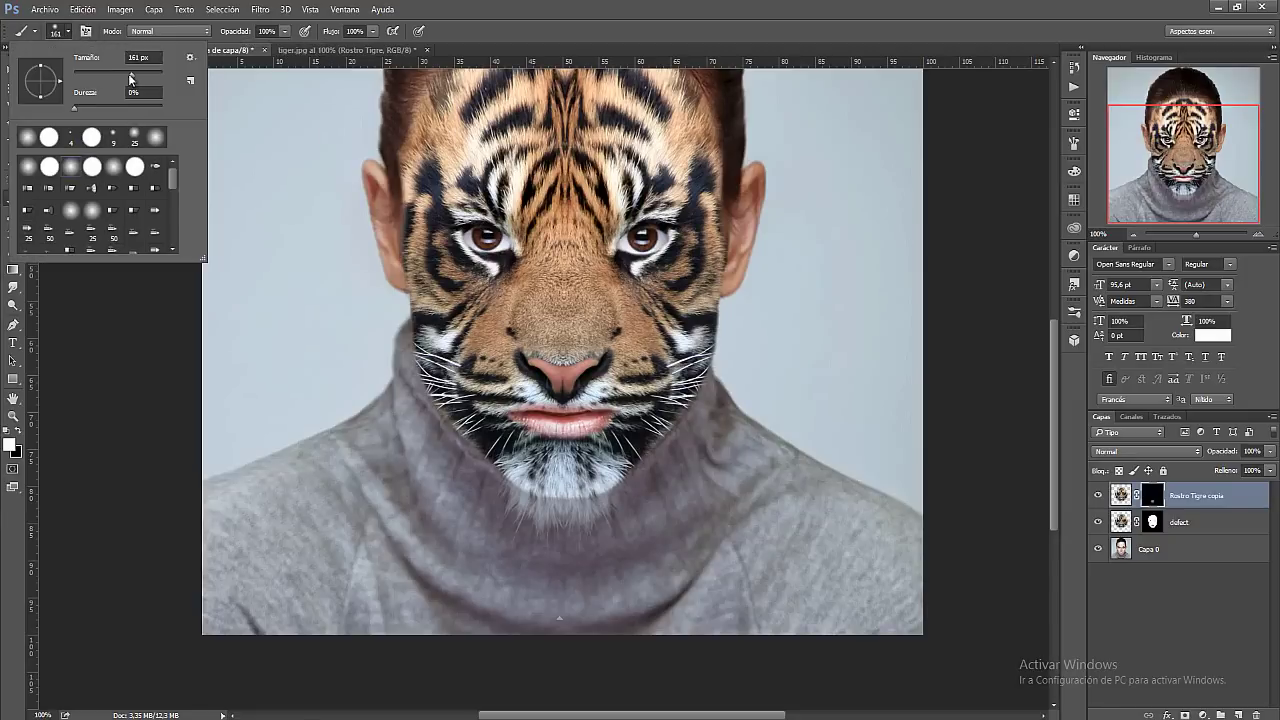
drag(134, 79, 127, 79)
drag(96, 76, 95, 76)
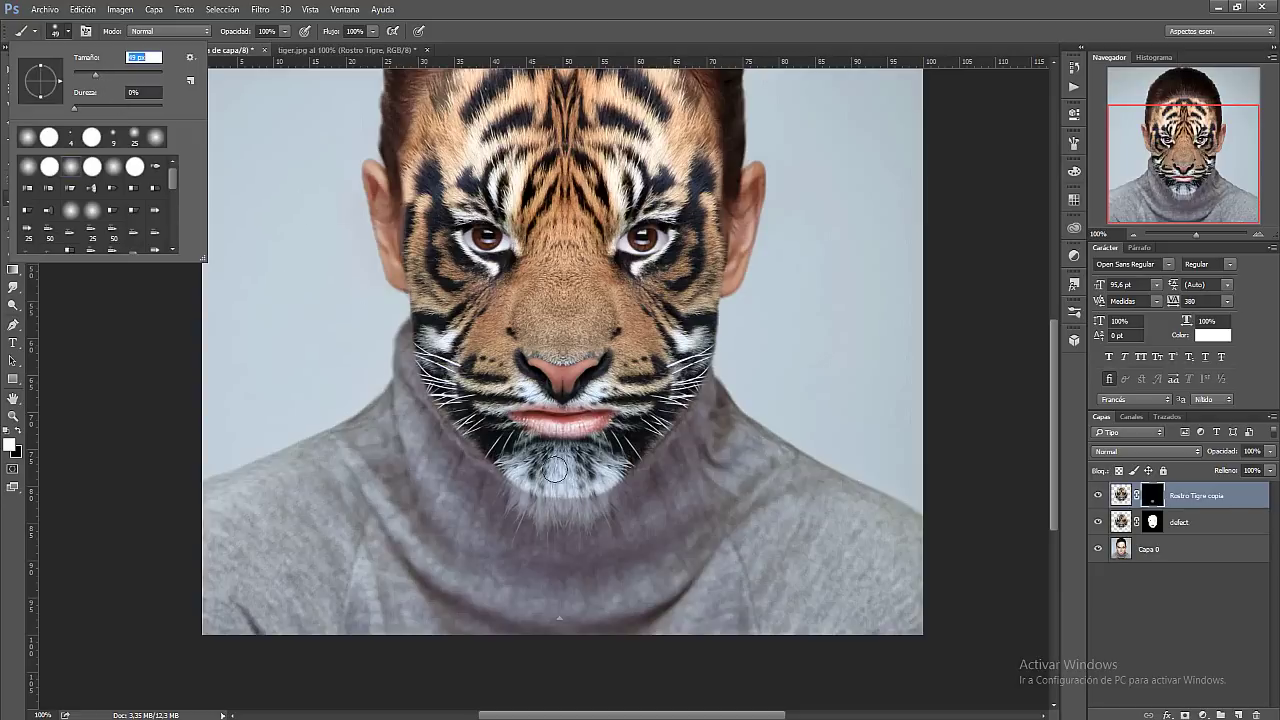
drag(556, 470, 512, 517)
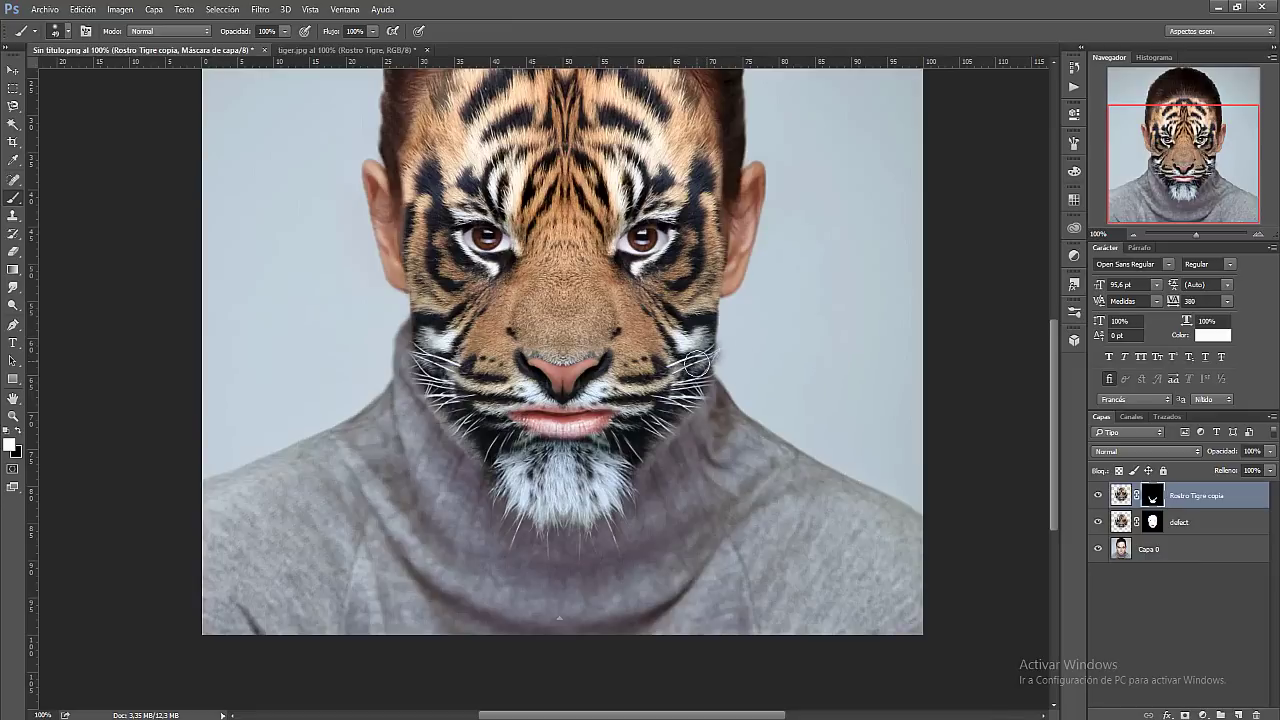
Paint the Rostro Tigre copia mask along the forehead hairline and cheek edge to add fur
scroll(396, 426, up, 1)
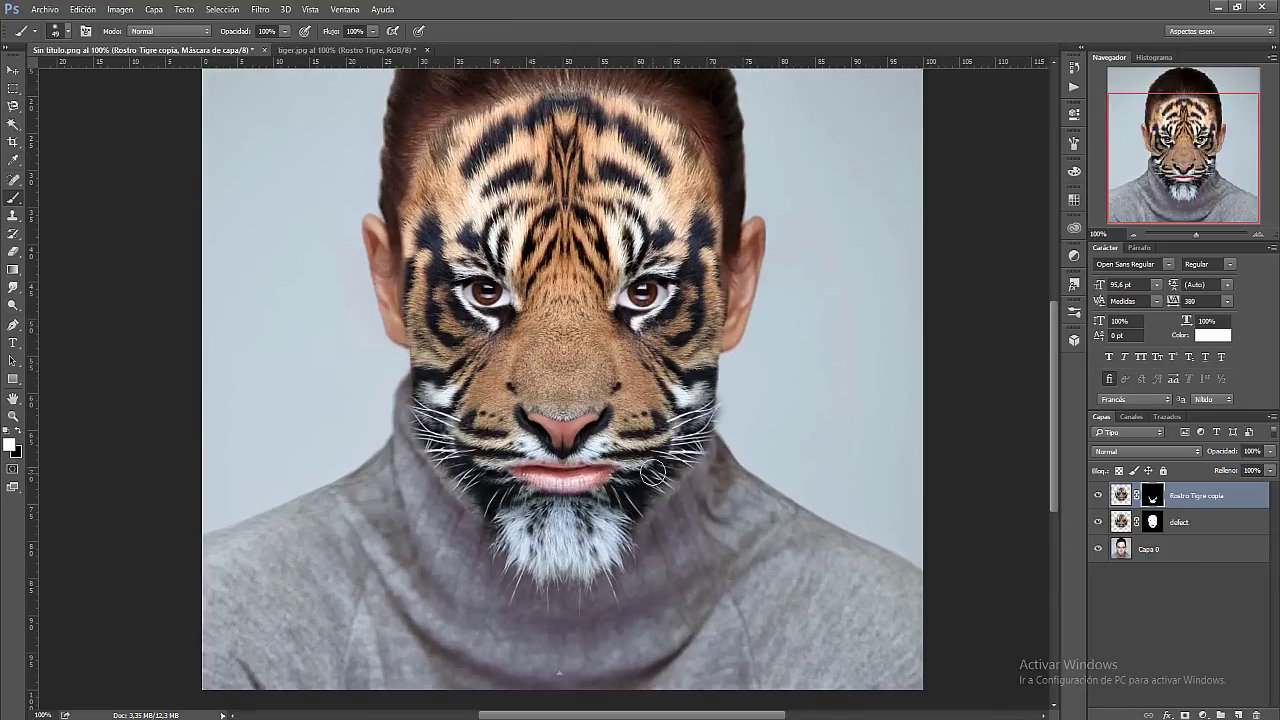
scroll(550, 340, up, 2)
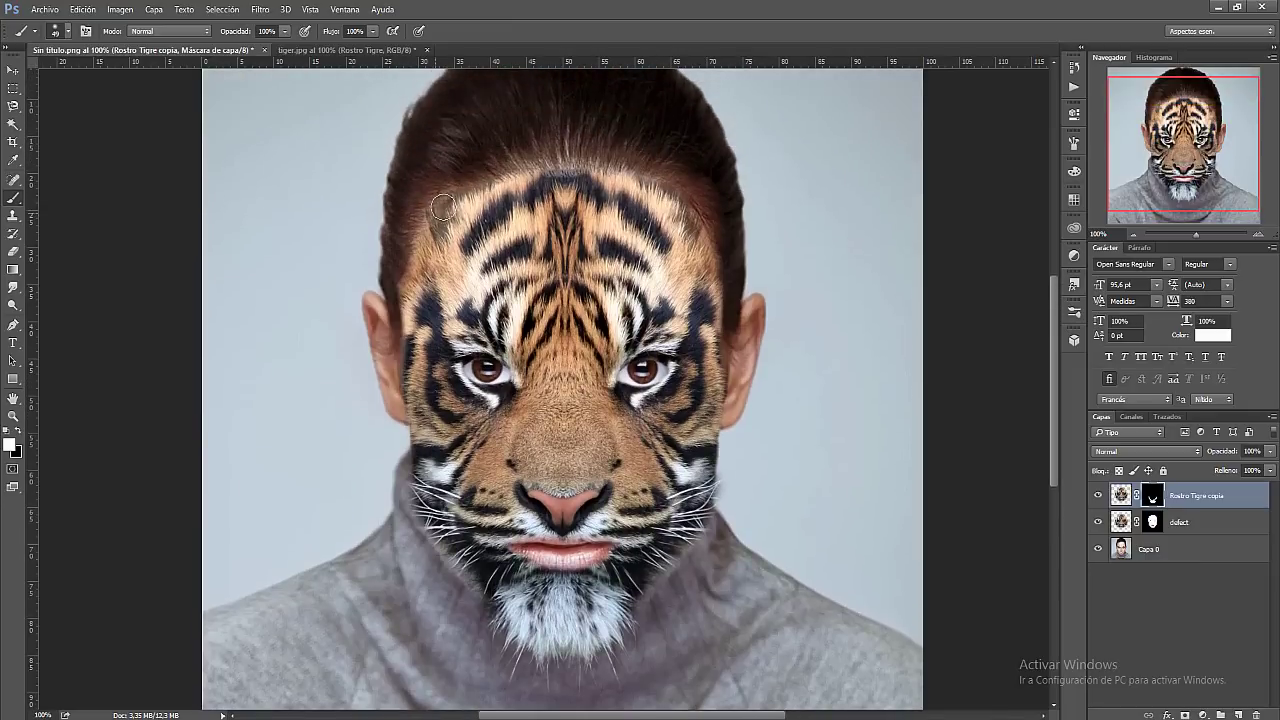
drag(443, 208, 667, 186)
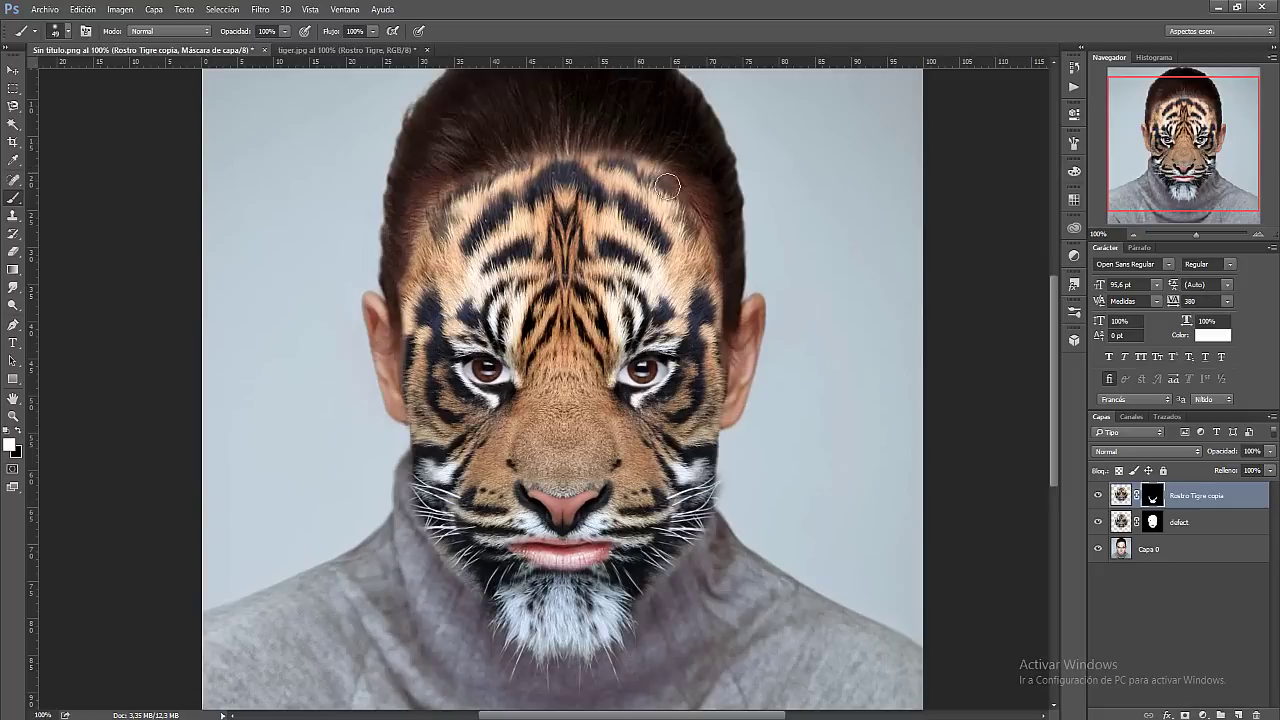
drag(667, 186, 598, 183)
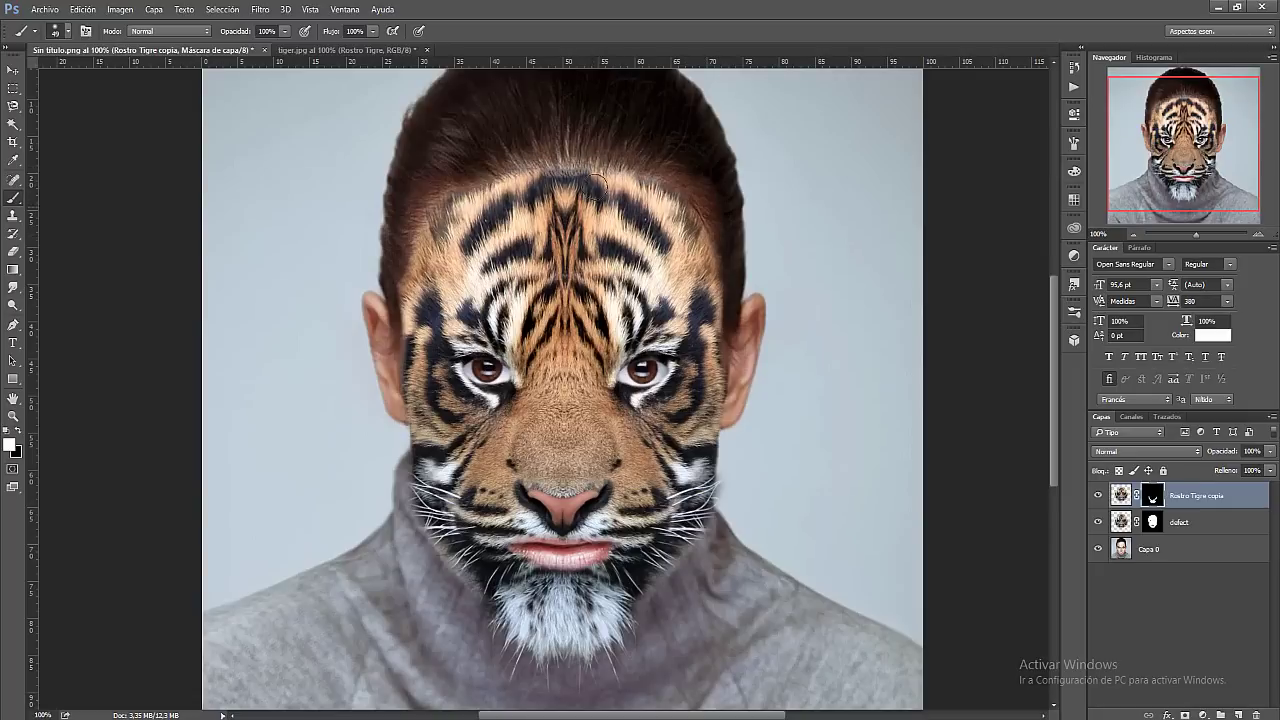
mouse_move(429, 190)
mouse_down()
mouse_move(417, 258)
mouse_move(564, 178)
mouse_move(660, 192)
mouse_move(704, 227)
mouse_move(718, 305)
mouse_move(711, 400)
mouse_up()
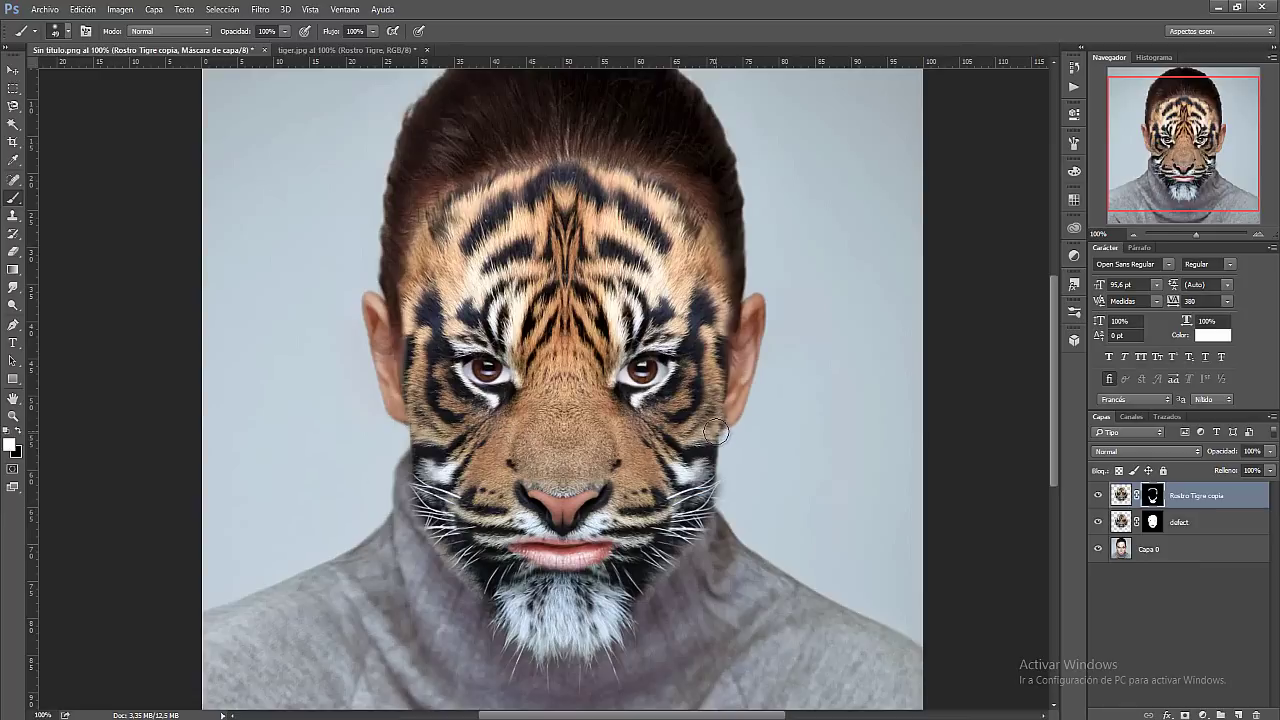
mouse_move(366, 406)
mouse_down()
mouse_move(405, 420)
mouse_move(418, 445)
mouse_move(413, 403)
mouse_up()
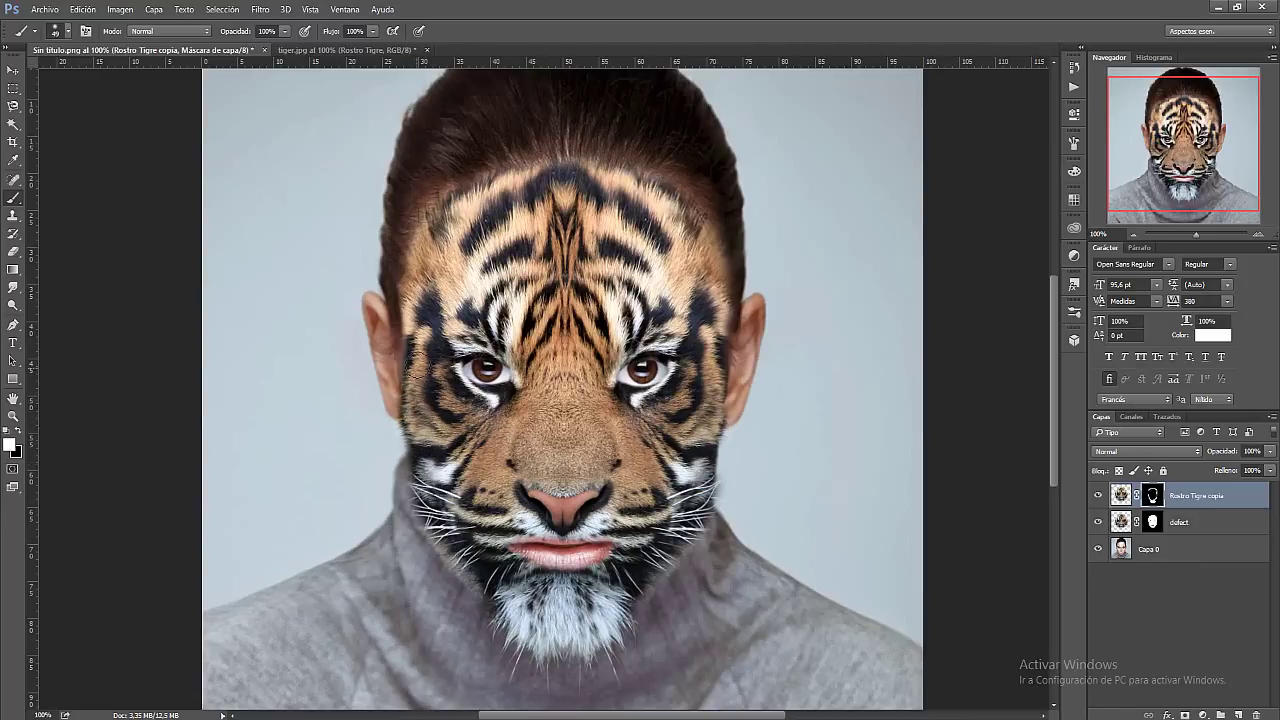
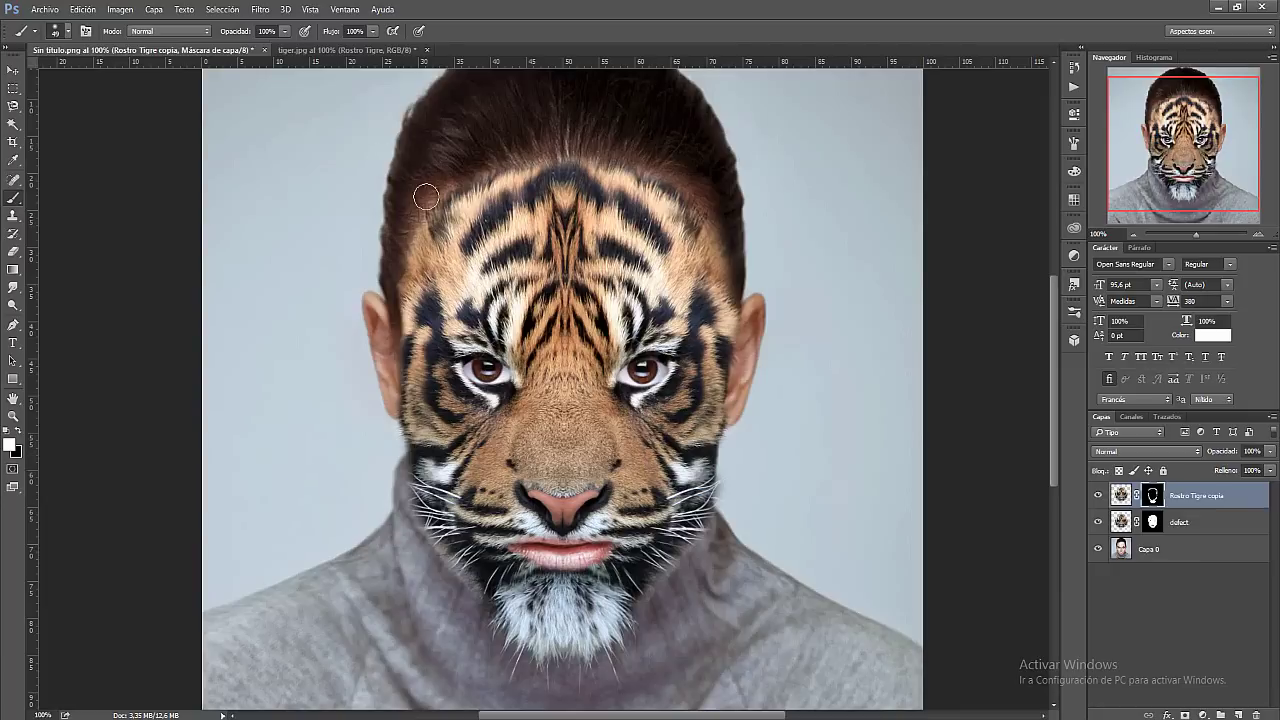
Paint the mask to blend tiger fur into the forehead hairline, then zoom into the lower face
drag(479, 186, 568, 165)
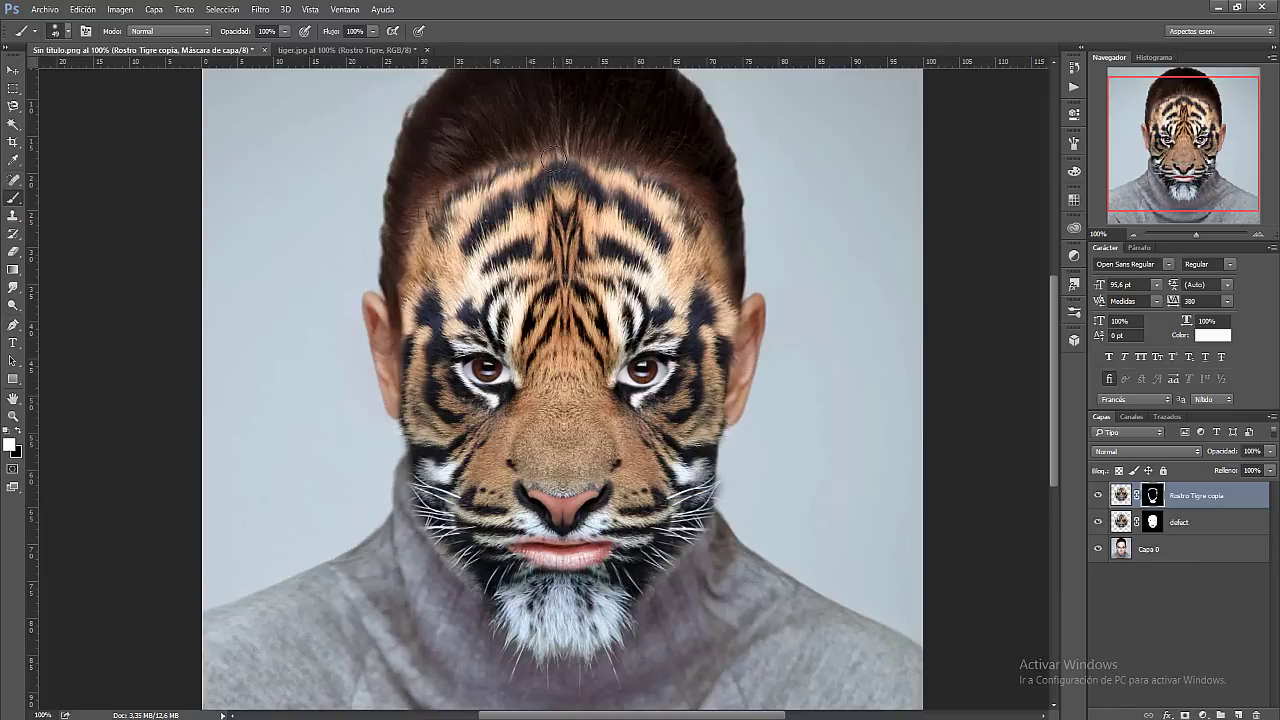
drag(518, 163, 483, 170)
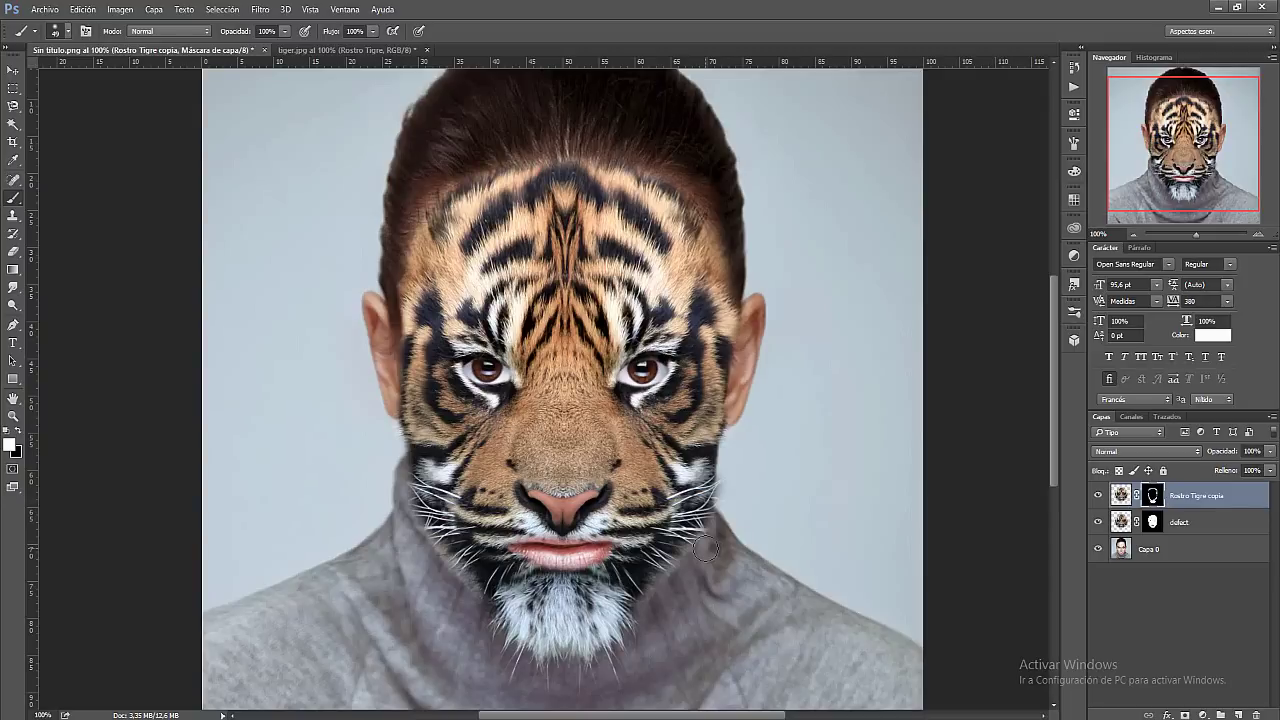
click(13, 415)
click(727, 533)
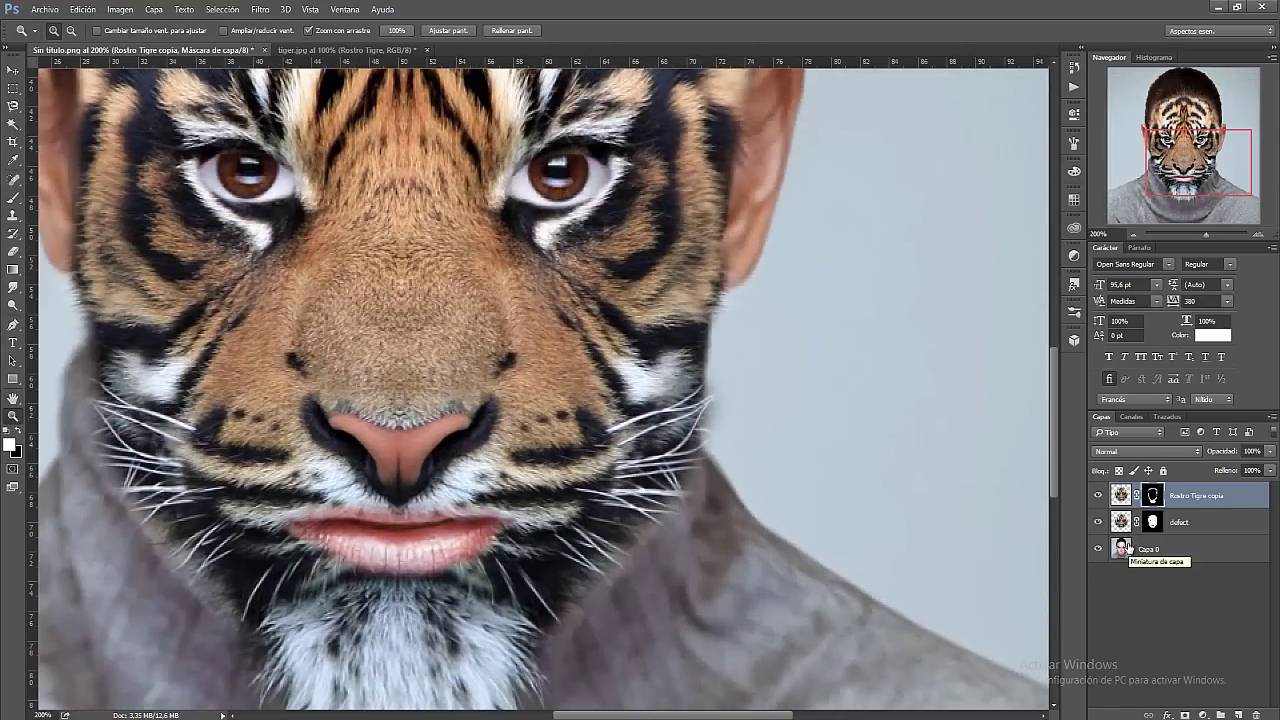
Load the Cara channel as a face selection on the Rostro Tigre copia layer, checking the defect layer
click(1122, 496)
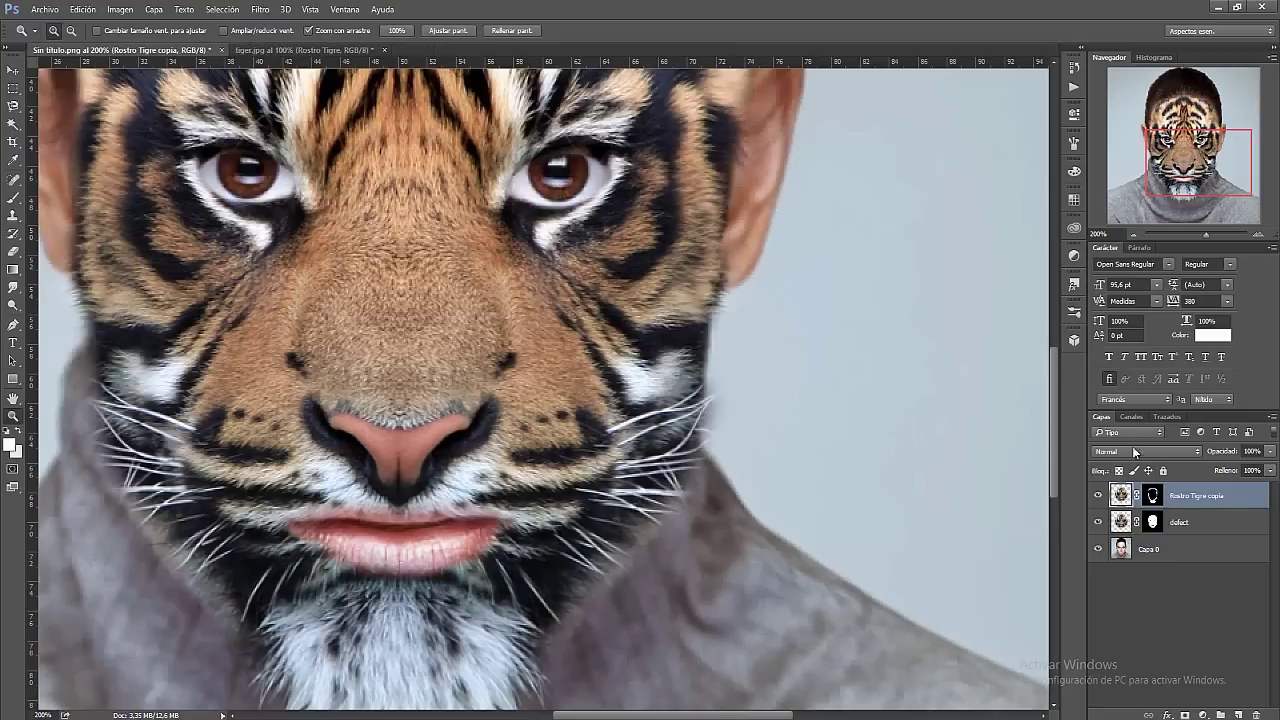
click(1131, 416)
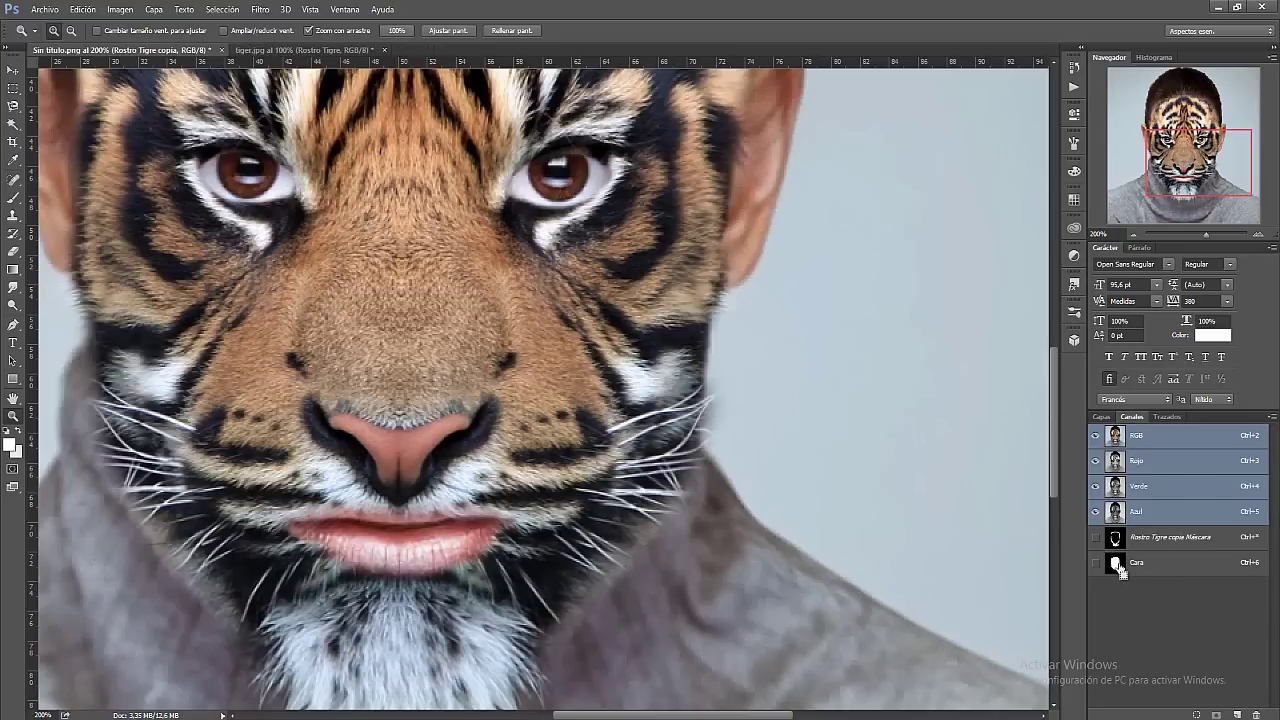
click(1104, 417)
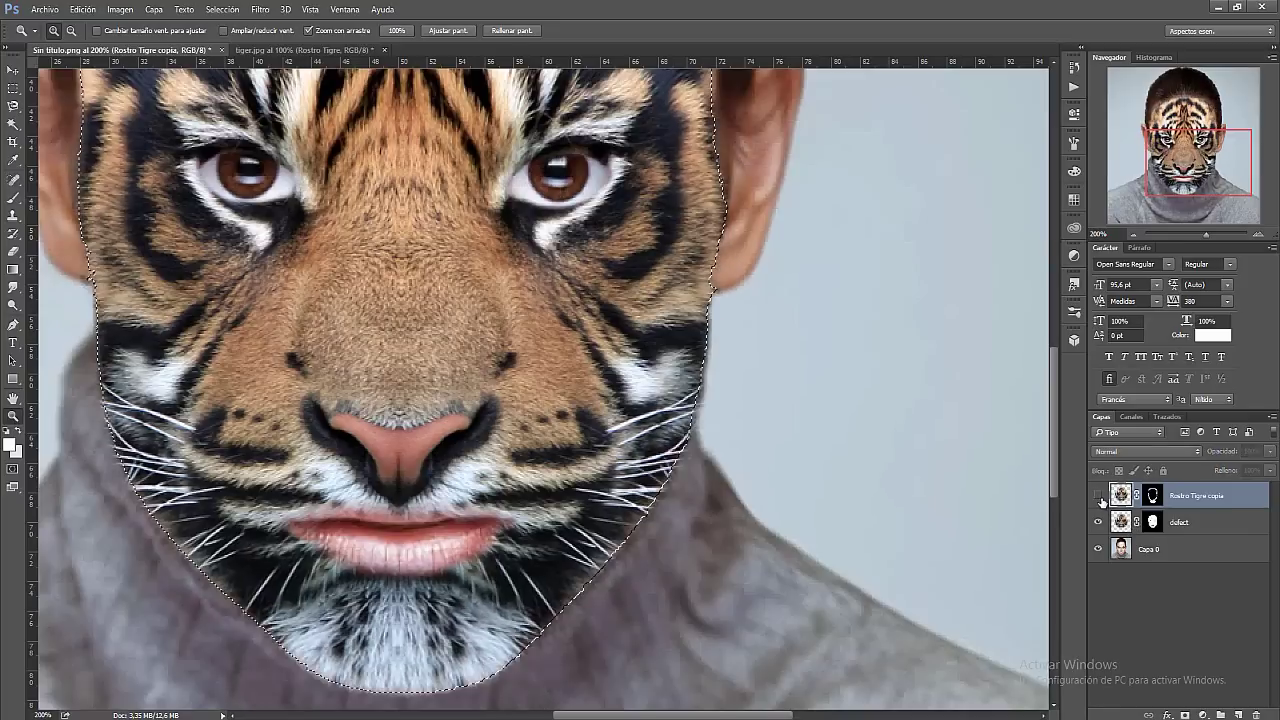
click(1099, 497)
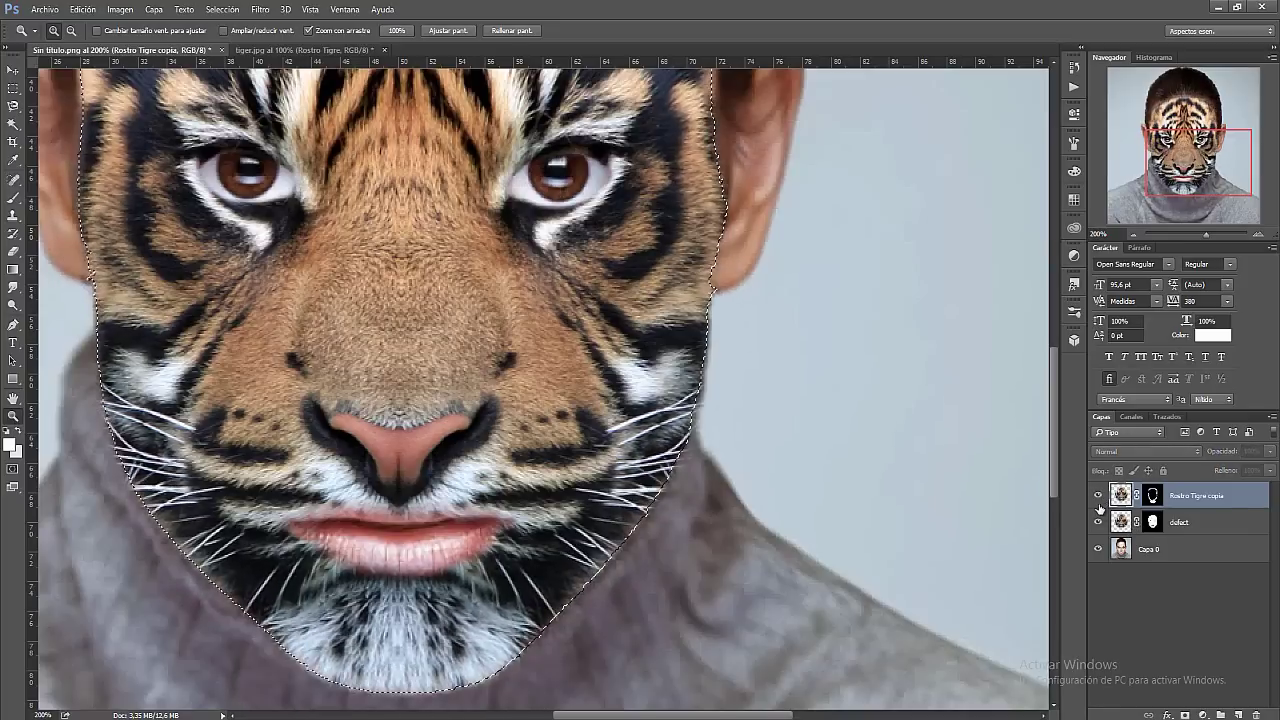
click(1098, 522)
click(1098, 522)
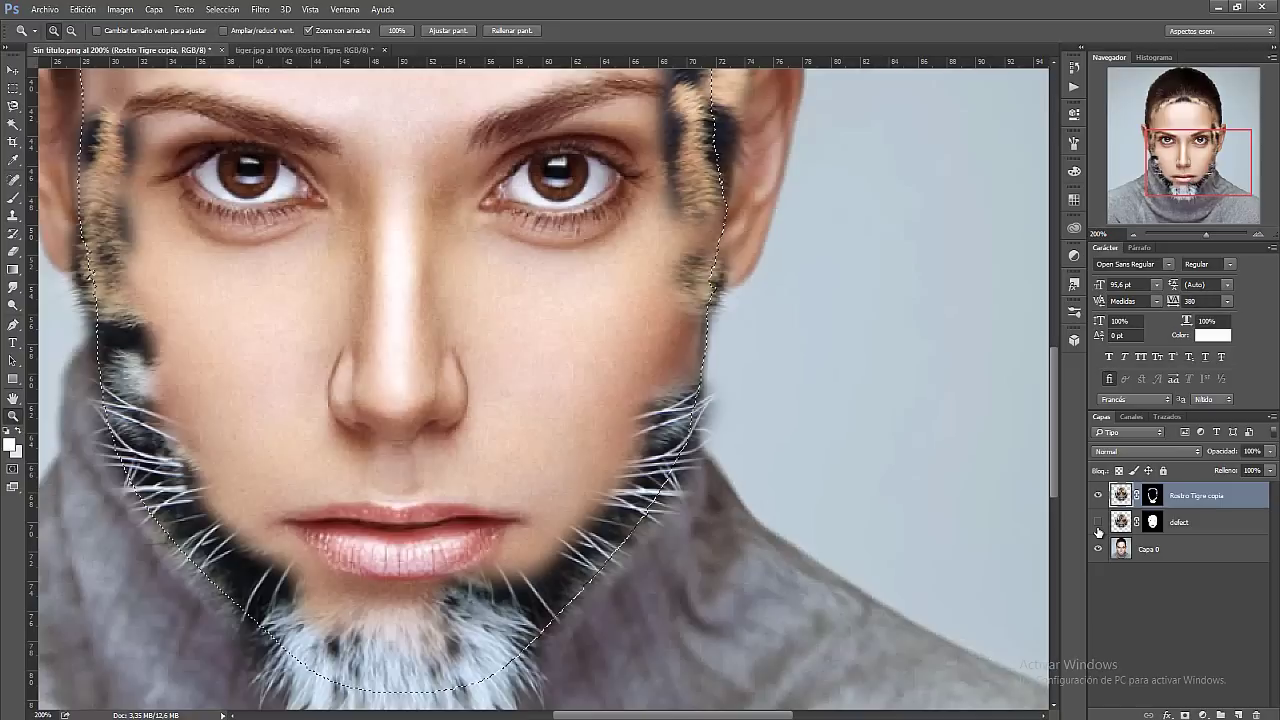
click(1098, 522)
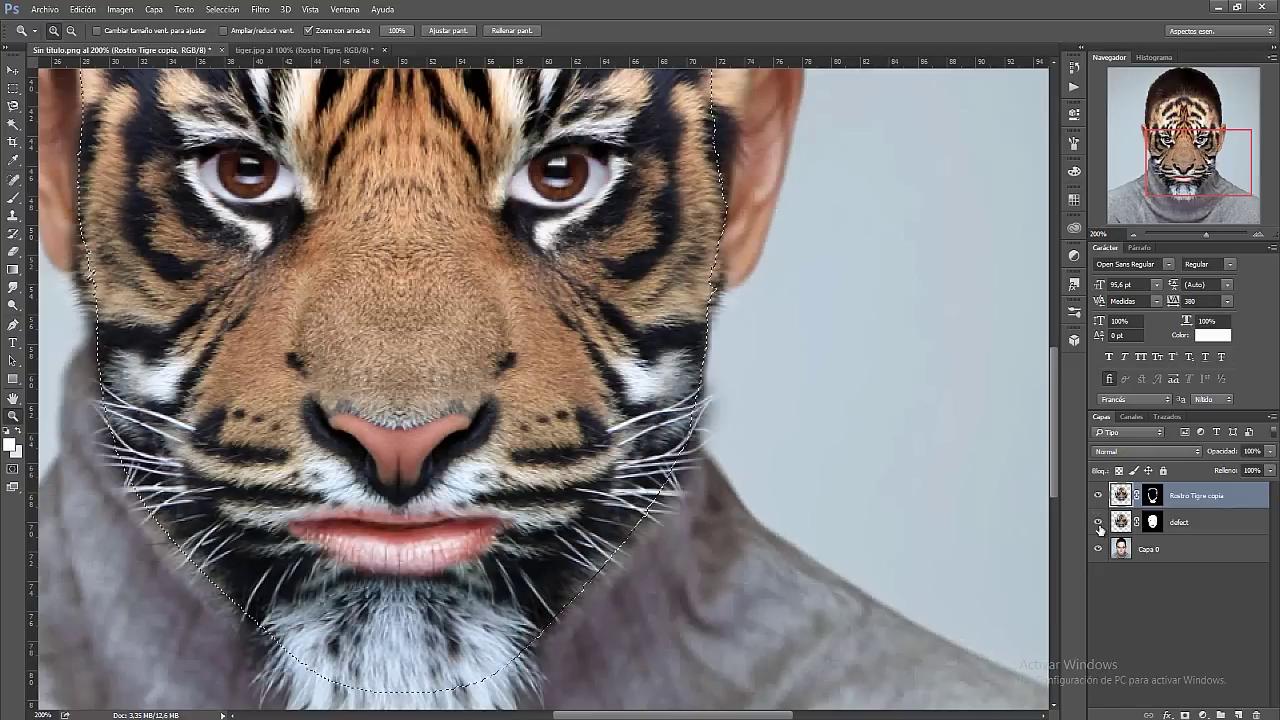
click(17, 189)
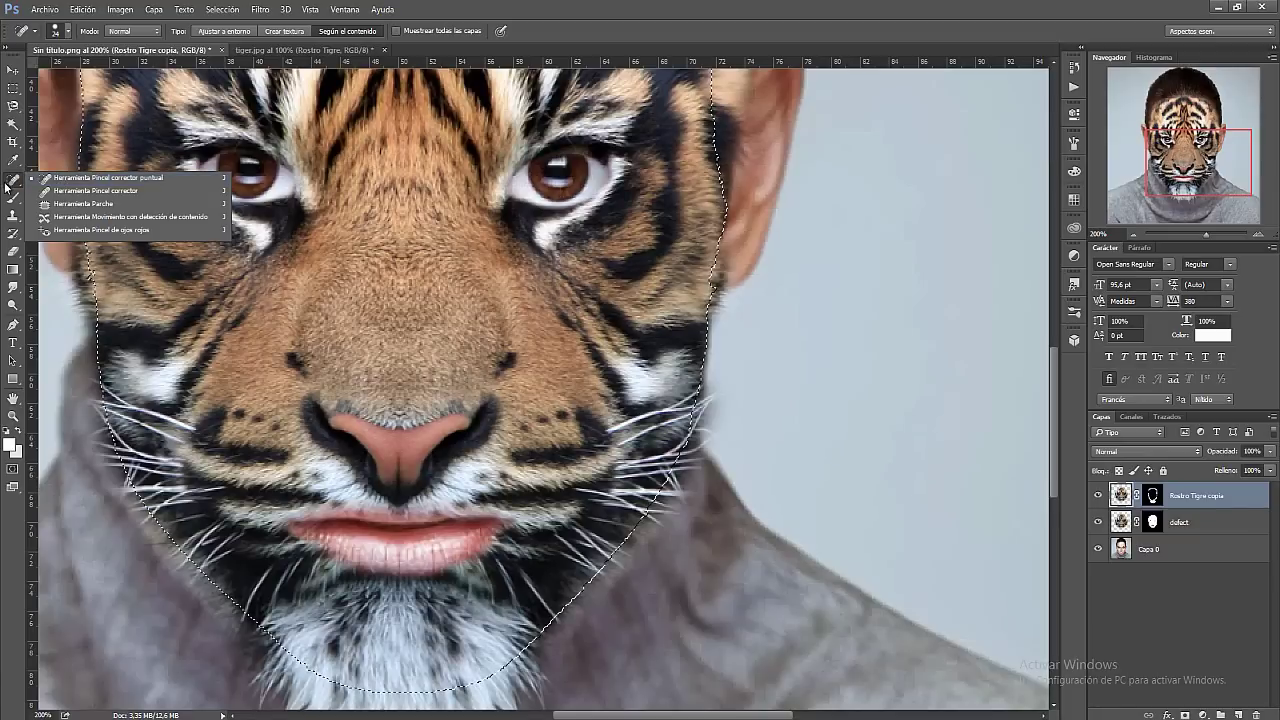
Resize the Spot Healing brush and zoom in on the whiskers at the lower right face edge
click(65, 185)
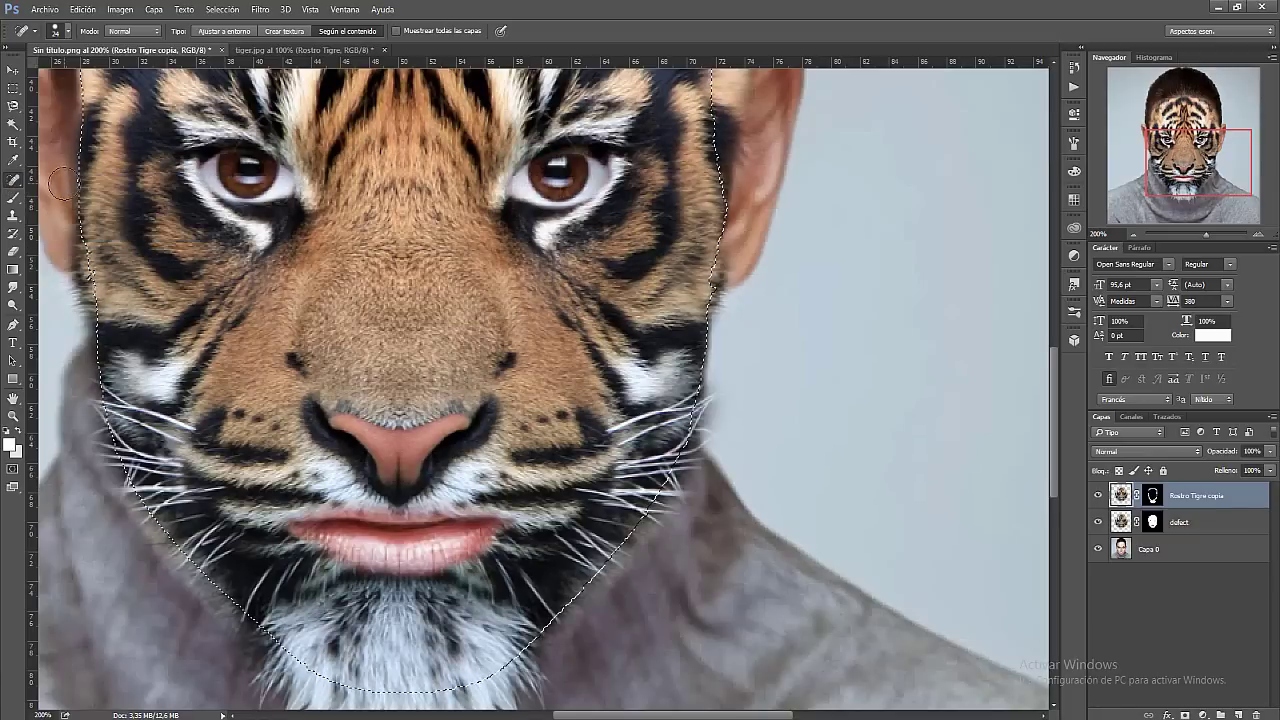
click(66, 36)
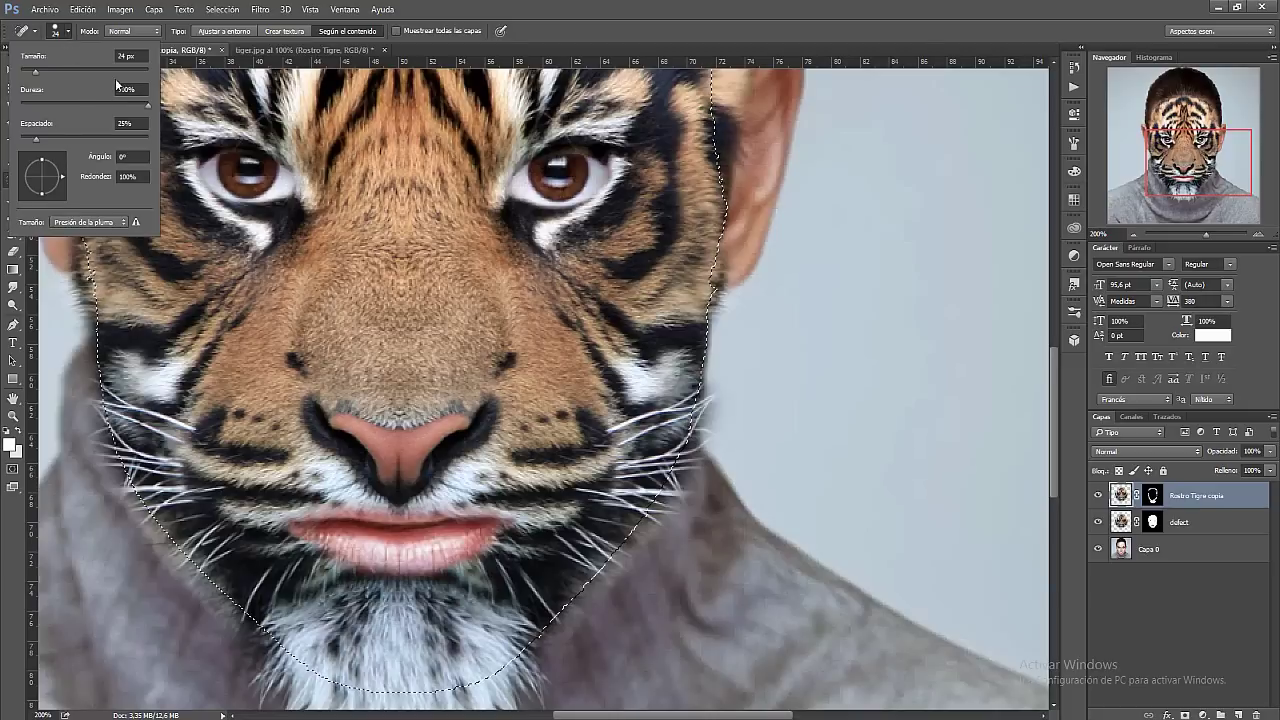
click(35, 74)
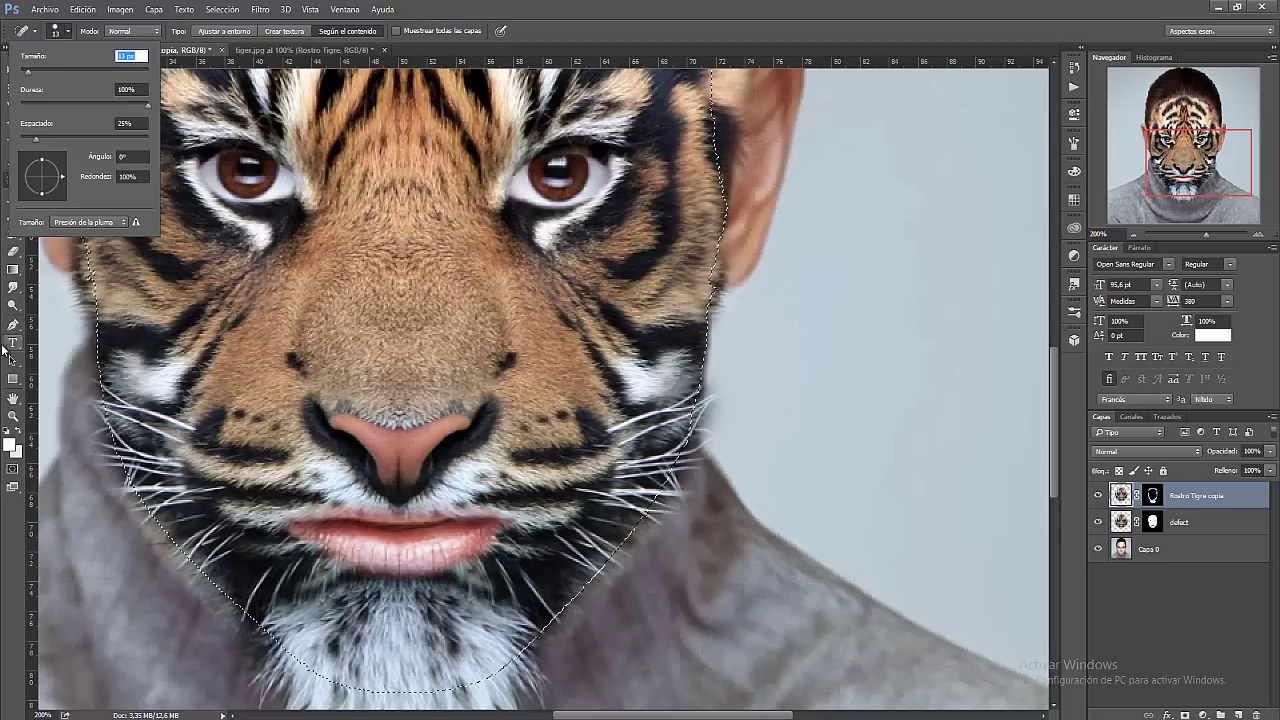
key(Return)
click(12, 416)
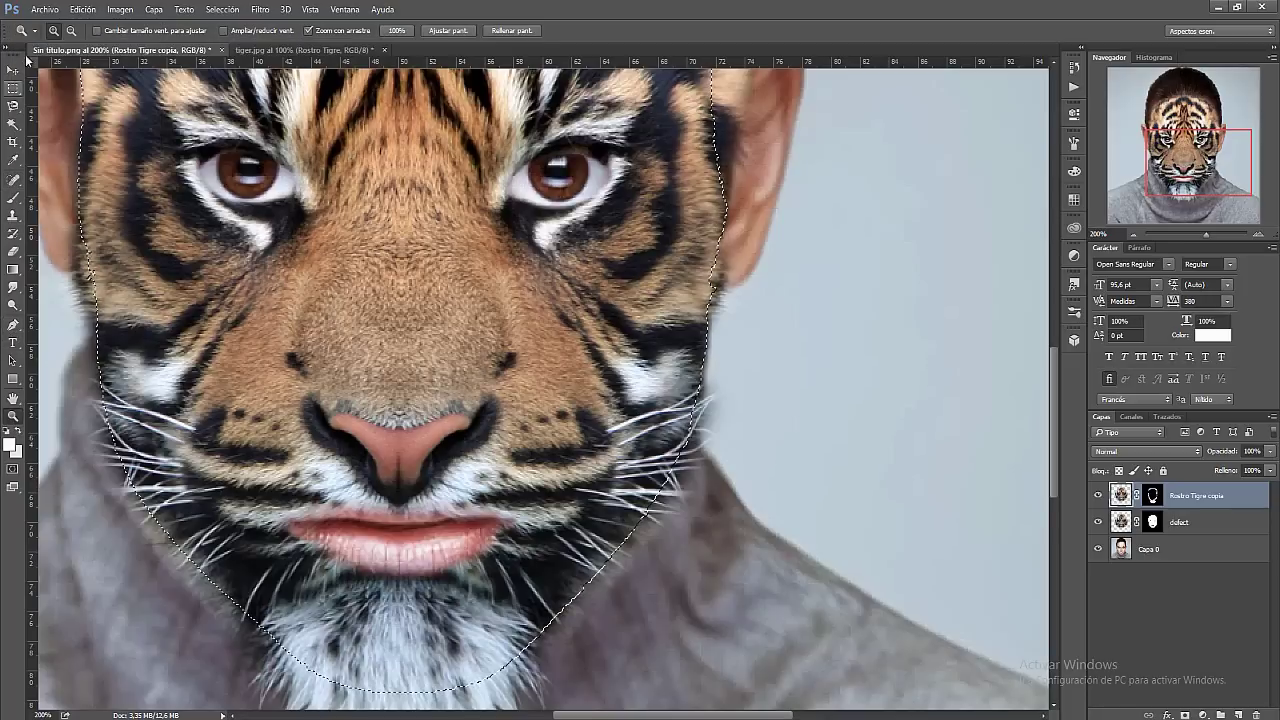
click(706, 506)
click(636, 431)
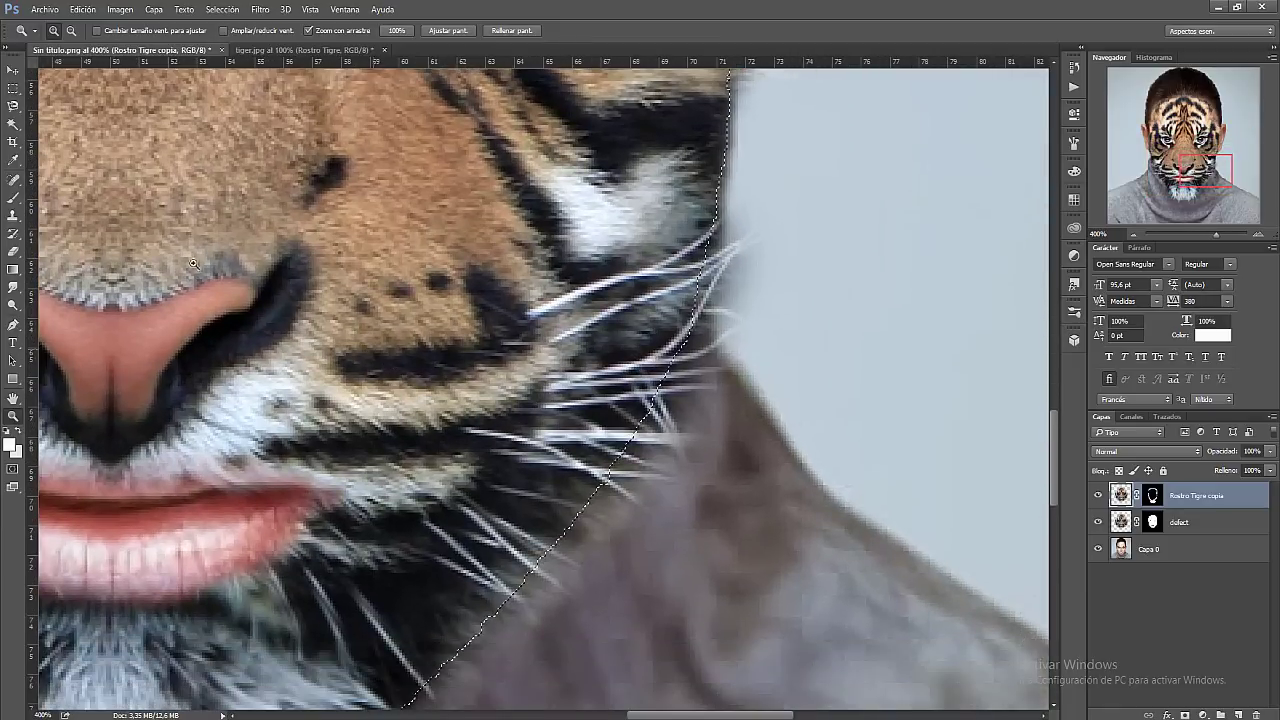
Try healing whiskers at the face edge, dismissing the not-enough-pixels errors
click(12, 181)
drag(540, 305, 627, 310)
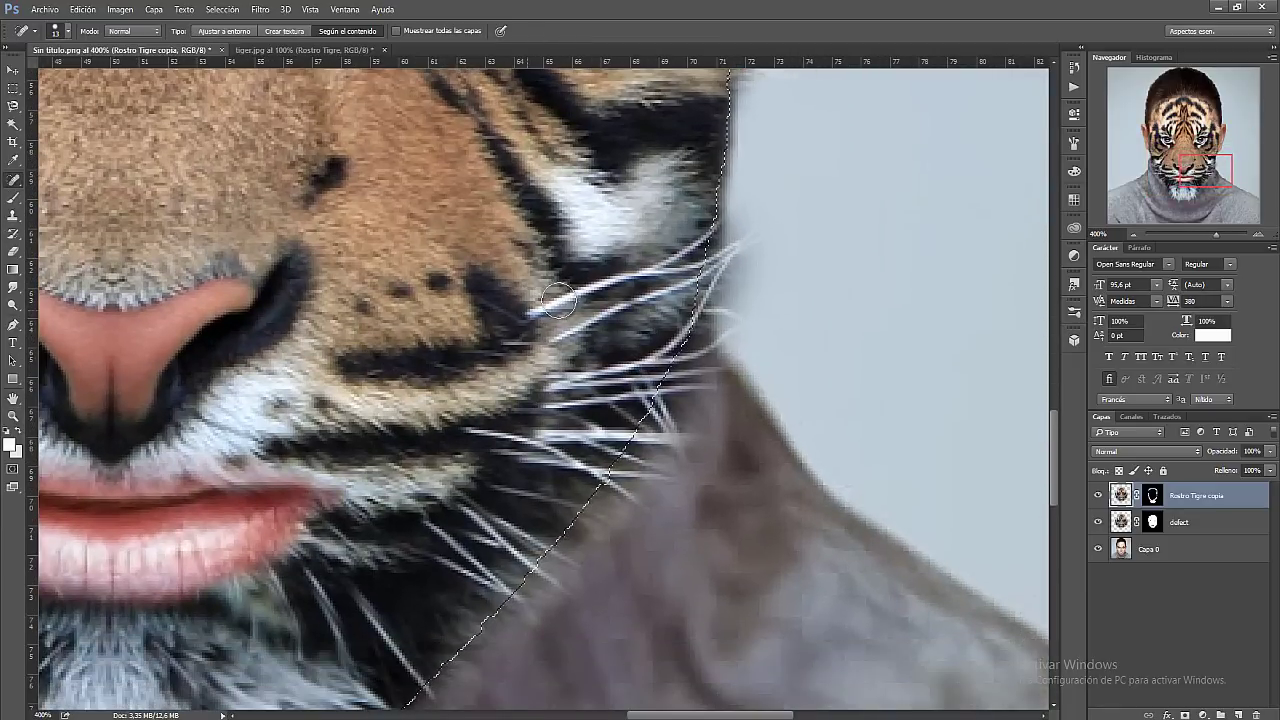
click(644, 277)
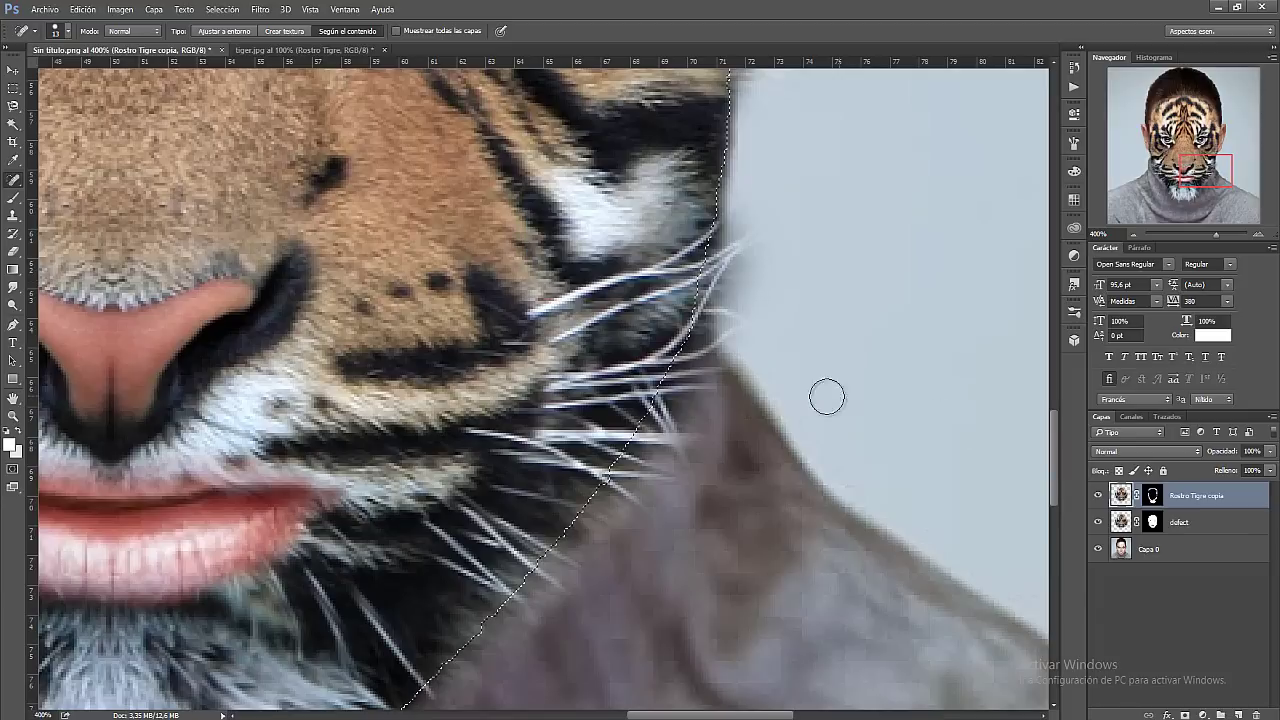
drag(622, 372, 660, 390)
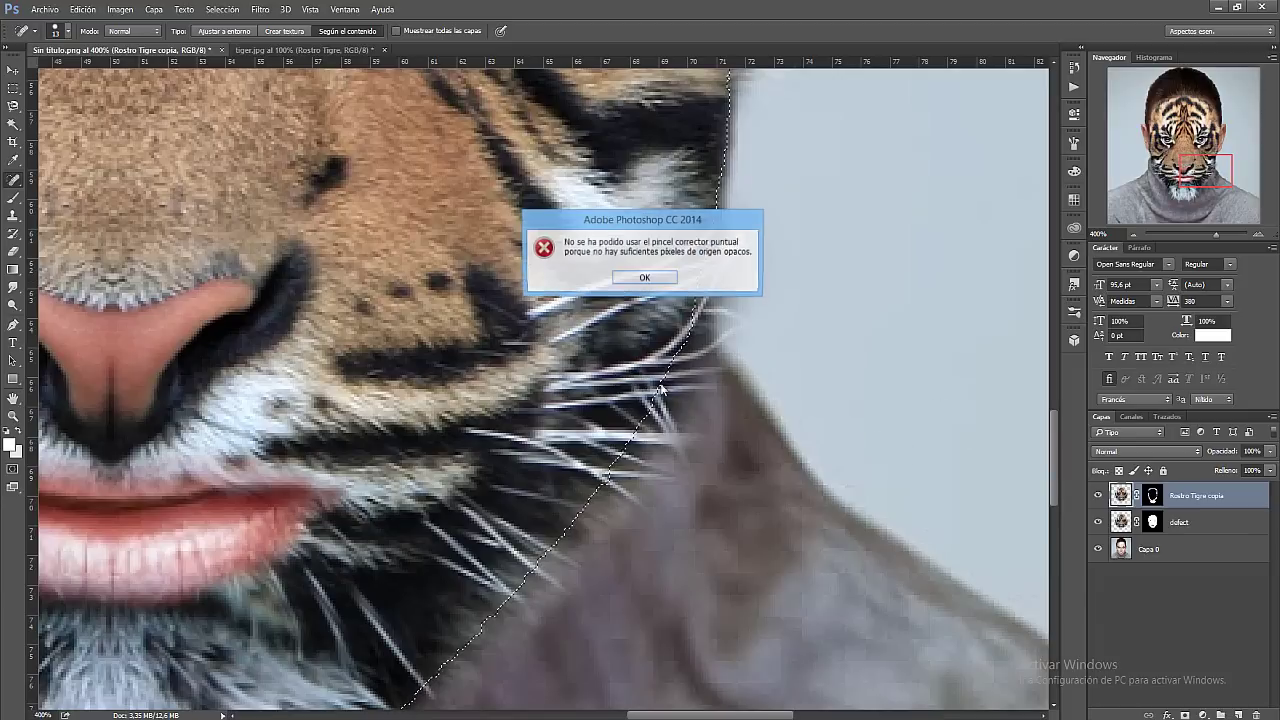
click(644, 278)
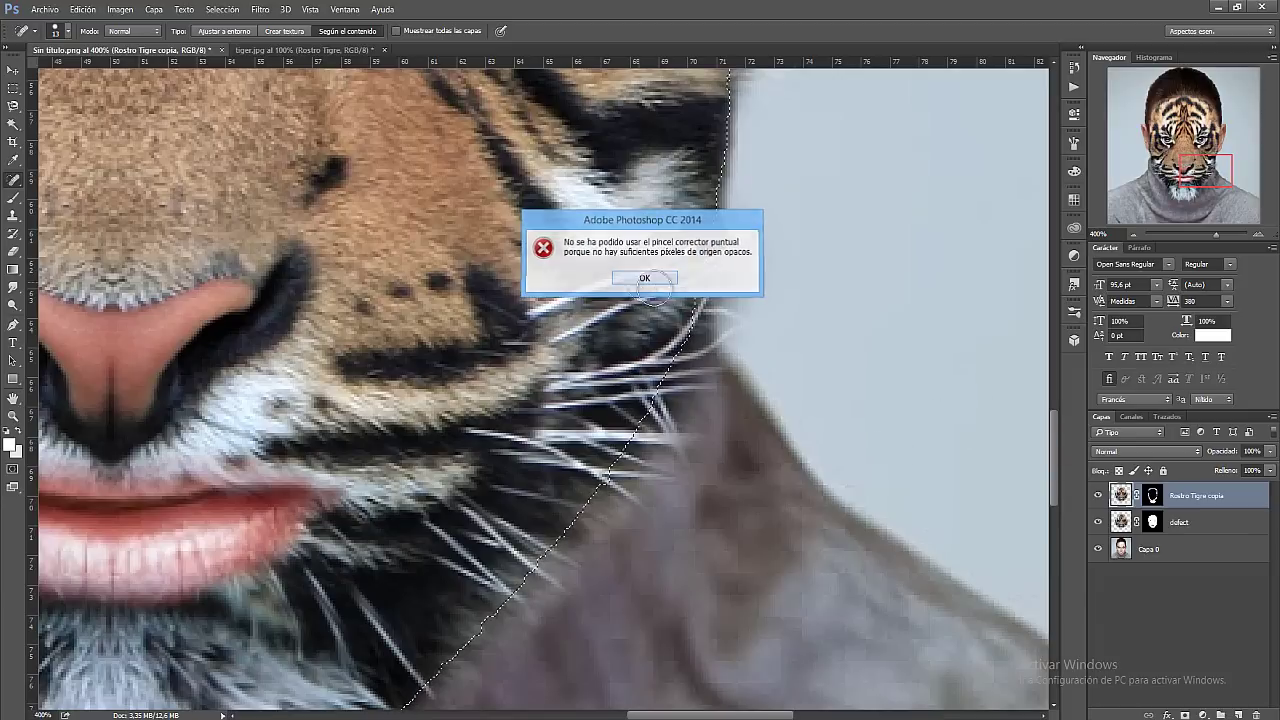
Merge the defect layer down into Rostro Tigre copia with Ctrl+E
click(1099, 522)
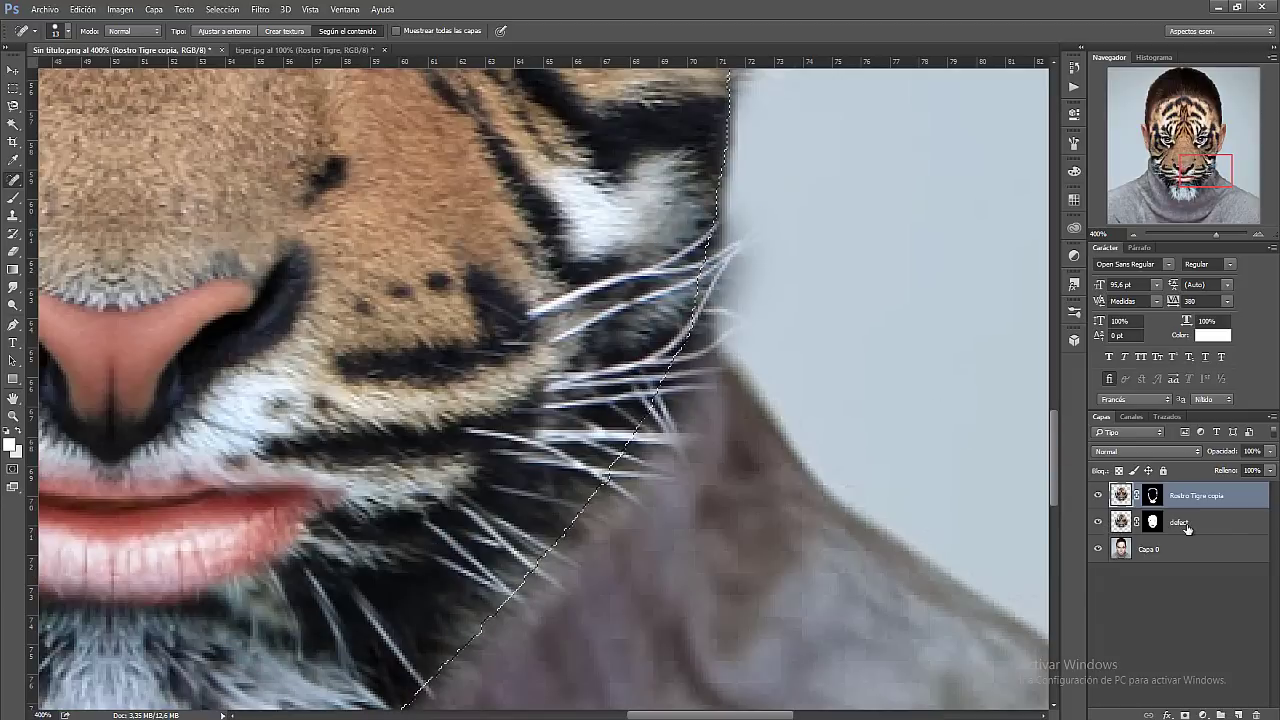
shift+click(1188, 524)
key(ctrl+e)
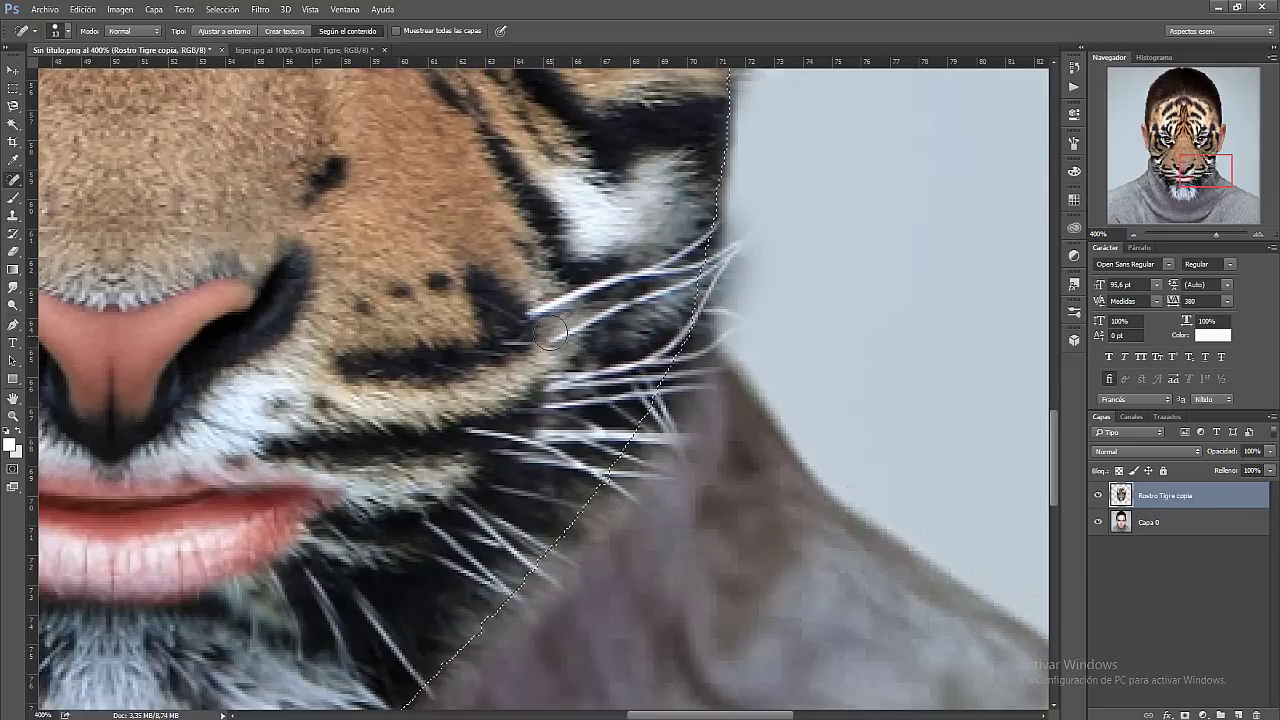
Heal away white whiskers and dark patches along the muzzle and right cheek edge
drag(529, 314, 613, 291)
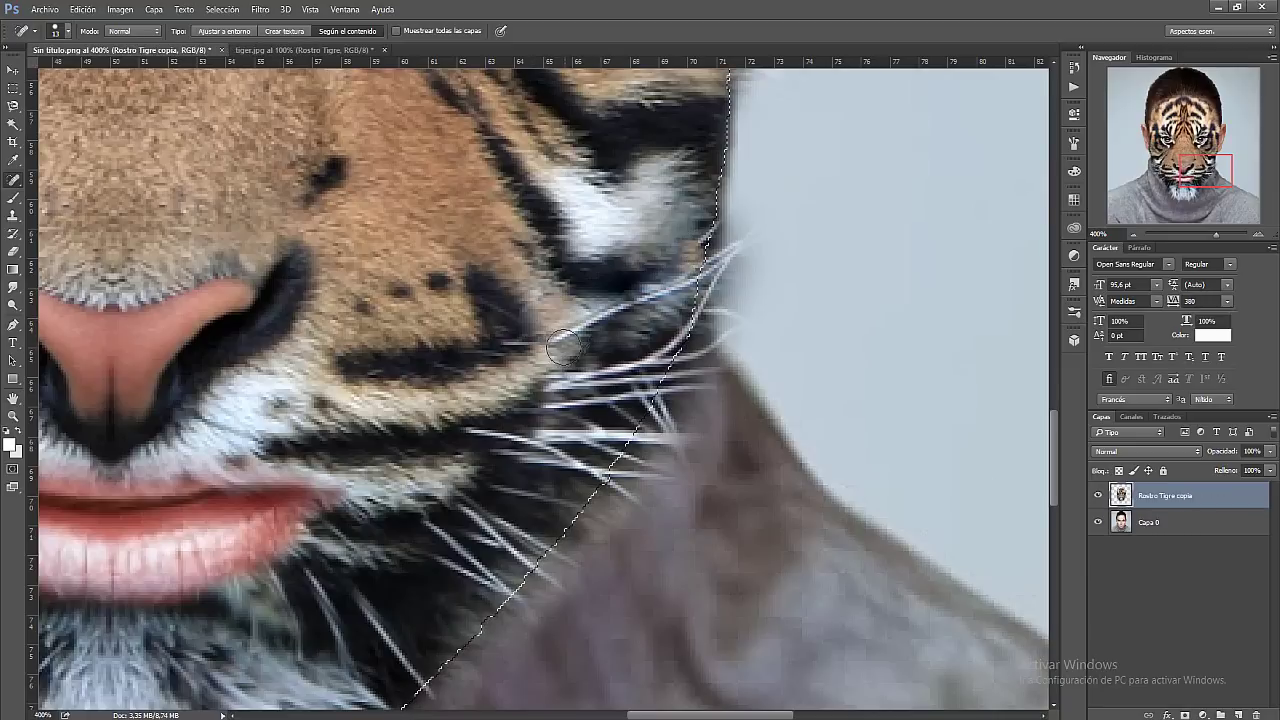
drag(548, 362, 703, 280)
mouse_move(580, 338)
mouse_down()
mouse_move(727, 262)
mouse_move(640, 300)
mouse_up()
drag(715, 350, 525, 400)
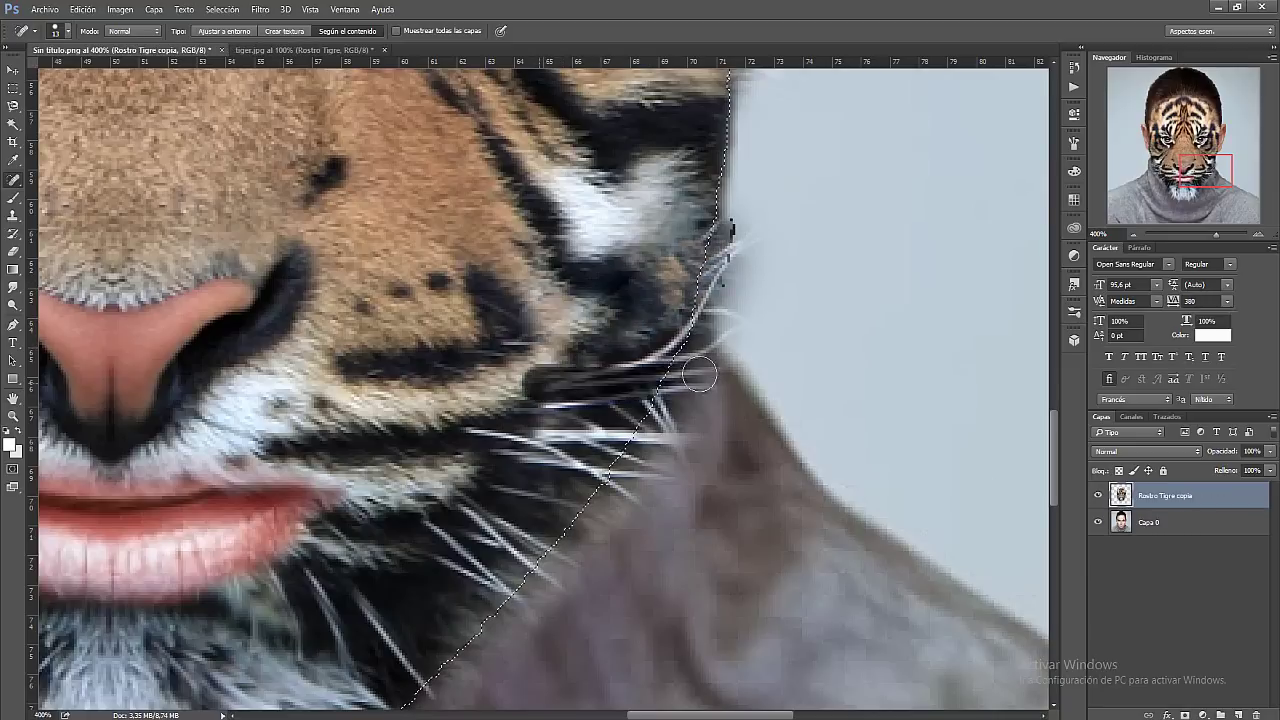
mouse_move(695, 300)
mouse_down()
mouse_move(585, 407)
mouse_move(515, 425)
mouse_up()
drag(600, 420, 465, 470)
drag(573, 428, 435, 555)
drag(600, 500, 450, 575)
drag(530, 636, 430, 560)
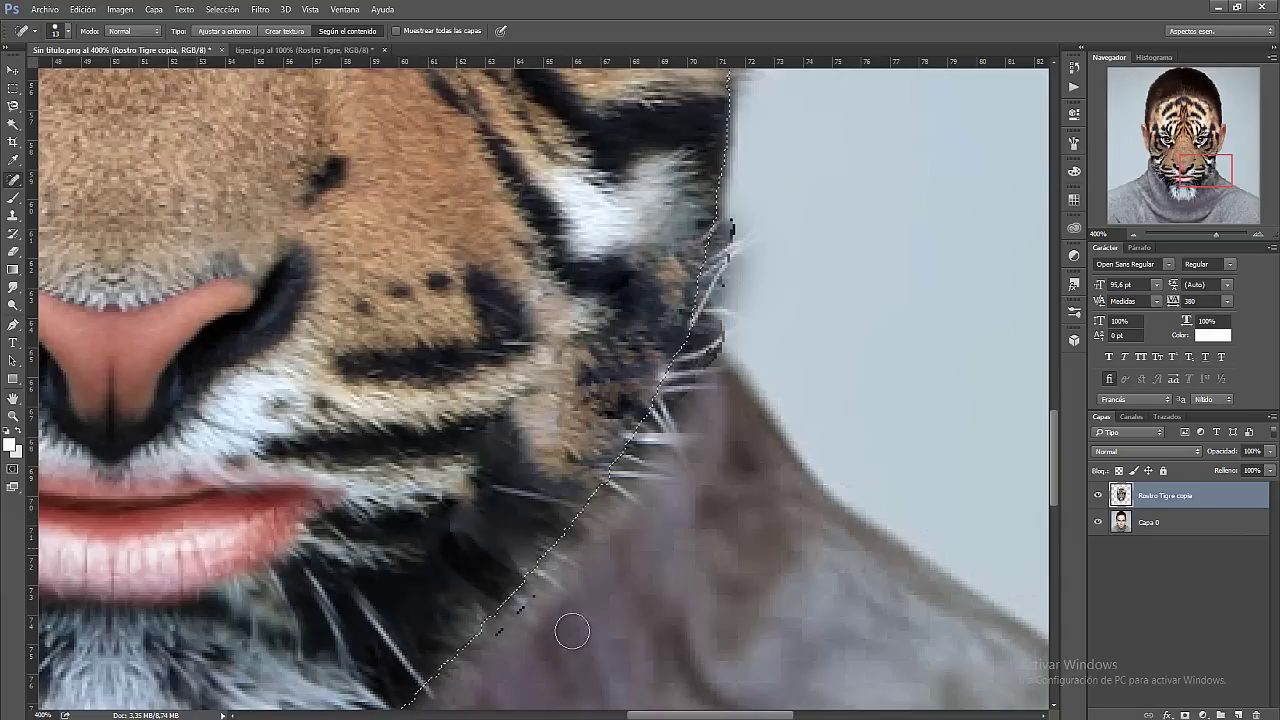
drag(571, 626, 460, 550)
drag(530, 490, 490, 500)
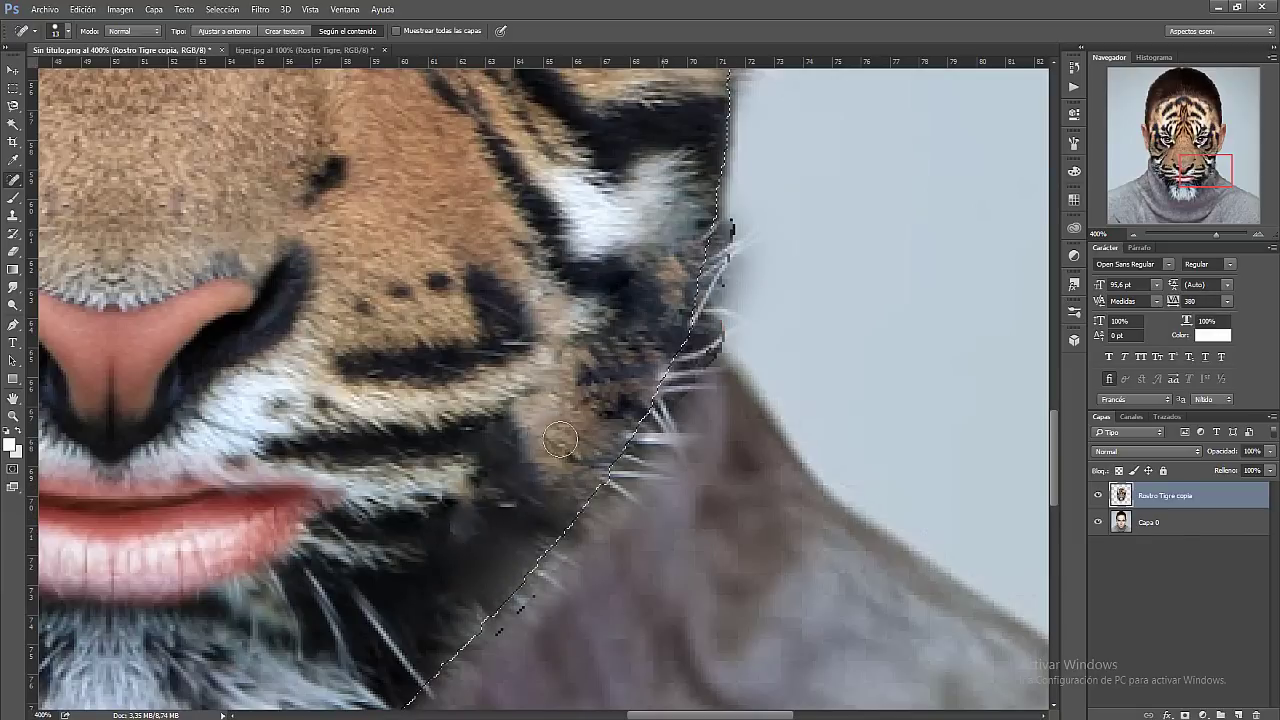
drag(650, 445, 510, 380)
drag(710, 275, 510, 352)
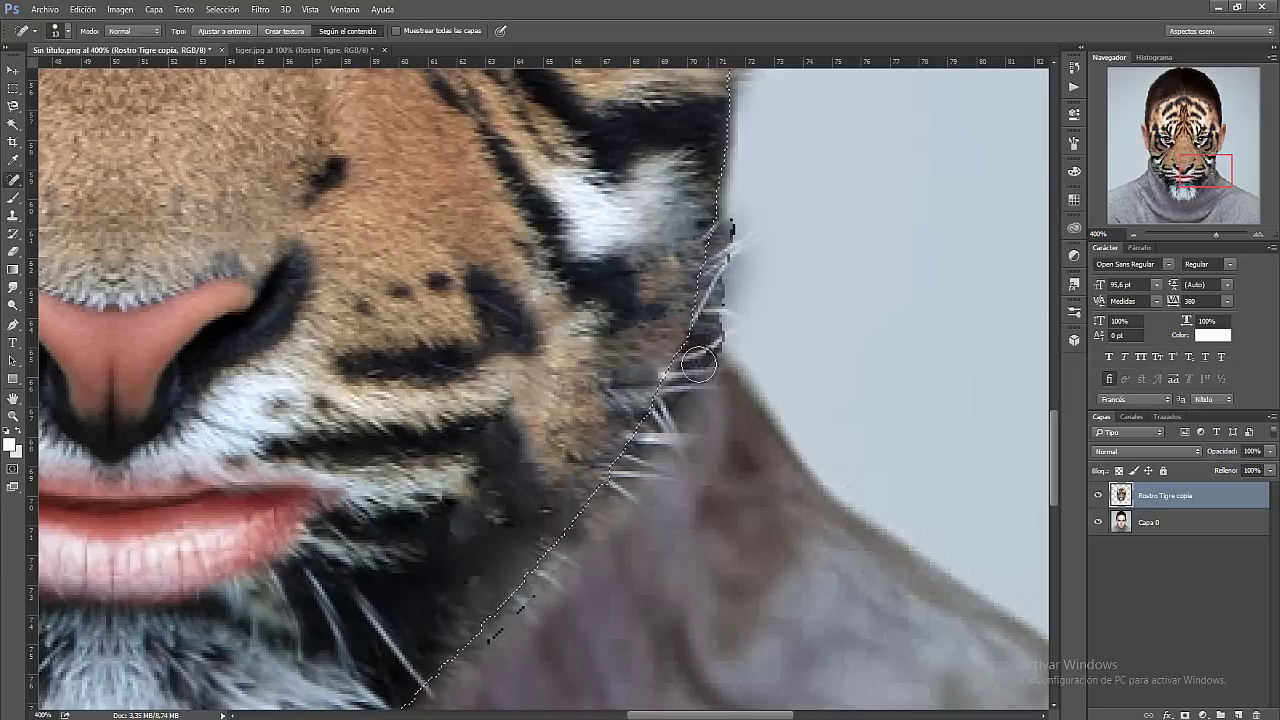
Heal the whiskers along the other cheek edge and in the dark fur beside the jaw
drag(1188, 172, 1146, 170)
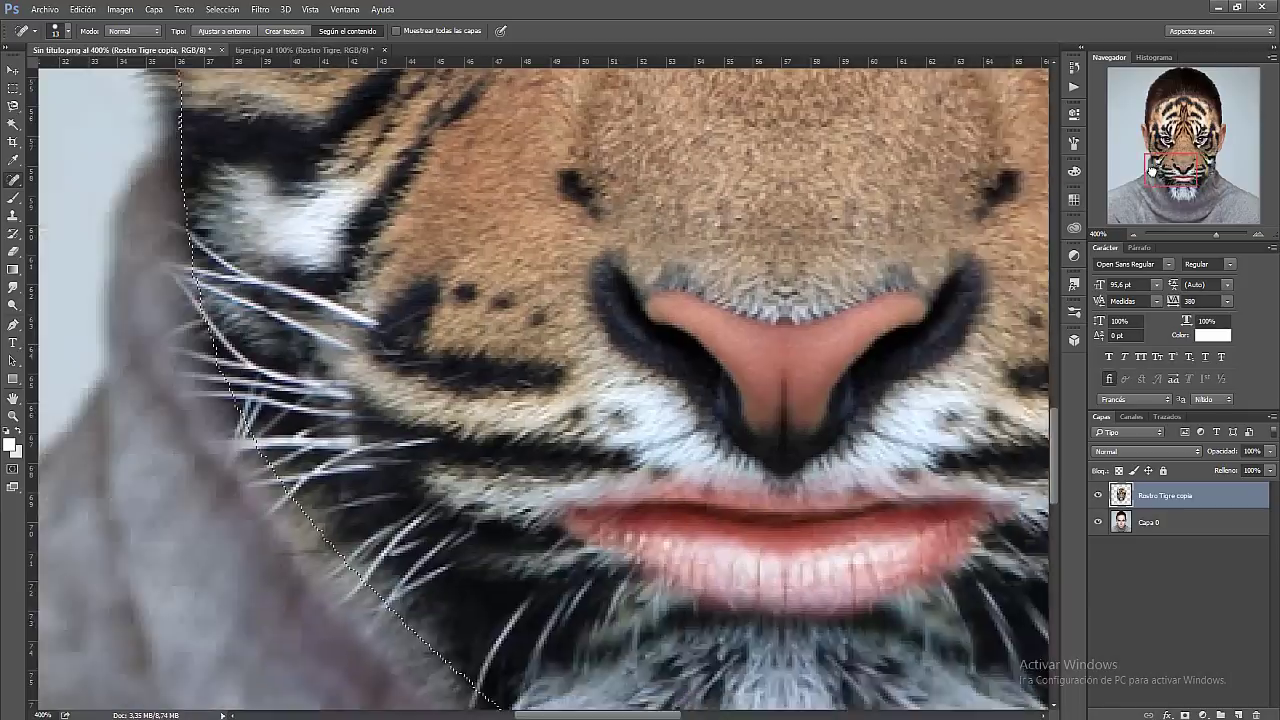
drag(296, 266, 540, 320)
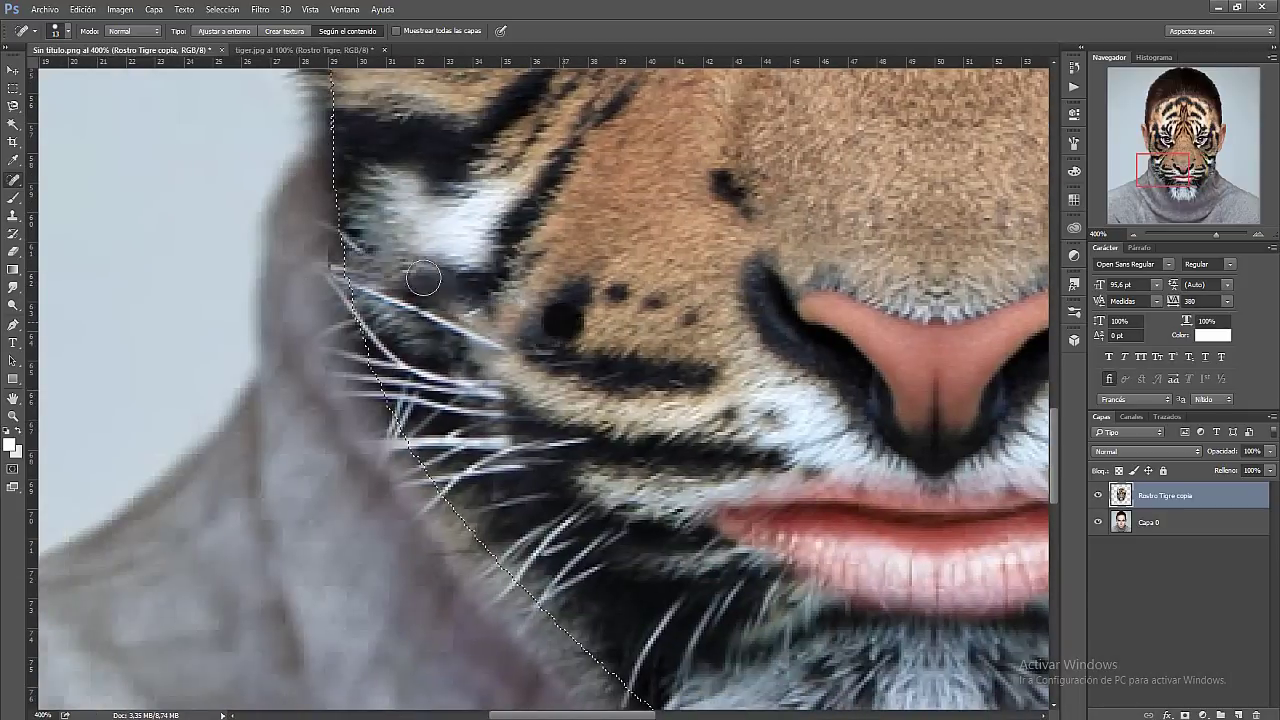
mouse_move(280, 278)
mouse_down()
mouse_move(348, 418)
mouse_move(560, 470)
mouse_up()
mouse_move(400, 420)
mouse_down()
mouse_move(560, 480)
mouse_move(514, 414)
mouse_up()
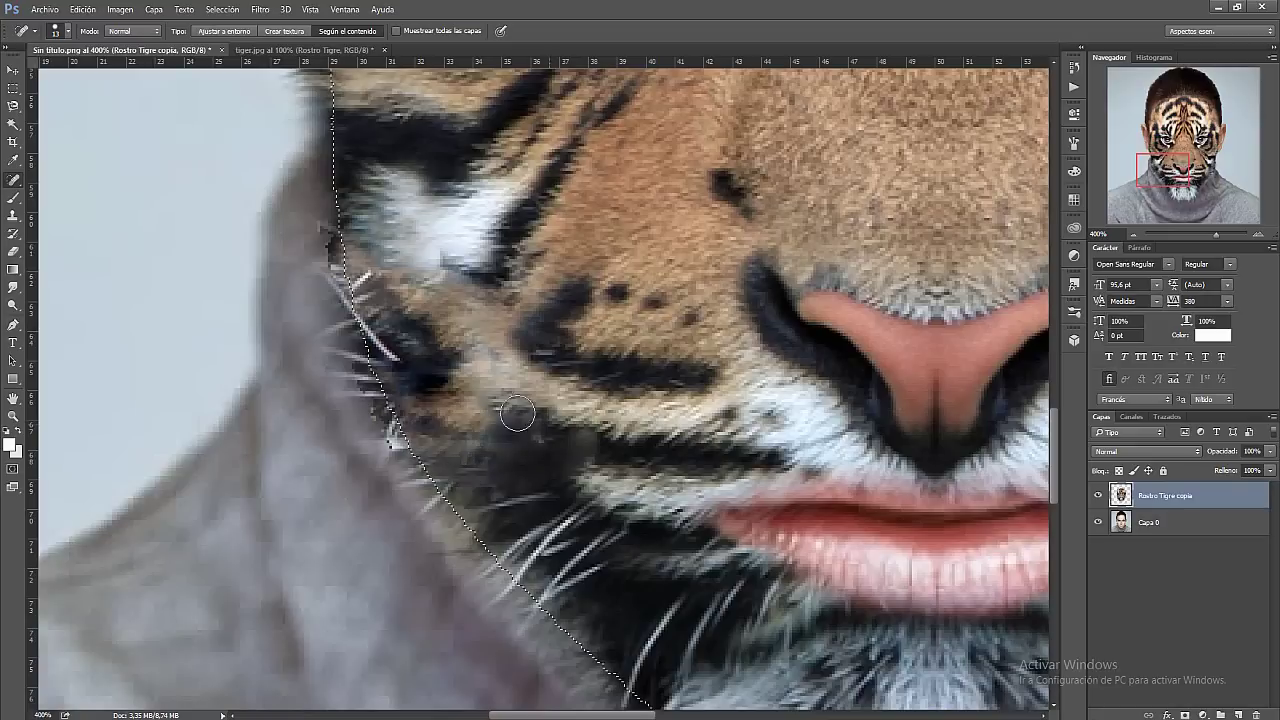
mouse_move(430, 390)
mouse_down()
mouse_move(403, 281)
mouse_move(400, 329)
mouse_up()
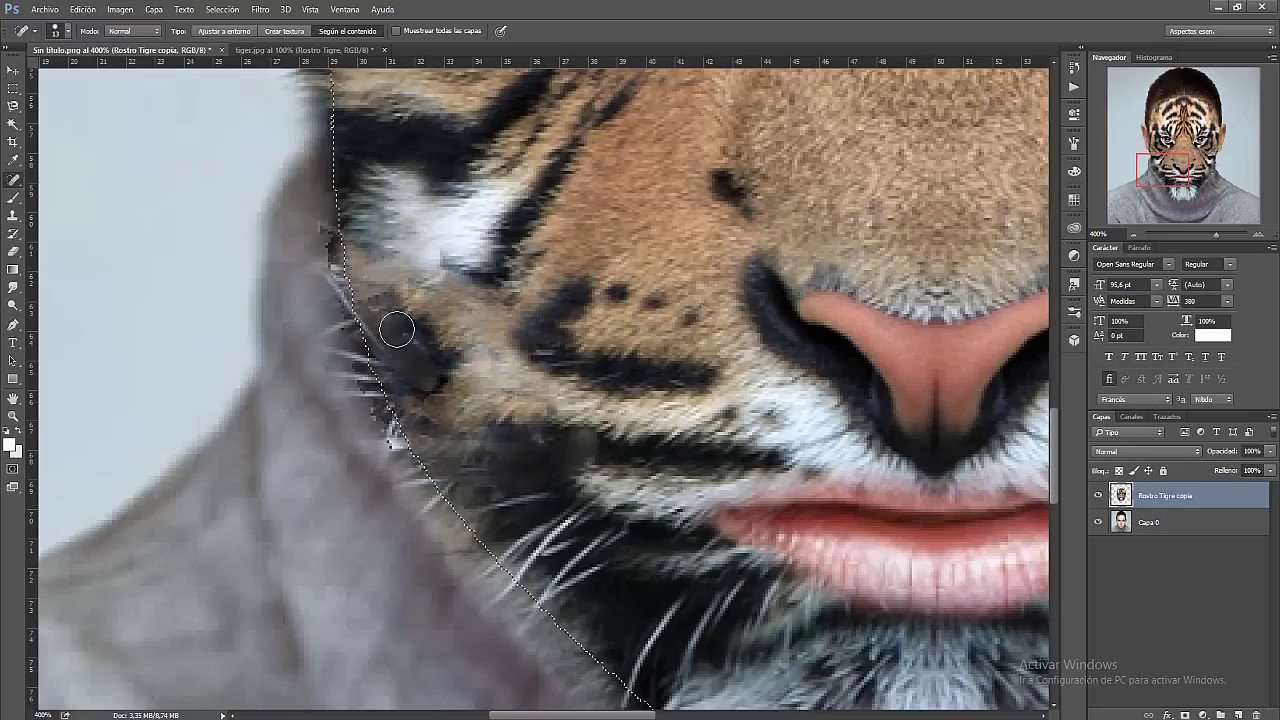
mouse_move(551, 434)
mouse_down()
mouse_move(543, 514)
mouse_move(561, 538)
mouse_move(500, 520)
mouse_up()
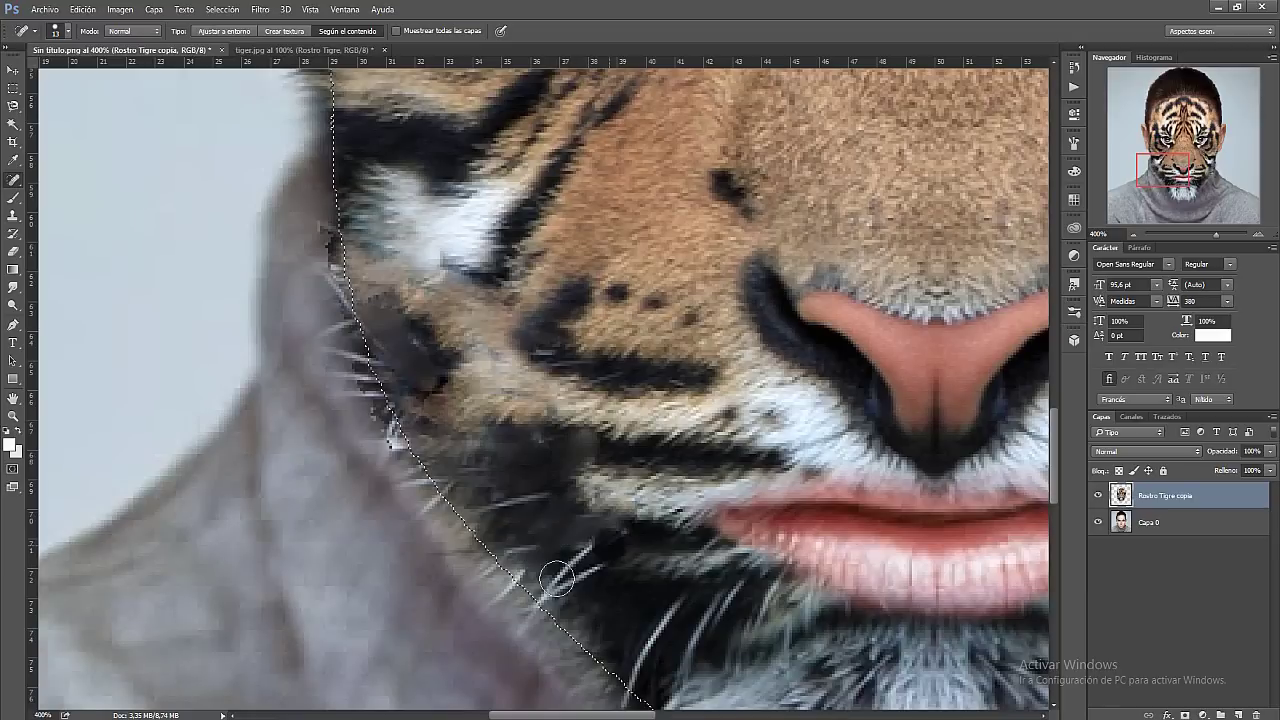
drag(620, 545, 550, 575)
mouse_move(560, 500)
mouse_down()
mouse_move(440, 540)
mouse_move(430, 500)
mouse_up()
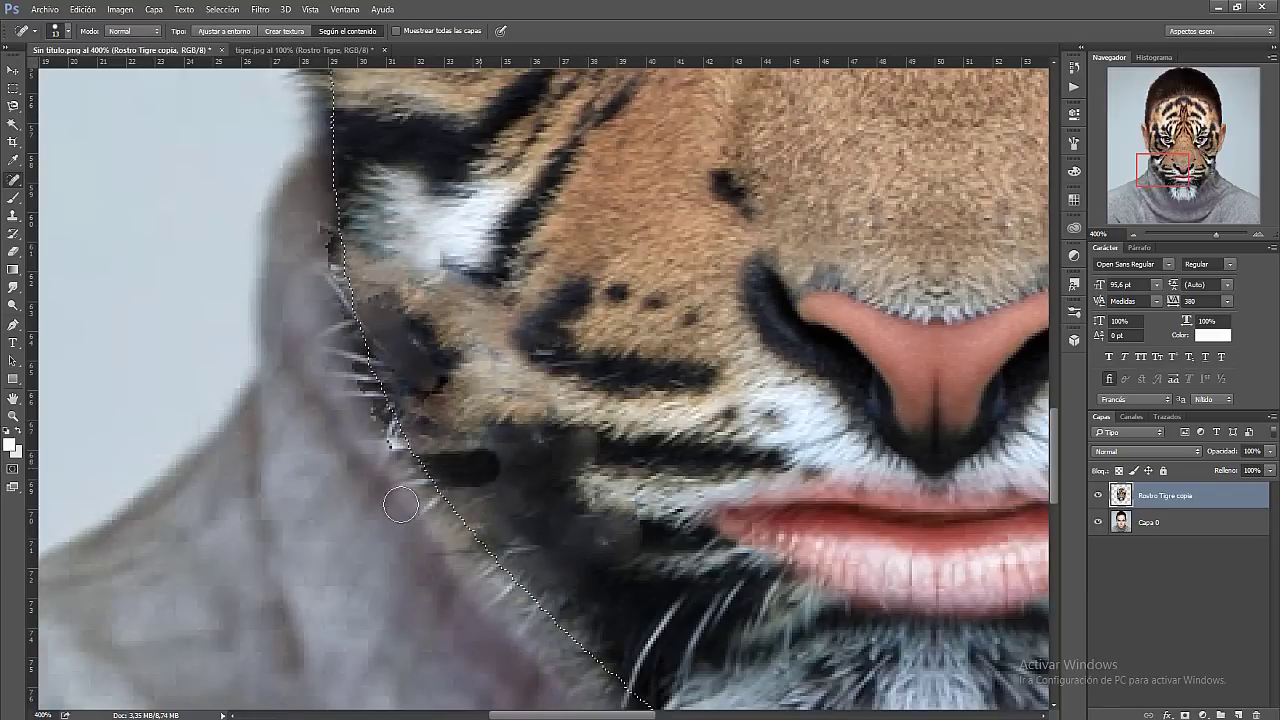
scroll(600, 540, down, 2)
scroll(600, 540, down, 1)
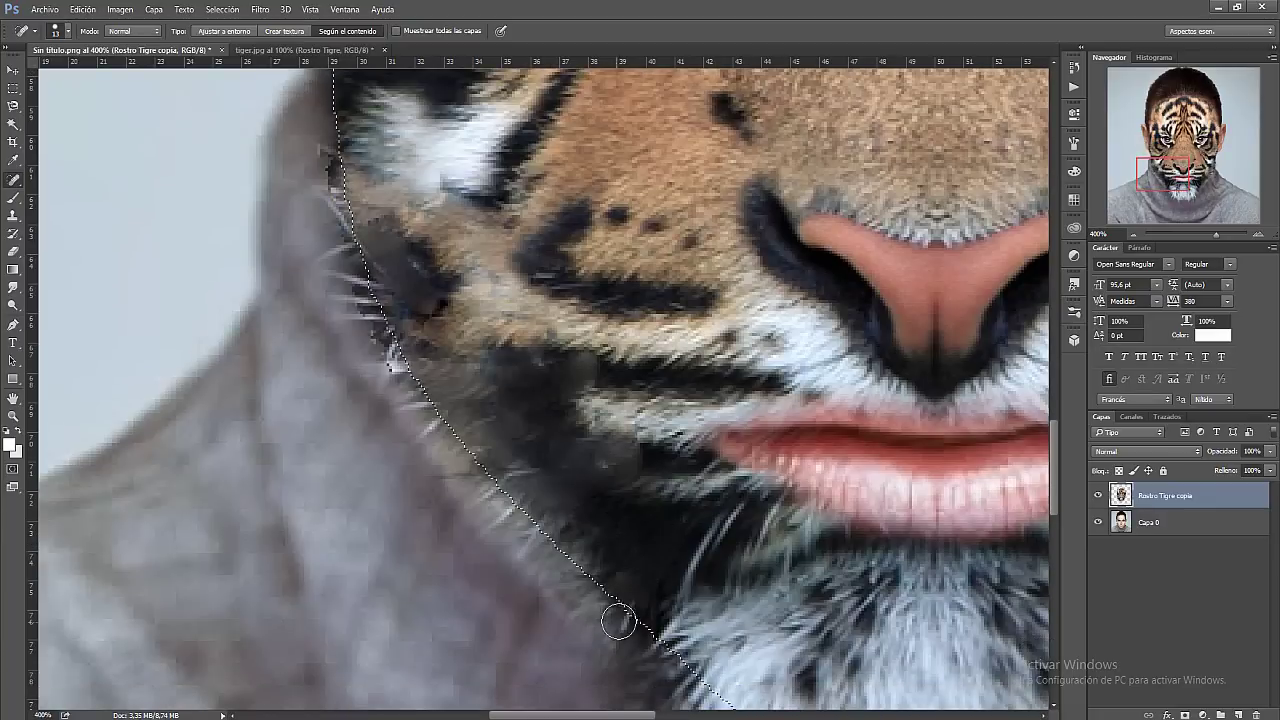
drag(737, 523, 671, 586)
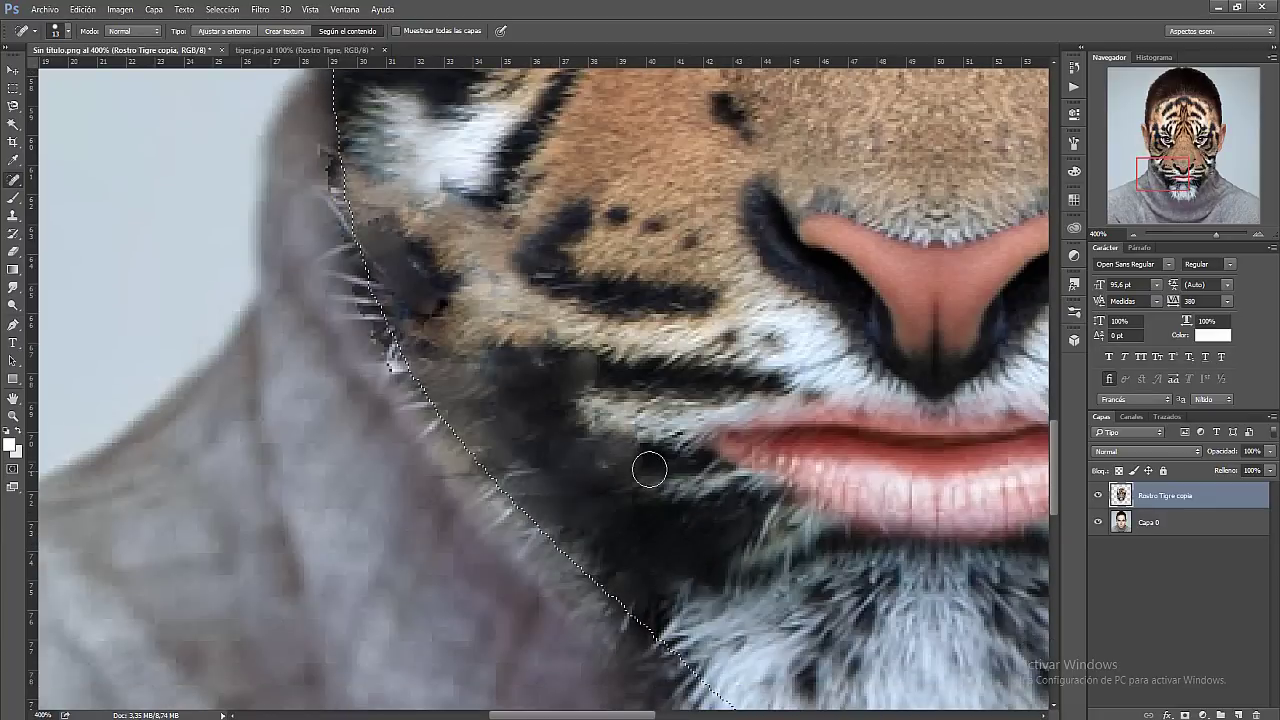
drag(651, 466, 500, 491)
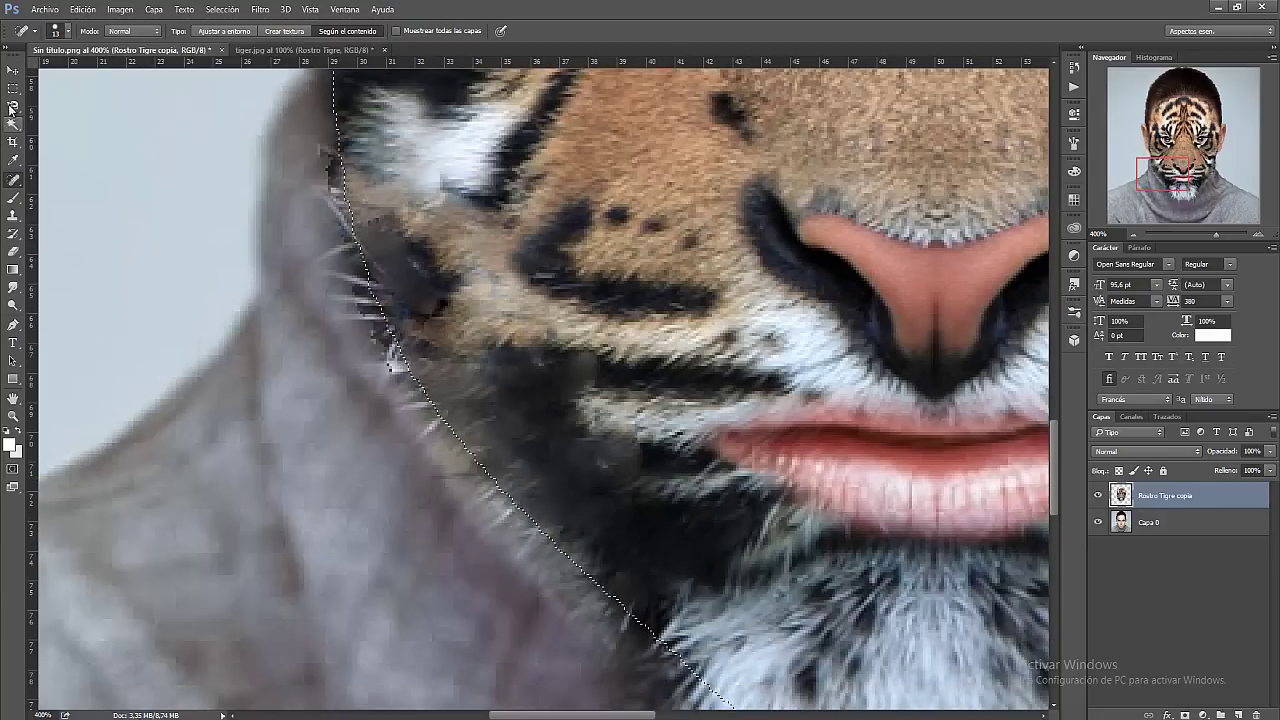
Clear the selection along the jaw edge using the Rectangular Marquee tool
click(13, 88)
click(109, 129)
scroll(231, 306, up, 2)
scroll(231, 306, down, 1)
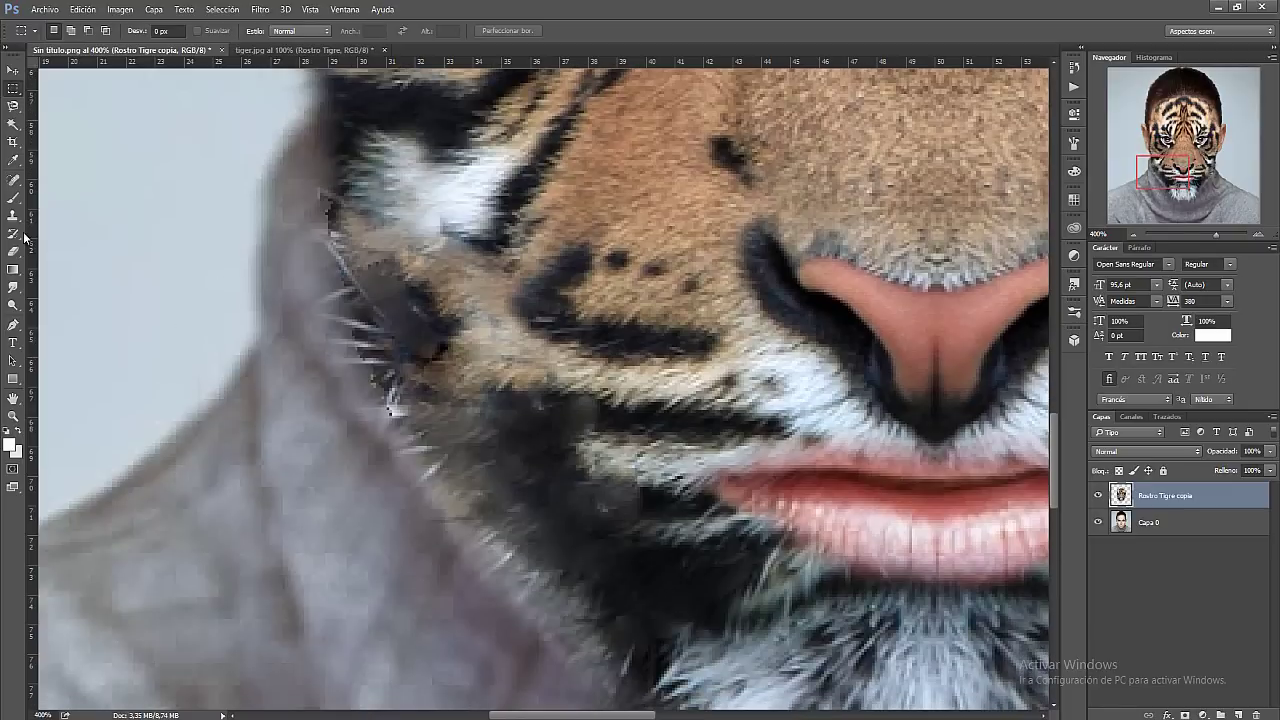
Set the Brush tool to 24 px in Borrar (erase) mode
click(13, 206)
click(57, 32)
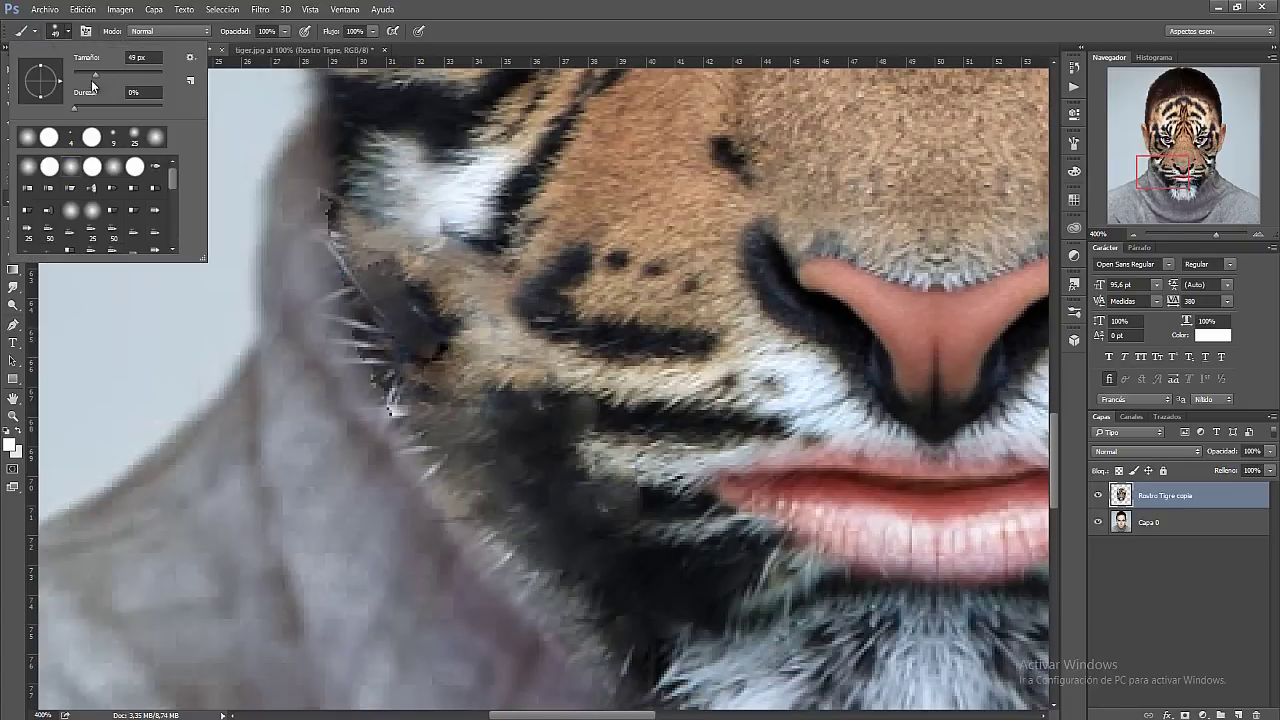
drag(84, 75, 82, 75)
key(Return)
click(153, 33)
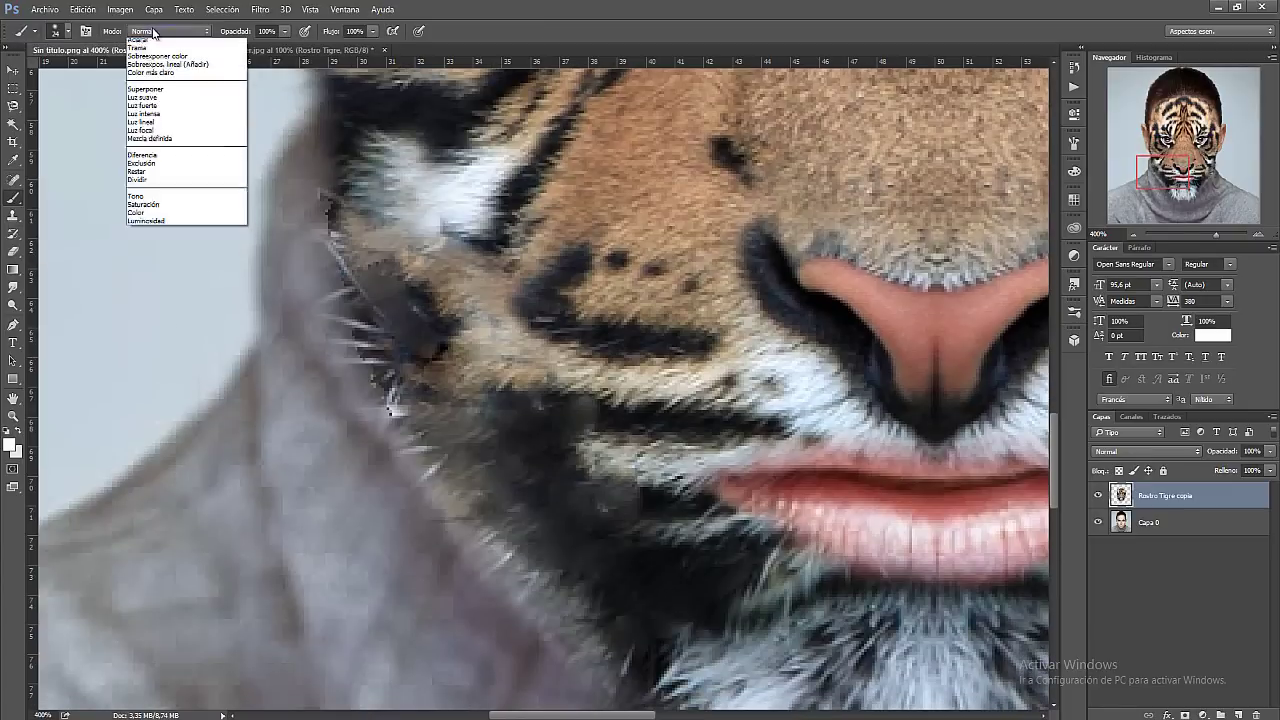
click(145, 69)
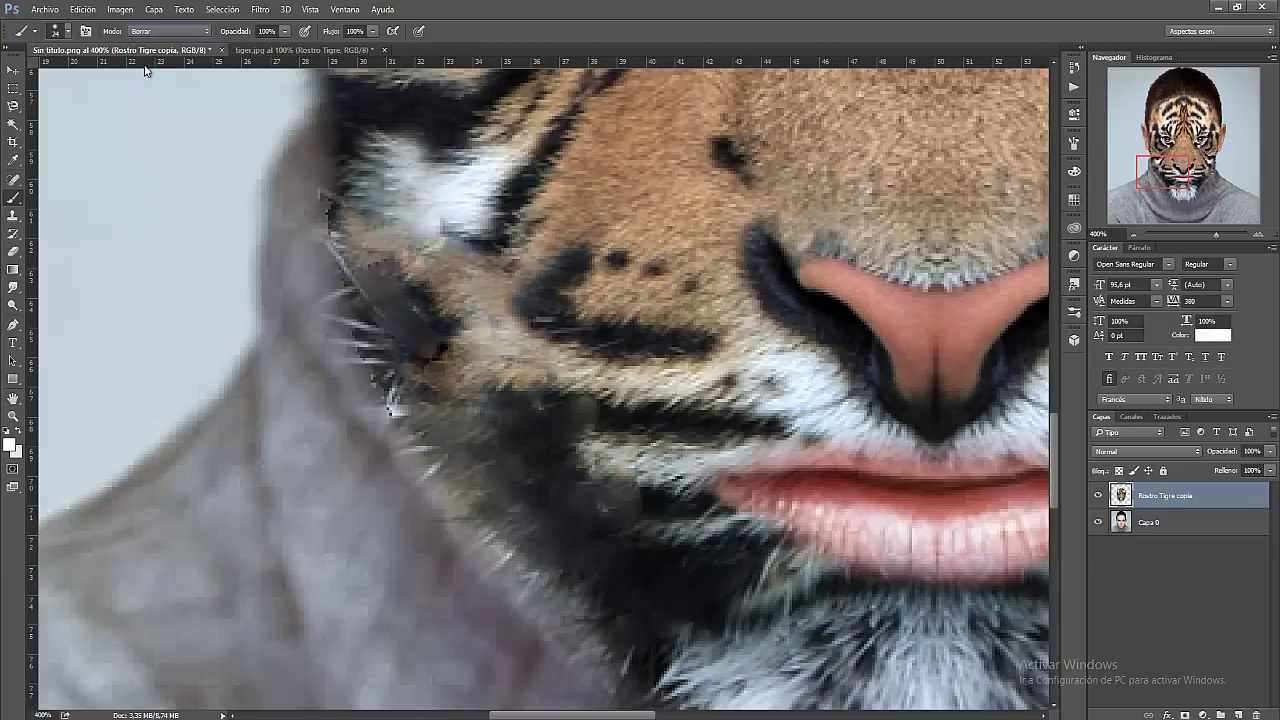
click(66, 32)
click(12, 206)
click(66, 33)
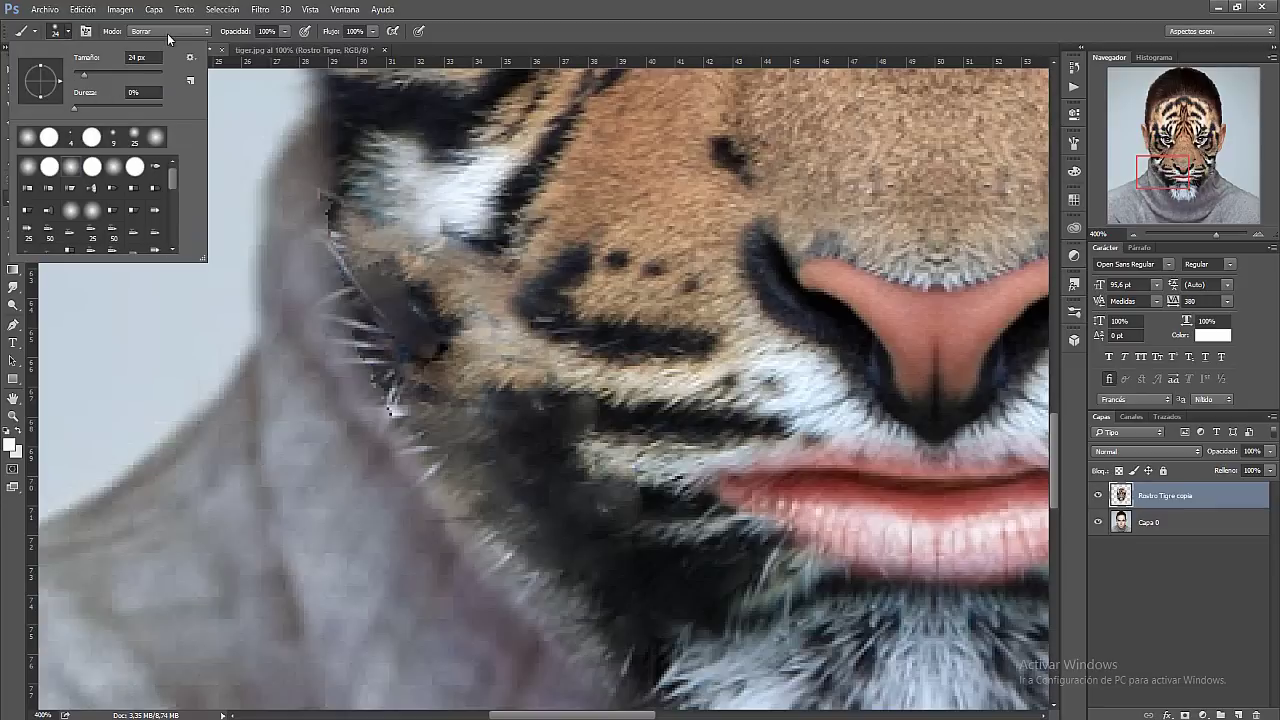
click(292, 196)
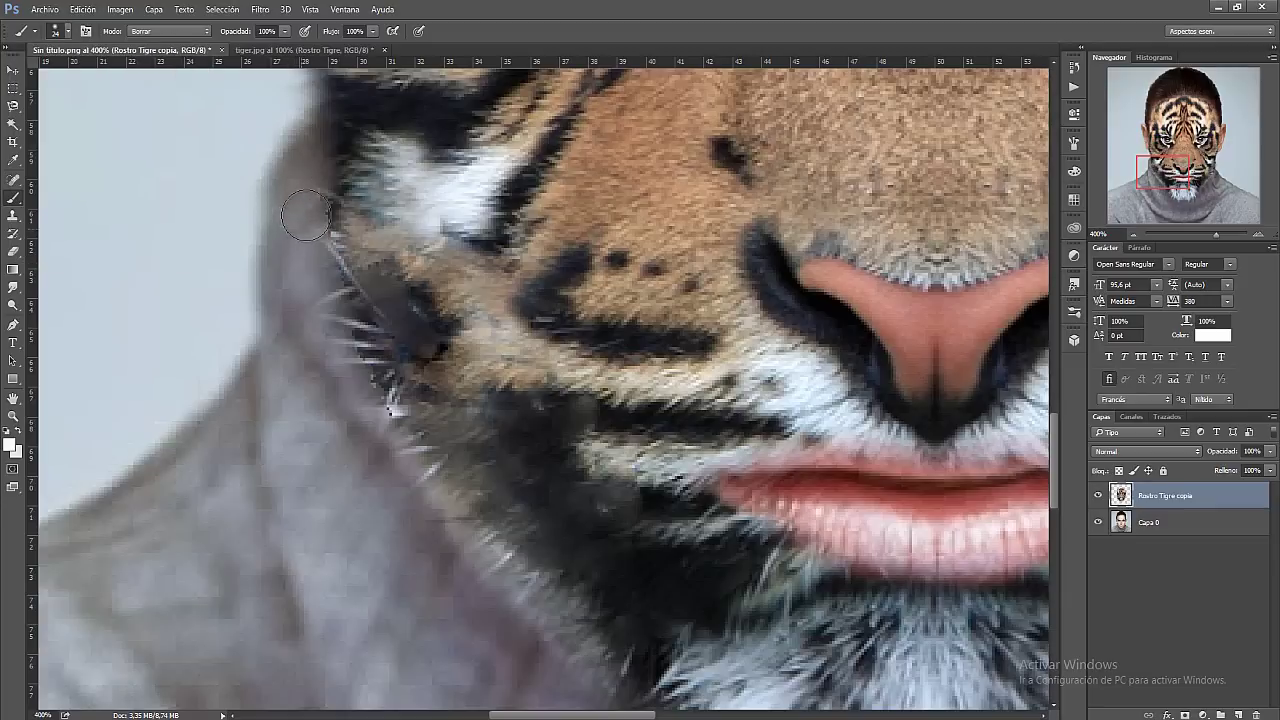
Erase stray tiger fur along the neck edge and the right cheek edge
mouse_move(305, 214)
mouse_down()
mouse_move(346, 386)
mouse_move(404, 490)
mouse_up()
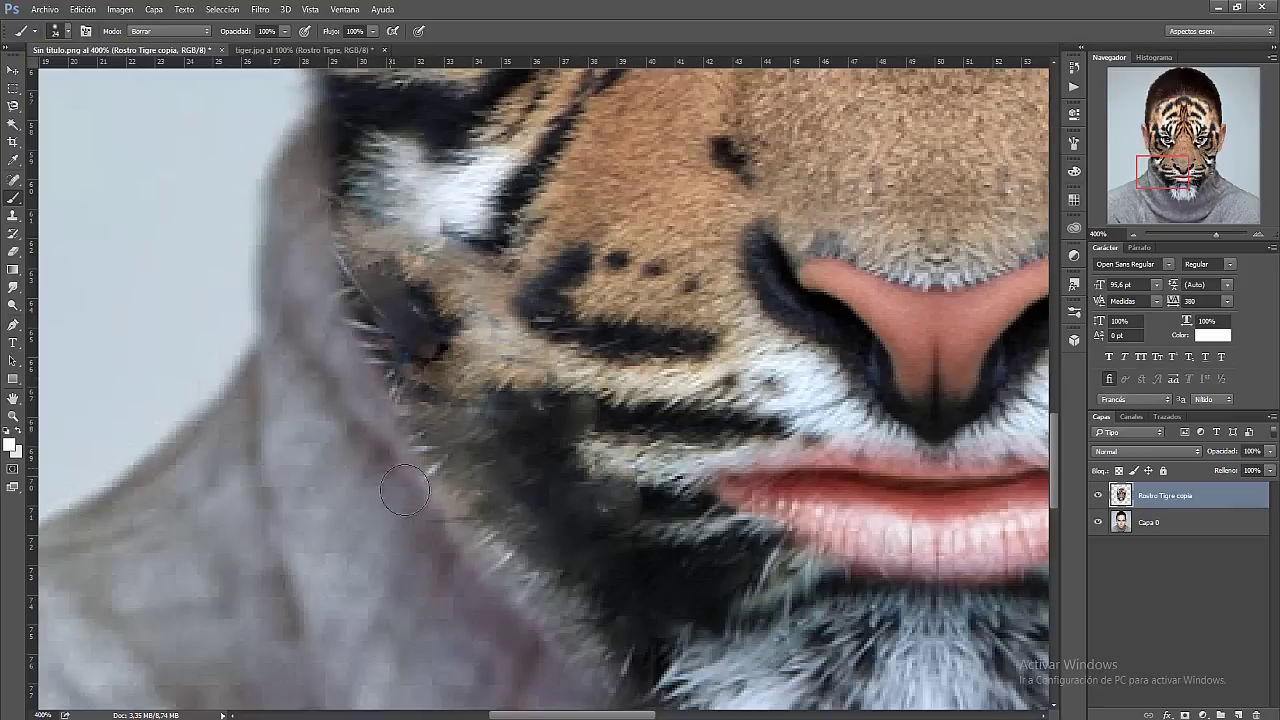
drag(404, 490, 410, 445)
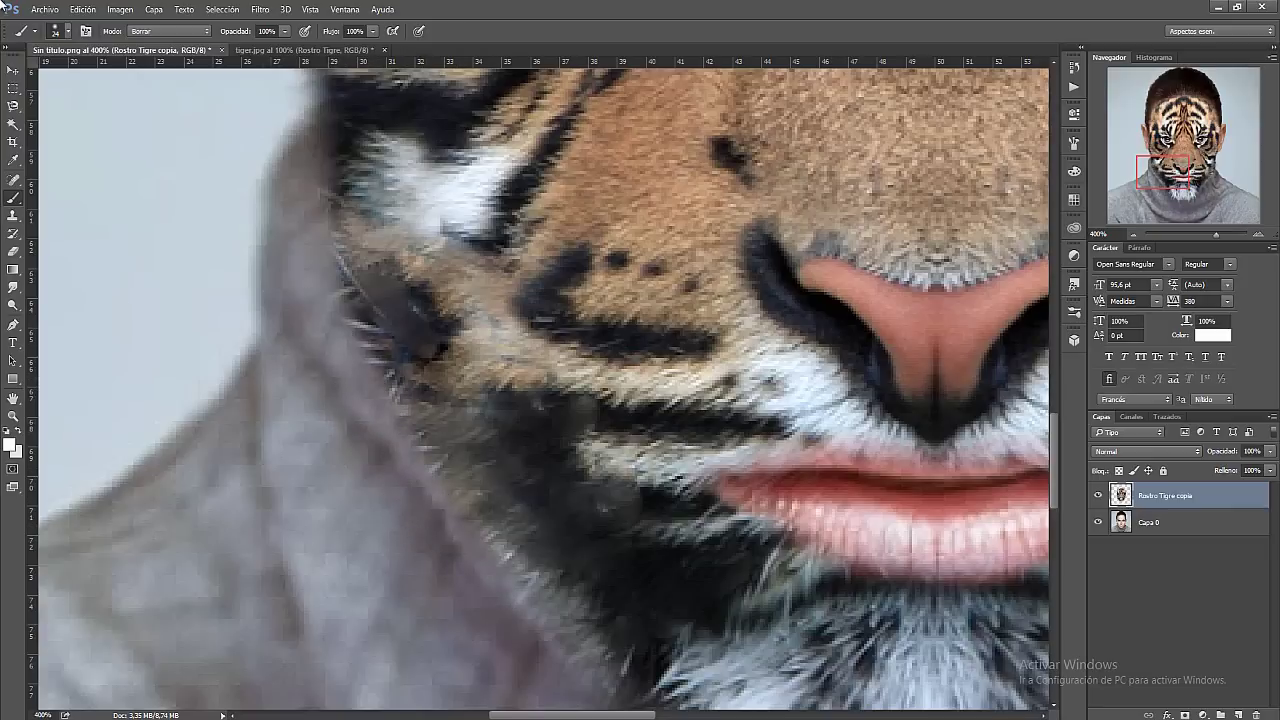
scroll(640, 300, right, 5)
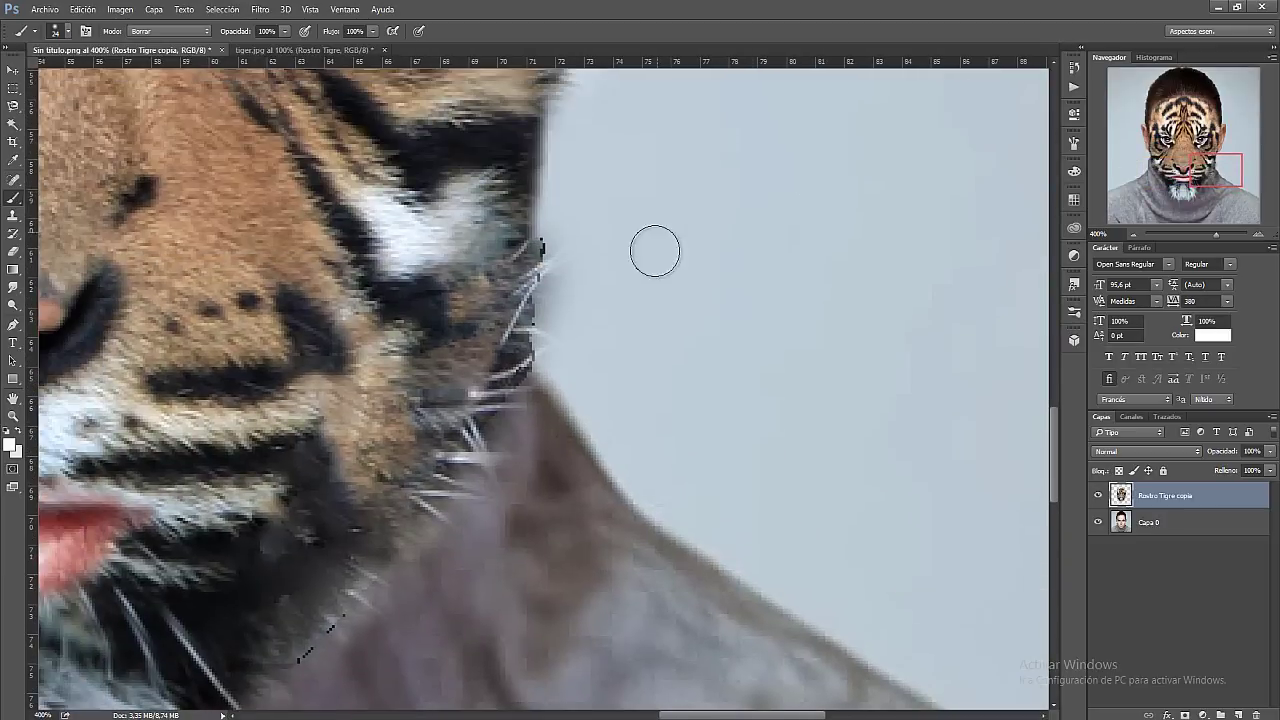
mouse_move(543, 272)
mouse_down()
mouse_move(560, 334)
mouse_move(543, 371)
mouse_move(472, 492)
mouse_move(362, 610)
mouse_move(344, 652)
mouse_up()
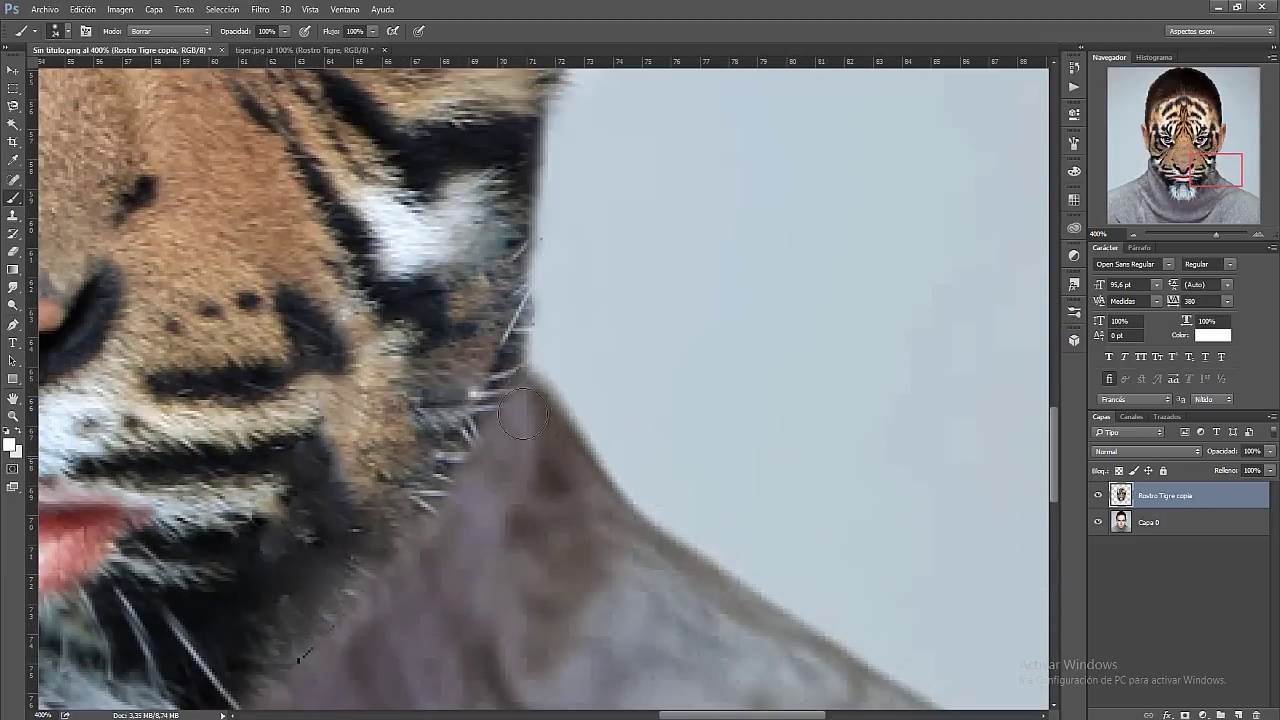
Heal the dark marks along the cheek edge inside the face outline, then deselect
ctrl+click(1120, 494)
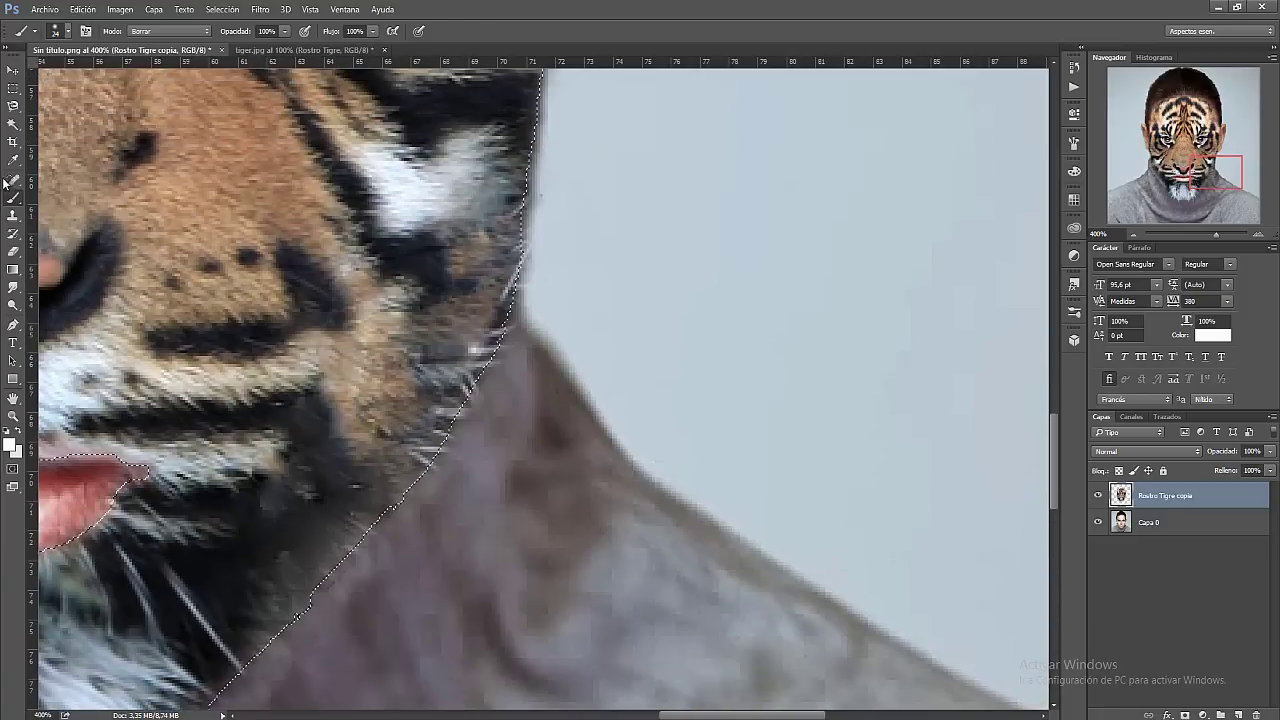
click(12, 180)
mouse_move(520, 318)
mouse_down()
mouse_move(478, 353)
mouse_move(467, 445)
mouse_up()
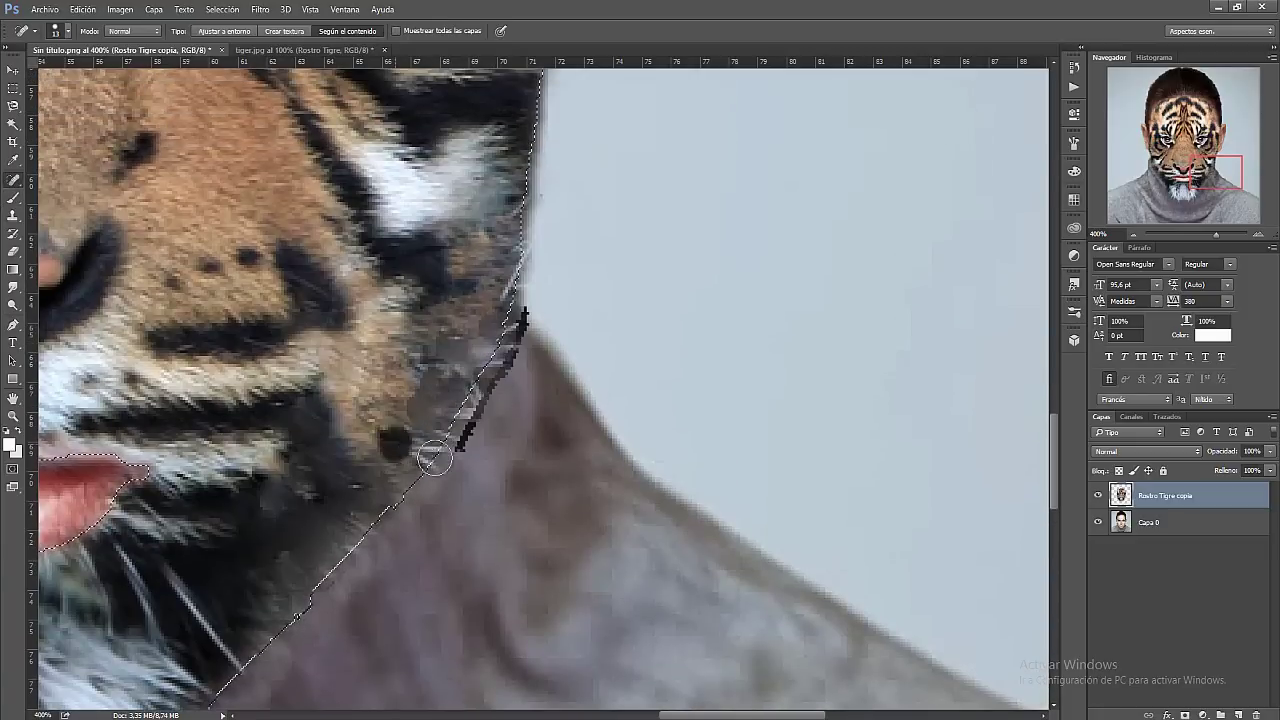
drag(514, 263, 400, 443)
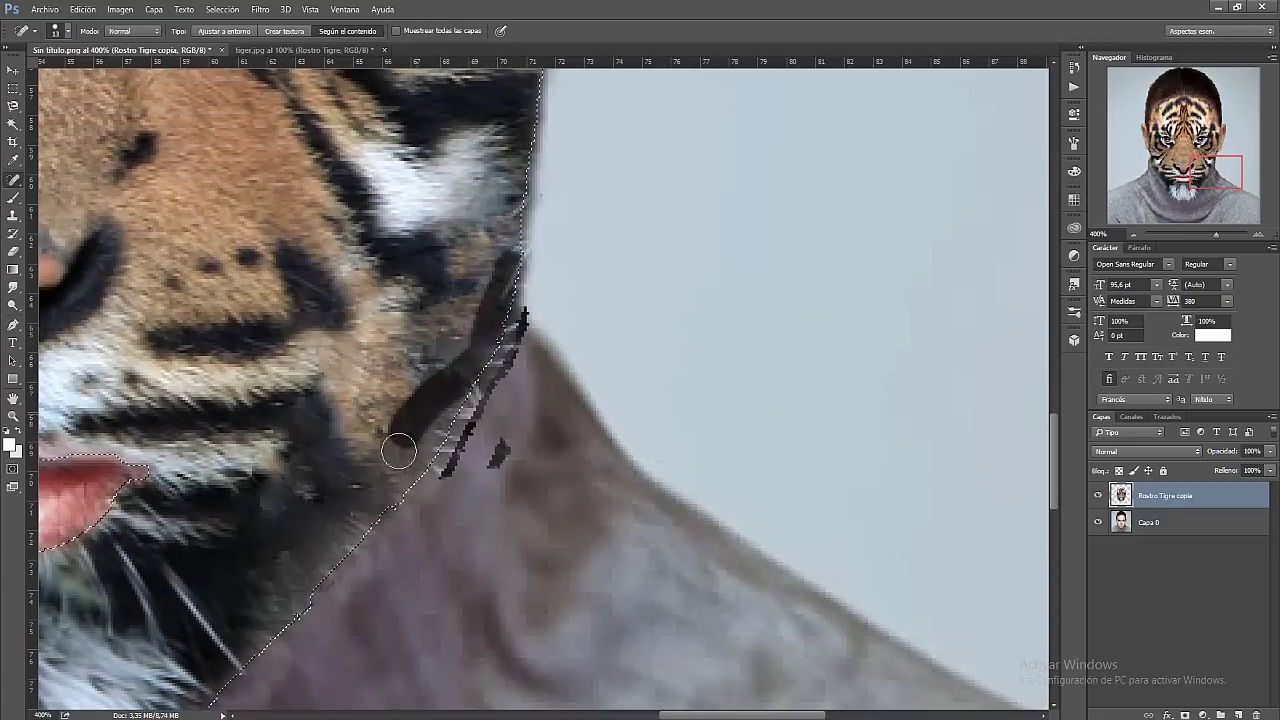
drag(518, 316, 455, 455)
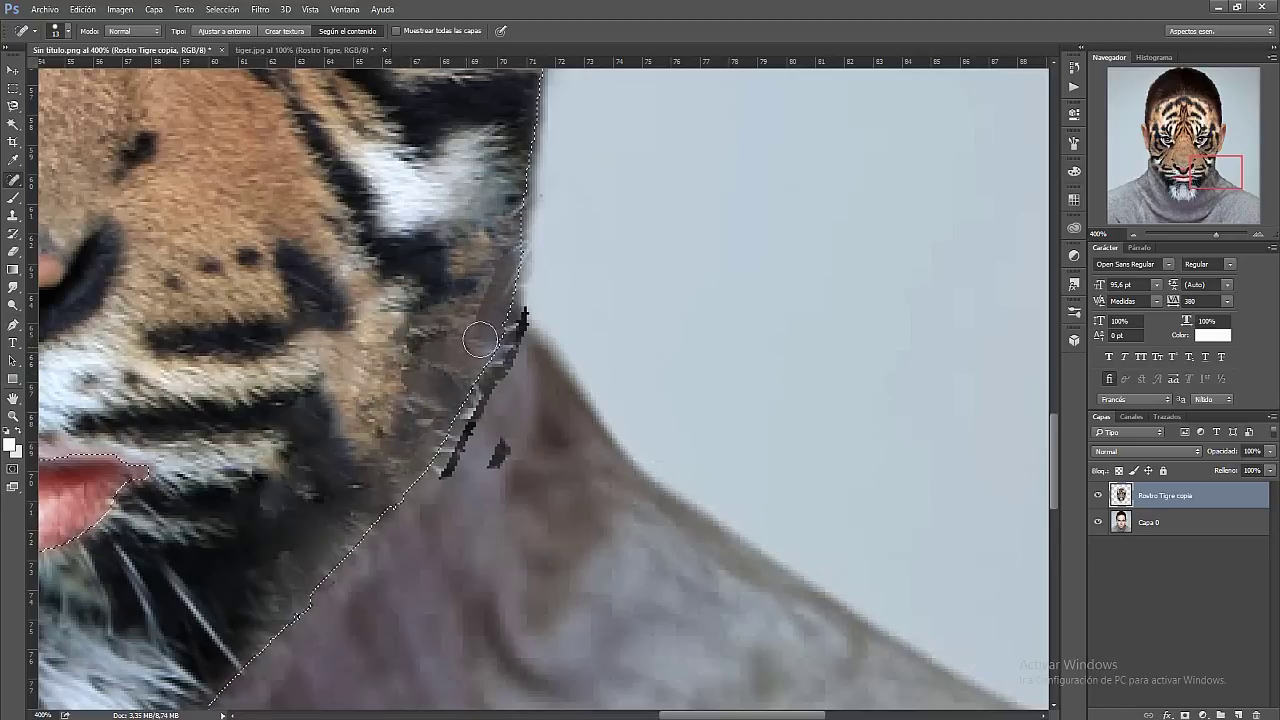
drag(515, 320, 460, 450)
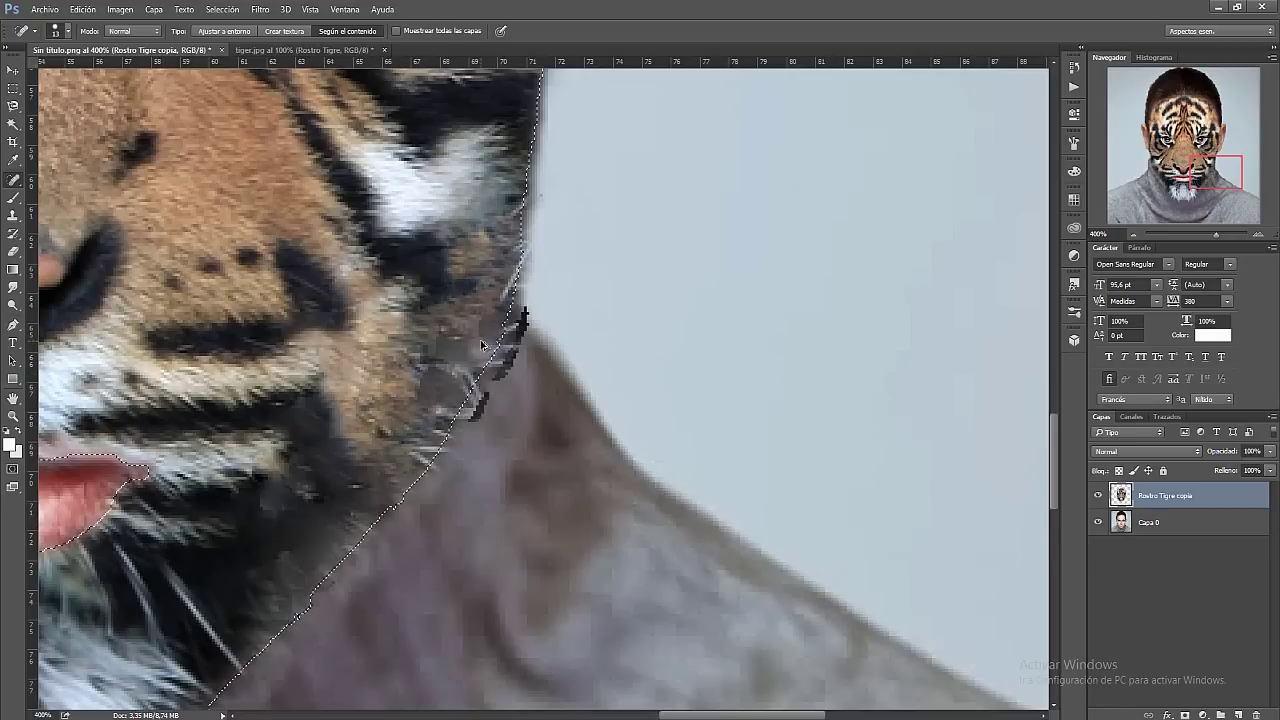
key(ctrl+d)
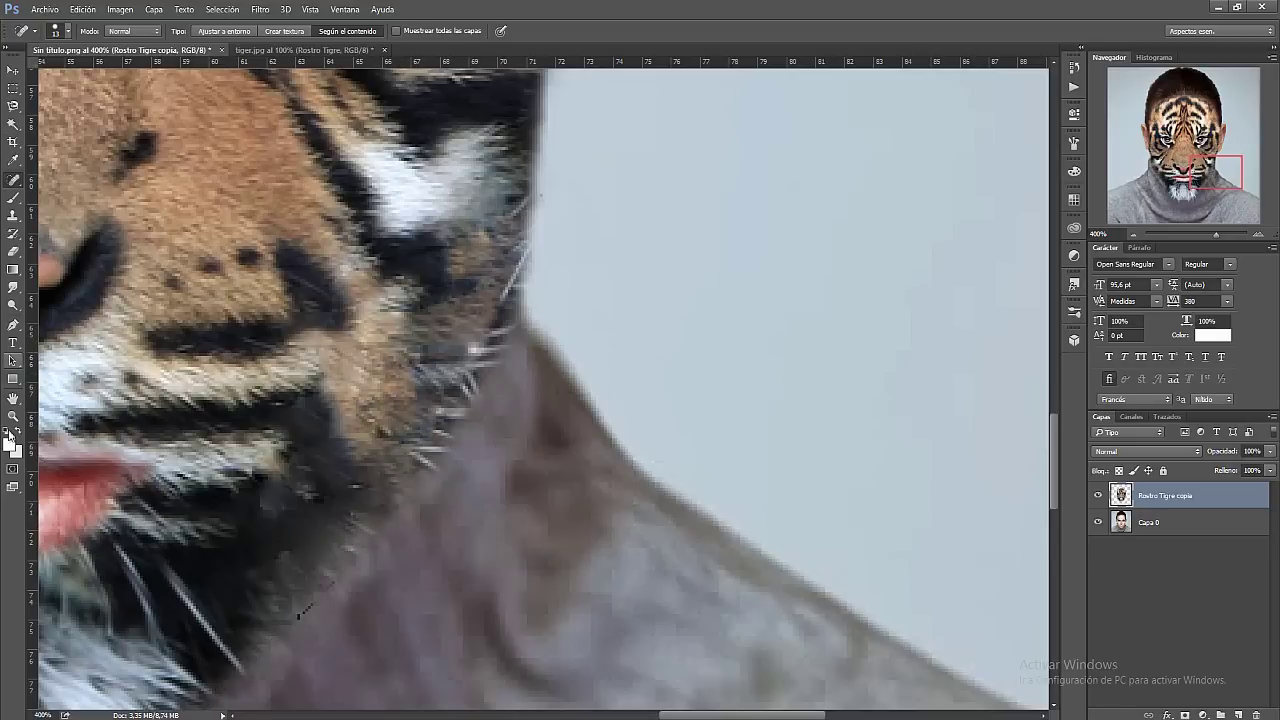
View at 100%, erase the fur edge along the jaw, and bring up tiger.jpg
click(13, 415)
double_click(13, 415)
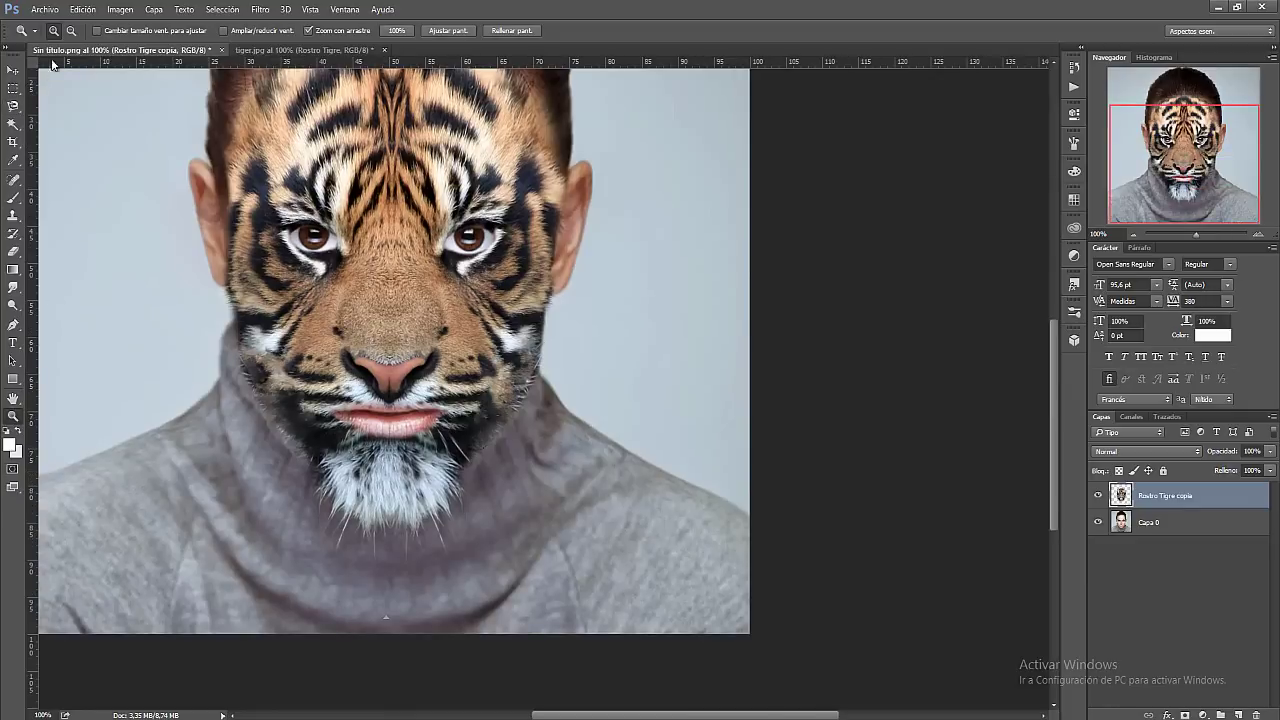
click(491, 427)
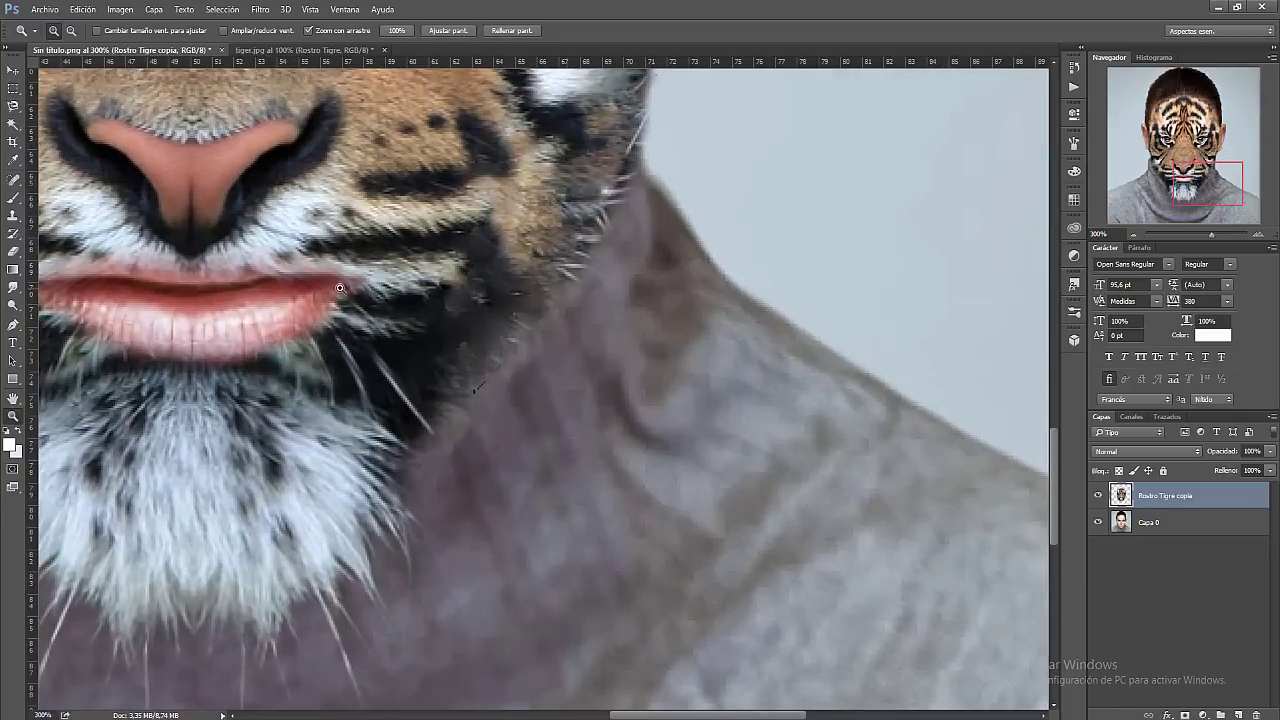
click(12, 204)
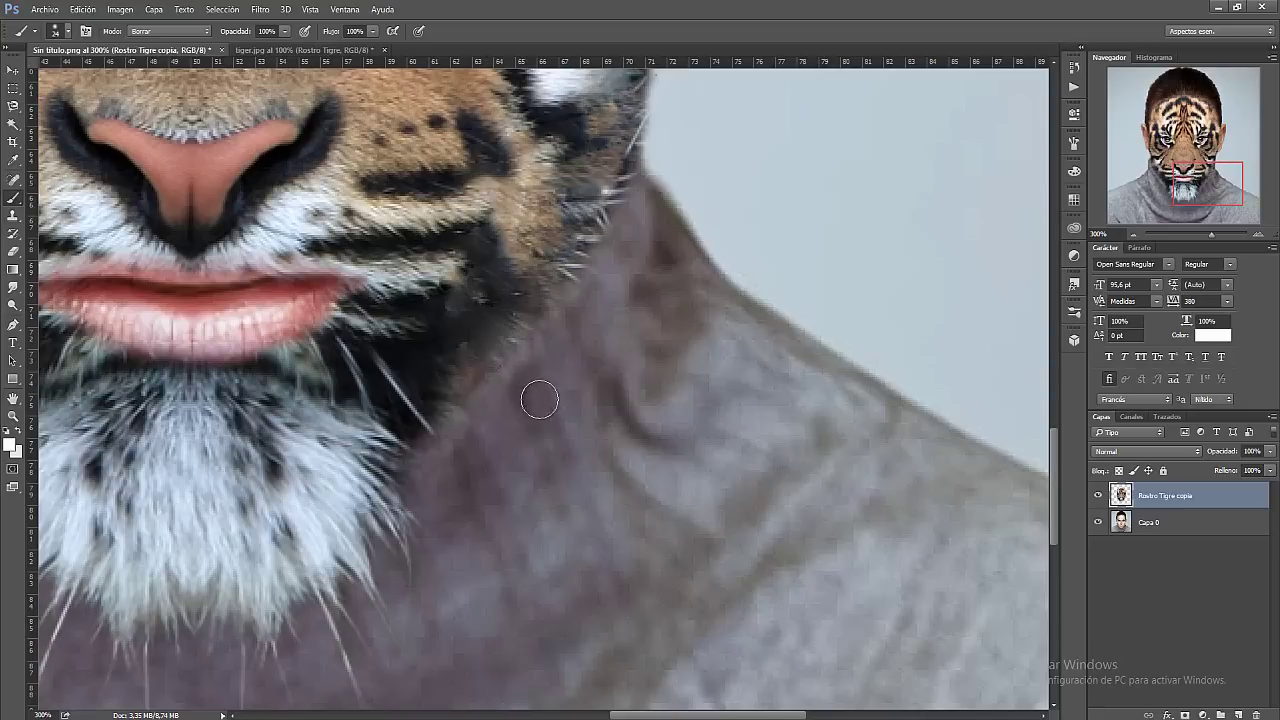
shift+click(498, 362)
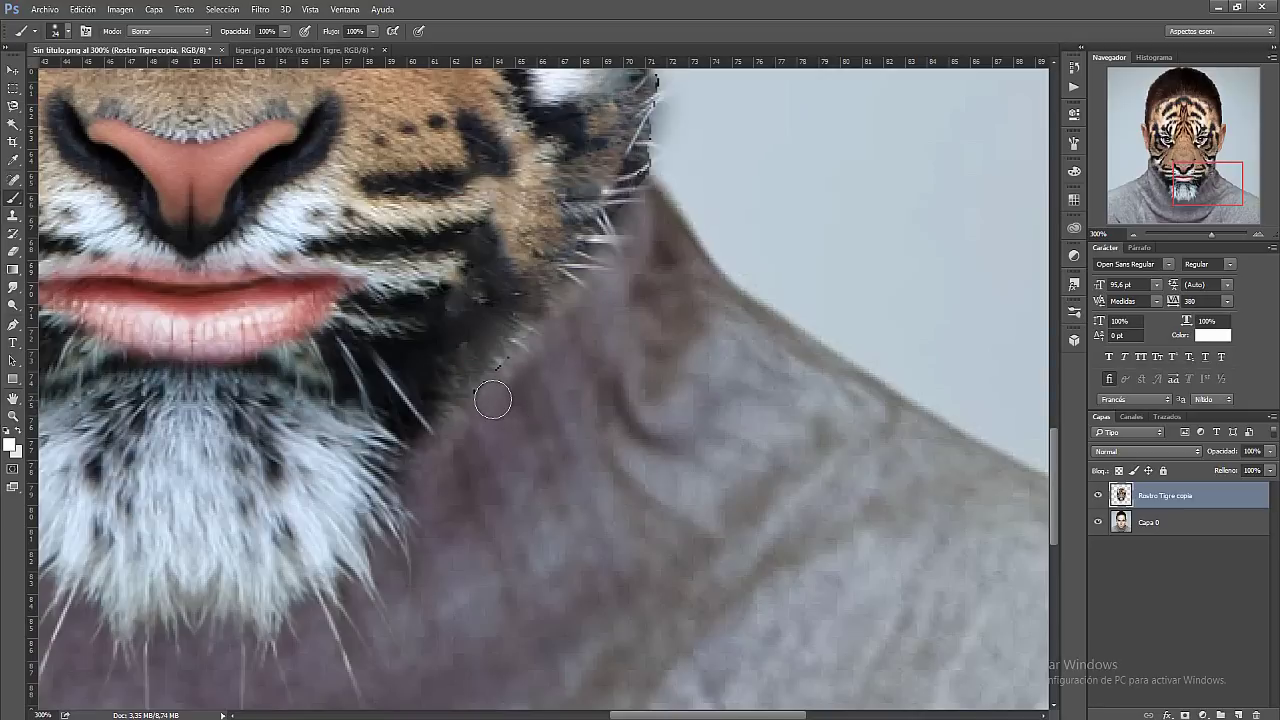
scroll(290, 190, up, 1)
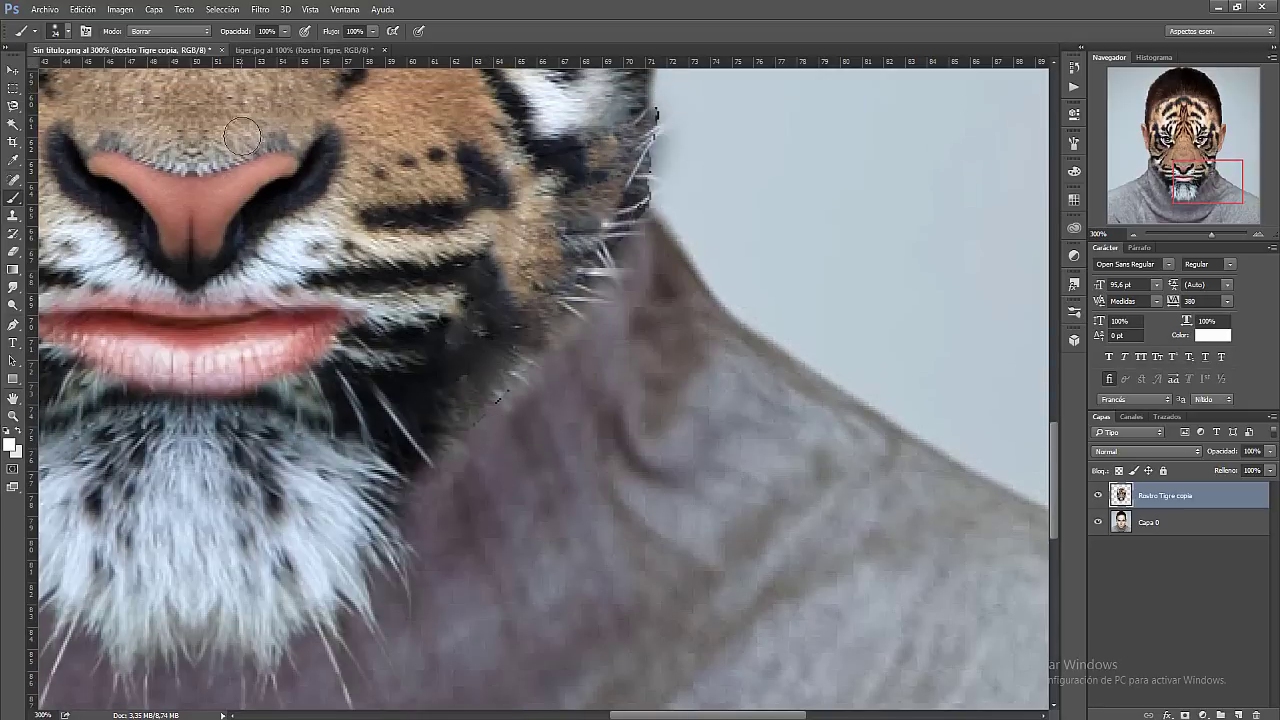
click(280, 50)
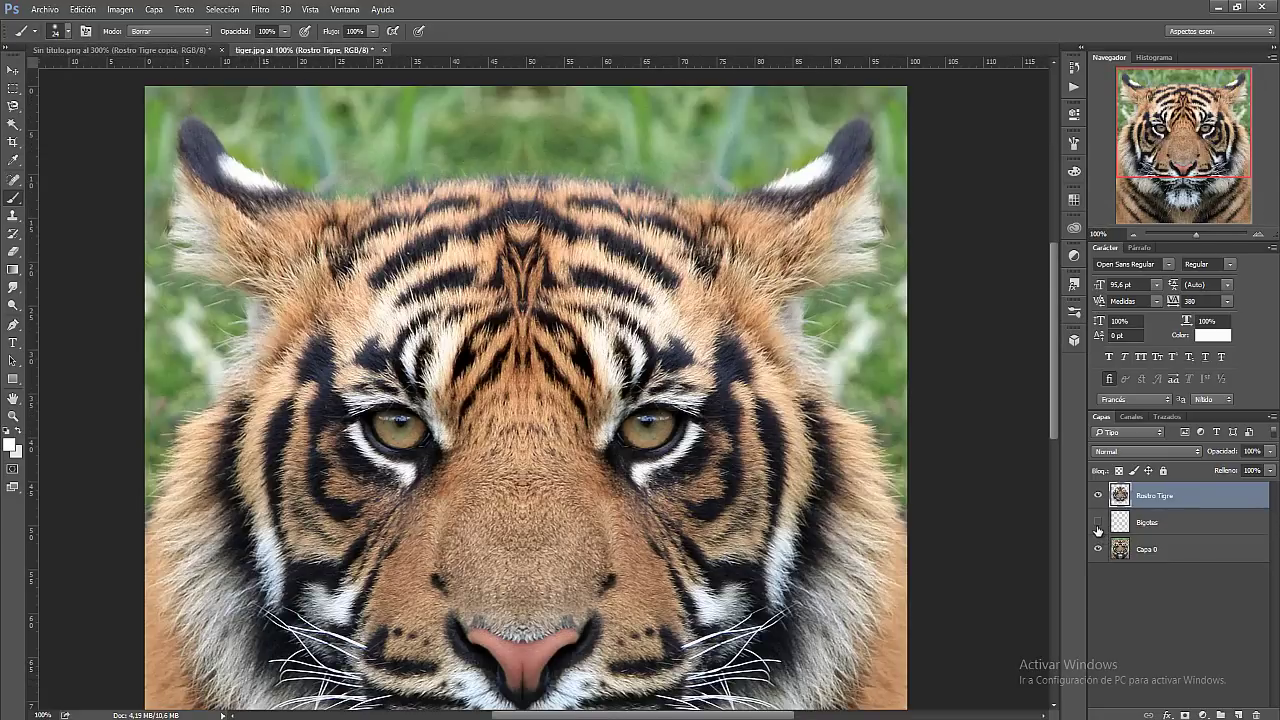
Drag the Bigotes whiskers layer into the portrait and place it on the tiger's right cheek
click(1137, 528)
click(1098, 522)
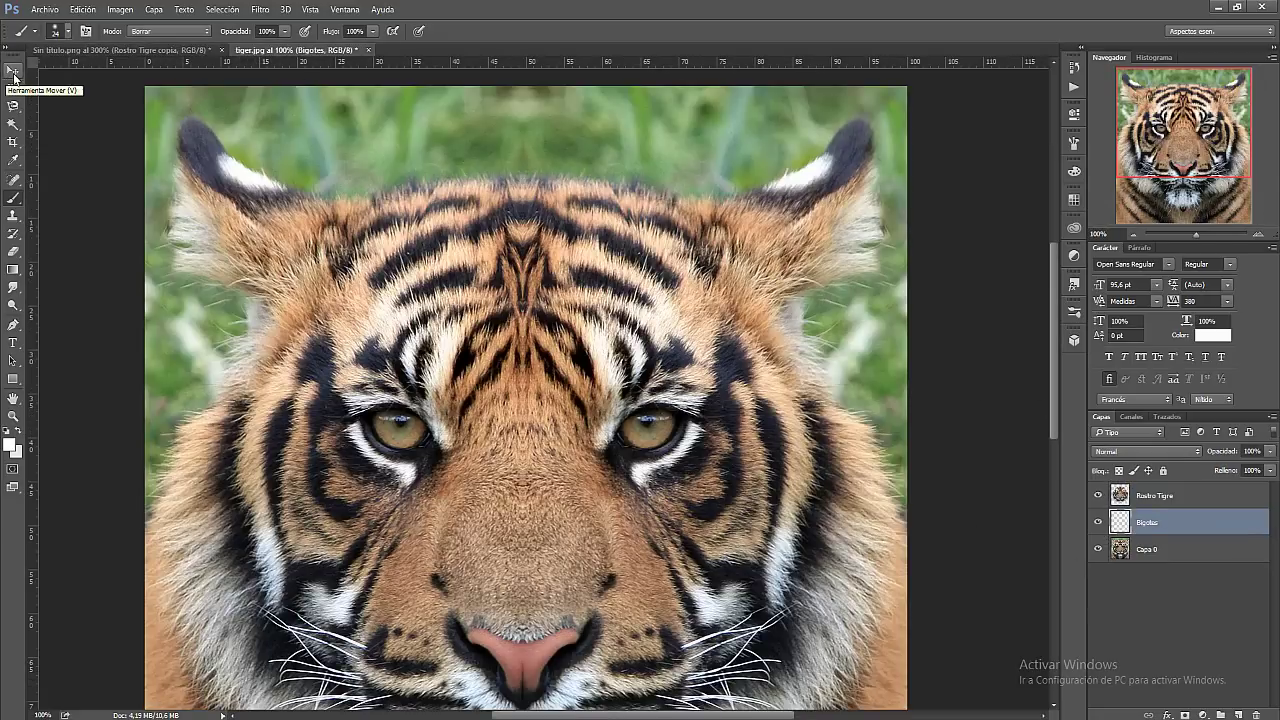
click(13, 73)
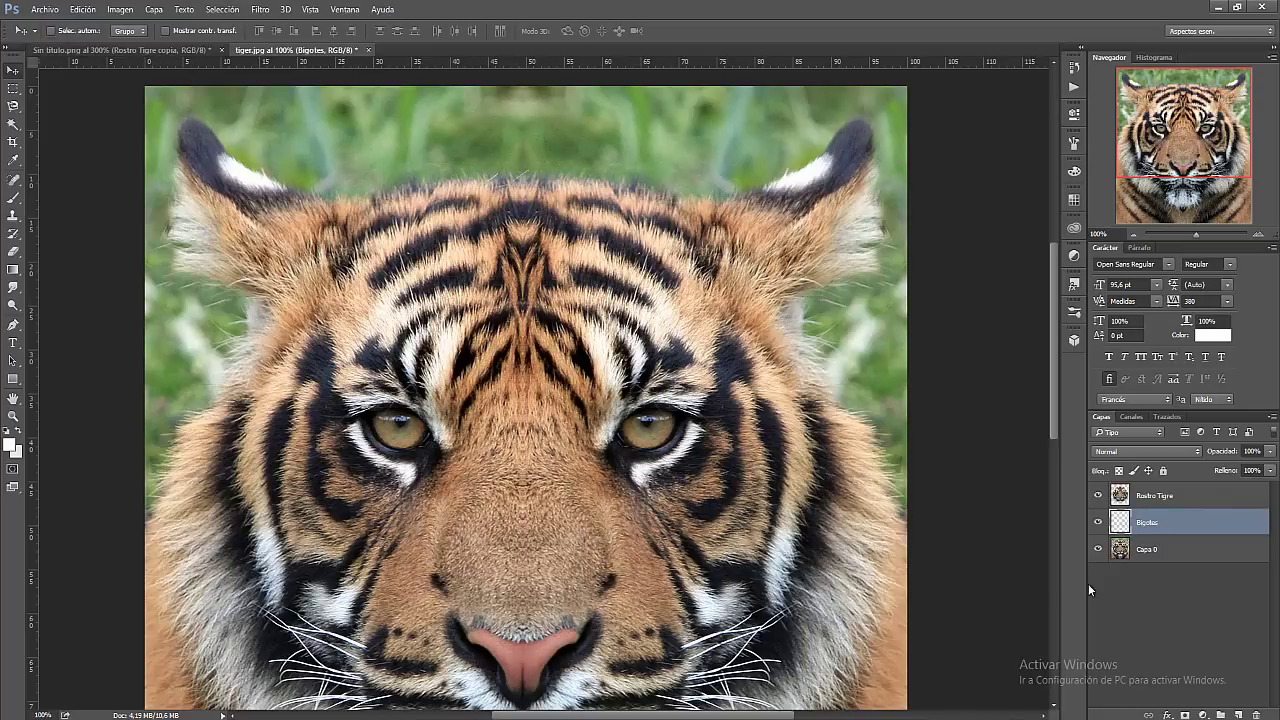
scroll(722, 628, down, 3)
mouse_move(735, 582)
mouse_down()
mouse_move(648, 545)
mouse_move(540, 366)
mouse_up()
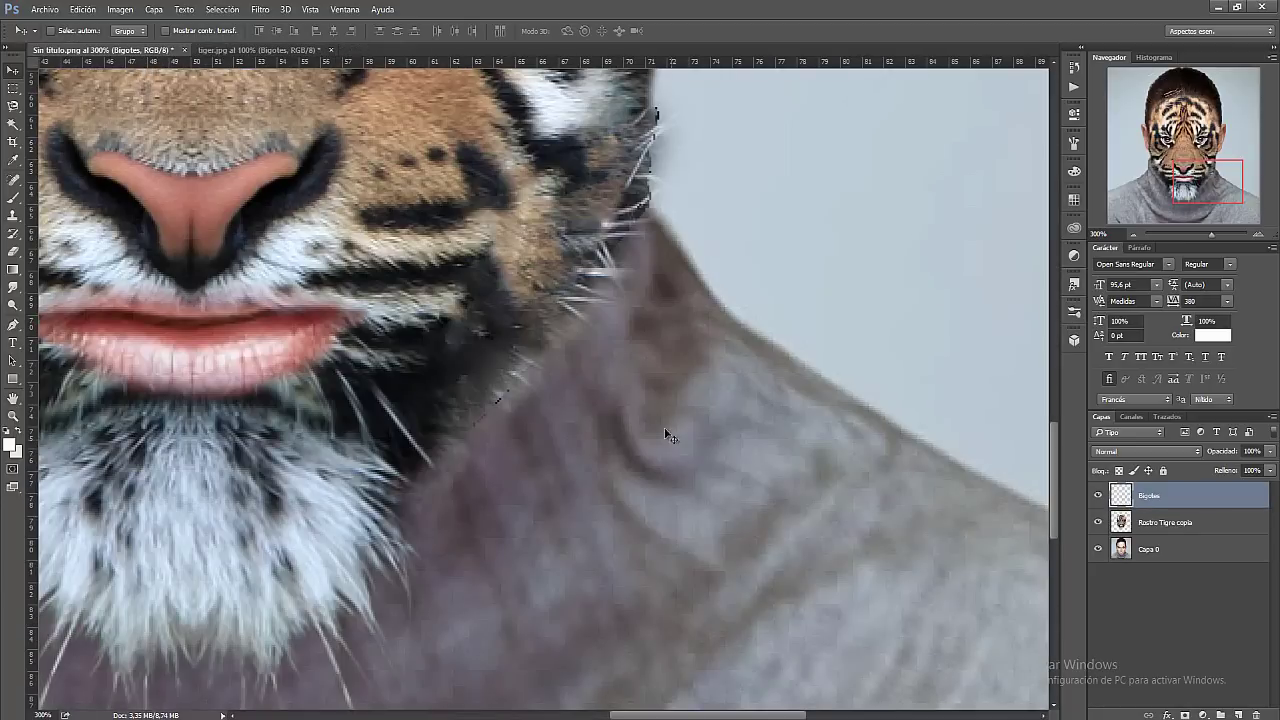
mouse_move(666, 429)
mouse_down()
mouse_move(648, 455)
mouse_move(745, 583)
mouse_move(738, 575)
mouse_up()
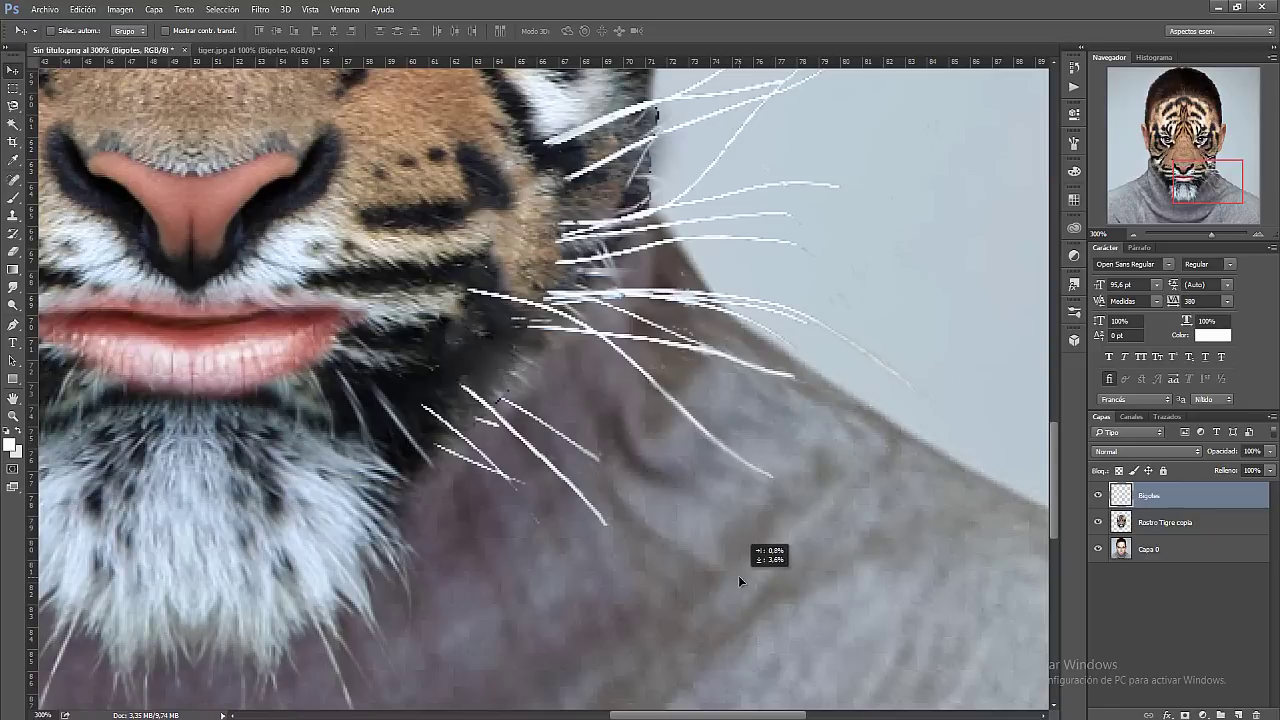
scroll(736, 570, up, 3)
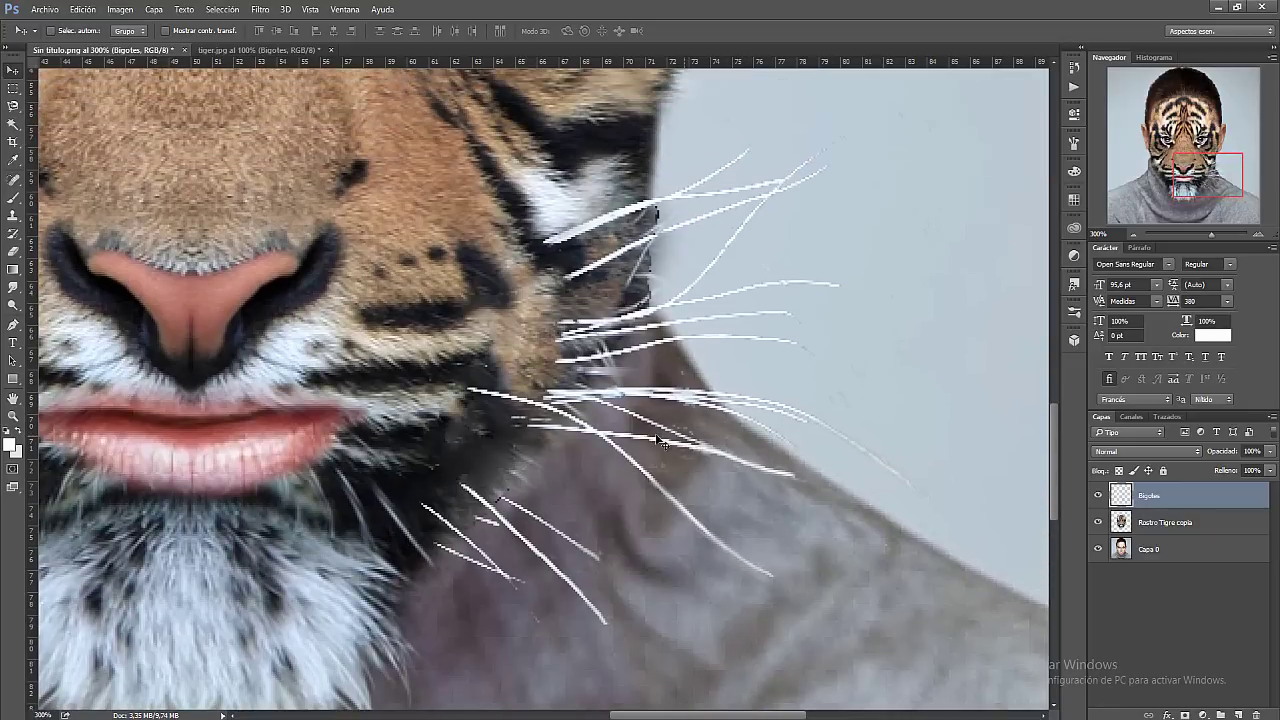
double_click(12, 413)
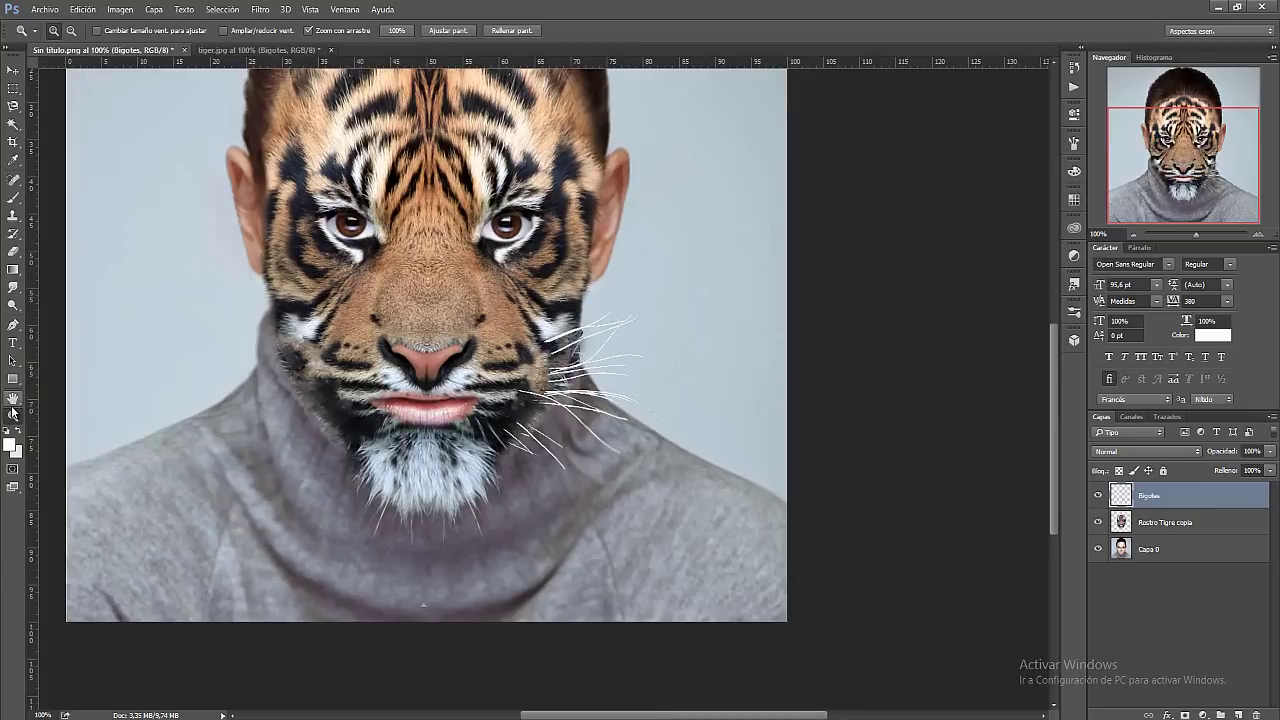
Remove the stray whiskers duplicate and abandon an oversized trial resize
key(ctrl+j)
key(ctrl+t)
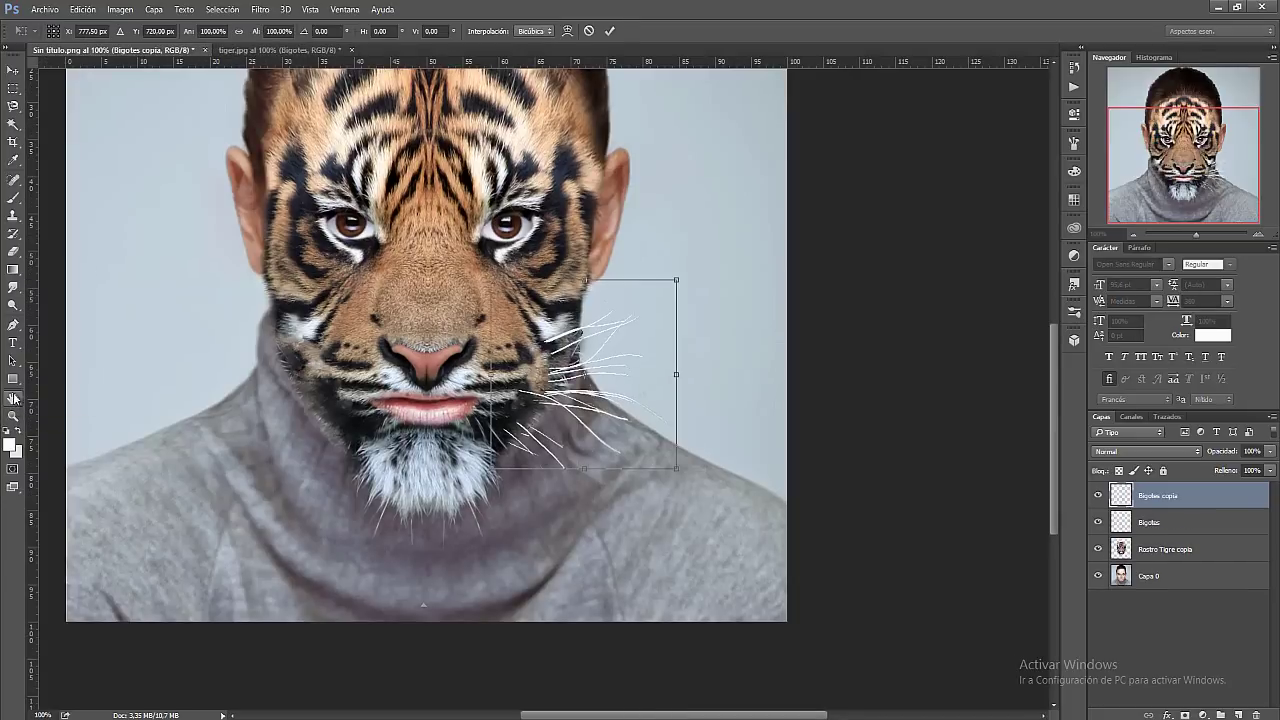
click(590, 30)
key(ctrl+z)
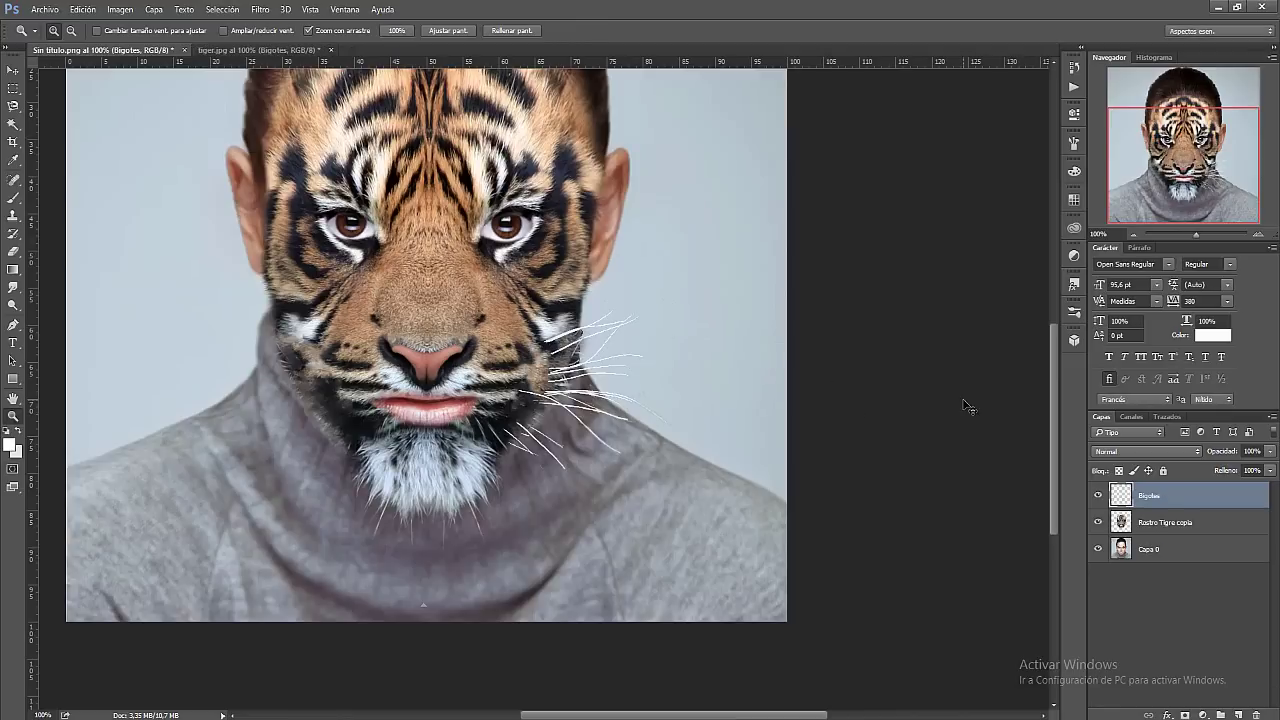
key(ctrl+t)
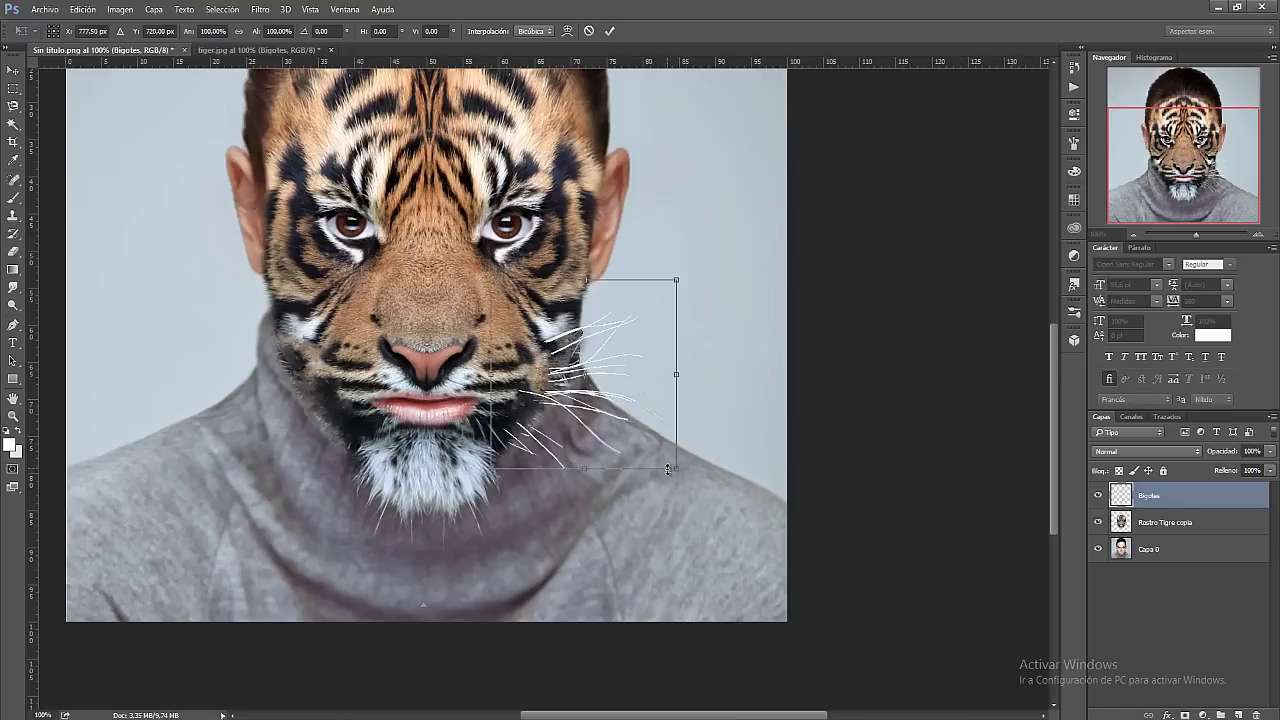
drag(674, 466, 667, 462)
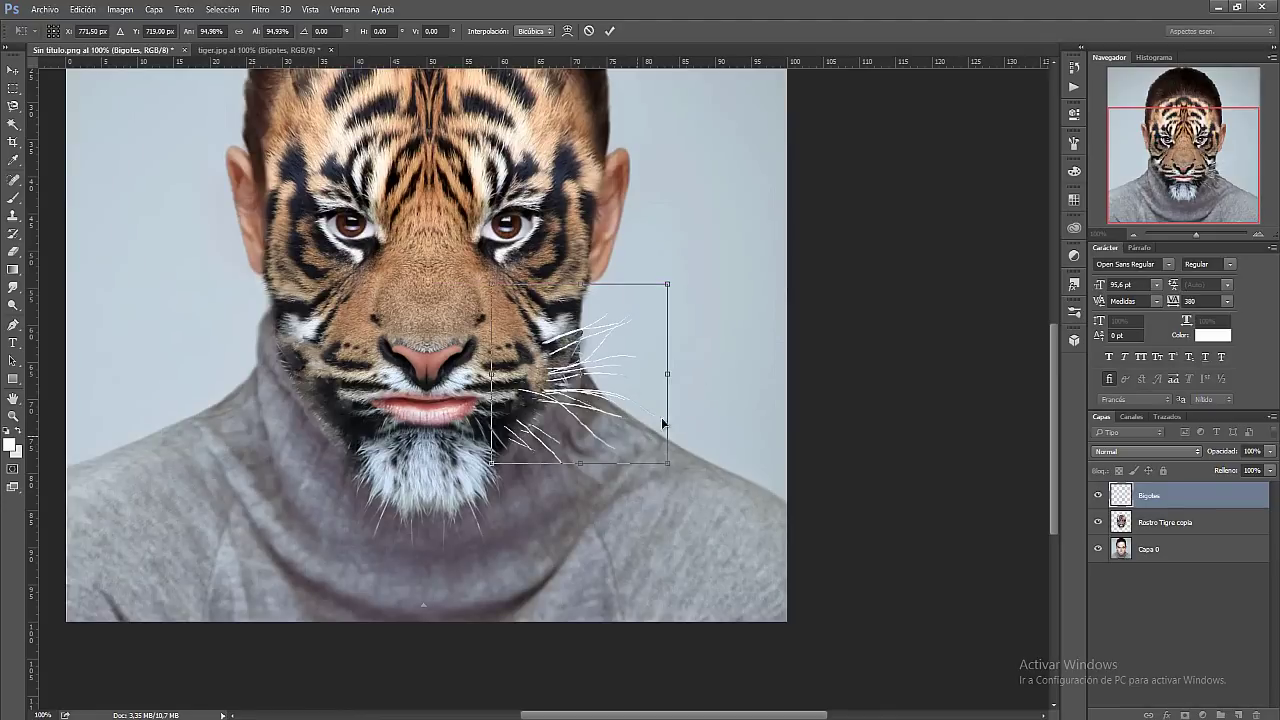
mouse_move(671, 287)
mouse_down()
mouse_move(238, 402)
mouse_move(593, 222)
mouse_up()
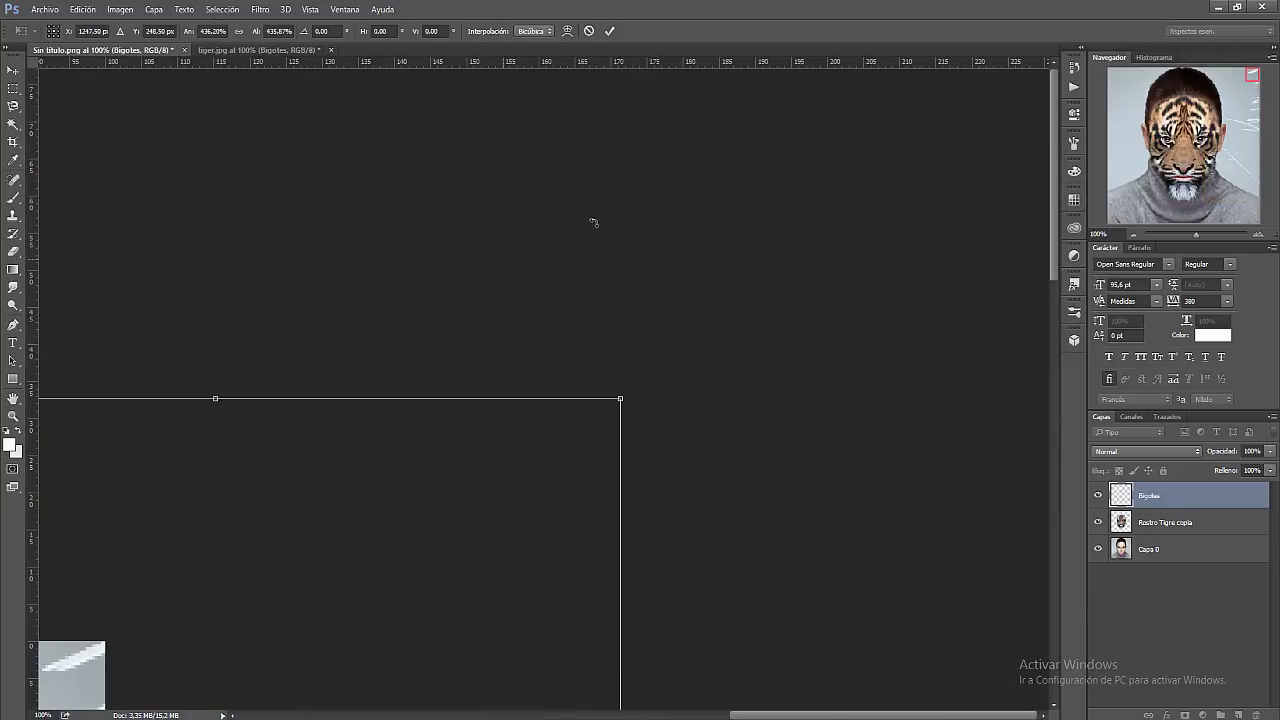
key(Return)
click(1193, 160)
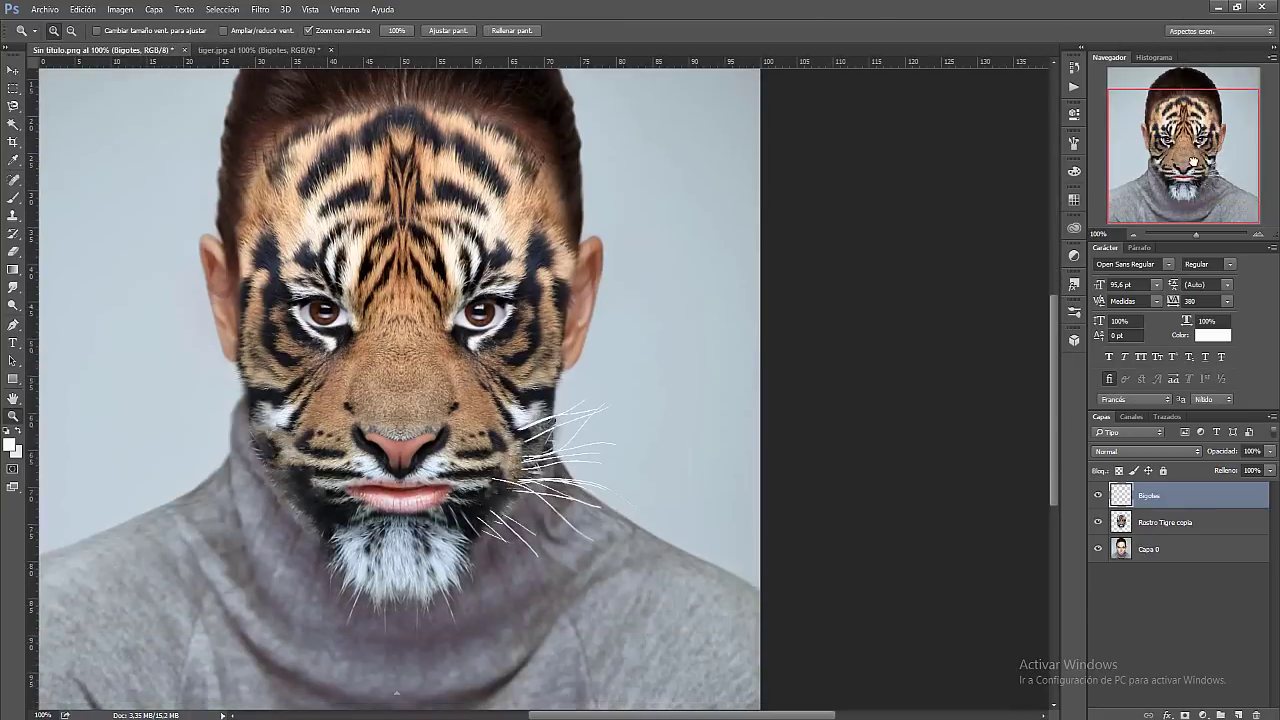
Scale the whiskers to about 102%, commit, and duplicate them as Bigotes copia
key(ctrl+t)
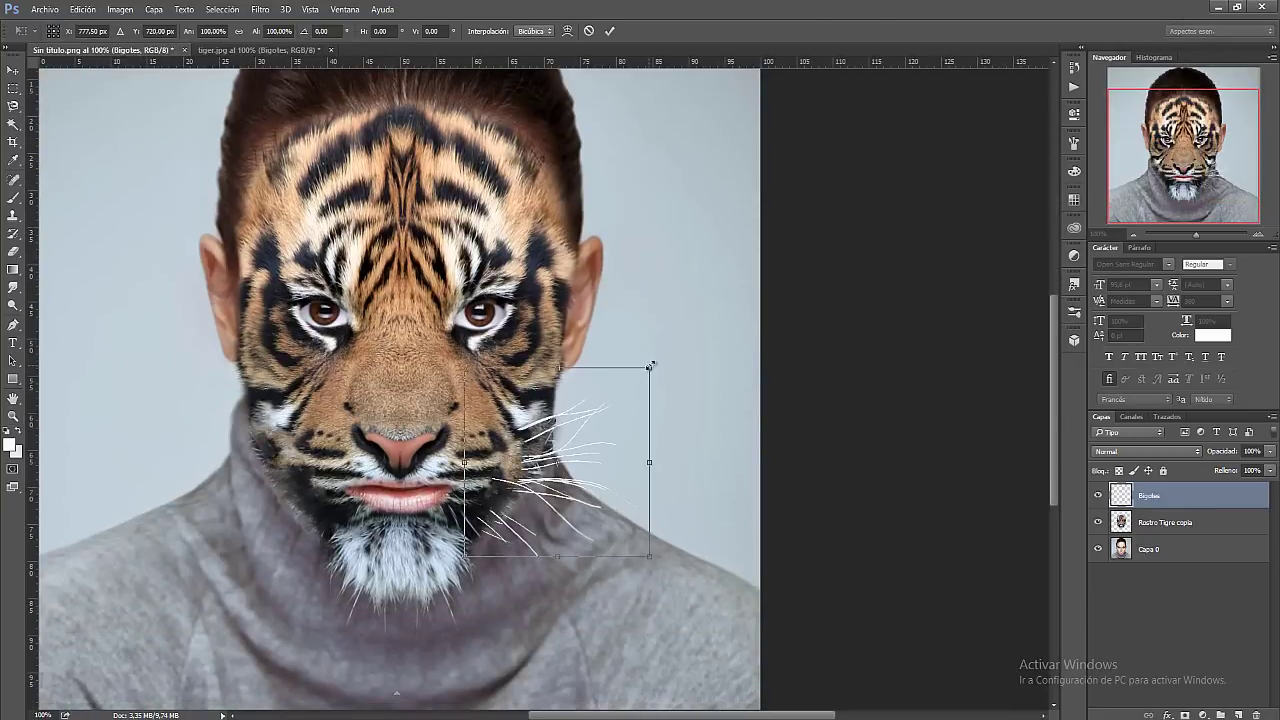
drag(650, 366, 650, 366)
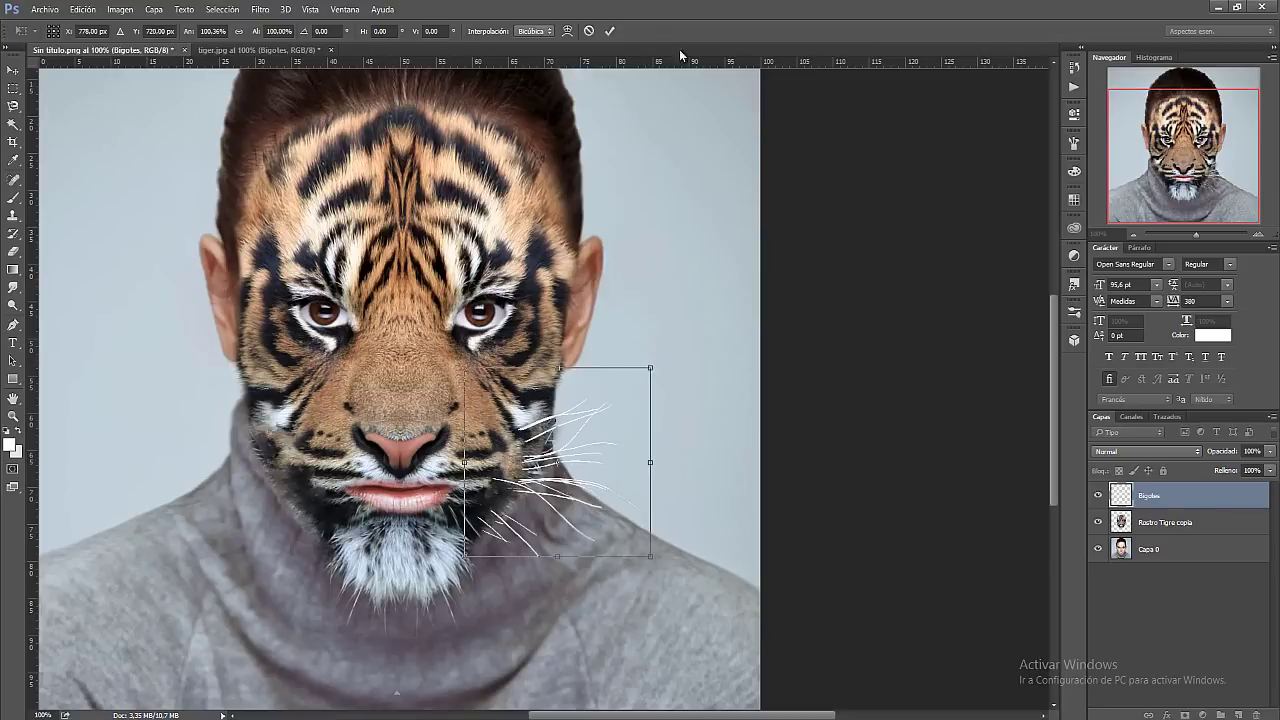
click(611, 31)
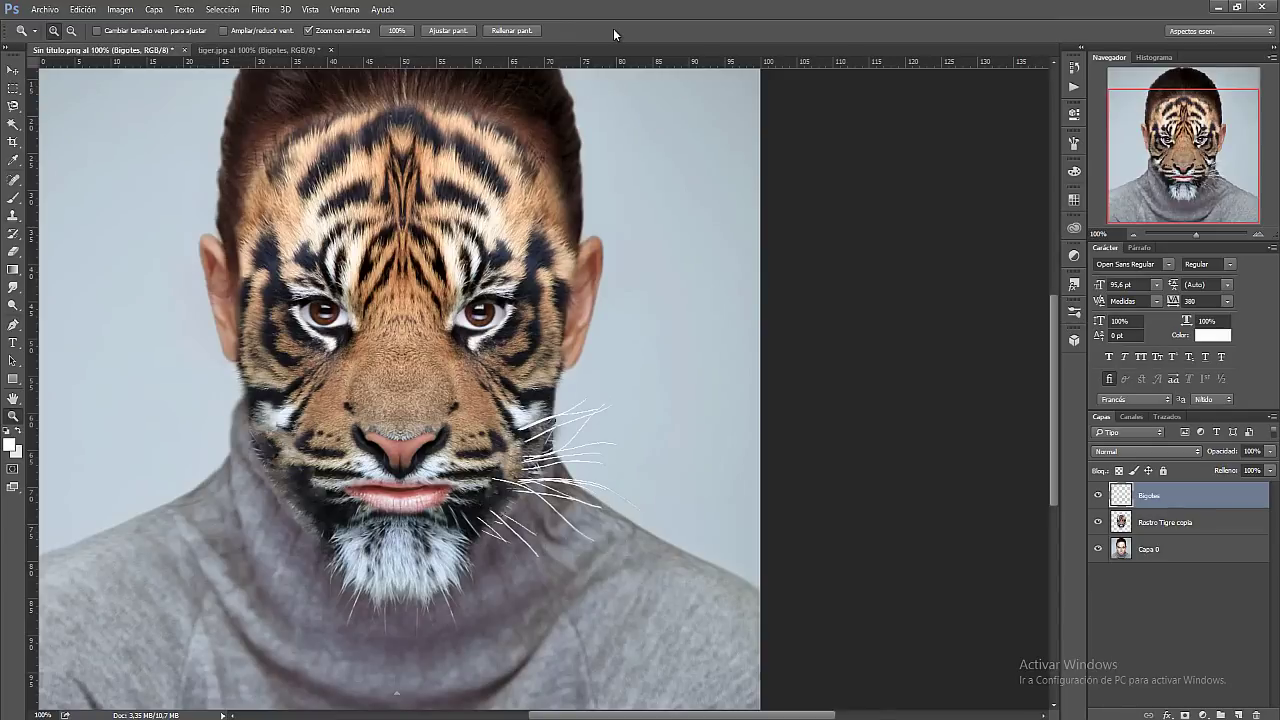
key(ctrl+j)
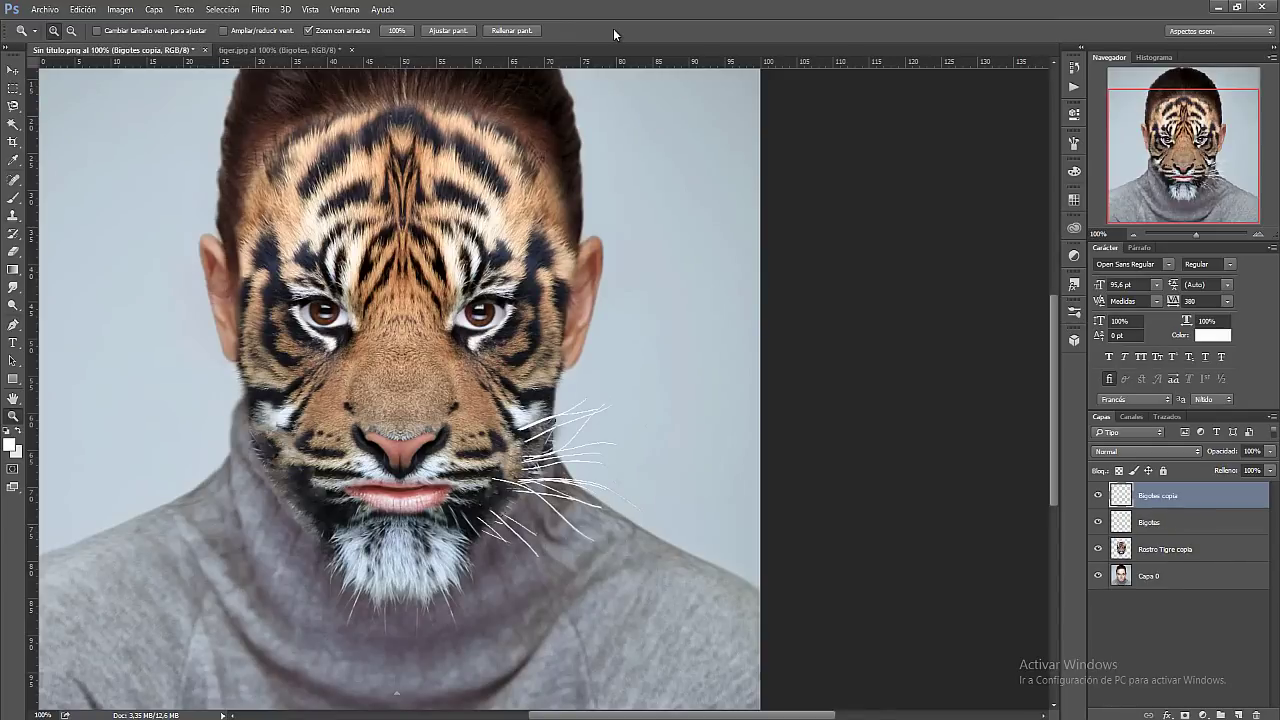
Move Bigotes copia to the left cheek, flip it horizontally, skew and nudge it left
key(ctrl+t)
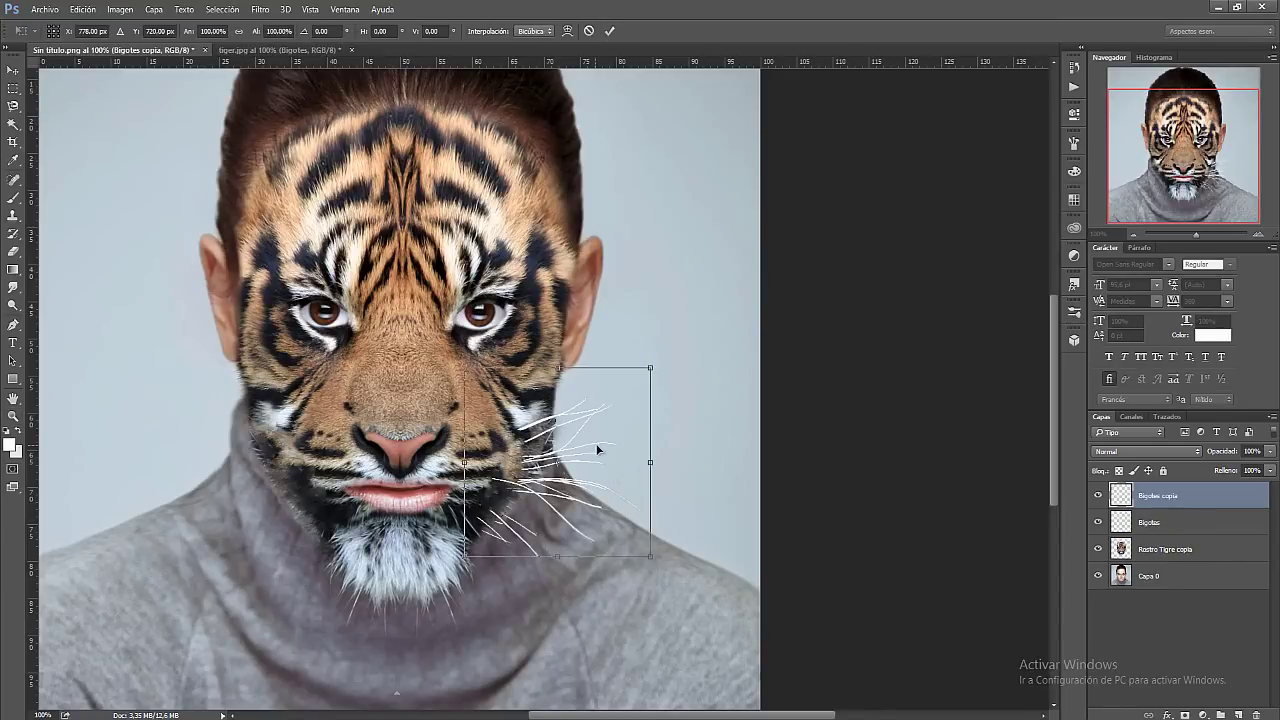
drag(568, 445, 343, 453)
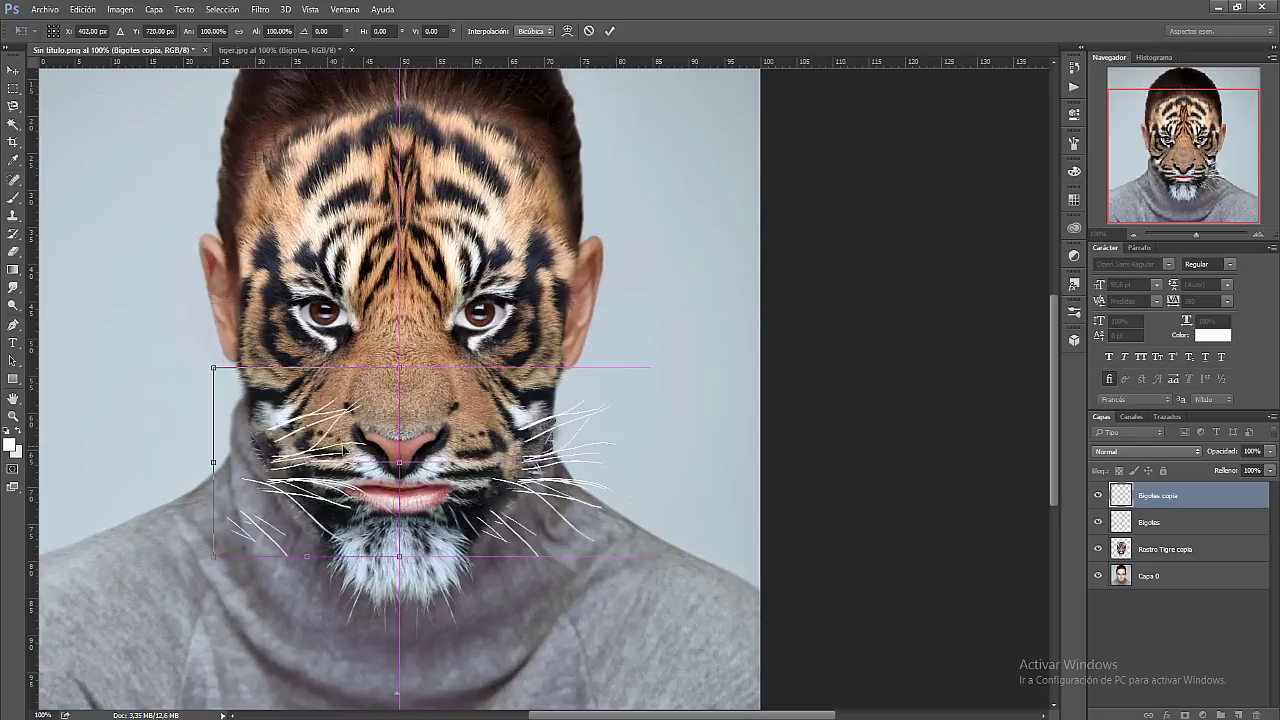
right_click(343, 453)
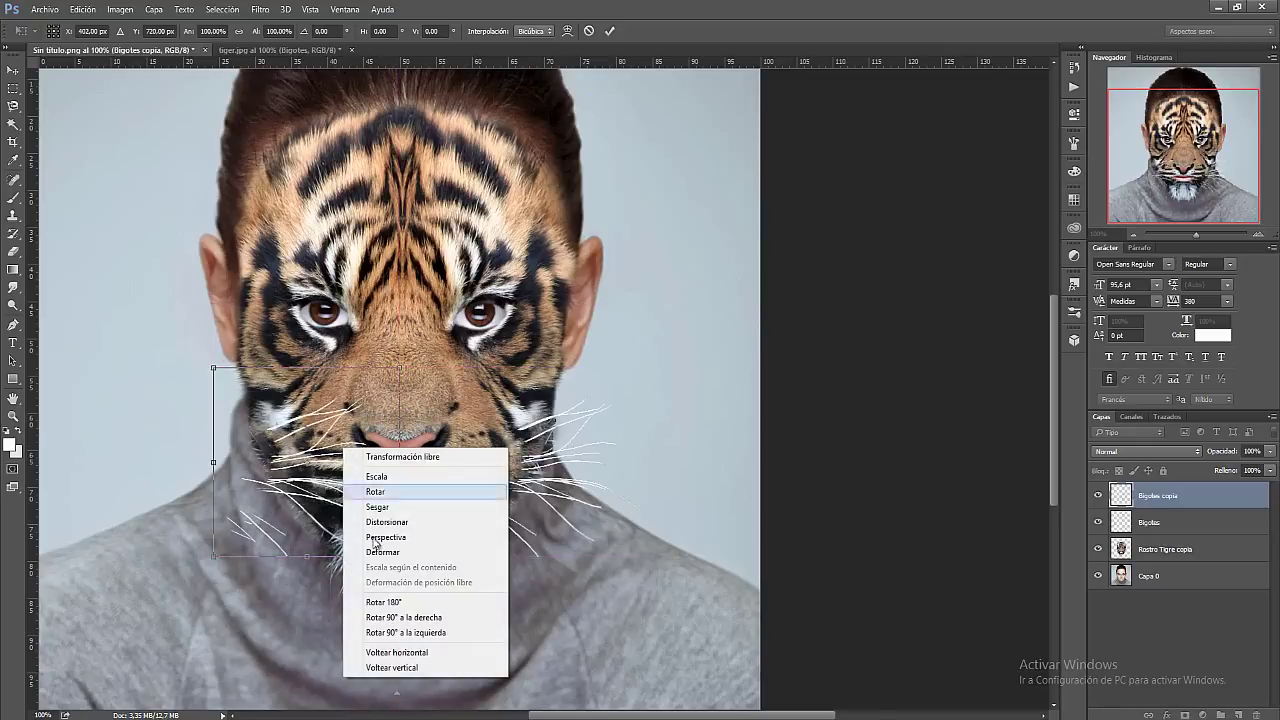
click(424, 655)
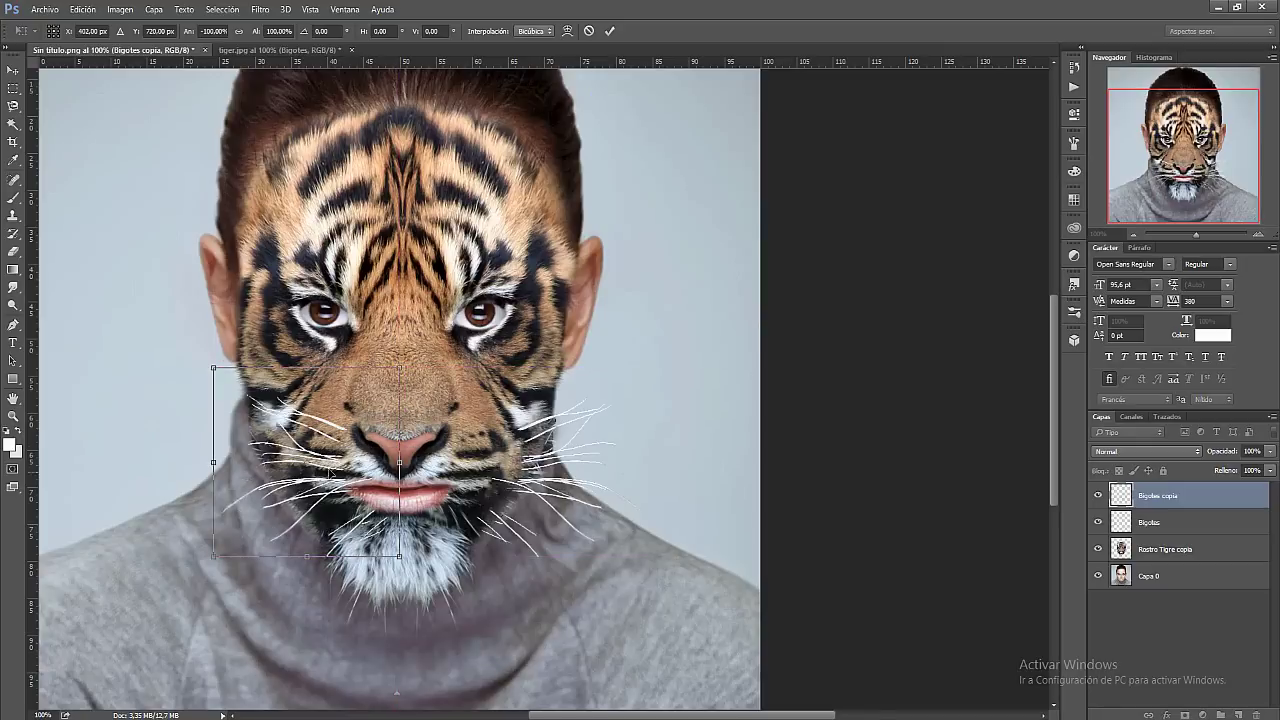
mouse_move(337, 470)
mouse_down()
mouse_move(305, 470)
mouse_move(315, 462)
mouse_up()
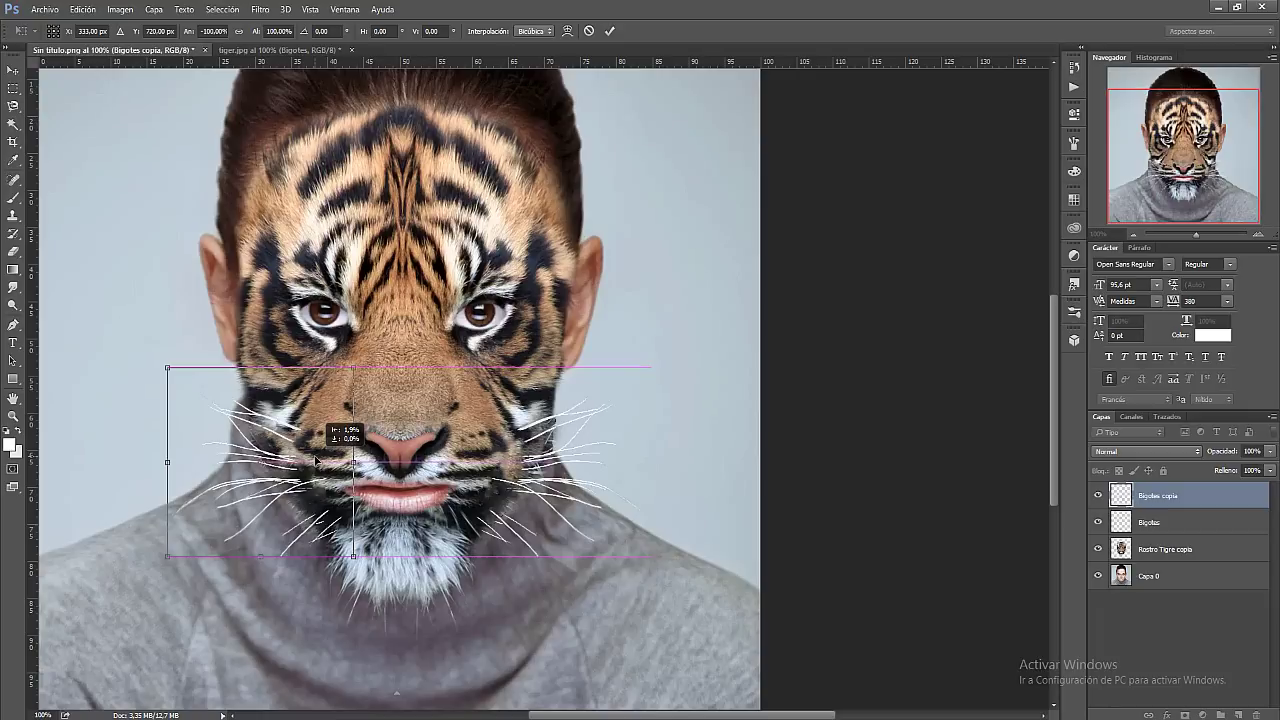
drag(316, 459, 313, 460)
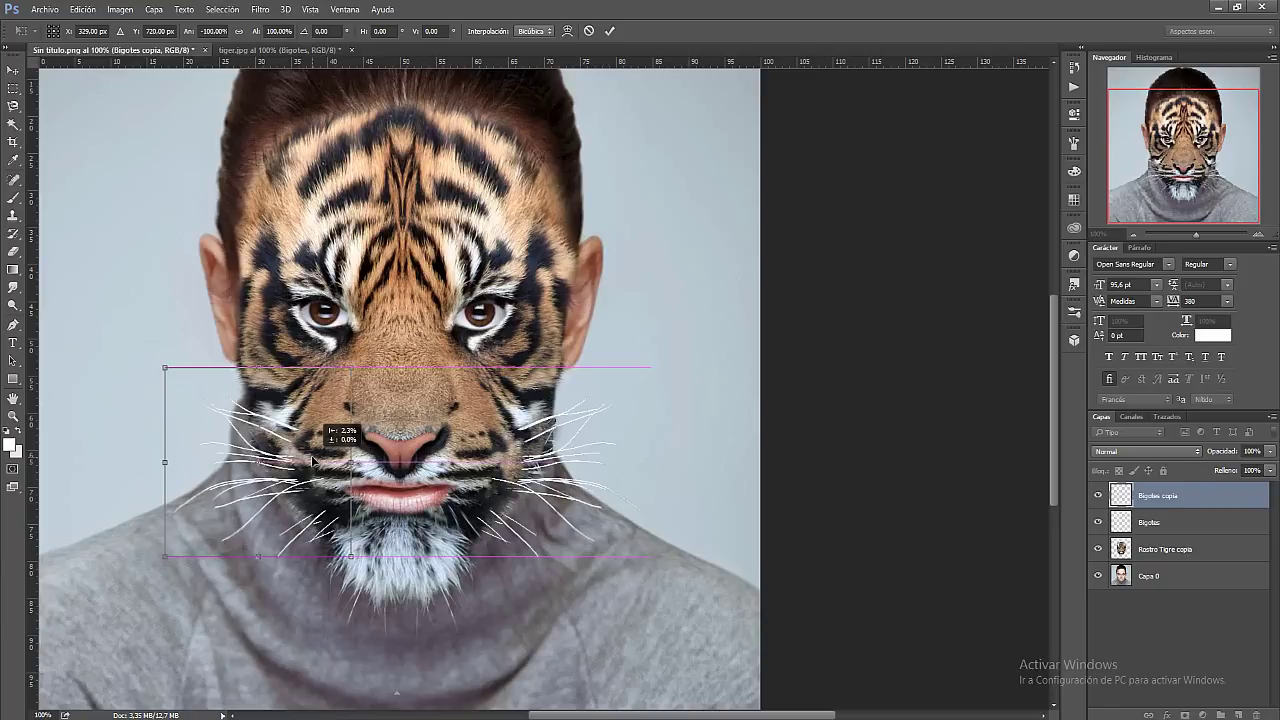
drag(313, 460, 297, 459)
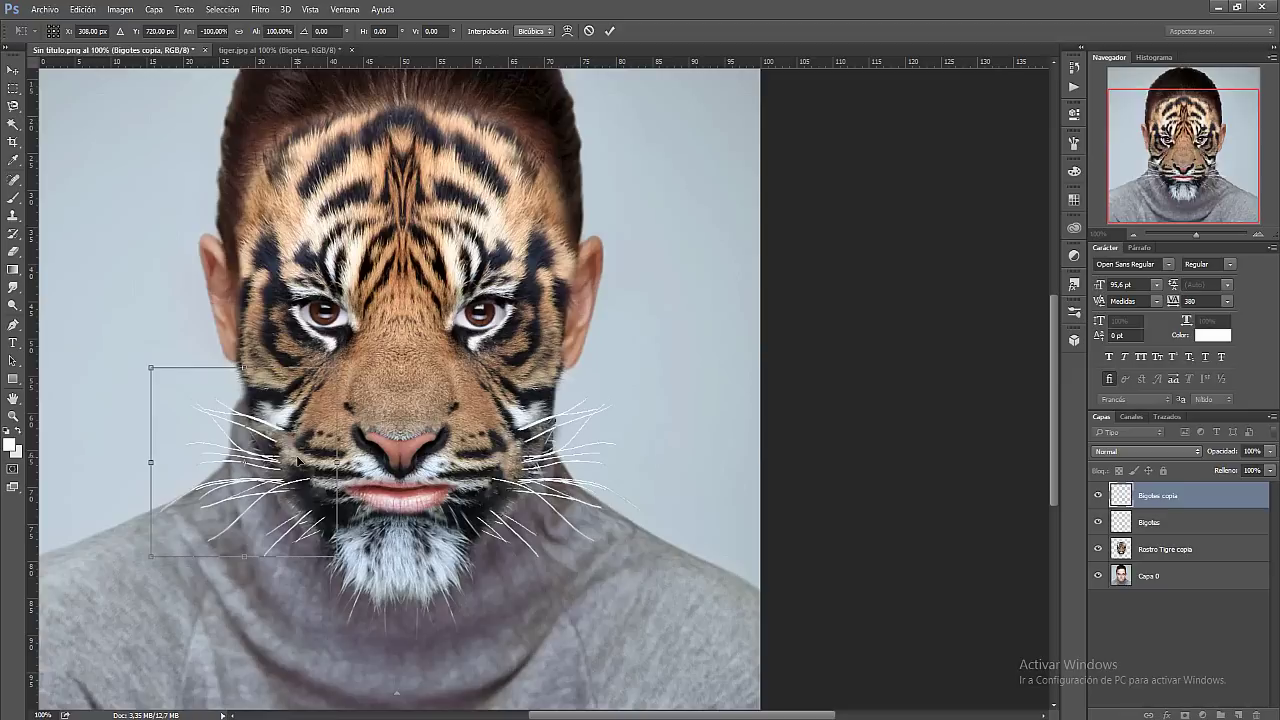
drag(300, 460, 294, 460)
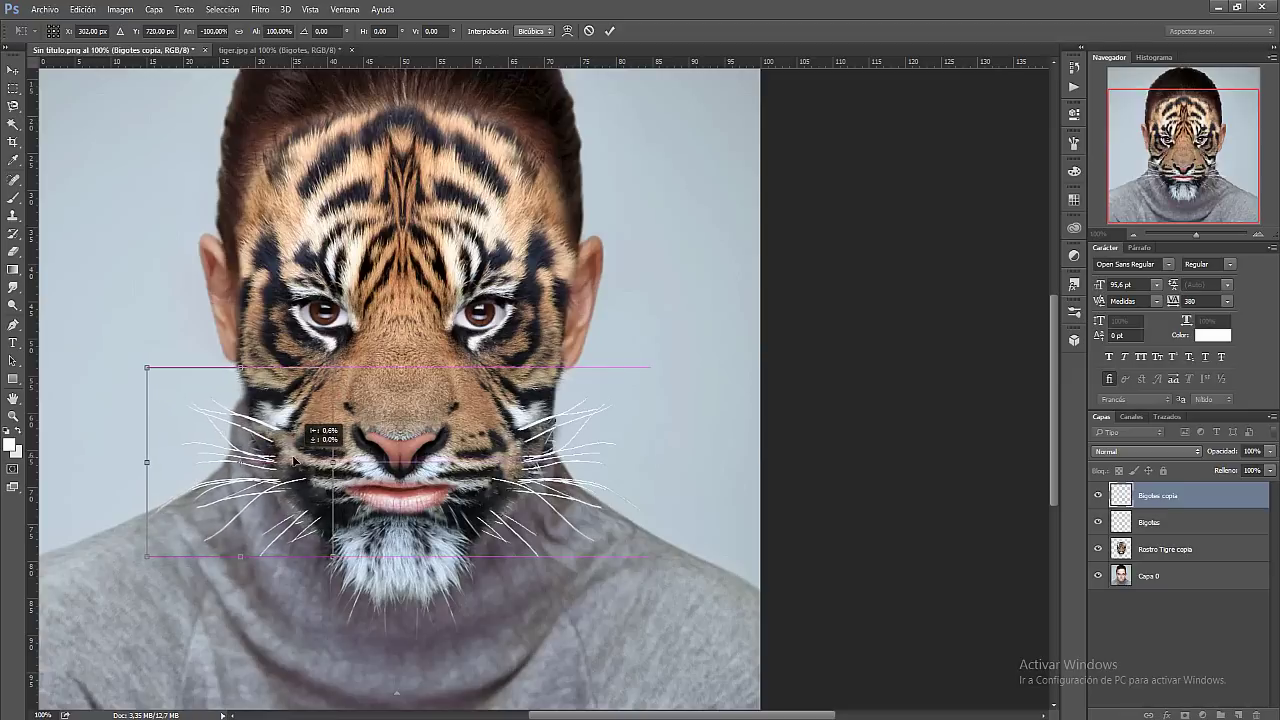
click(605, 32)
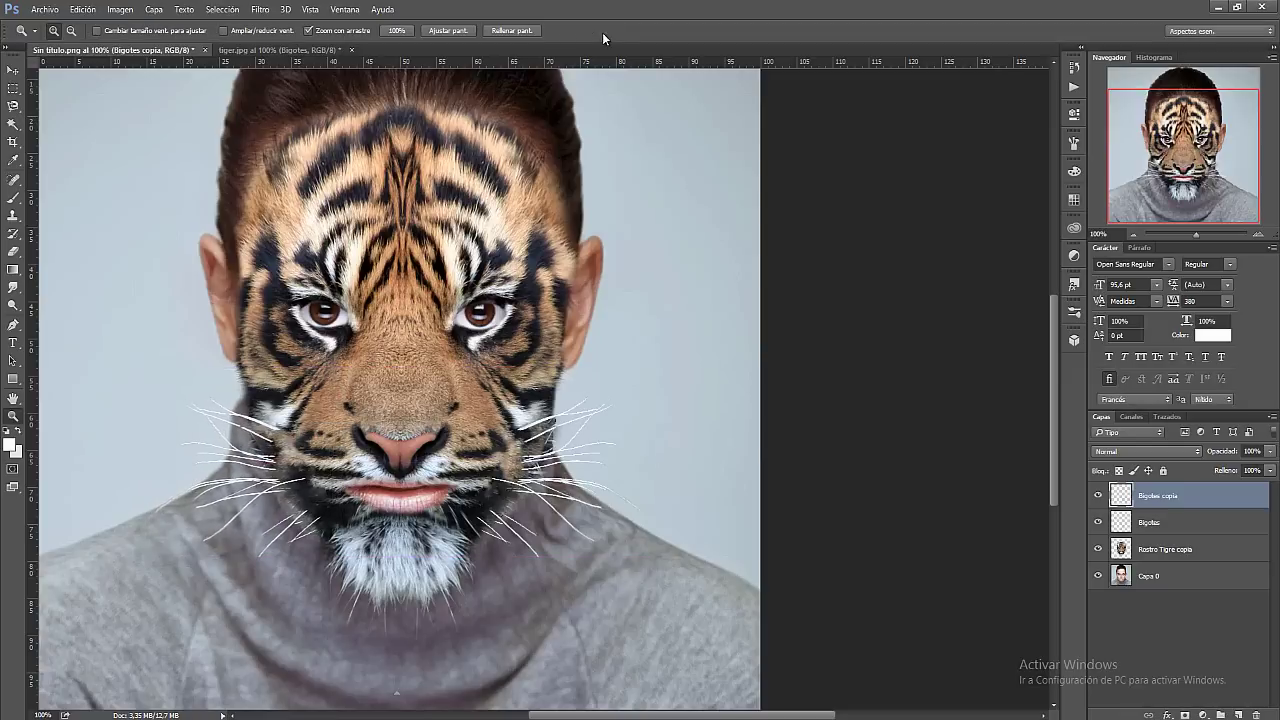
Select both Bigotes layers and merge them into one with Ctrl+E
click(1139, 517)
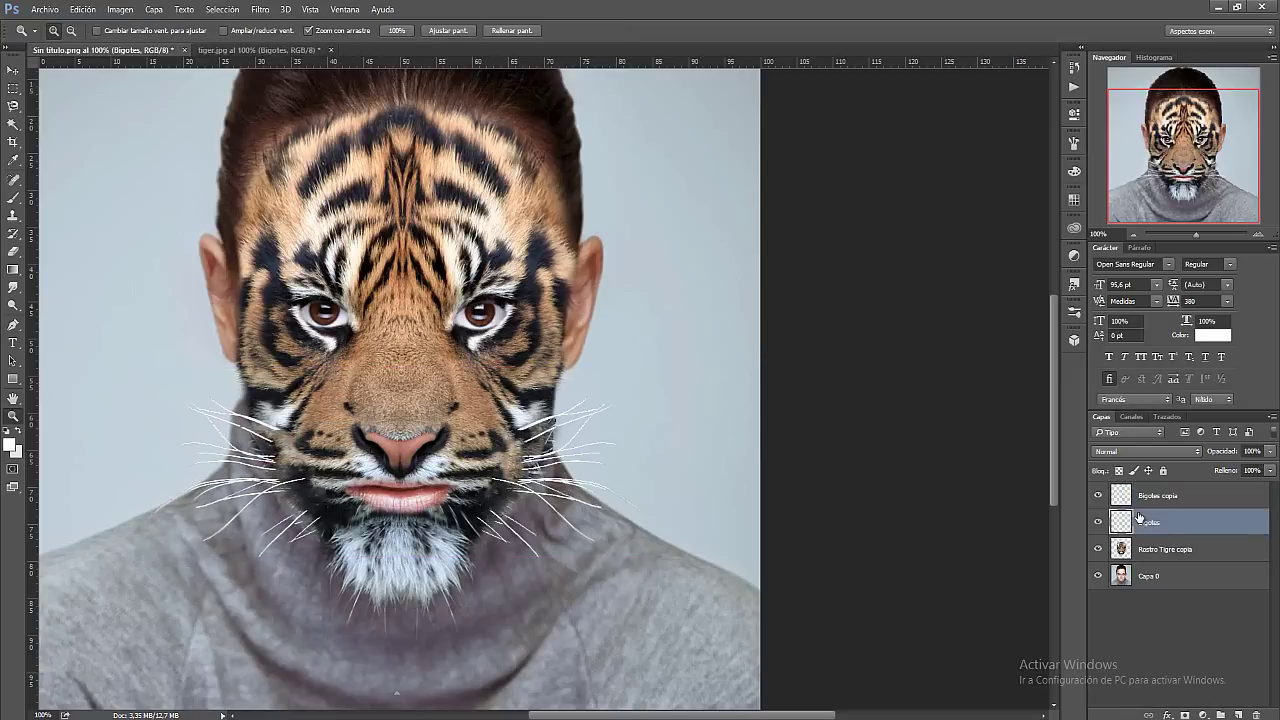
key(ctrl+t)
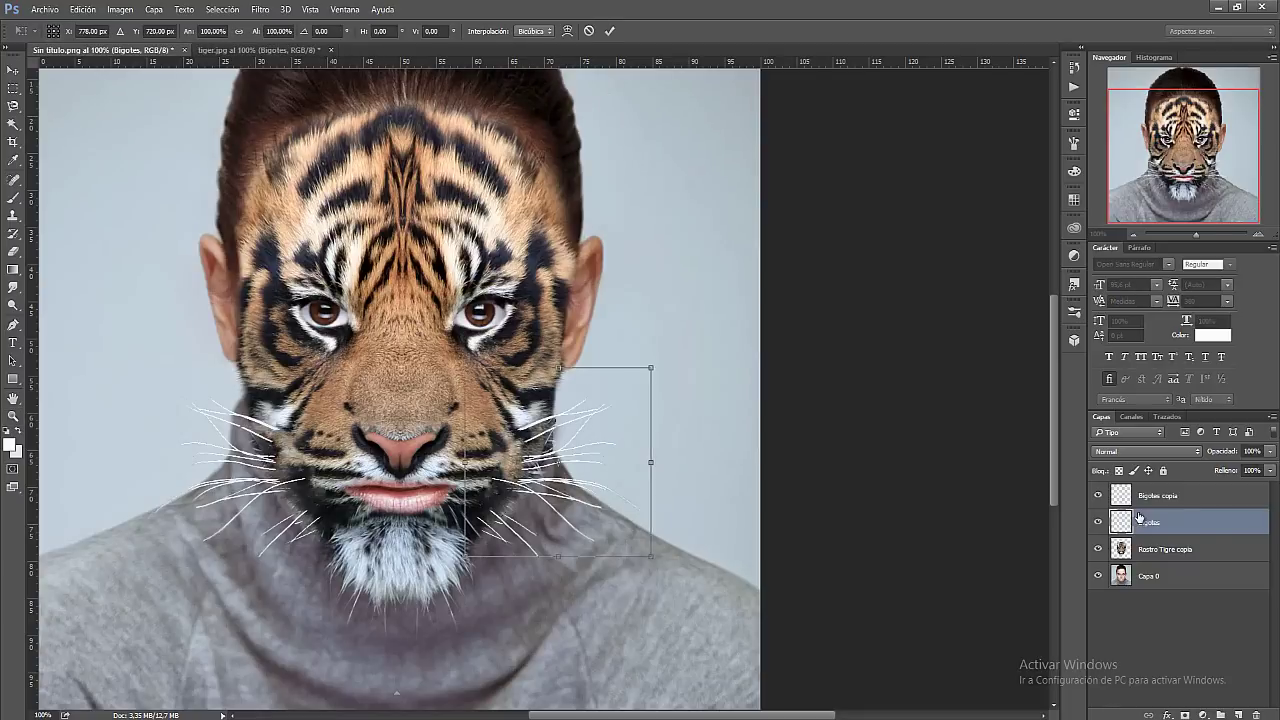
click(611, 32)
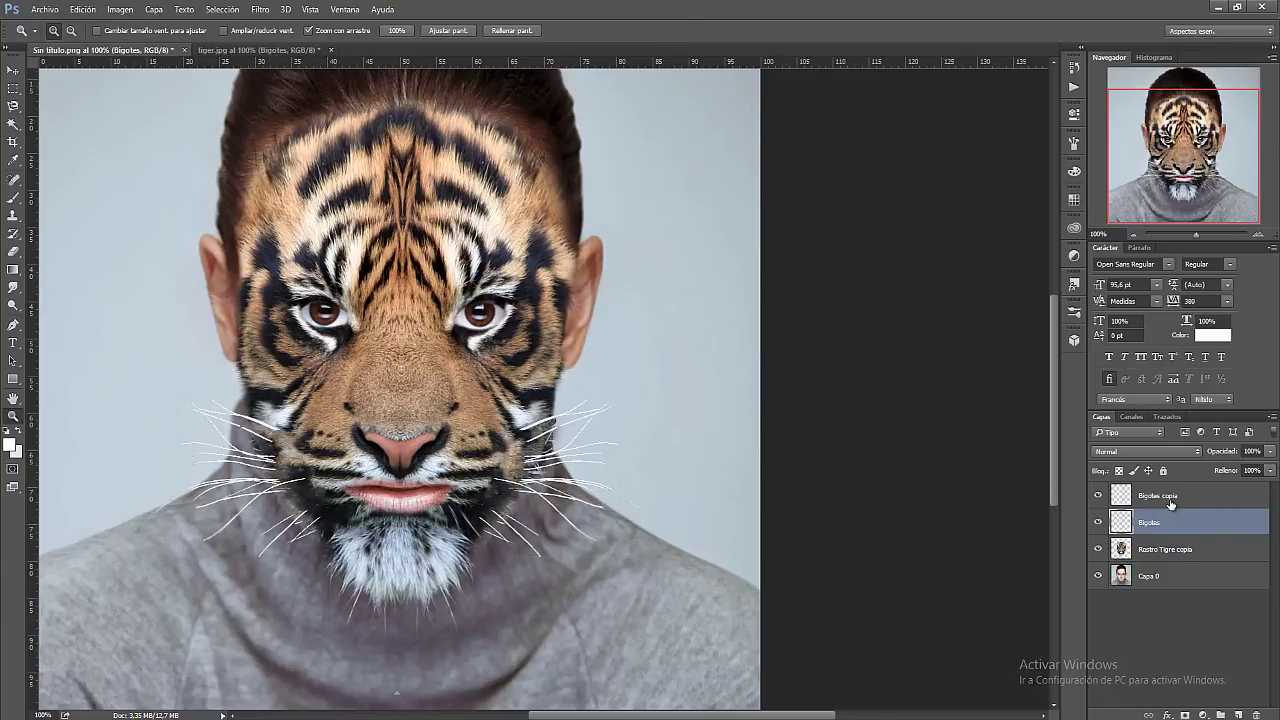
shift+click(1209, 507)
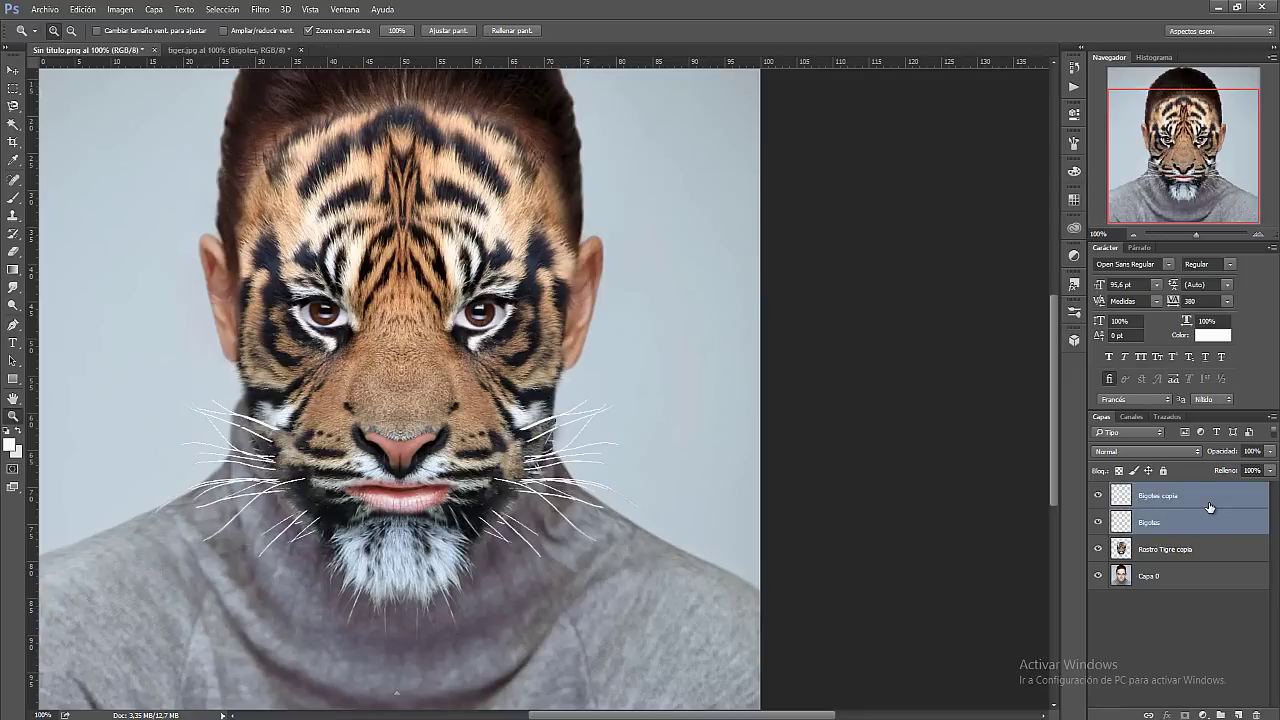
key(ctrl+e)
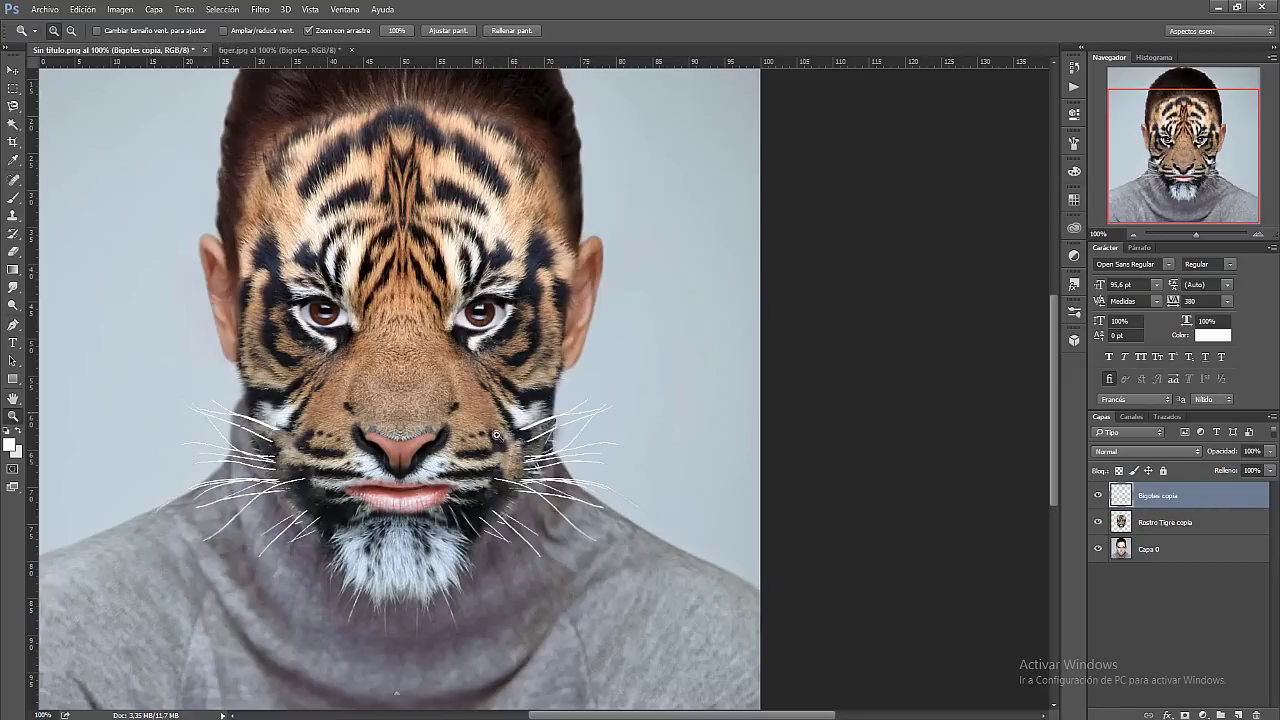
Open Filtro > Desenfocar > Desenfoque gaussiano, close the dialog, and pan toward the hair
click(260, 9)
mouse_move(279, 161)
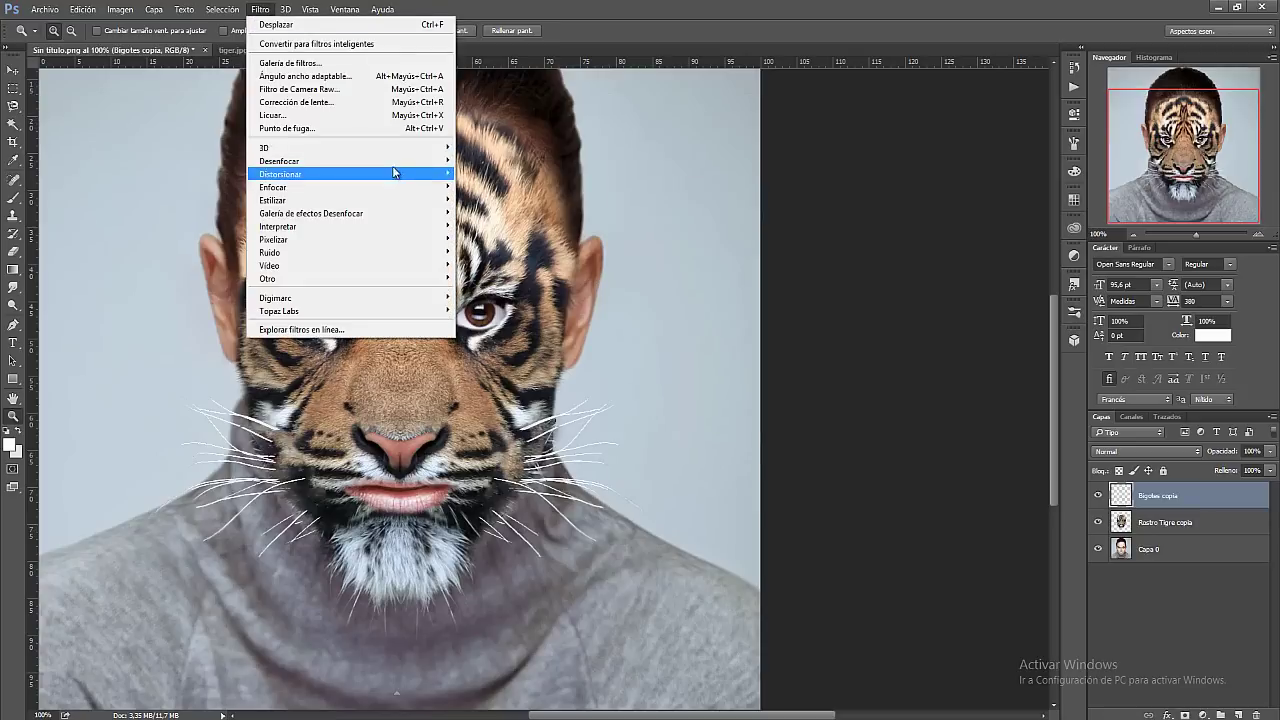
click(510, 252)
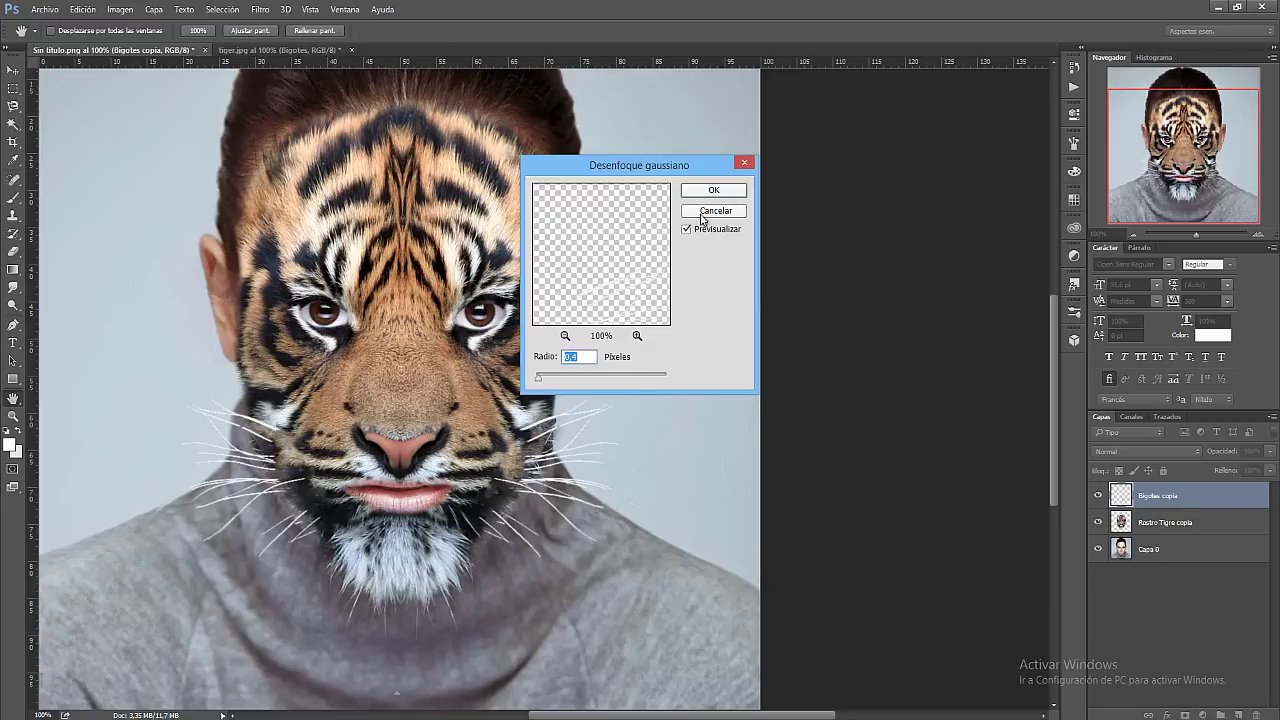
click(707, 191)
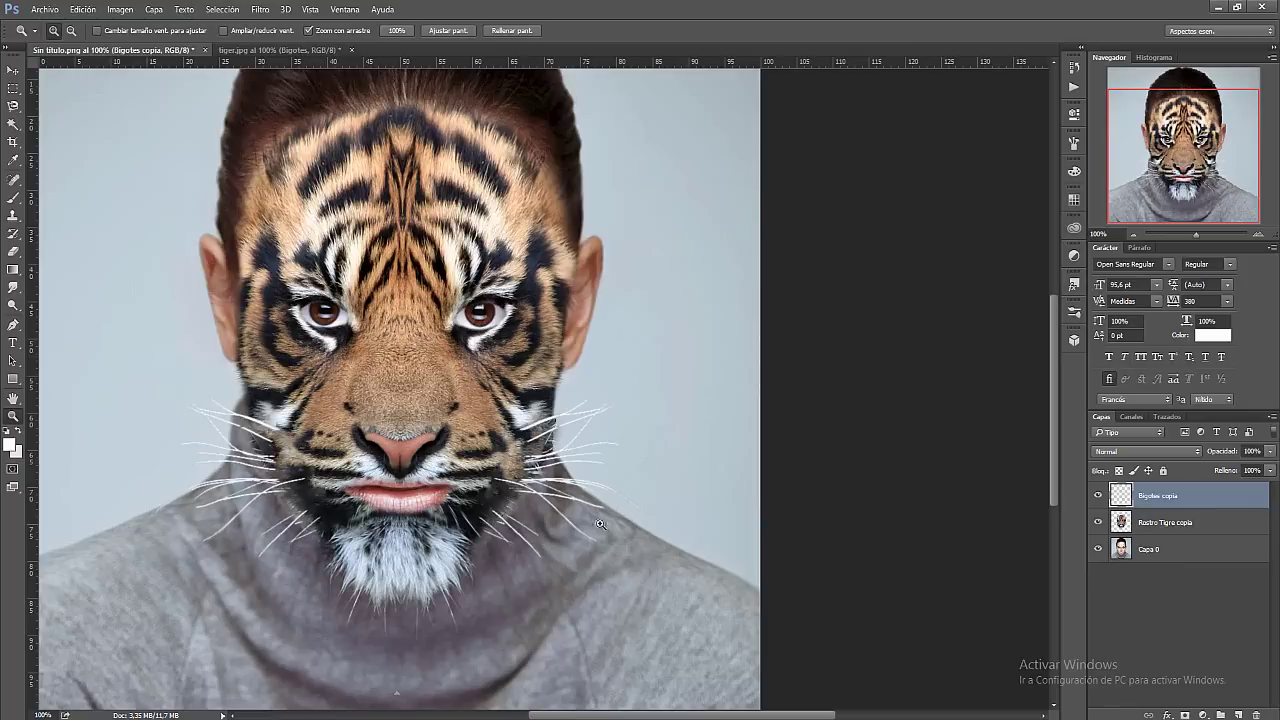
drag(1200, 200, 1188, 170)
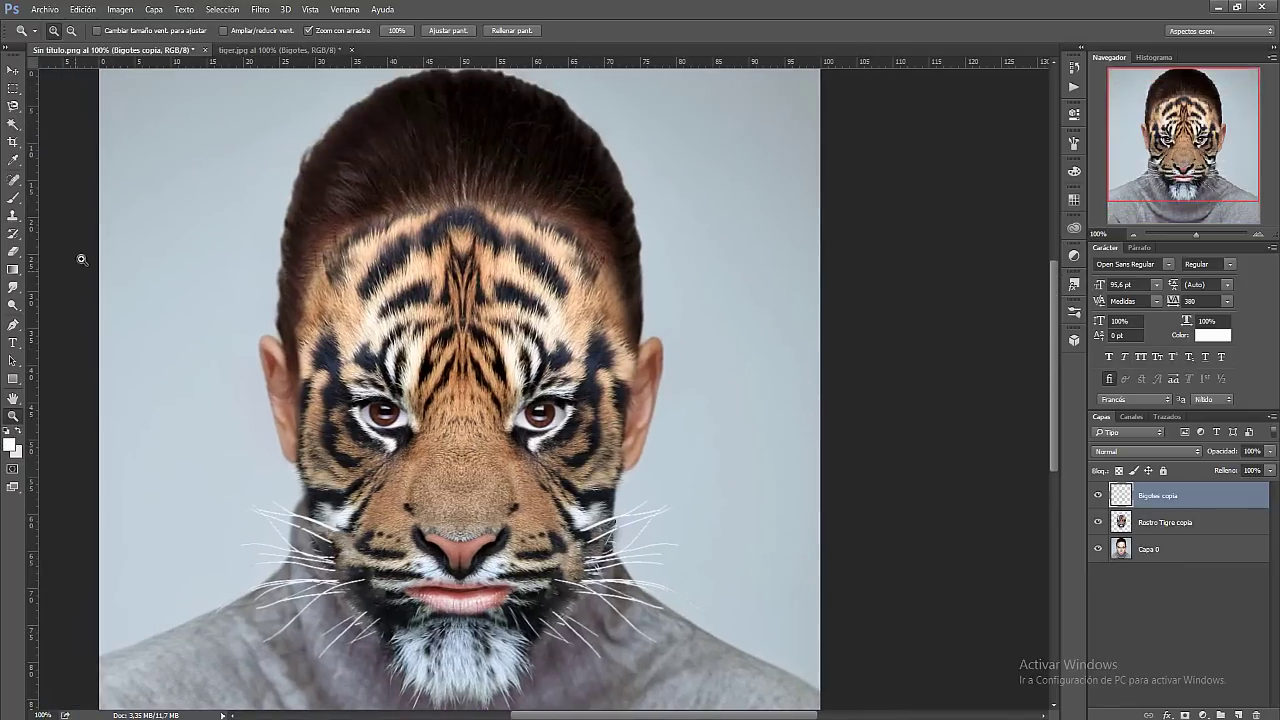
Zoom out to see the whole composite, zoom back in, select Capa 0 and show Canales
click(71, 30)
click(167, 138)
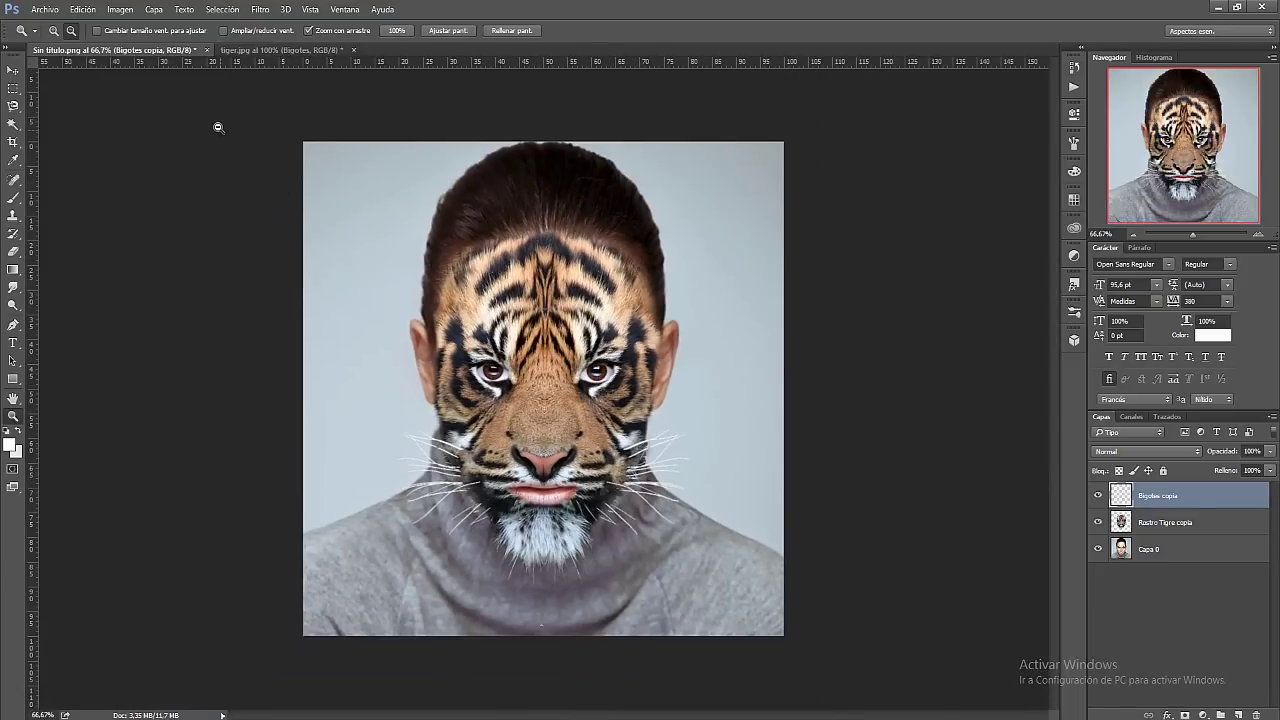
click(54, 30)
click(552, 330)
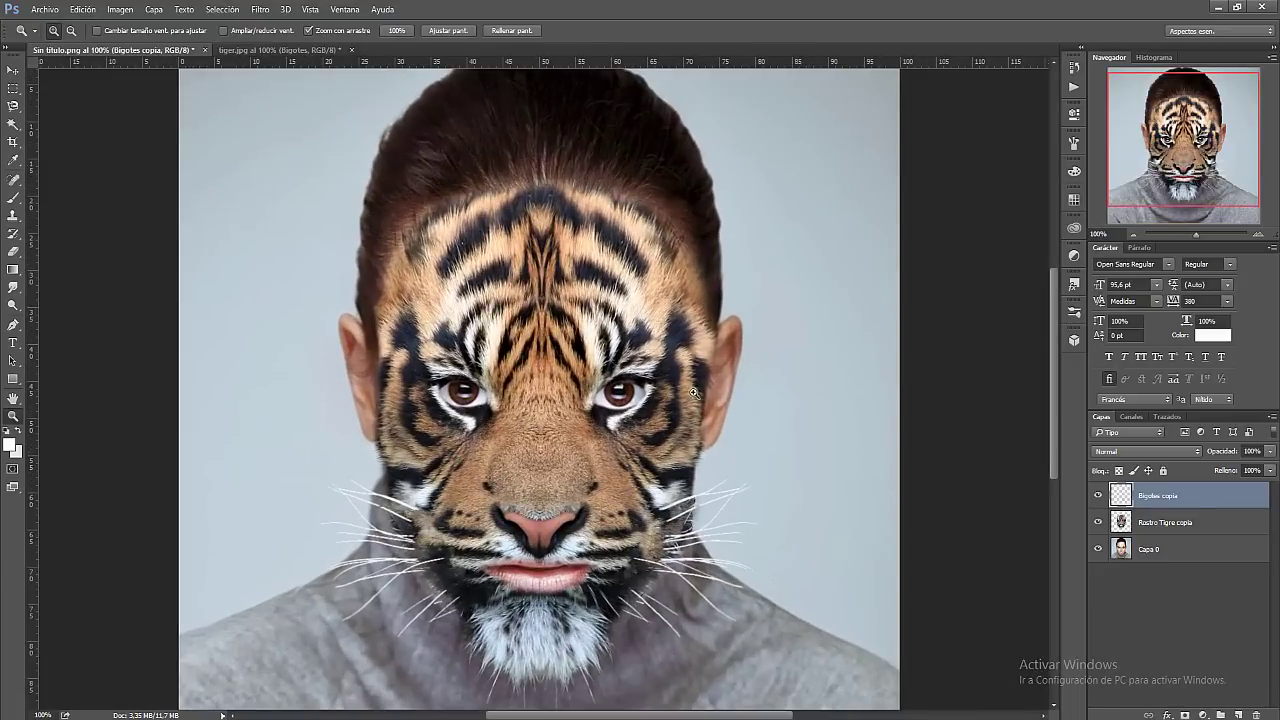
scroll(696, 395, down, 1)
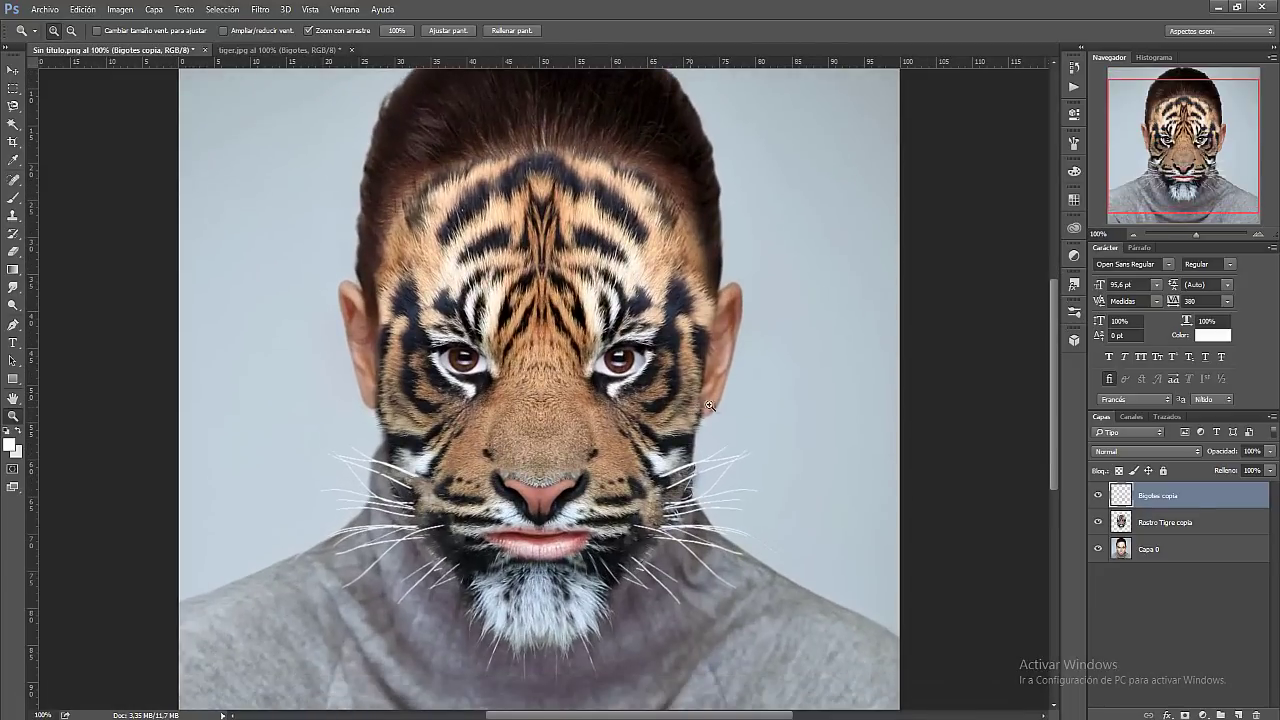
click(1139, 550)
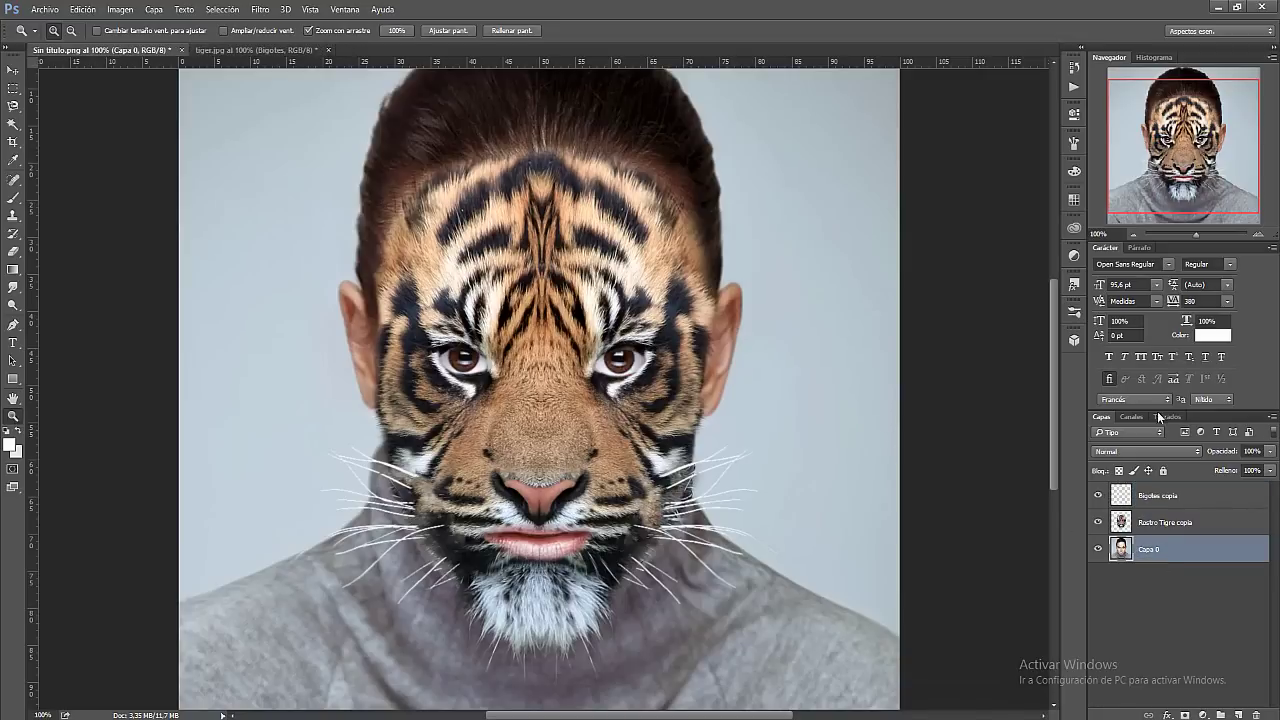
click(1132, 416)
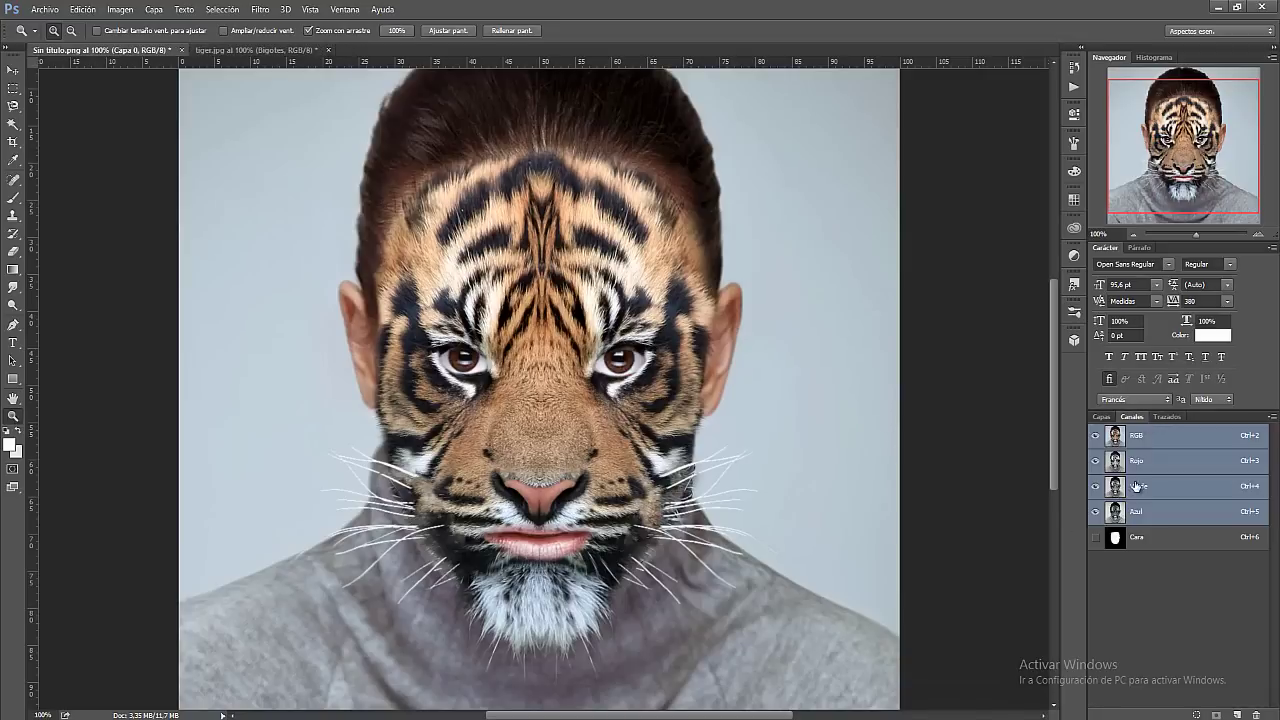
Copy the woman's face selection to a new top layer, Capa 1, blended in Luz suave
ctrl+click(1118, 540)
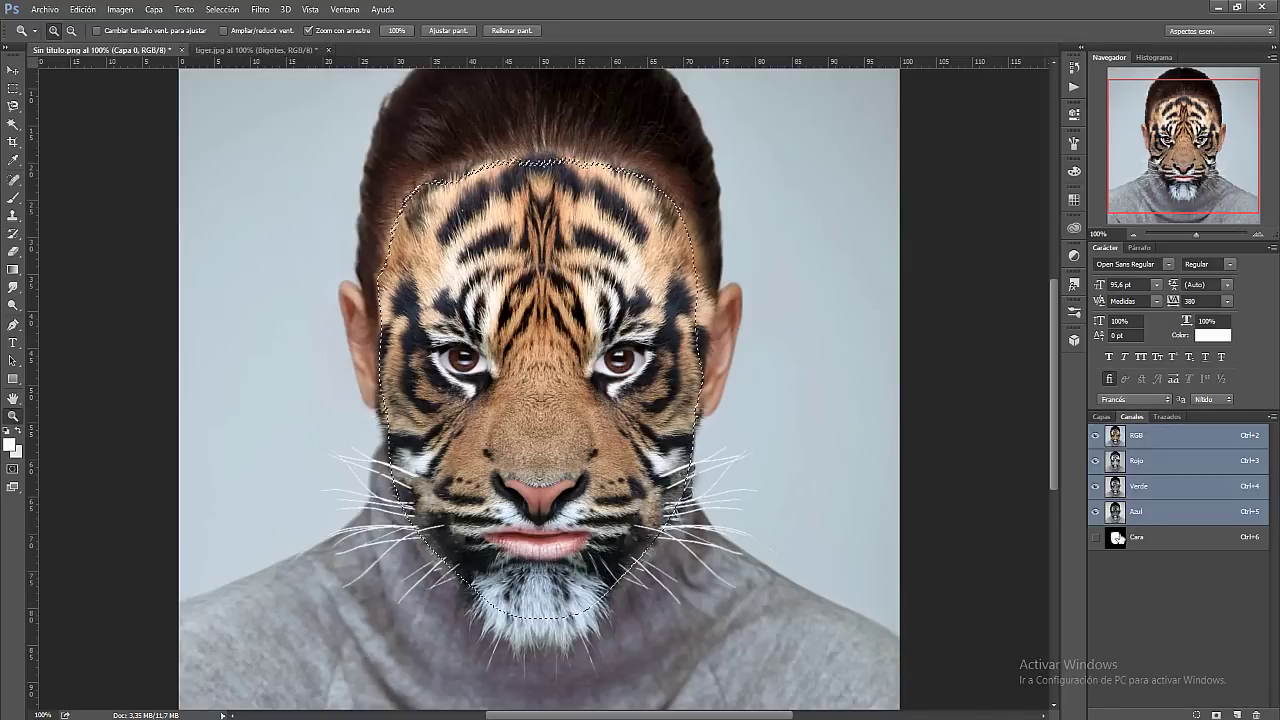
click(1101, 416)
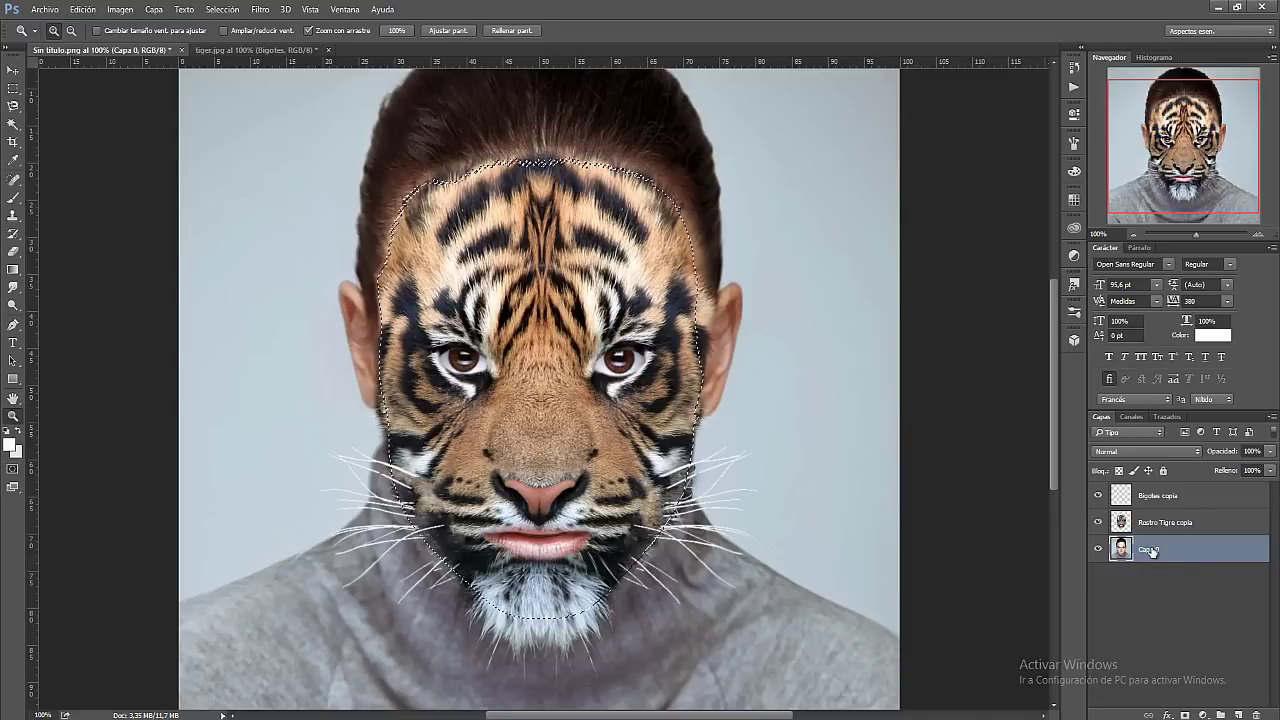
key(ctrl+j)
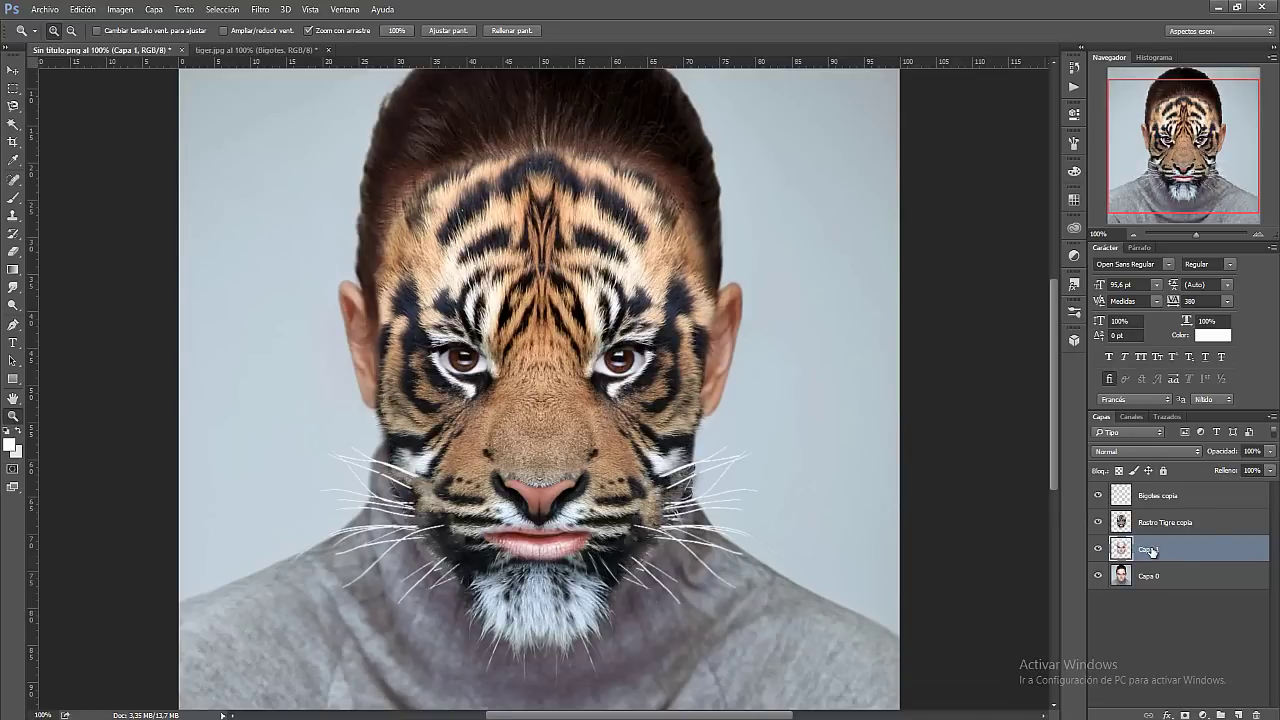
drag(1151, 549, 1155, 492)
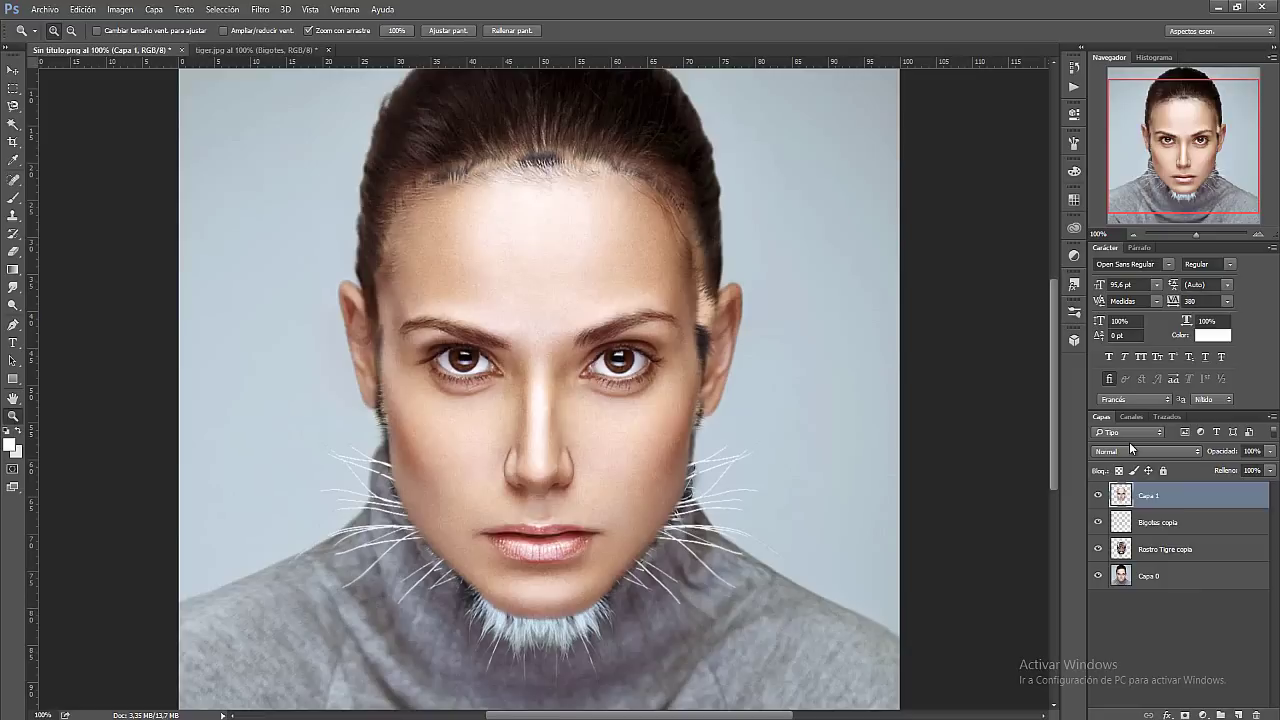
click(1131, 451)
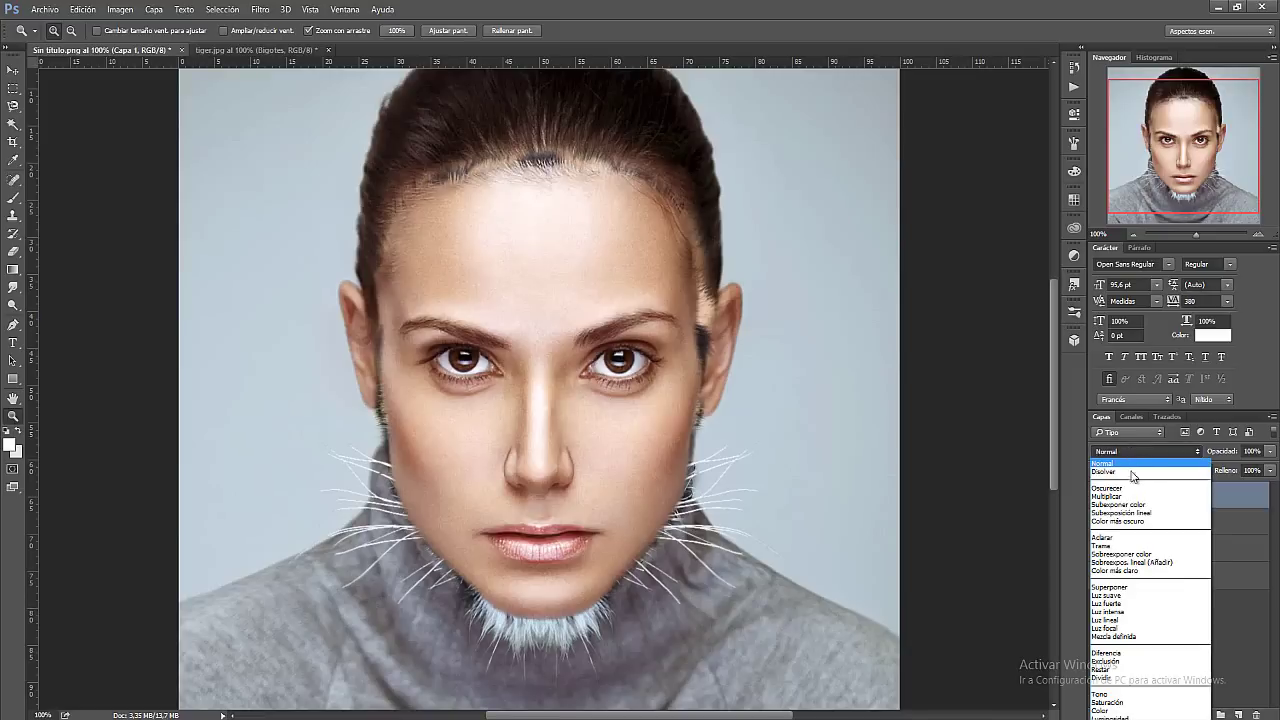
click(1120, 596)
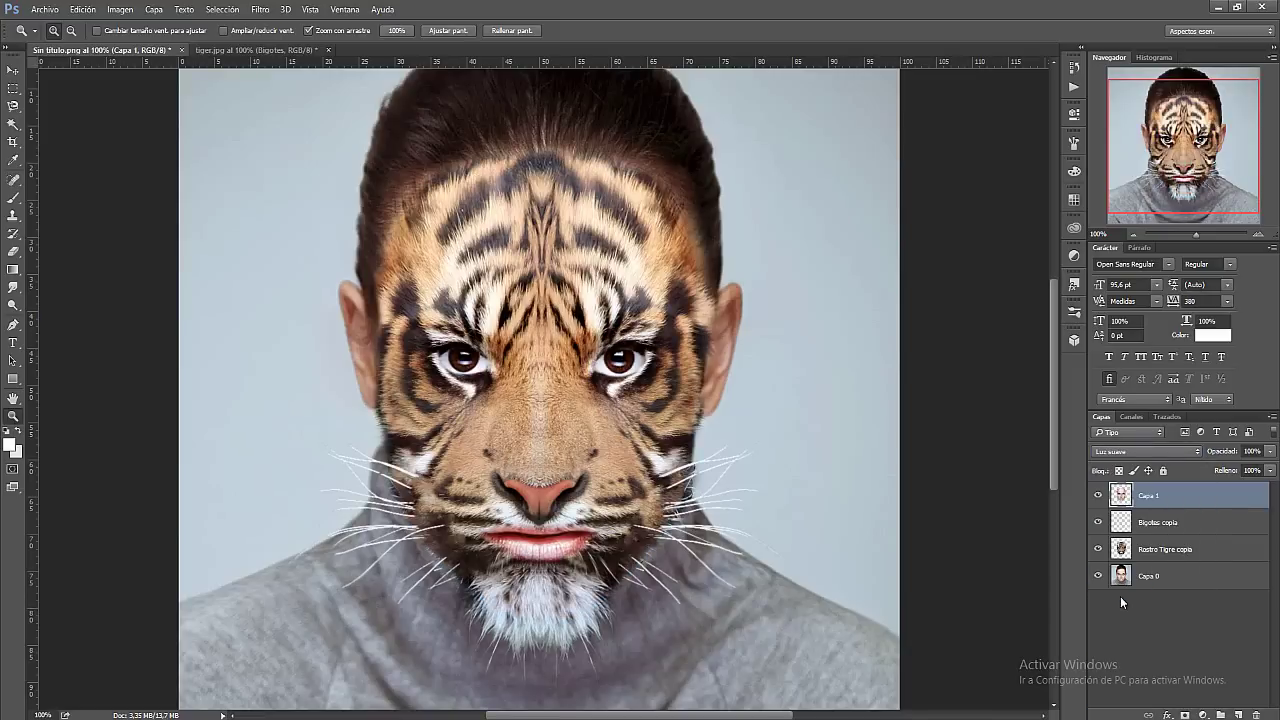
Move the Capa 1 face layer up about 23 px to Y 522 and compare it on and off
key(ctrl+t)
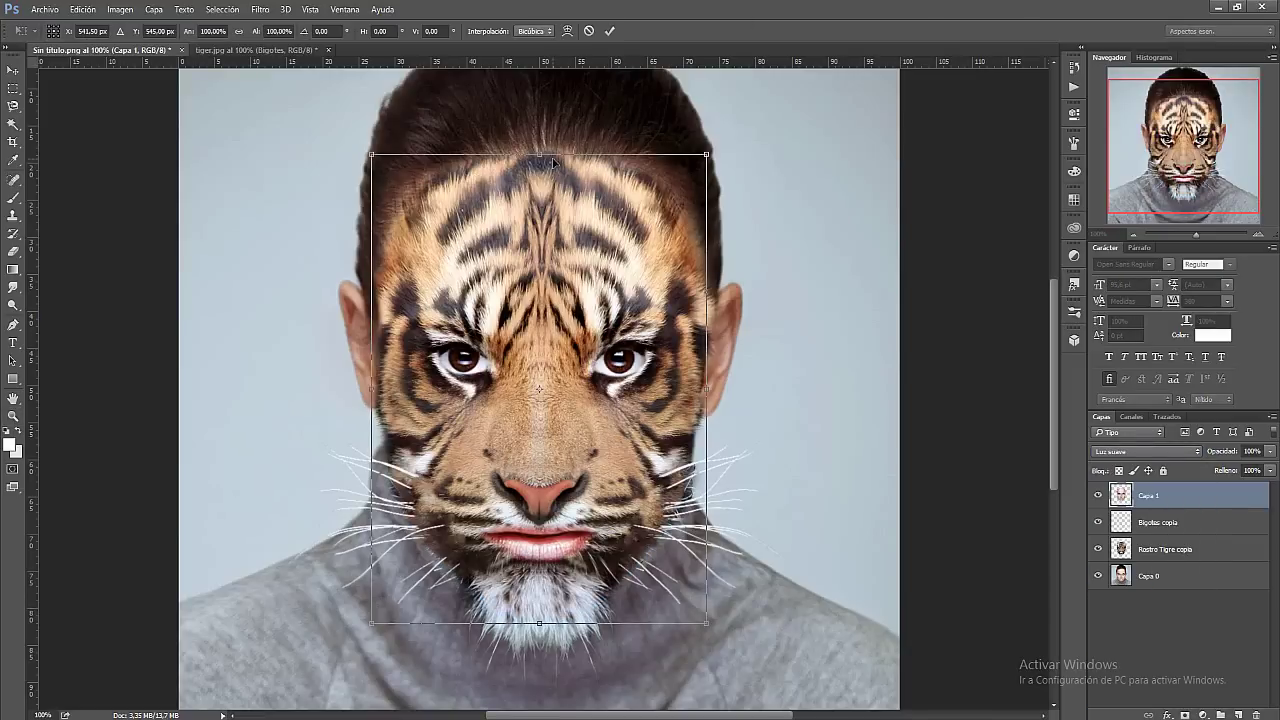
drag(553, 163, 552, 140)
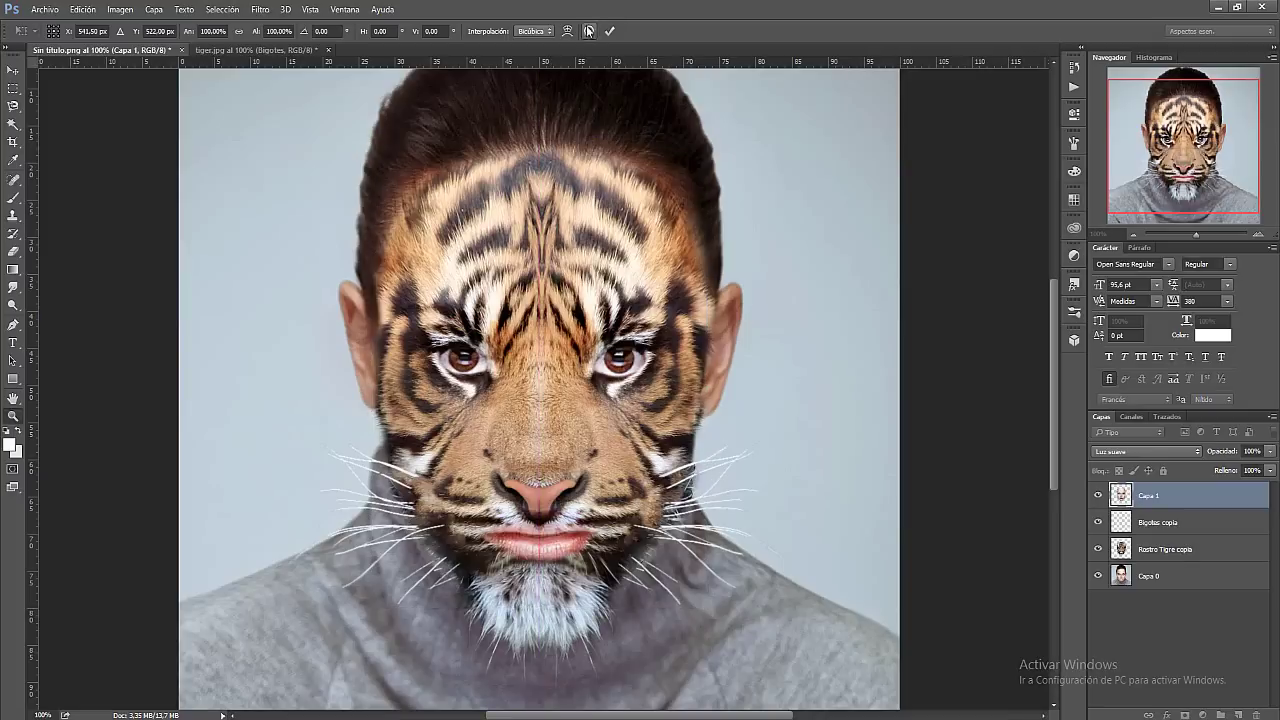
key(Return)
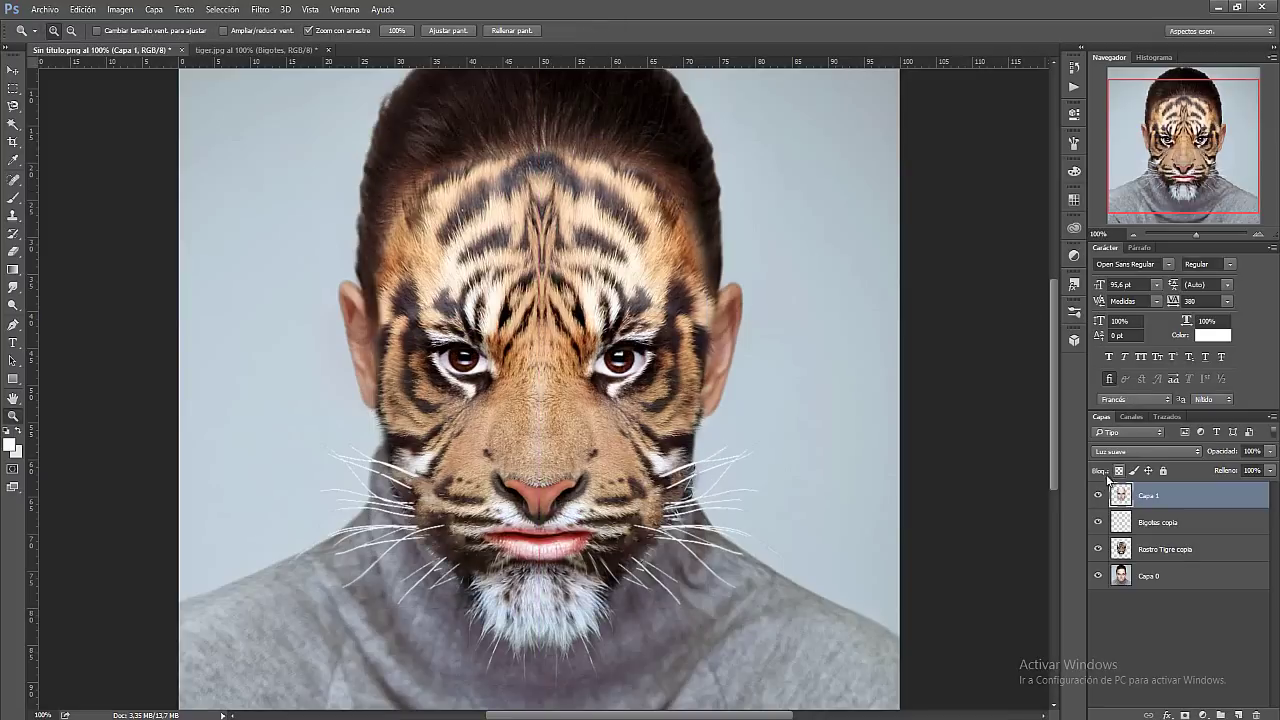
click(1099, 495)
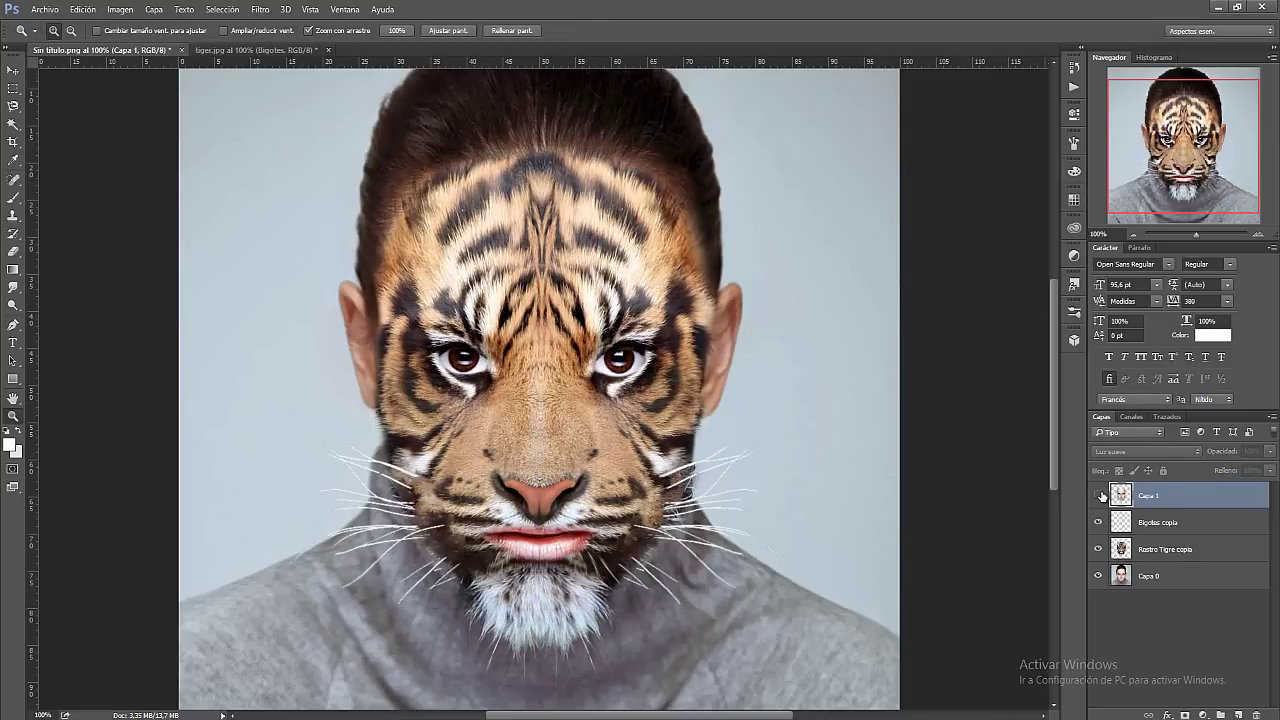
click(1099, 495)
click(1099, 495)
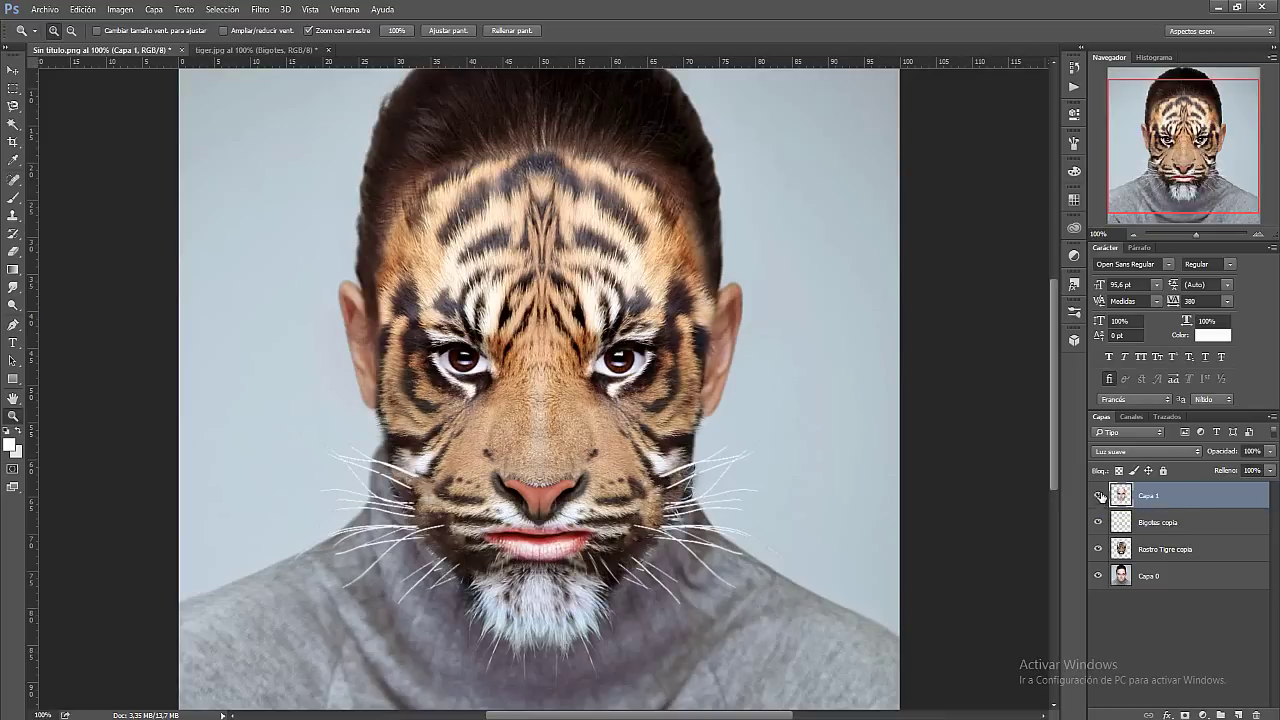
Keep Luz suave blending, recheck the face before and after, and select all four layers
click(1122, 452)
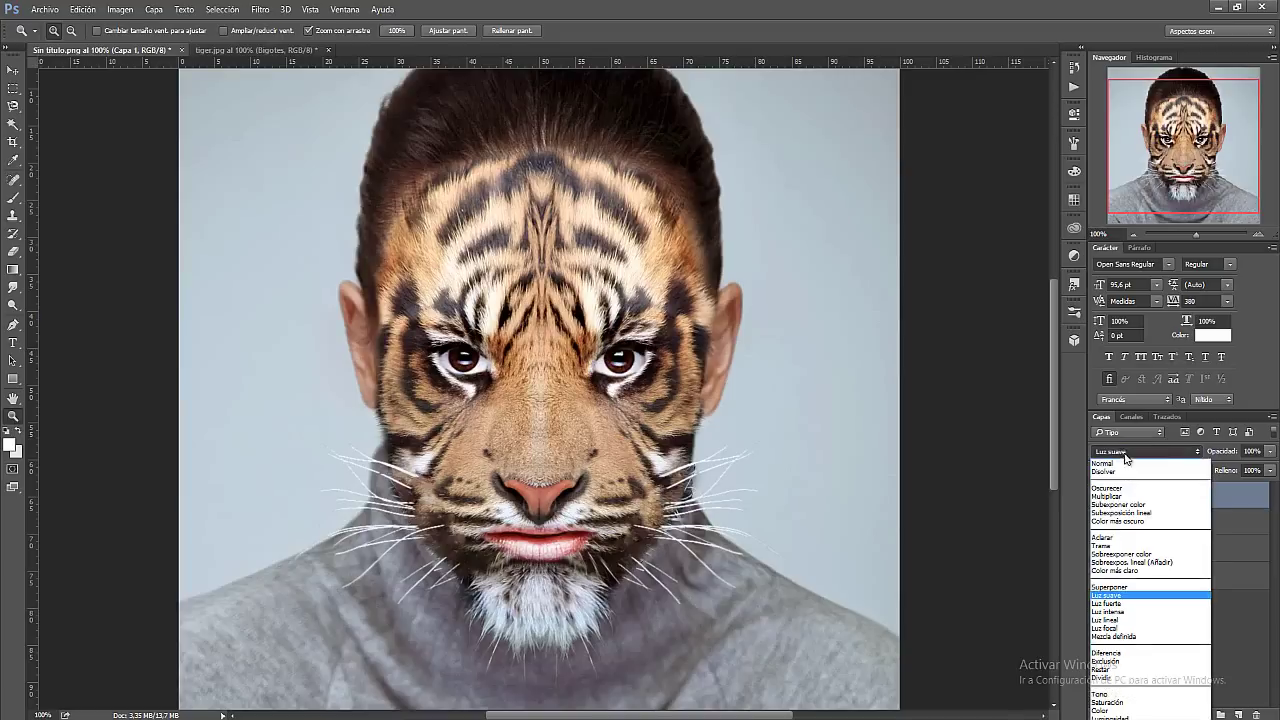
click(1114, 596)
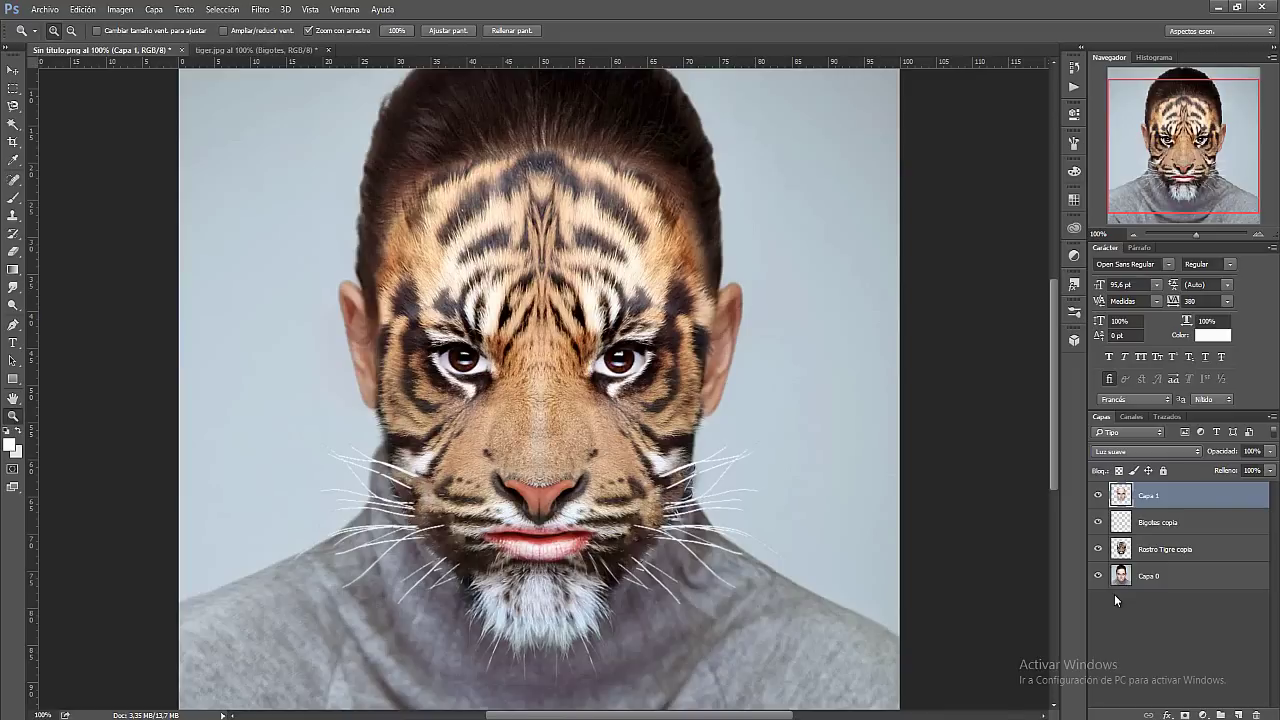
click(1098, 495)
click(1097, 496)
click(1098, 495)
drag(1215, 165, 1215, 158)
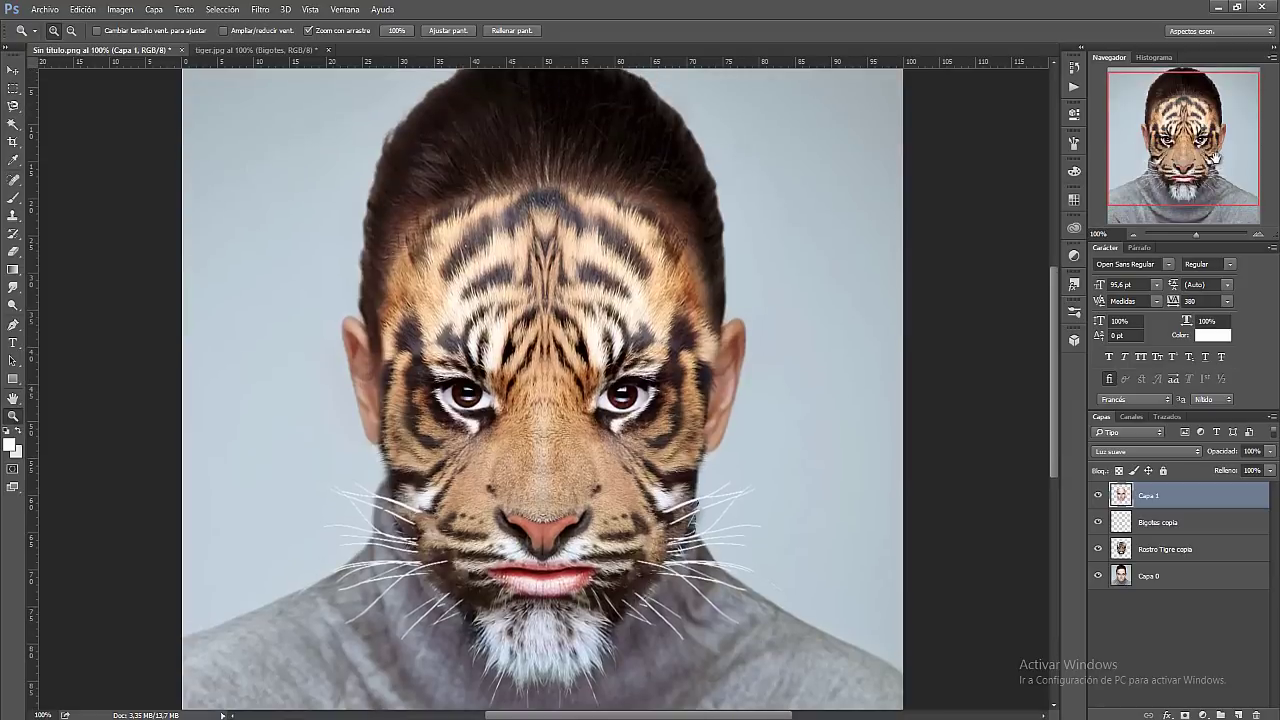
shift+click(1188, 580)
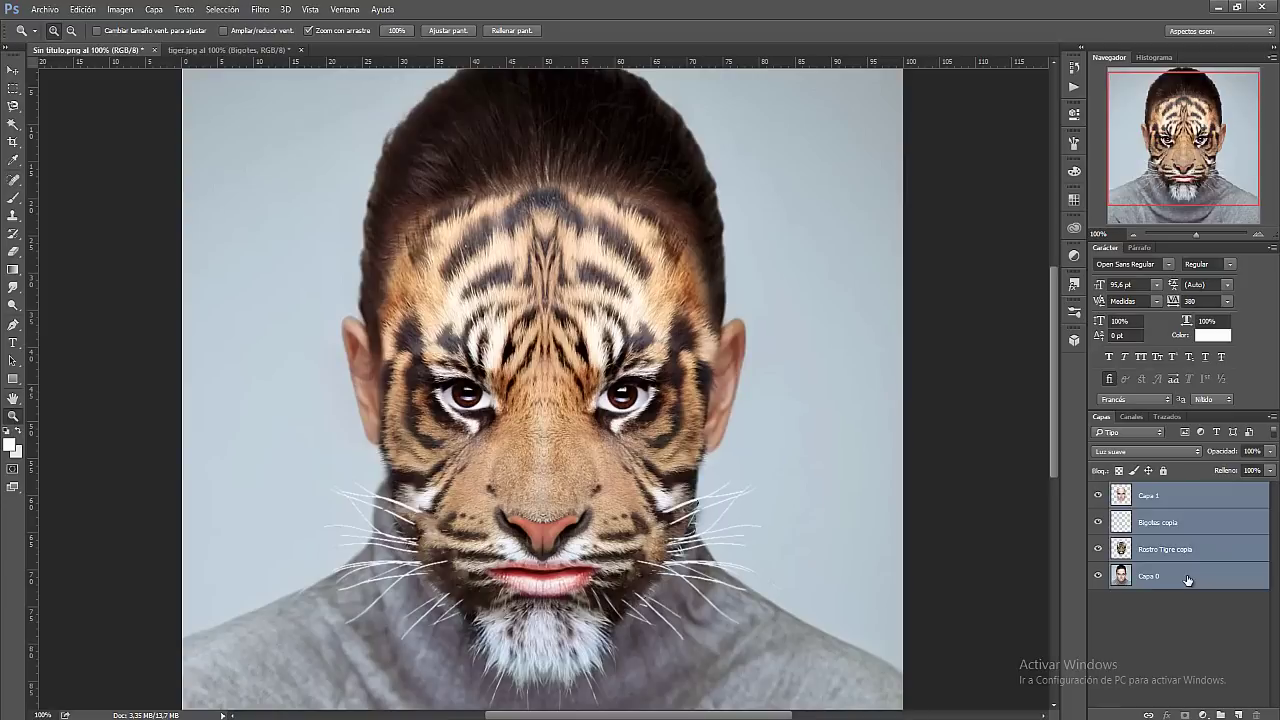
Duplicate the four layers, merge them into Capa 1 copia, and hide the originals below
key(ctrl+j)
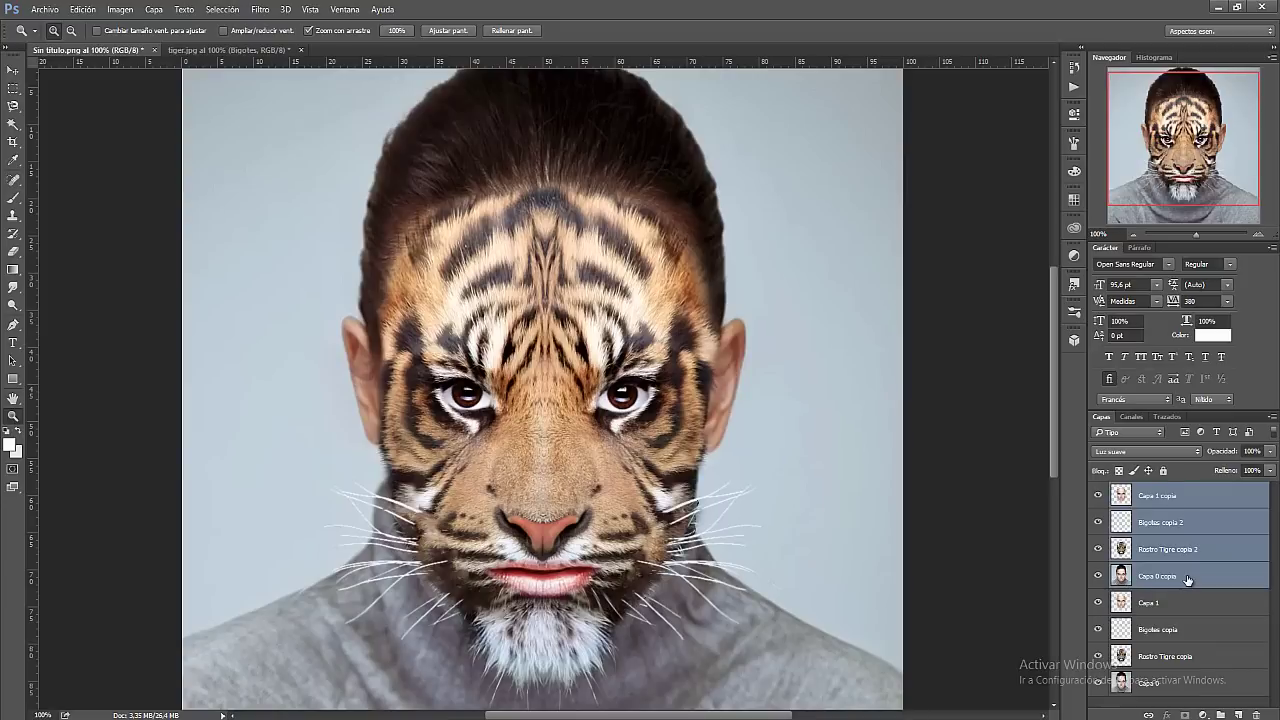
key(ctrl+e)
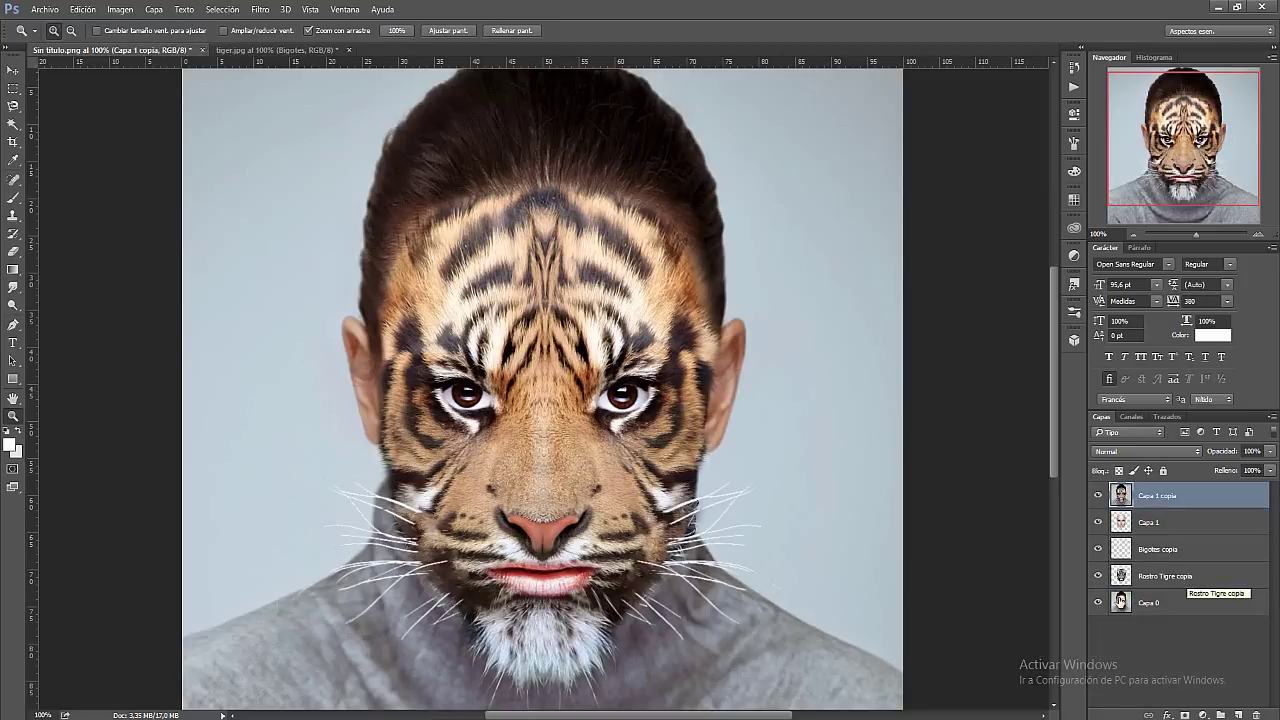
drag(1098, 603, 1096, 532)
click(1098, 496)
click(1098, 496)
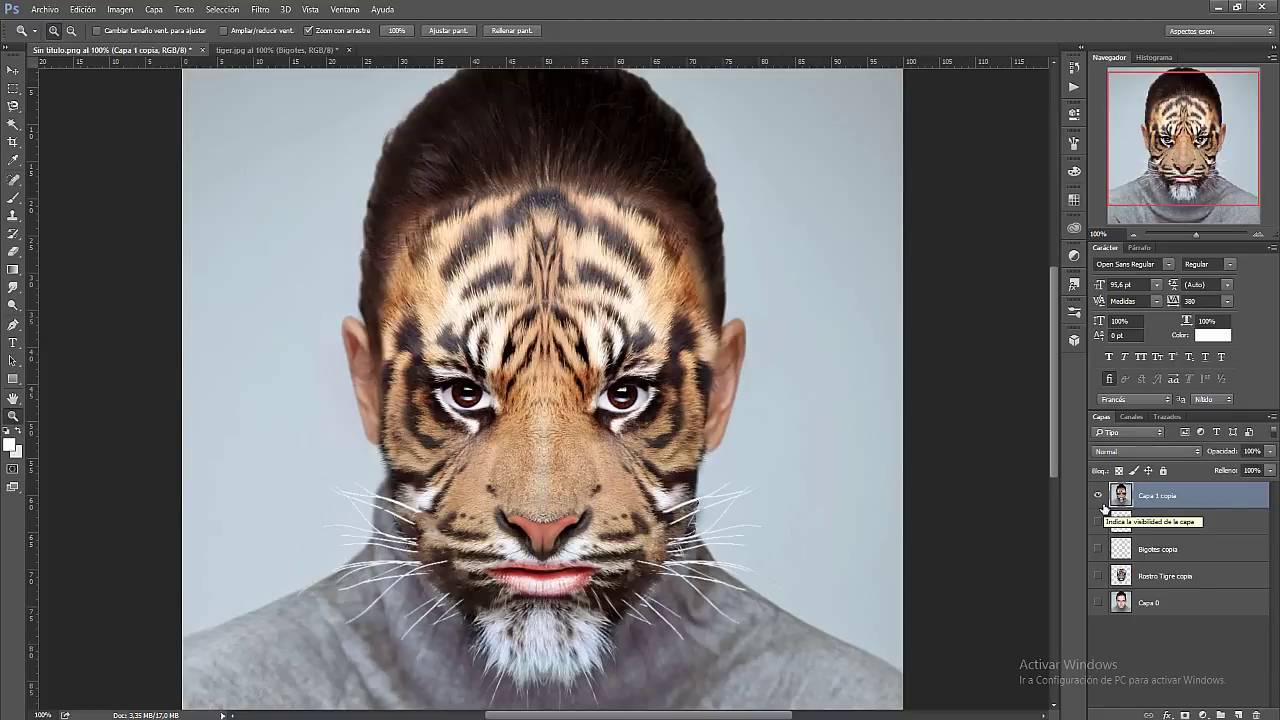
Set the Spot Healing Brush to 10 px and heal a seam on the right hairline
click(353, 126)
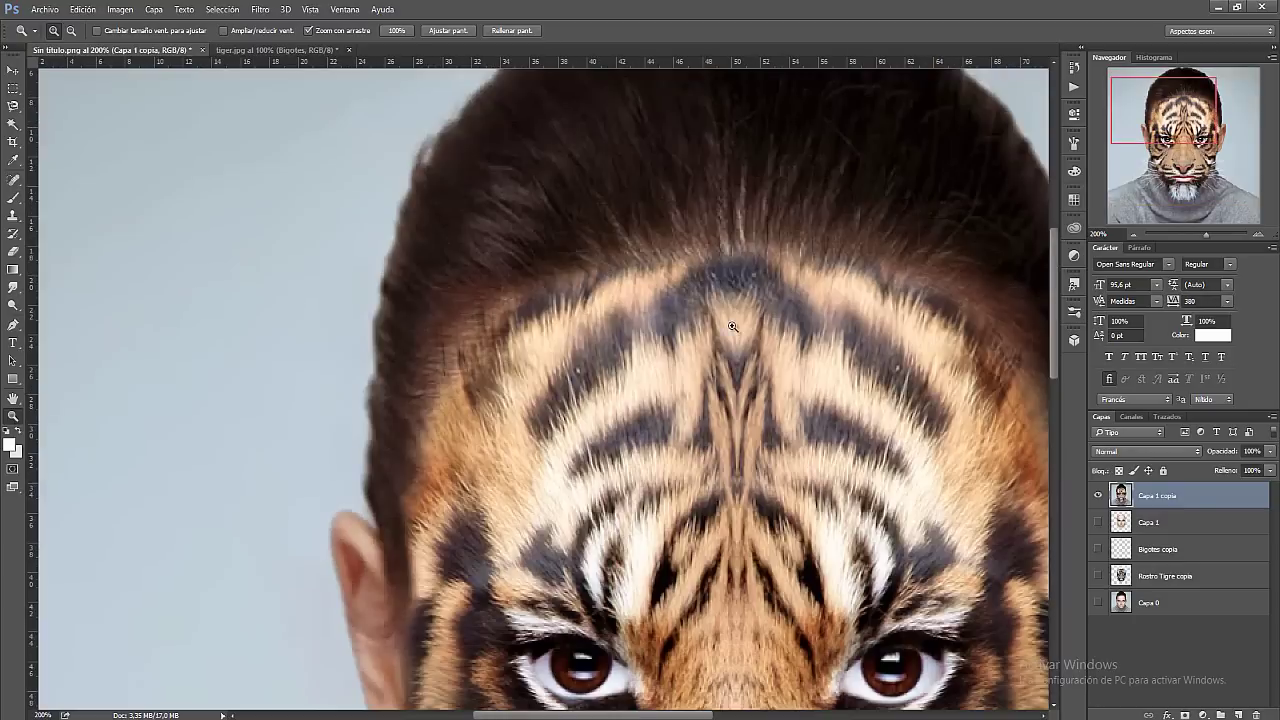
click(13, 180)
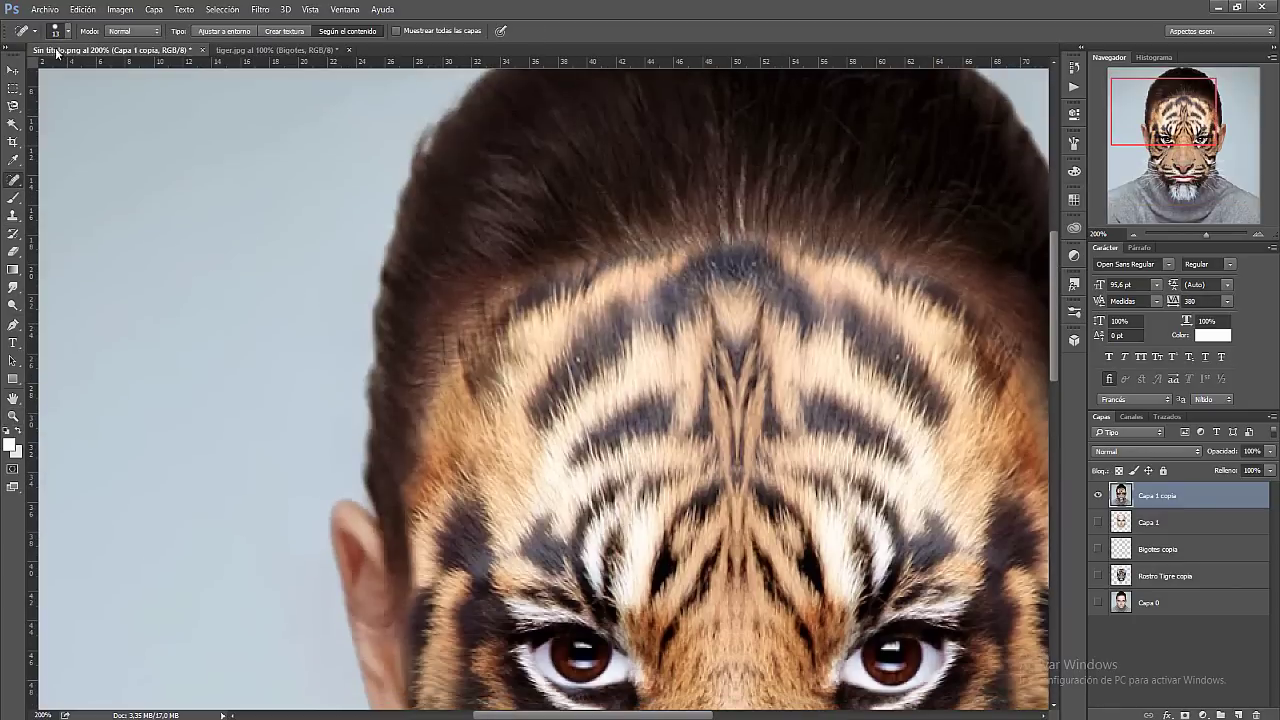
click(67, 31)
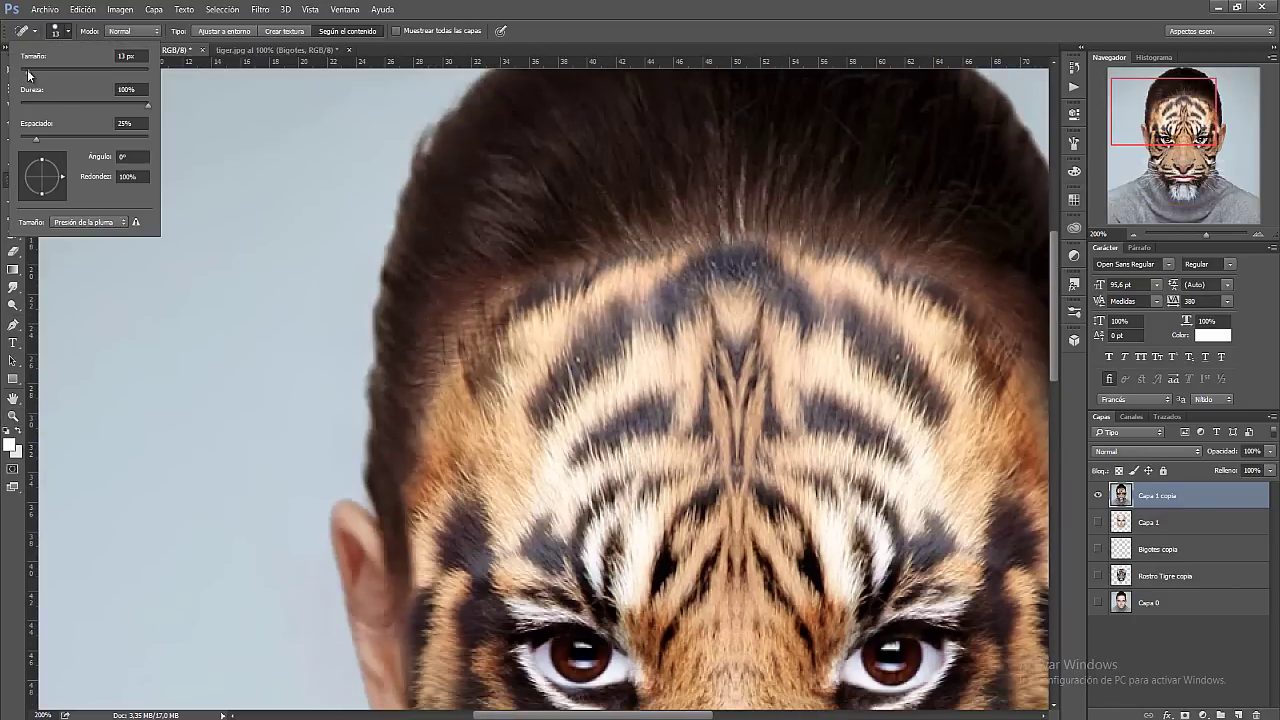
drag(28, 75, 26, 75)
click(1210, 120)
drag(1208, 120, 1217, 120)
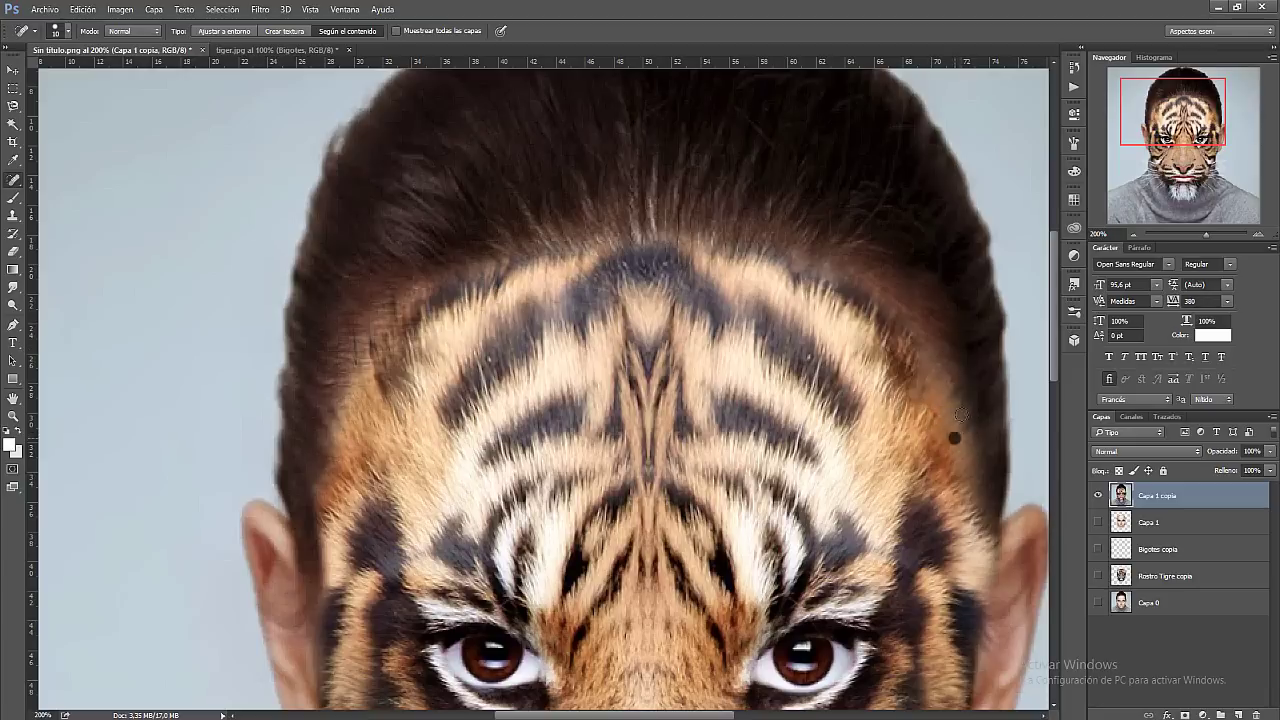
drag(950, 392, 964, 363)
Heal the rough edges and dark spots along the left and right forehead hairline
mouse_move(1155, 156)
mouse_down()
mouse_move(1172, 187)
mouse_move(1191, 126)
mouse_up()
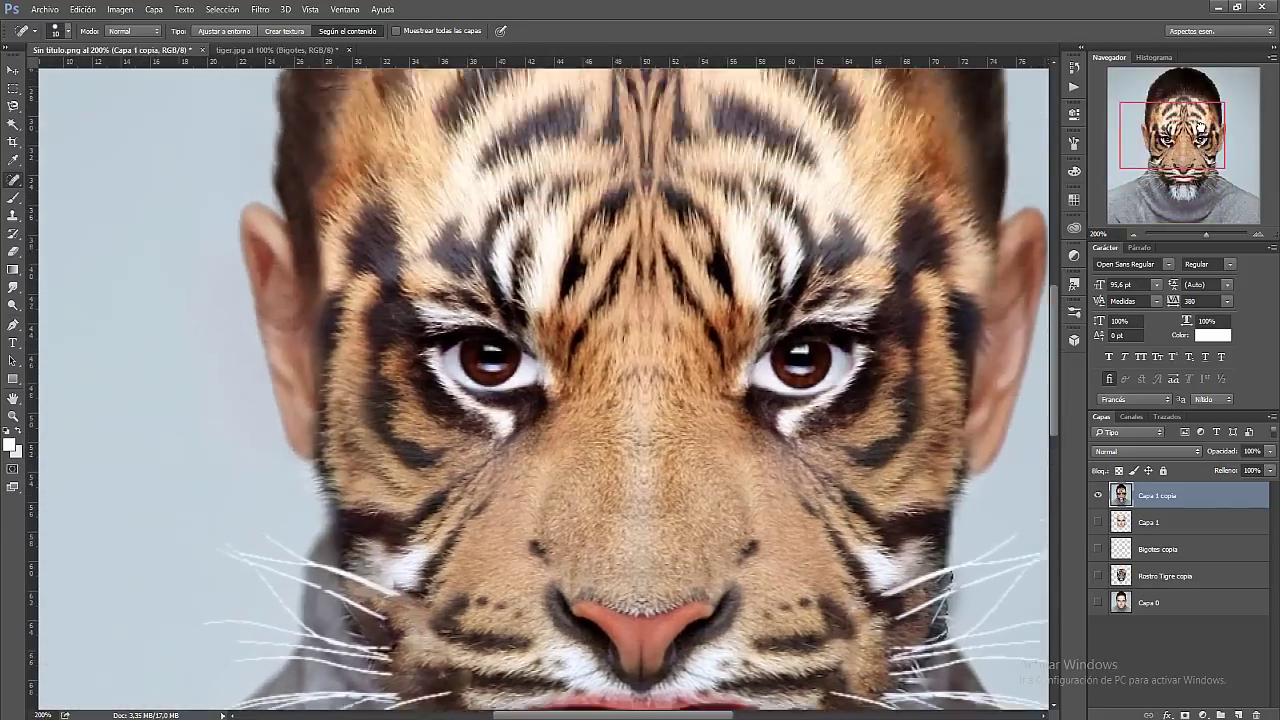
right_click(13, 180)
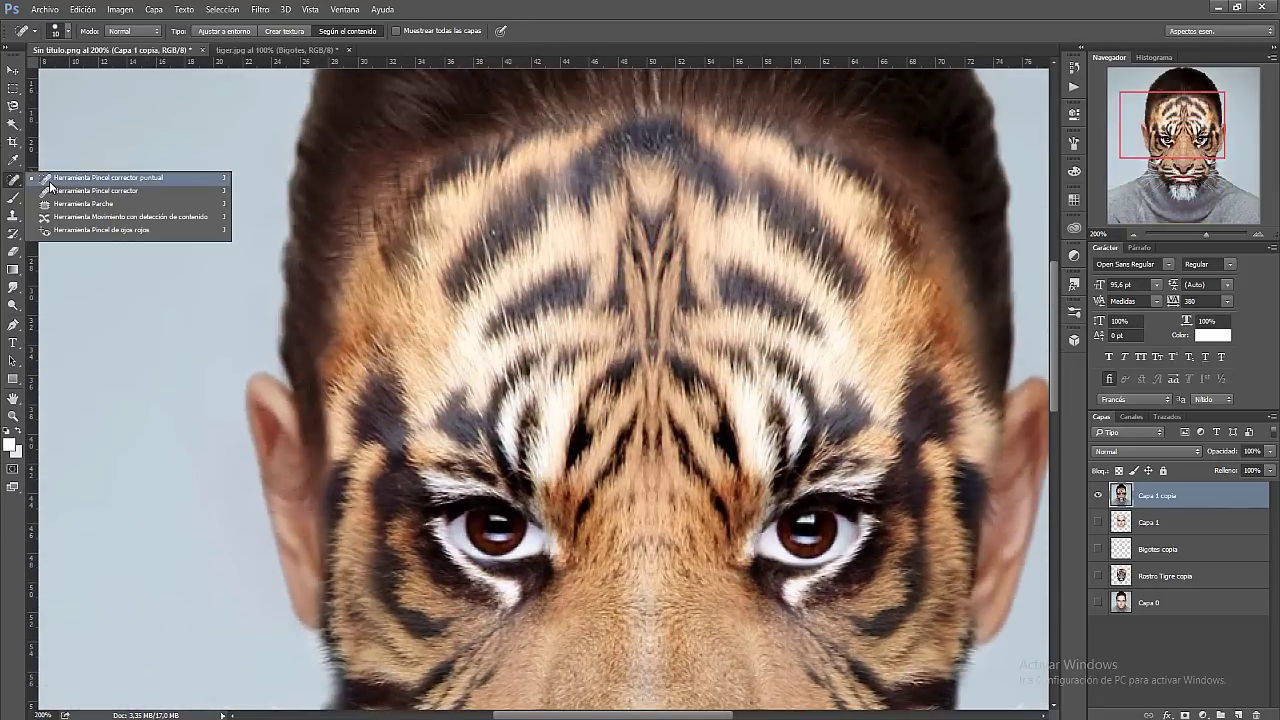
click(49, 181)
click(66, 36)
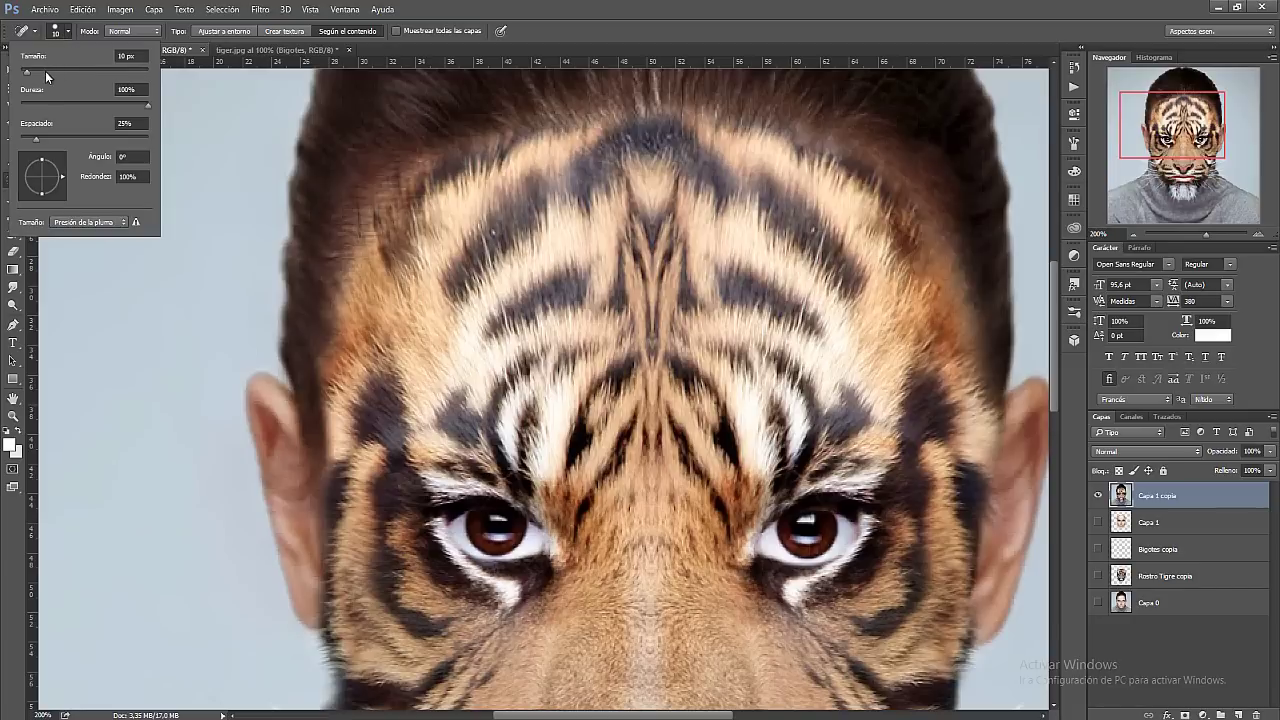
click(343, 303)
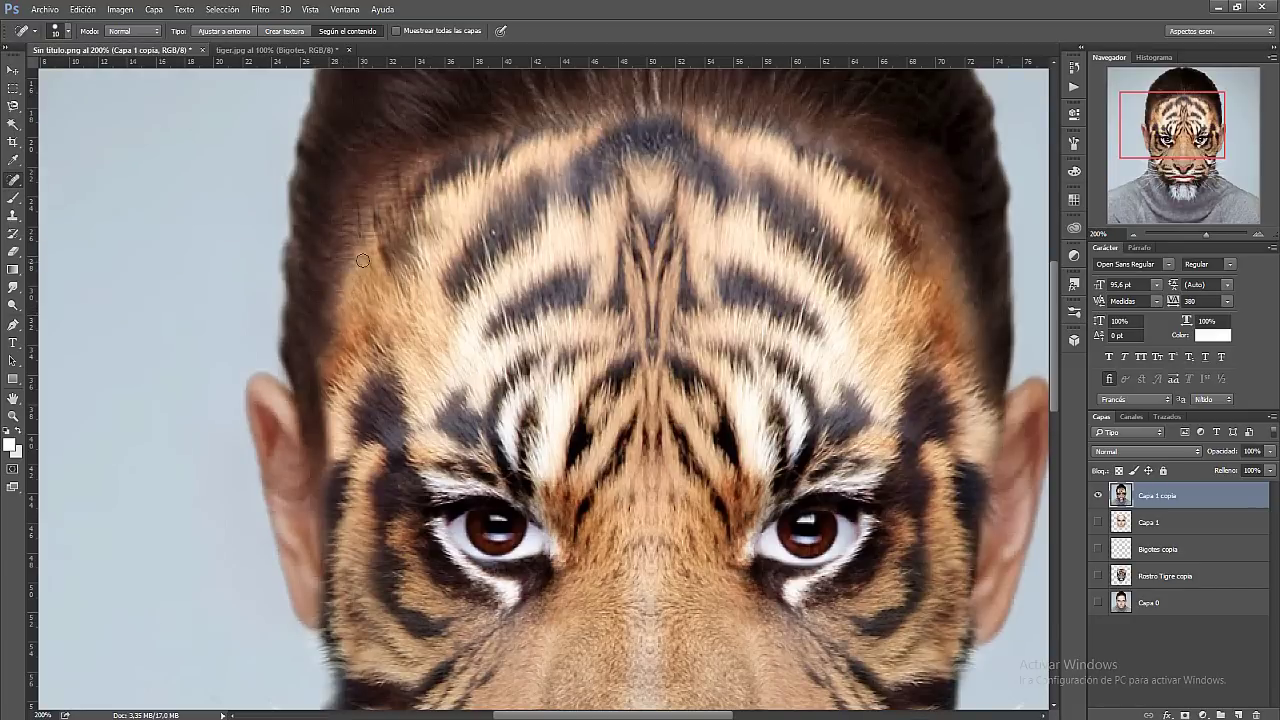
mouse_move(368, 246)
mouse_down()
mouse_move(359, 217)
mouse_move(374, 172)
mouse_move(418, 172)
mouse_move(488, 140)
mouse_up()
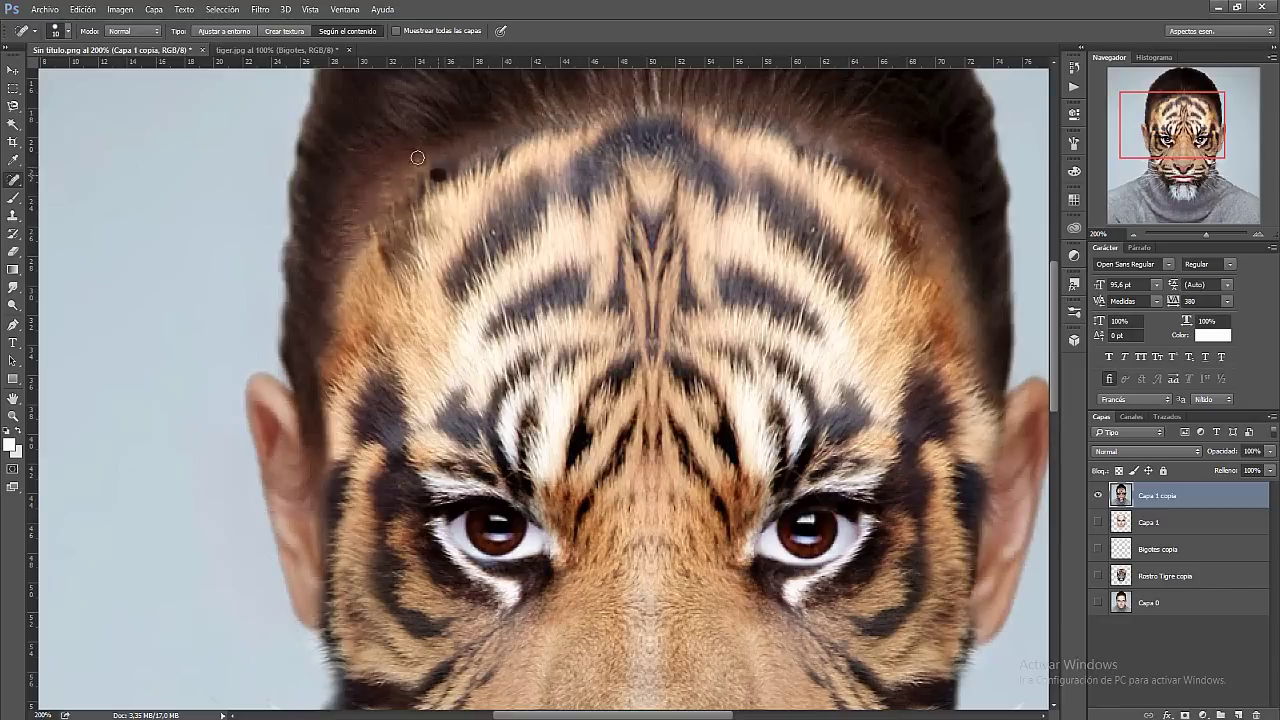
click(398, 212)
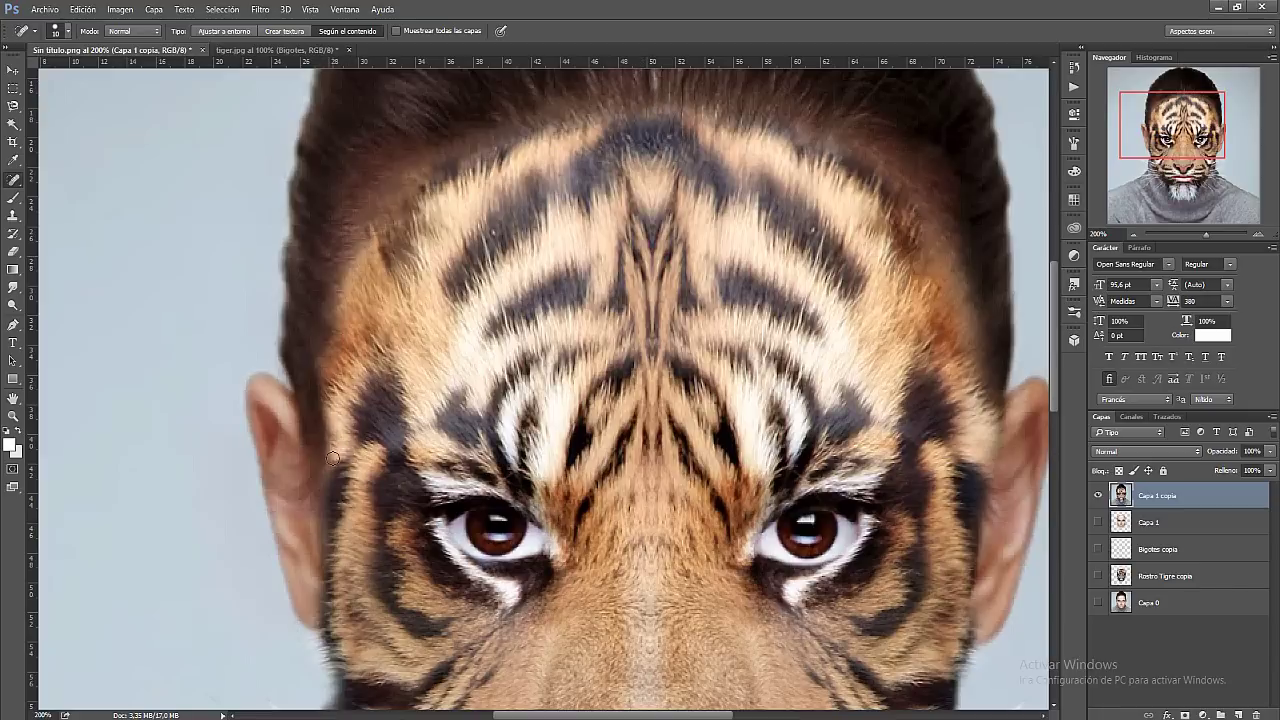
mouse_move(322, 370)
mouse_down()
mouse_move(314, 345)
mouse_move(348, 273)
mouse_up()
click(364, 266)
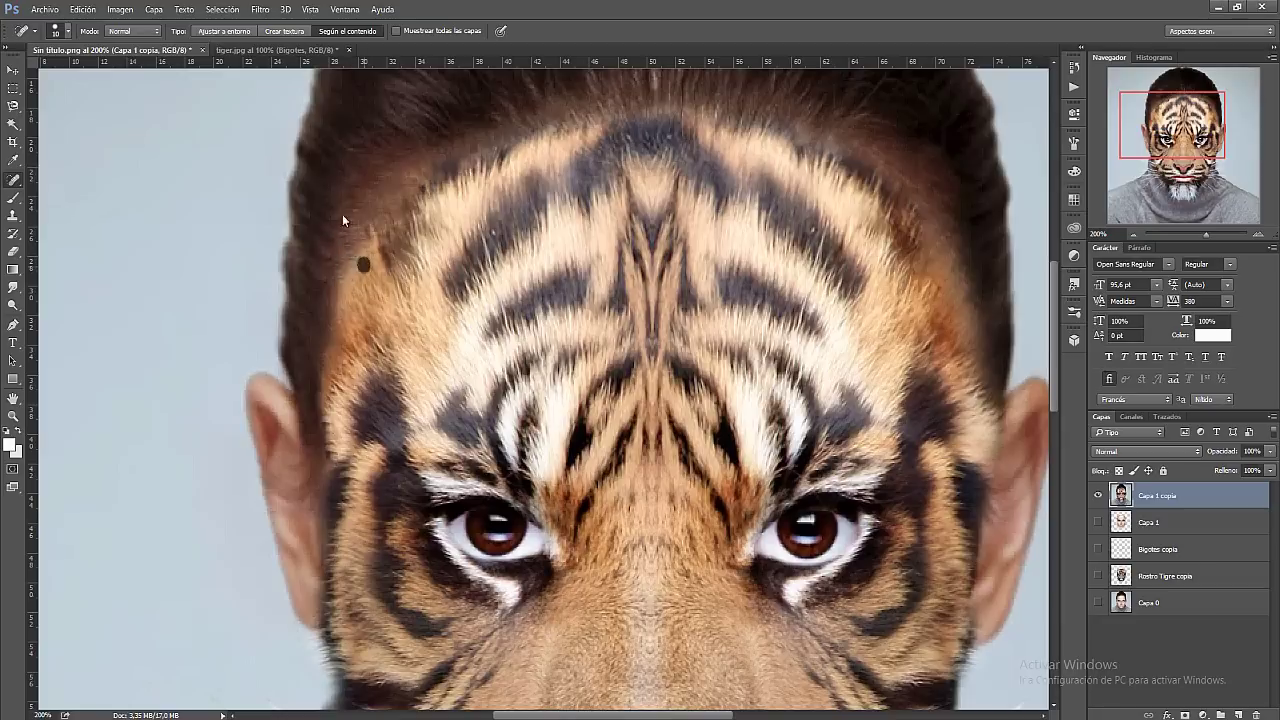
mouse_move(967, 318)
mouse_down()
mouse_move(969, 274)
mouse_move(929, 248)
mouse_up()
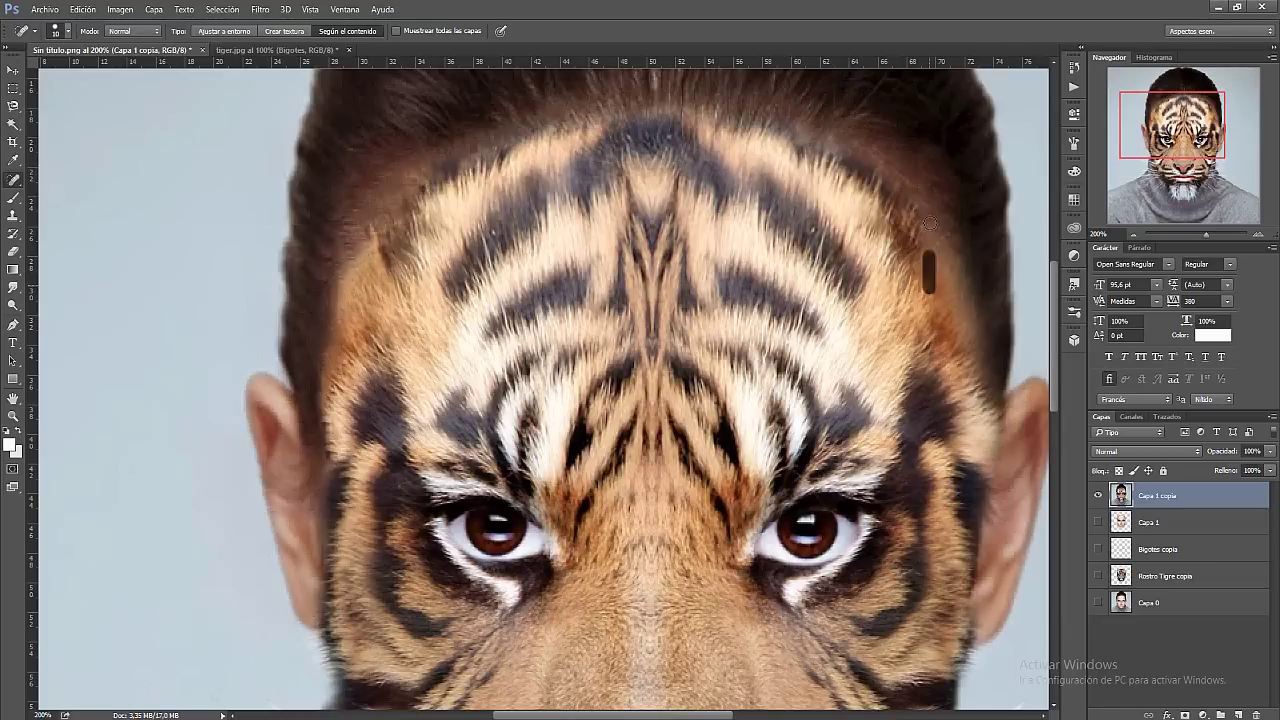
double_click(12, 416)
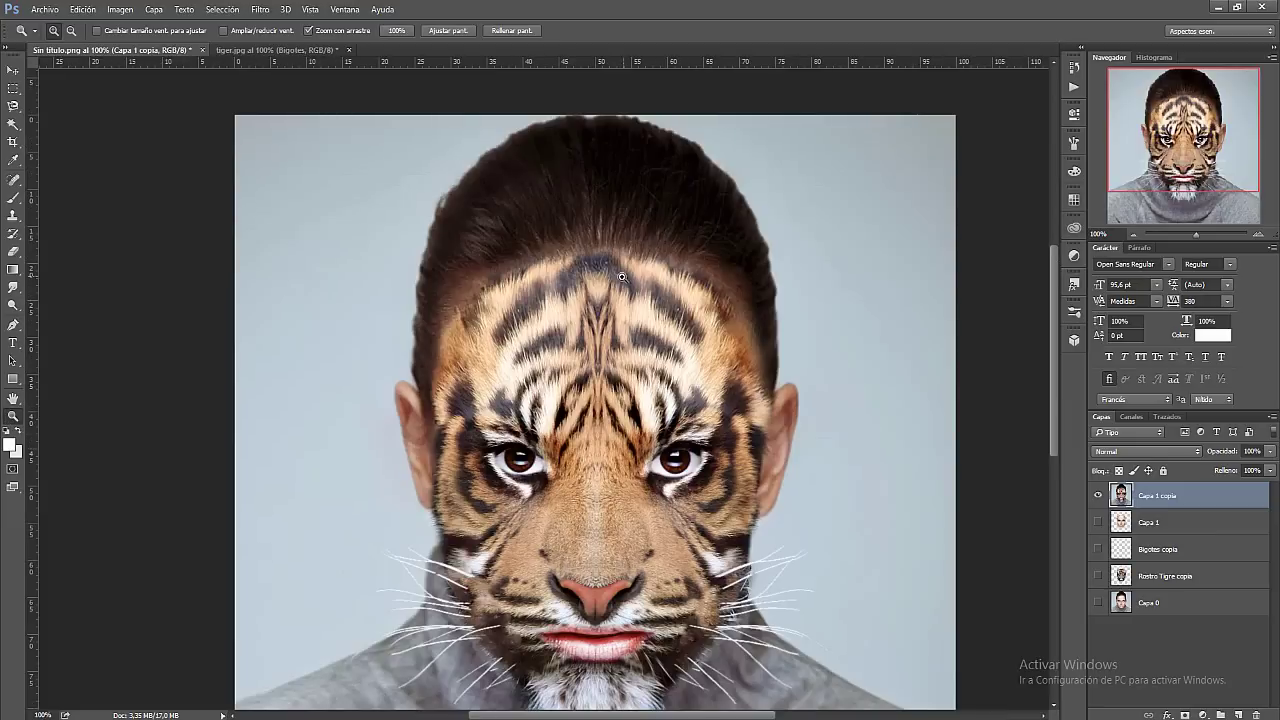
Add a Mapa de degradado adjustment layer using the black-to-white gradient preset
drag(1182, 140, 1183, 149)
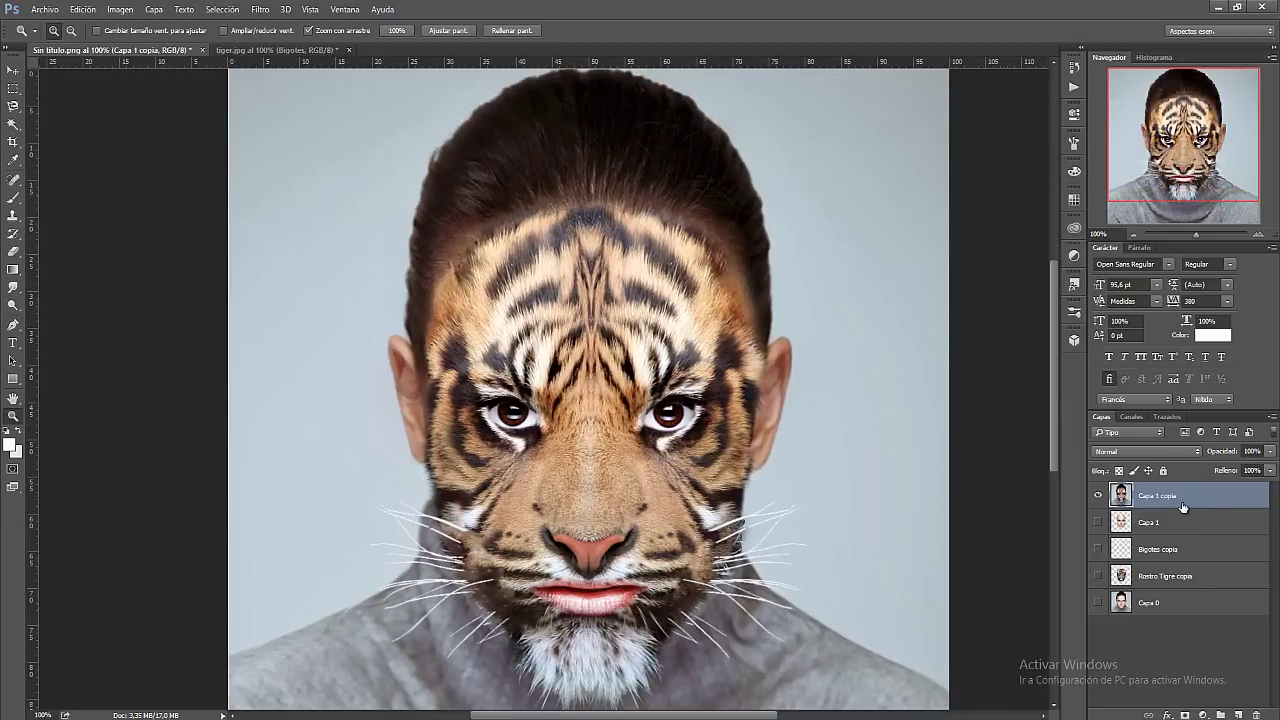
click(1204, 715)
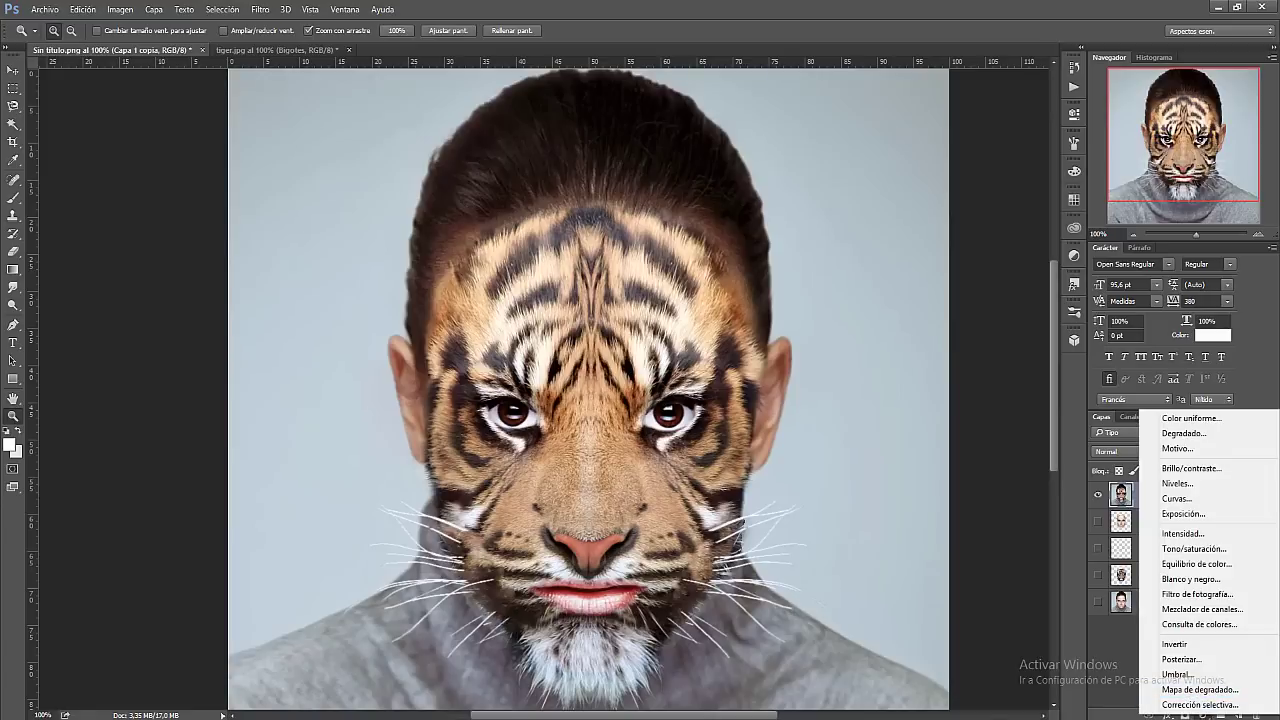
click(1199, 690)
click(1204, 715)
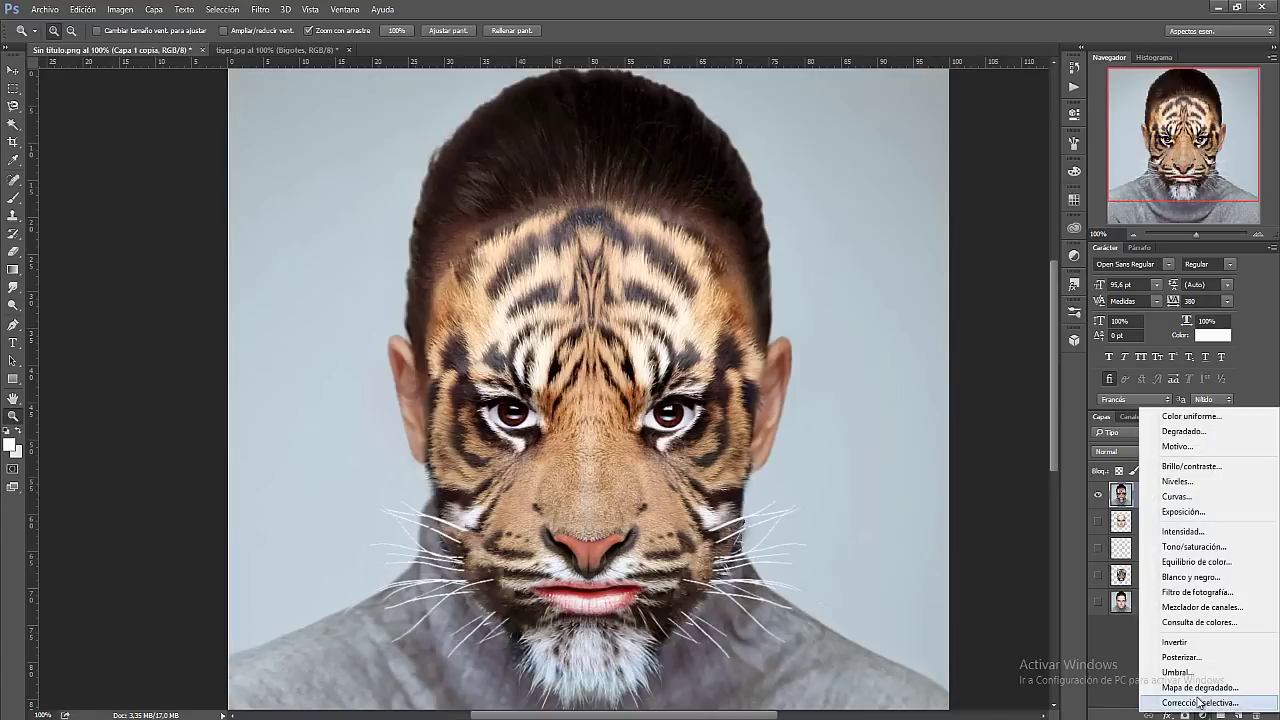
click(1195, 690)
click(1038, 150)
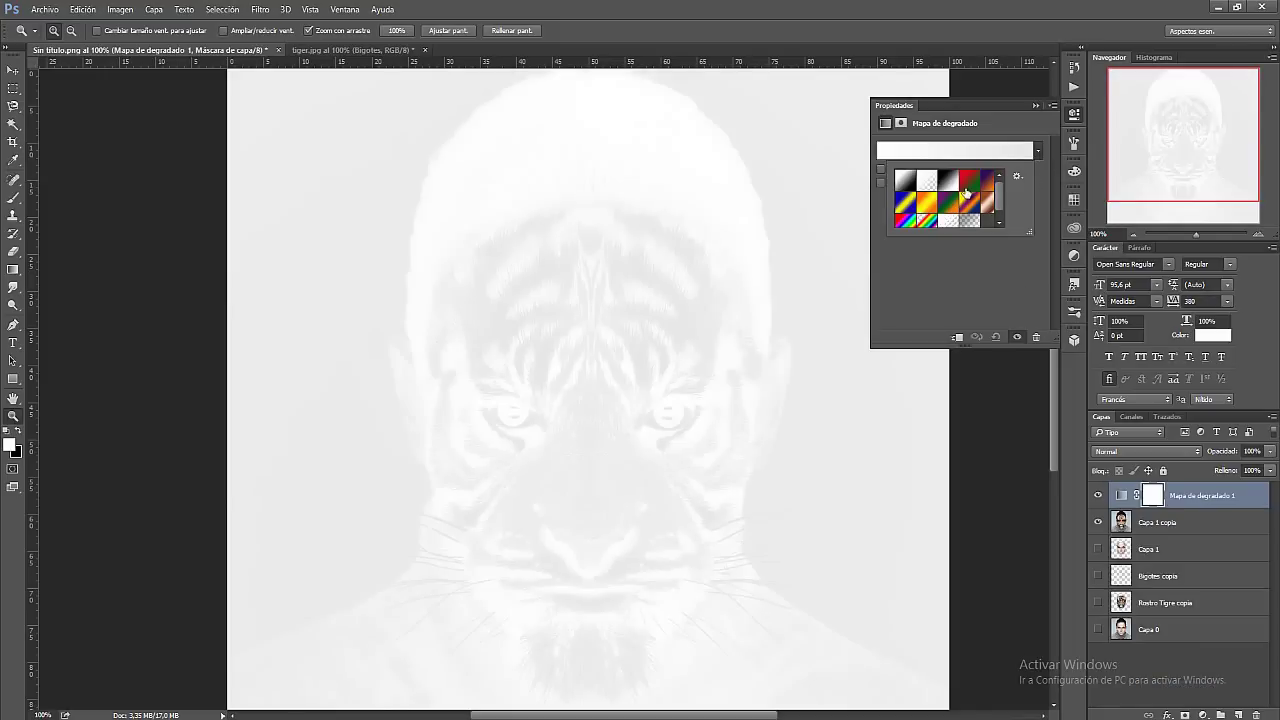
click(968, 186)
click(1038, 105)
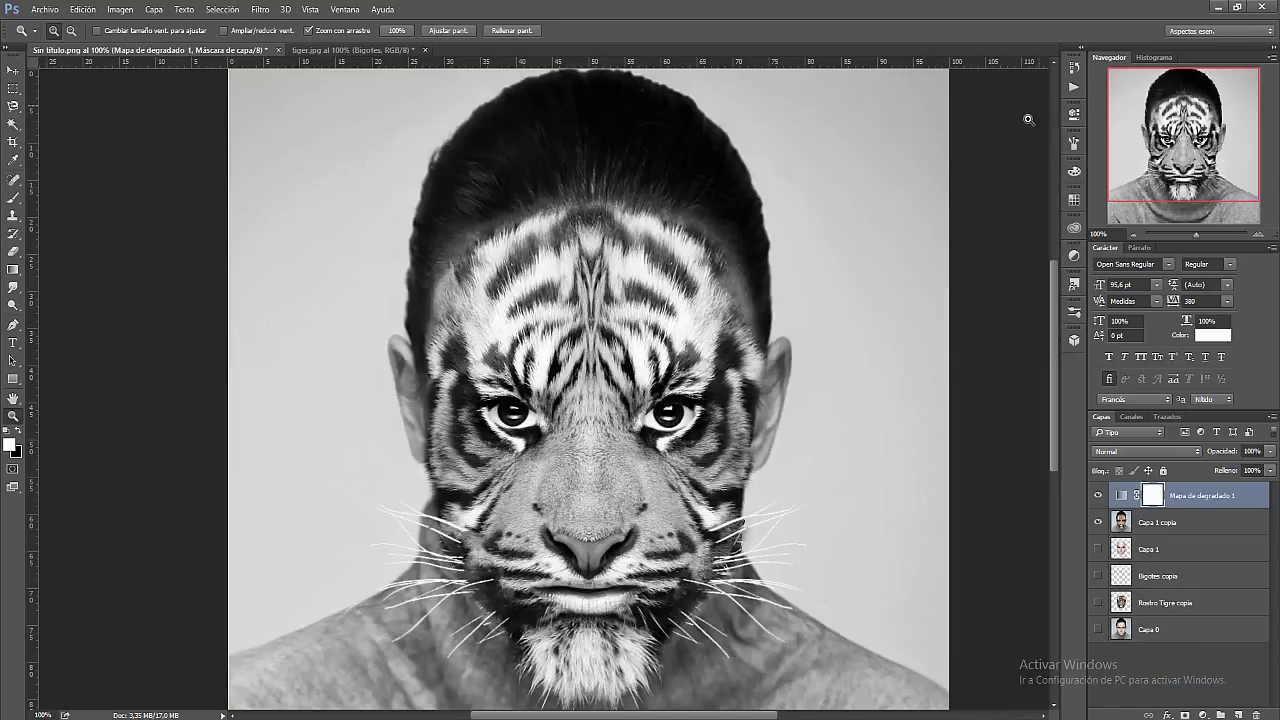
Blend the gradient map in Multiplicar mode at 34% opacity
click(1130, 451)
click(1118, 487)
key(Down)
key(Up)
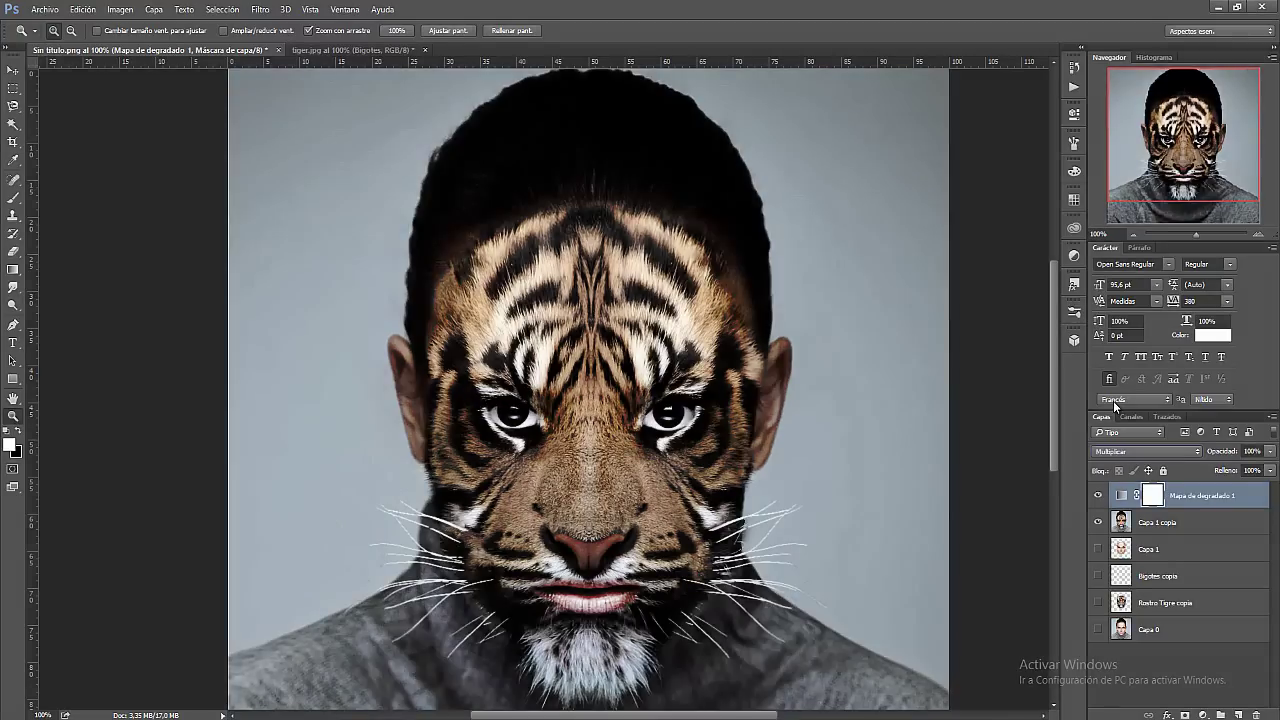
key(Down)
key(Up)
key(Down)
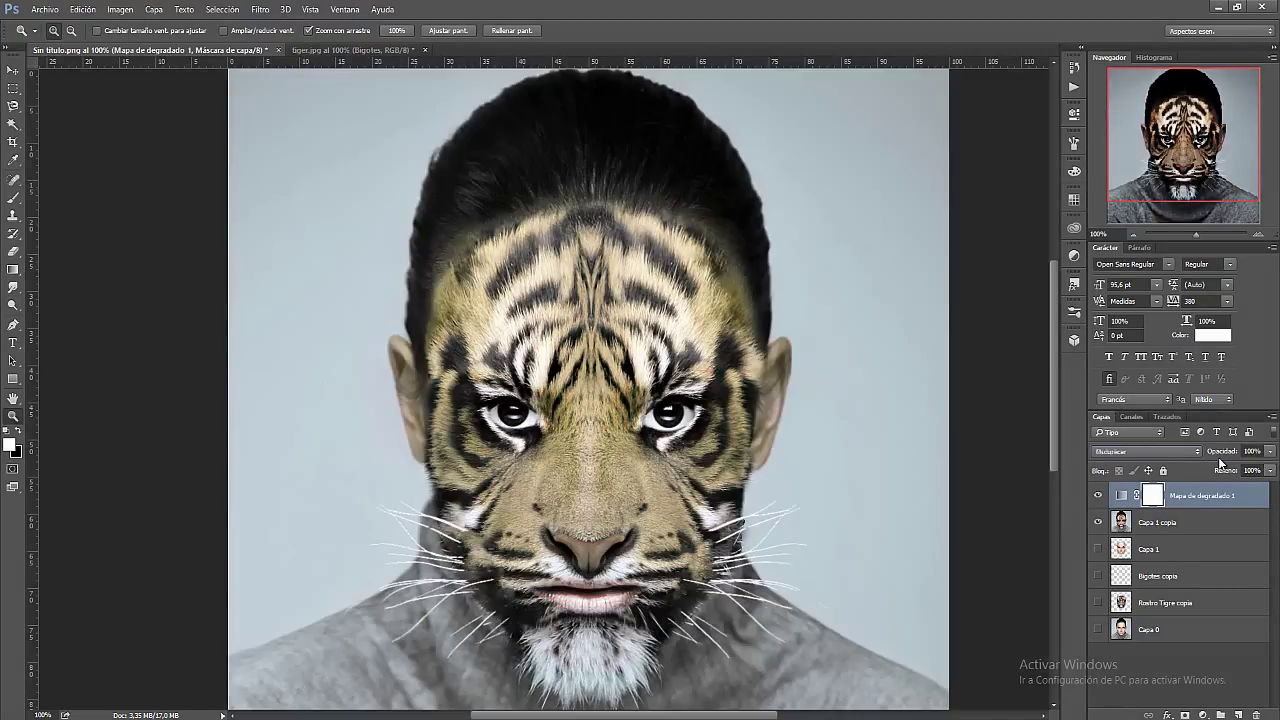
key(Up)
click(1271, 455)
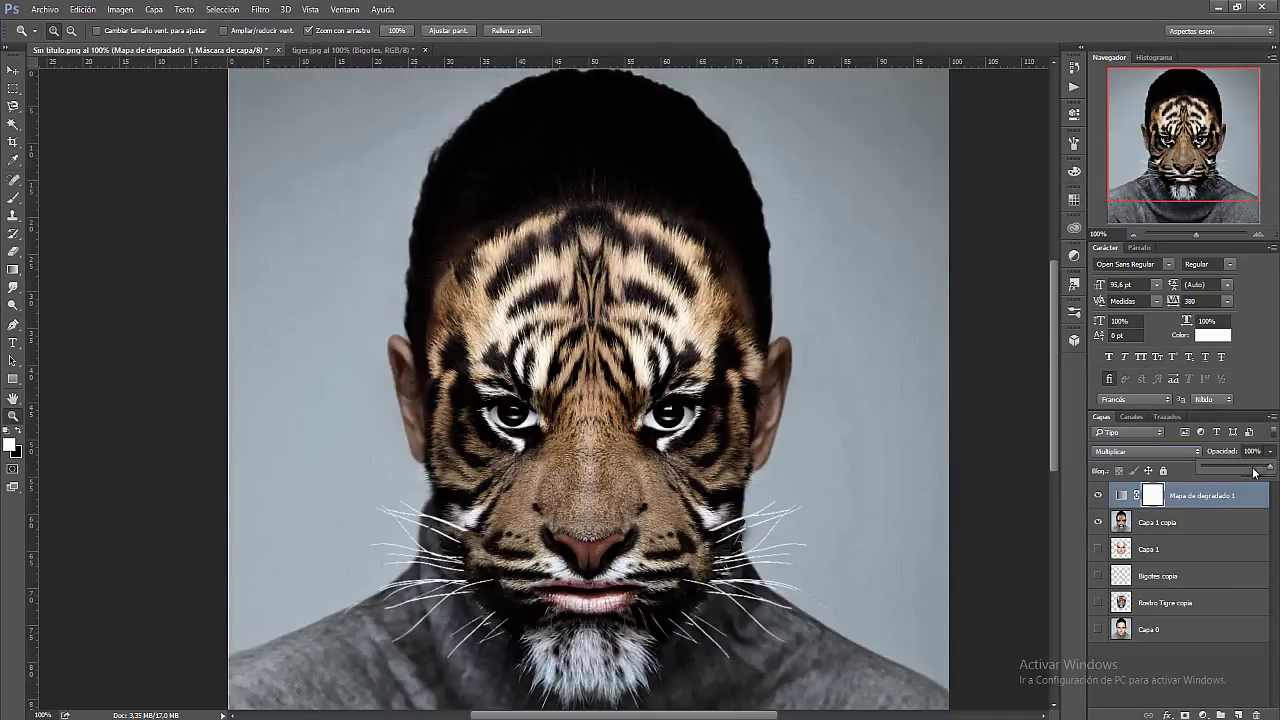
drag(1192, 467, 1216, 477)
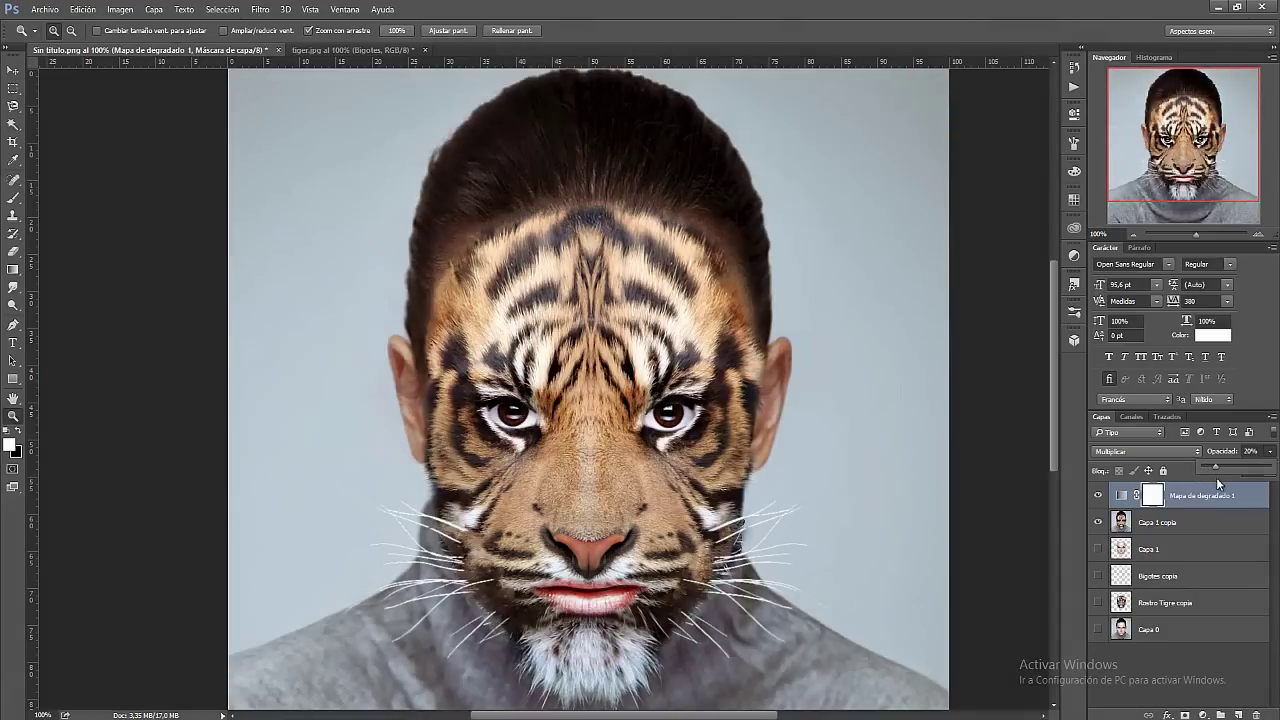
Add a second black-to-white Mapa de degradado blended in Luz suave
click(1203, 715)
click(1197, 689)
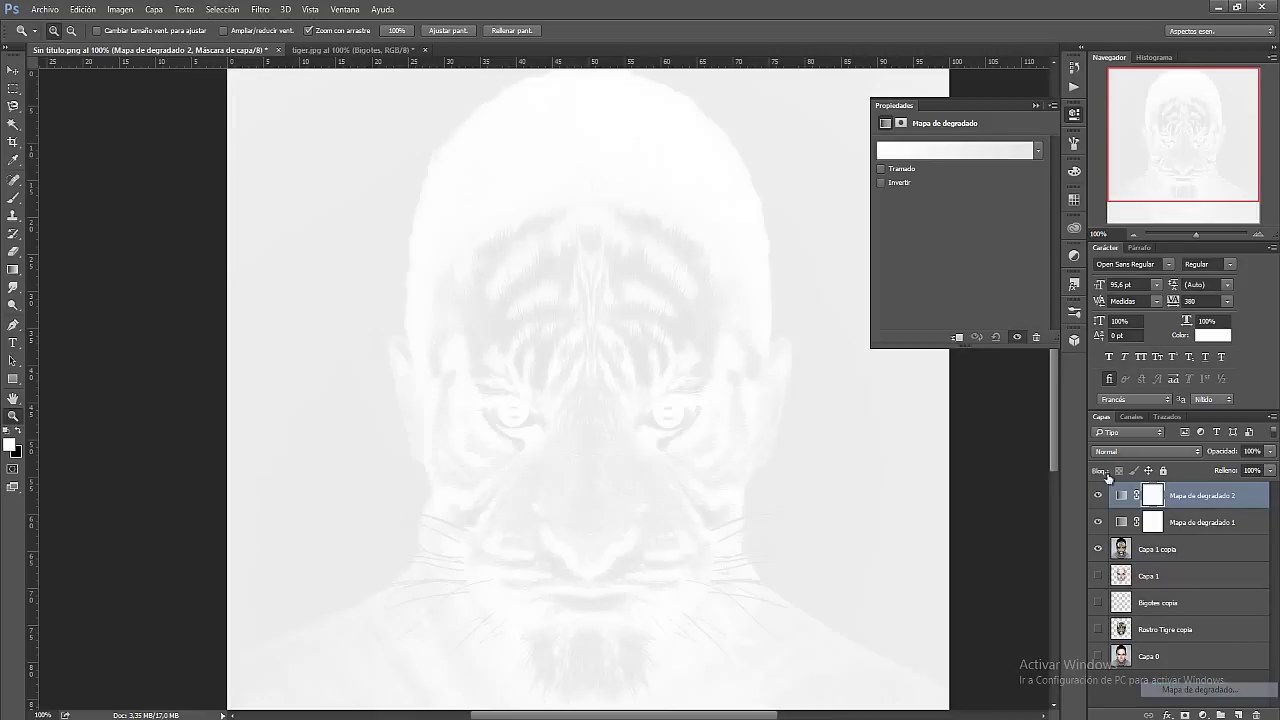
click(1038, 151)
click(948, 180)
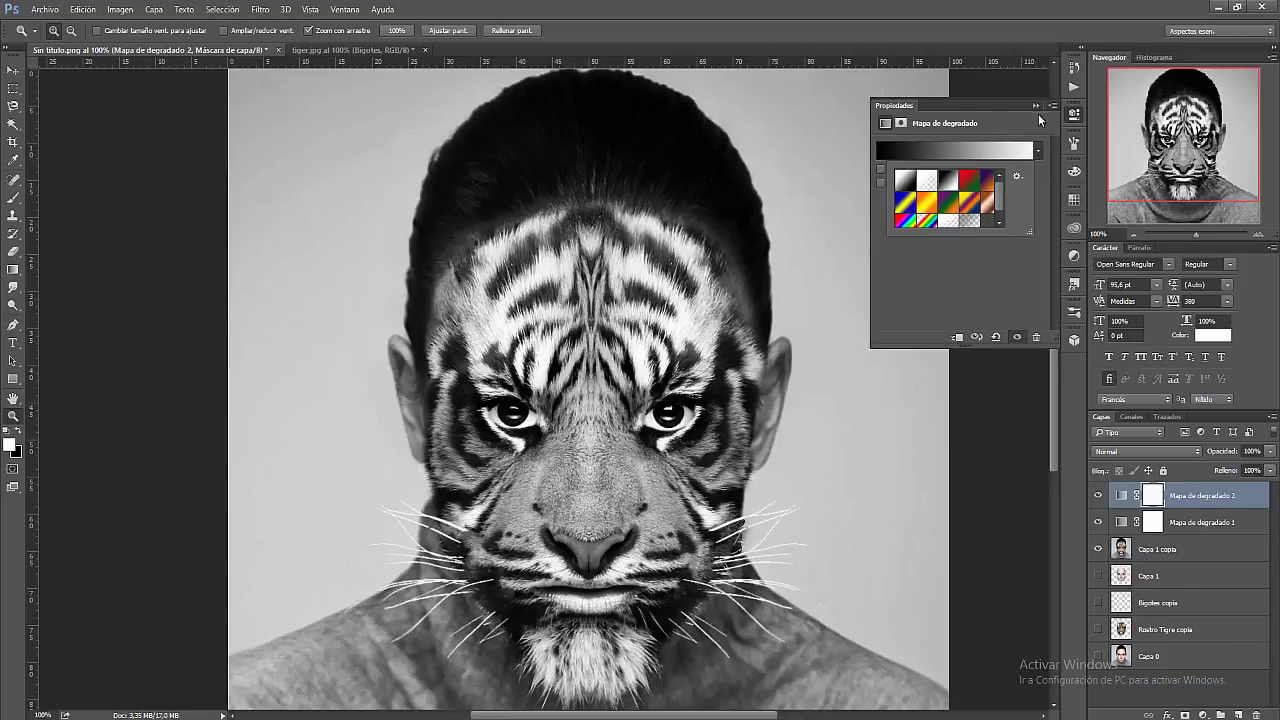
click(1036, 106)
click(1145, 451)
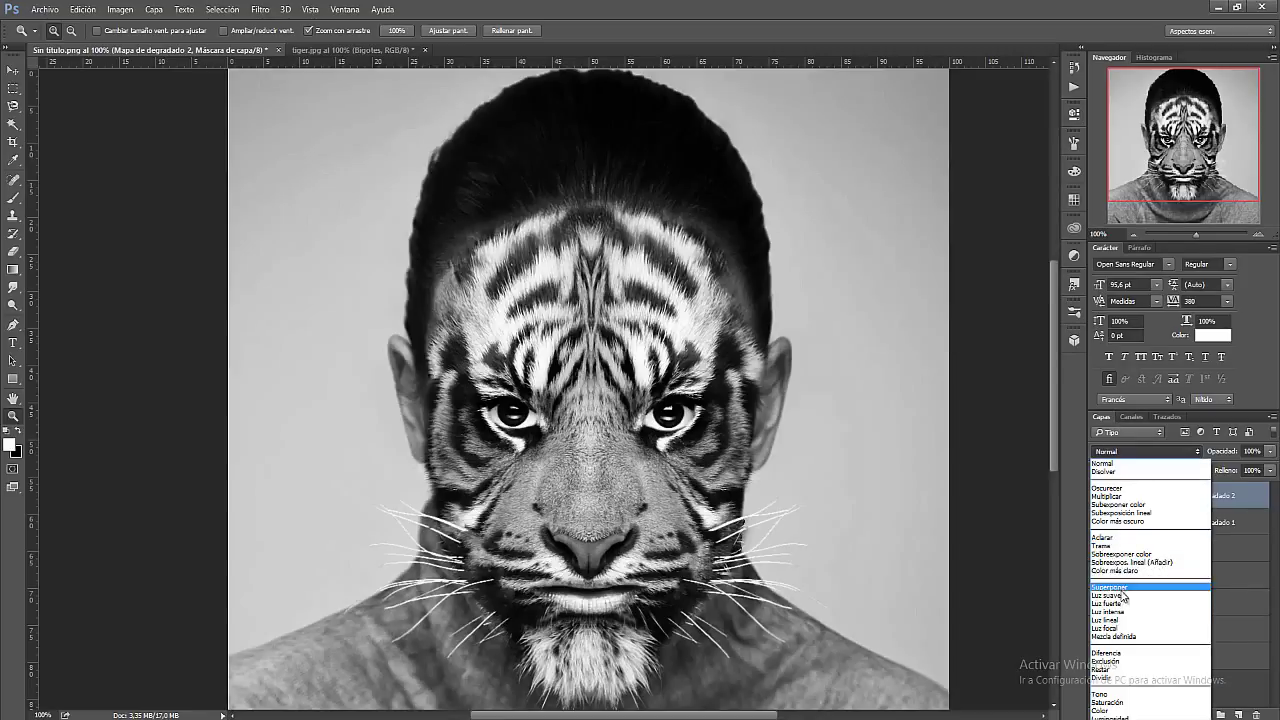
click(1140, 580)
Set the second gradient map to 50% opacity and lower Mapa de degradado 1 to 19%
click(1269, 451)
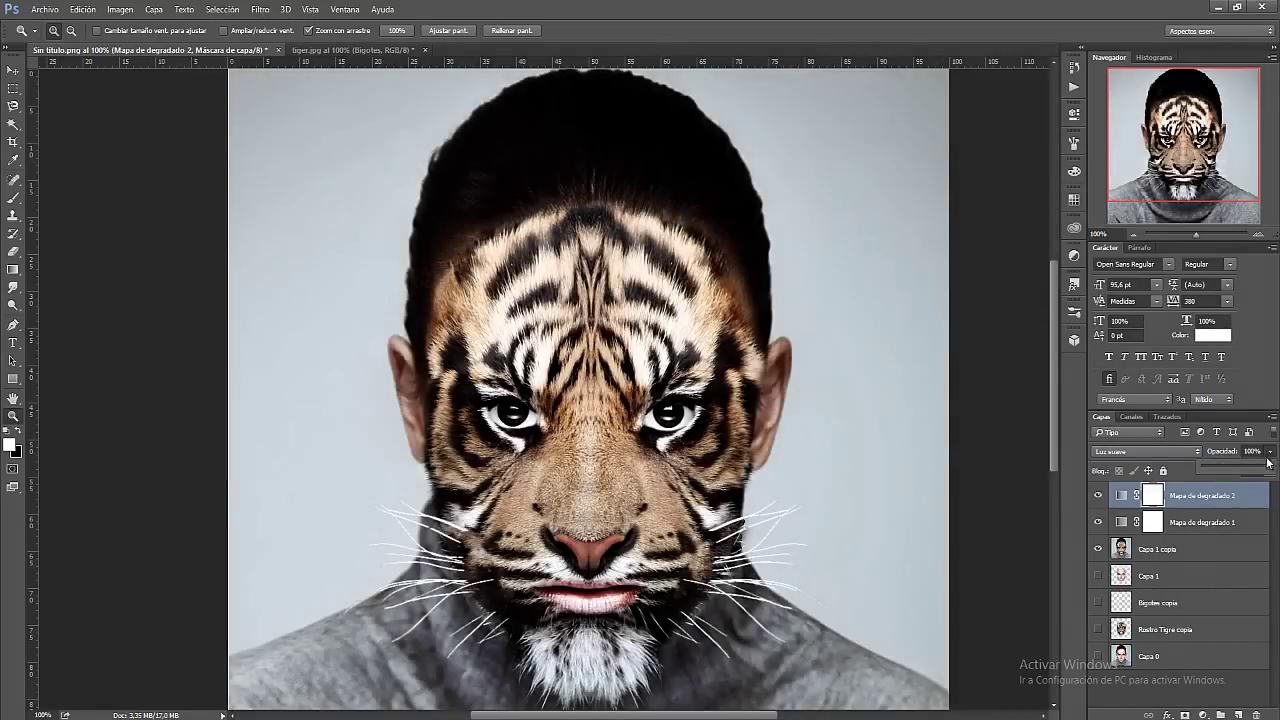
drag(1270, 467, 1162, 470)
drag(1207, 473, 1216, 473)
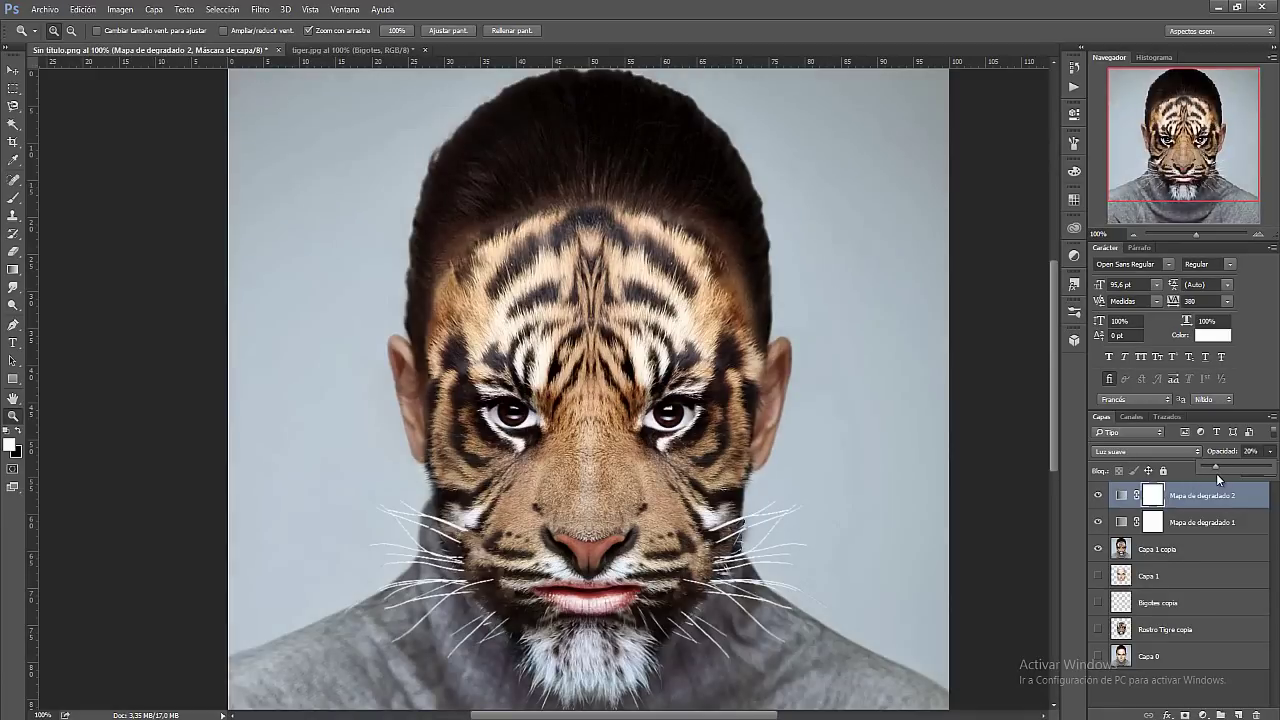
click(1098, 525)
click(1270, 451)
drag(1232, 473, 1242, 473)
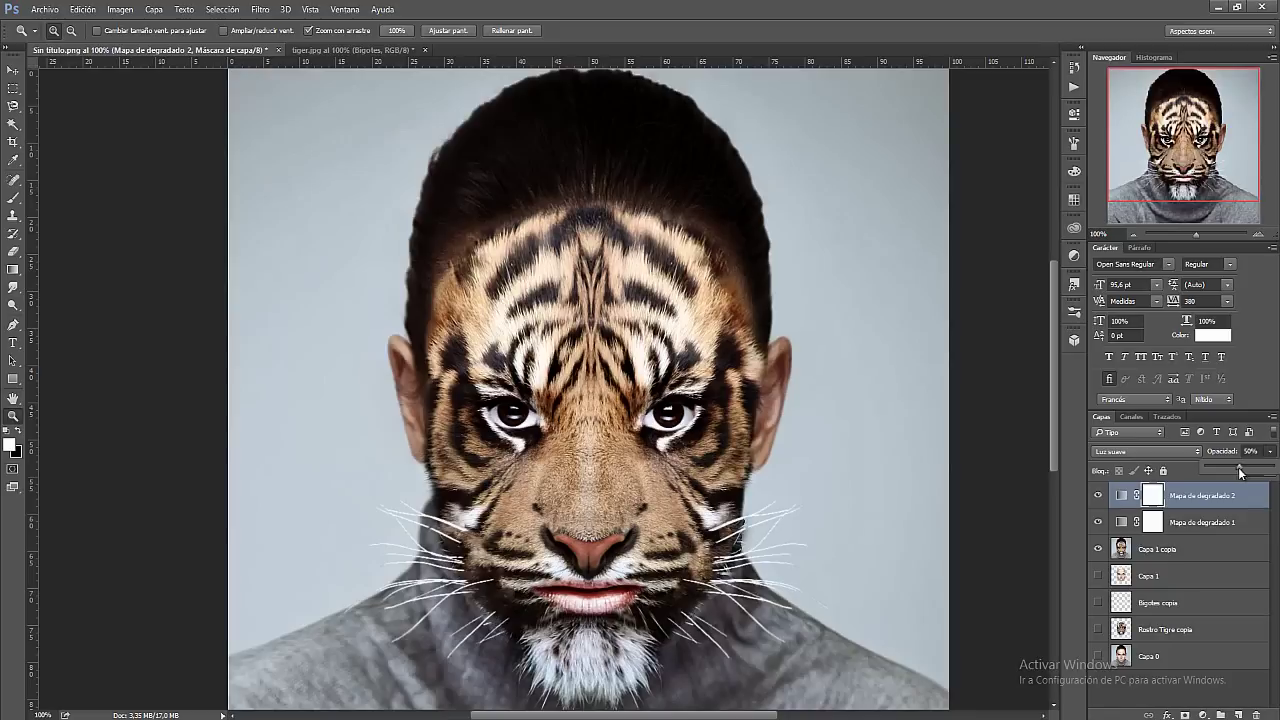
click(1214, 521)
click(1270, 451)
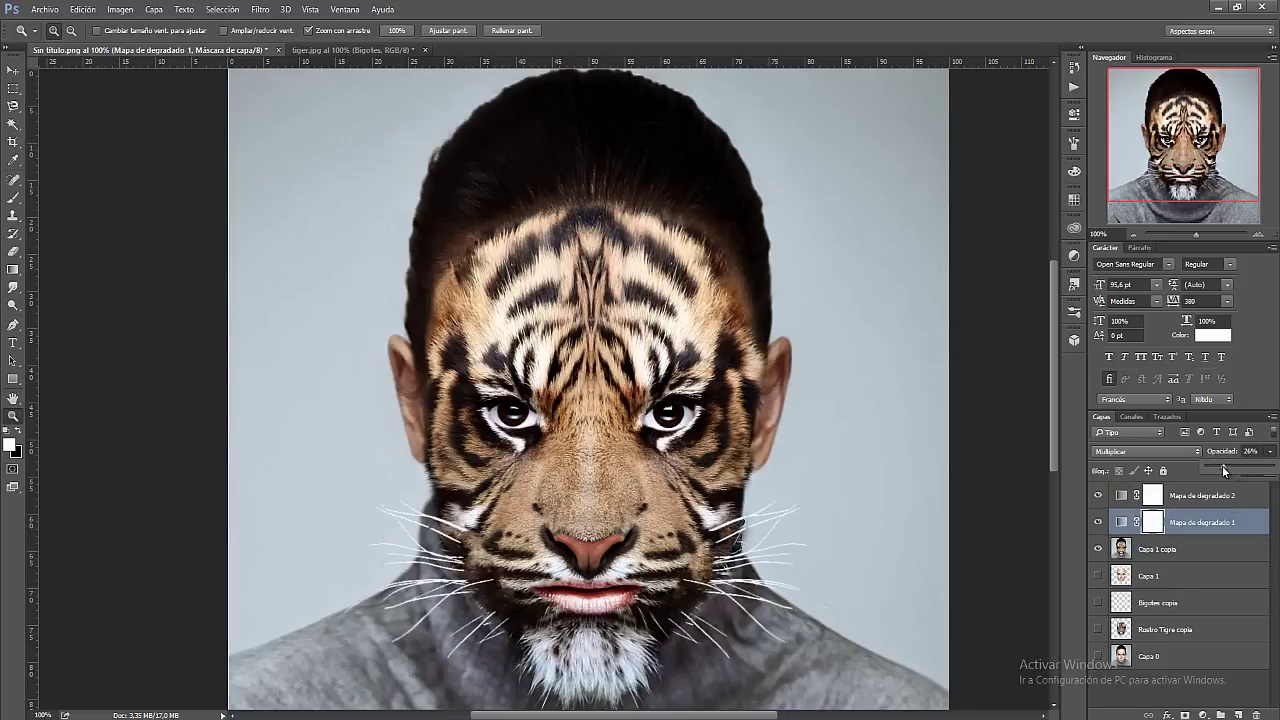
drag(1222, 465, 1220, 464)
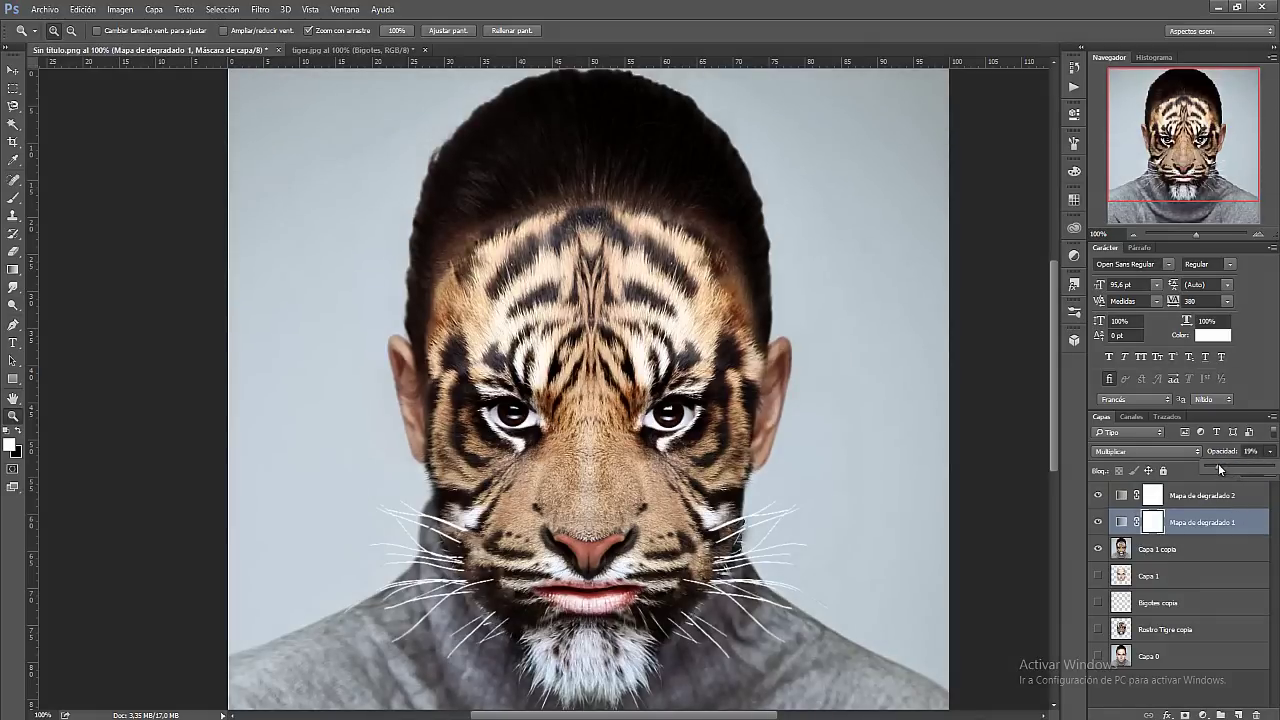
drag(1120, 163, 1125, 175)
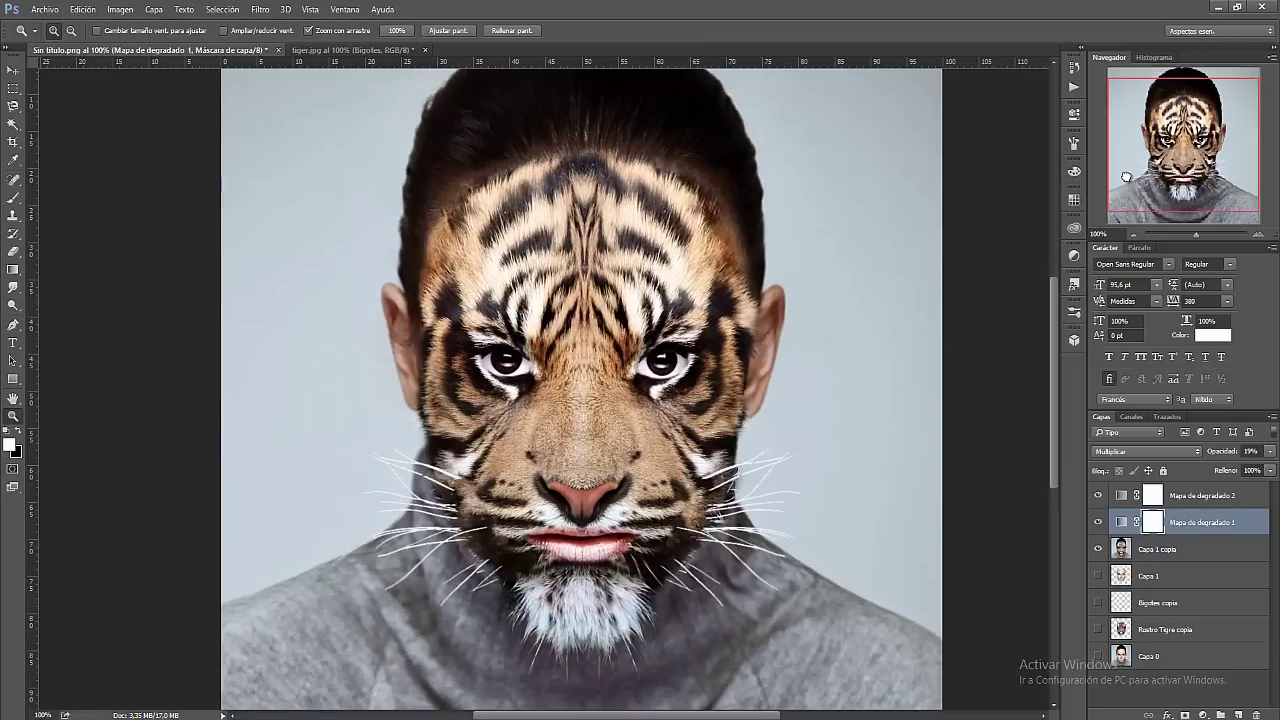
Add a third Mapa de degradado using the violet-to-orange gradient preset
click(1201, 714)
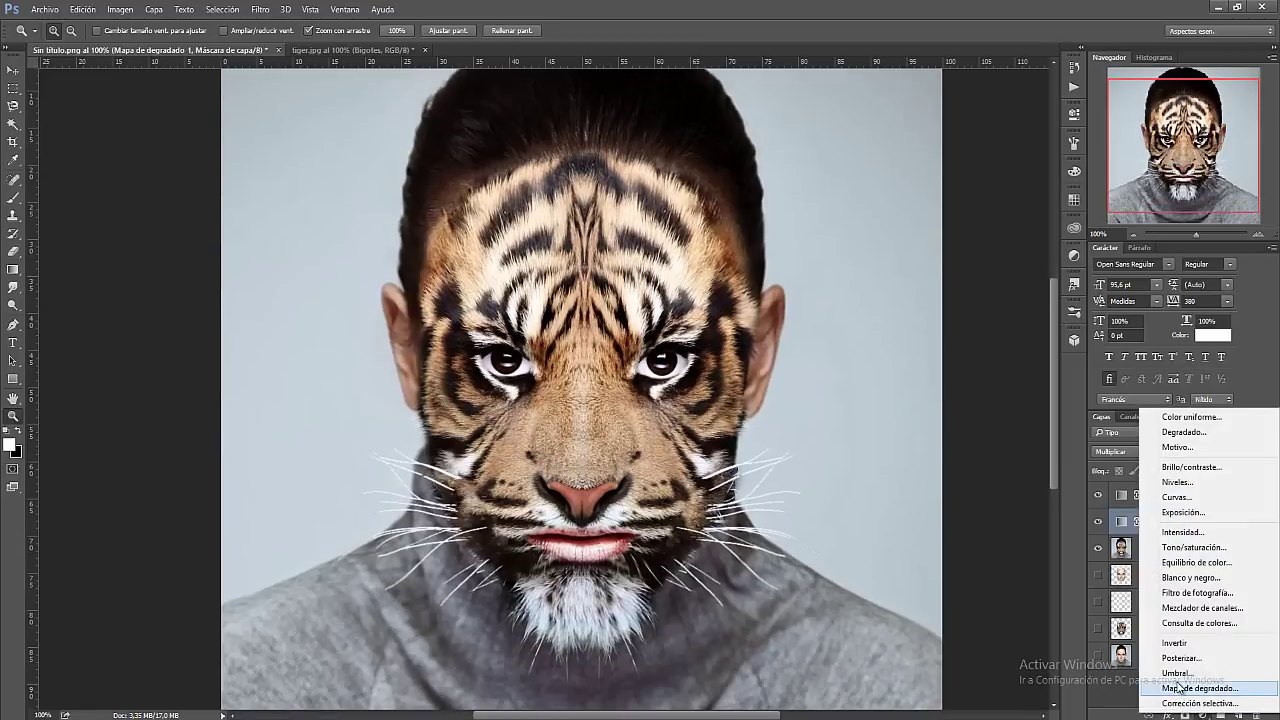
click(1198, 688)
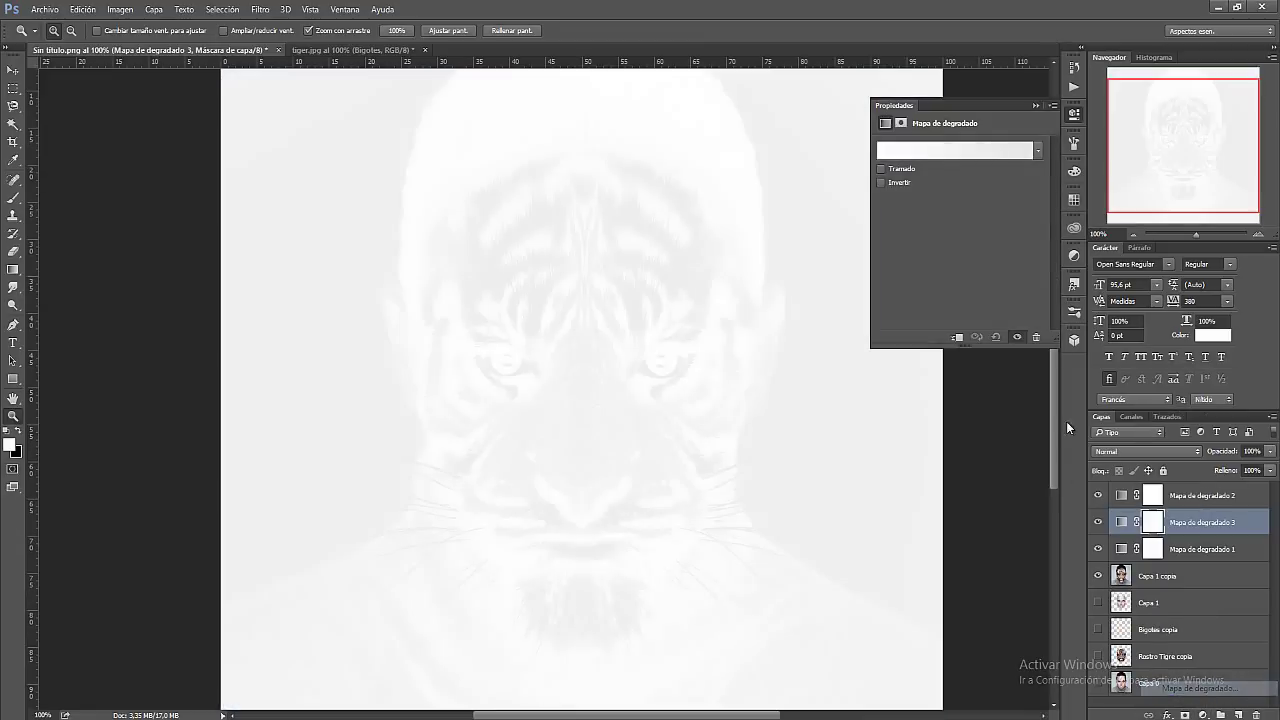
click(1037, 150)
click(988, 181)
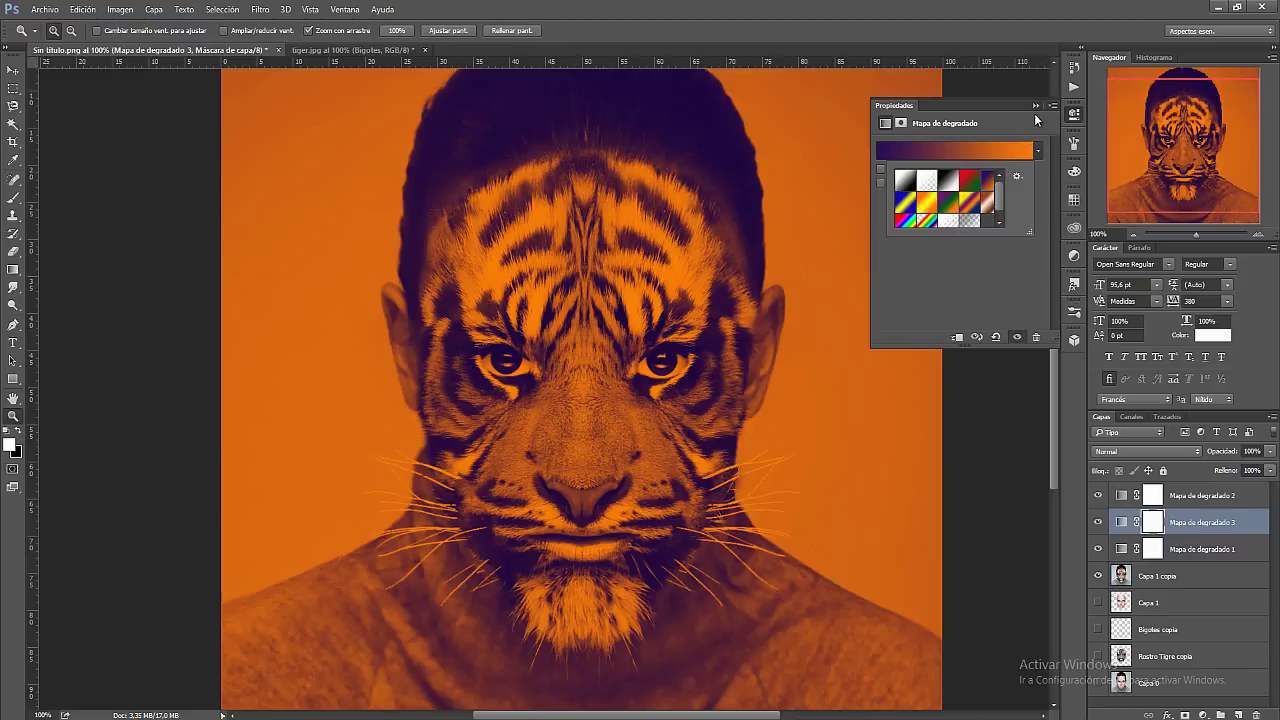
click(1034, 110)
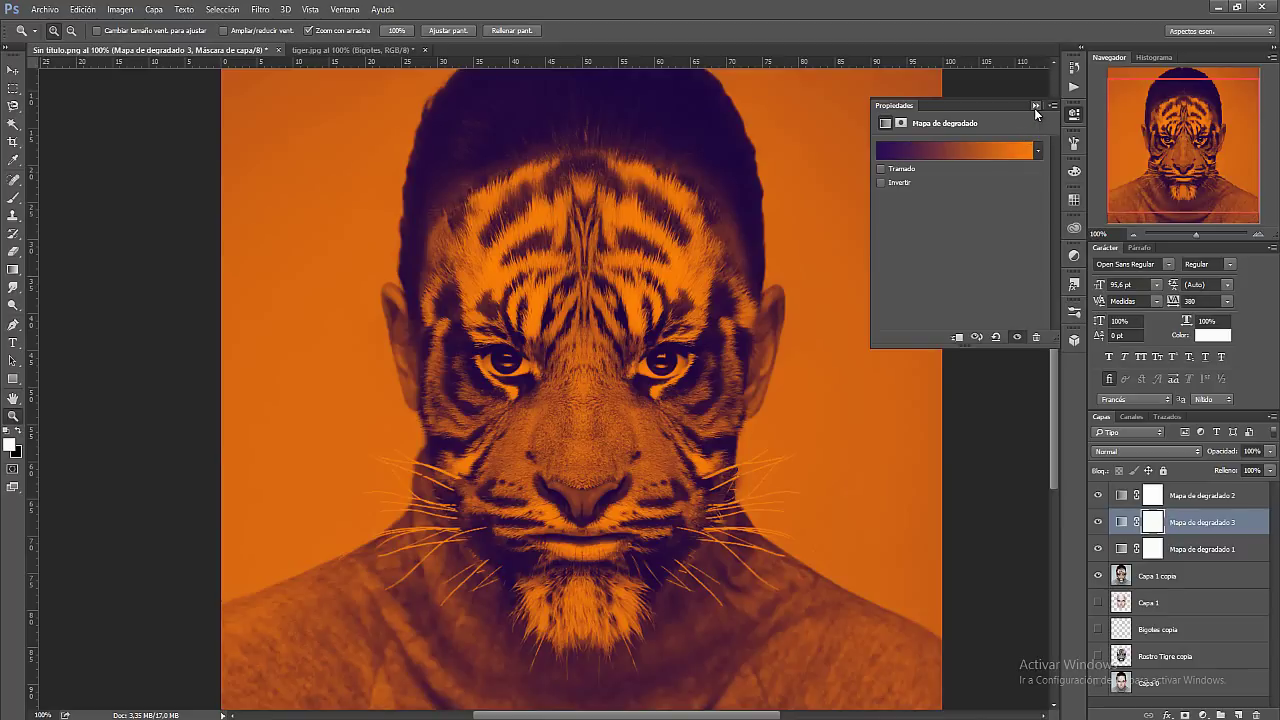
Blend the violet-to-orange gradient map in Aclarar mode at 46% opacity
click(1133, 451)
click(1140, 488)
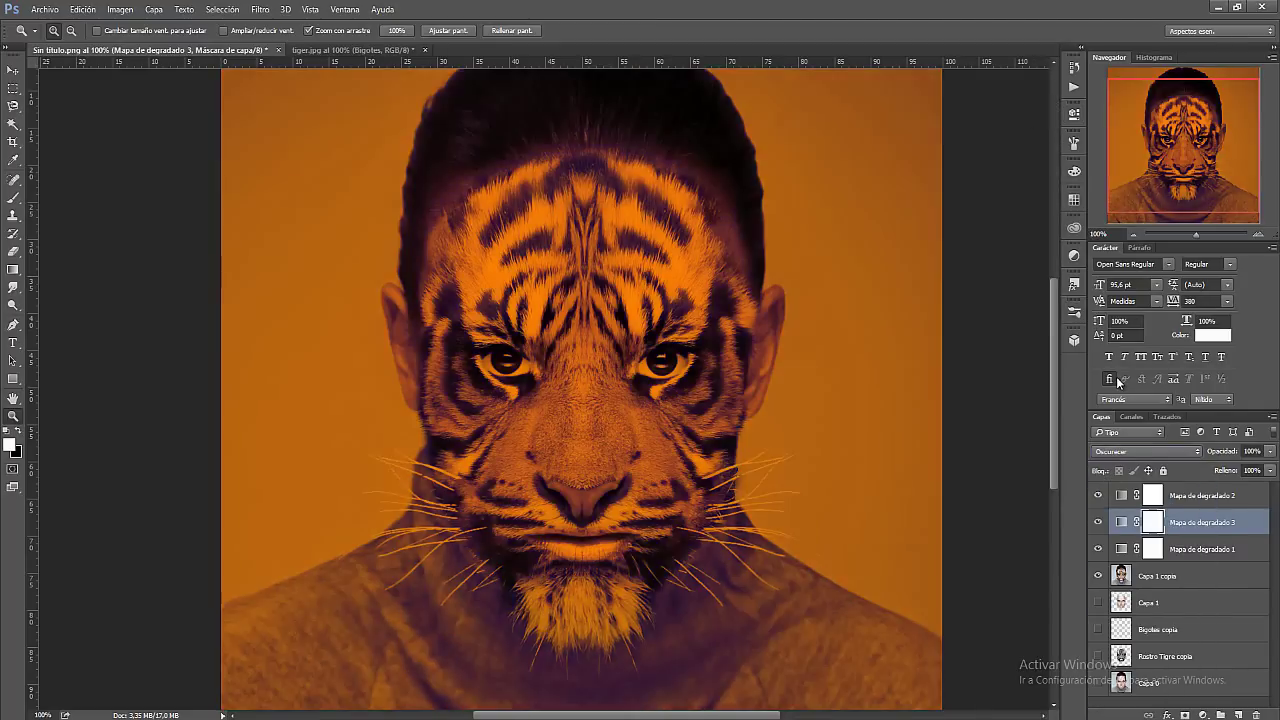
key(Down)
key(Down)
key(Down)
key(Down)
key(Down)
key(Down)
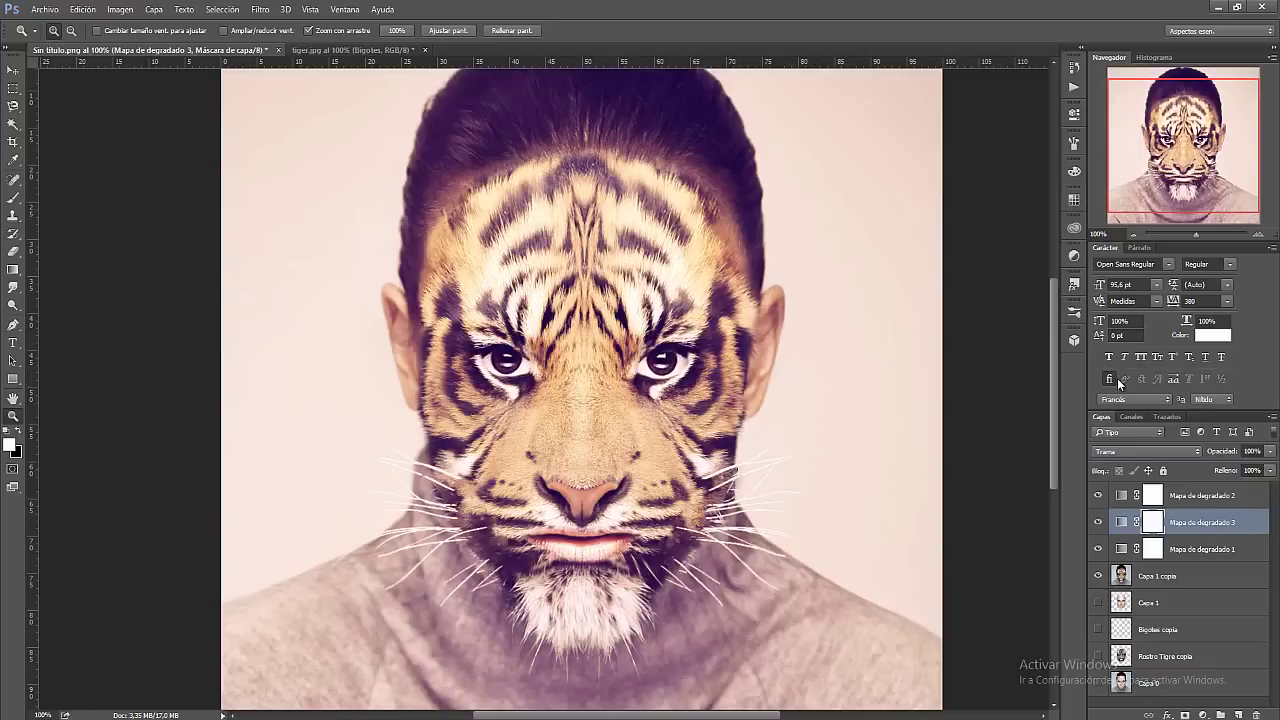
key(Down)
key(Up)
key(Up)
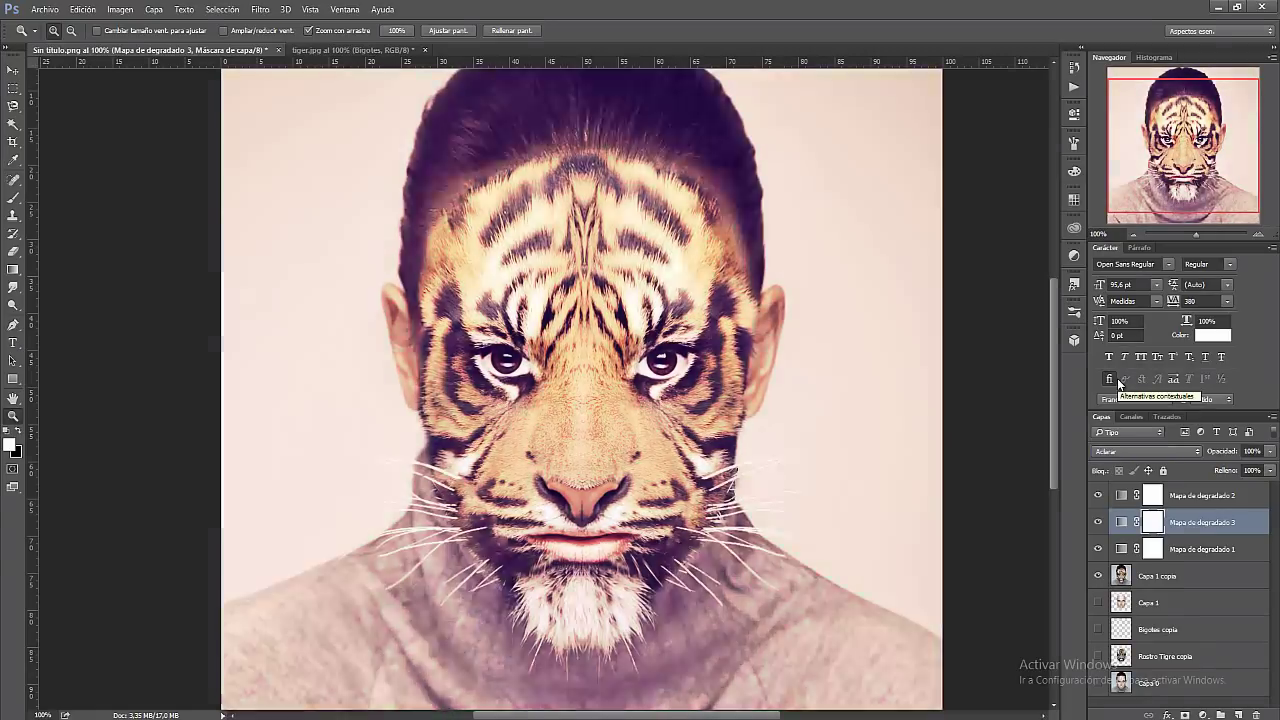
key(Up)
key(Down)
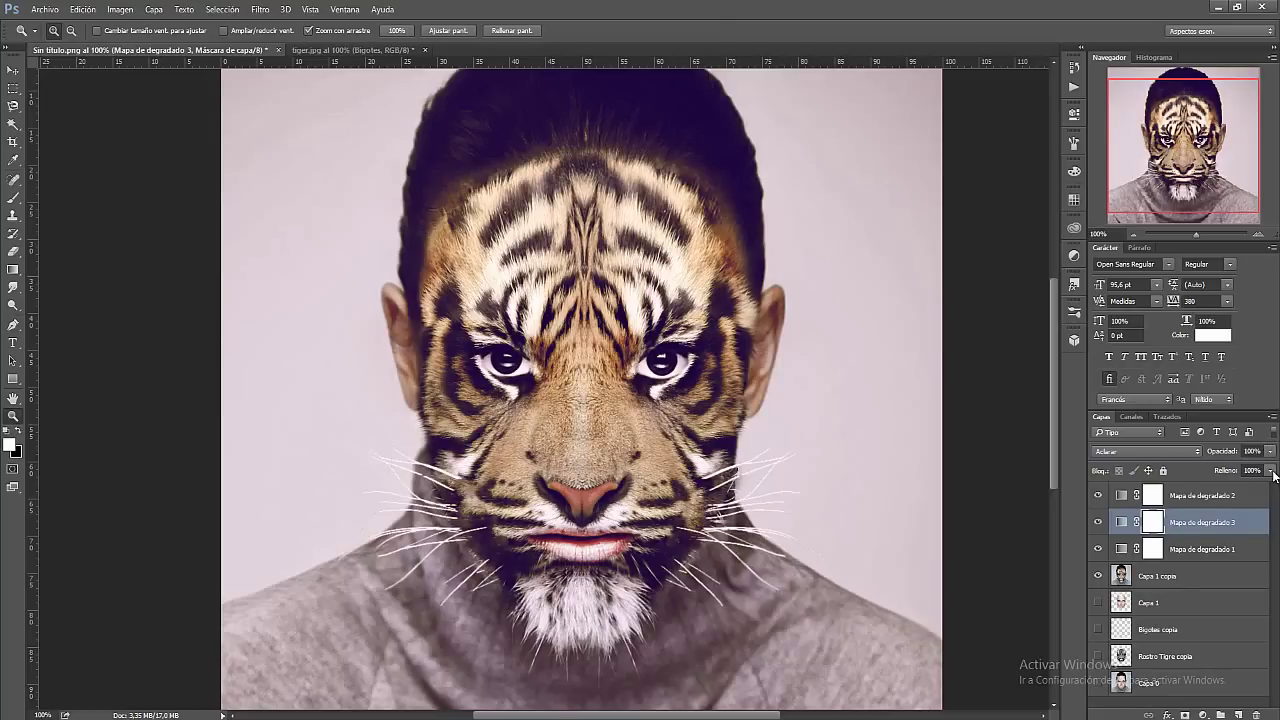
click(1270, 451)
drag(1266, 466, 1189, 470)
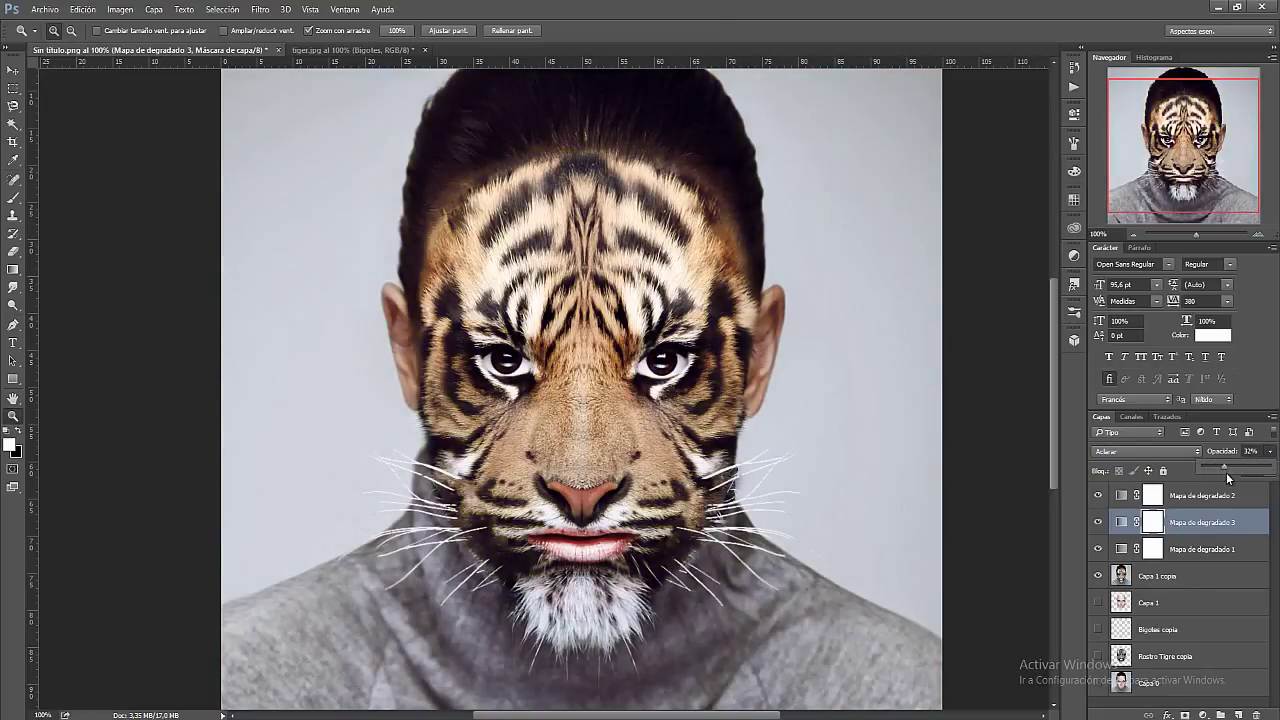
drag(1226, 472, 1232, 470)
mouse_move(1192, 197)
mouse_down()
mouse_move(1170, 187)
mouse_move(1190, 197)
mouse_up()
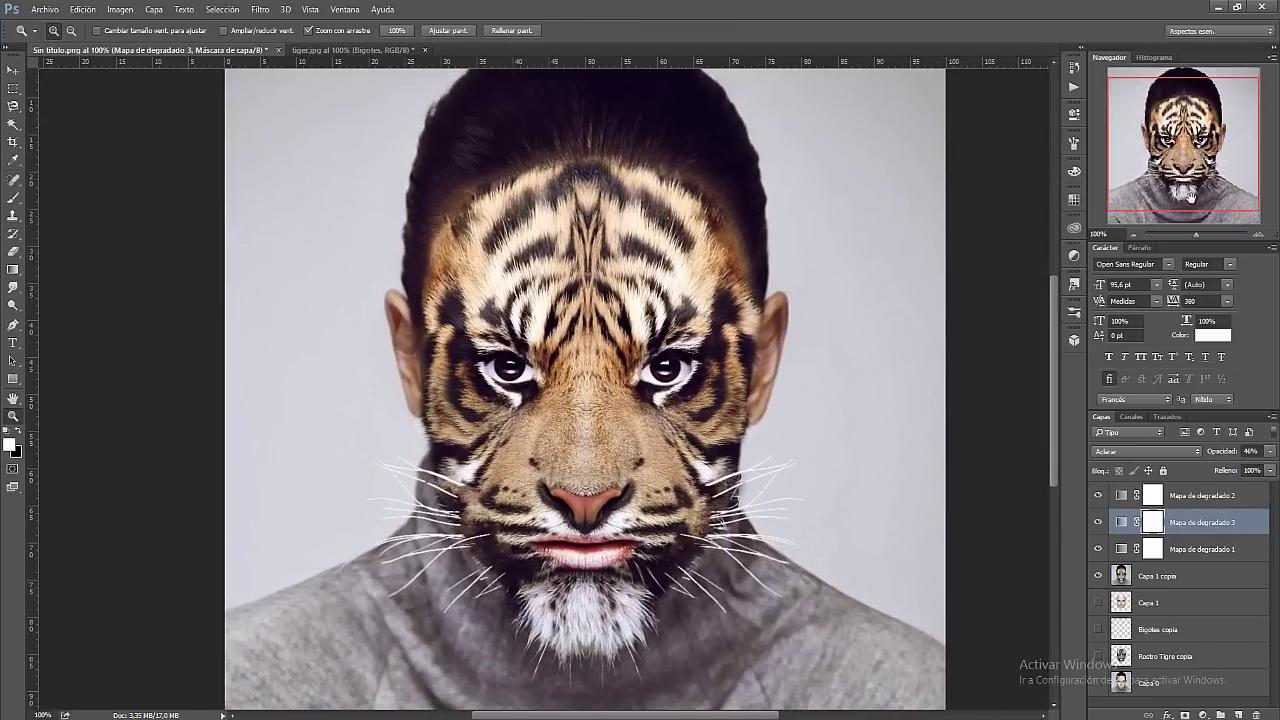
click(1200, 495)
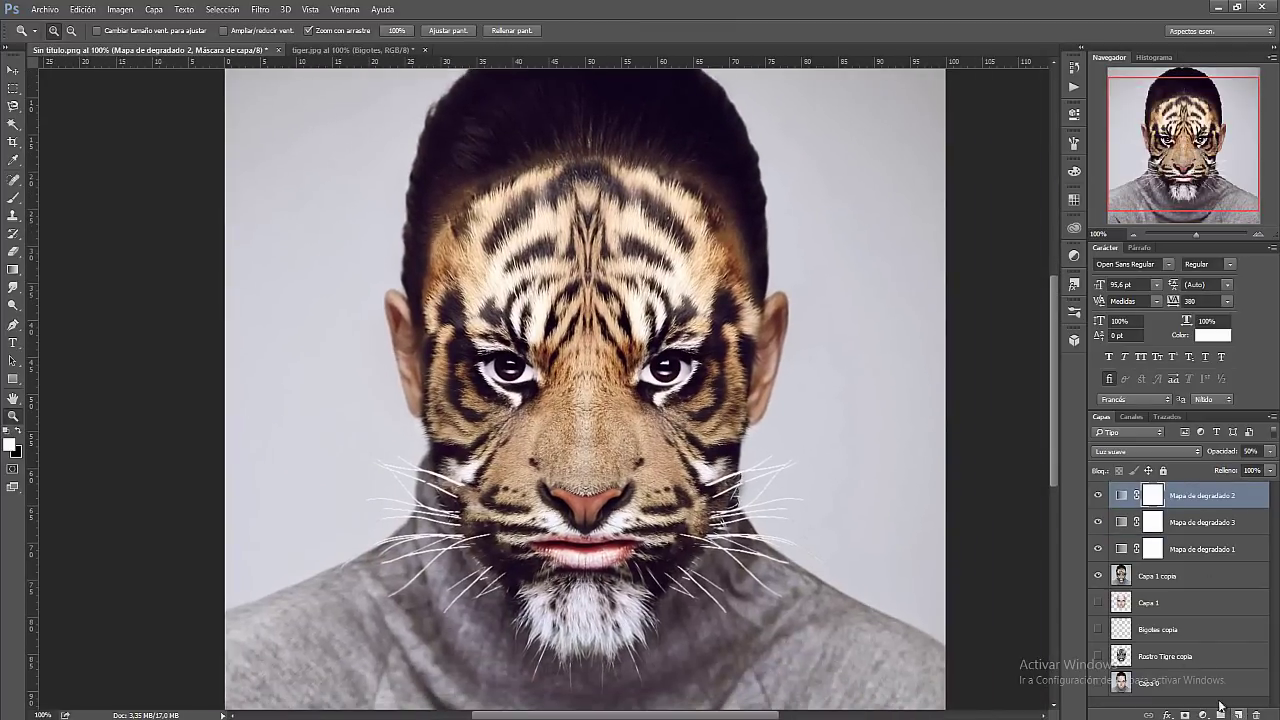
double_click(1158, 576)
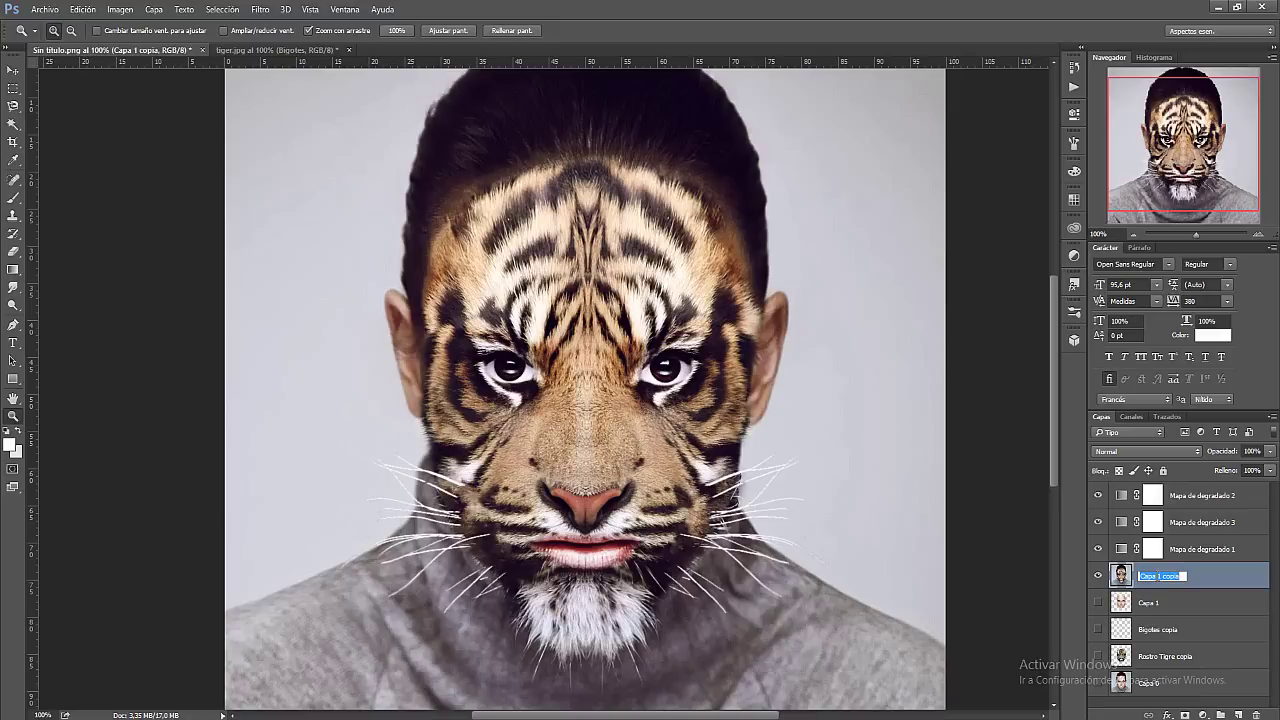
text(Terminada)
key(Return)
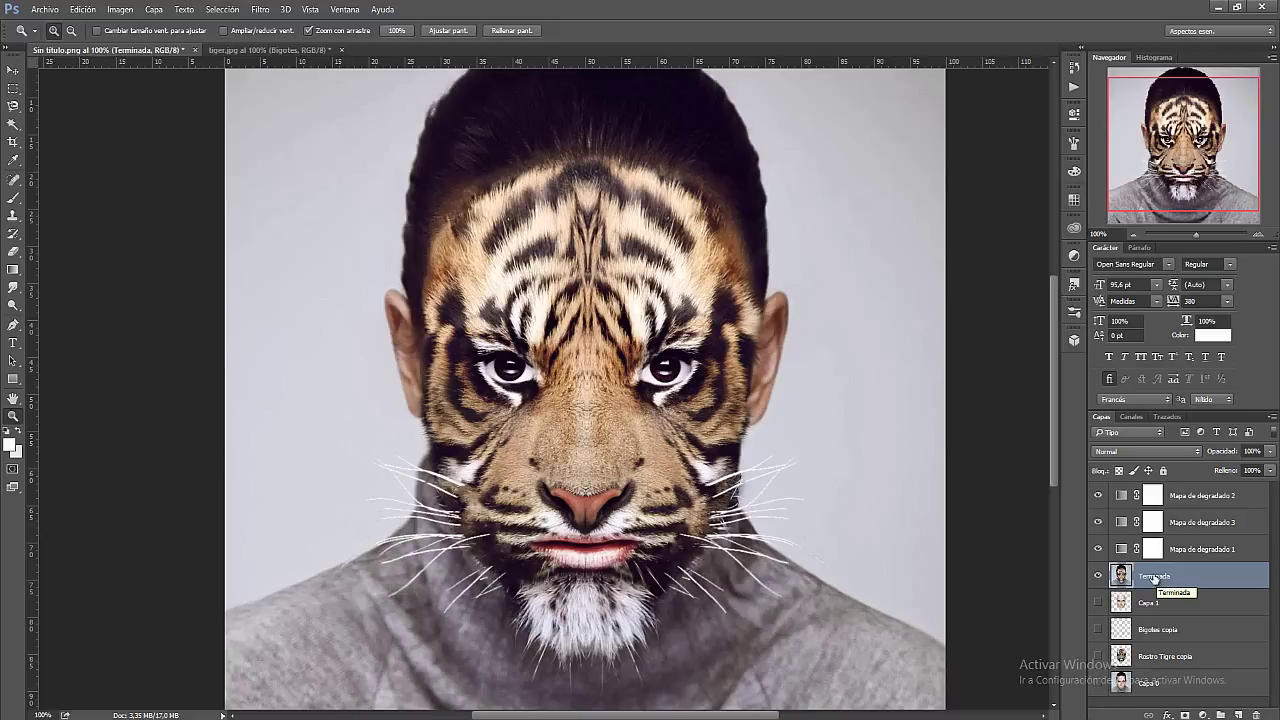
click(1097, 576)
click(1097, 576)
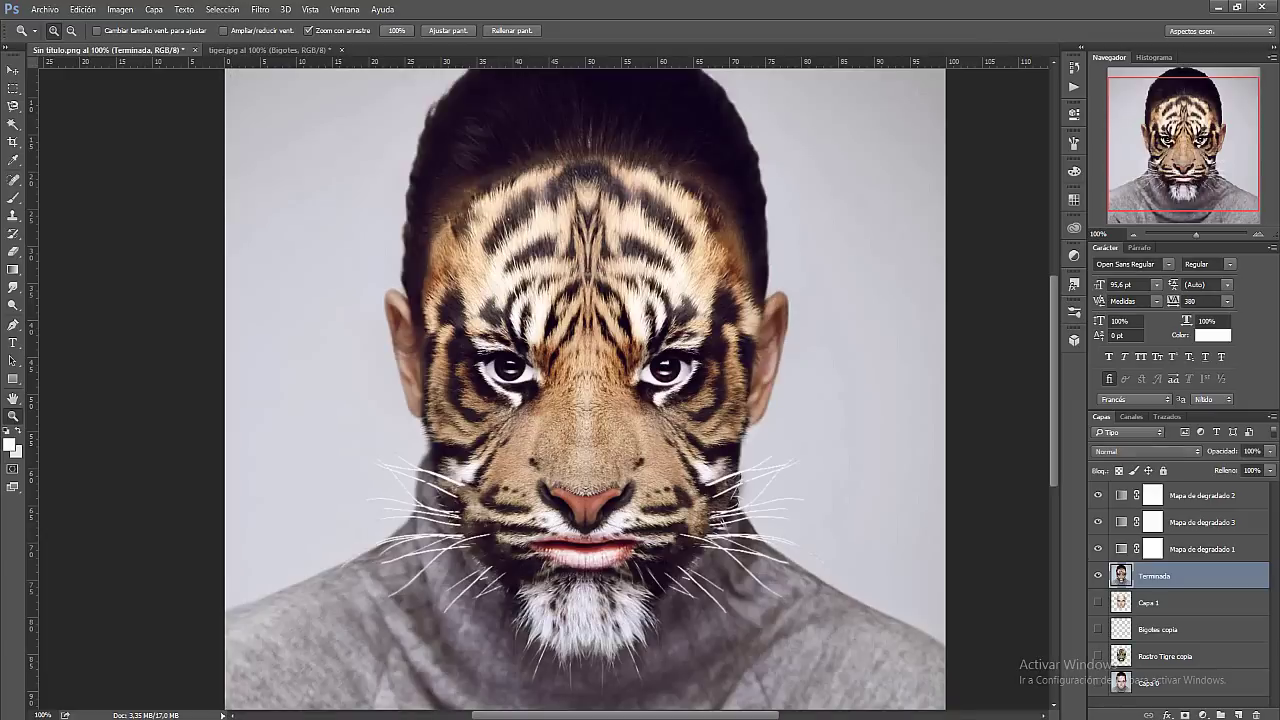
Apply Topaz DeNoise 5 with the JPEG - strong preset after previewing JPEG - moderate
click(262, 9)
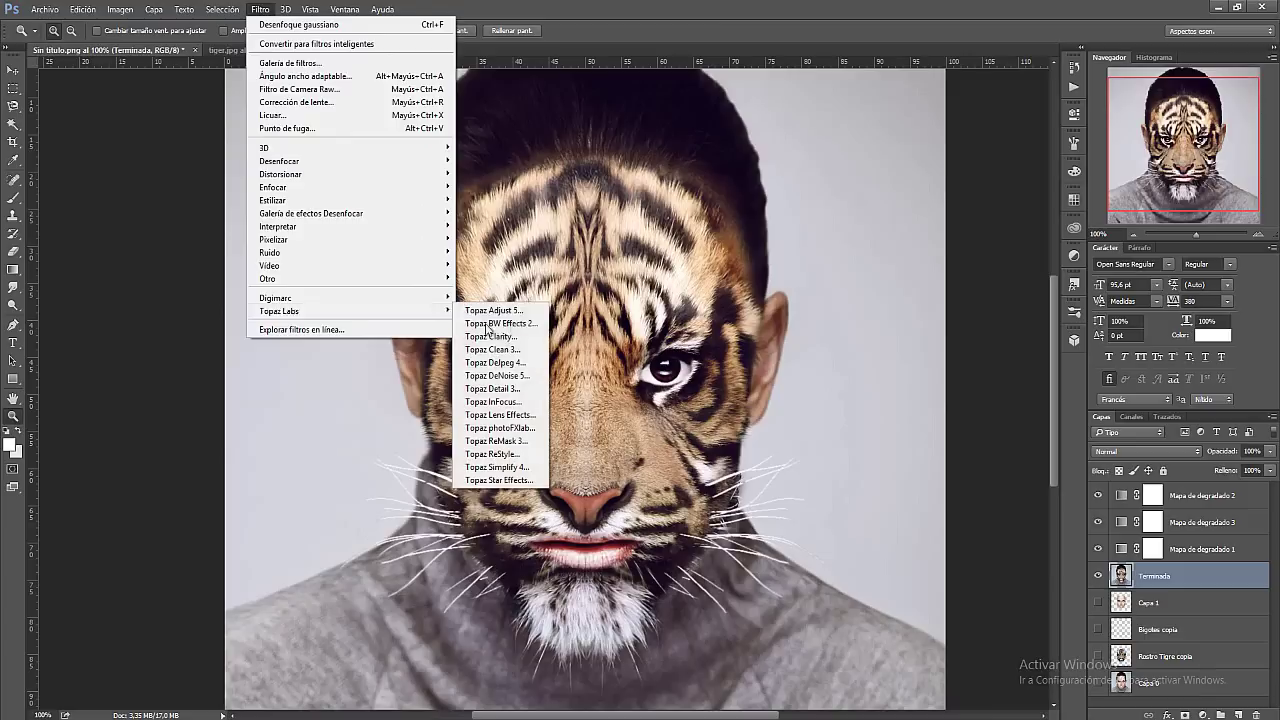
mouse_move(279, 311)
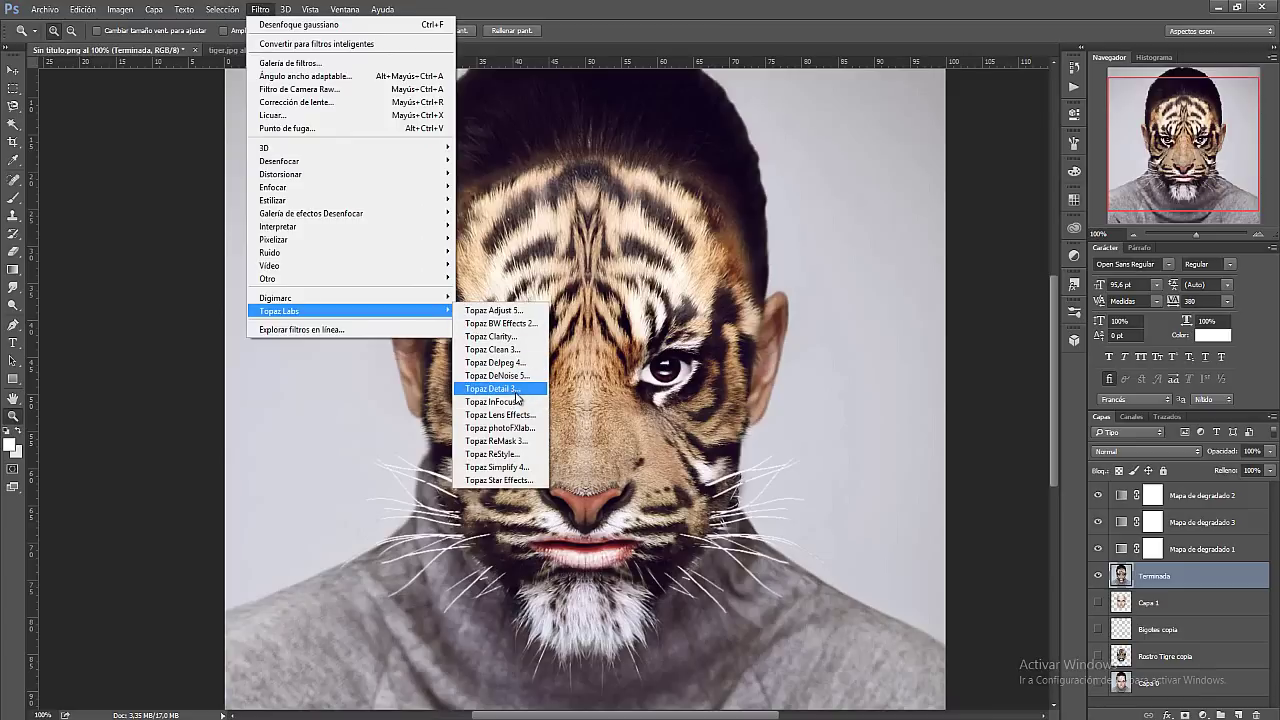
click(497, 375)
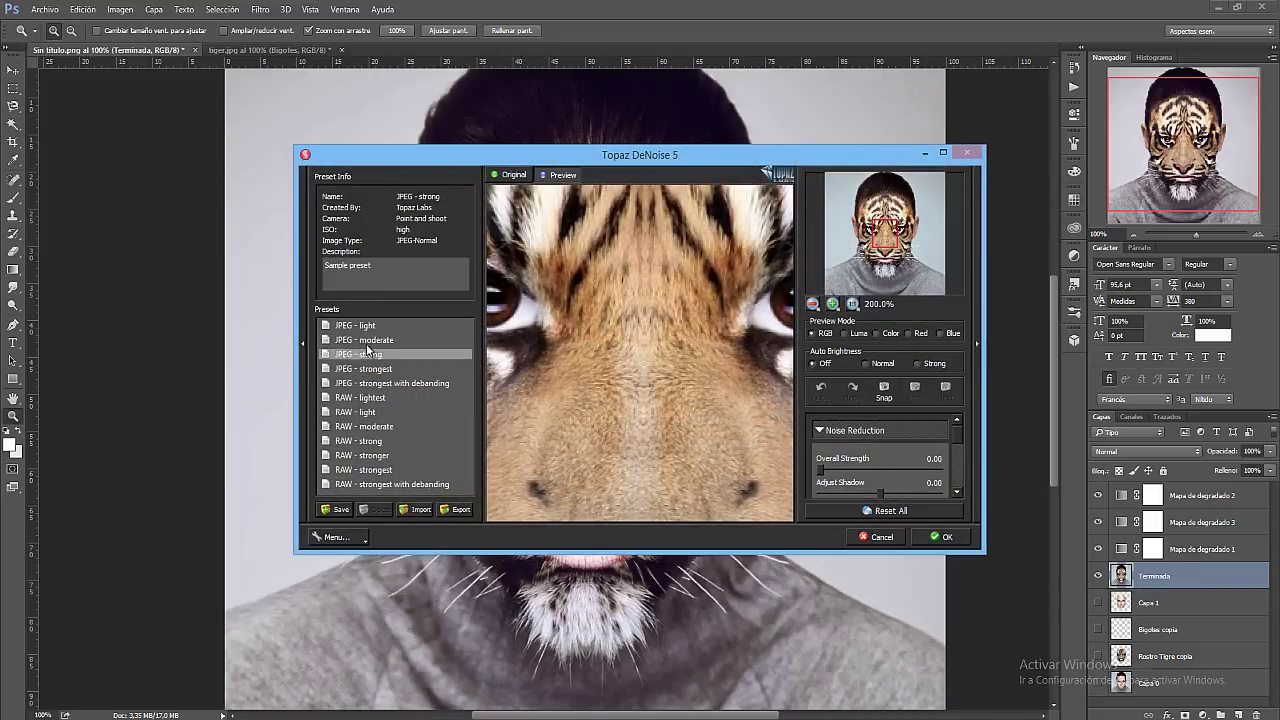
click(367, 344)
drag(571, 374, 641, 452)
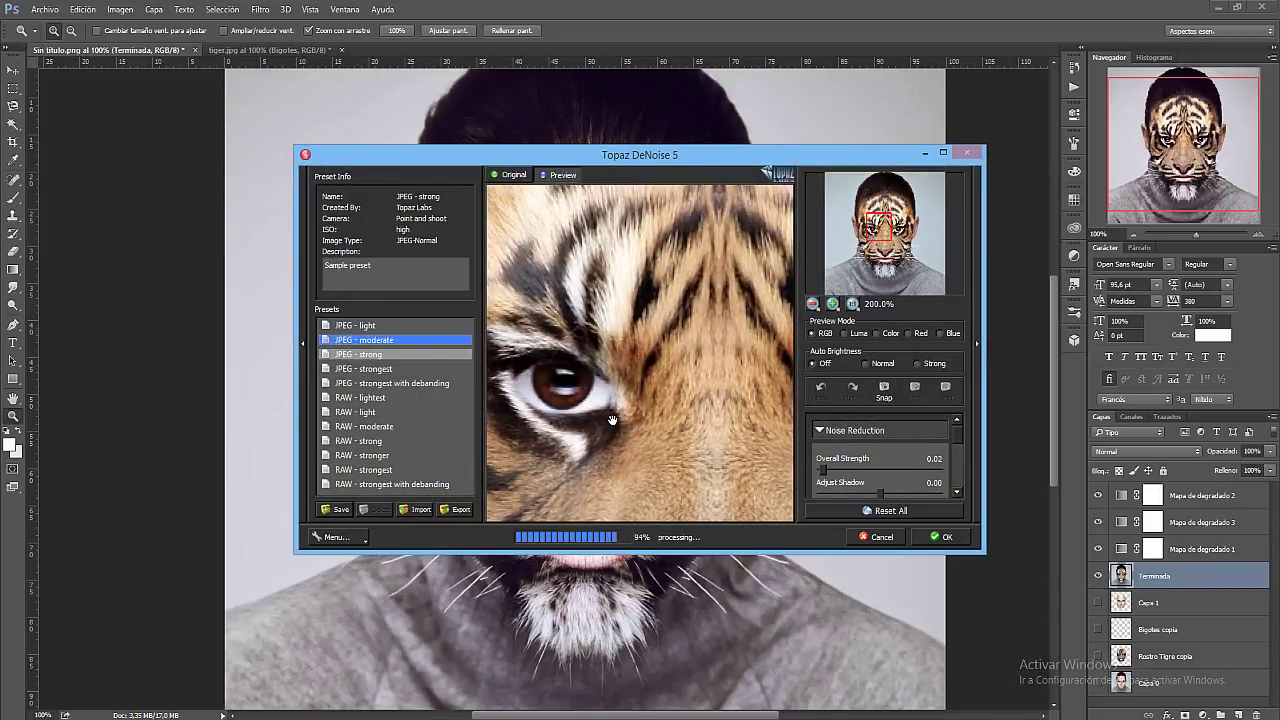
click(370, 322)
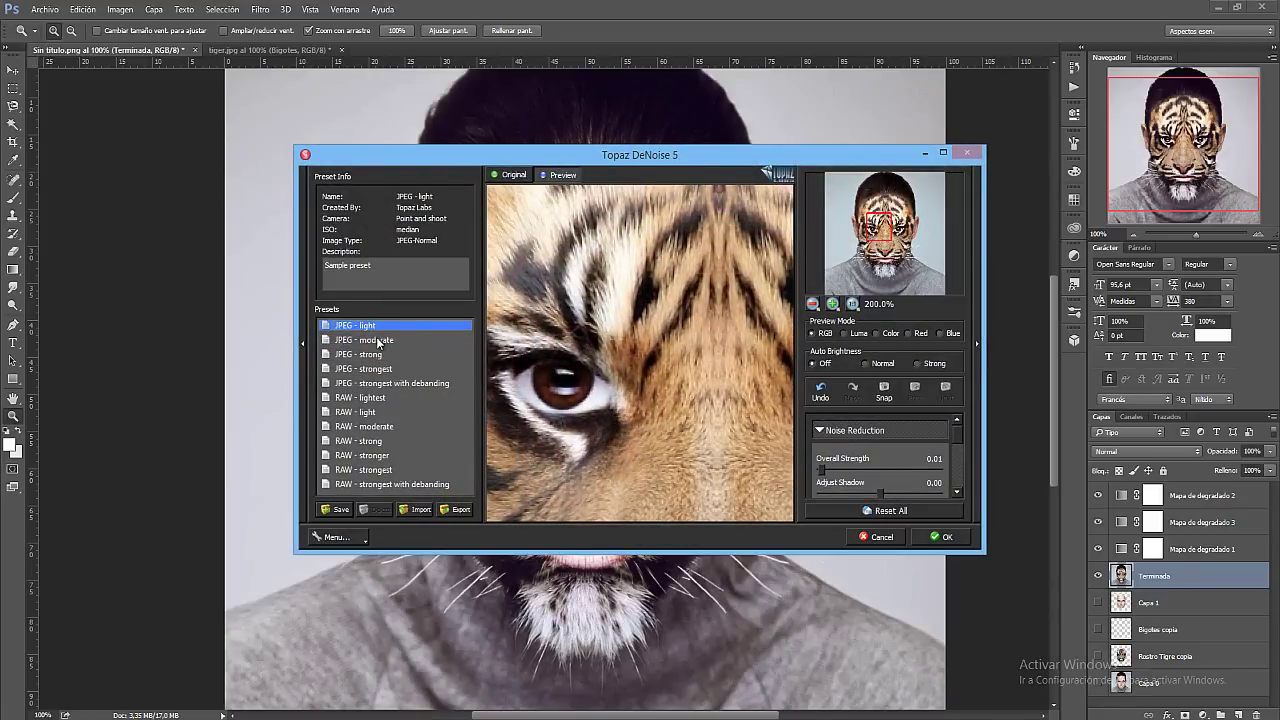
click(376, 339)
mouse_move(624, 382)
mouse_down()
mouse_move(584, 368)
mouse_move(618, 385)
mouse_up()
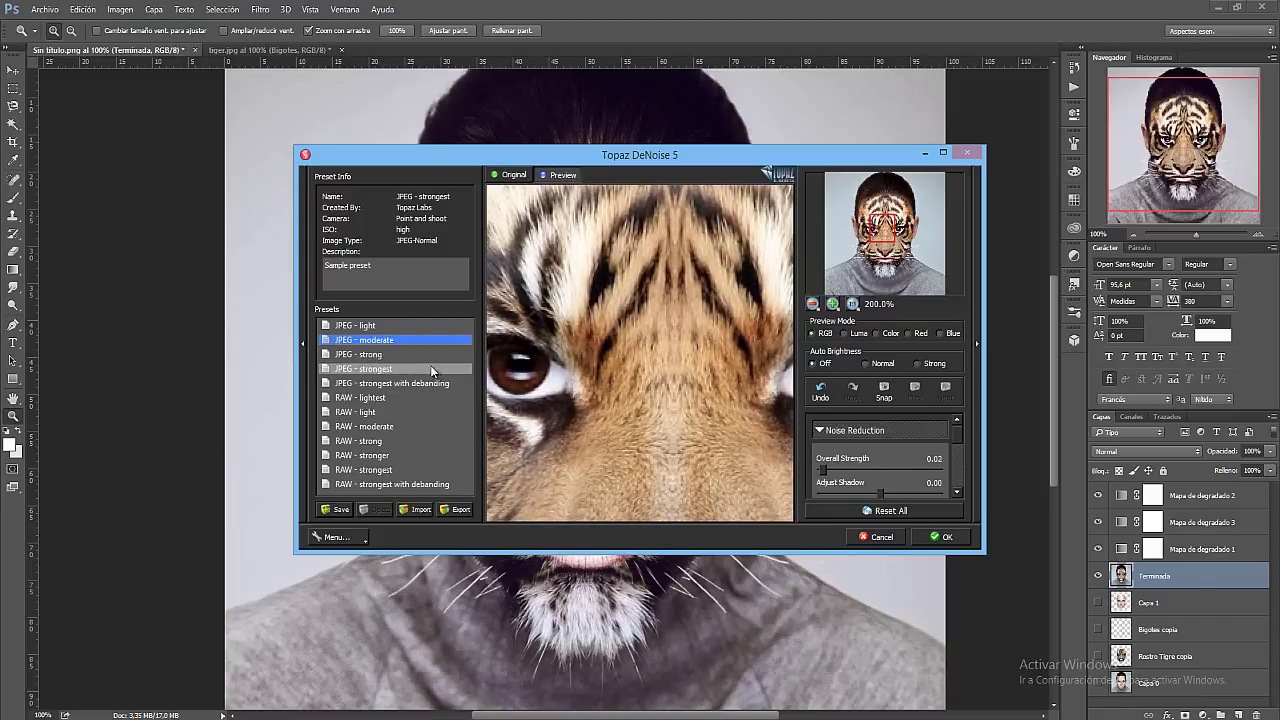
click(404, 353)
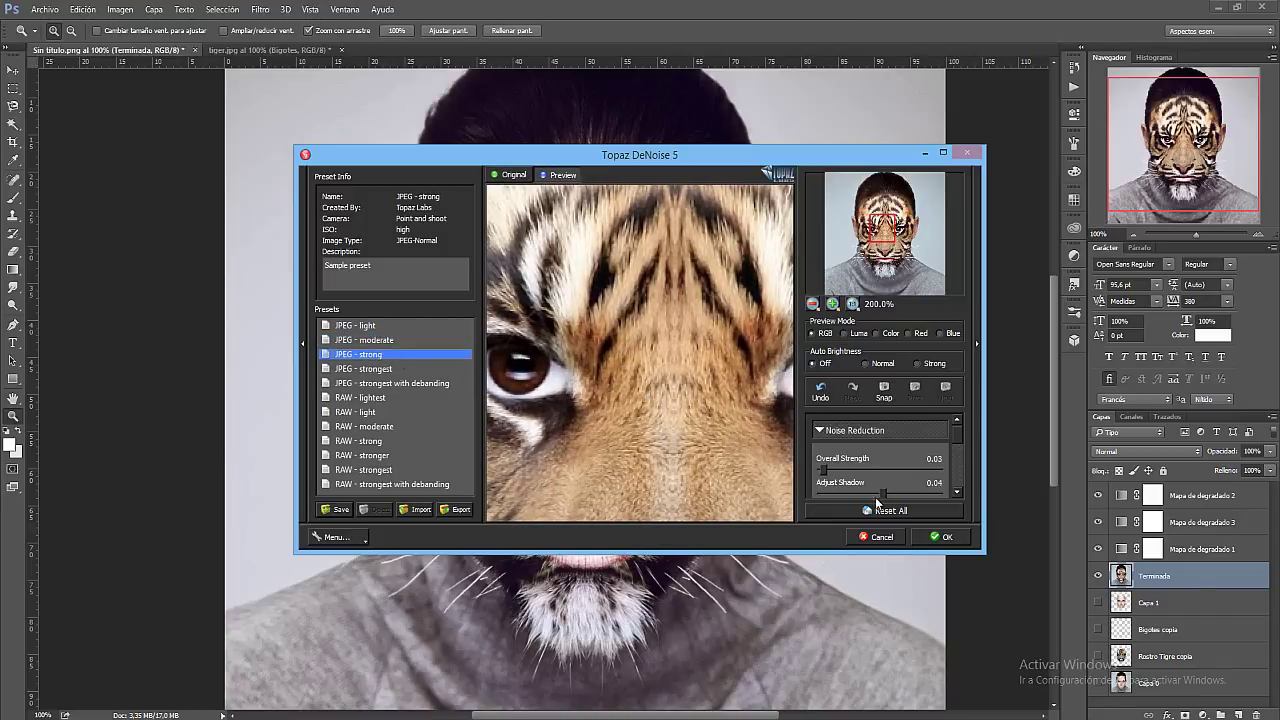
click(923, 540)
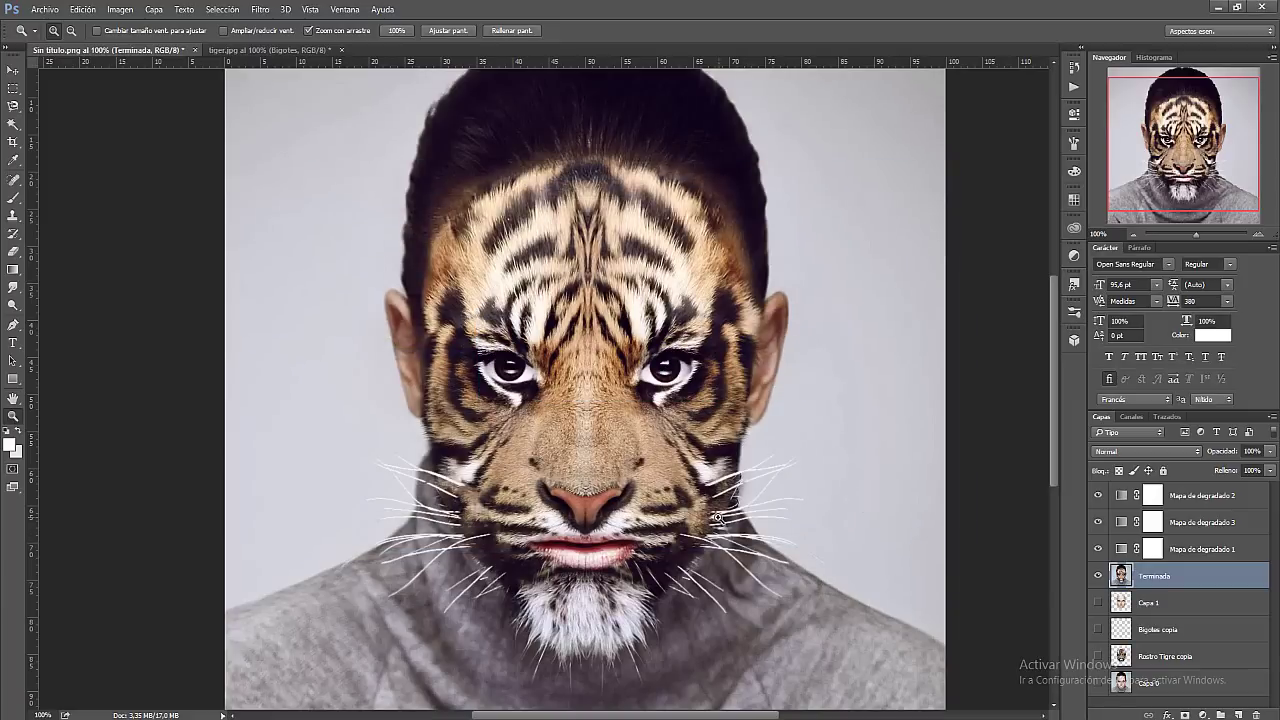
click(260, 9)
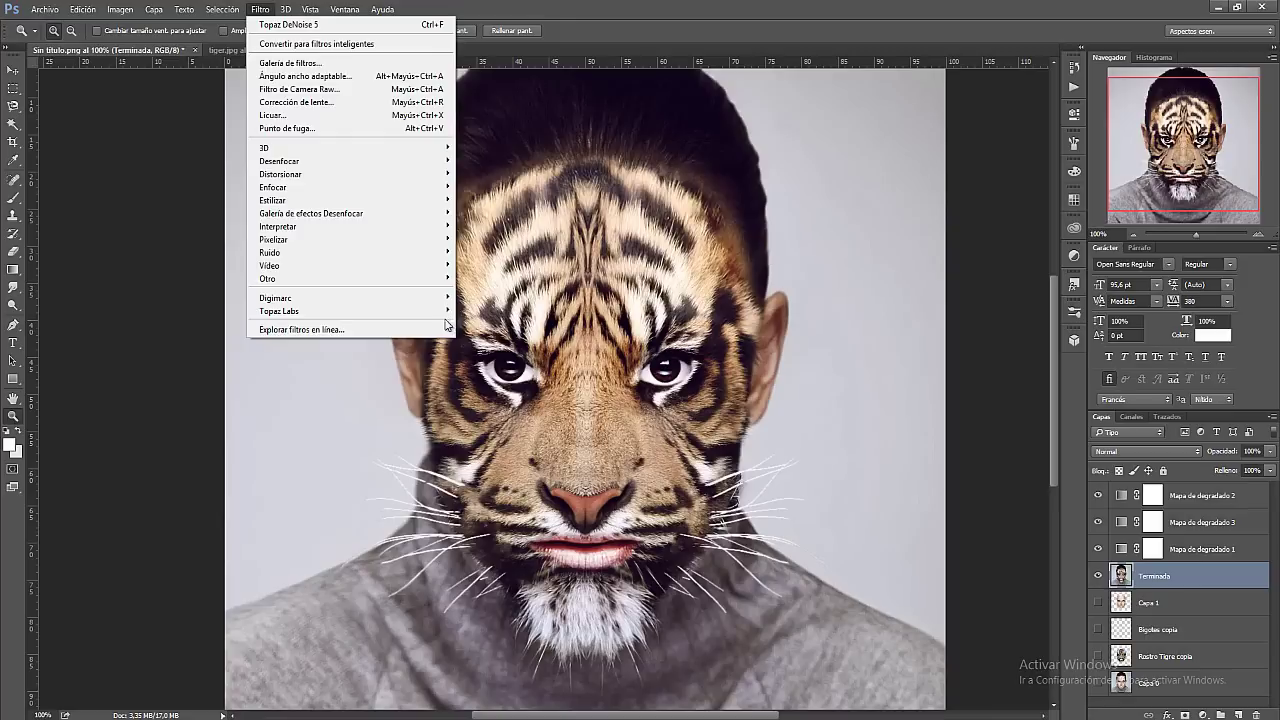
mouse_move(300, 311)
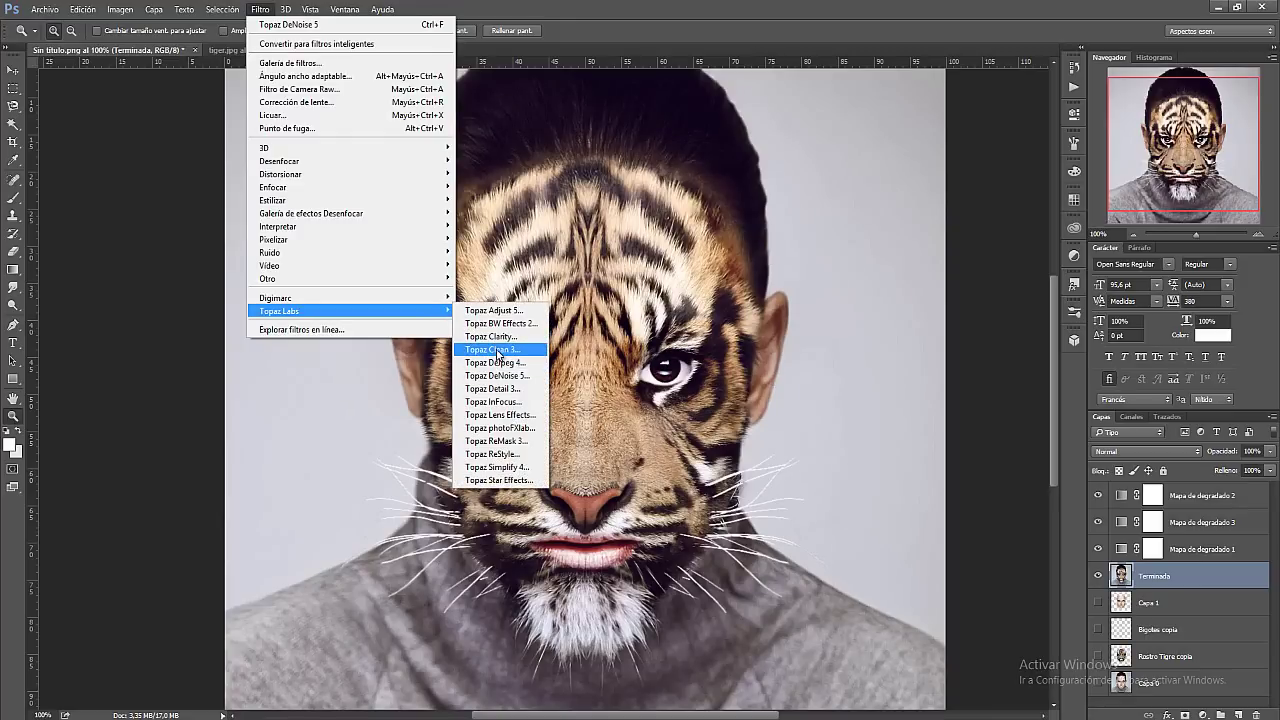
Apply Topaz Clean 3 from the CrispStyle preset with threshold 1.11 and strength 3
click(498, 350)
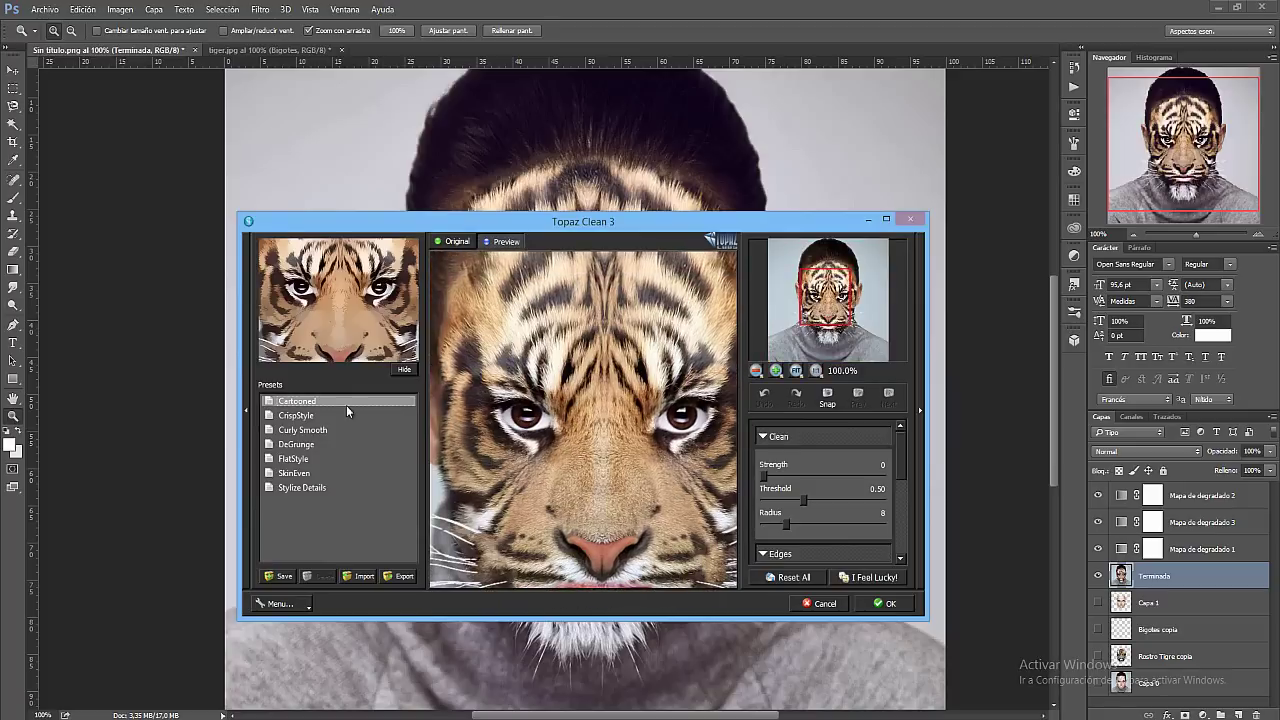
click(344, 410)
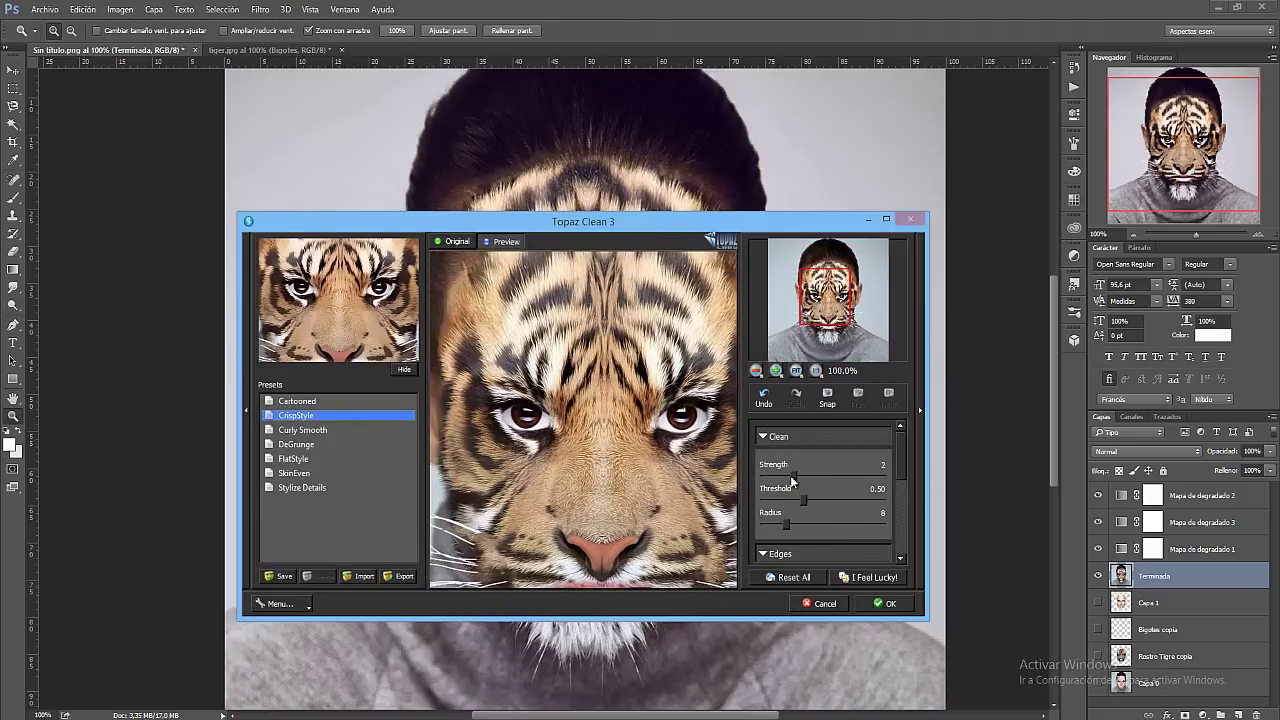
mouse_move(792, 475)
mouse_down()
mouse_move(769, 476)
mouse_move(790, 502)
mouse_move(778, 500)
mouse_move(828, 474)
mouse_move(773, 474)
mouse_move(786, 501)
mouse_move(850, 500)
mouse_up()
mouse_move(774, 474)
mouse_down()
mouse_move(814, 474)
mouse_move(790, 482)
mouse_up()
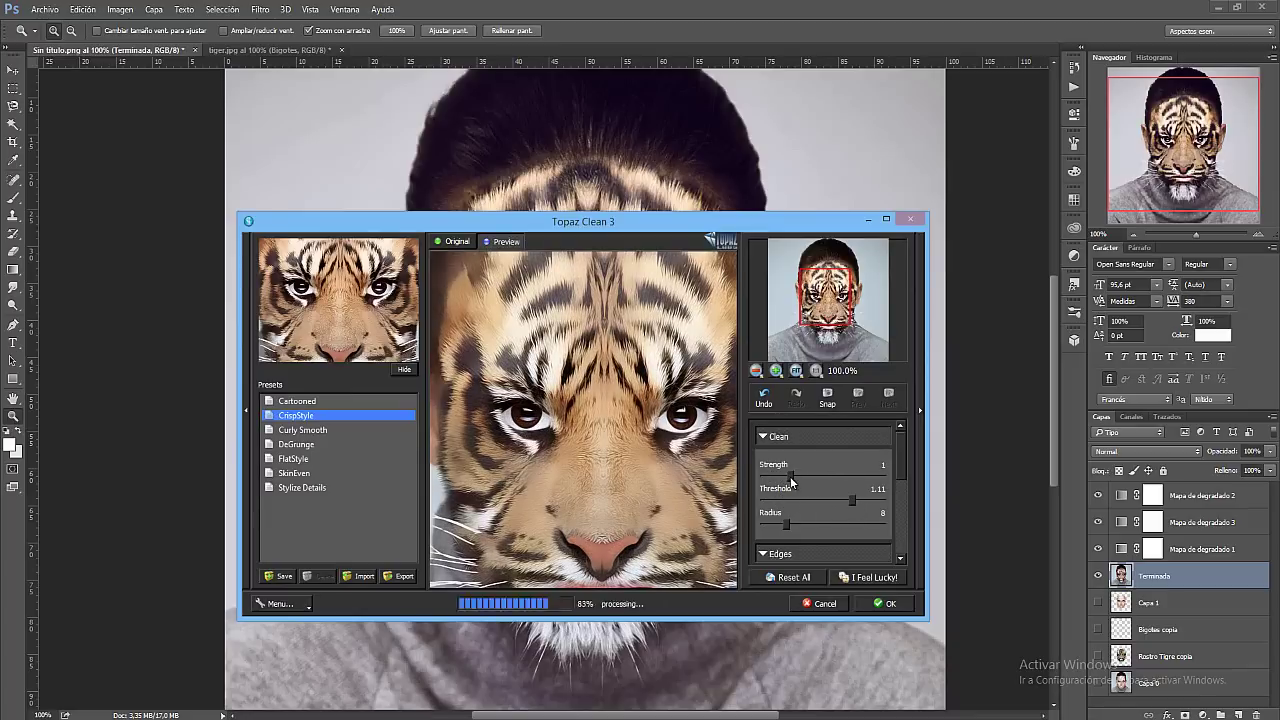
click(882, 603)
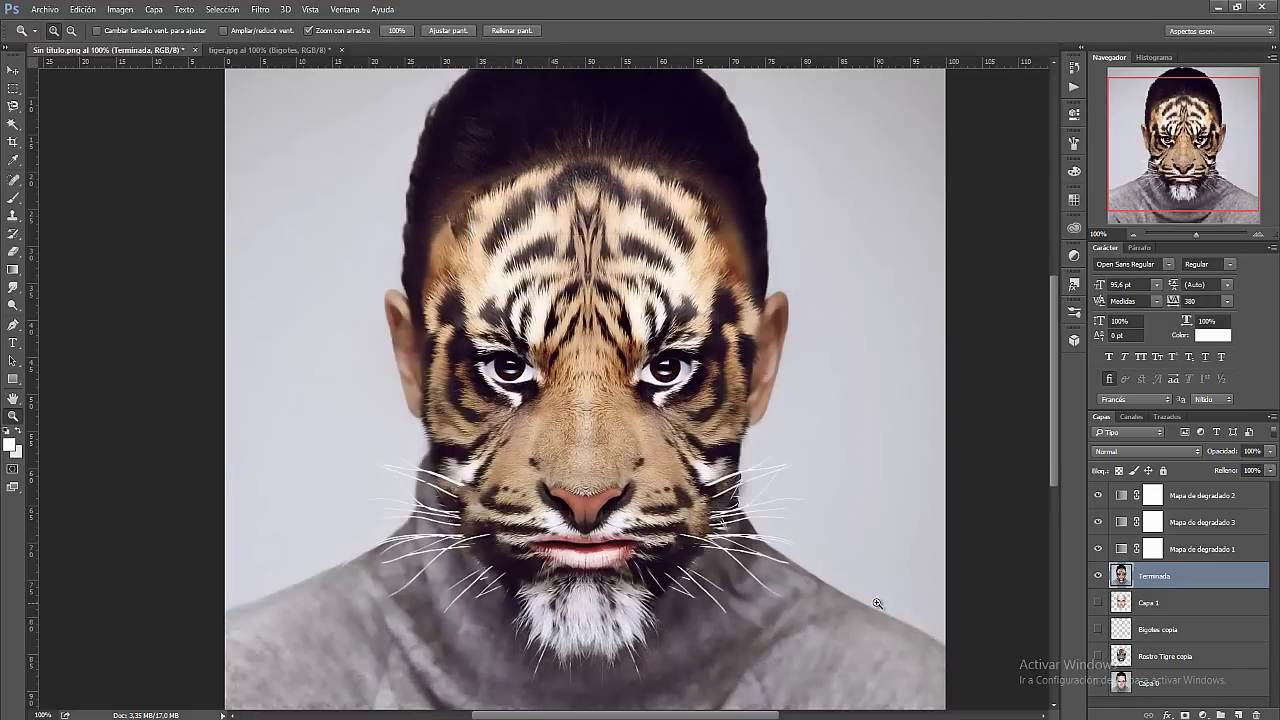
Duplicate the layers from Capa 0 to Capa 1 and merge the copies into Capa 1 copia
click(1171, 684)
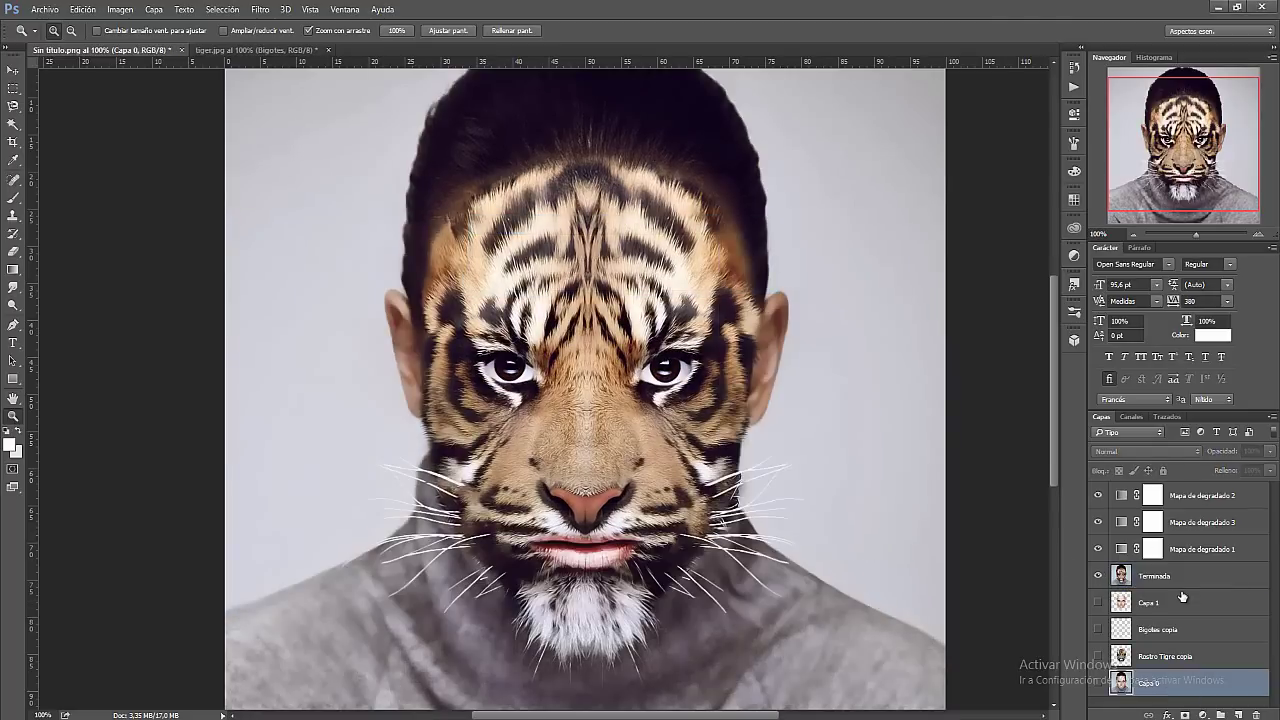
shift+click(1179, 602)
key(ctrl+j)
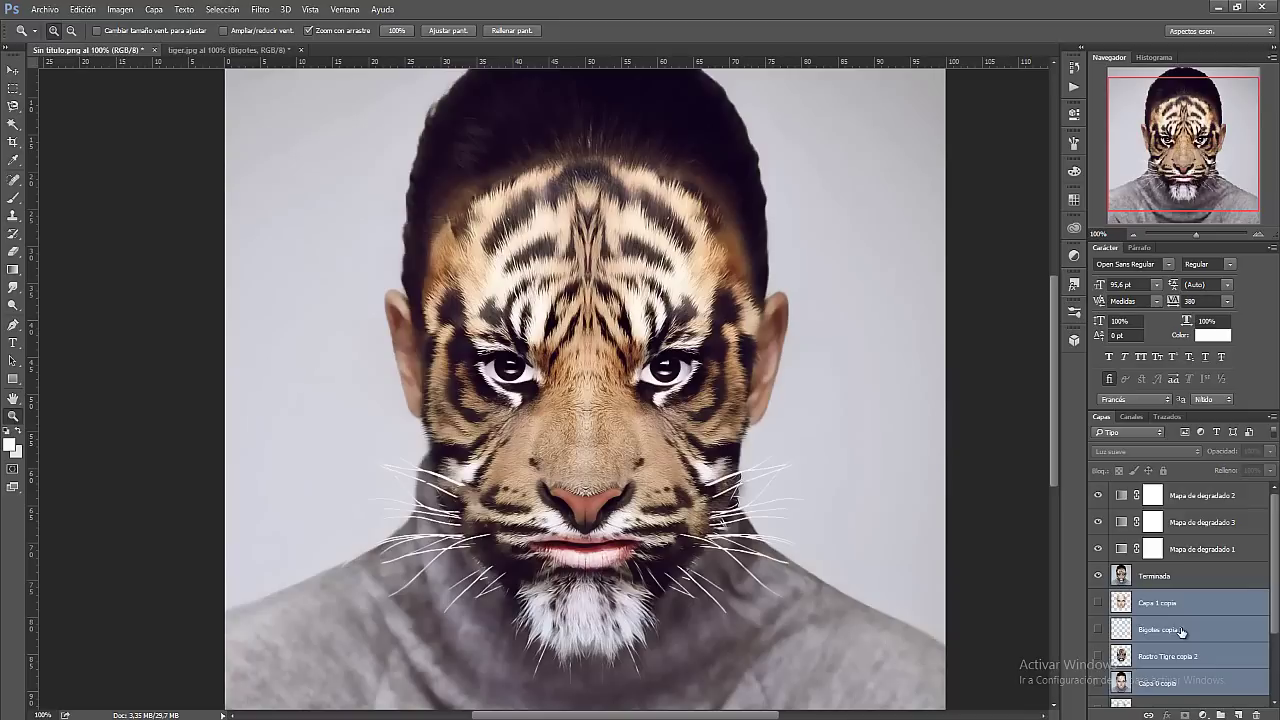
scroll(1150, 600, down, 2)
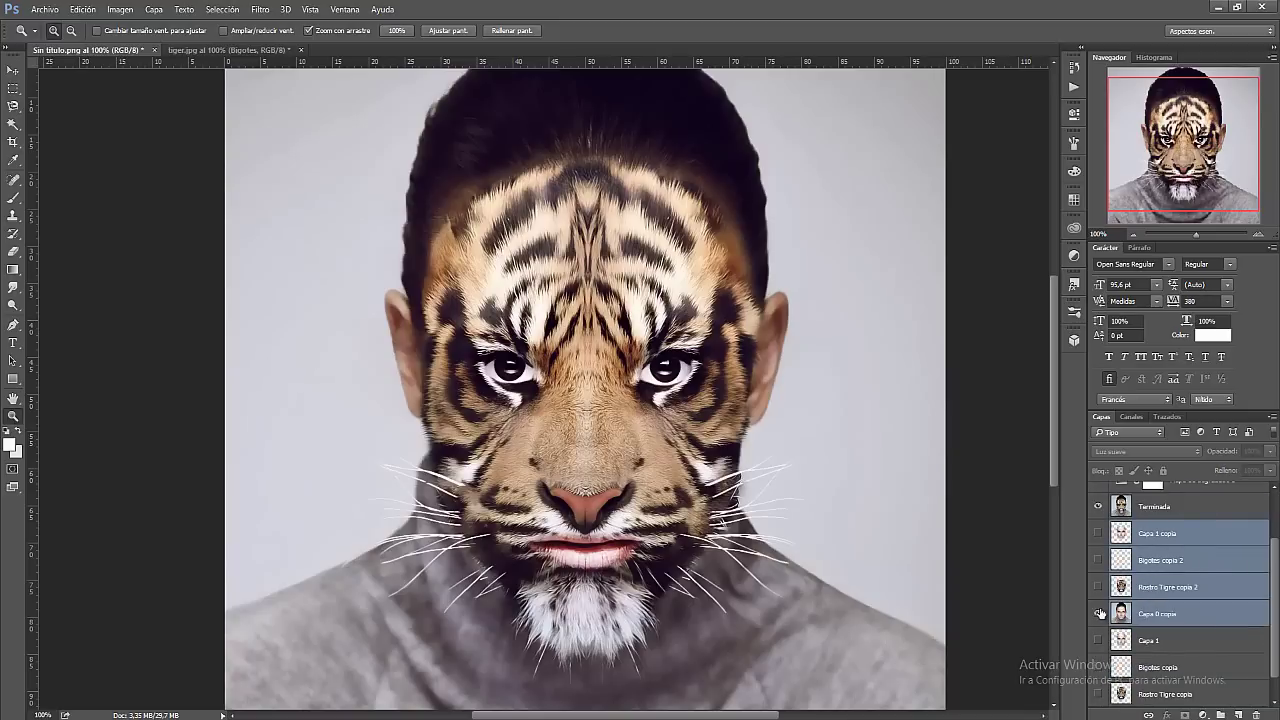
key(ctrl+e)
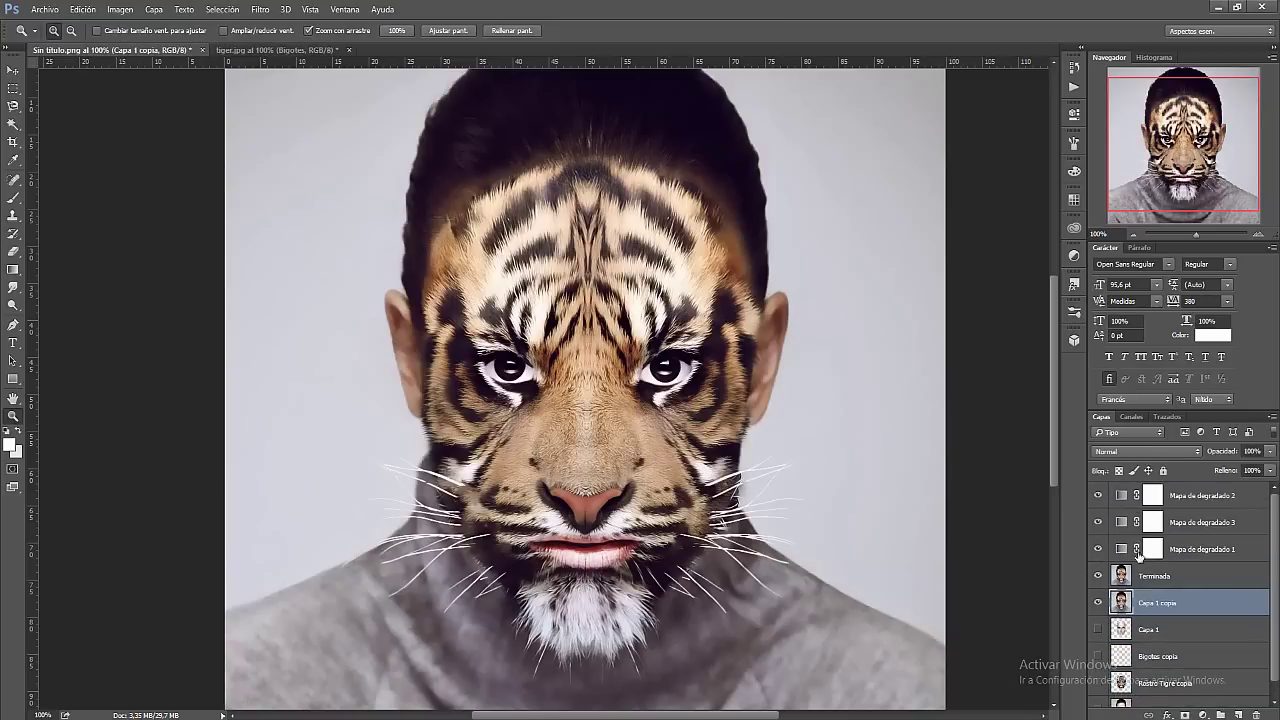
Merge Terminada with the three gradient maps and set the result to 47% opacity
click(1160, 576)
click(1272, 452)
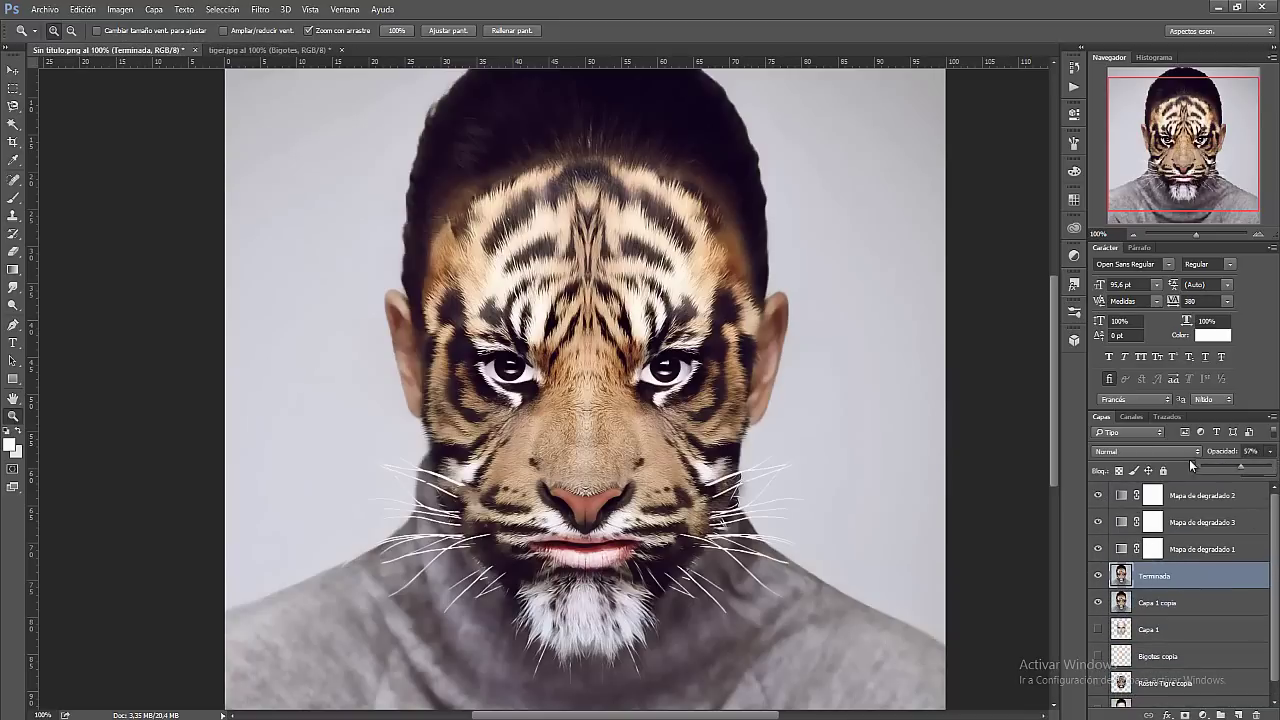
shift+click(1256, 495)
key(ctrl+e)
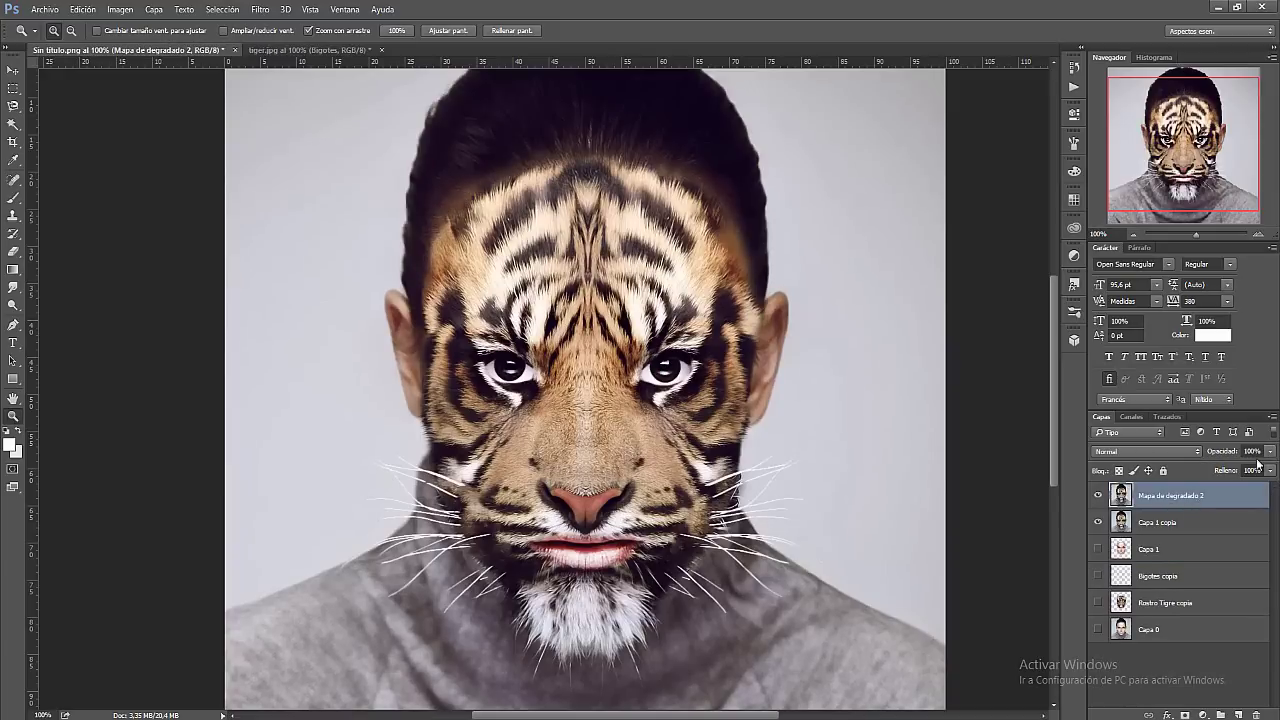
click(1270, 470)
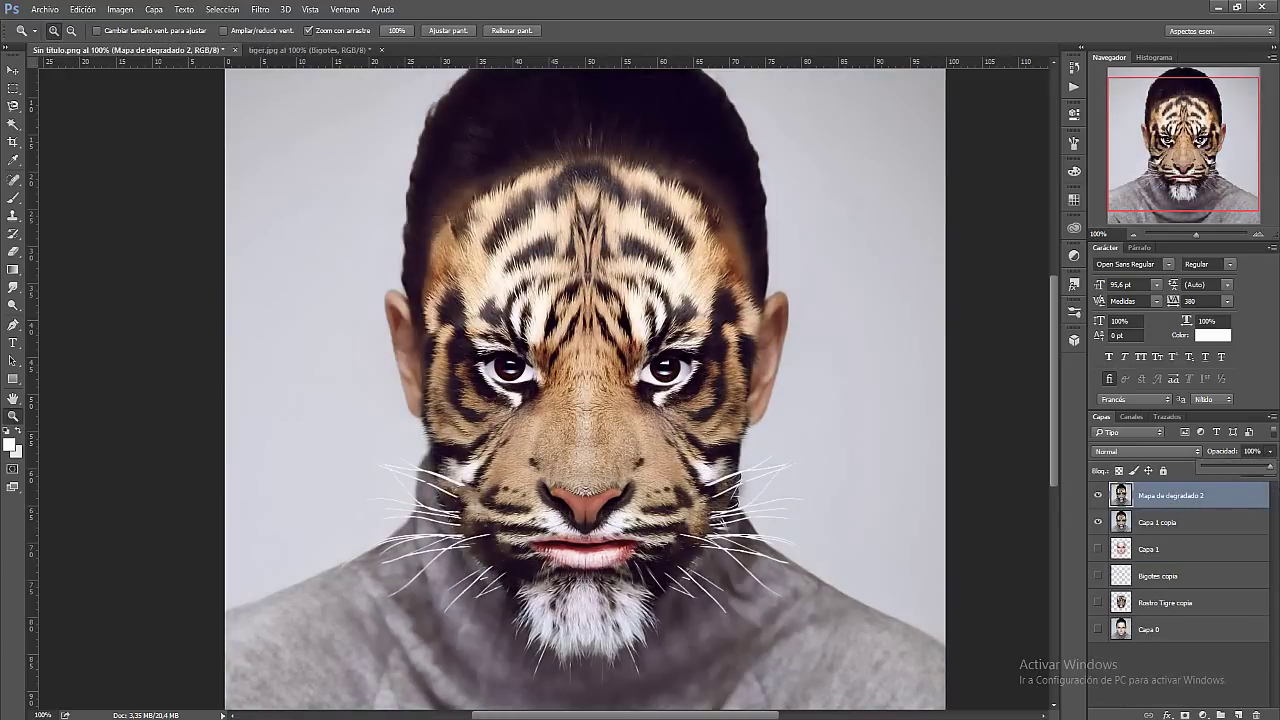
drag(1252, 486, 1142, 479)
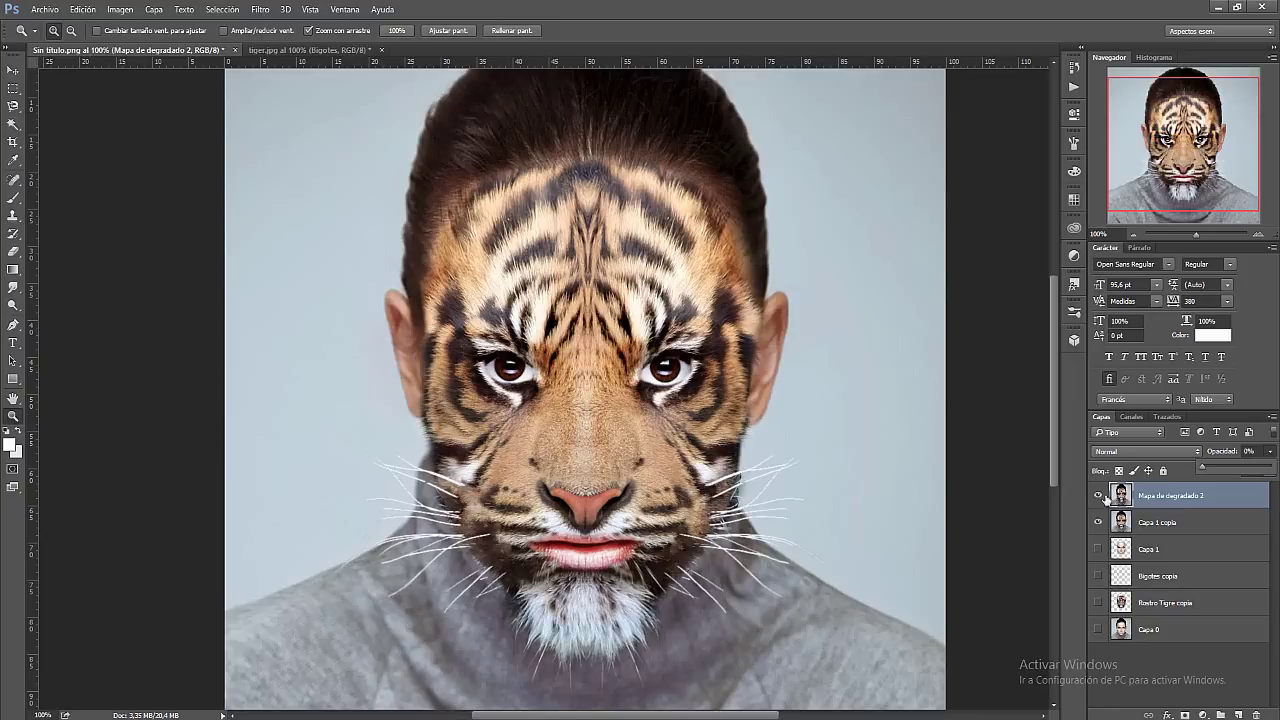
click(1100, 495)
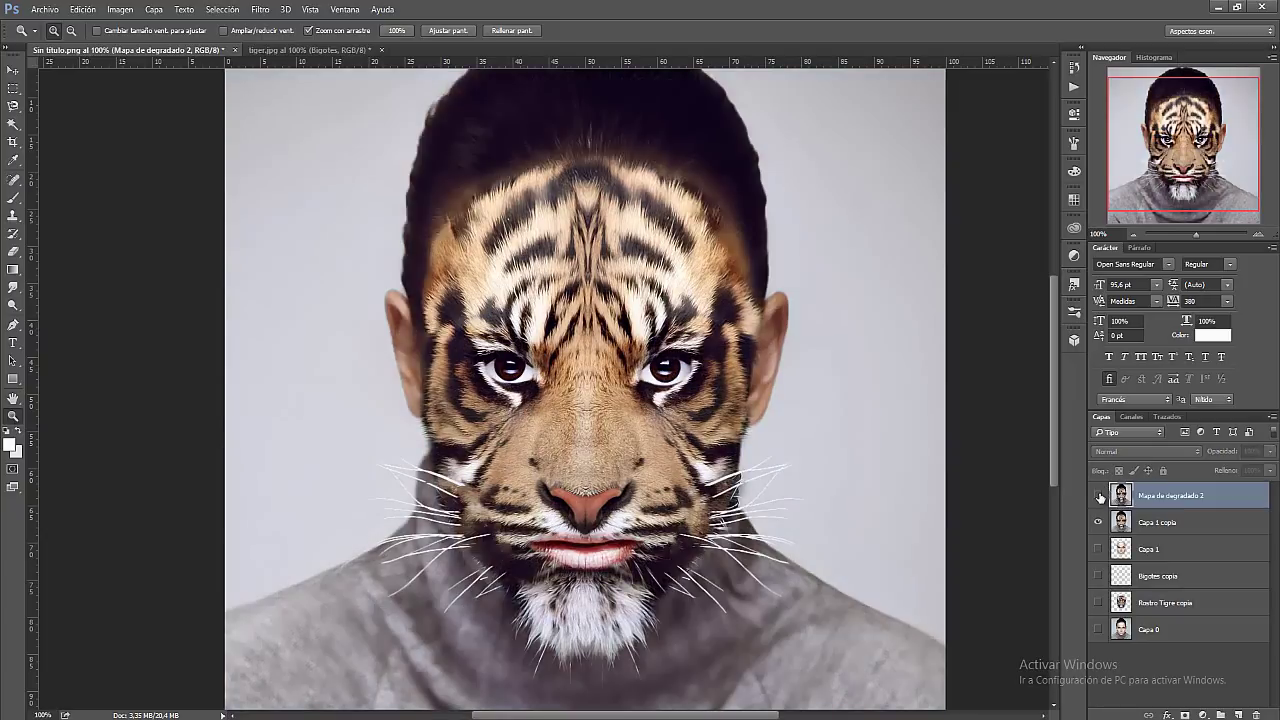
click(1100, 496)
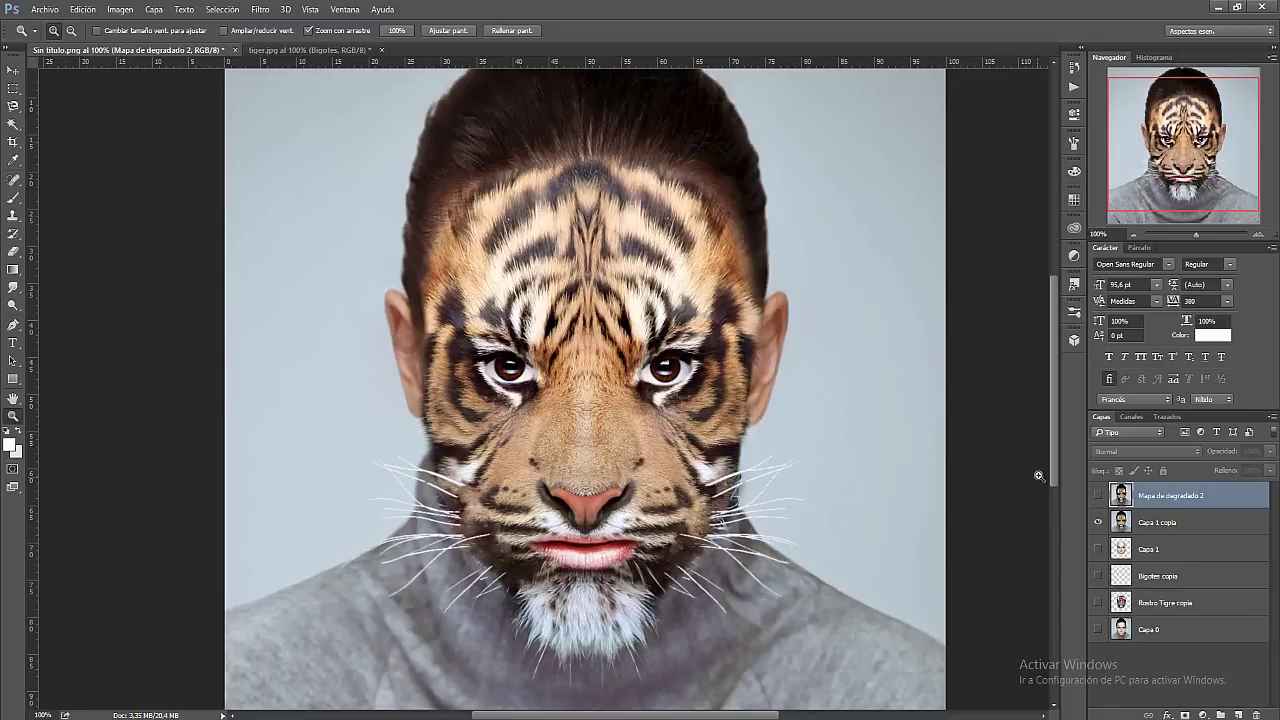
click(1099, 496)
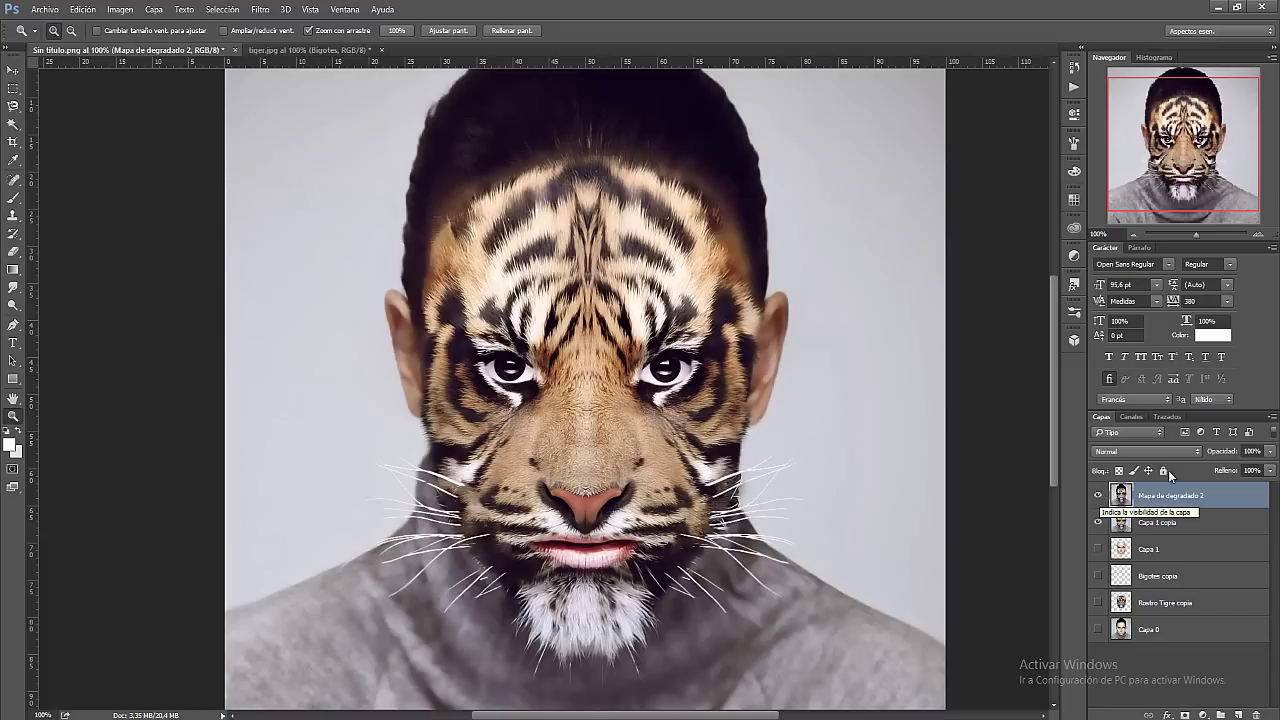
click(1270, 451)
drag(1266, 468, 1234, 467)
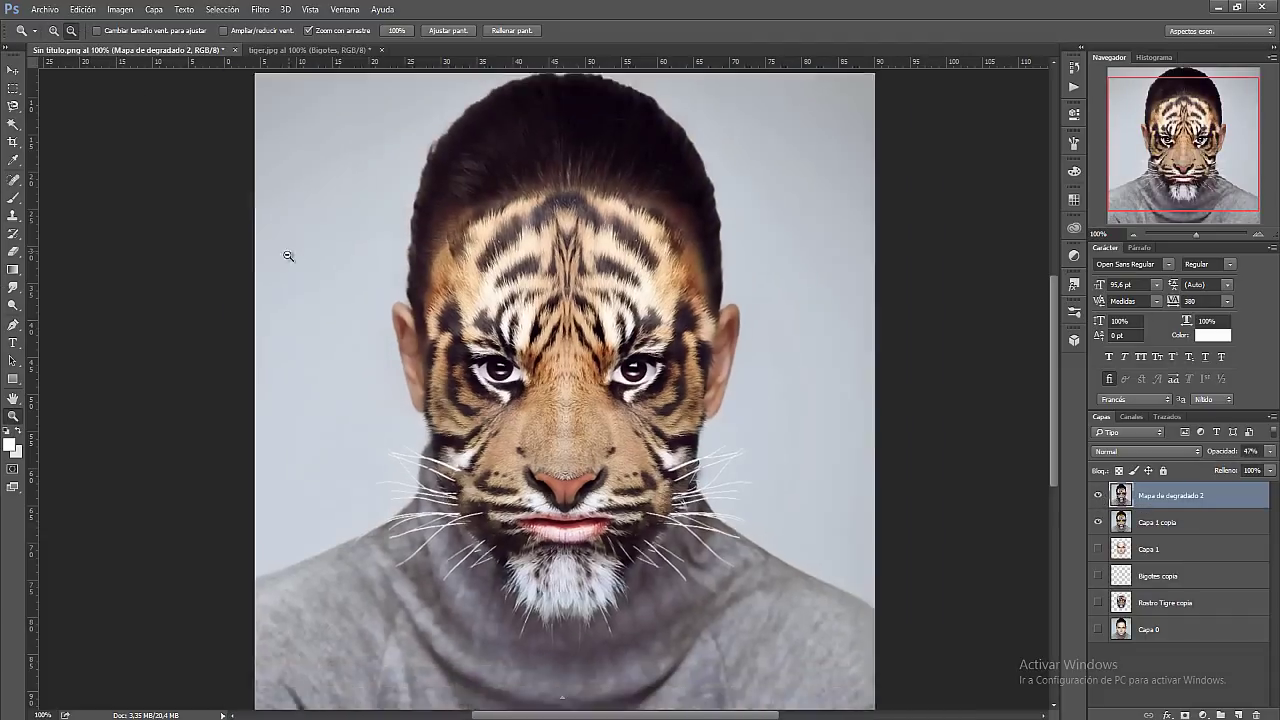
Fit the image in view and merge Mapa de degradado 2 through Rostro Tigre copia into one layer
alt+click(288, 256)
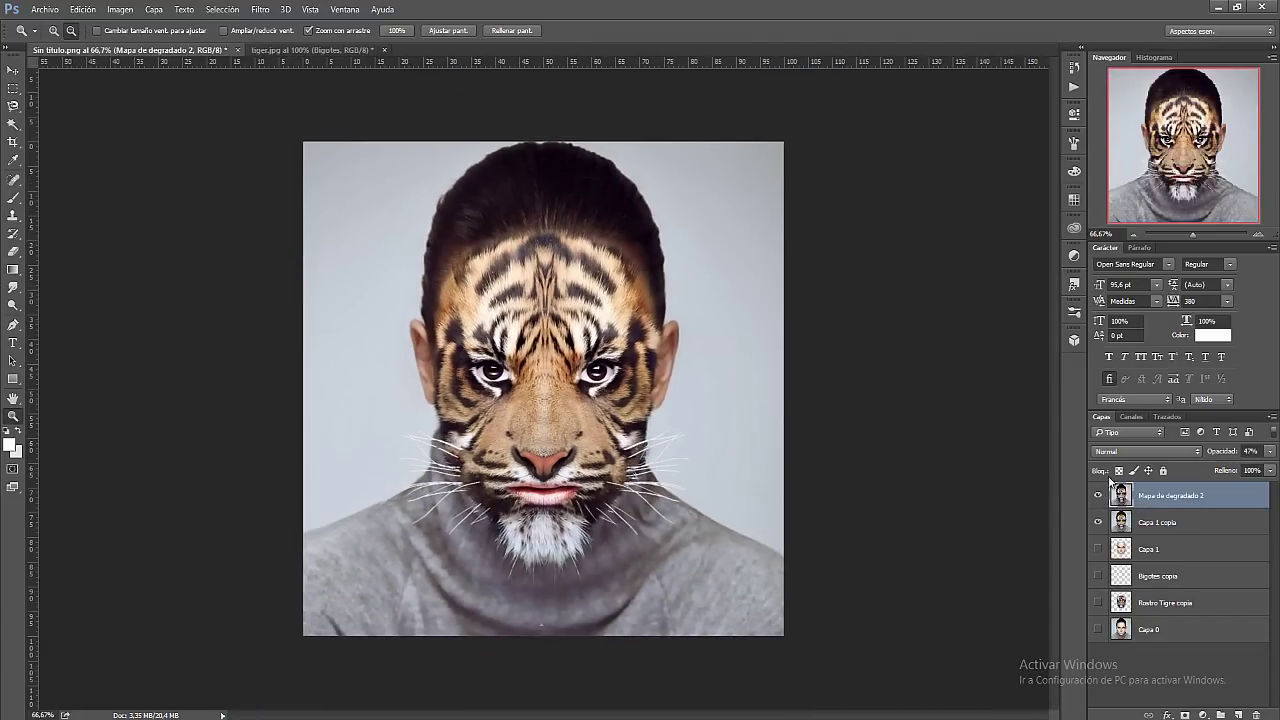
shift+click(1162, 606)
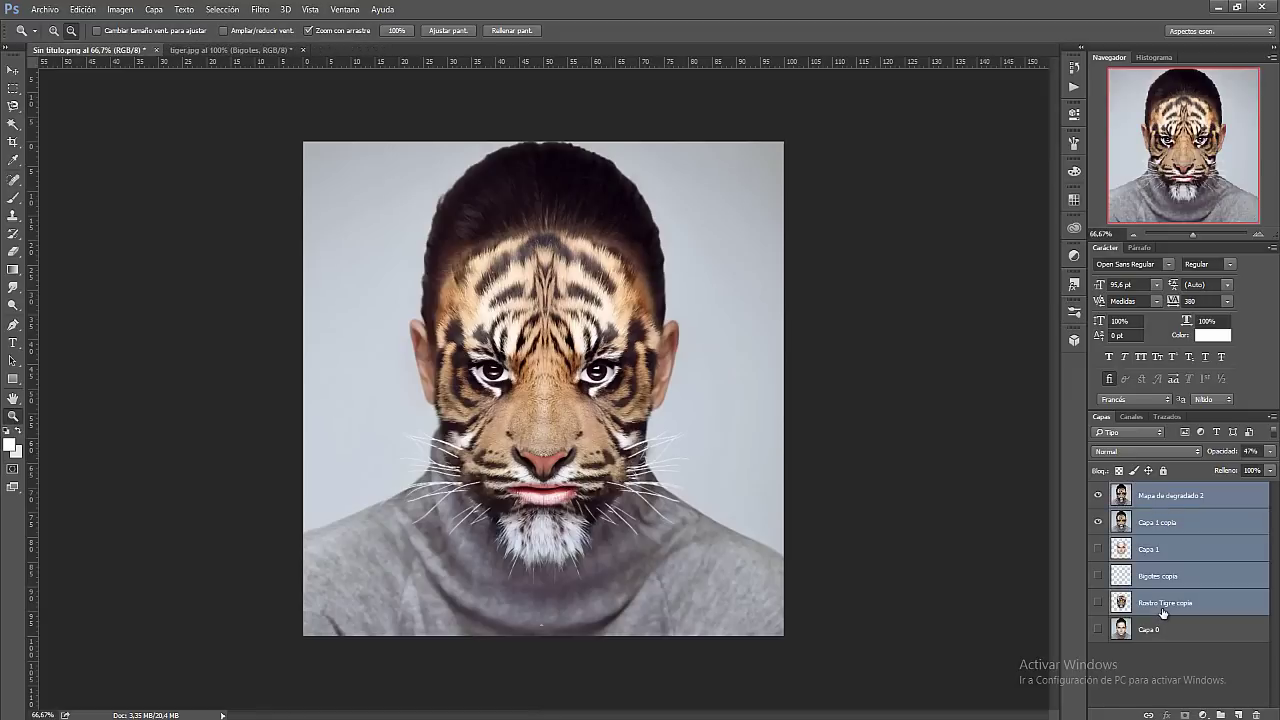
key(ctrl+e)
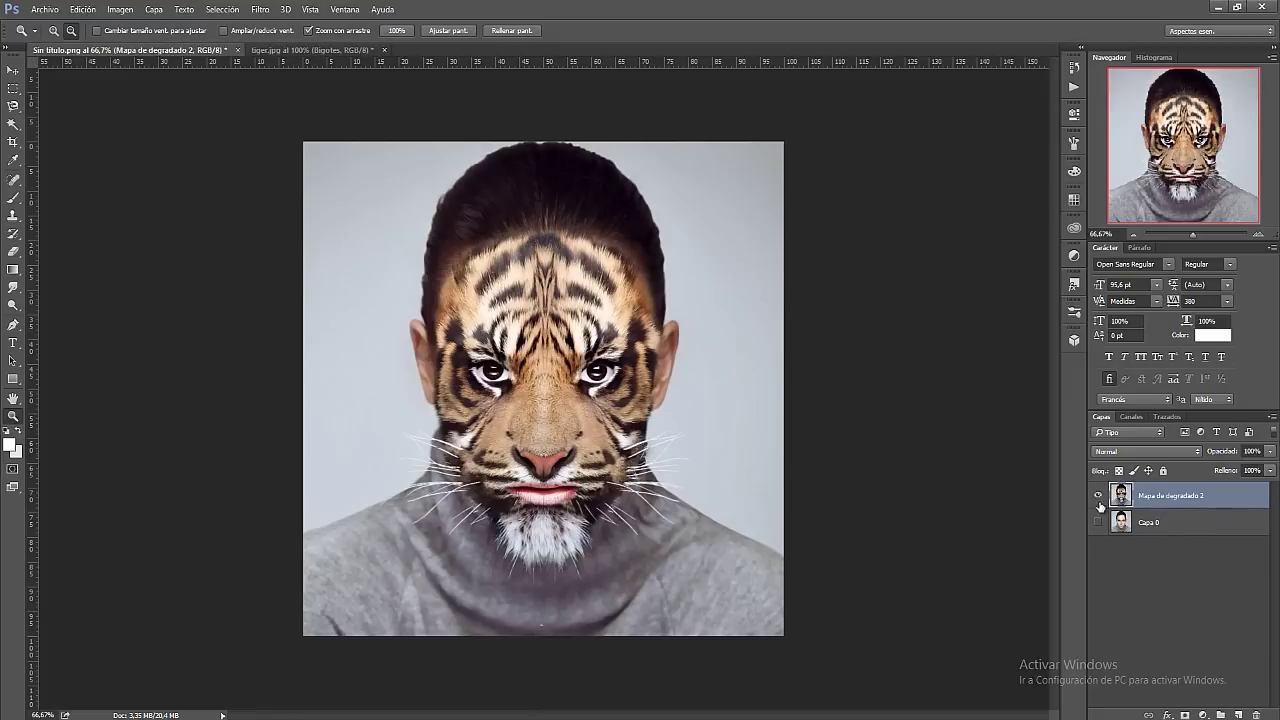
Show the original Capa 0 photo and toggle the merged tiger layer to compare faces
click(1098, 522)
click(1098, 495)
click(1098, 495)
click(1098, 495)
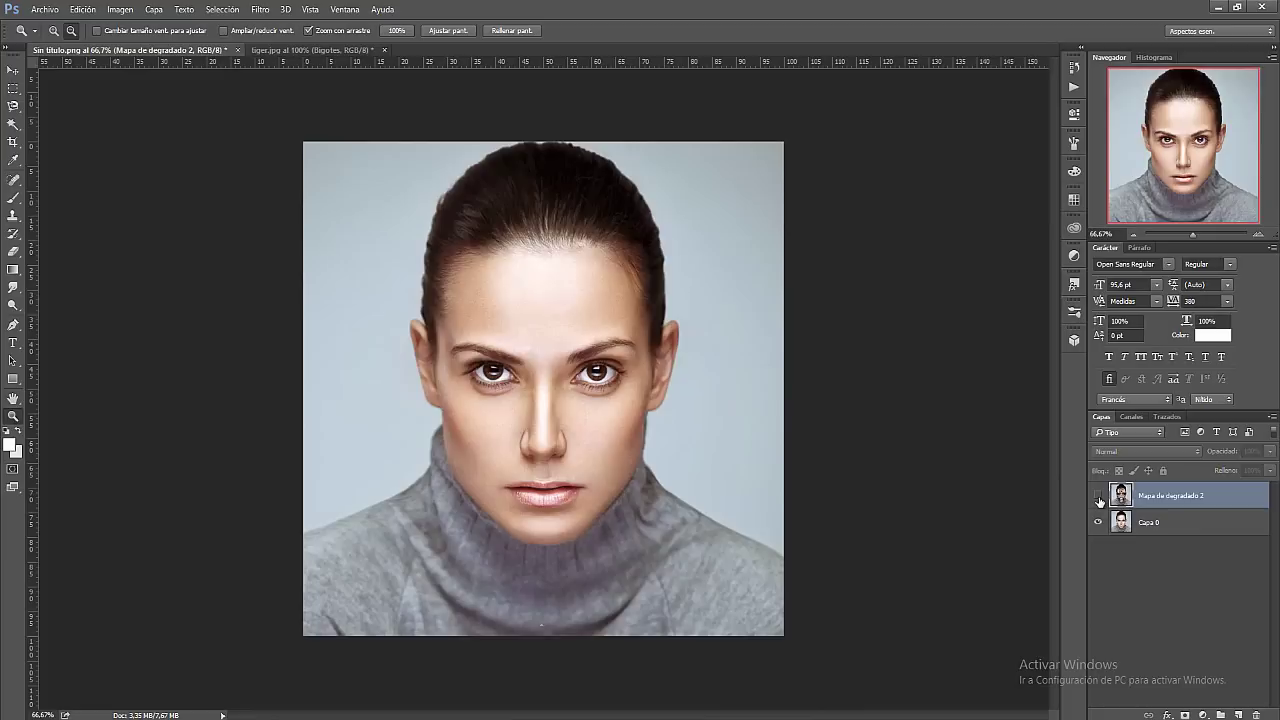
click(1098, 495)
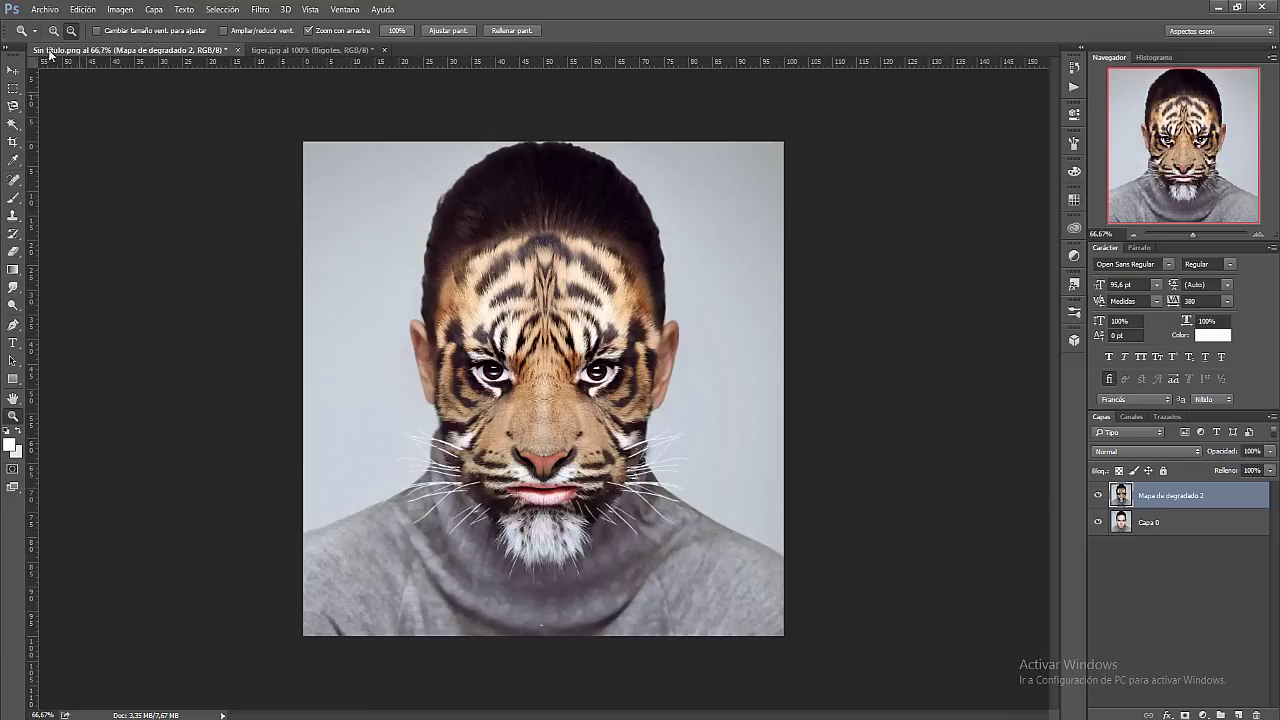
click(259, 9)
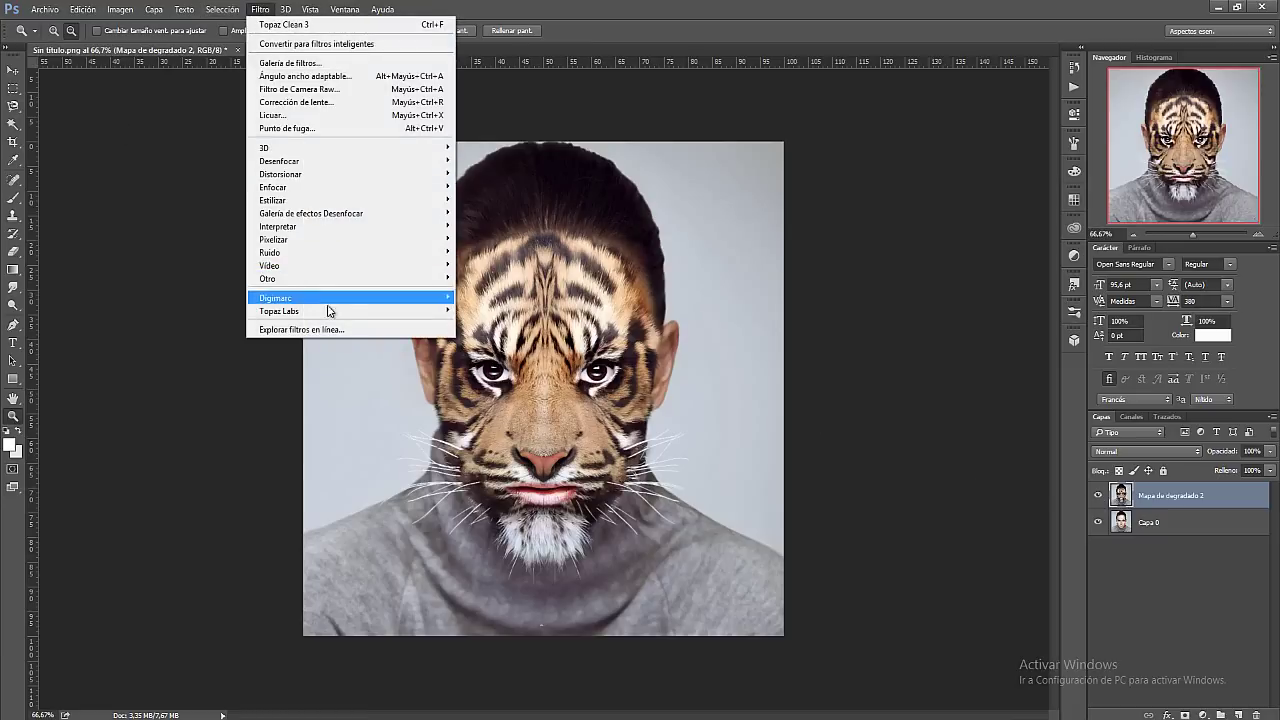
mouse_move(279, 311)
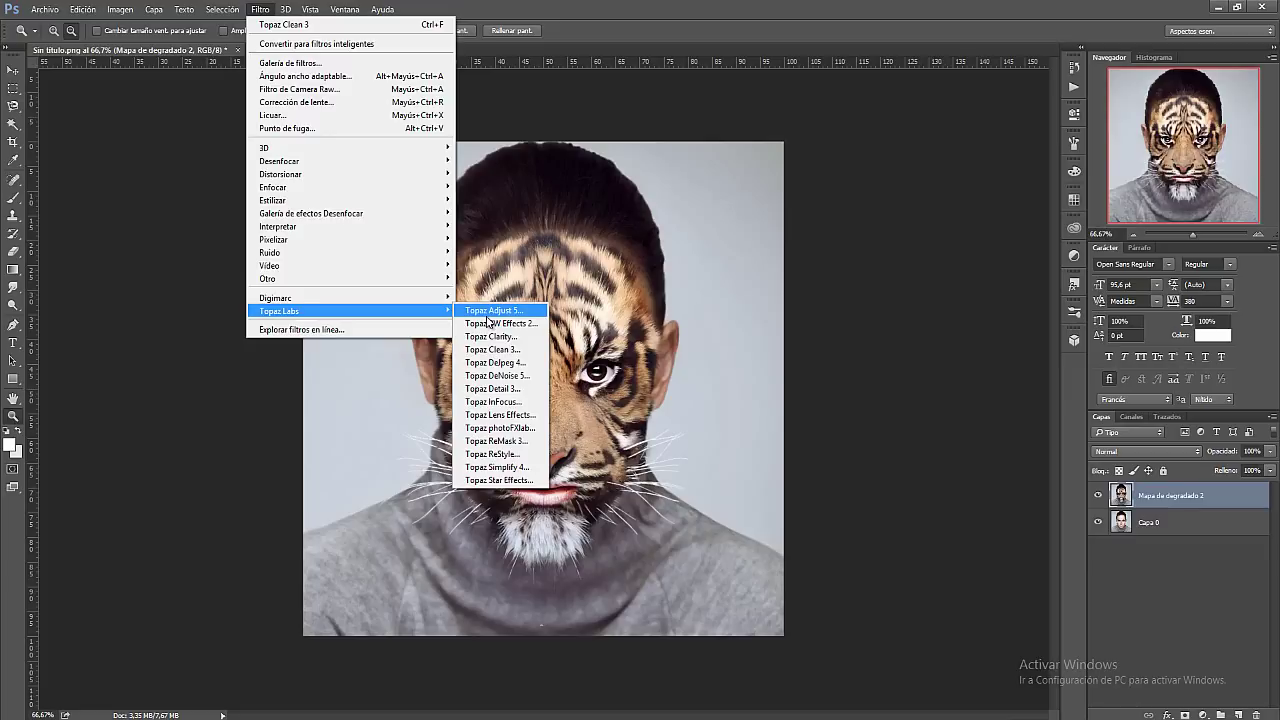
click(1140, 494)
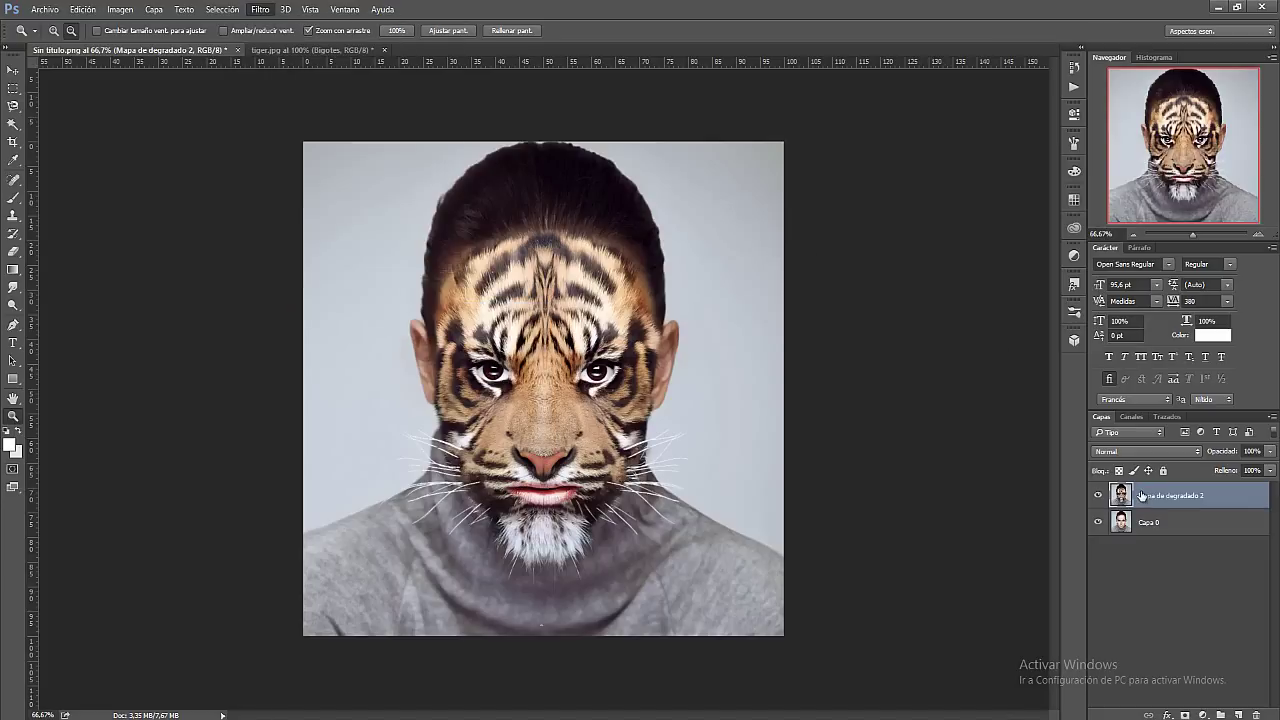